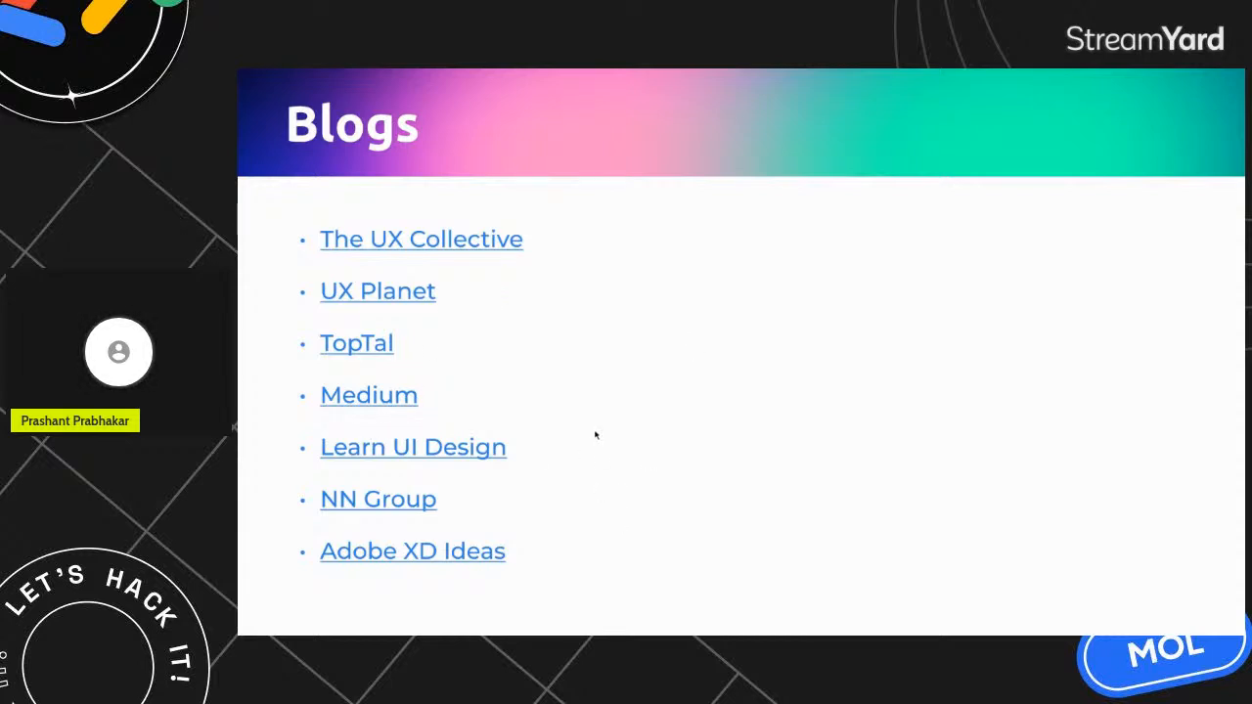
# Page through the Blogs, YouTube Channels, Communities and Tools slides to the Hands on FIGMA slide and exit full screen.
pyautogui.press('Right')
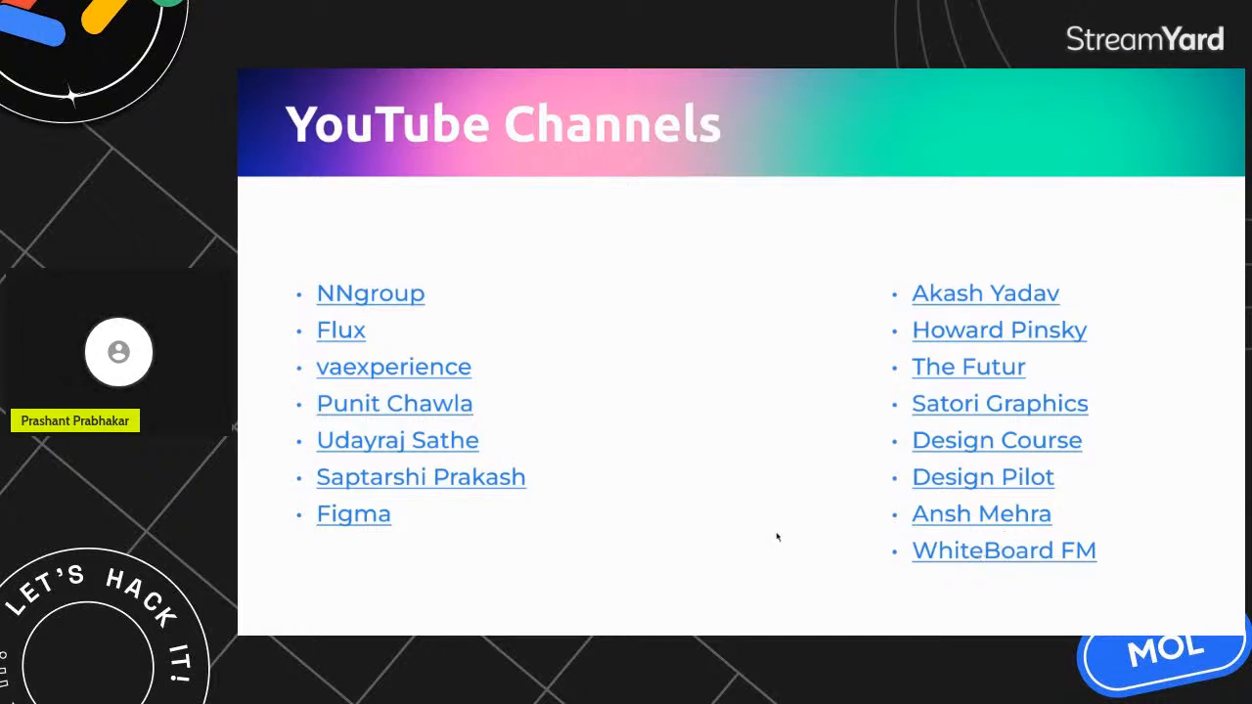
pyautogui.press('Right')
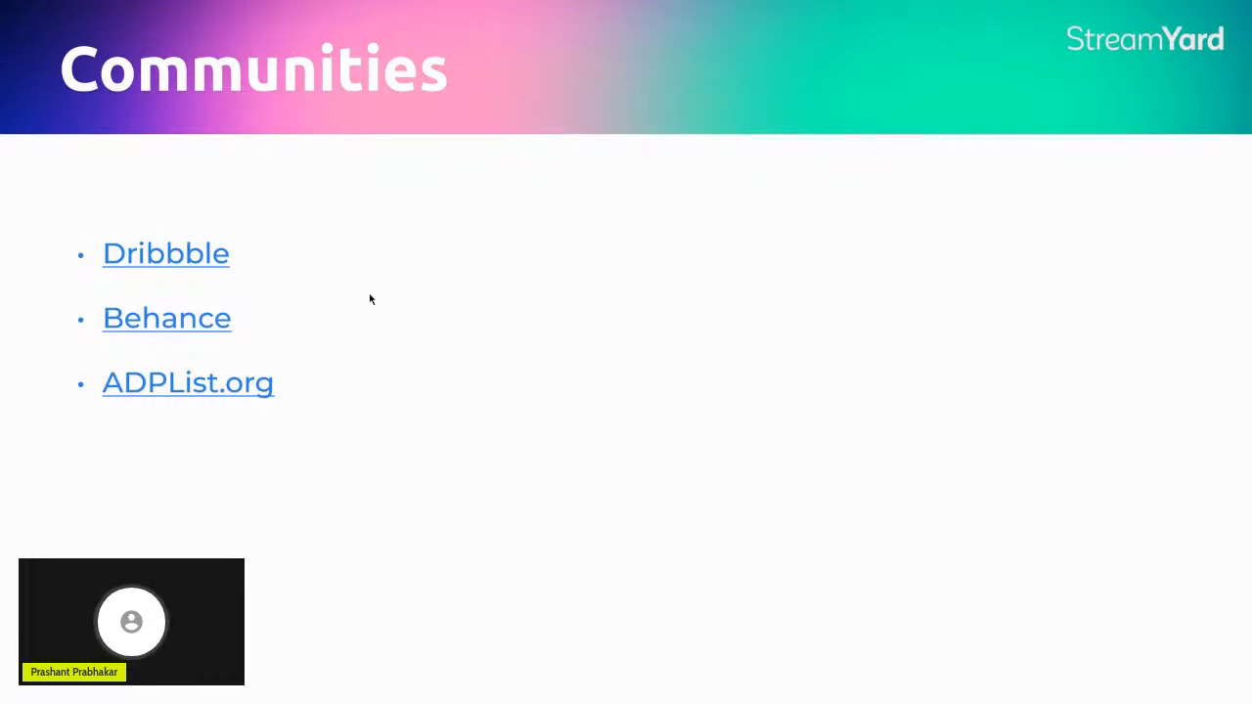
pyautogui.press('Right')
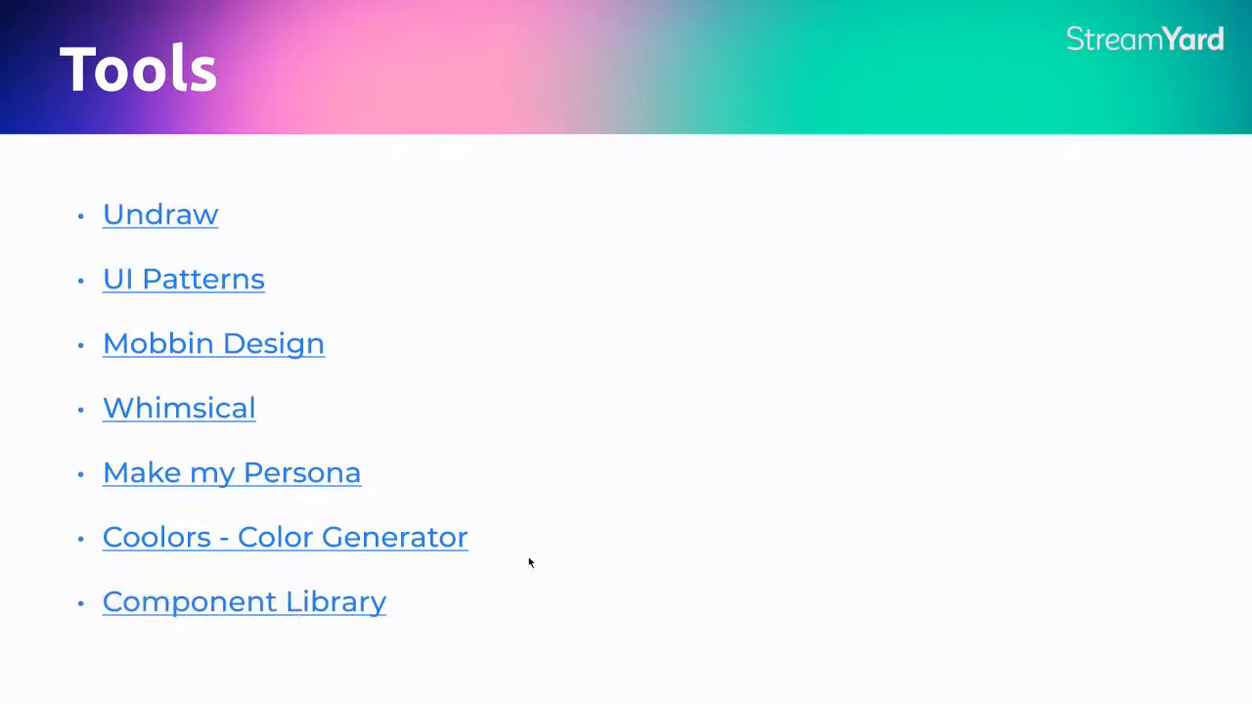
pyautogui.press('Right')
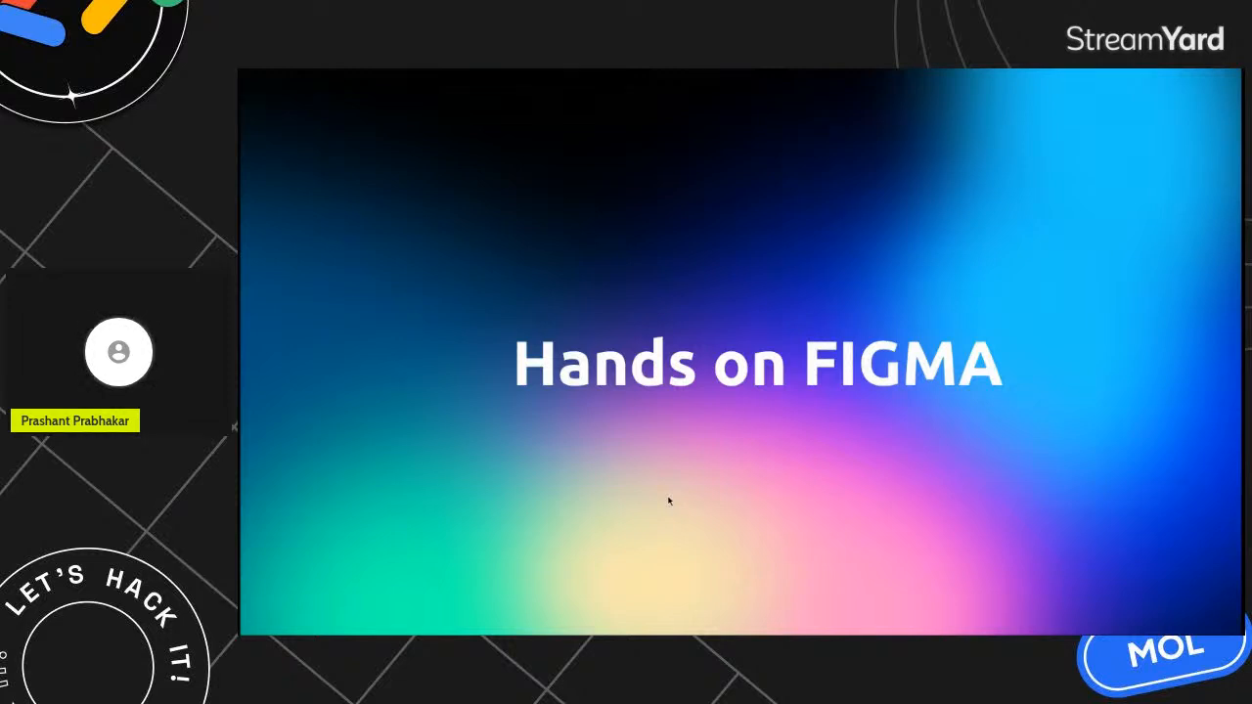
pyautogui.press('Right')
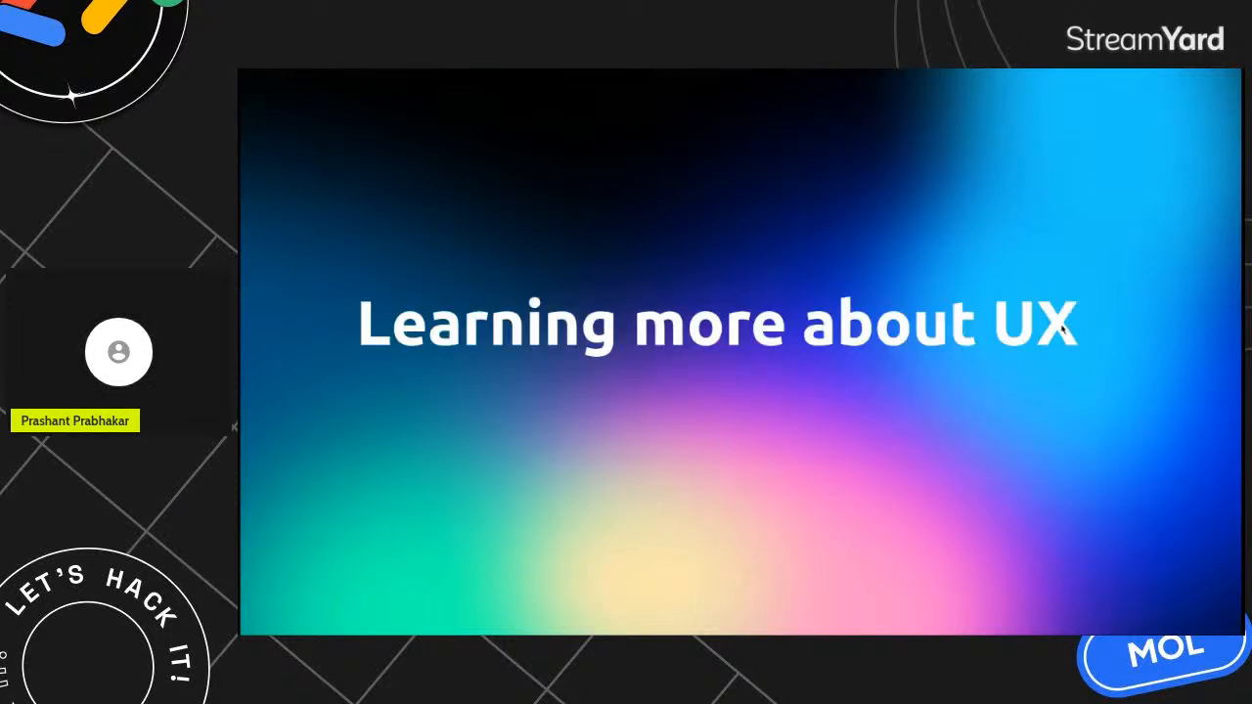
pyautogui.press('Left')
pyautogui.press('Escape')
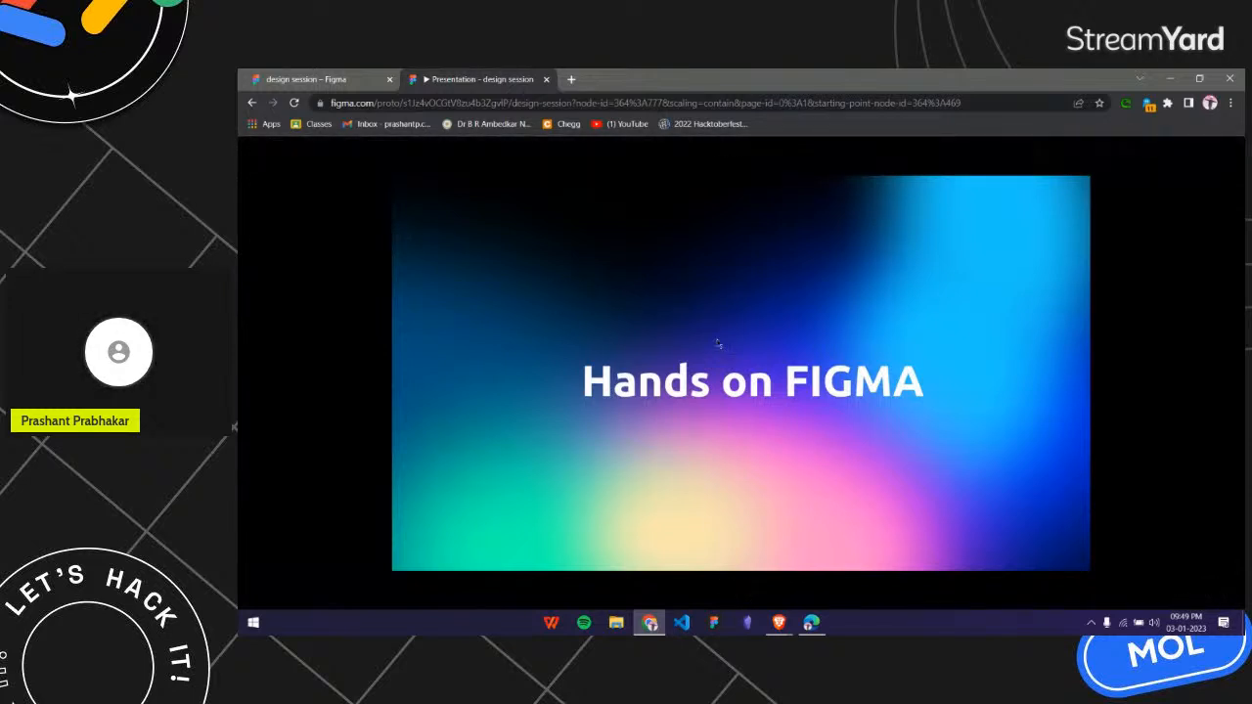
# Switch to the design session file and look over the slide frames on the Presentation page.
pyautogui.click(333, 80)
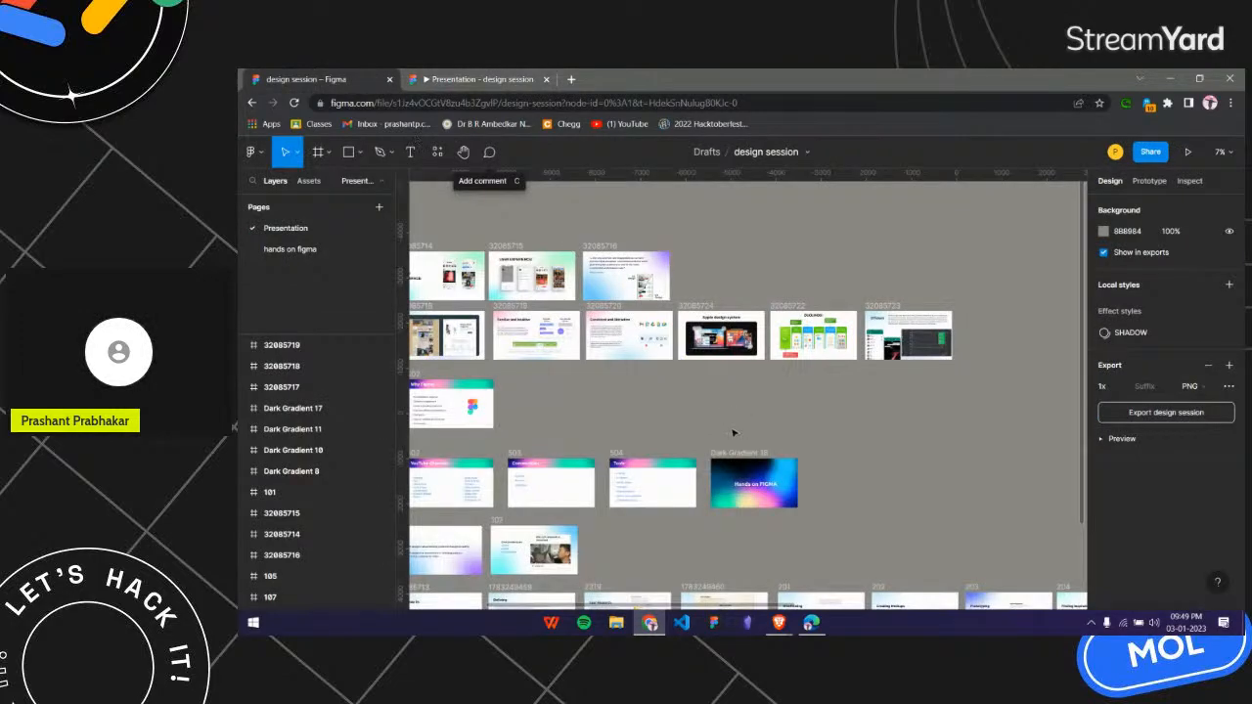
pyautogui.scroll(3, 593, 363)
pyautogui.scroll(-2, 662, 381)
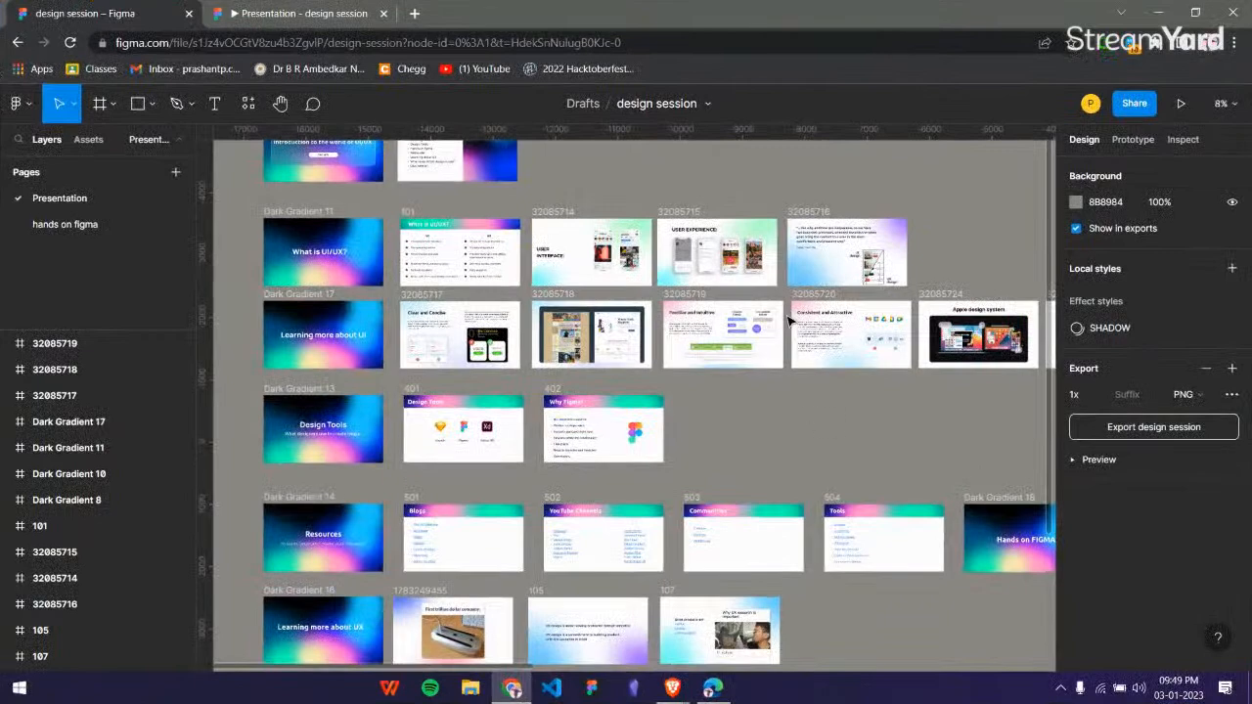
pyautogui.scroll(1, 699, 526)
pyautogui.scroll(-4, 694, 528)
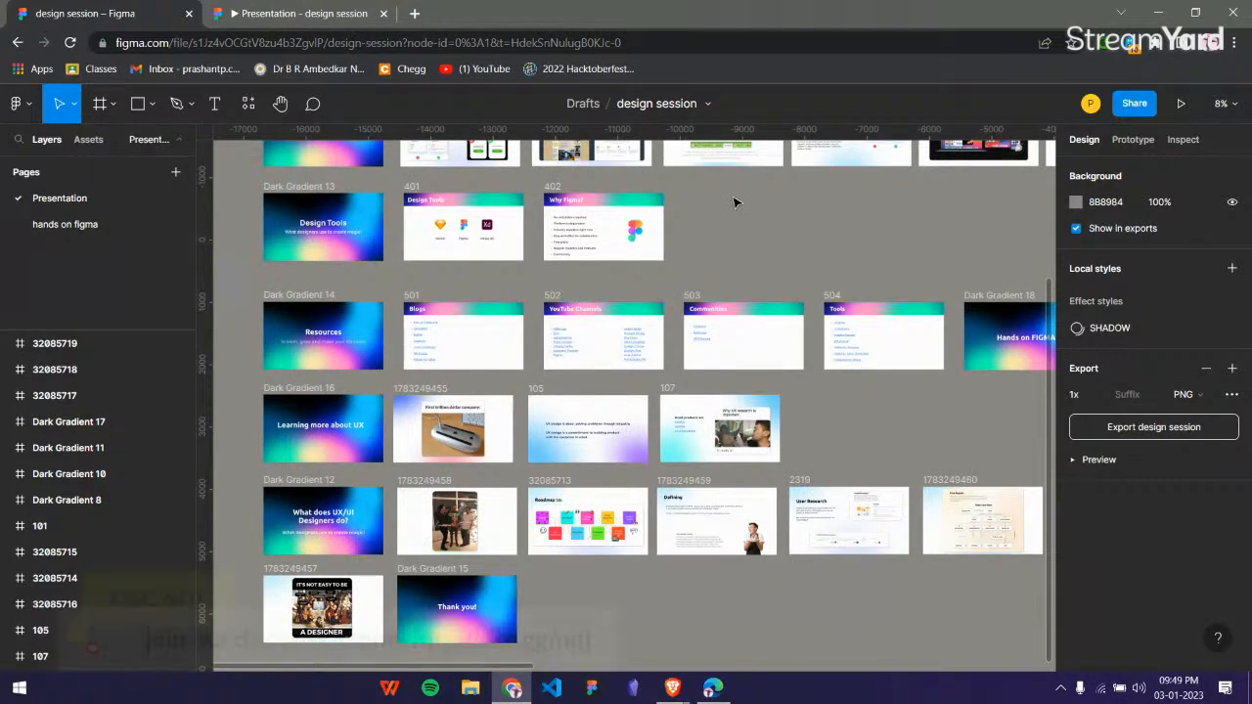
pyautogui.scroll(1, 735, 201)
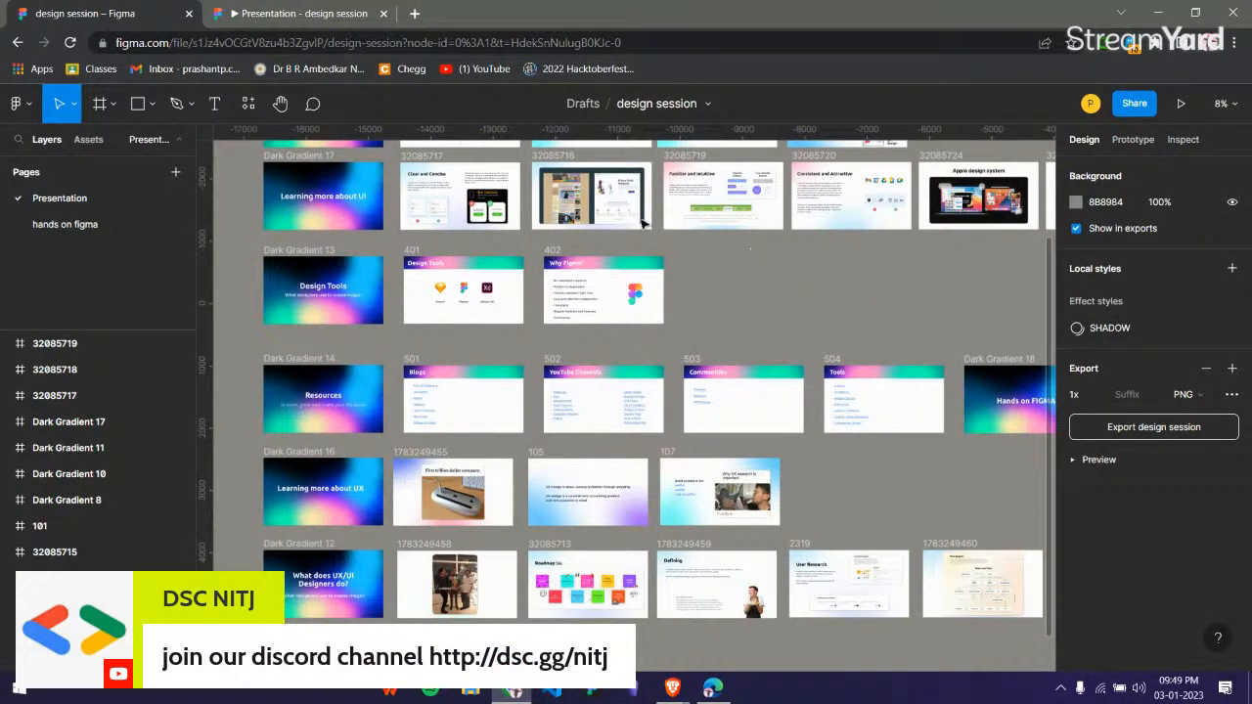
# Open the "hands on figma" page of the design session file.
pyautogui.click(326, 12)
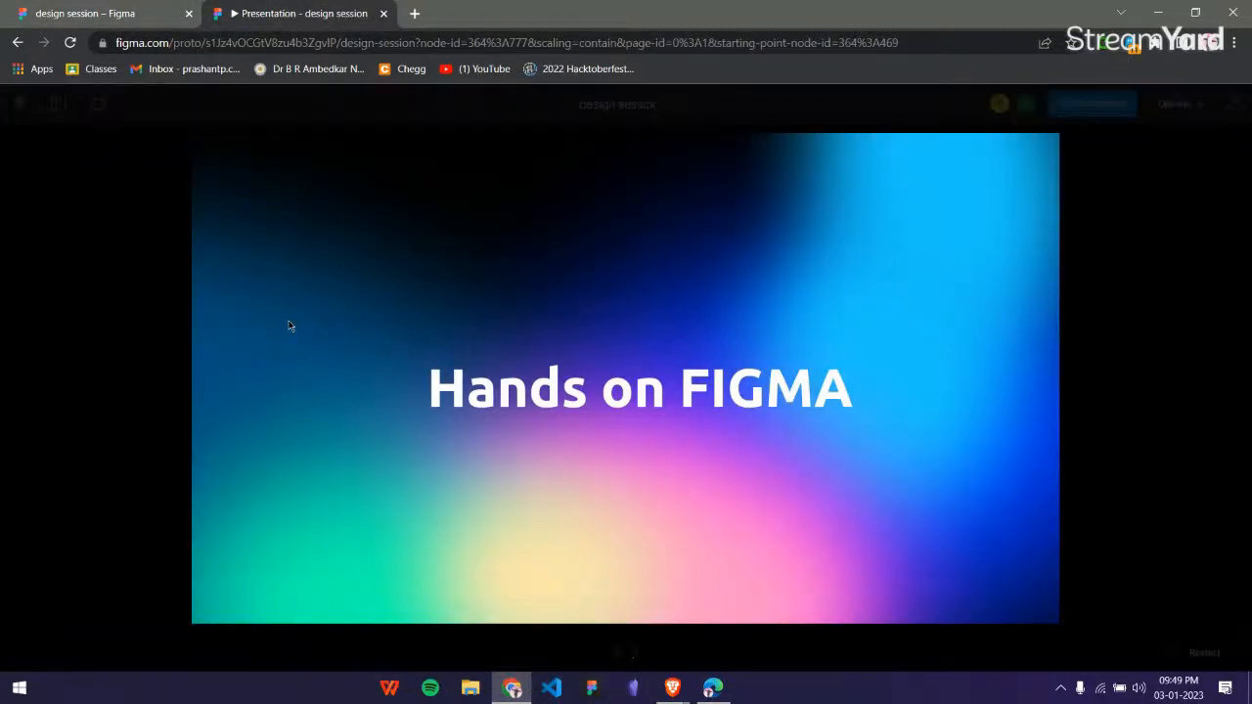
pyautogui.click(107, 12)
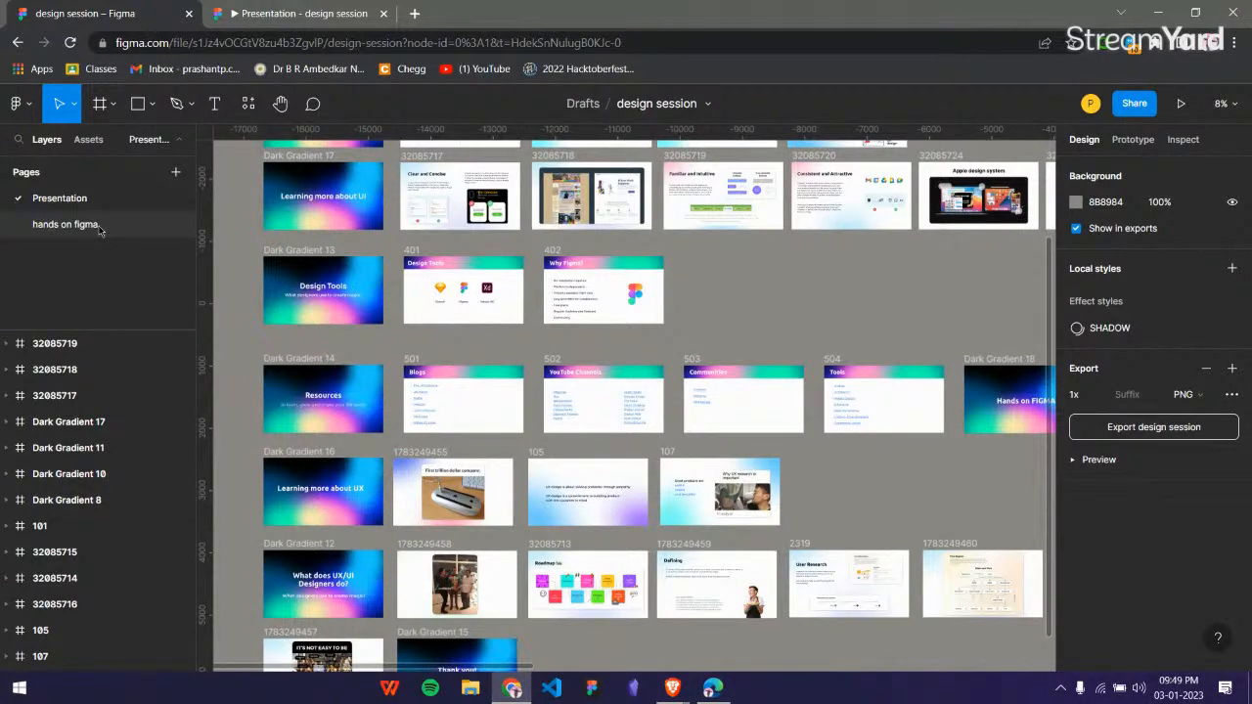
pyautogui.click(99, 225)
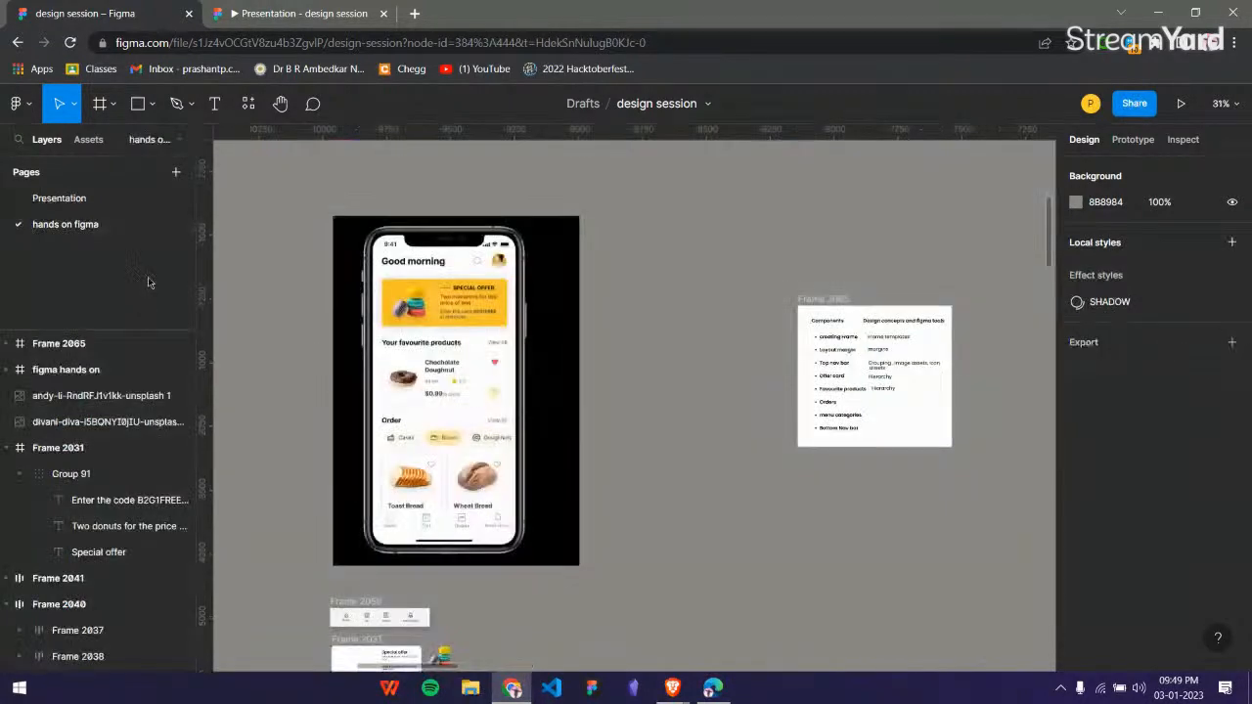
# Examine the bakery app mockup from the greeting and special offer card down to the bottom navigation bar.
pyautogui.scroll(3, 331, 350)
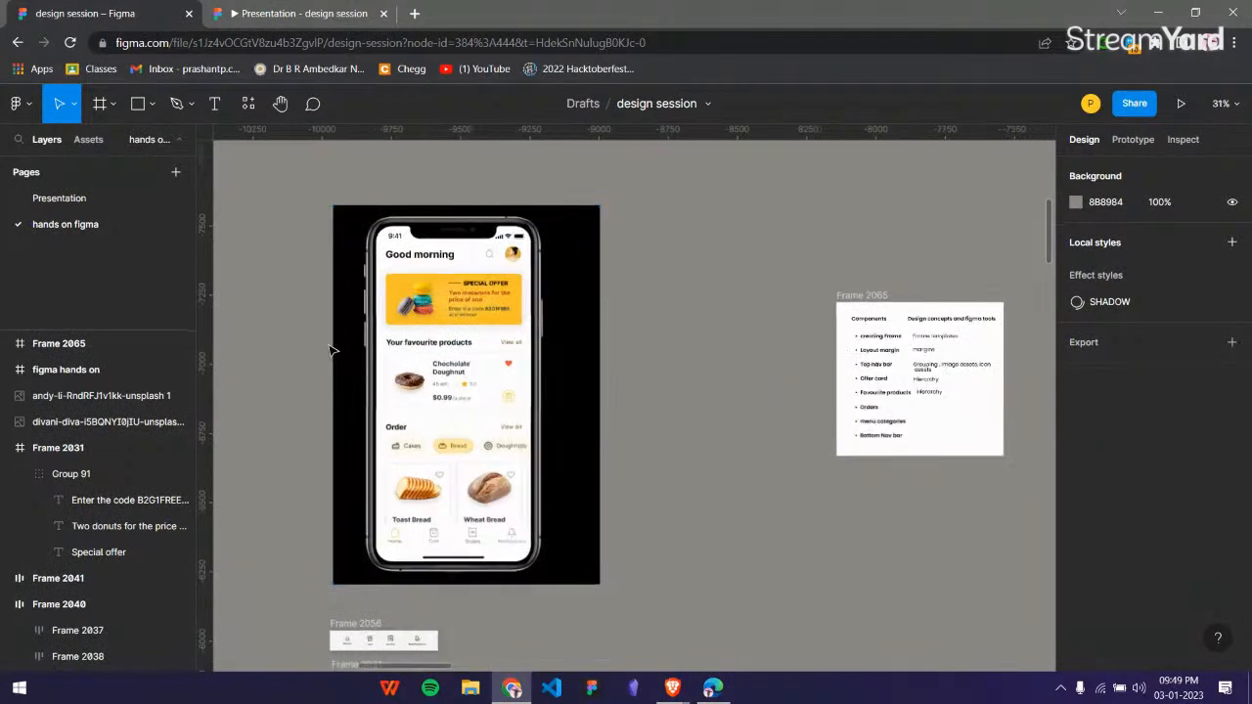
pyautogui.hscroll(-1, 413, 424)
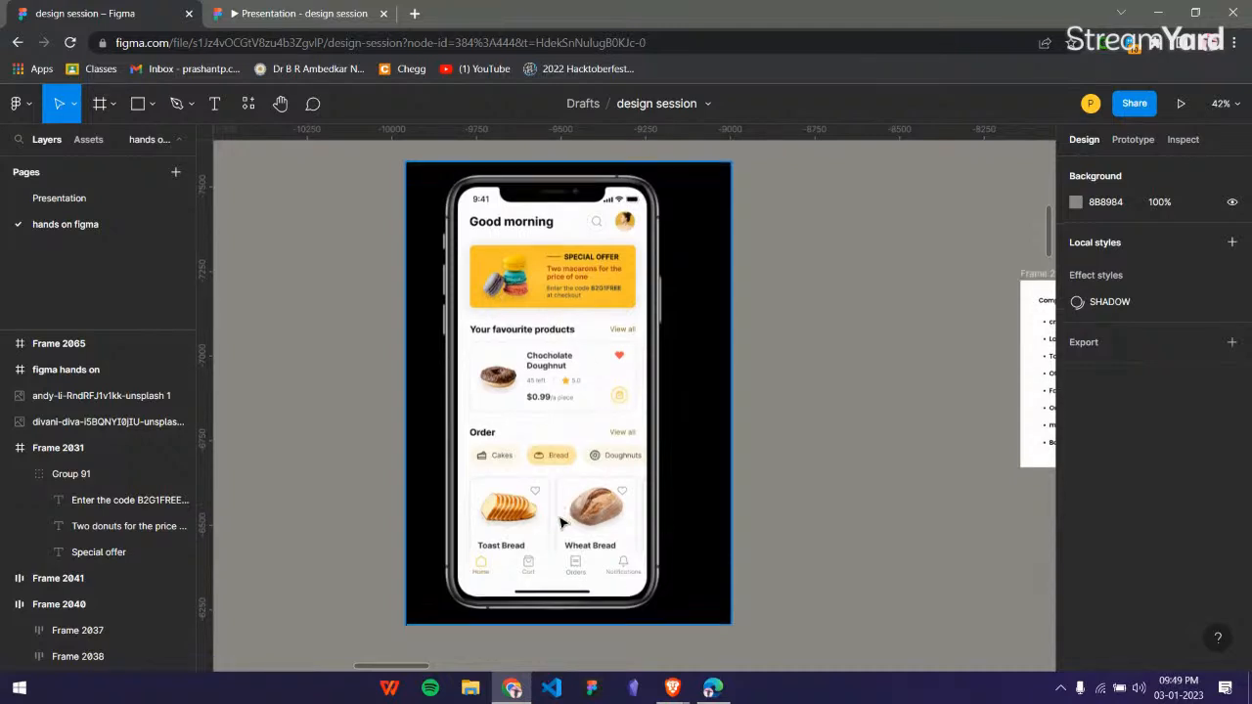
pyautogui.scroll(3, 567, 519)
pyautogui.scroll(2, 596, 488)
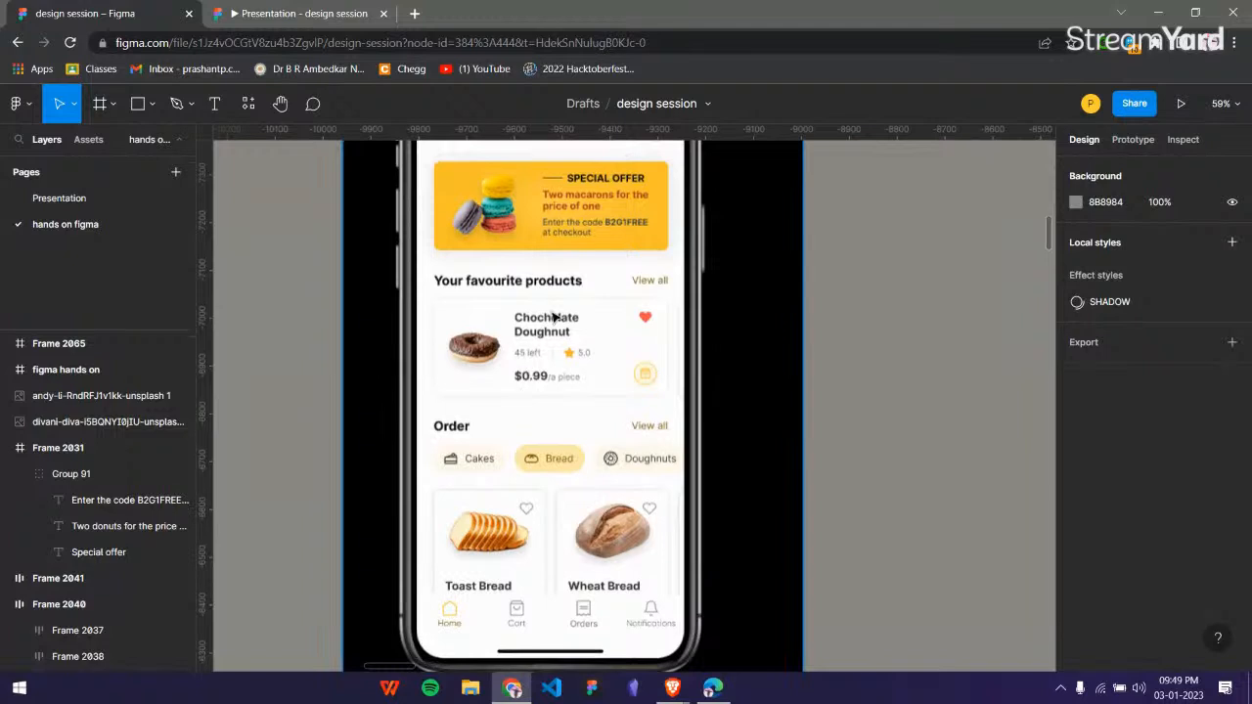
pyautogui.scroll(2, 575, 342)
pyautogui.scroll(-3, 614, 248)
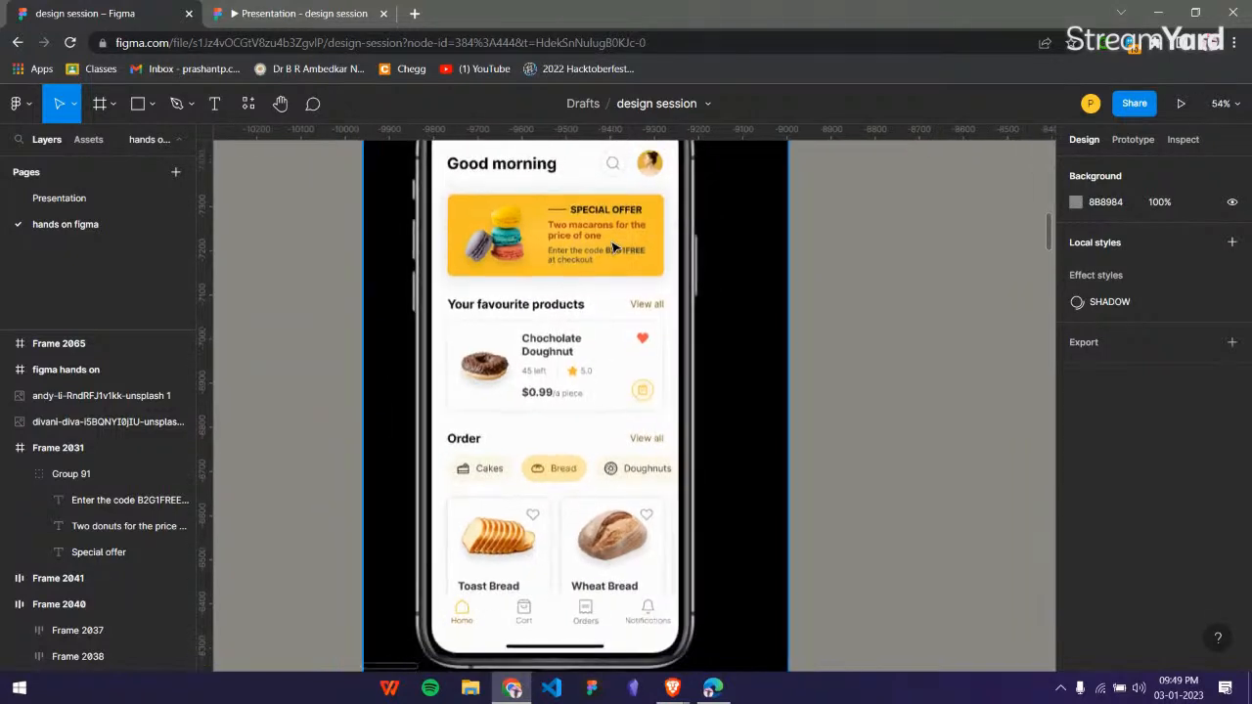
pyautogui.scroll(2, 613, 247)
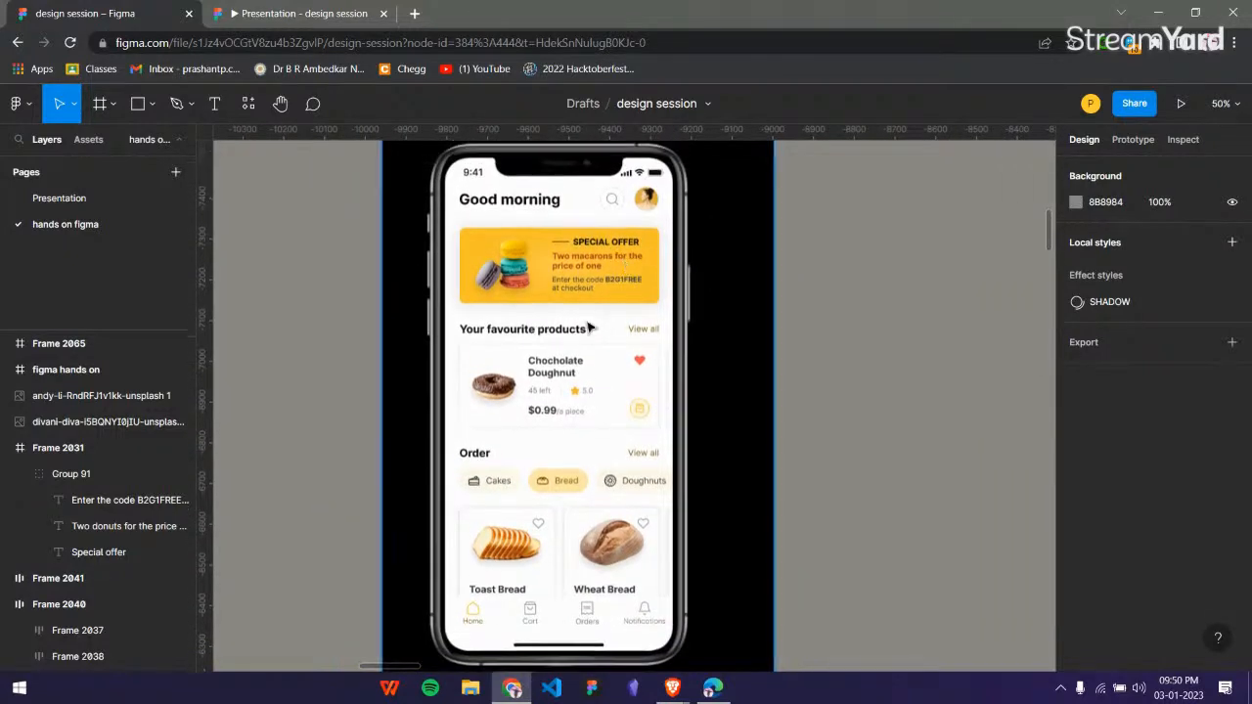
pyautogui.scroll(-3, 641, 211)
pyautogui.hscroll(2, 642, 221)
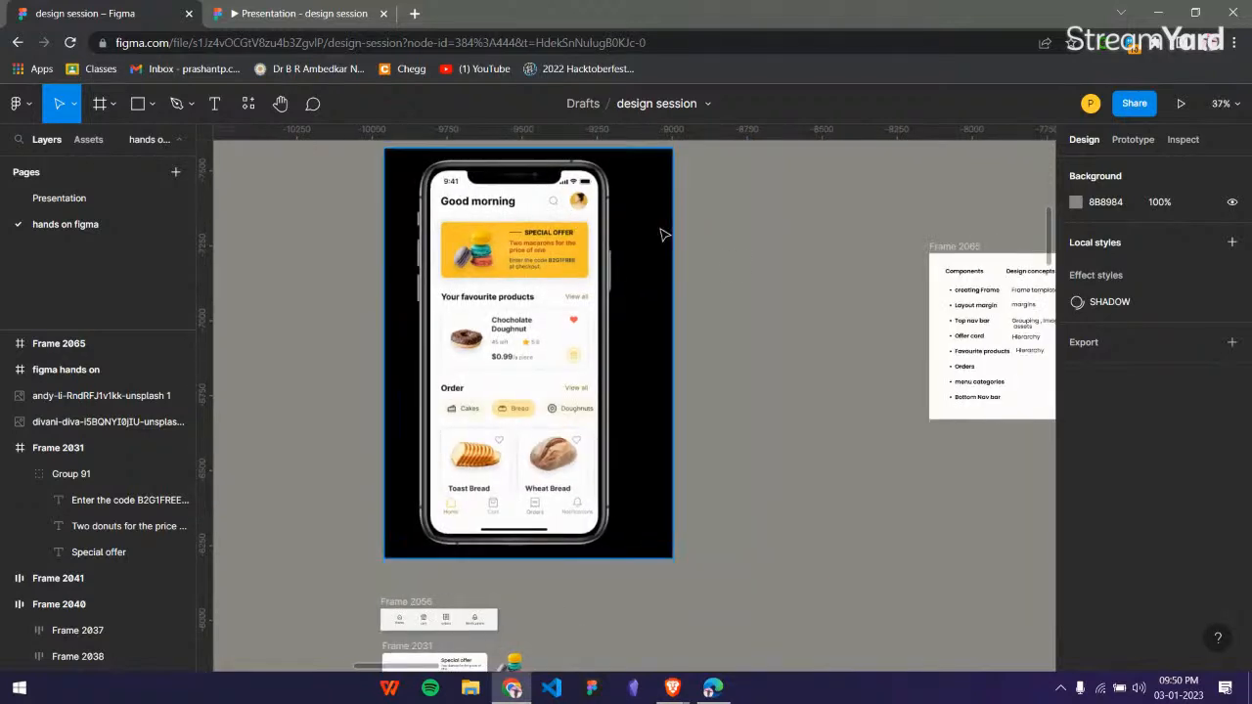
# Review the list of components and matching design concepts in Frame 2065 and compare it with the phone mockup.
pyautogui.hscroll(2, 800, 277)
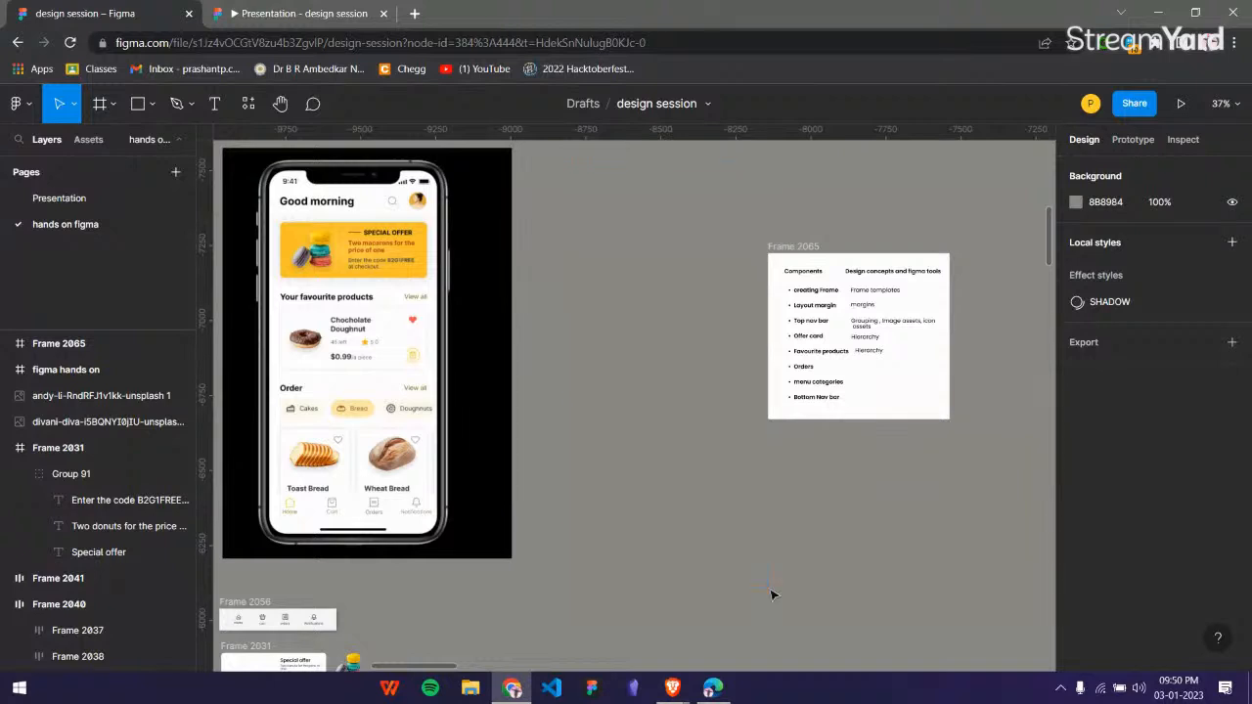
pyautogui.hscroll(2, 867, 394)
pyautogui.scroll(3, 866, 359)
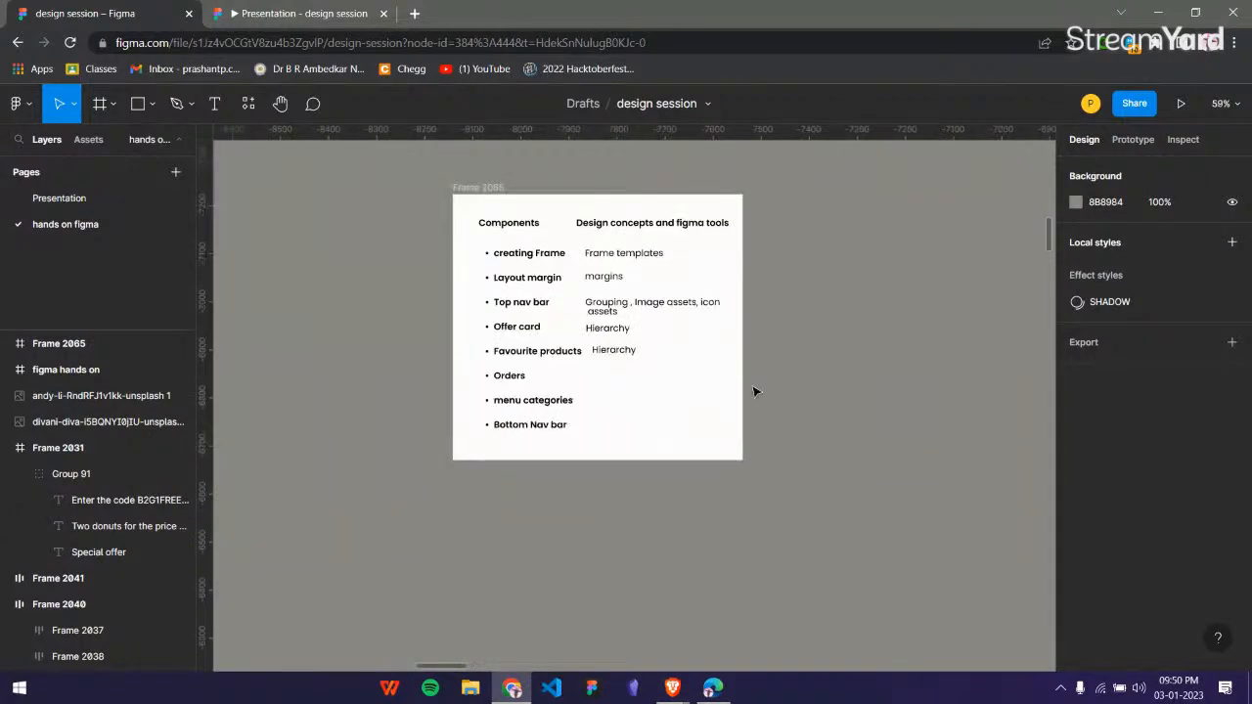
pyautogui.hscroll(-8, 691, 320)
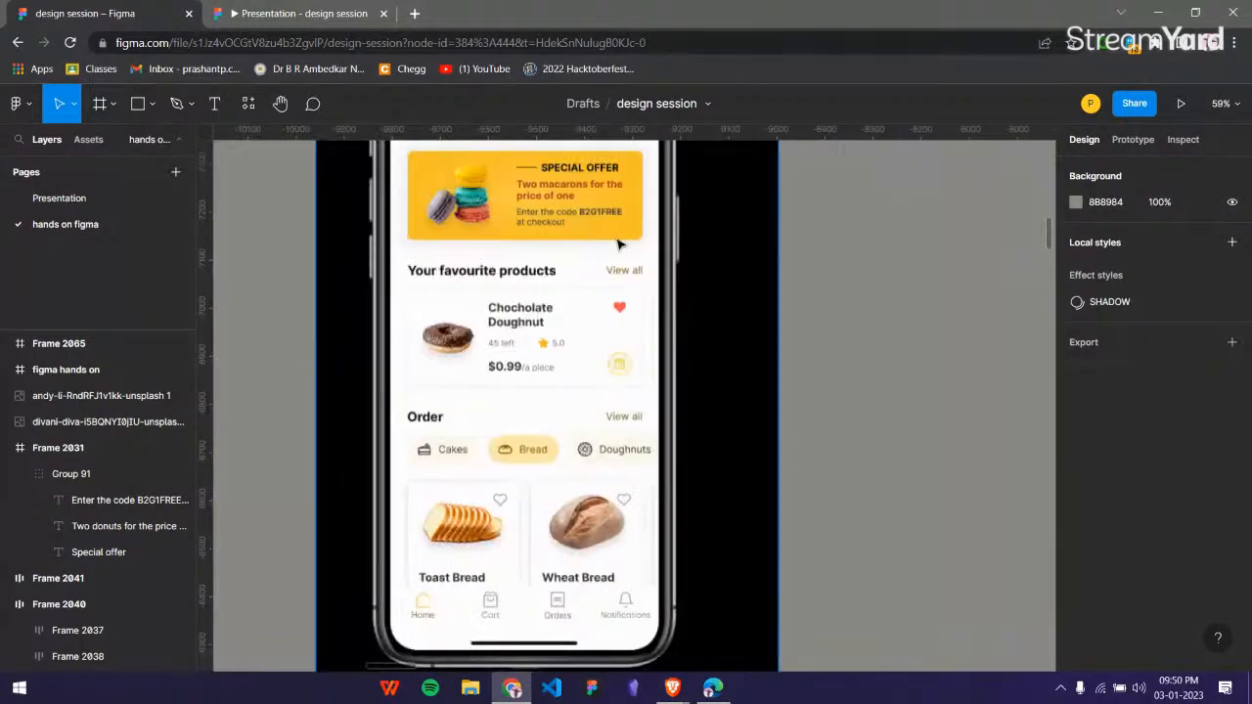
pyautogui.scroll(1, 615, 244)
pyautogui.hscroll(1, 547, 518)
pyautogui.hscroll(9, 553, 516)
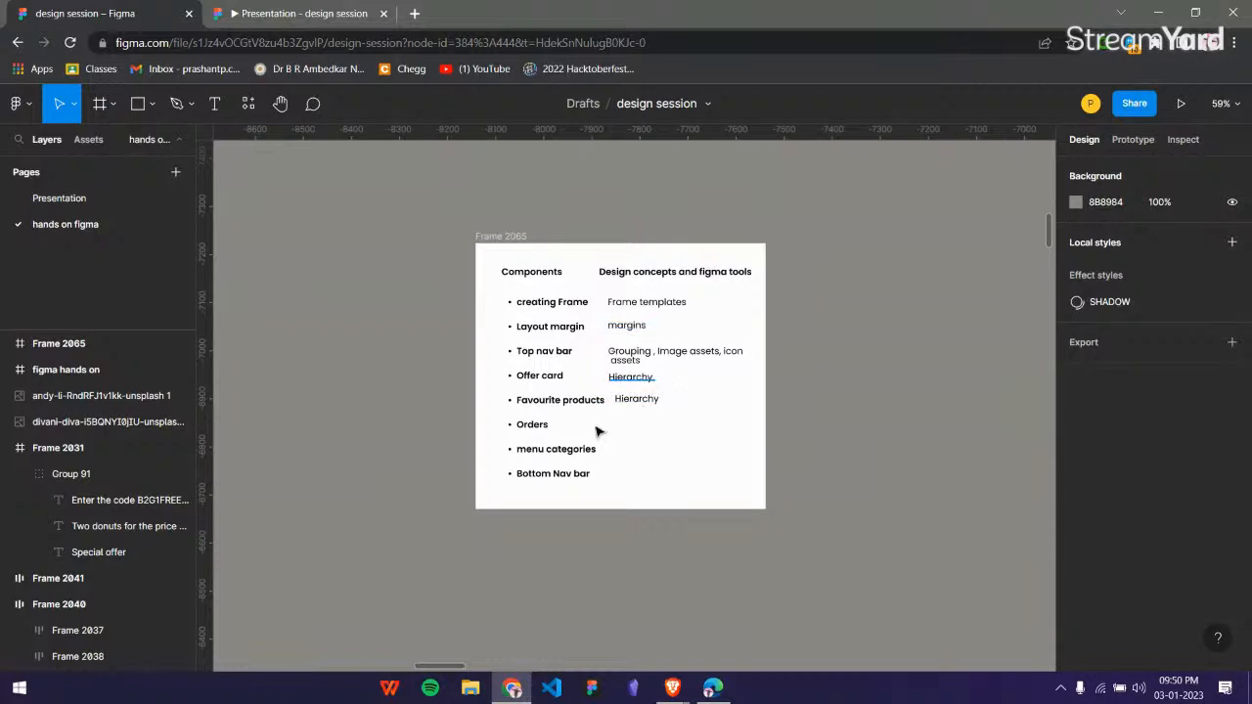
pyautogui.scroll(-2, 632, 447)
pyautogui.scroll(-3, 632, 447)
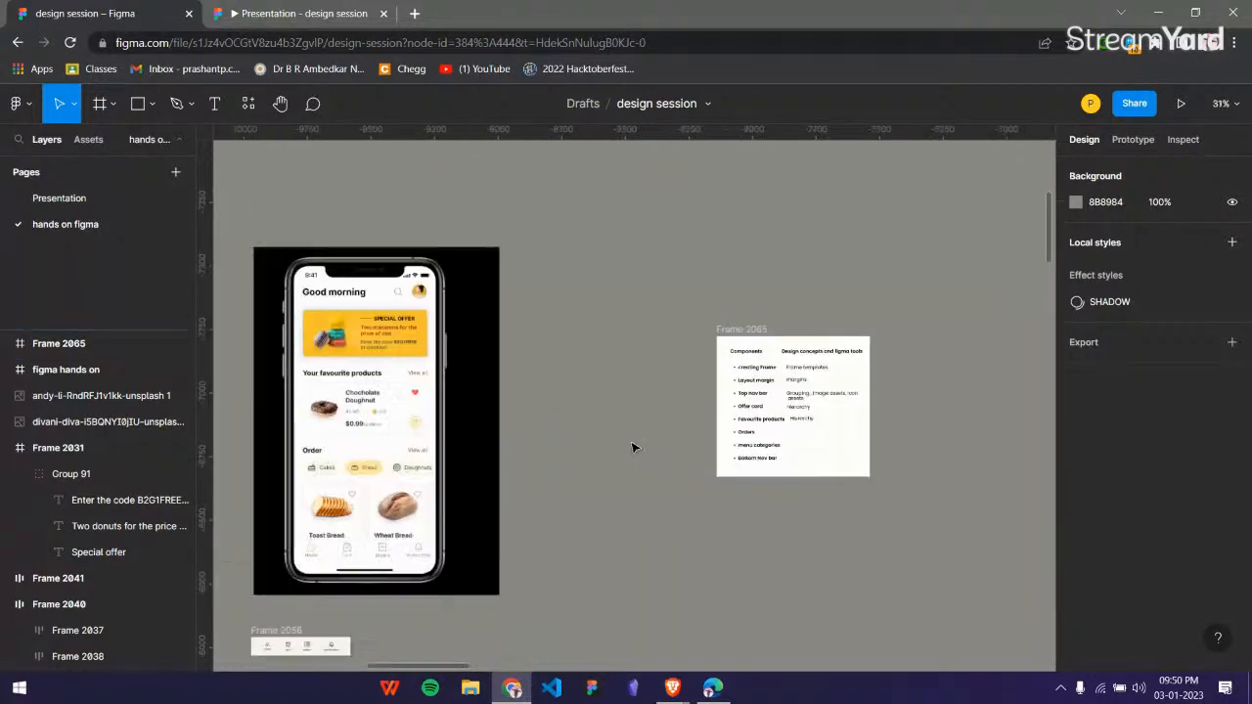
pyautogui.scroll(2, 534, 362)
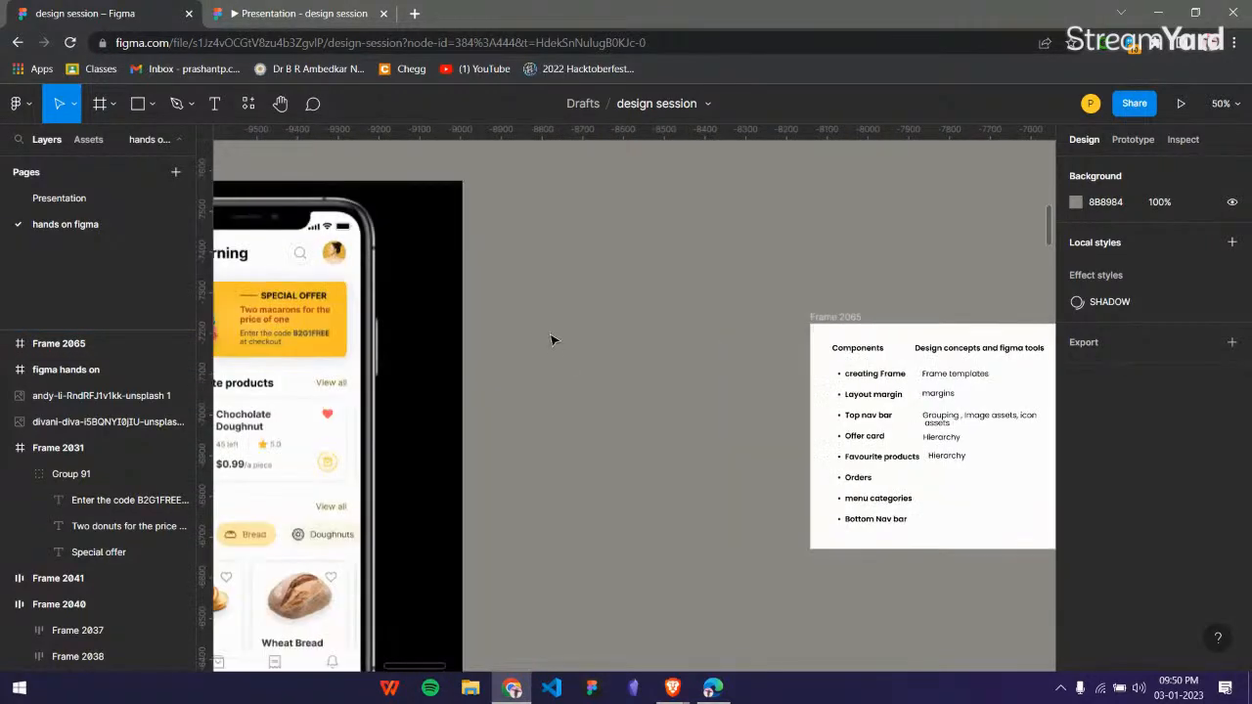
pyautogui.scroll(-1, 559, 358)
pyautogui.hscroll(-1, 556, 271)
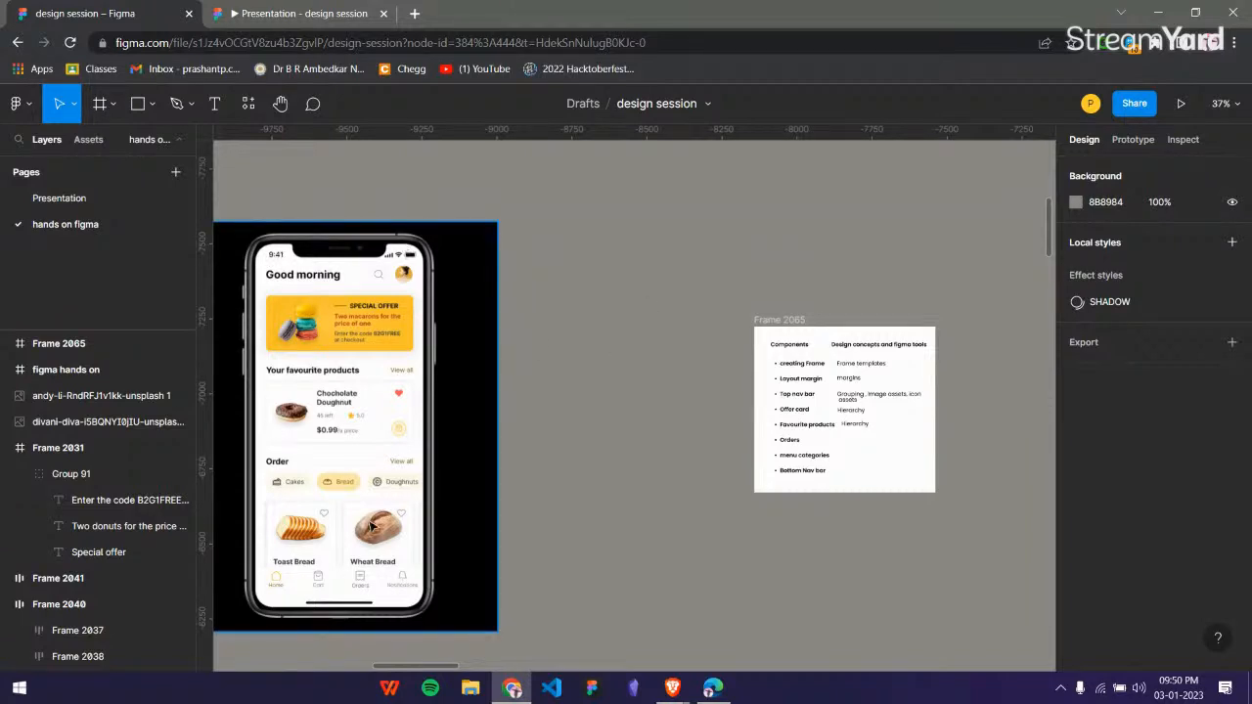
# Draw a portrait frame of about 540 × 1007 on the empty canvas between the phone mockup and Frame 2065.
pyautogui.press('f')
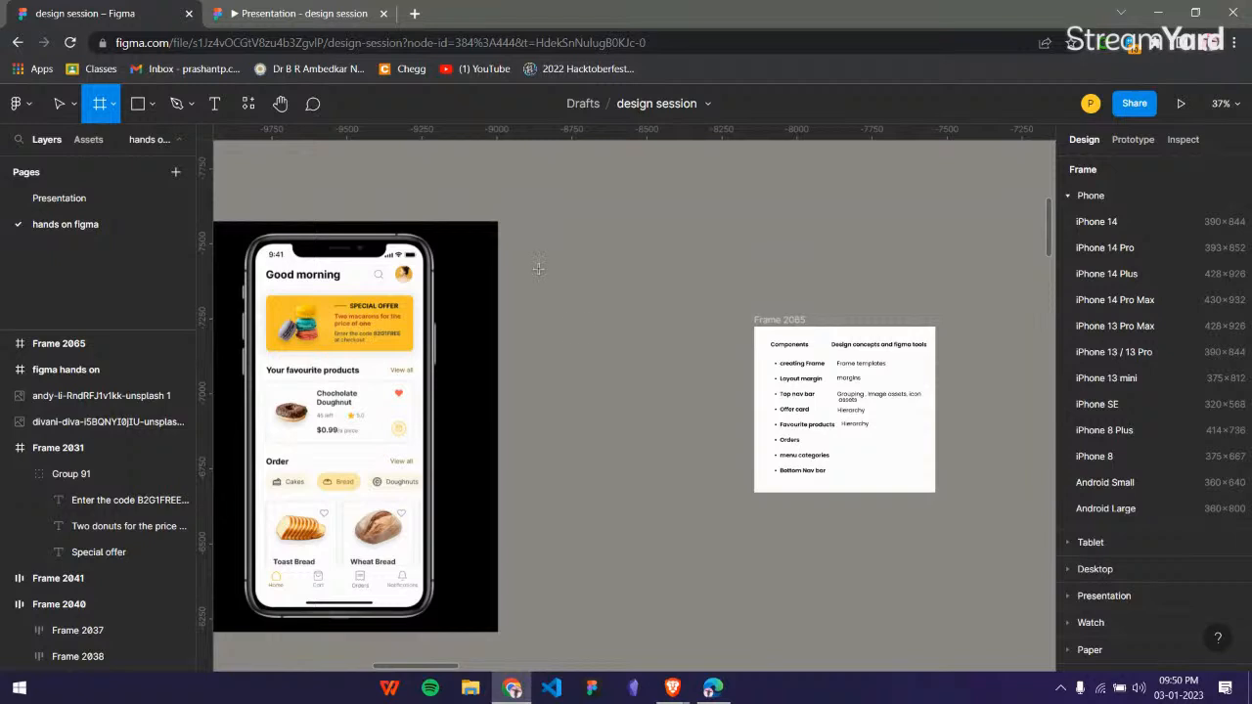
pyautogui.moveTo(523, 246); pyautogui.dragTo(685, 545)
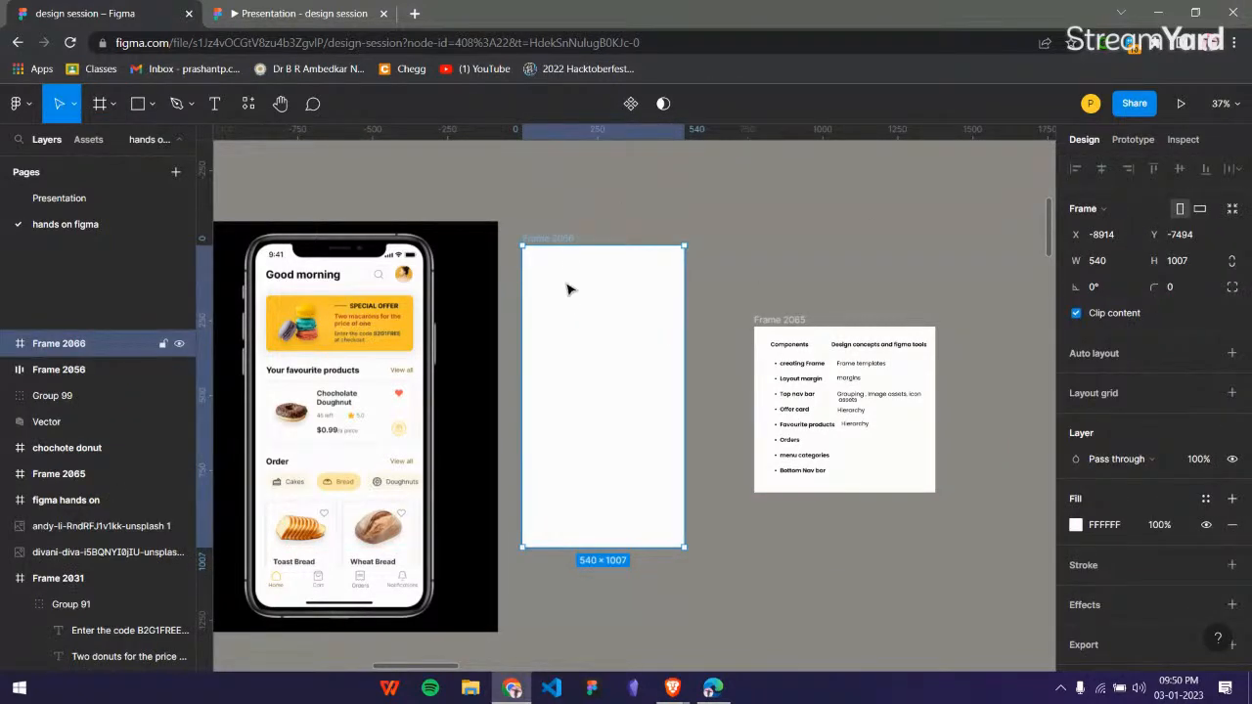
pyautogui.click(100, 111)
pyautogui.click(110, 108)
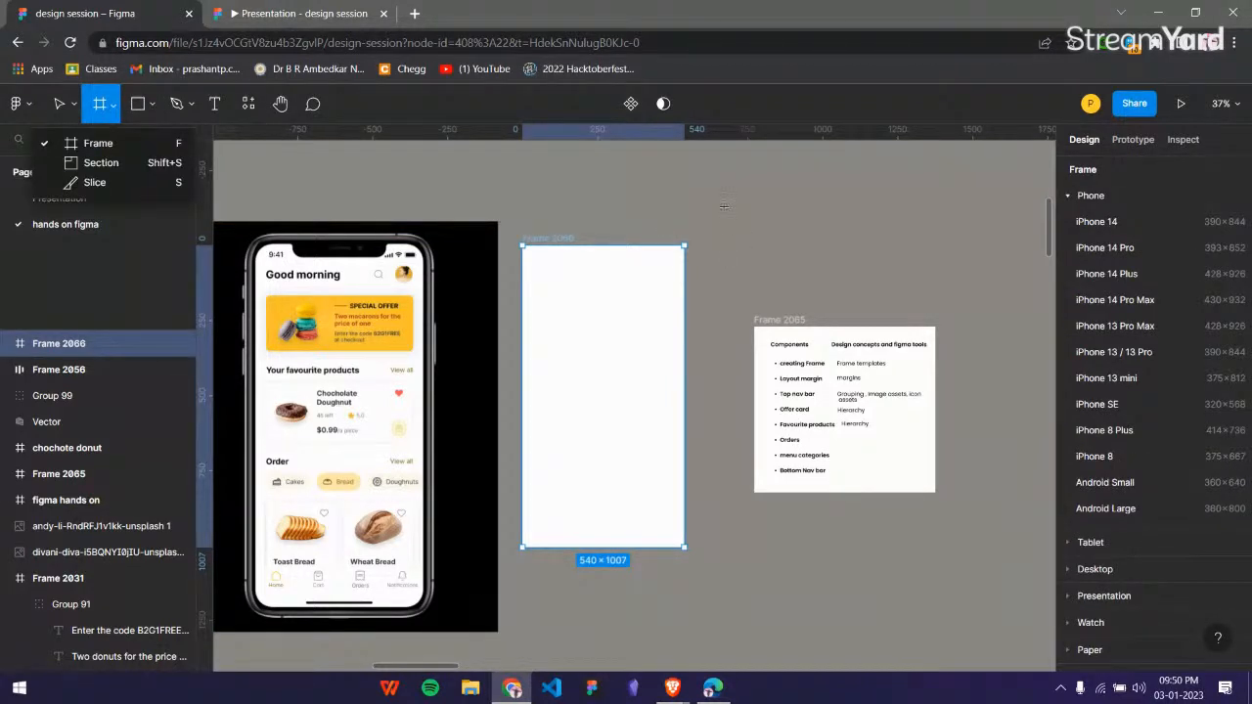
pyautogui.moveTo(697, 190); pyautogui.dragTo(844, 260)
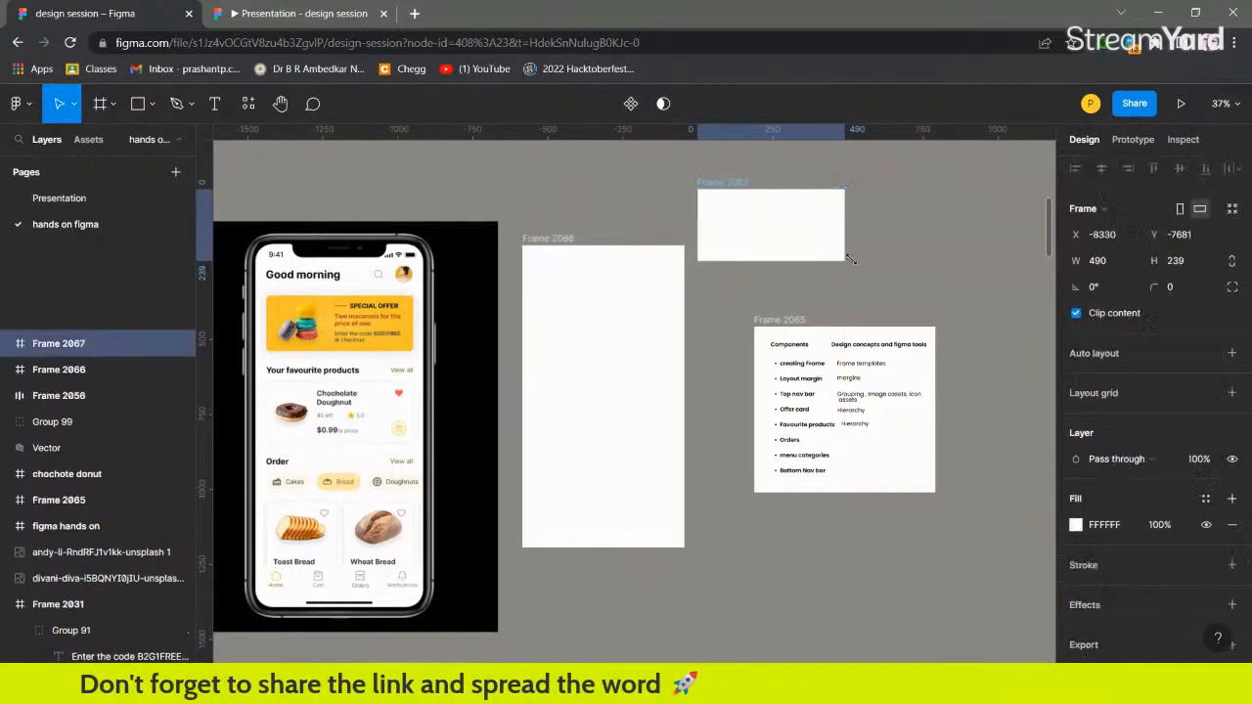
pyautogui.press('Delete')
# Apply the iPhone 13 / 13 Pro size preset to the portrait frame and reposition it to about X -8860, Y -7434.
pyautogui.click(581, 252)
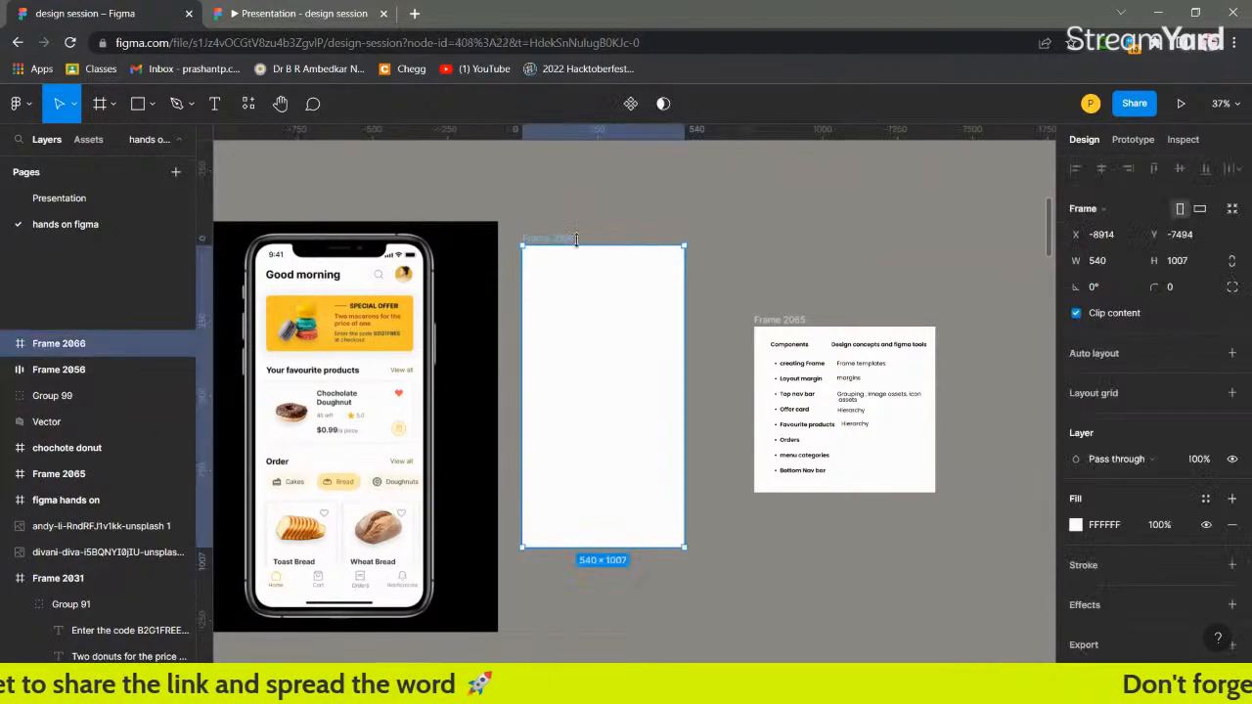
pyautogui.moveTo(593, 345); pyautogui.dragTo(594, 362)
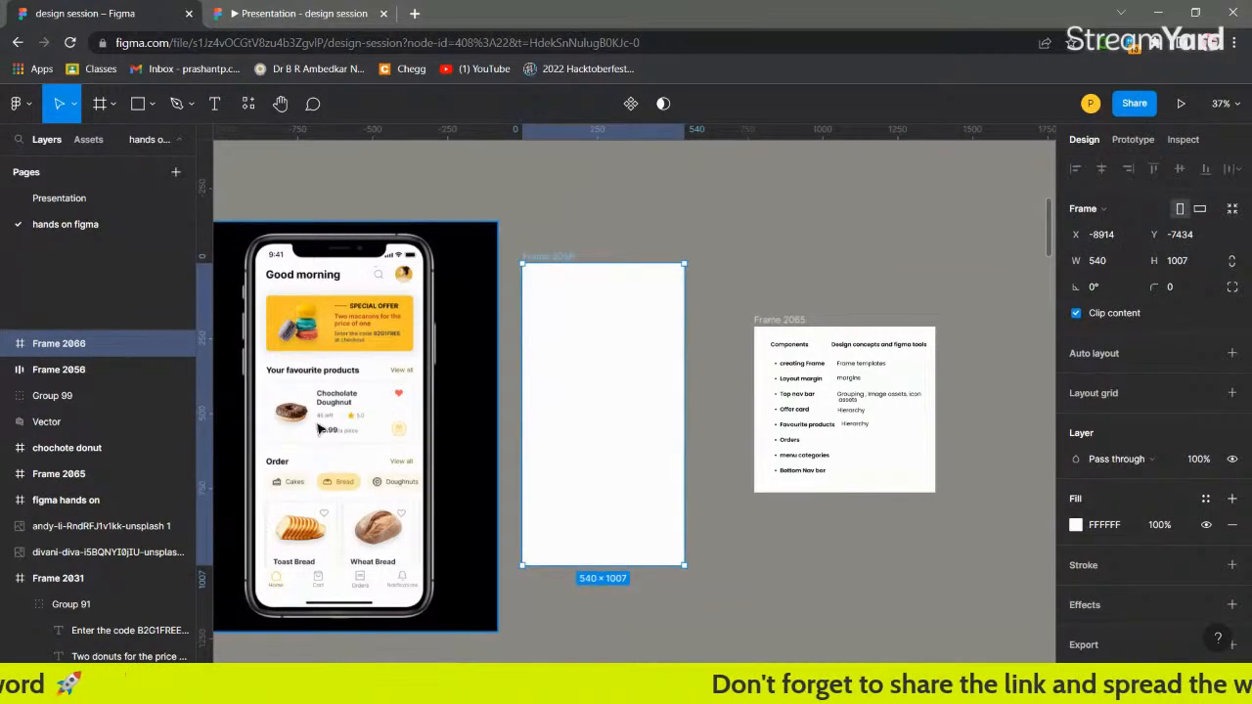
pyautogui.click(1076, 206)
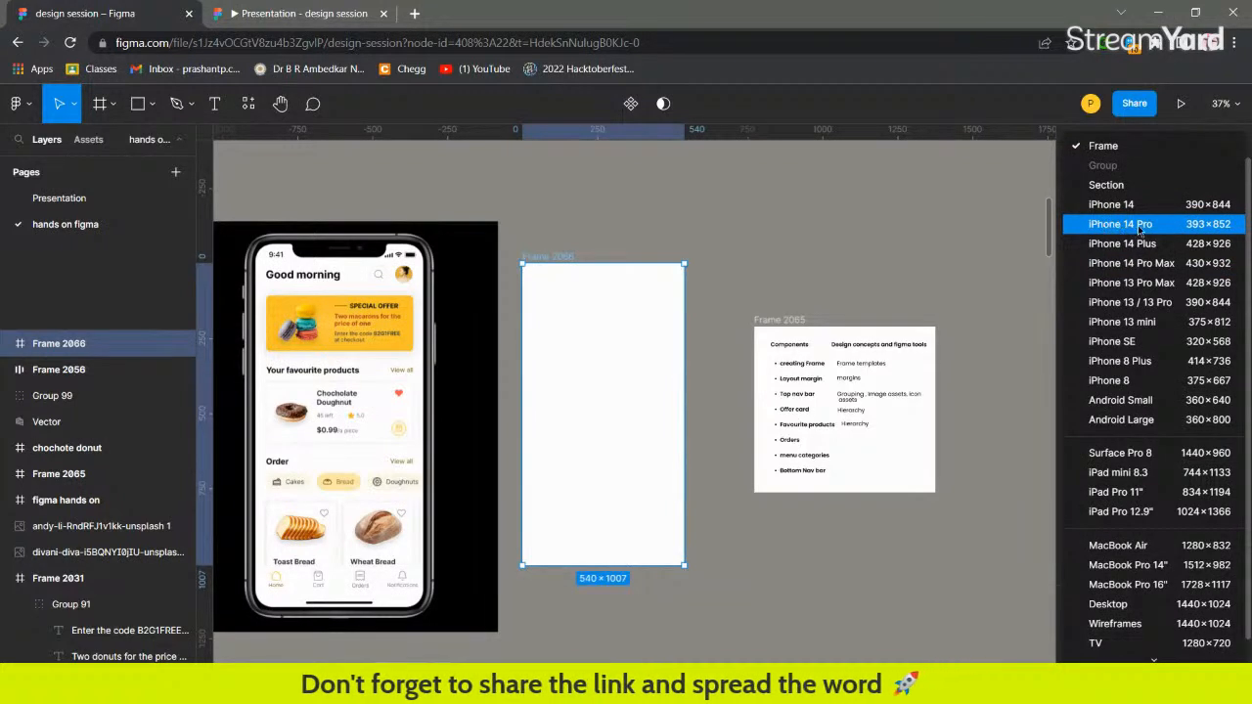
pyautogui.click(1135, 307)
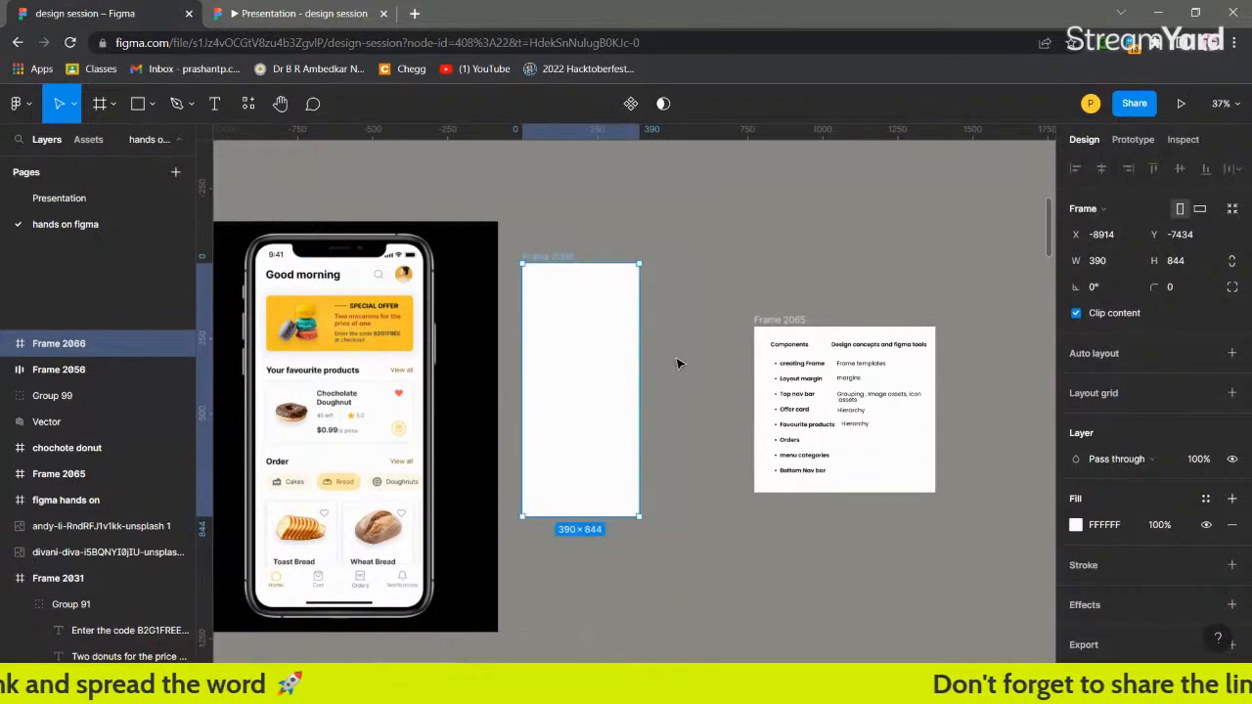
pyautogui.moveTo(584, 372); pyautogui.dragTo(601, 372)
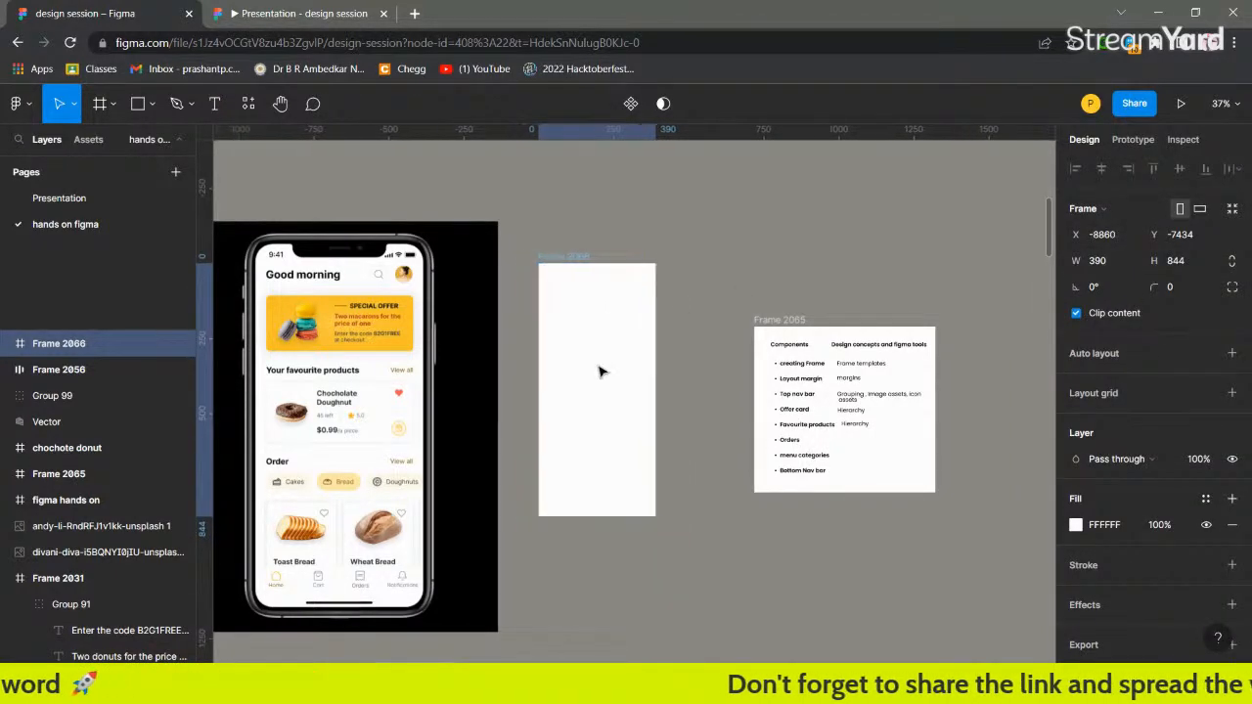
# Compare the empty iPhone frame with the component list in Frame 2065 and the bakery mockup's header and offer card.
pyautogui.press('Escape')
pyautogui.scroll(3, 582, 318)
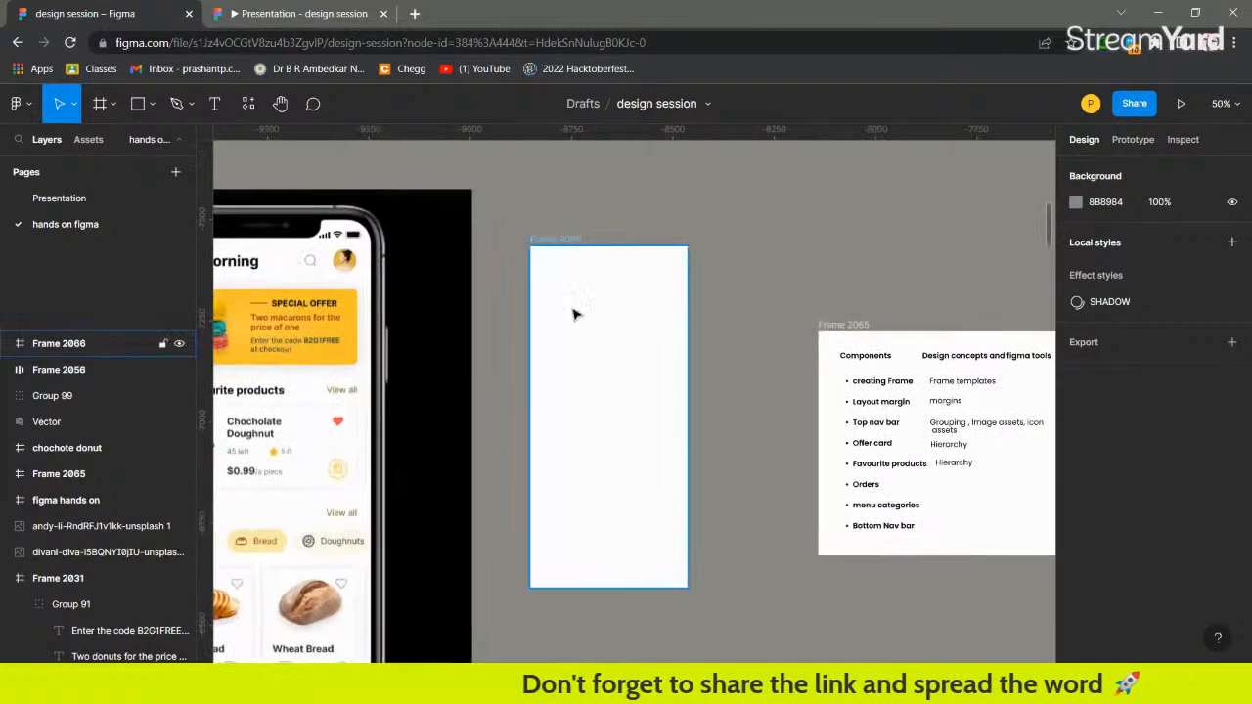
pyautogui.scroll(1, 575, 314)
pyautogui.hscroll(3, 576, 309)
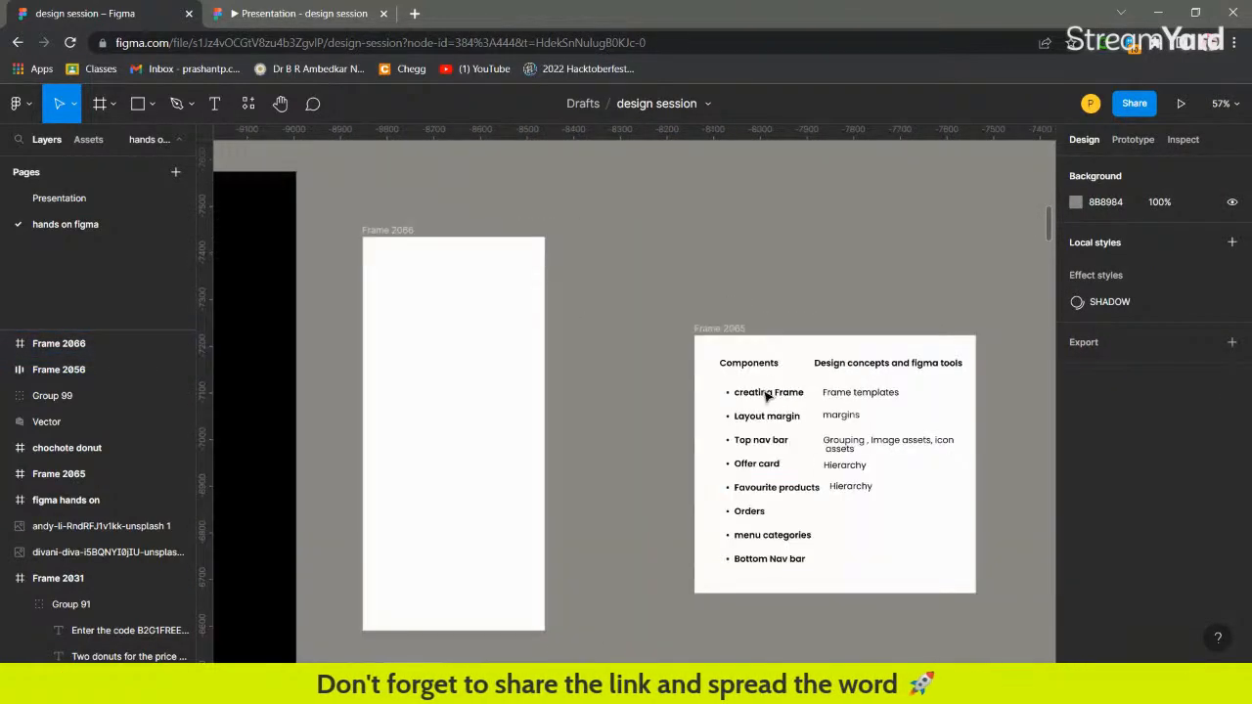
pyautogui.hscroll(-6, 769, 397)
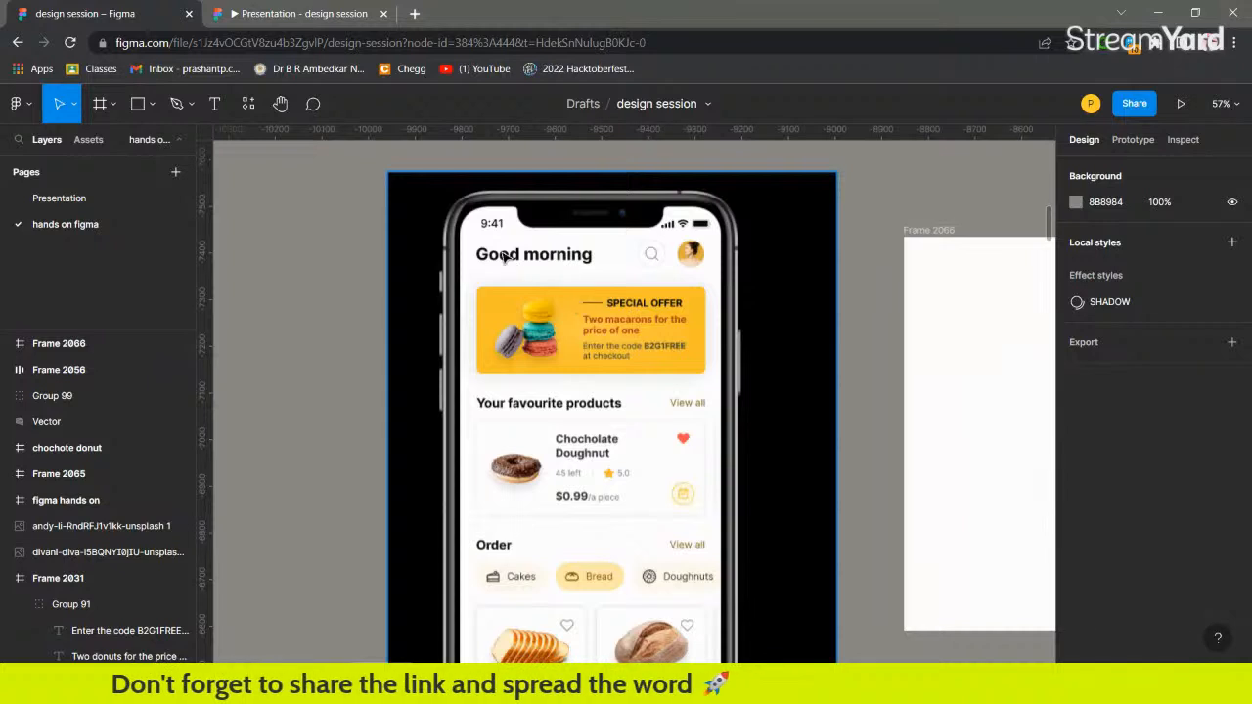
pyautogui.hscroll(4, 587, 274)
pyautogui.hscroll(2, 790, 302)
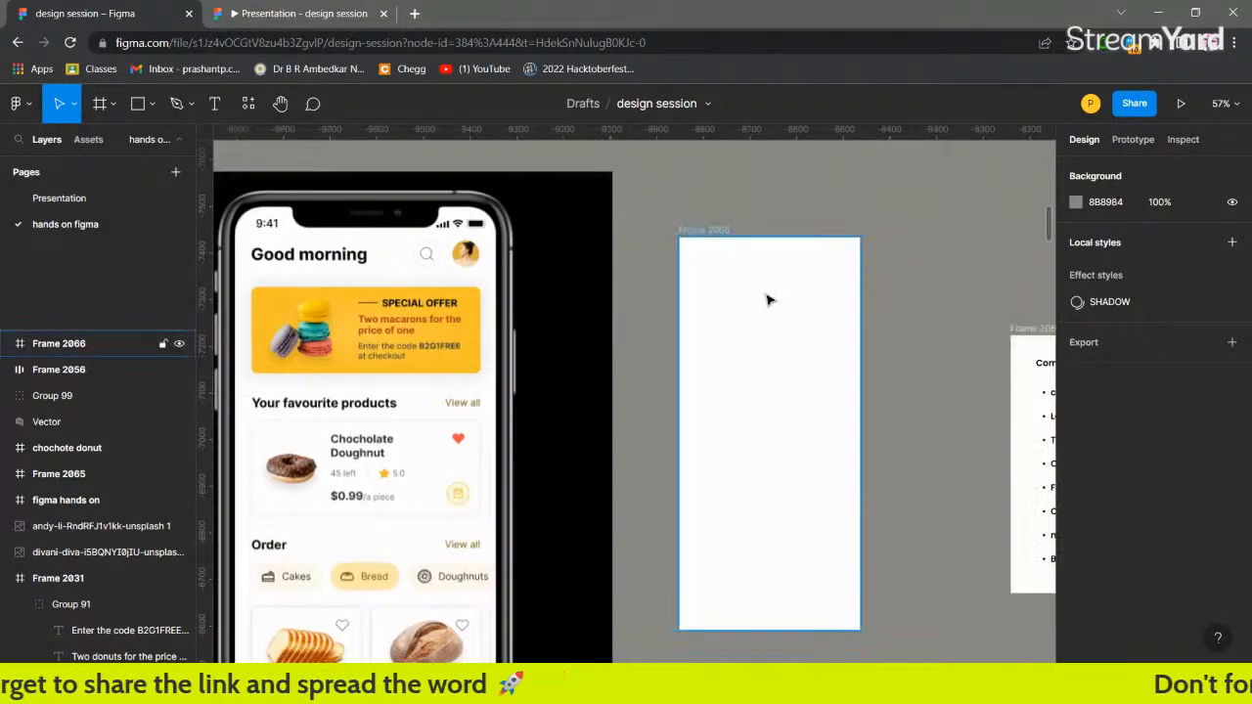
pyautogui.scroll(5, 777, 208)
pyautogui.hscroll(-3, 445, 305)
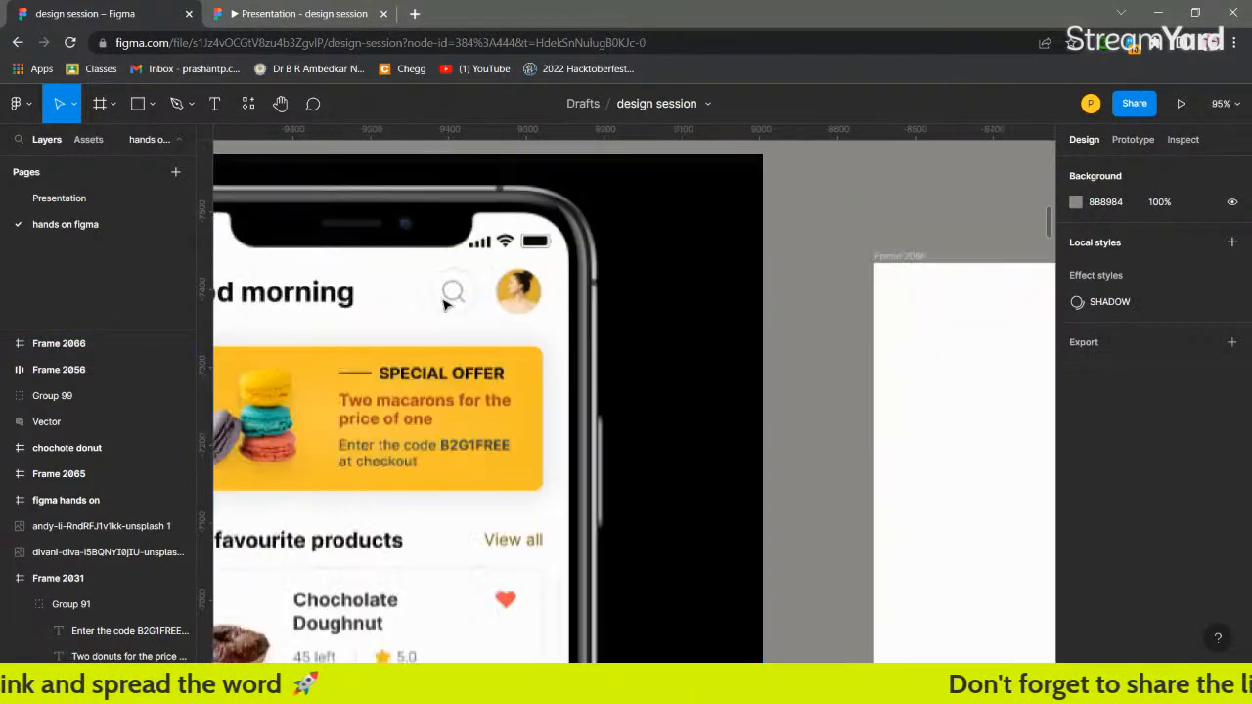
pyautogui.hscroll(-1, 445, 305)
pyautogui.hscroll(6, 391, 313)
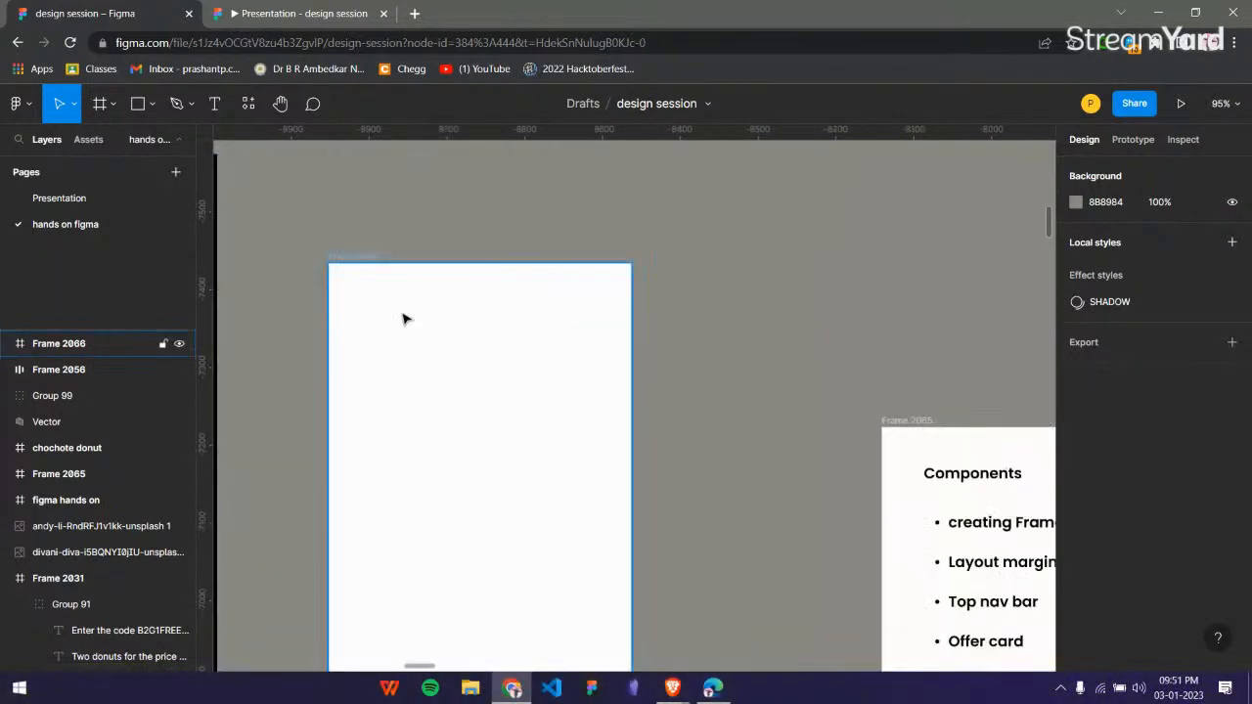
pyautogui.click(403, 318)
pyautogui.scroll(-3, 405, 316)
pyautogui.hscroll(-3, 427, 330)
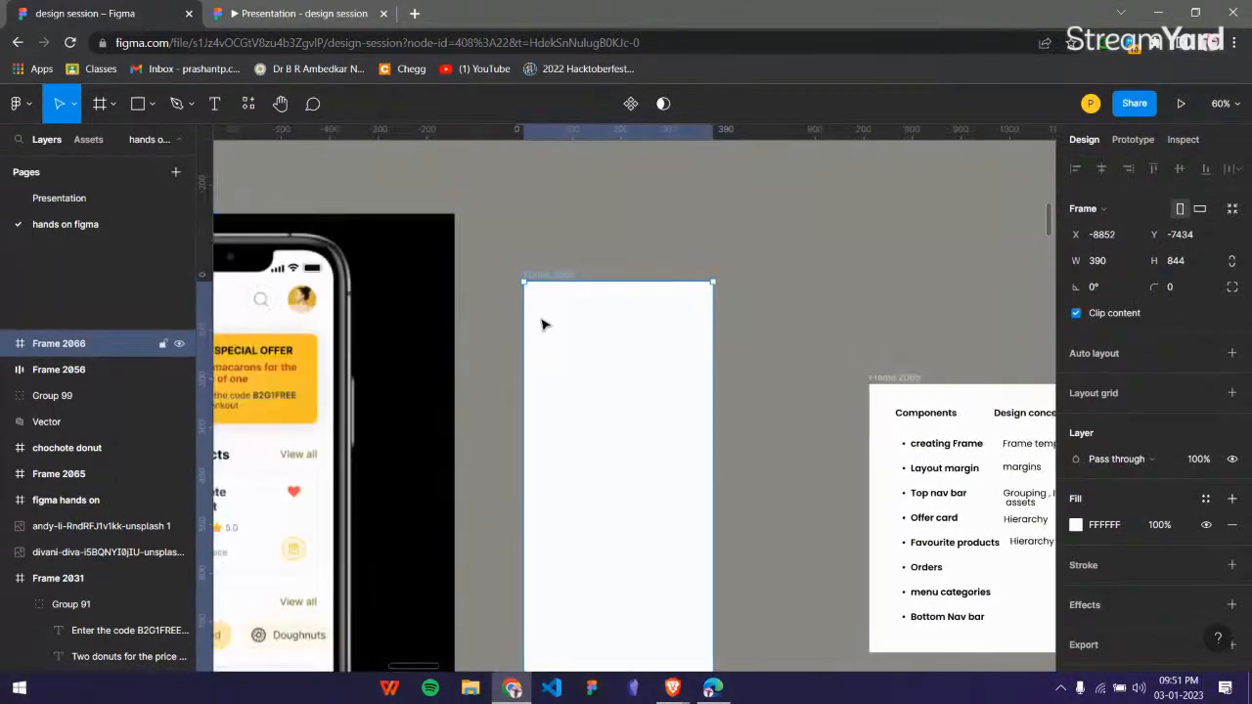
# Place vertical ruler guides at about X -9774 and -9273 along both side edges of the phone mockup's content.
pyautogui.click(505, 328)
pyautogui.scroll(-3, 497, 324)
pyautogui.hscroll(-3, 573, 424)
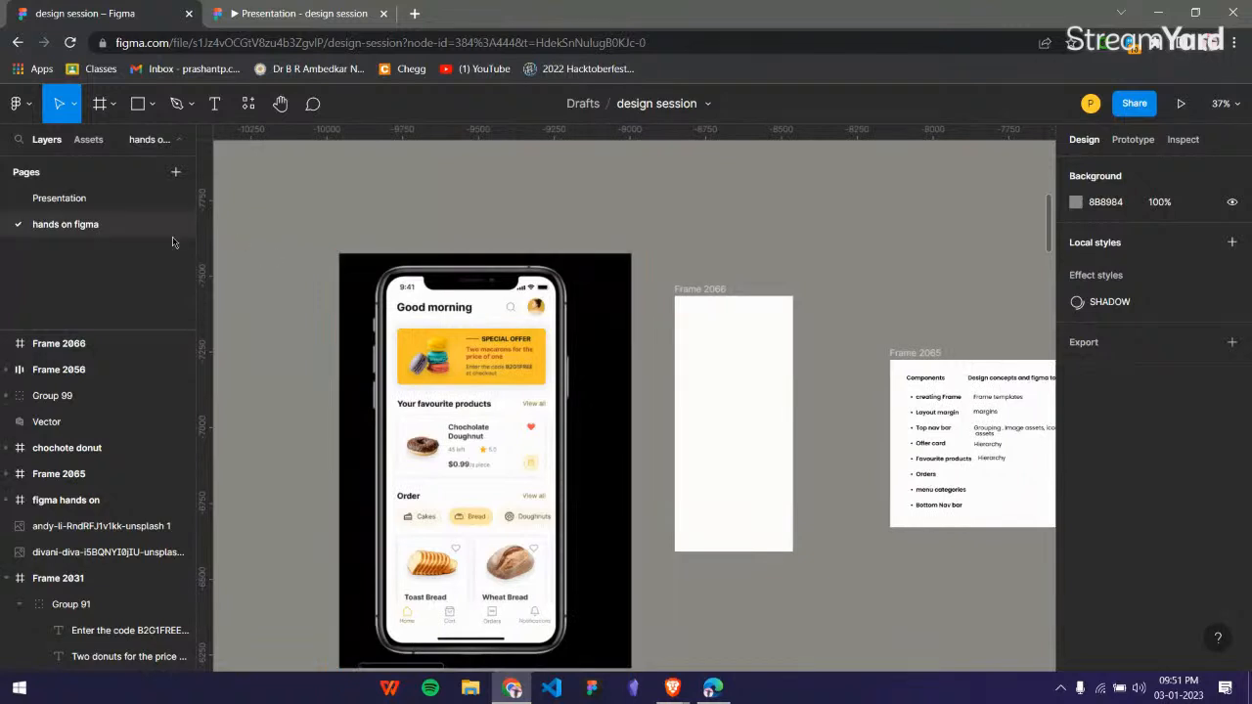
pyautogui.moveTo(214, 245); pyautogui.dragTo(395, 450)
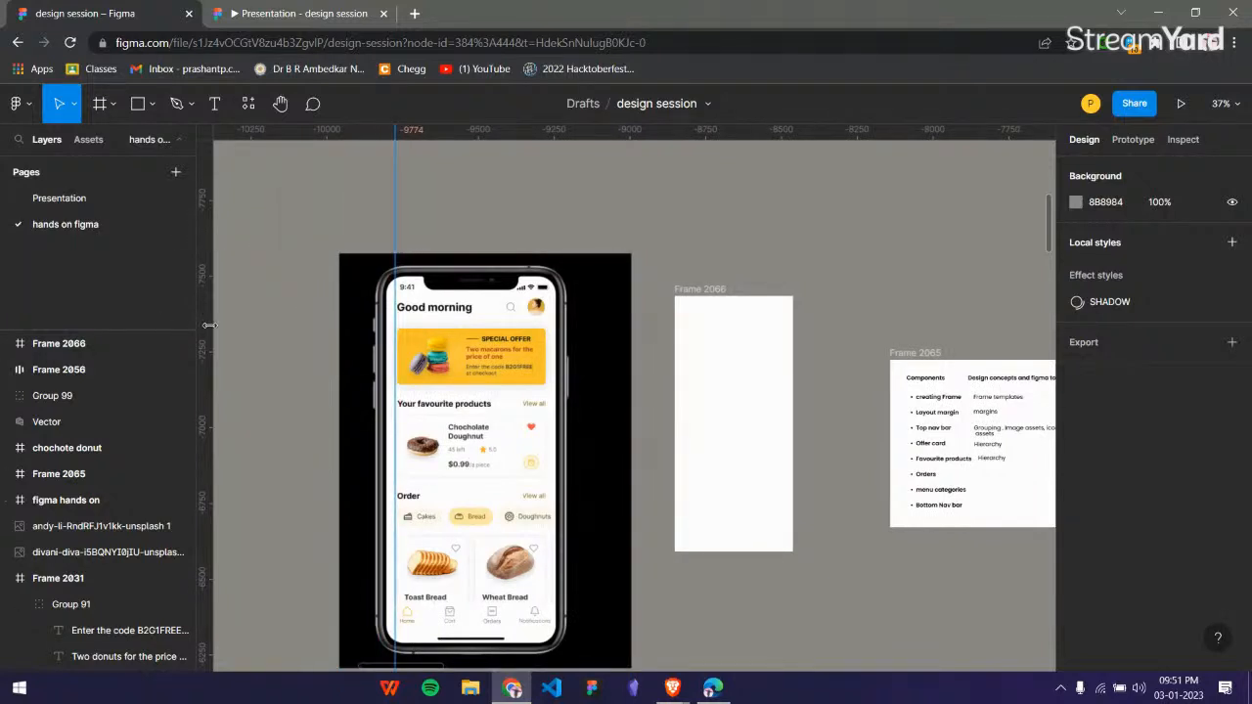
pyautogui.moveTo(209, 325); pyautogui.dragTo(551, 402)
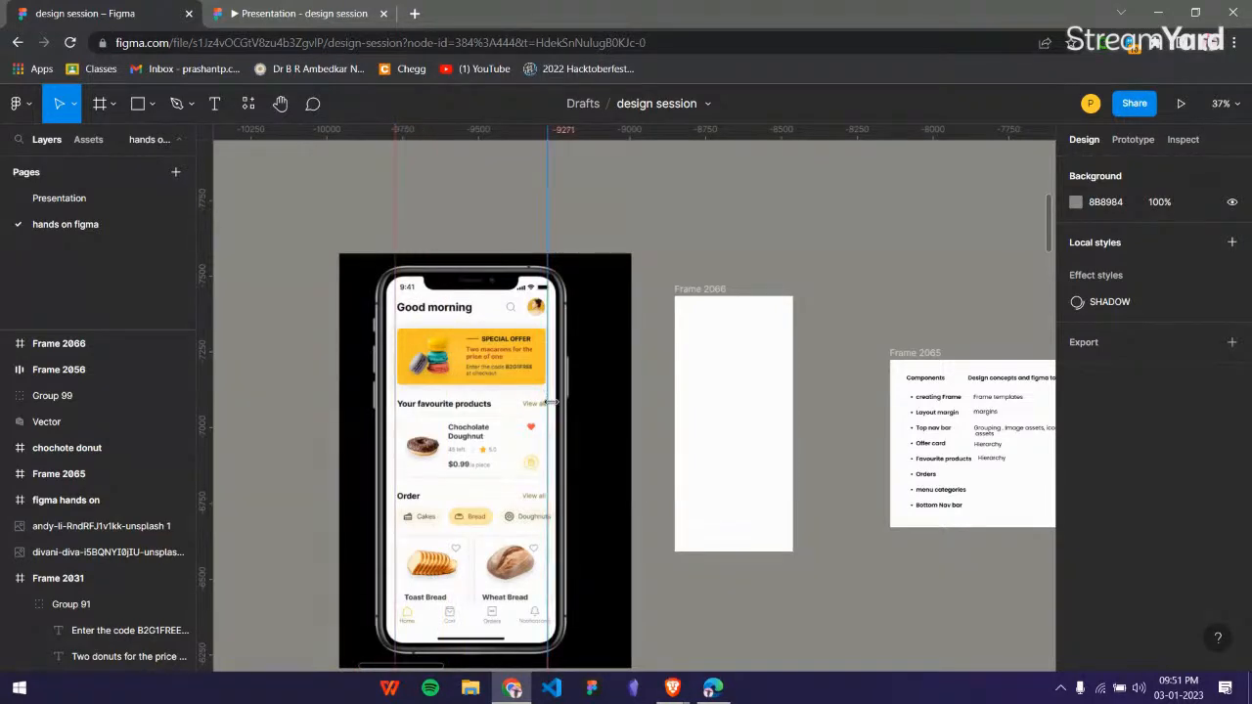
pyautogui.scroll(5, 481, 358)
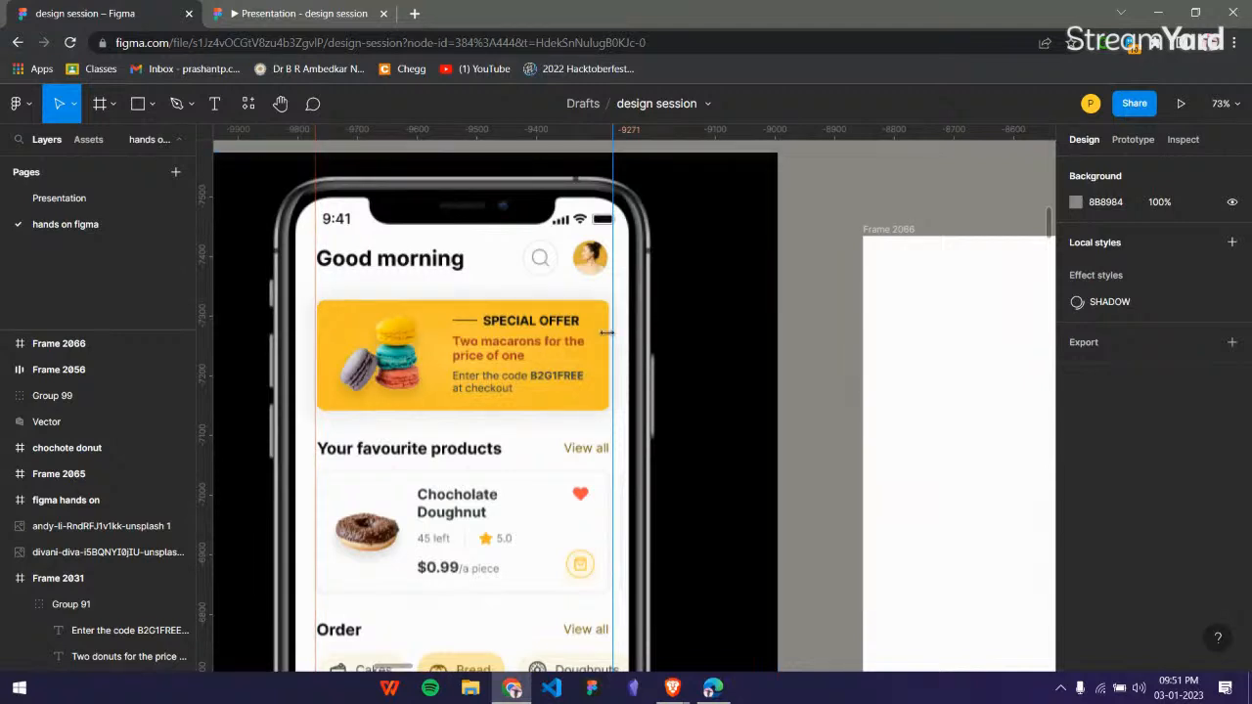
pyautogui.moveTo(611, 334); pyautogui.dragTo(608, 334)
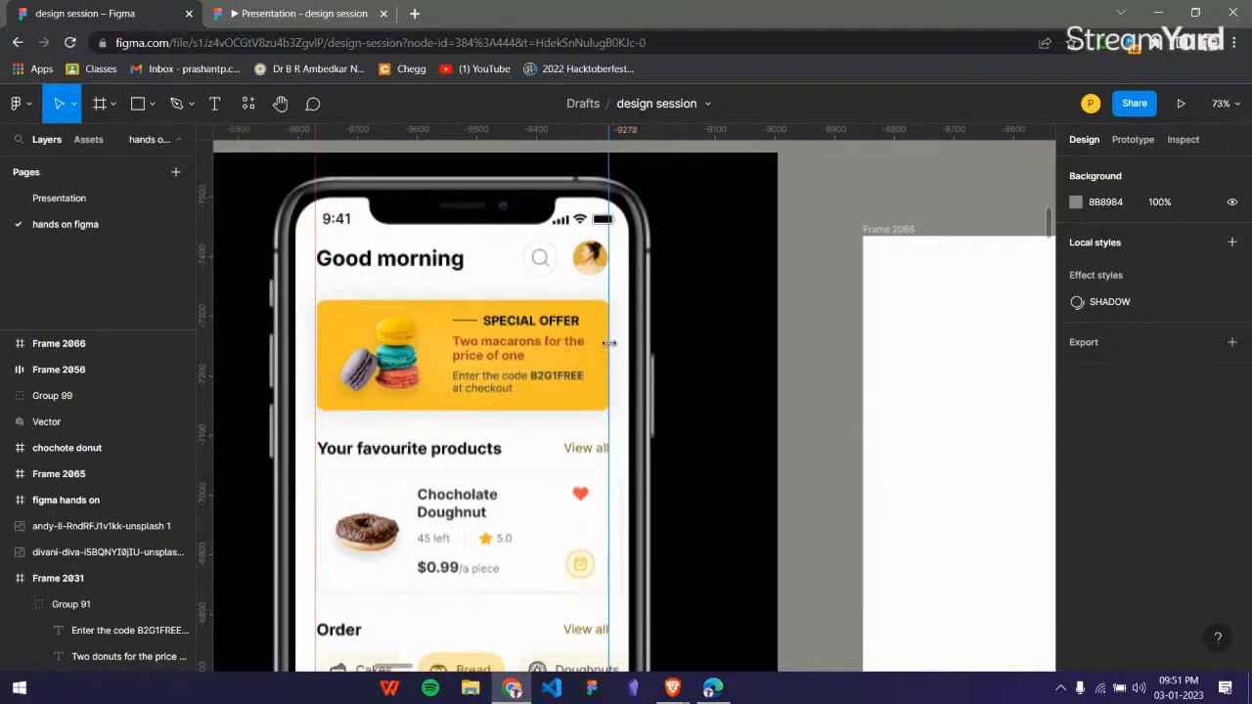
# Examine how the mockup's greeting, offer card, favourite products and order sections align between the two margin guides.
pyautogui.scroll(-3, 439, 372)
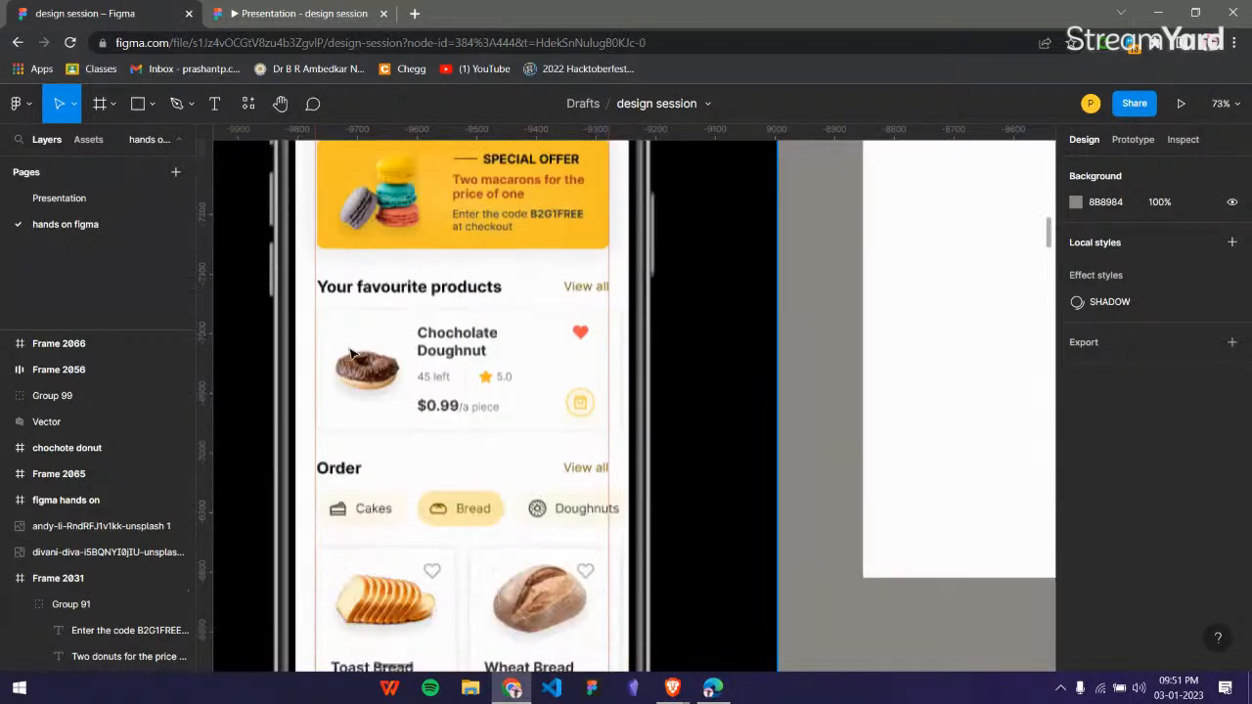
pyautogui.scroll(-2, 495, 360)
pyautogui.scroll(2, 495, 352)
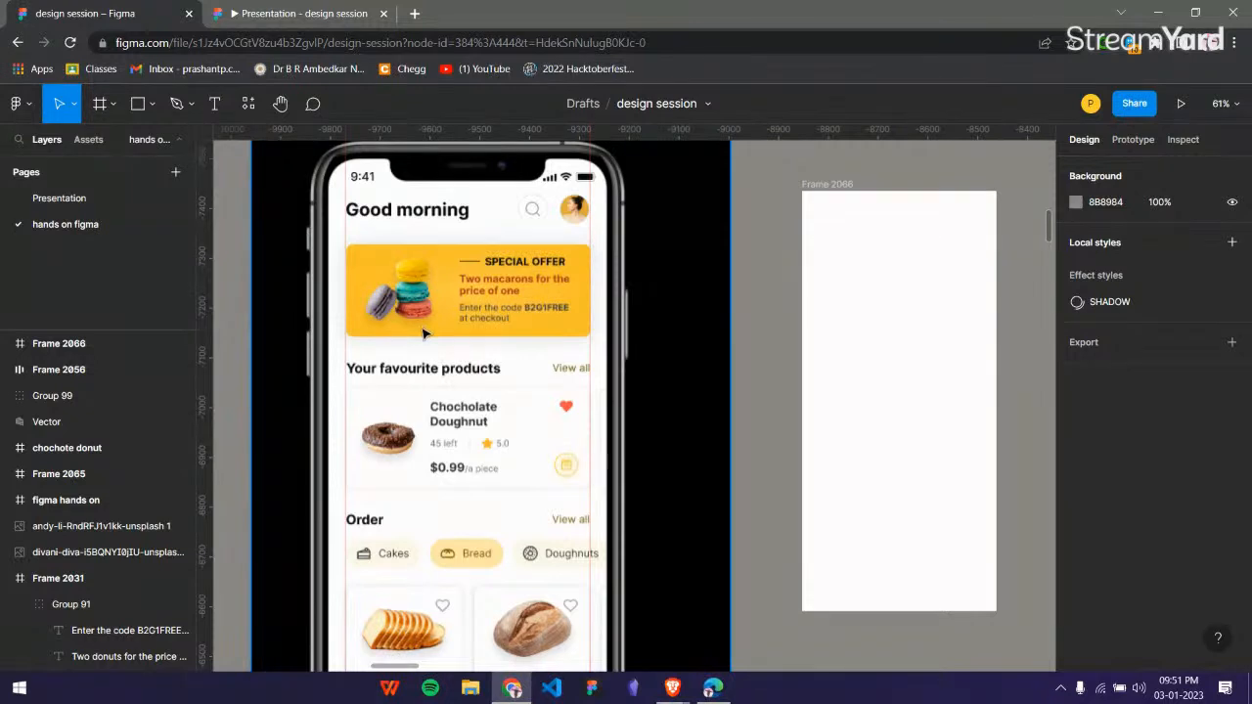
pyautogui.scroll(5, 579, 311)
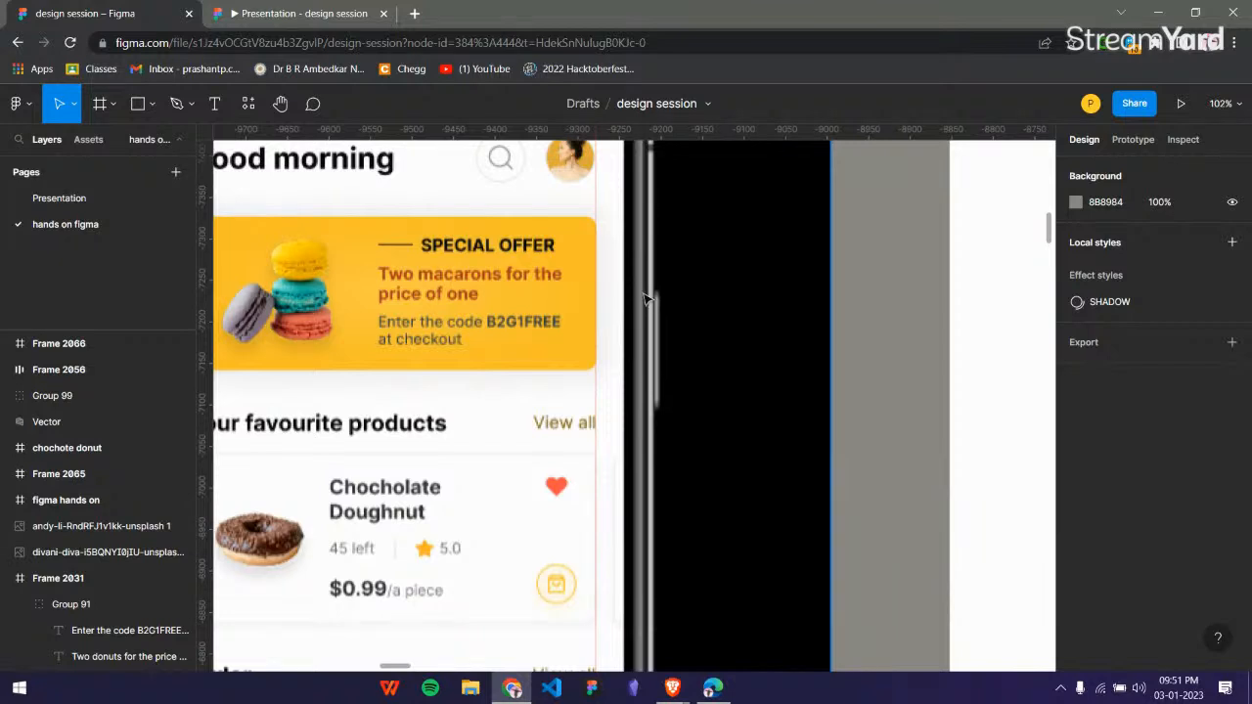
pyautogui.hscroll(-1, 646, 298)
pyautogui.scroll(-1, 507, 292)
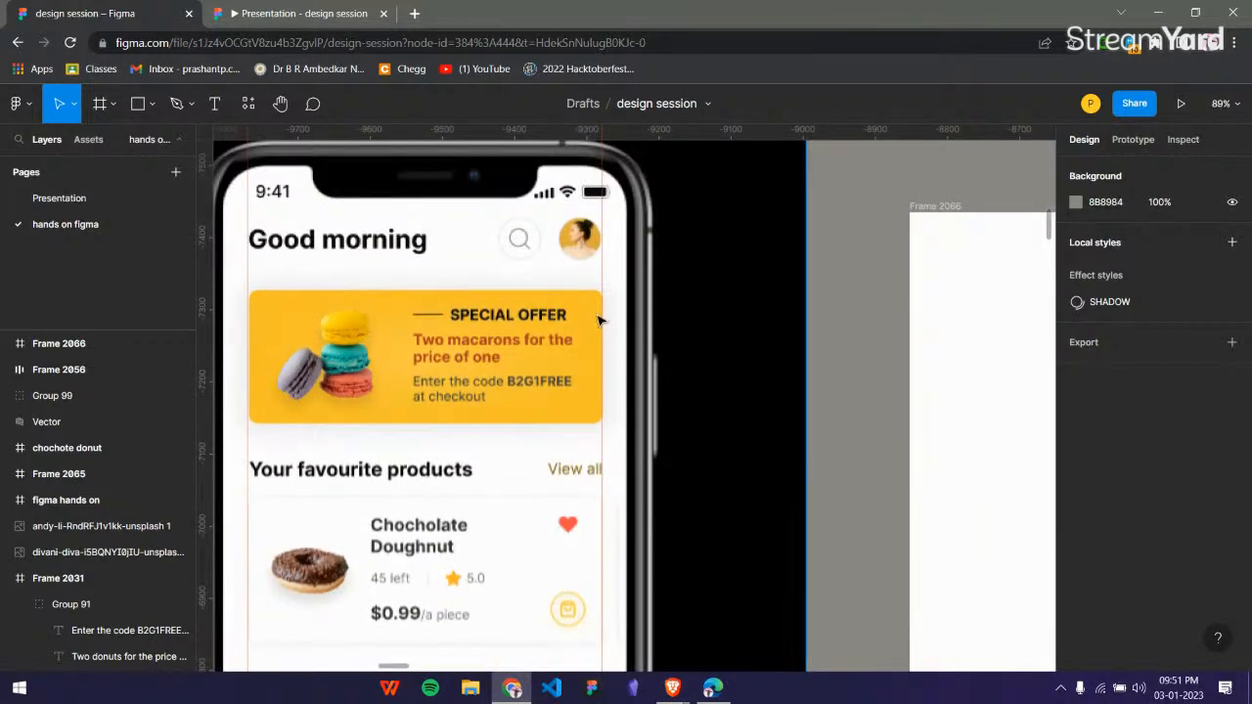
# Add a layout grid to Frame 2066 and remove the duplicate so that only one 10 px grid is applied.
pyautogui.hscroll(3, 626, 328)
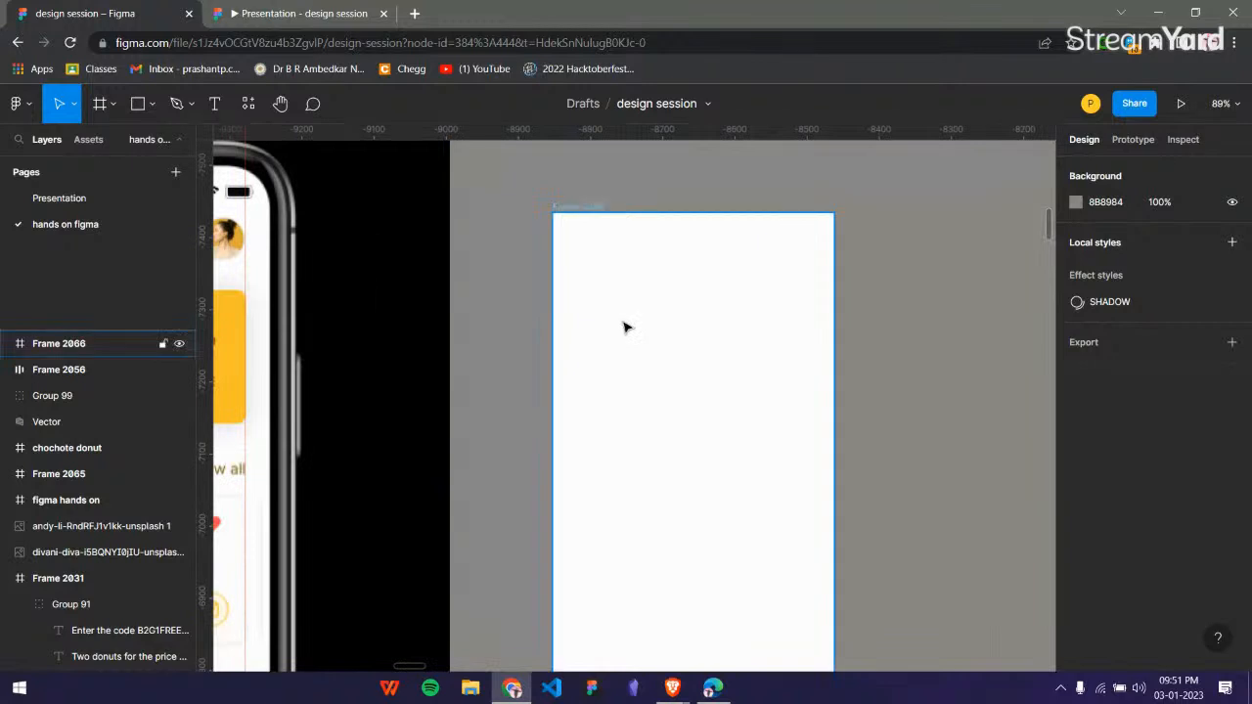
pyautogui.click(590, 242)
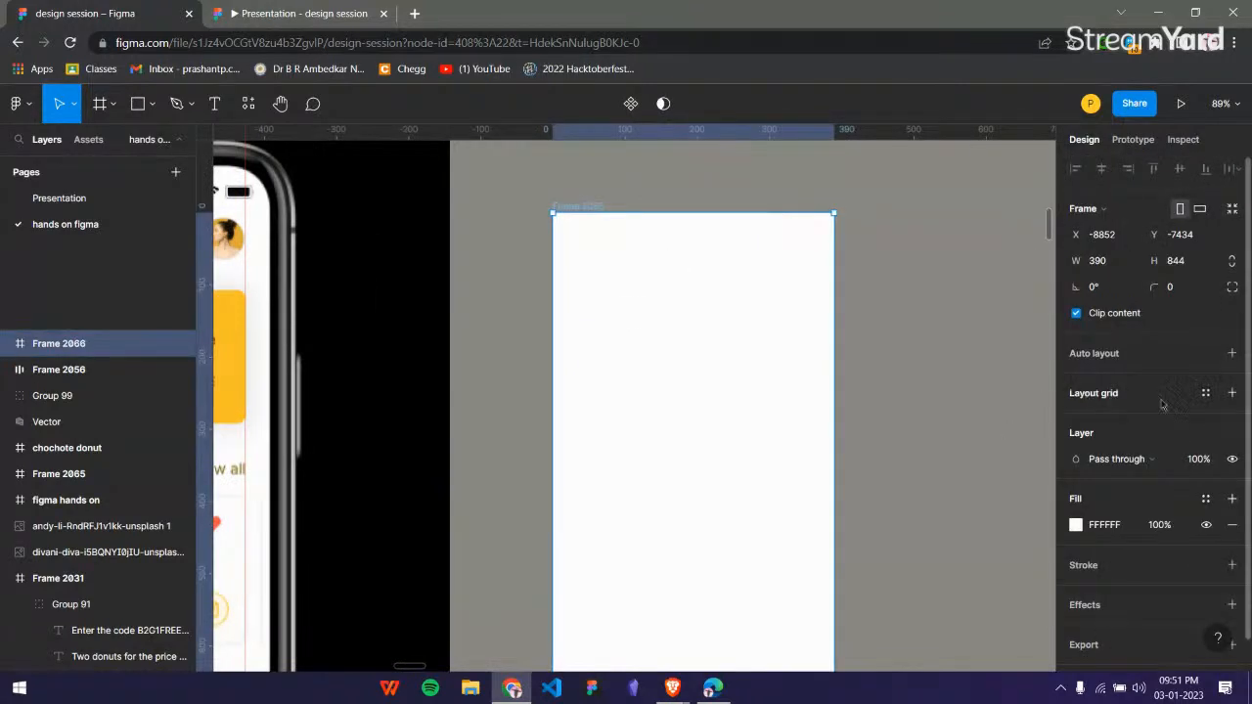
pyautogui.click(1214, 404)
pyautogui.click(1232, 392)
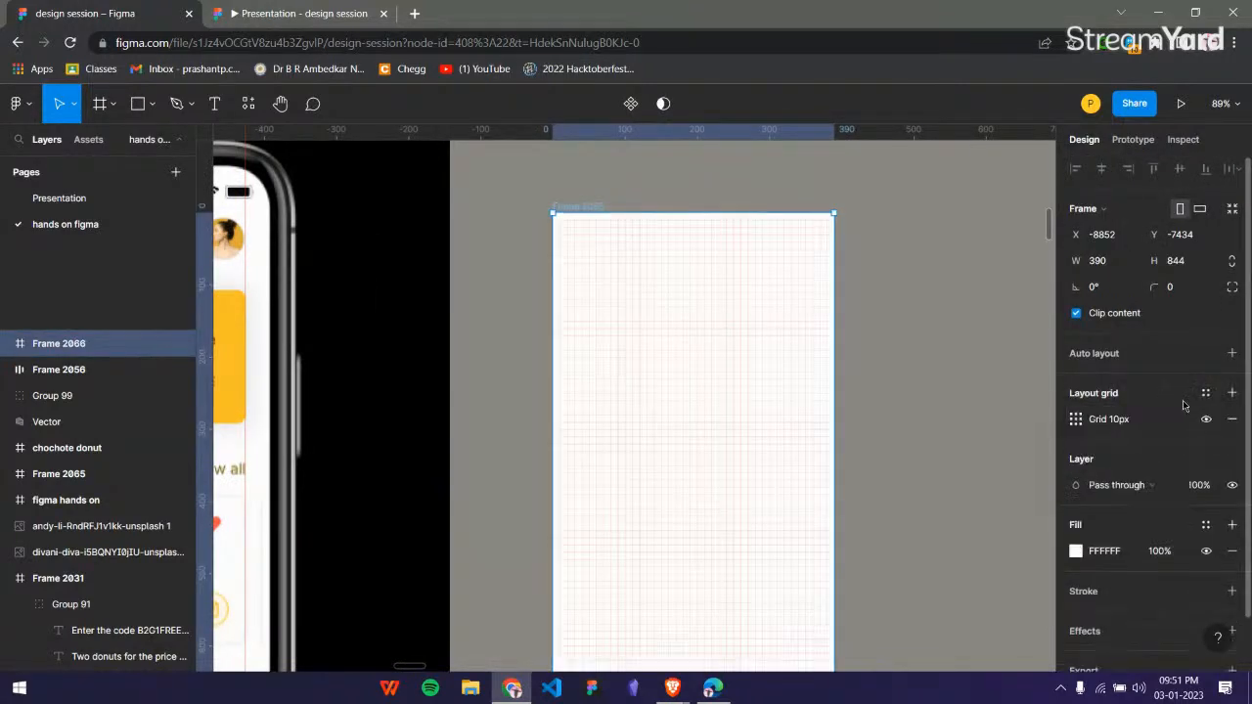
pyautogui.click(1233, 394)
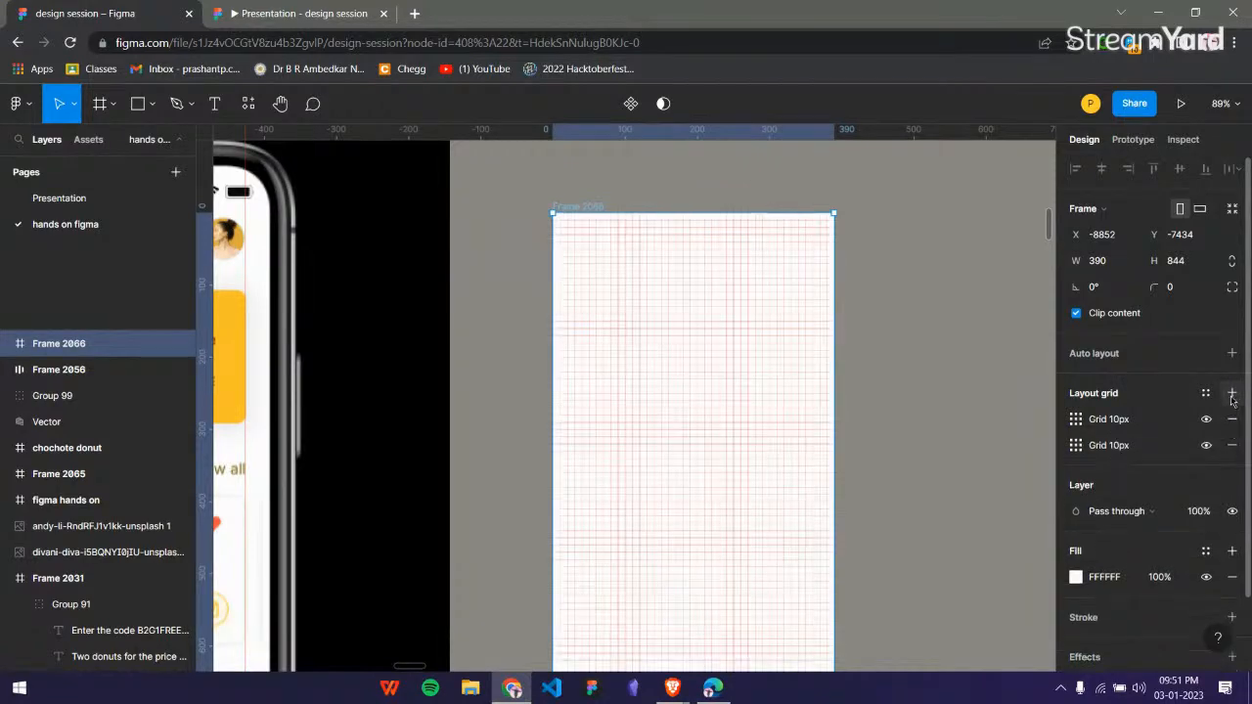
pyautogui.click(1232, 445)
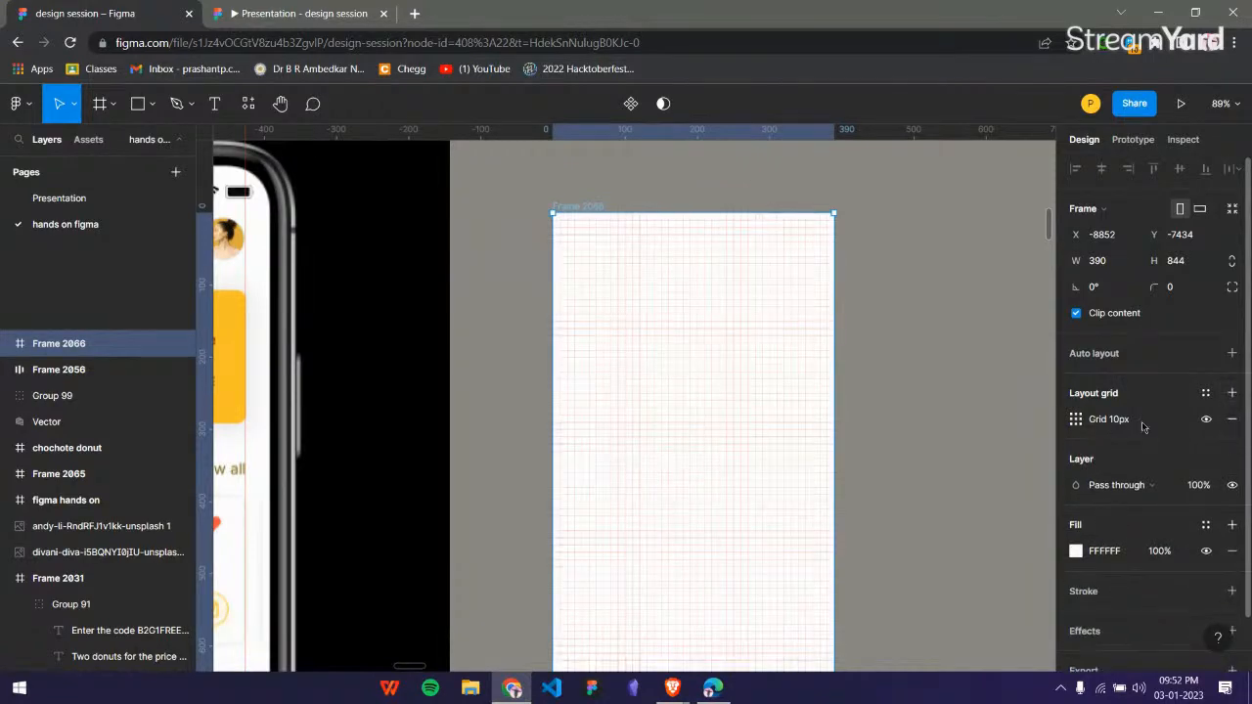
# Change Frame 2066's layout grid to columns and set the margin to 20.
pyautogui.click(1076, 420)
pyautogui.click(912, 426)
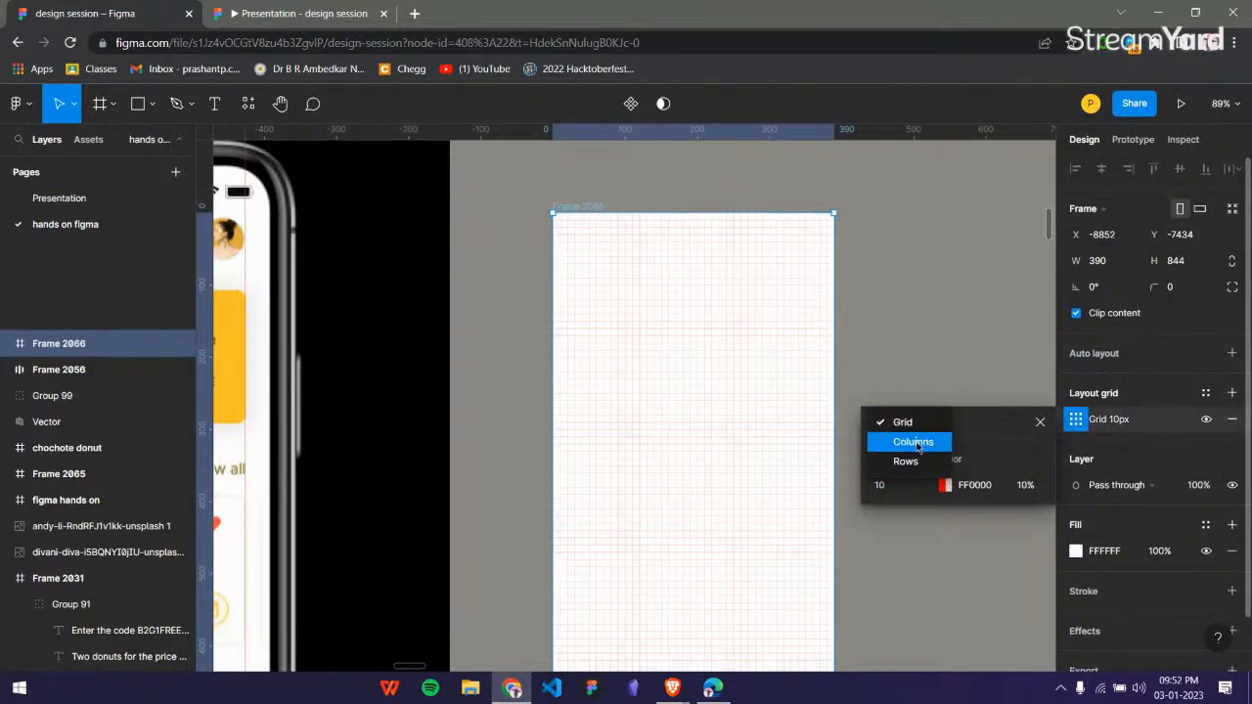
pyautogui.click(917, 443)
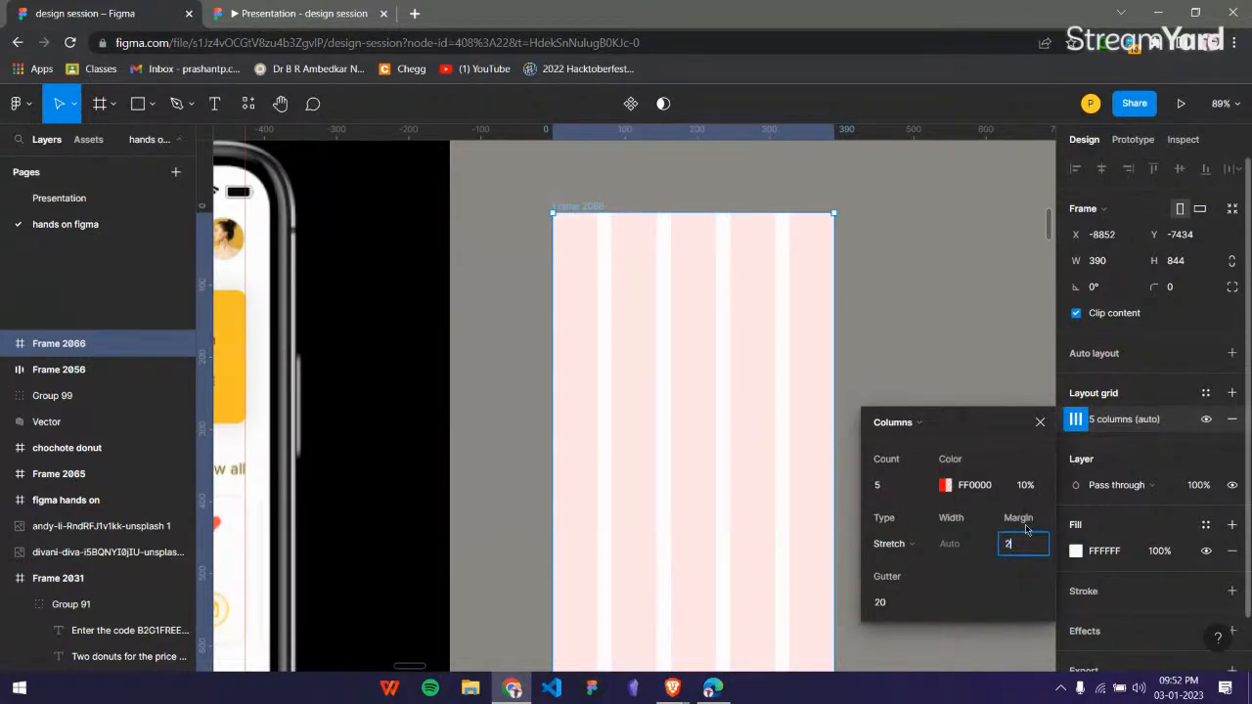
pyautogui.press('Return')
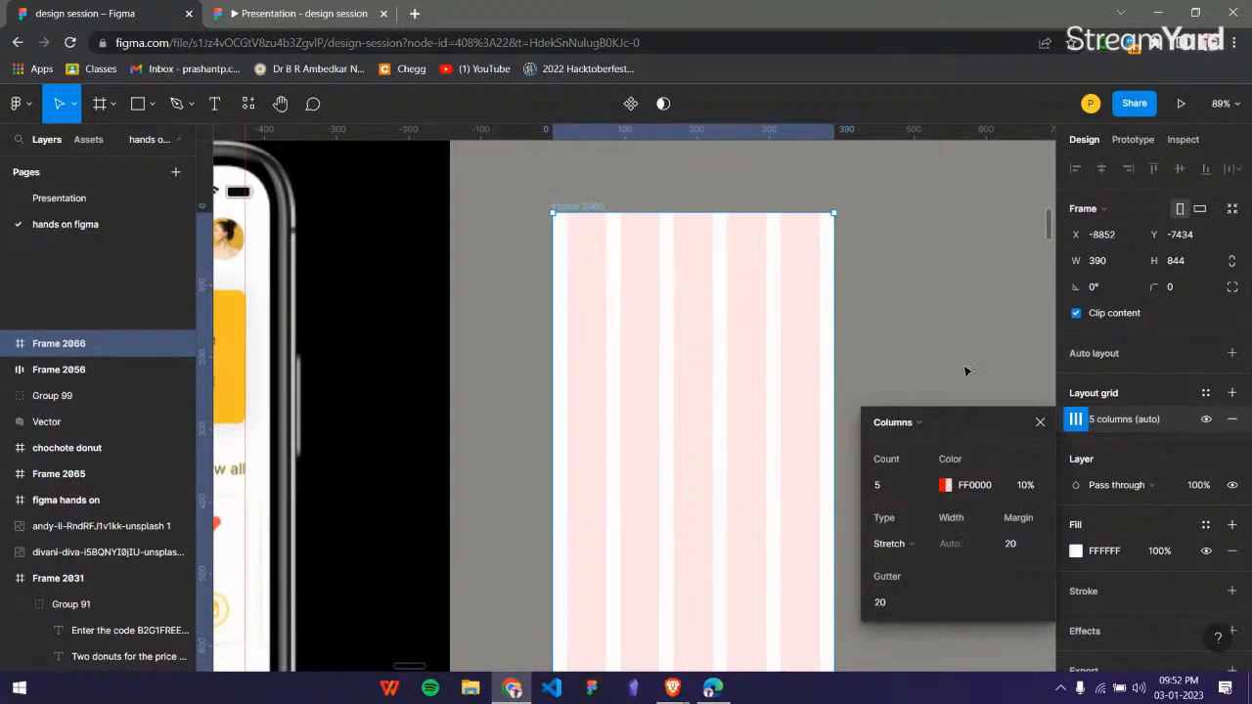
pyautogui.click(1040, 424)
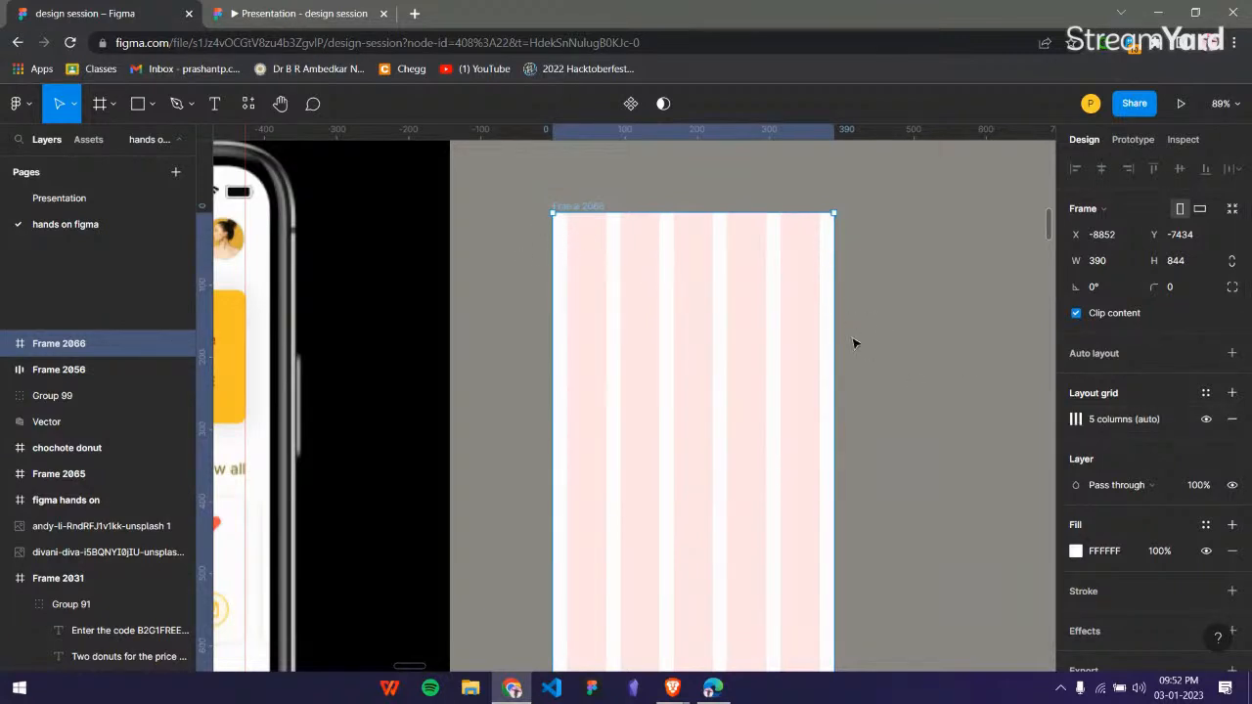
# Compare the column grid in Frame 2066 with the mockup's guided margins and the component list in Frame 2065.
pyautogui.scroll(-3, 629, 331)
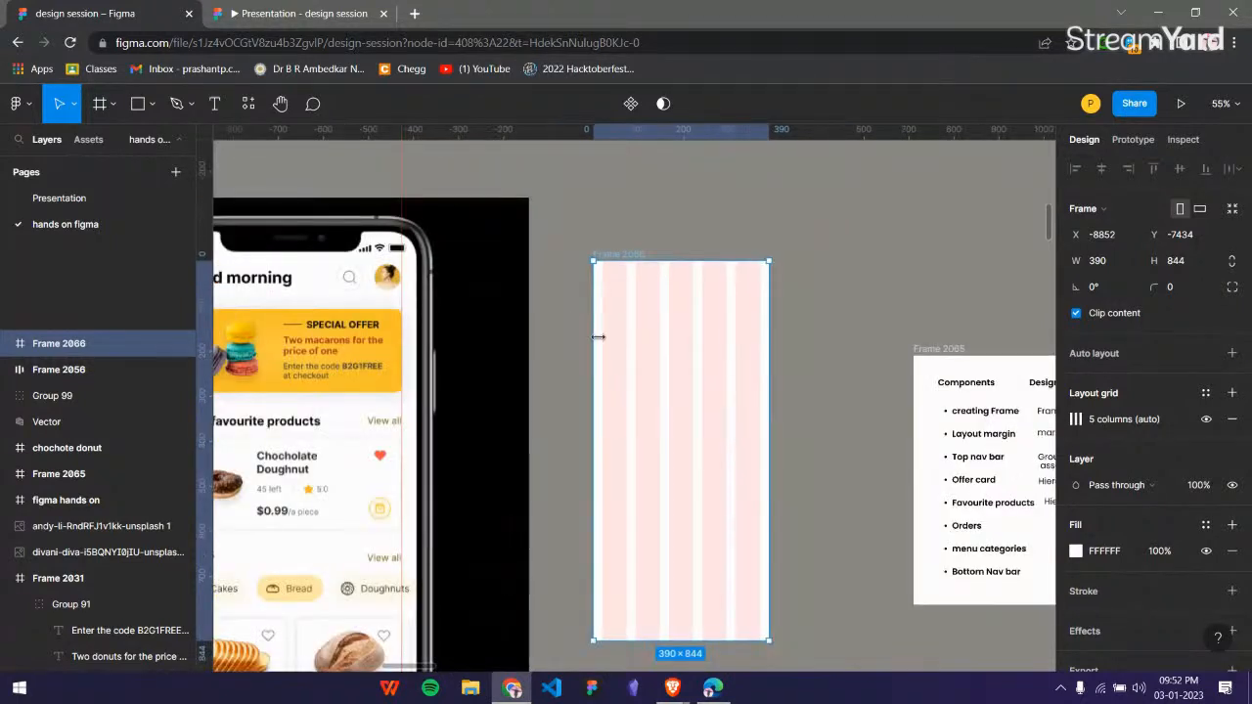
pyautogui.click(837, 366)
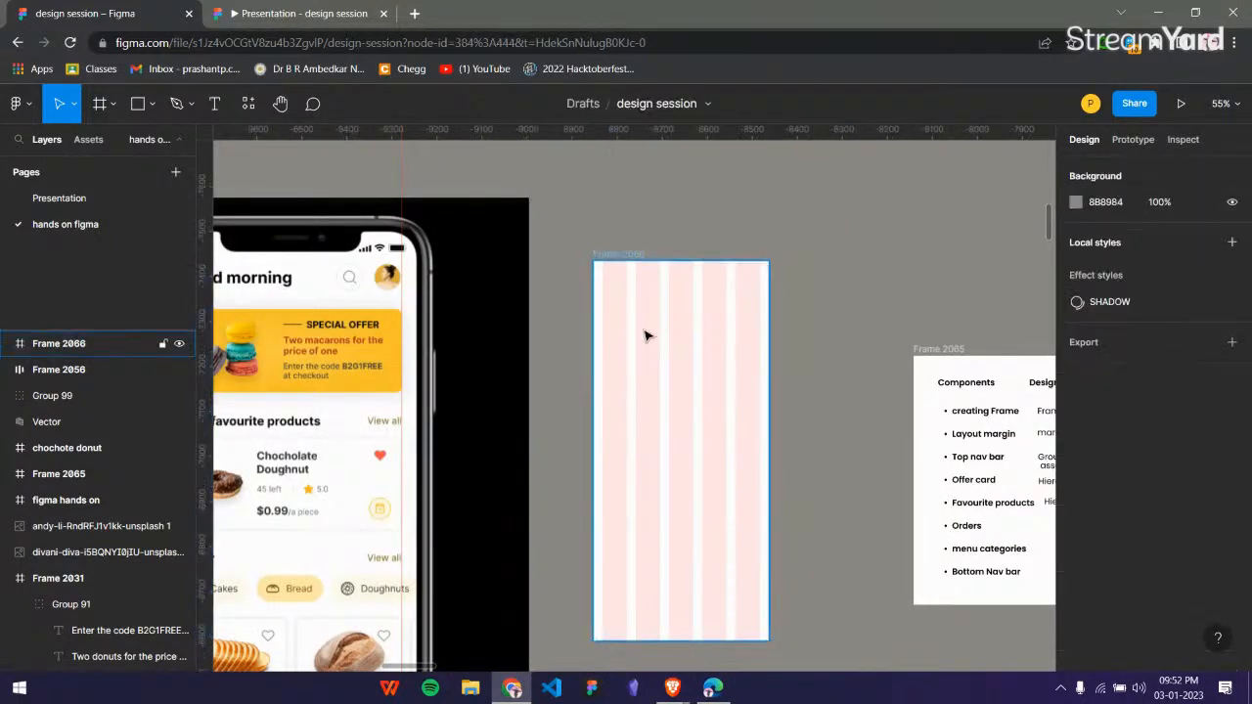
pyautogui.scroll(2, 655, 330)
pyautogui.scroll(3, 655, 330)
pyautogui.scroll(-6, 656, 331)
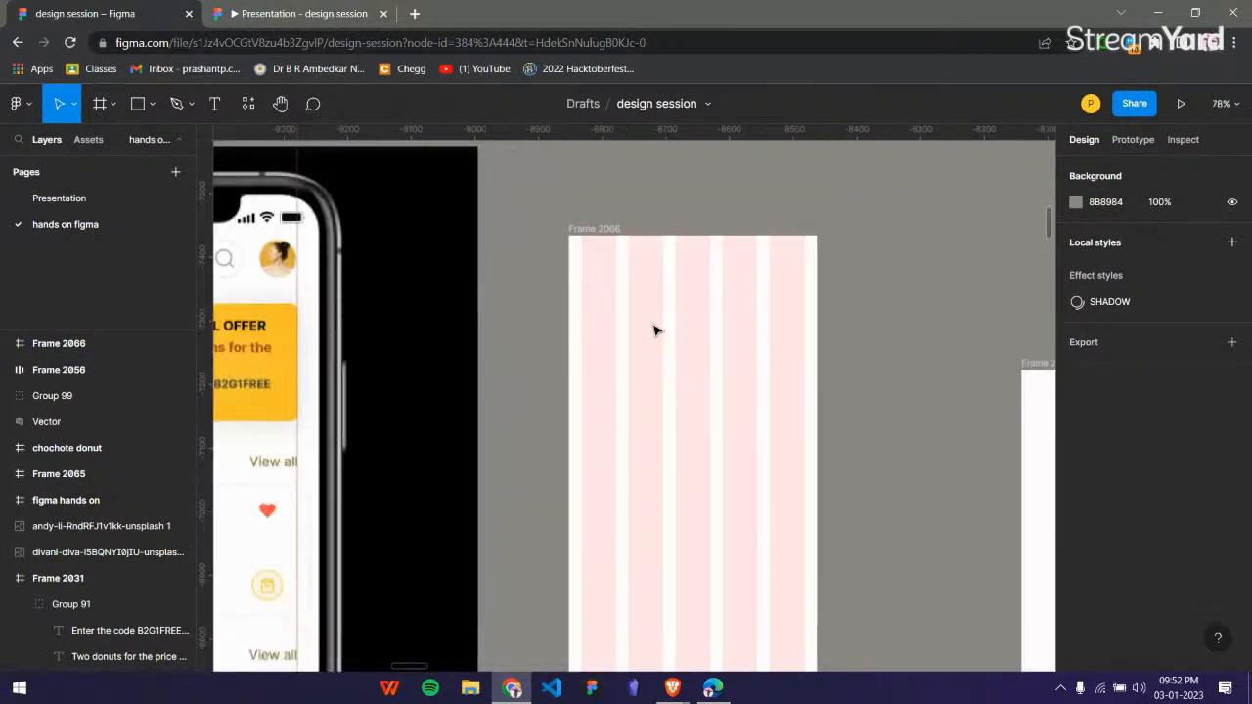
pyautogui.hscroll(3, 656, 330)
pyautogui.hscroll(-2, 285, 302)
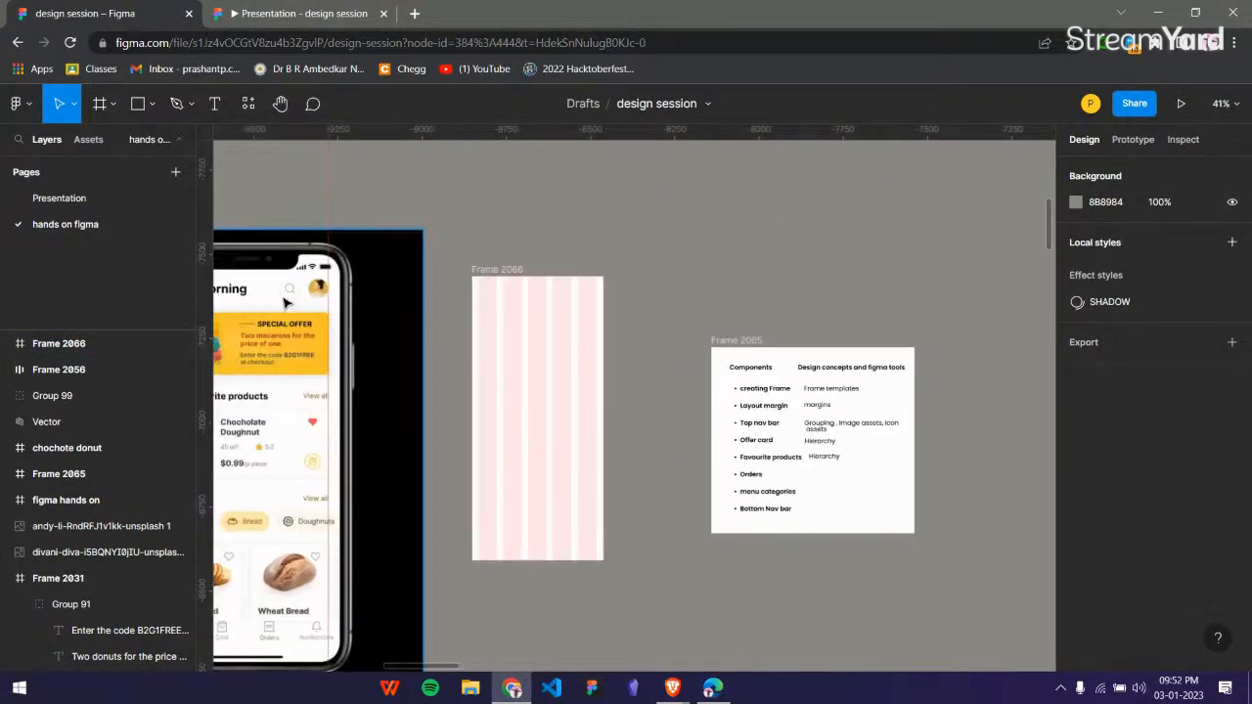
pyautogui.scroll(2, 364, 296)
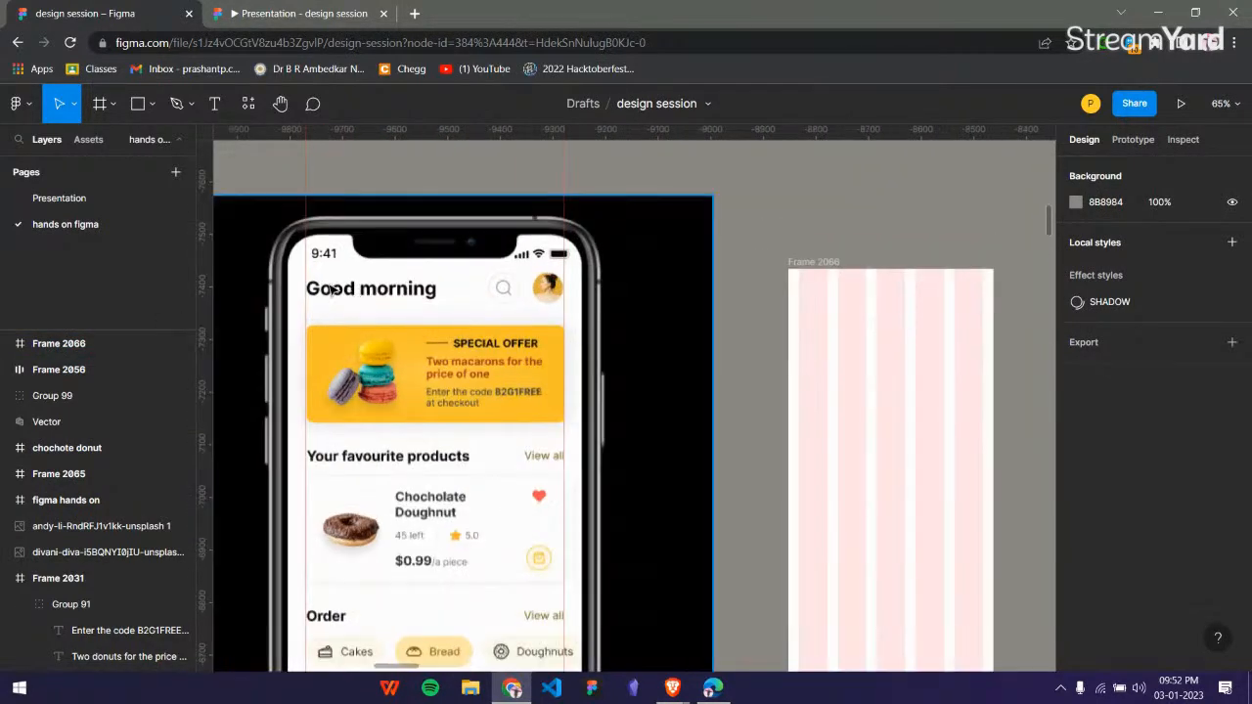
# Add the text "Good Morning" near the upper left corner of Frame 2066, at about X 28, Y 37.
pyautogui.scroll(2, 706, 299)
pyautogui.scroll(5, 707, 299)
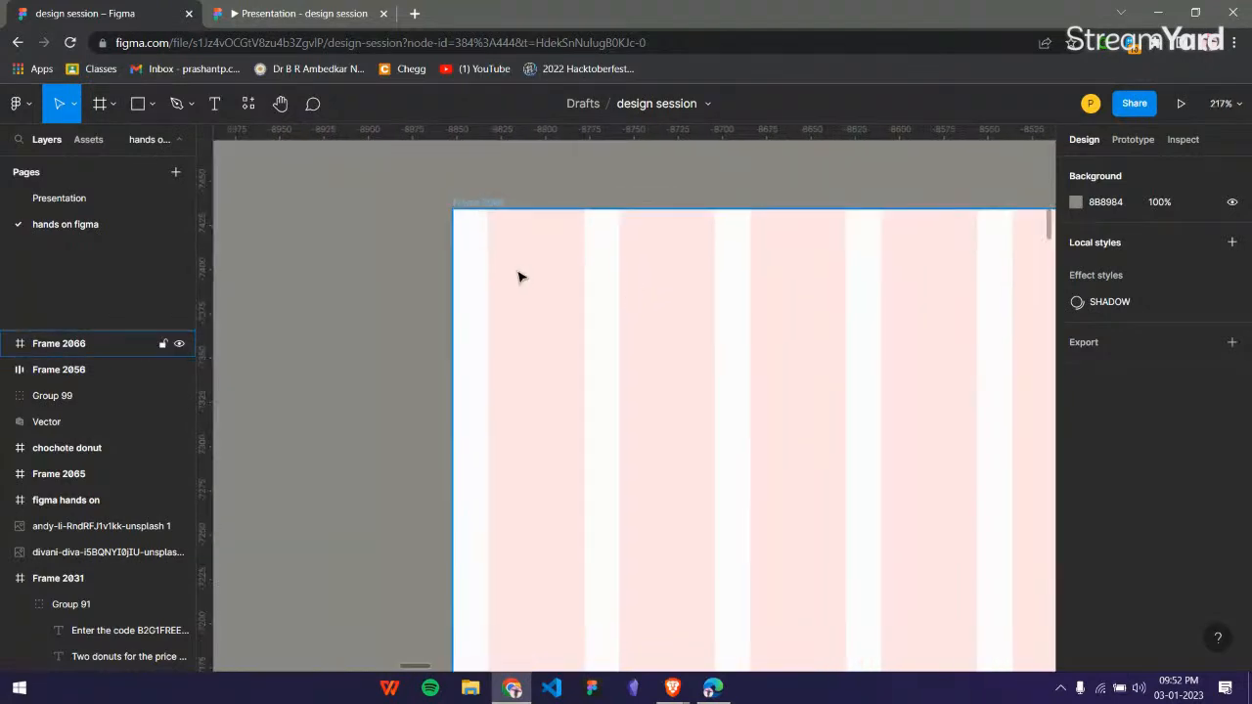
pyautogui.press('t')
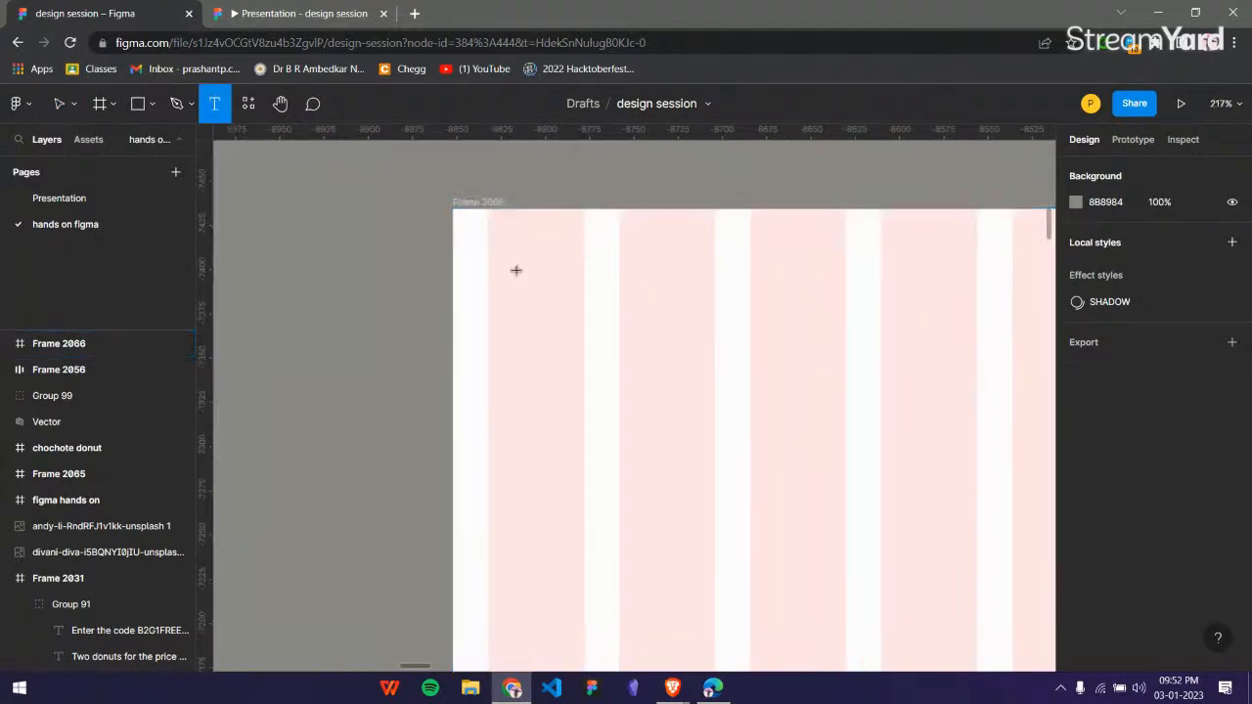
pyautogui.click(658, 315)
pyautogui.write('Go')
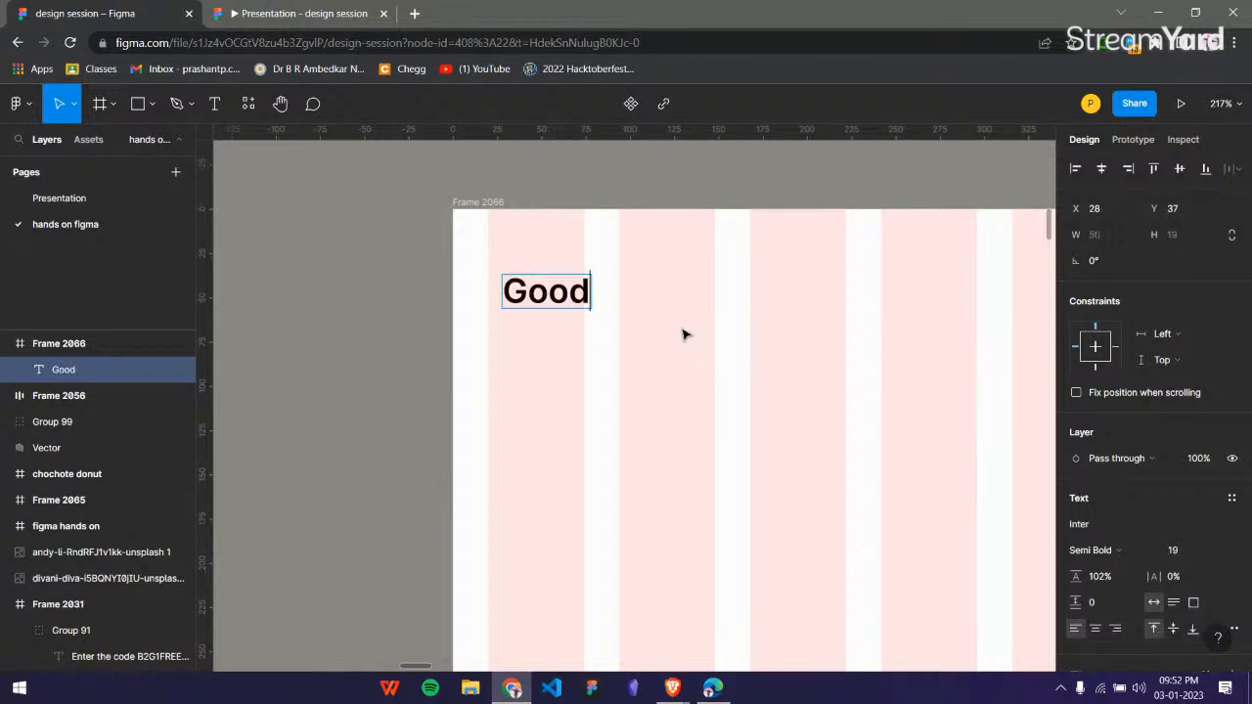
pyautogui.write('od Morning')
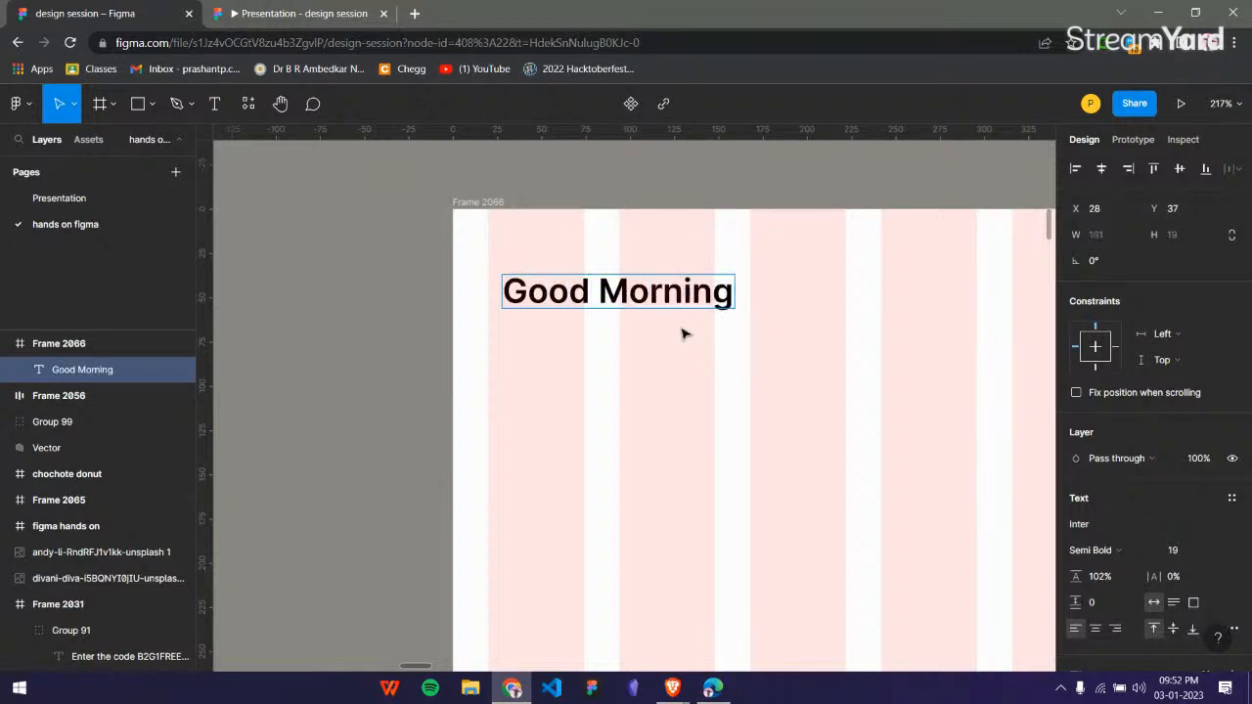
pyautogui.press('Escape')
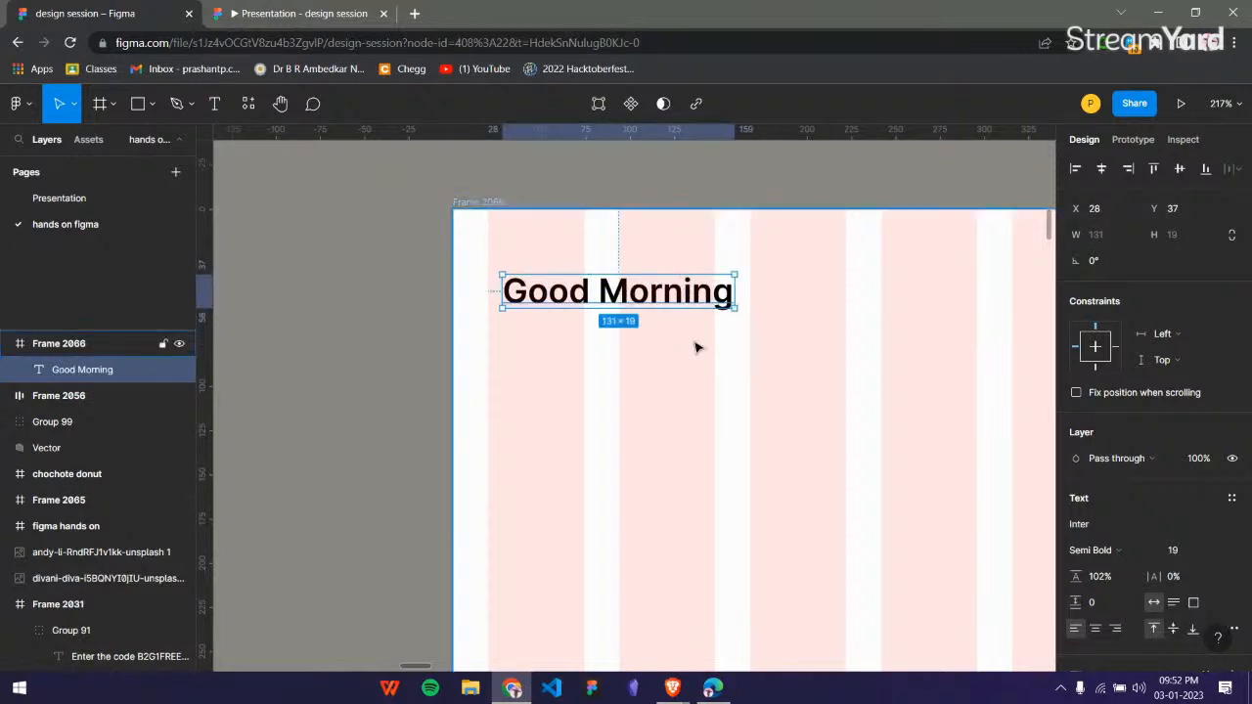
# Move the "Good Morning" text to X 20, Y 33 so it starts at the first column's edge in Frame 2066.
pyautogui.scroll(-2, 696, 348)
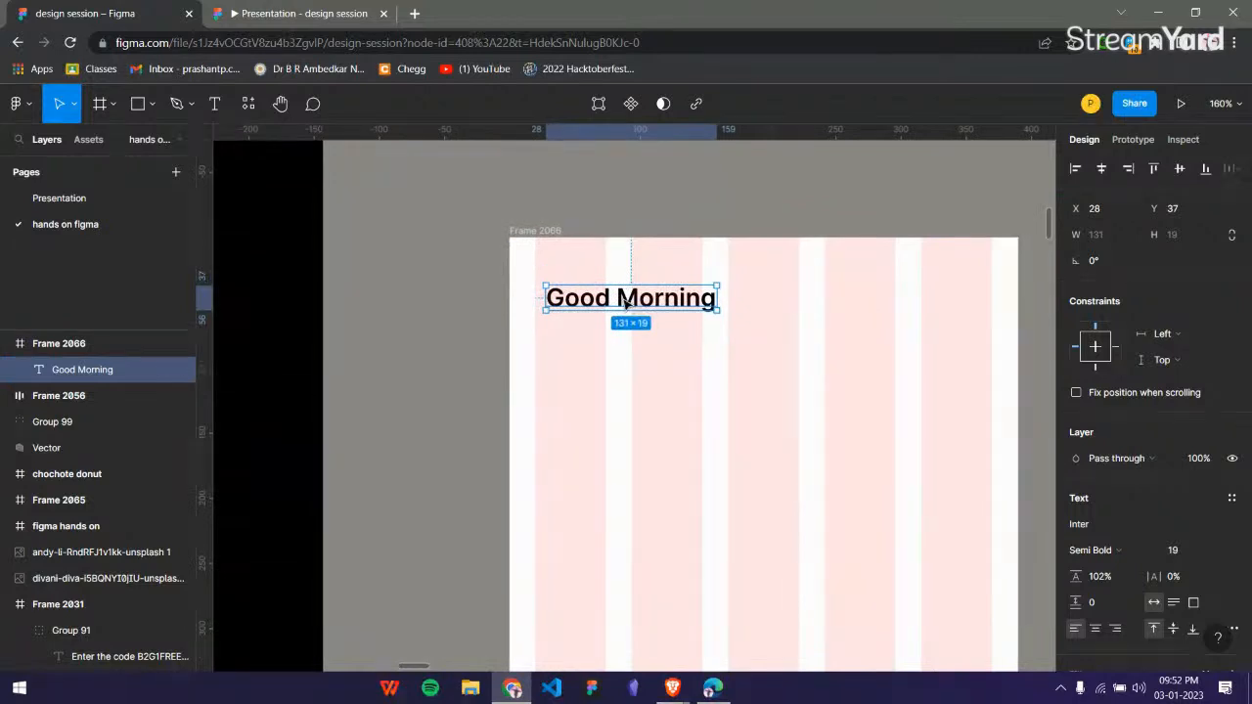
pyautogui.moveTo(632, 305); pyautogui.dragTo(622, 300)
pyautogui.scroll(-2, 655, 363)
pyautogui.hscroll(3, 675, 354)
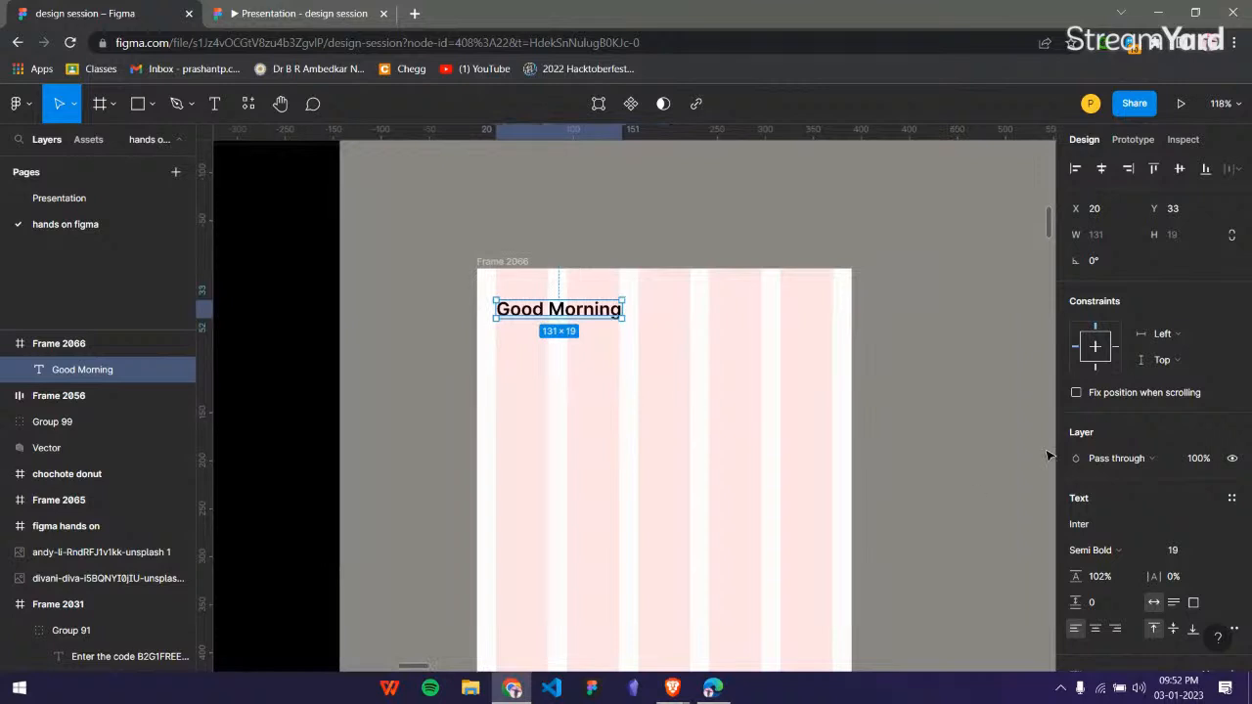
# Change the font of the "Good Morning" text to Poppins.
pyautogui.scroll(-3, 1133, 500)
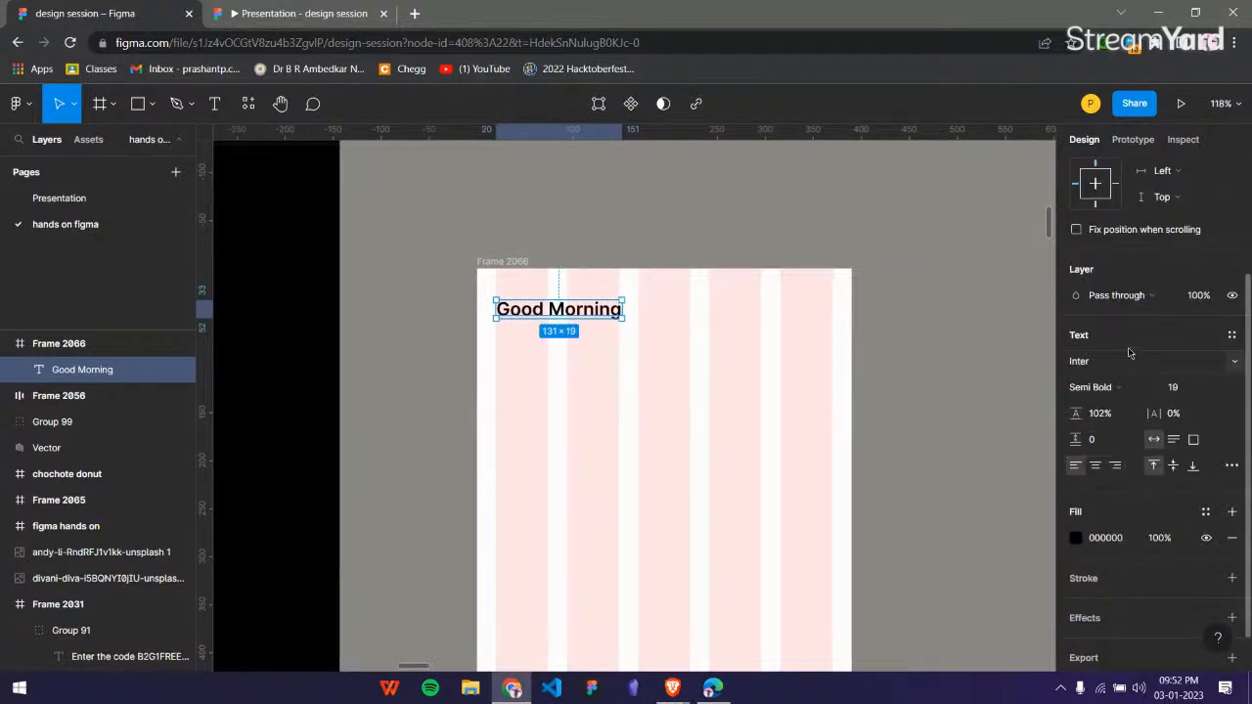
pyautogui.click(1176, 364)
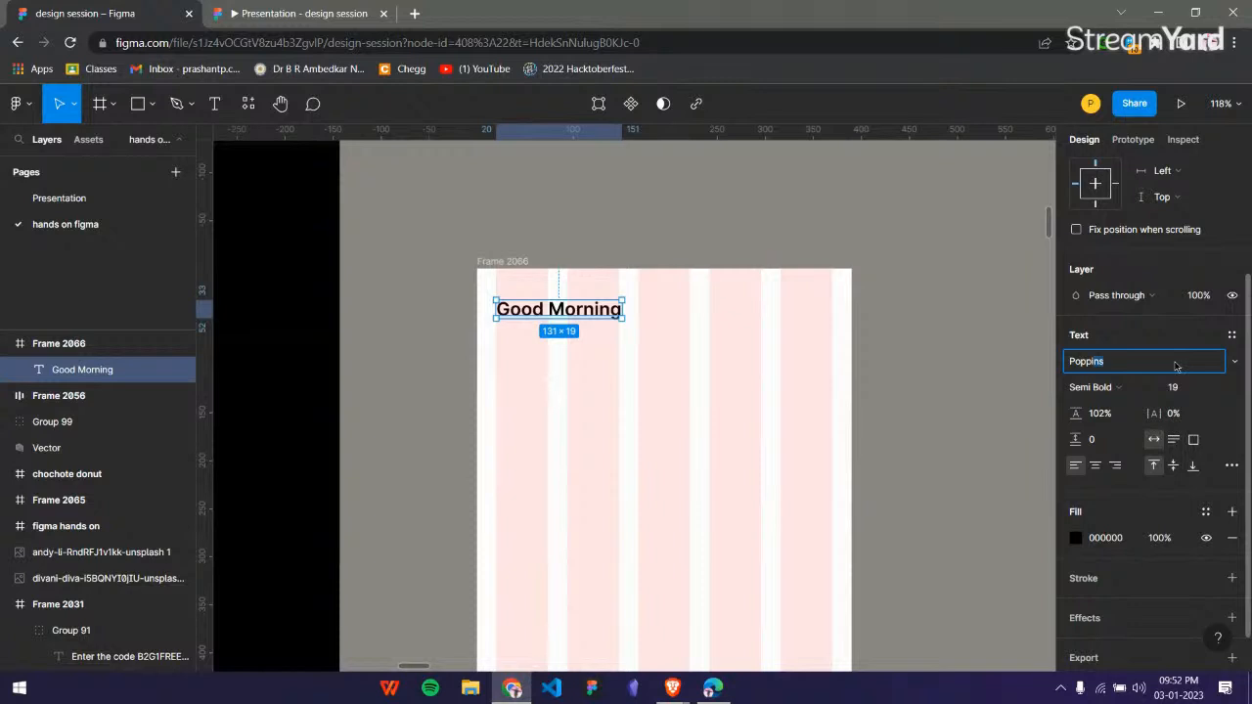
pyautogui.write('Popp')
pyautogui.press('Return')
pyautogui.click(727, 335)
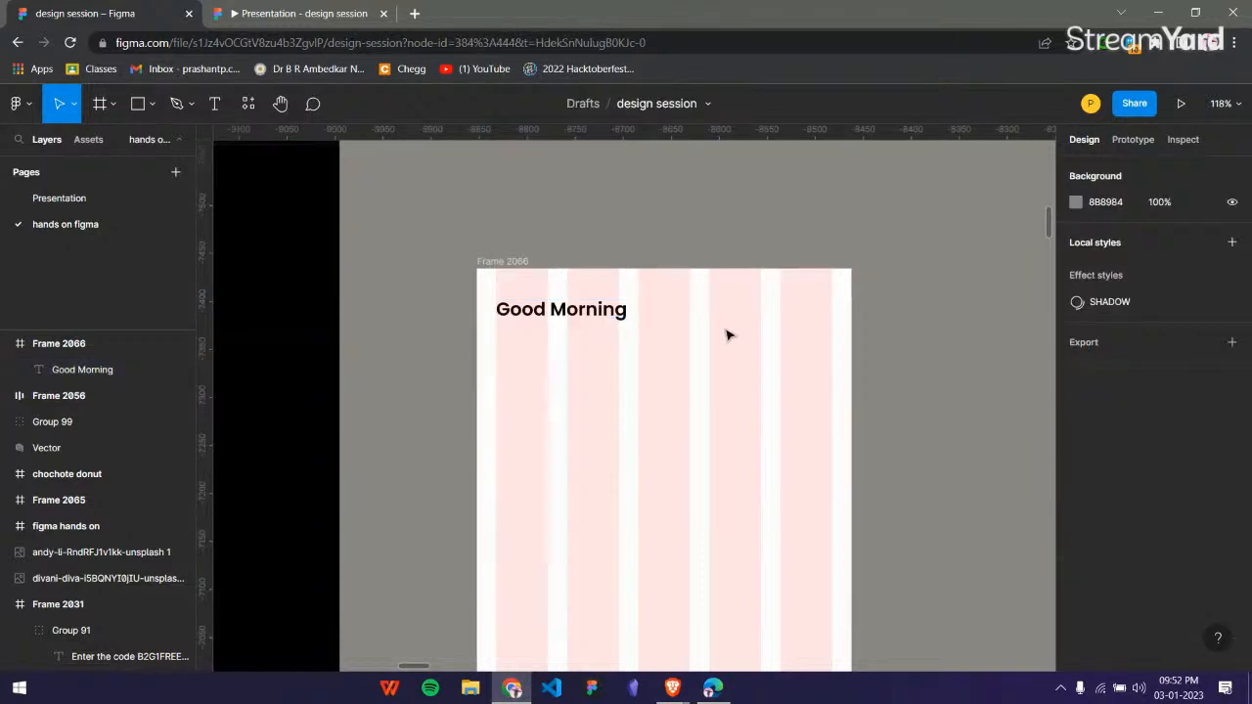
pyautogui.click(605, 324)
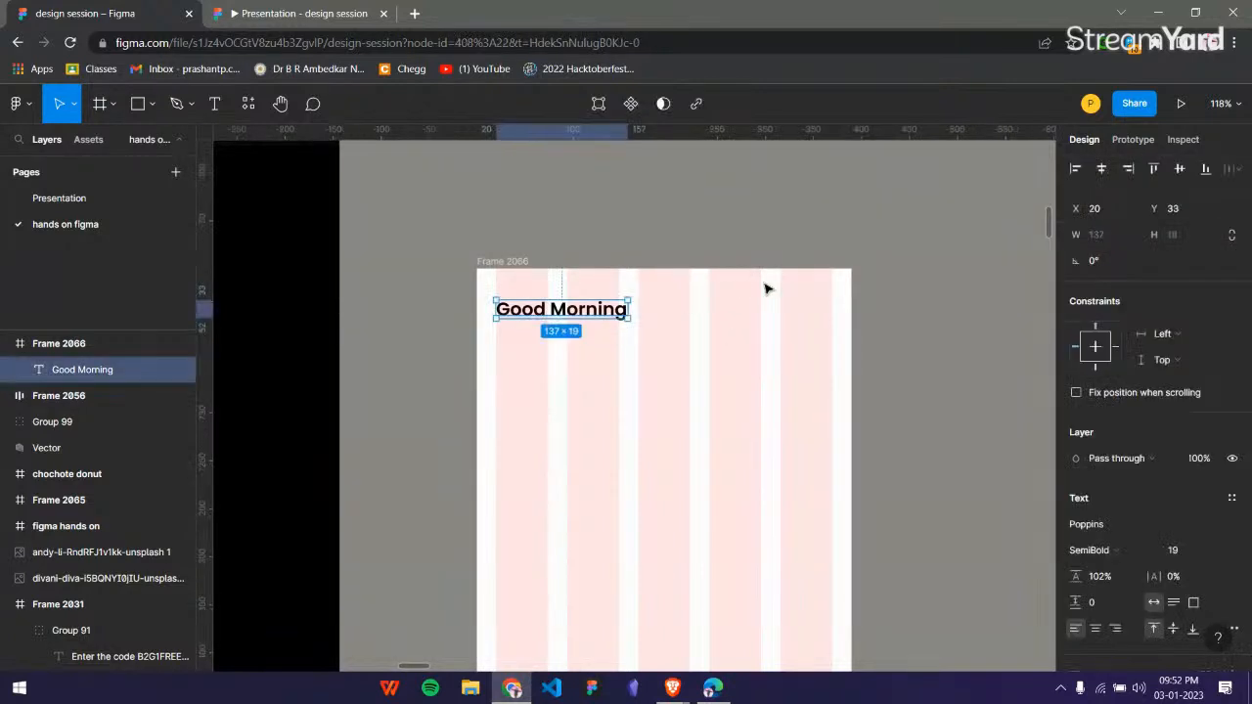
# Search the web for "google fonts" in a new browser tab and view the Google Fonts catalog of font families.
pyautogui.click(415, 15)
pyautogui.write('google')
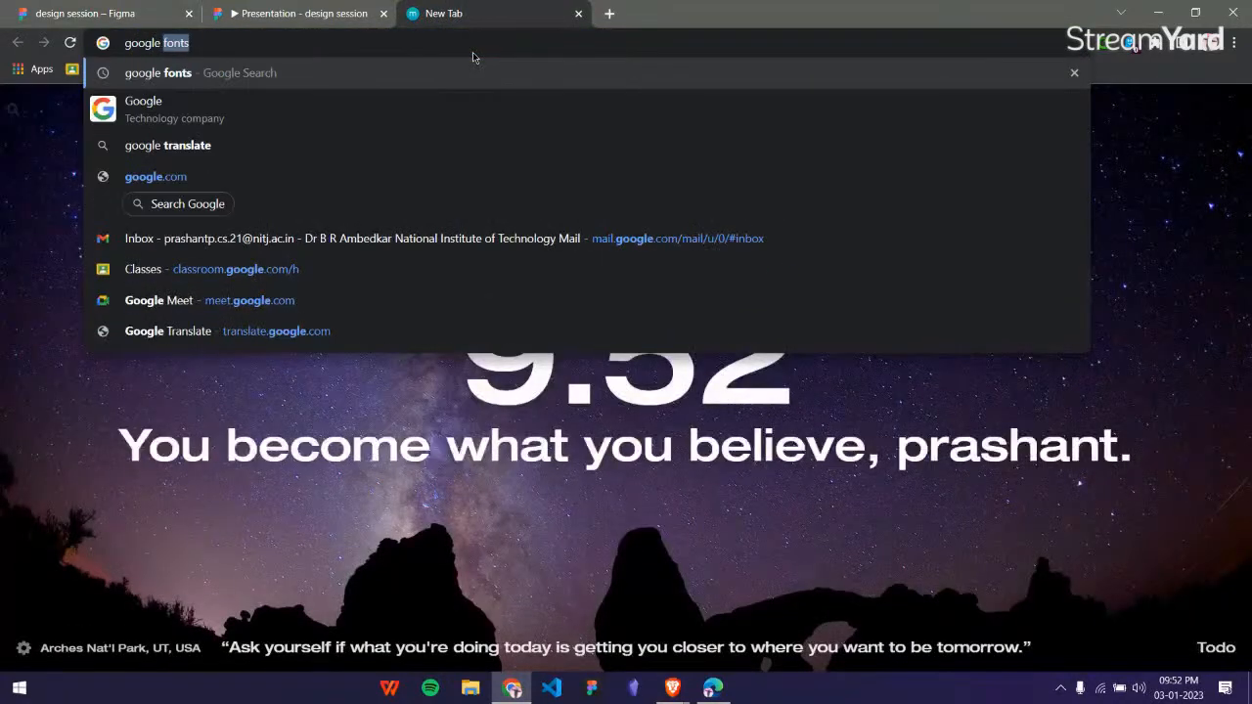
pyautogui.press('Return')
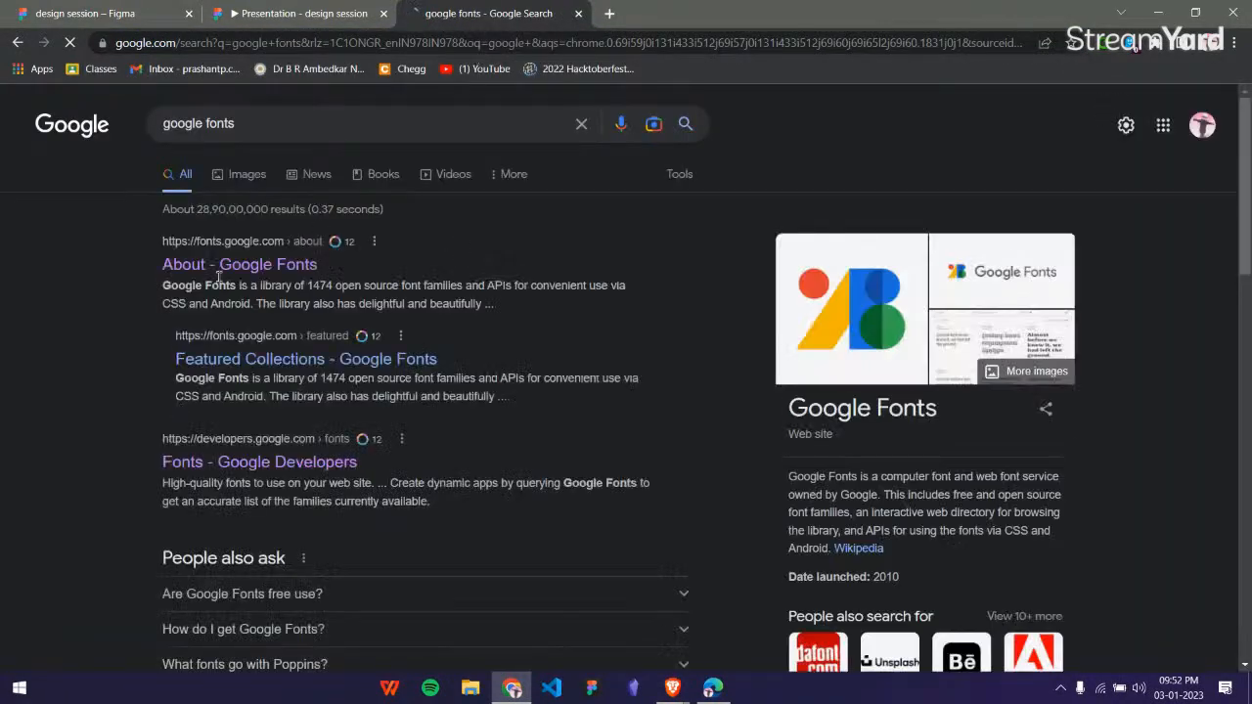
pyautogui.click(227, 262)
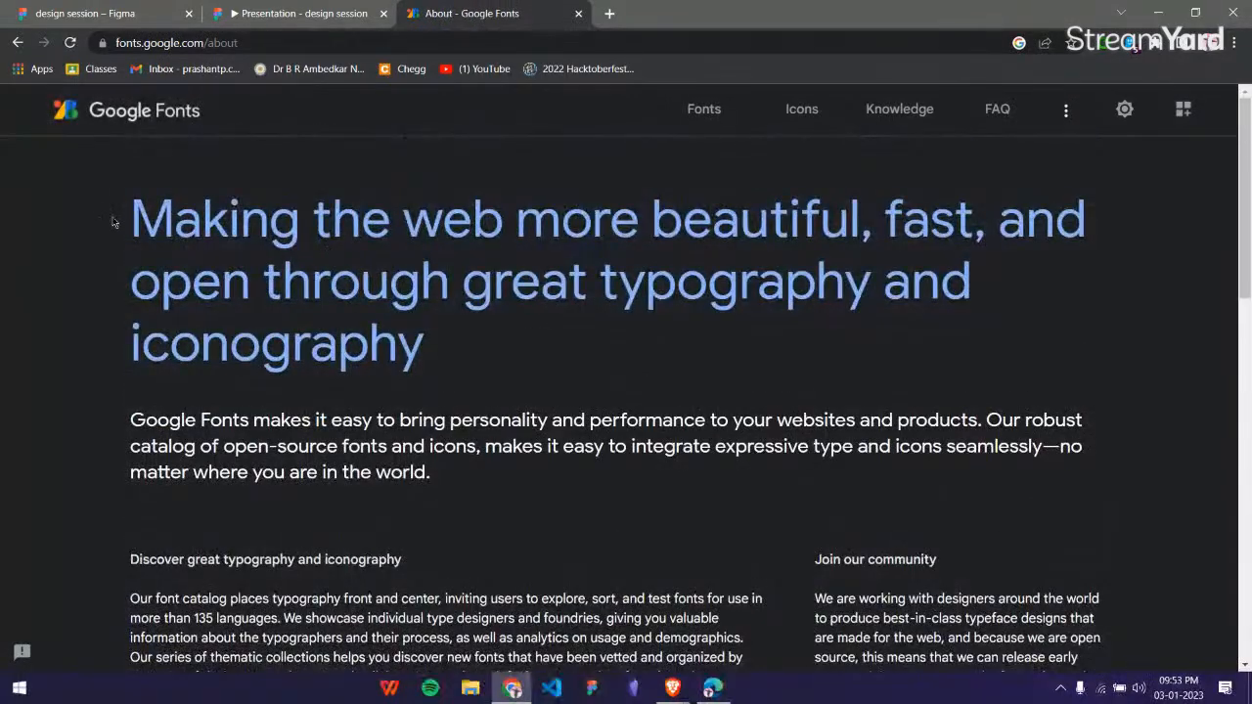
pyautogui.moveTo(115, 217); pyautogui.dragTo(545, 345)
pyautogui.click(703, 108)
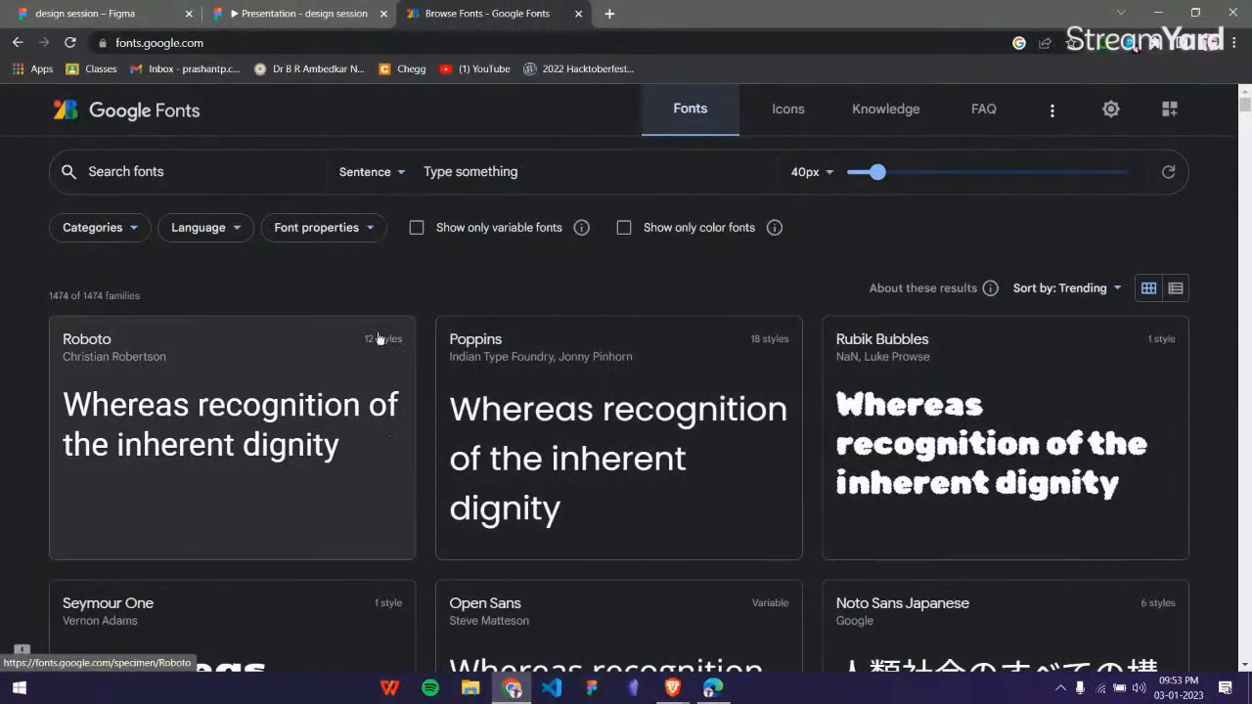
# Return to the Figma design file and compare the "Good Morning" text in Frame 2066 with the mockup's top bar.
pyautogui.click(85, 13)
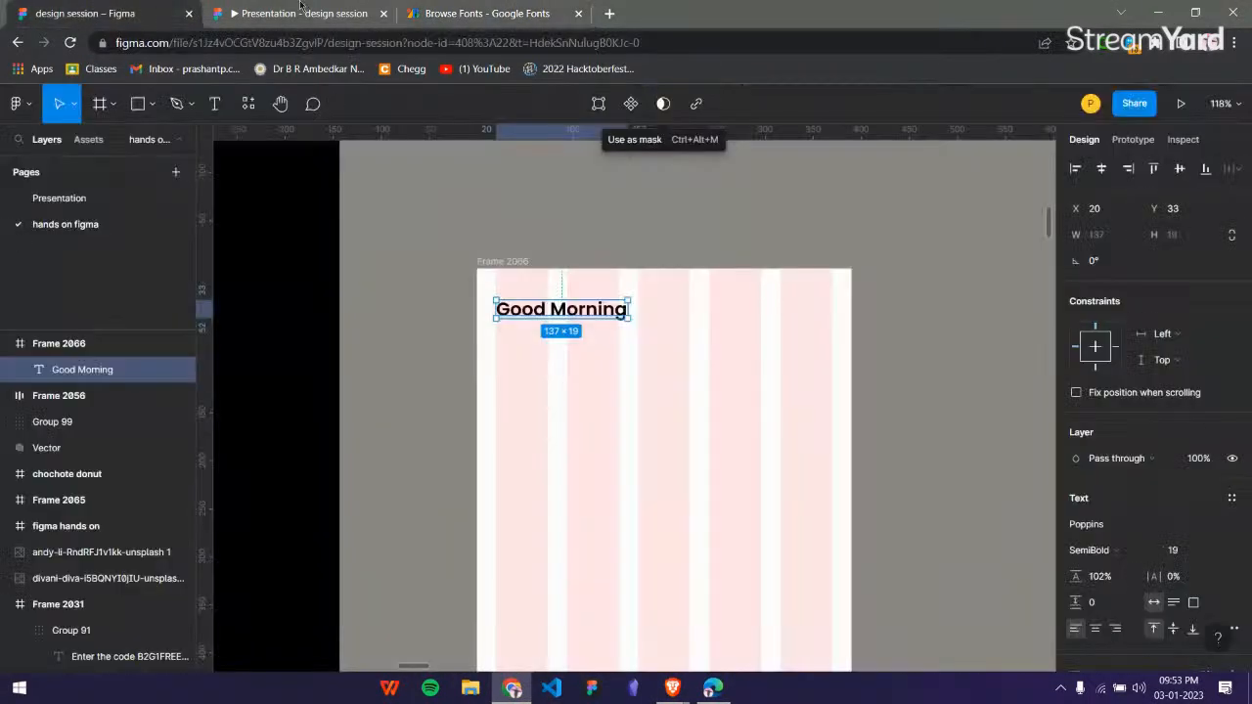
pyautogui.click(754, 212)
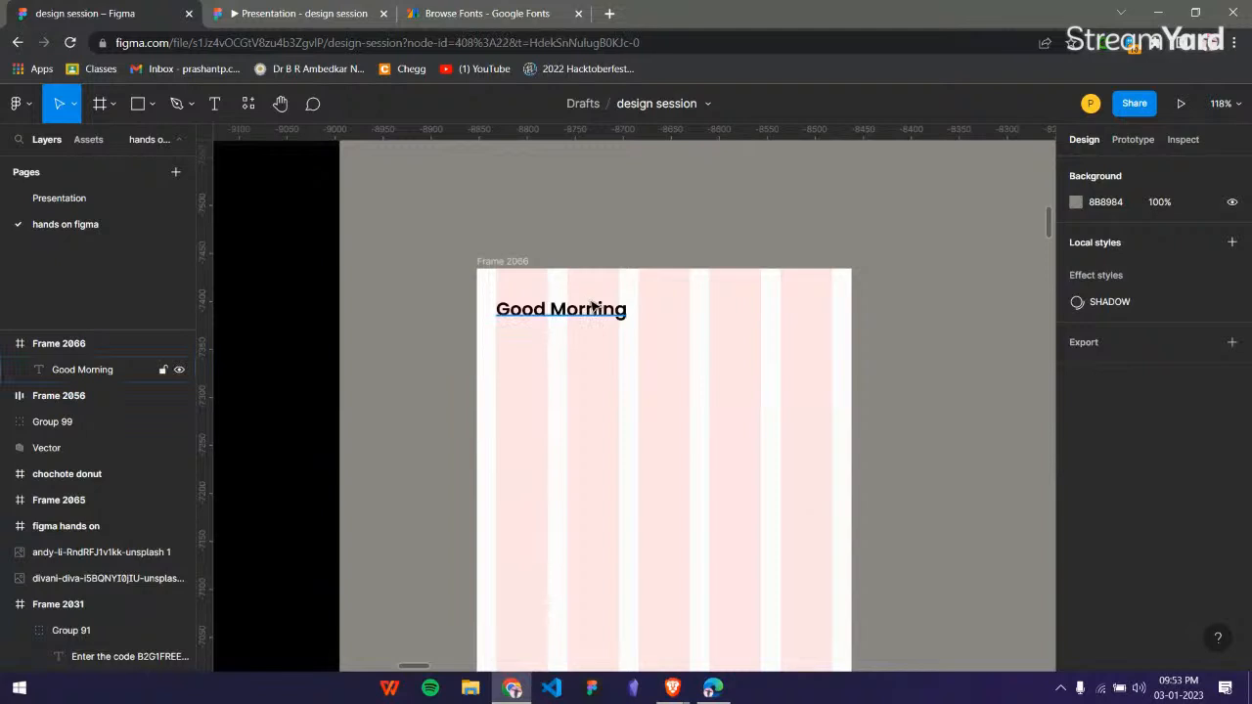
pyautogui.click(593, 306)
pyautogui.scroll(-3, 1112, 474)
pyautogui.scroll(3, 1111, 473)
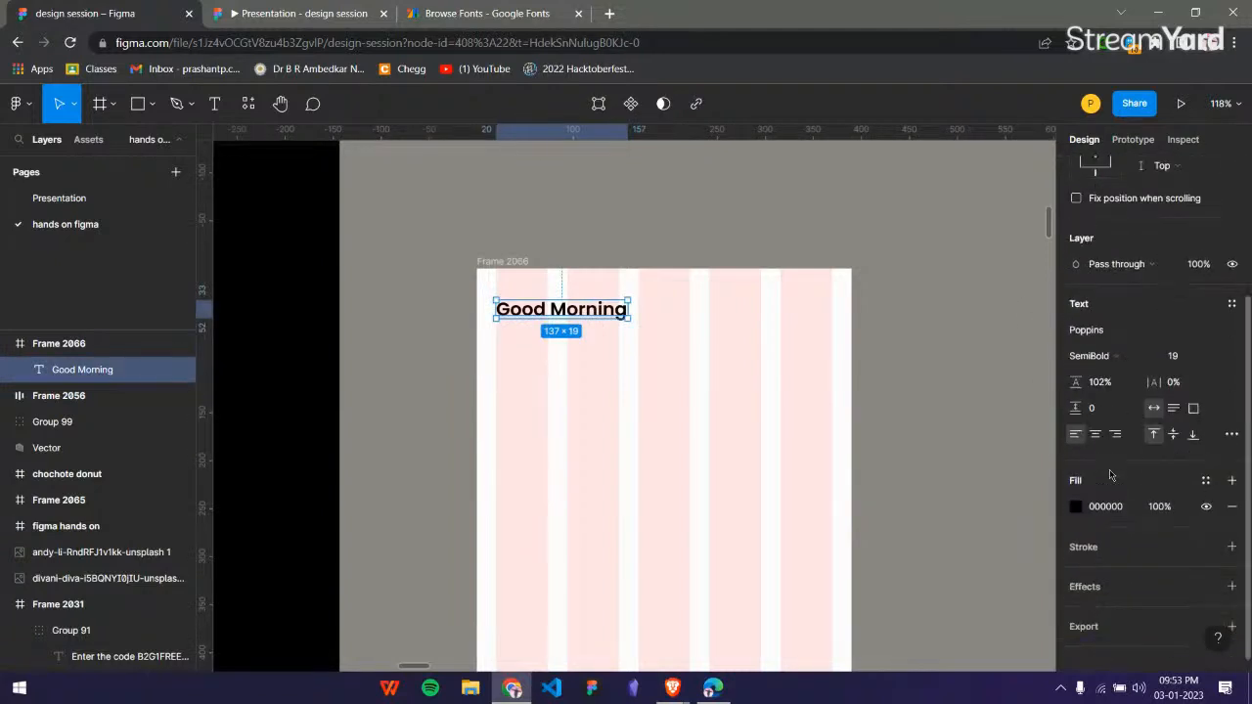
pyautogui.click(631, 225)
pyautogui.click(609, 311)
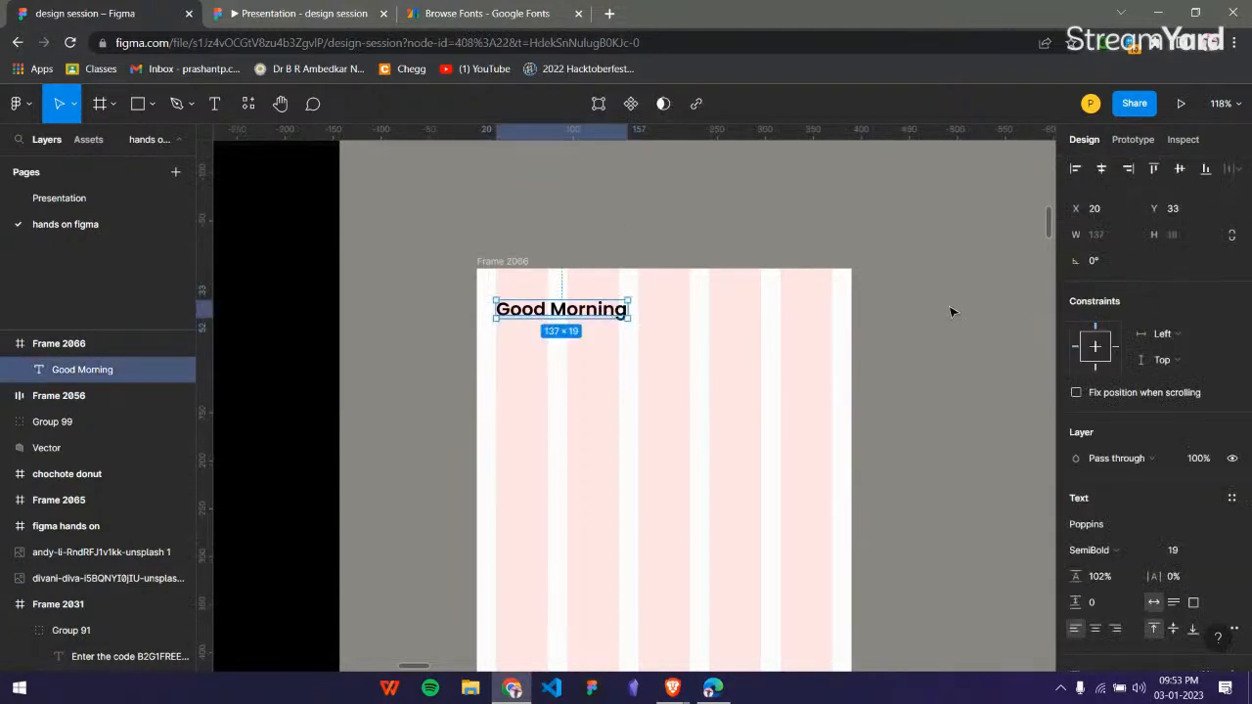
pyautogui.click(953, 311)
pyautogui.scroll(-1, 953, 311)
pyautogui.scroll(5, 953, 311)
pyautogui.scroll(1, 681, 294)
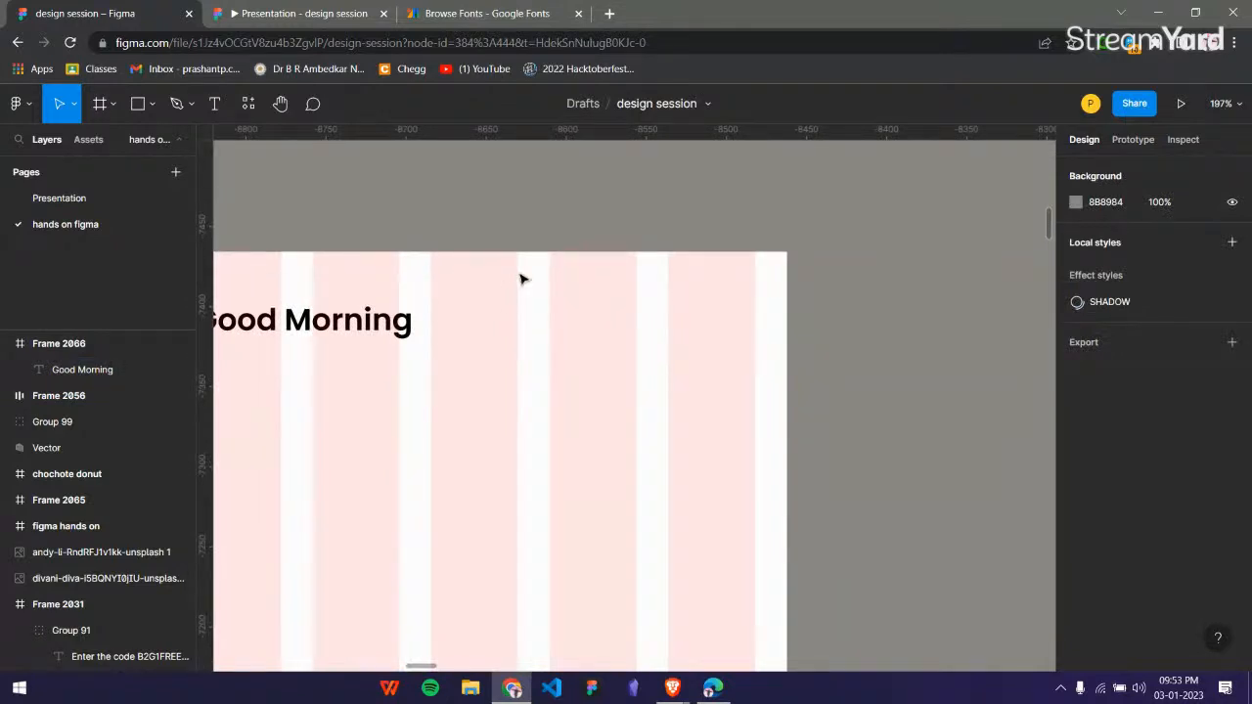
pyautogui.scroll(-5, 520, 280)
pyautogui.hscroll(-8, 637, 277)
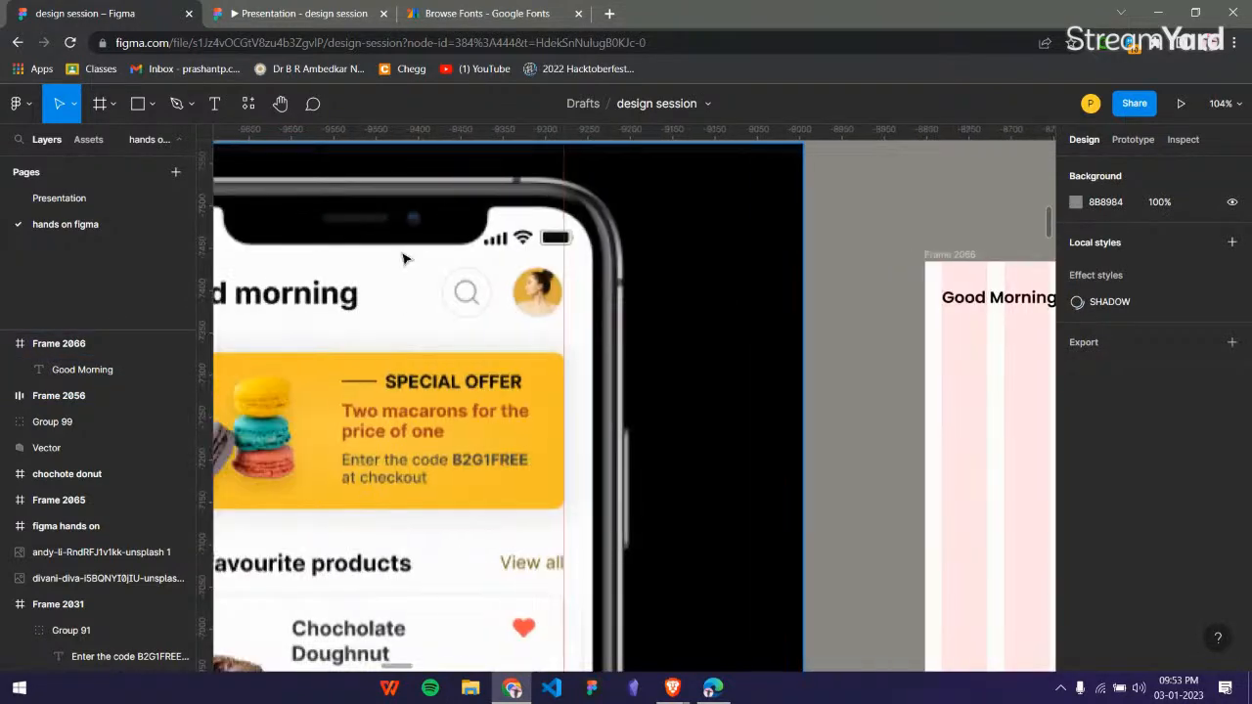
pyautogui.hscroll(8, 497, 313)
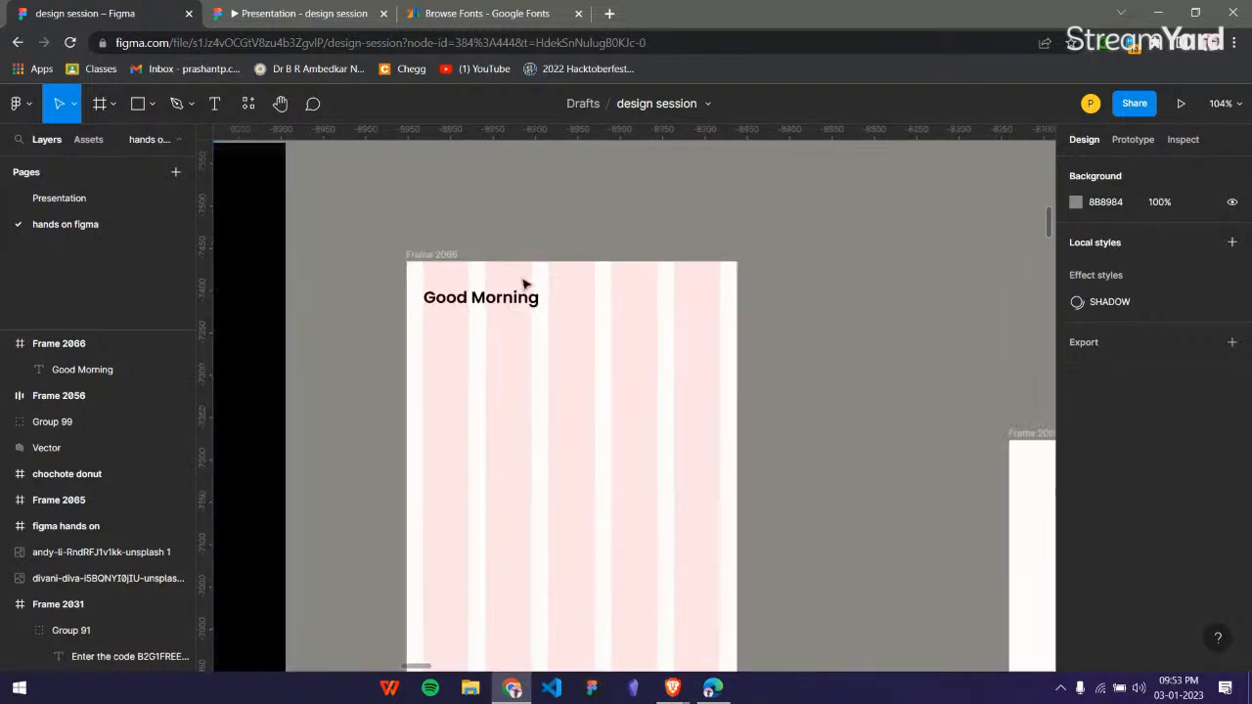
# Draw a small frame on the empty canvas above Frame 2066 and make it 40 × 40.
pyautogui.scroll(3, 559, 212)
pyautogui.scroll(5, 569, 357)
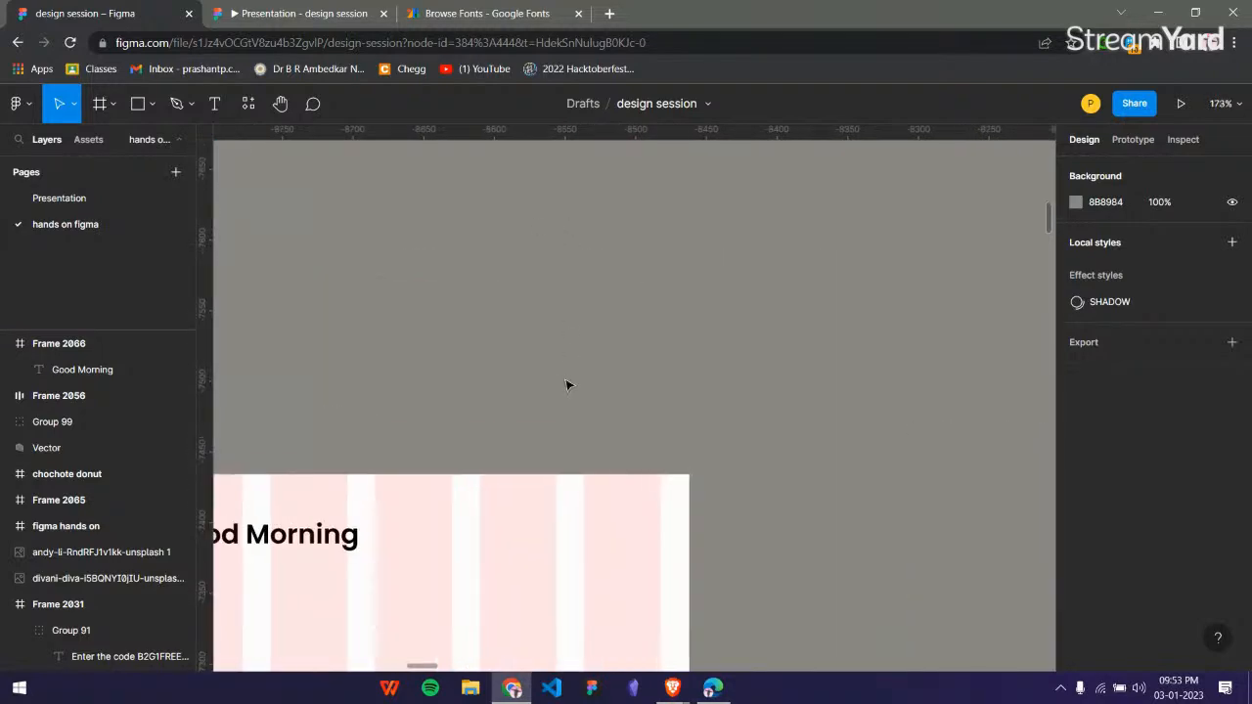
pyautogui.press('f')
pyautogui.moveTo(539, 335); pyautogui.dragTo(592, 393)
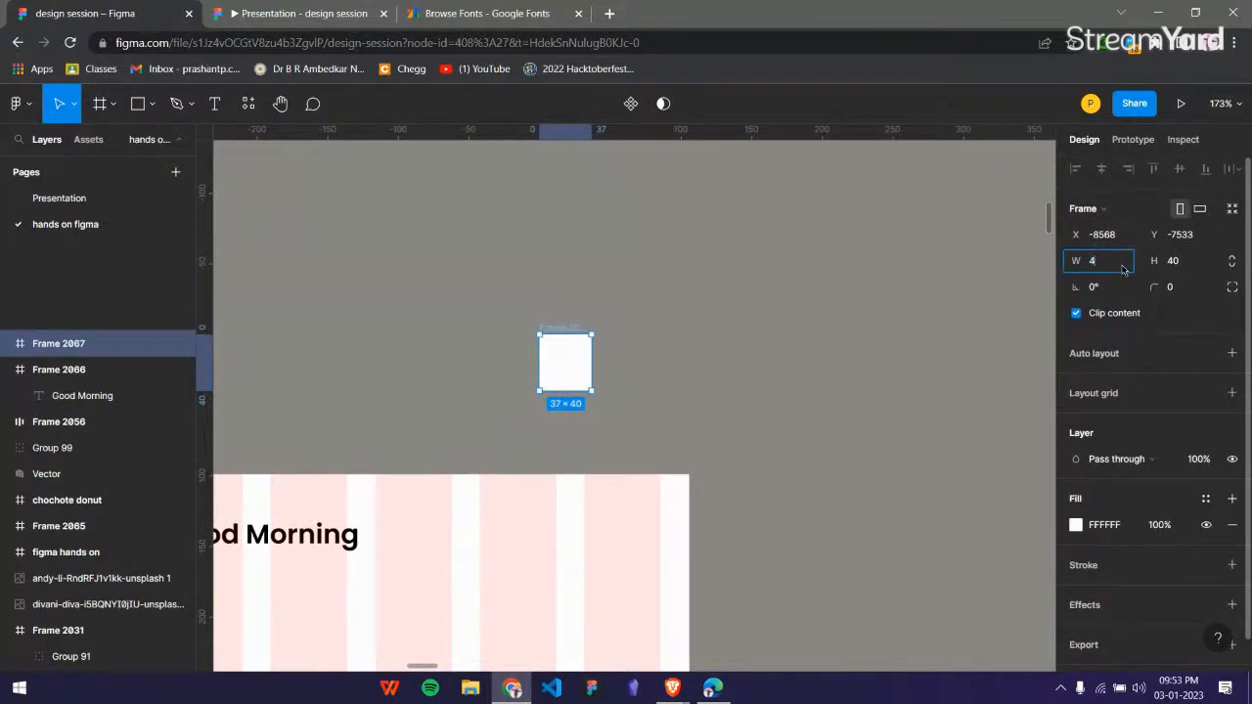
pyautogui.press('Return')
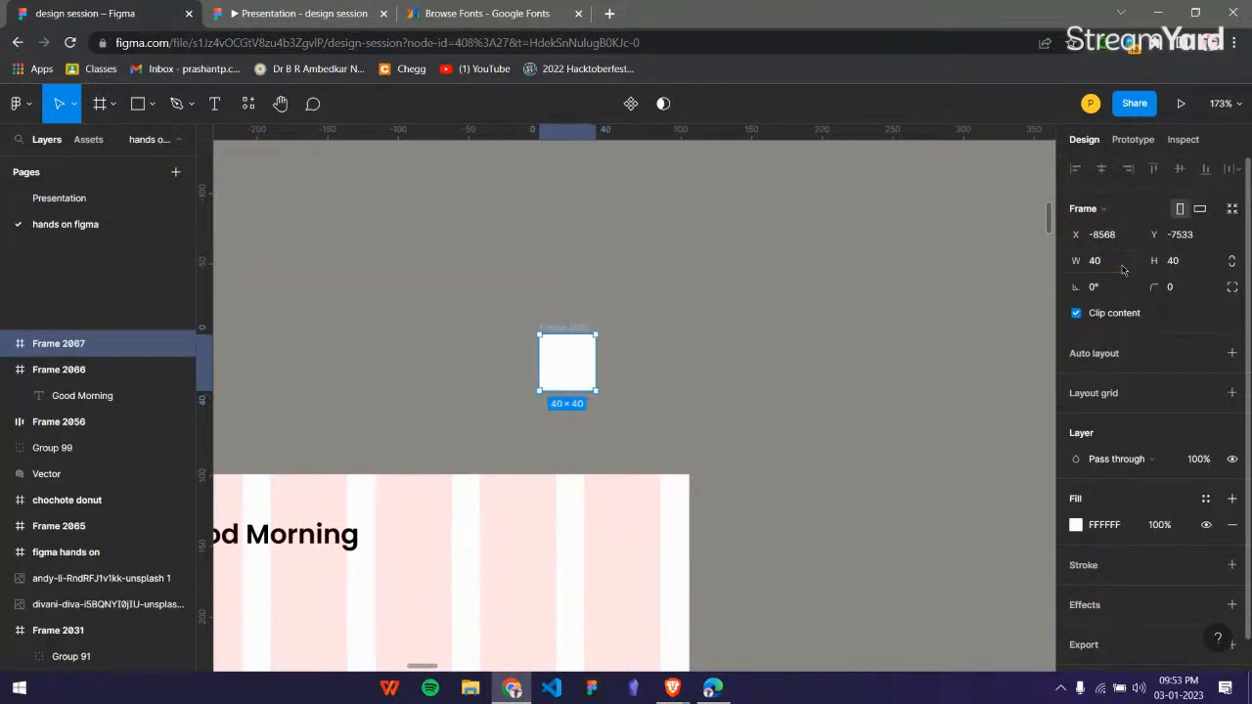
pyautogui.click(702, 313)
# Check the search icon in the mockup's top bar and open the Noun Project website in a new browser tab.
pyautogui.scroll(-3, 704, 311)
pyautogui.hscroll(-5, 704, 311)
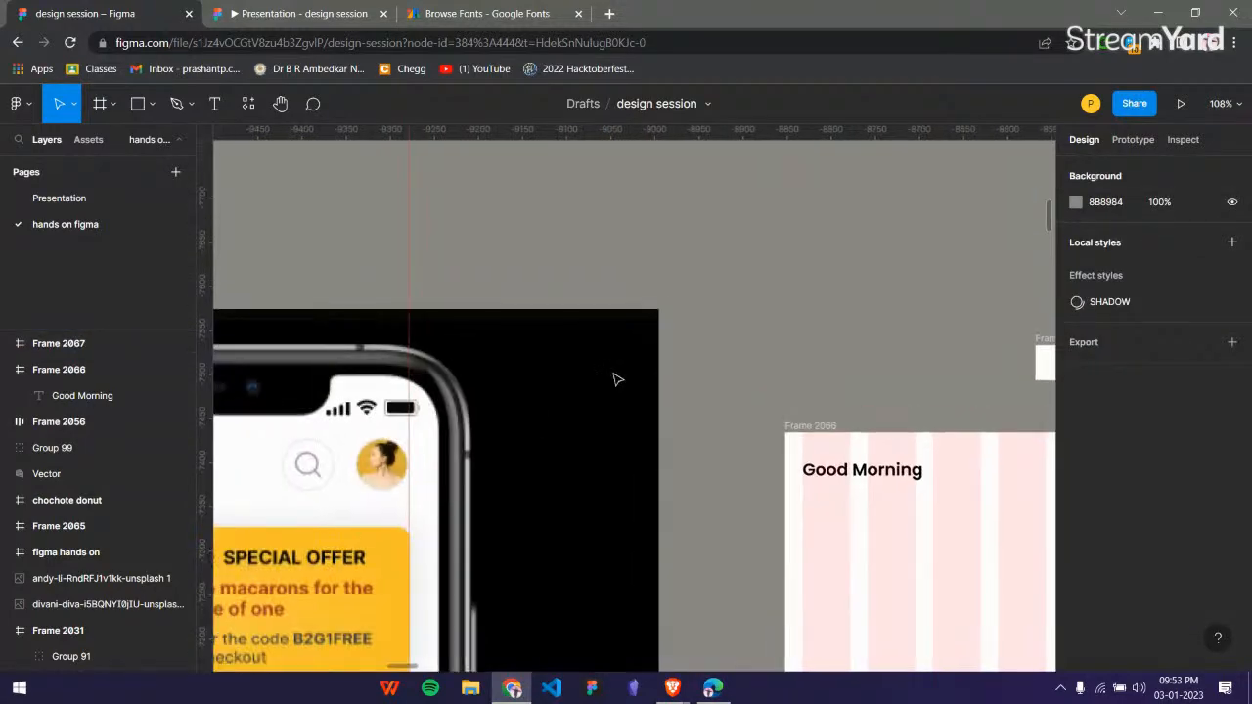
pyautogui.click(609, 13)
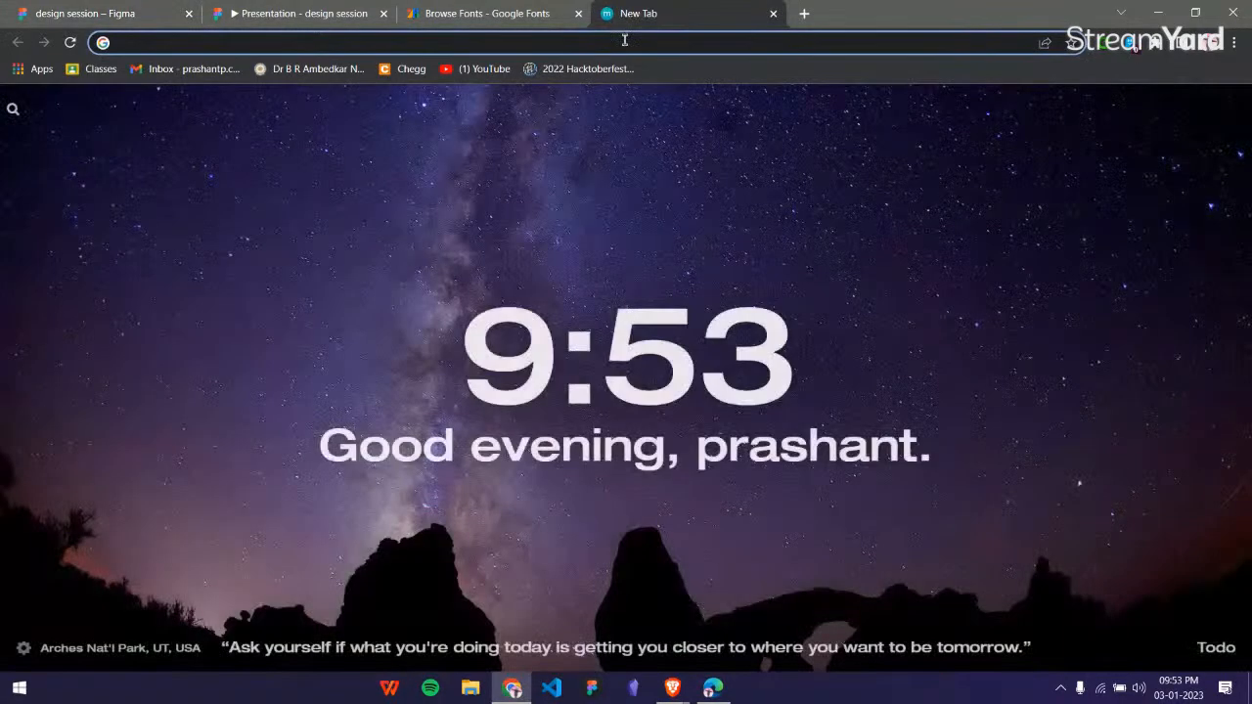
pyautogui.click(167, 45)
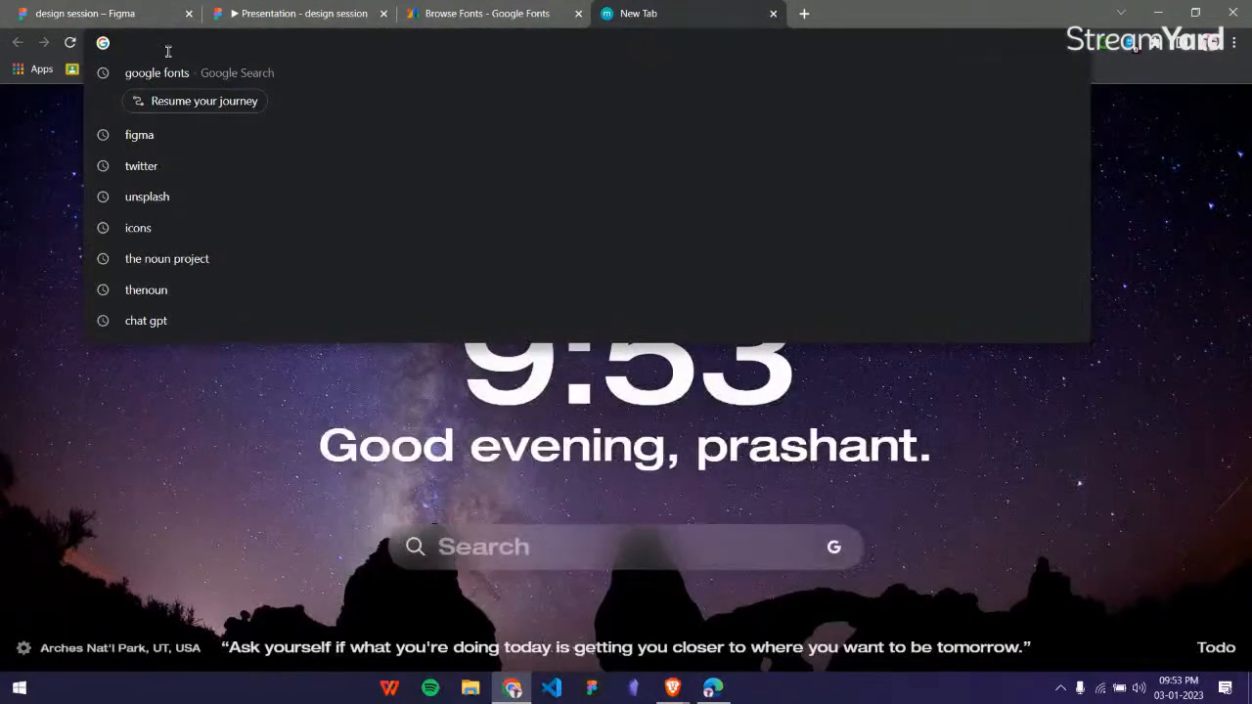
pyautogui.click(192, 260)
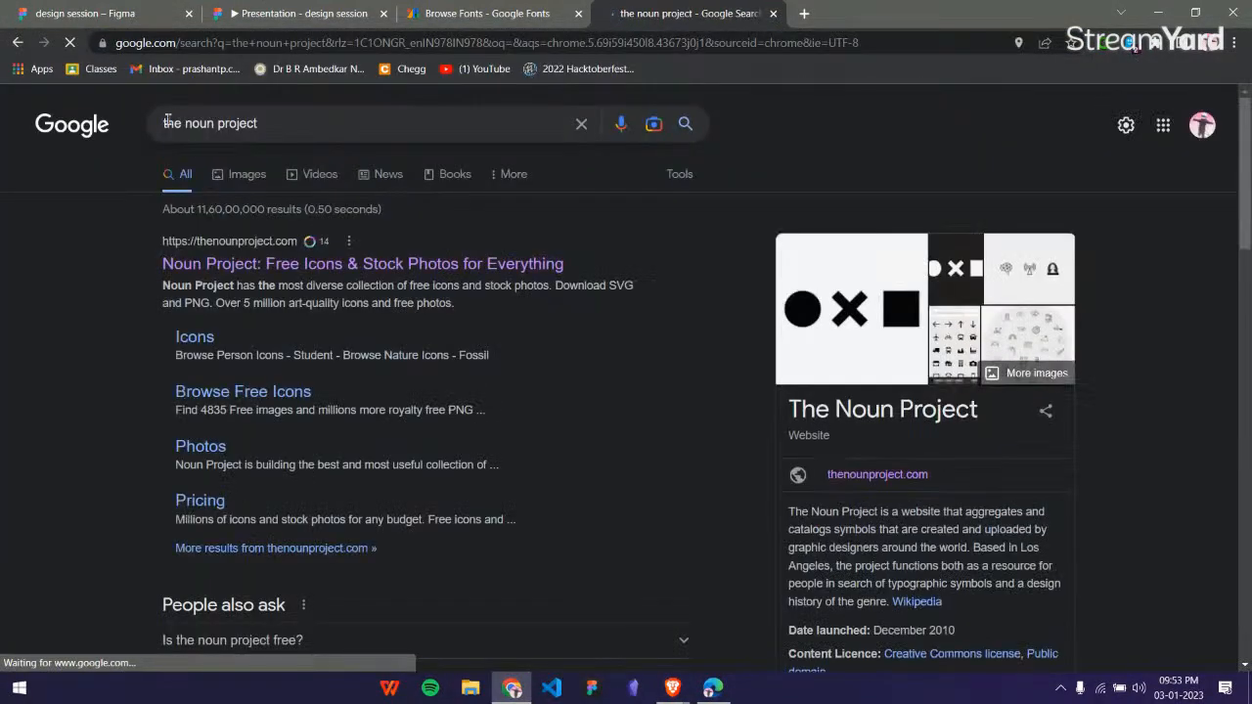
pyautogui.click(311, 264)
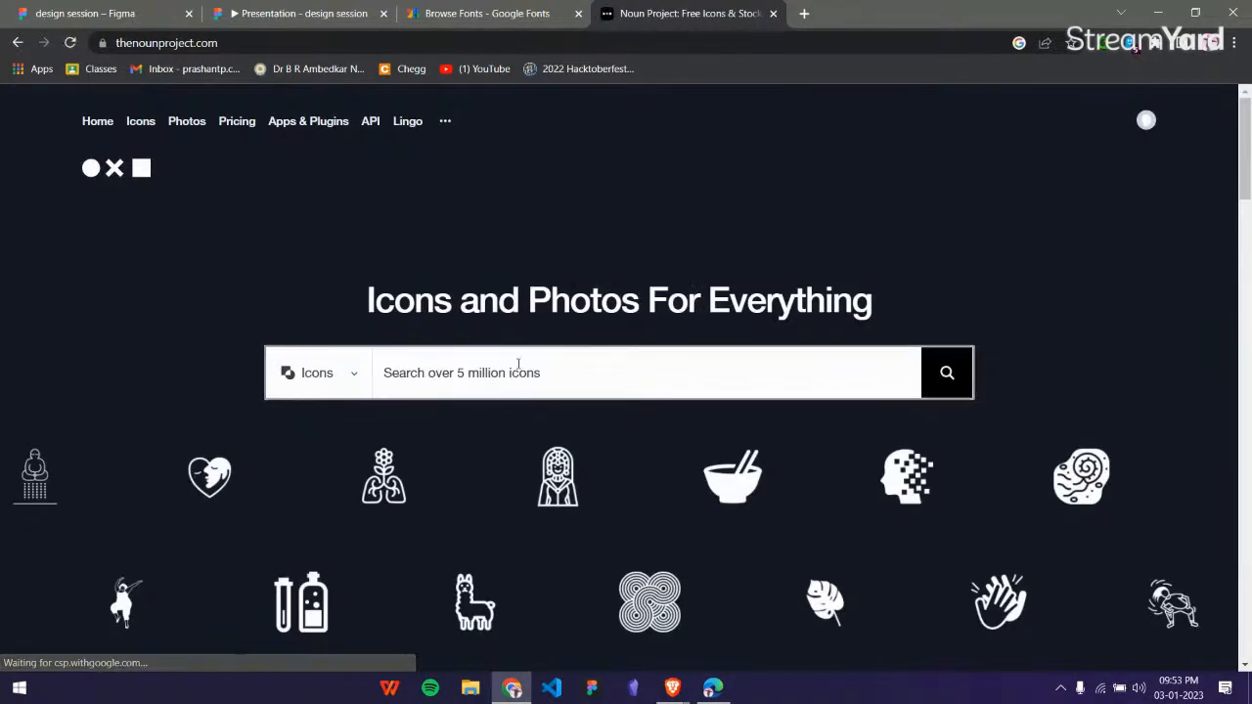
# Search the Noun Project's icons for "search" and look through the results.
pyautogui.click(518, 364)
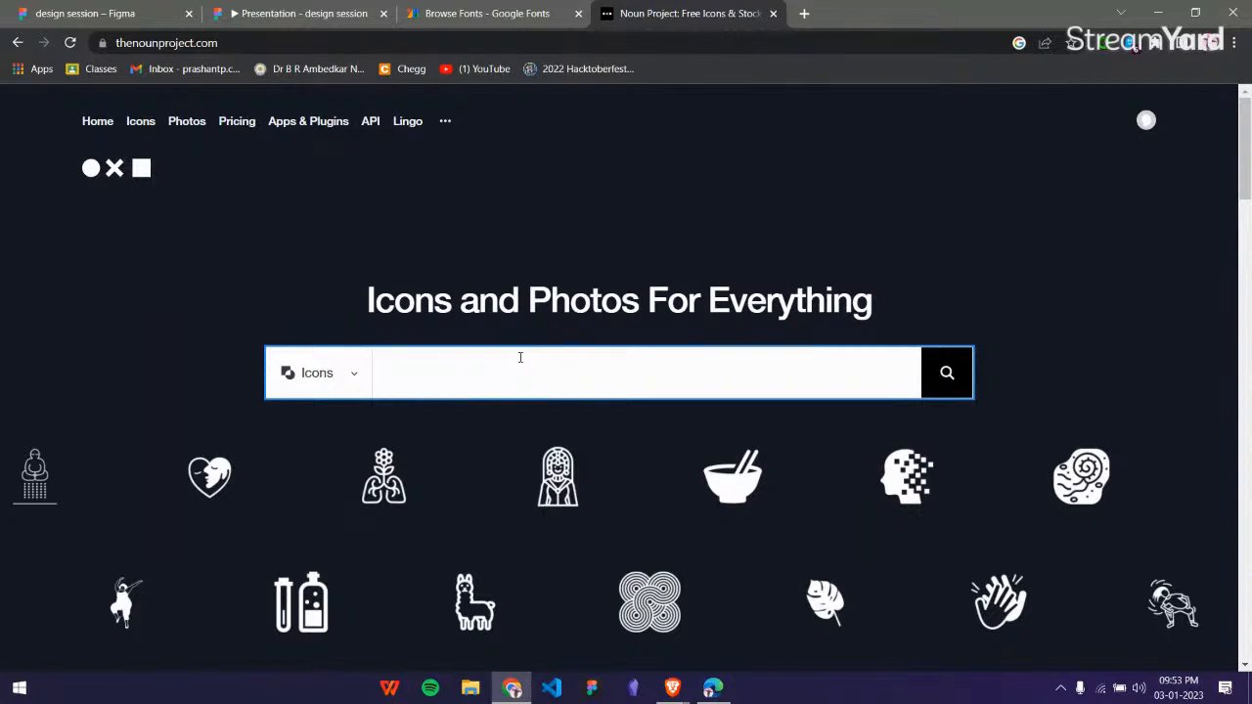
pyautogui.write('search')
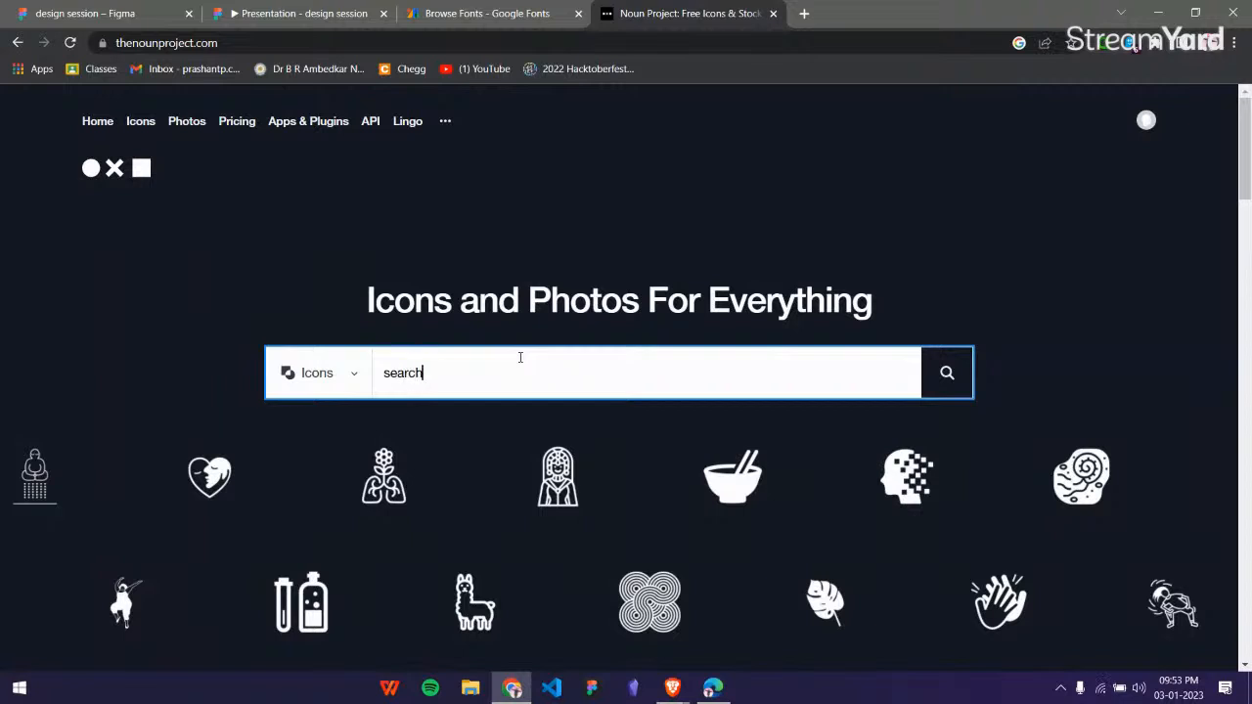
pyautogui.press('Return')
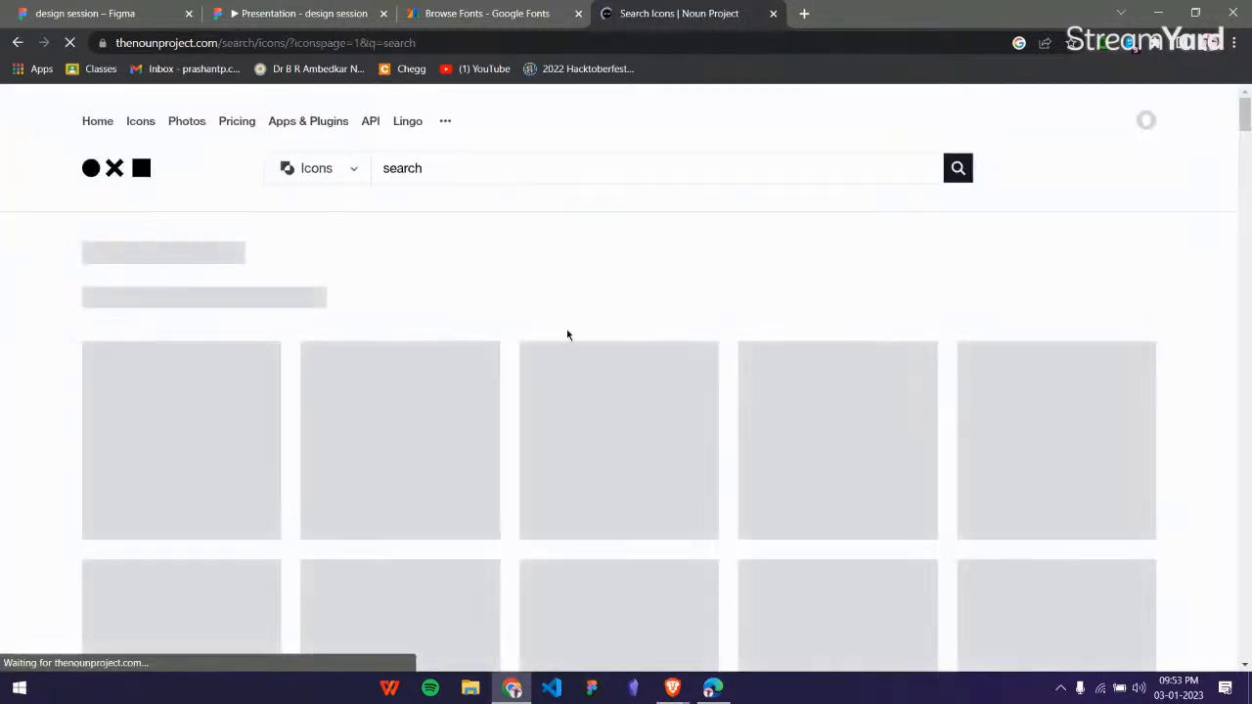
pyautogui.scroll(-1, 518, 392)
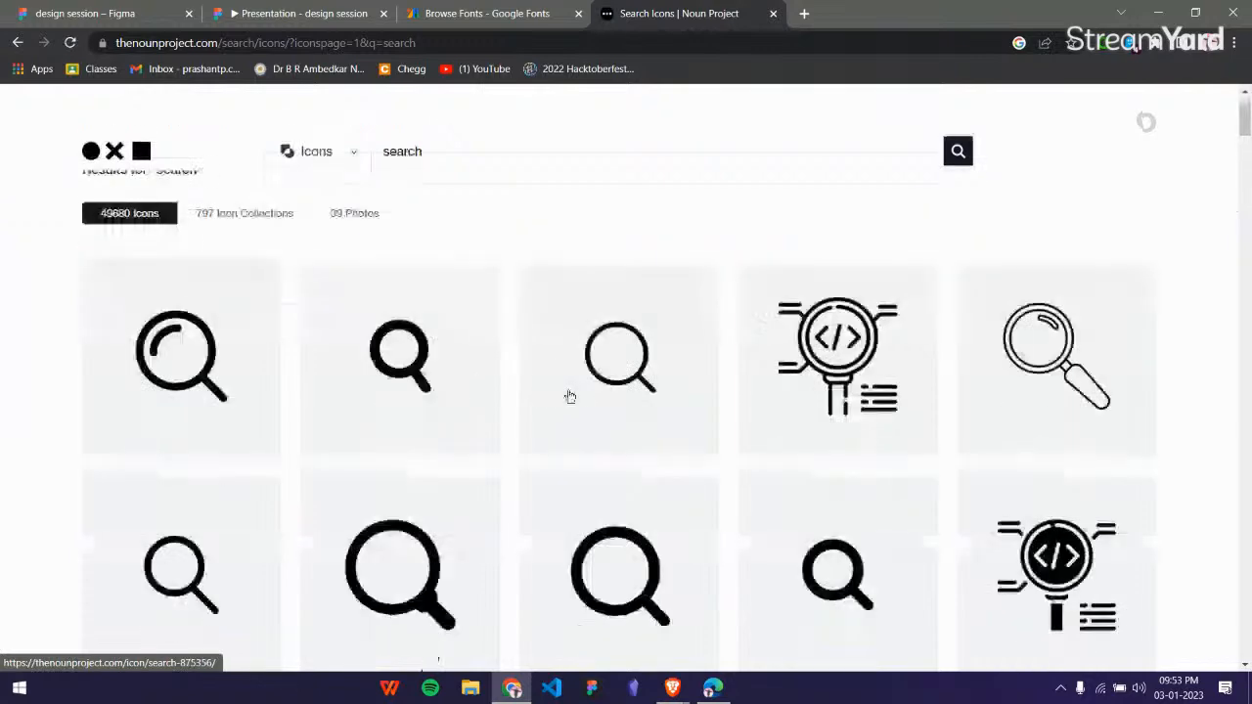
# Search Google for "icons" in a new browser tab and look through the alternative icon websites.
pyautogui.click(804, 13)
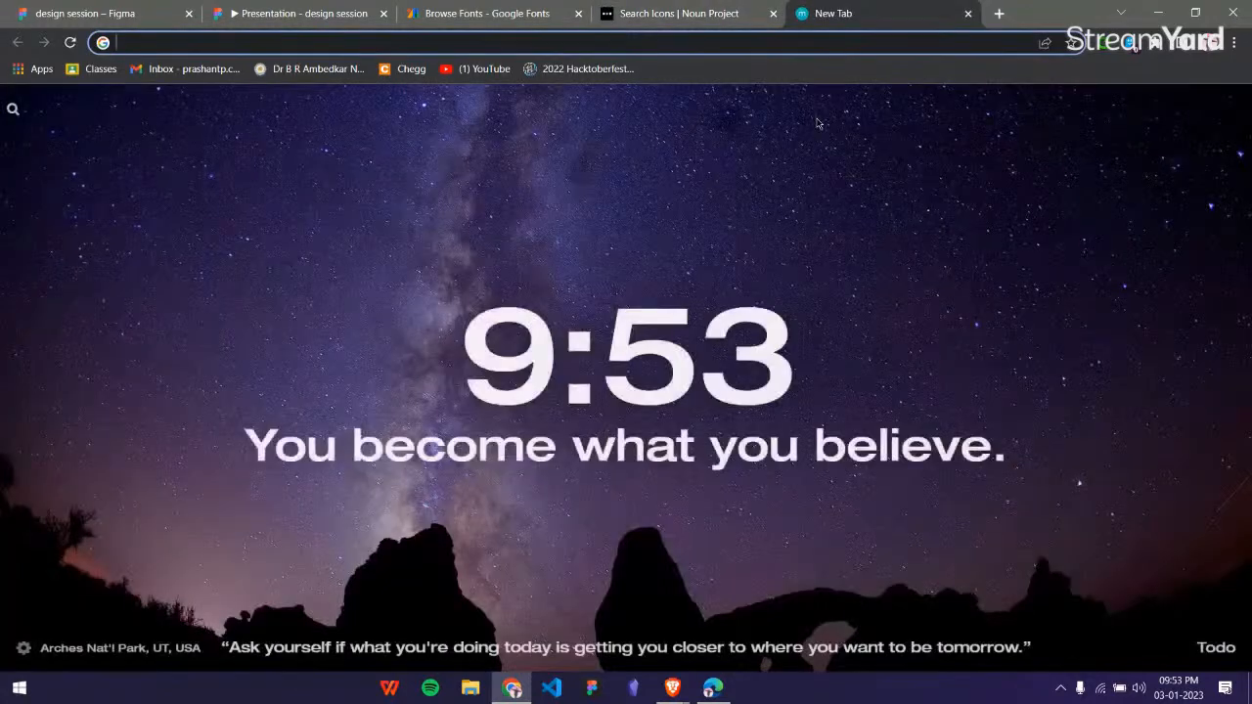
pyautogui.write('icons')
pyautogui.press('Return')
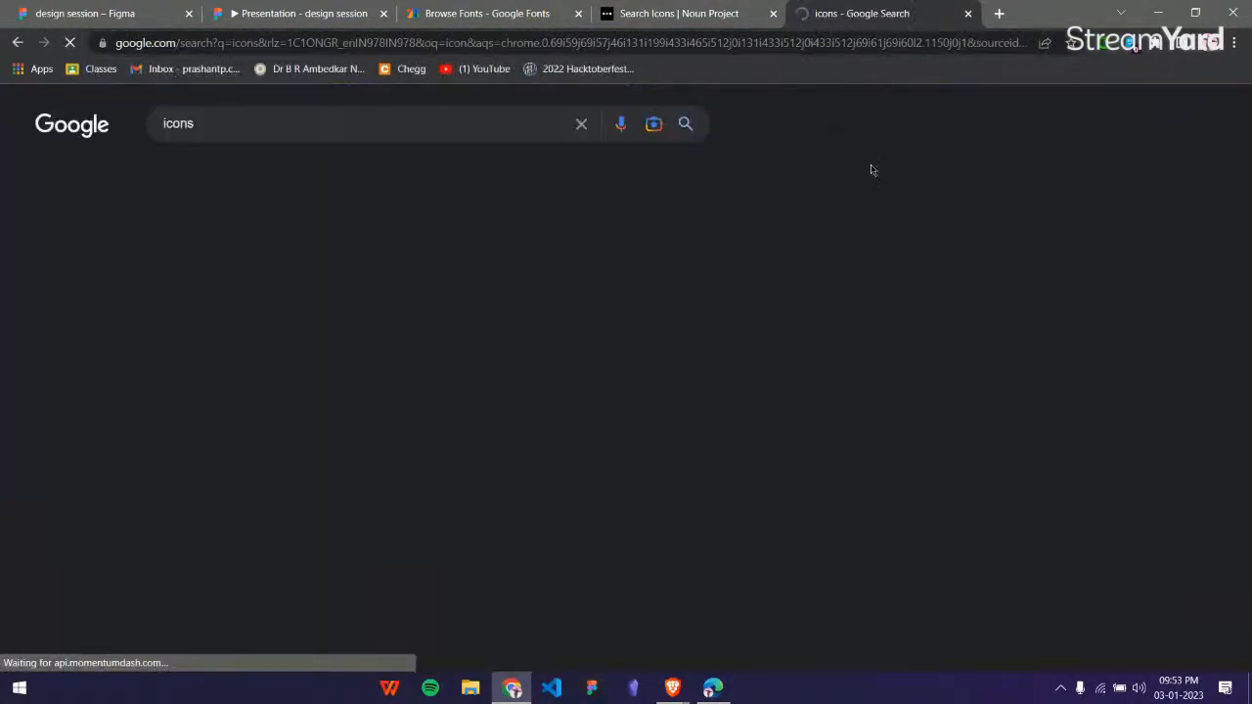
pyautogui.scroll(-3, 332, 294)
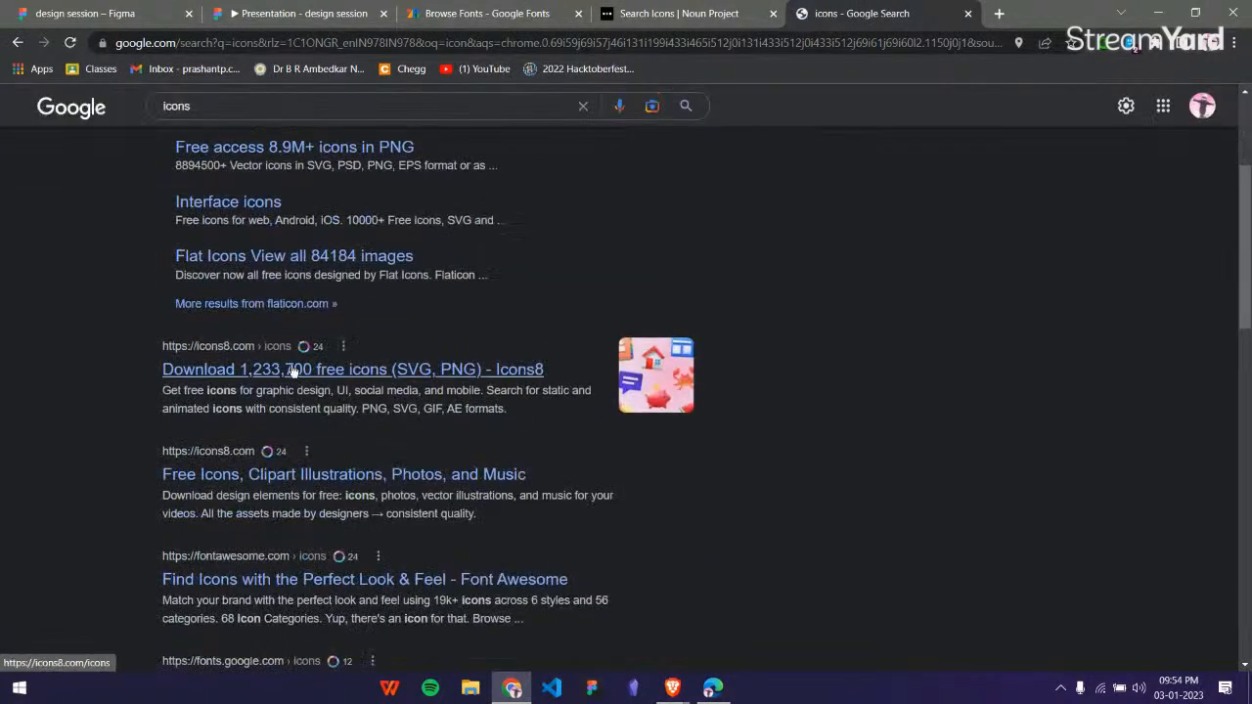
pyautogui.scroll(-2, 344, 406)
pyautogui.scroll(5, 753, 328)
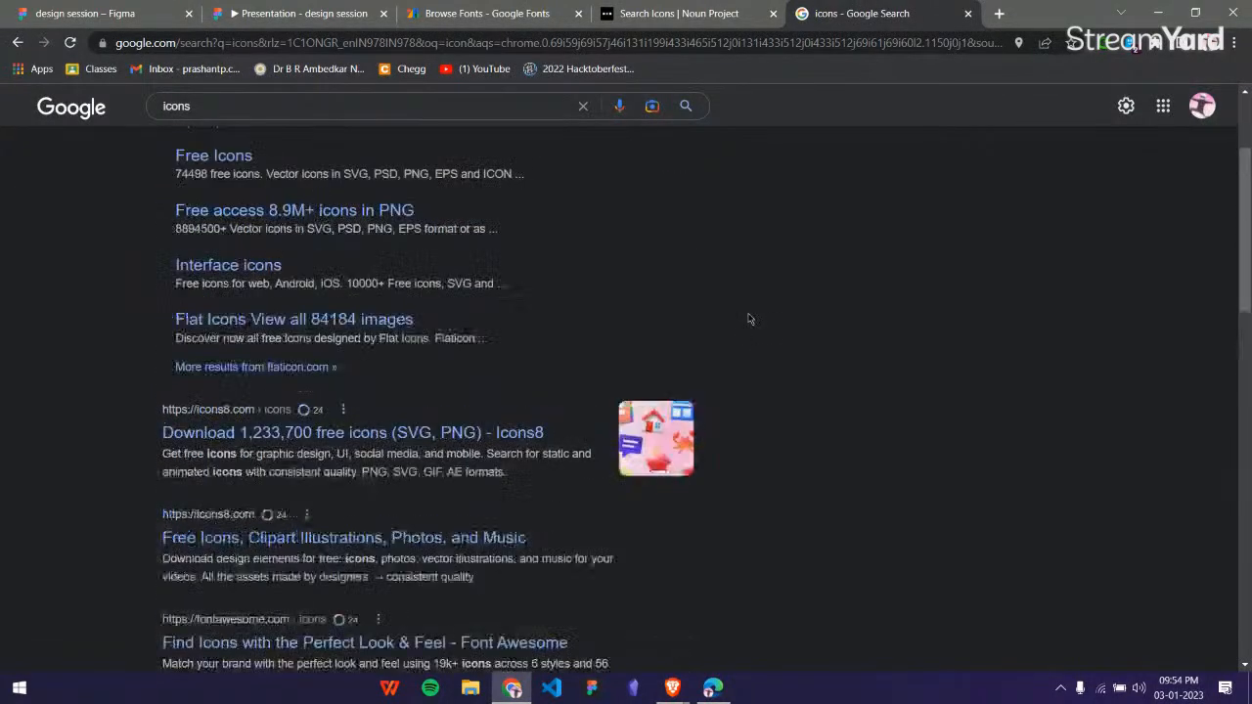
# Open the thin magnifier search icon on the Noun Project and download it as SVG with the free Basic Download option.
pyautogui.click(719, 14)
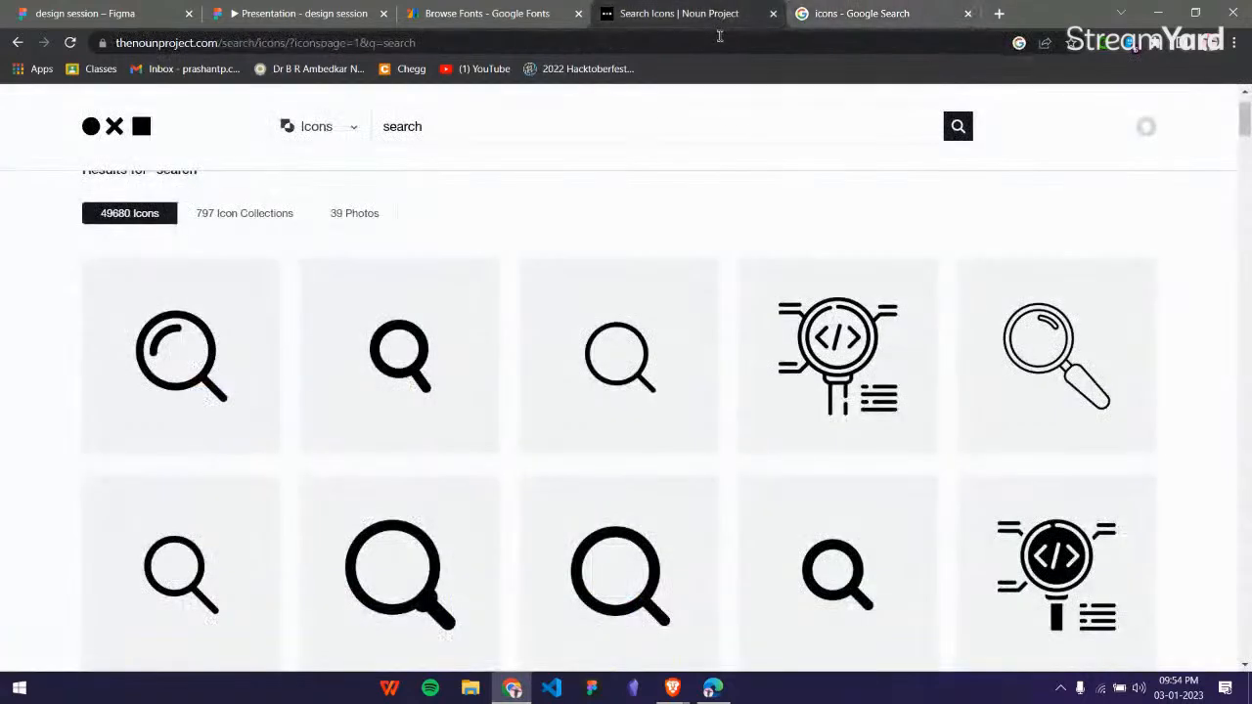
pyautogui.click(600, 301)
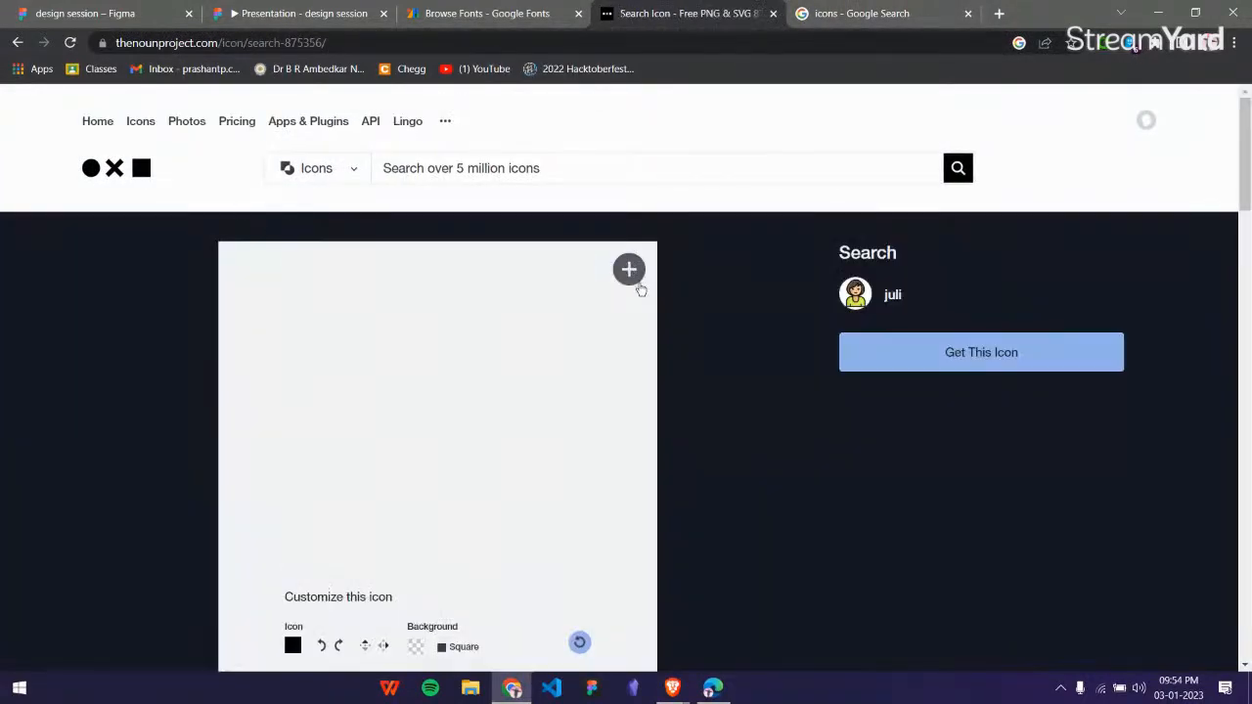
pyautogui.click(925, 362)
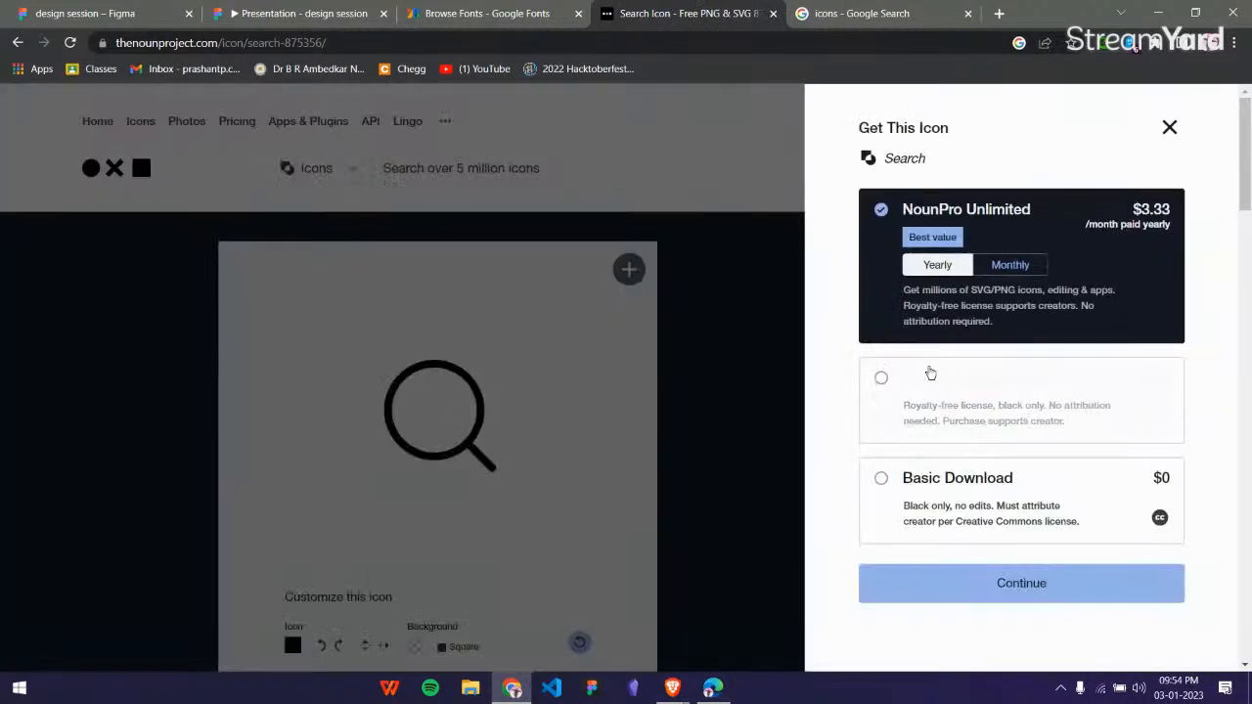
pyautogui.click(935, 479)
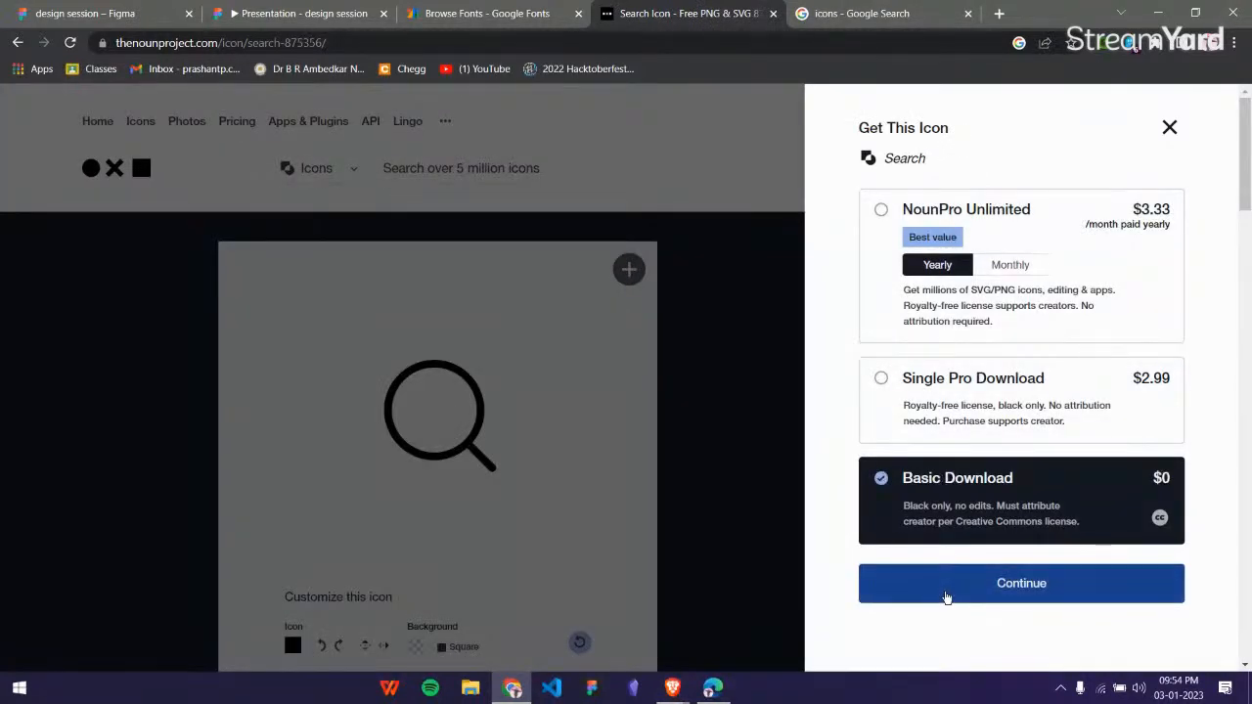
pyautogui.click(945, 594)
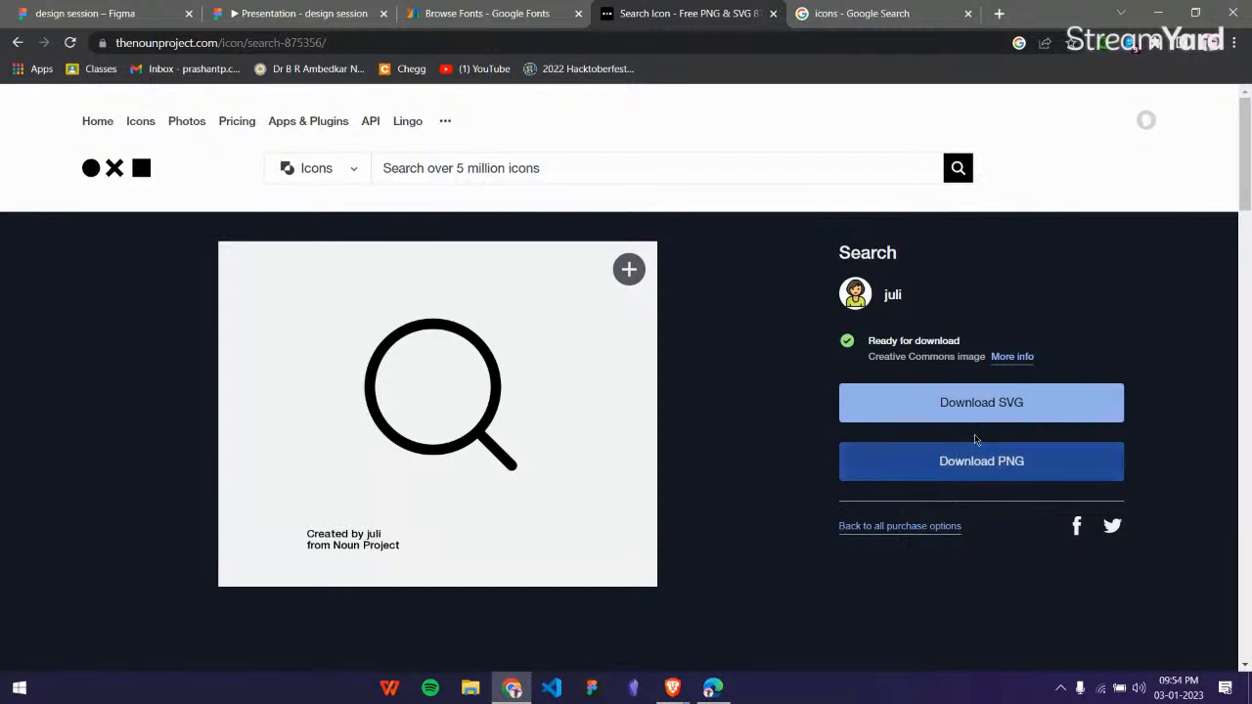
pyautogui.click(981, 403)
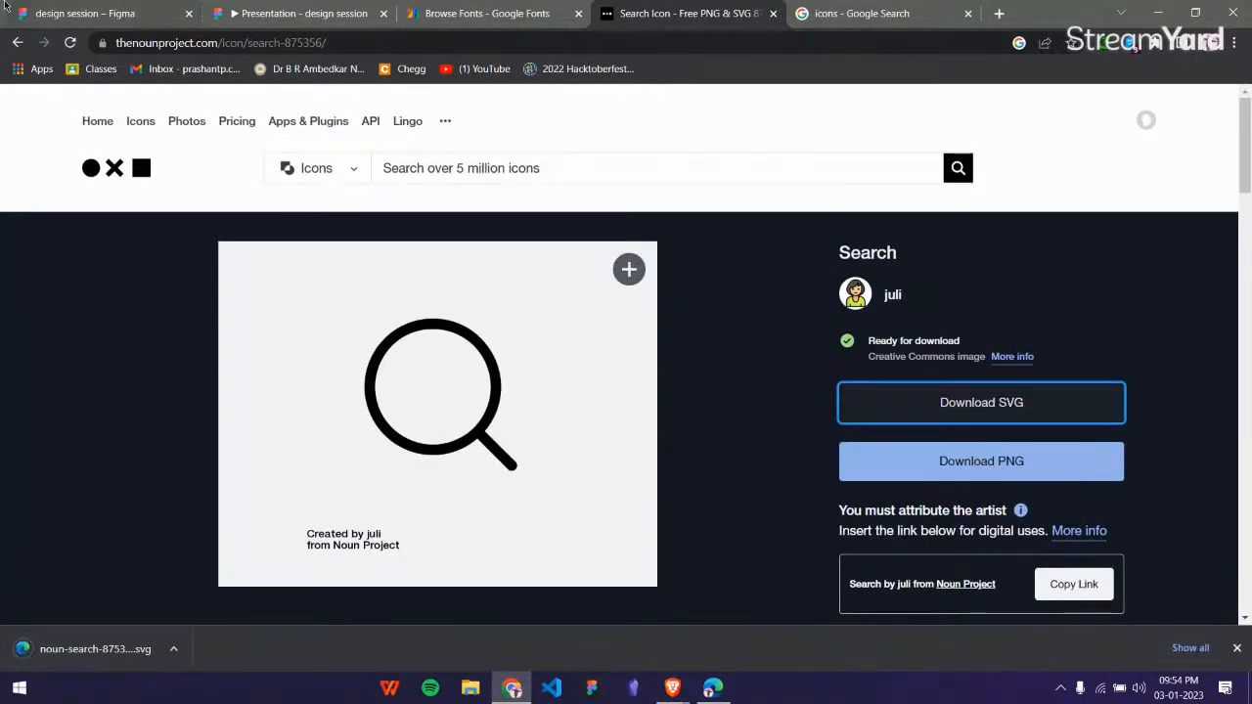
# Import the downloaded search icon SVG into the Figma design and place it on the empty canvas beside the phone mockup.
pyautogui.click(117, 14)
pyautogui.scroll(-5, 734, 333)
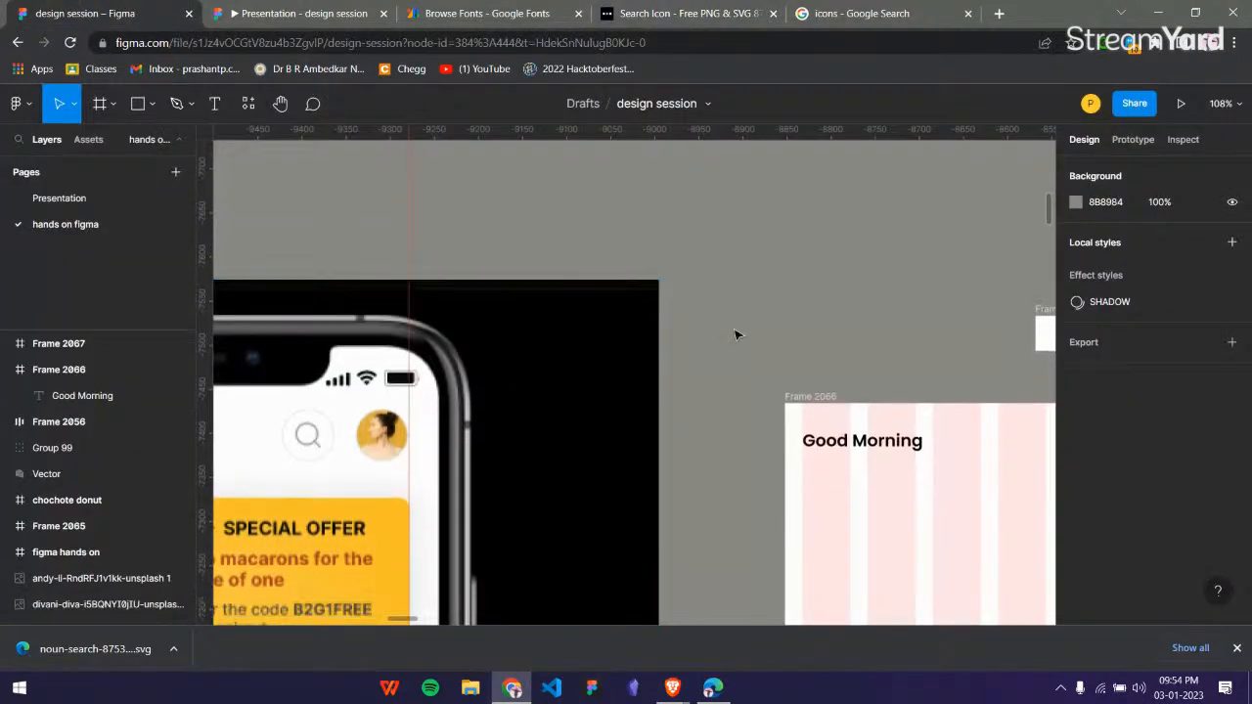
pyautogui.scroll(5, 693, 363)
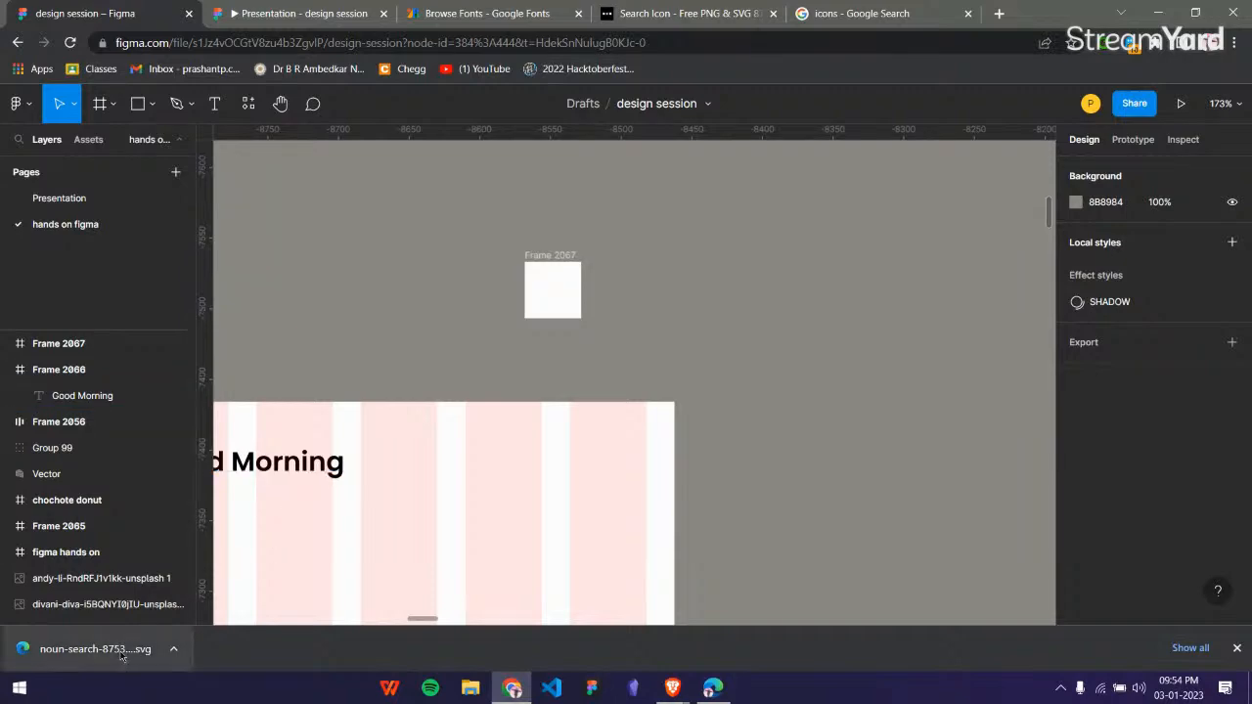
pyautogui.moveTo(122, 654); pyautogui.dragTo(859, 204)
pyautogui.scroll(-6, 801, 251)
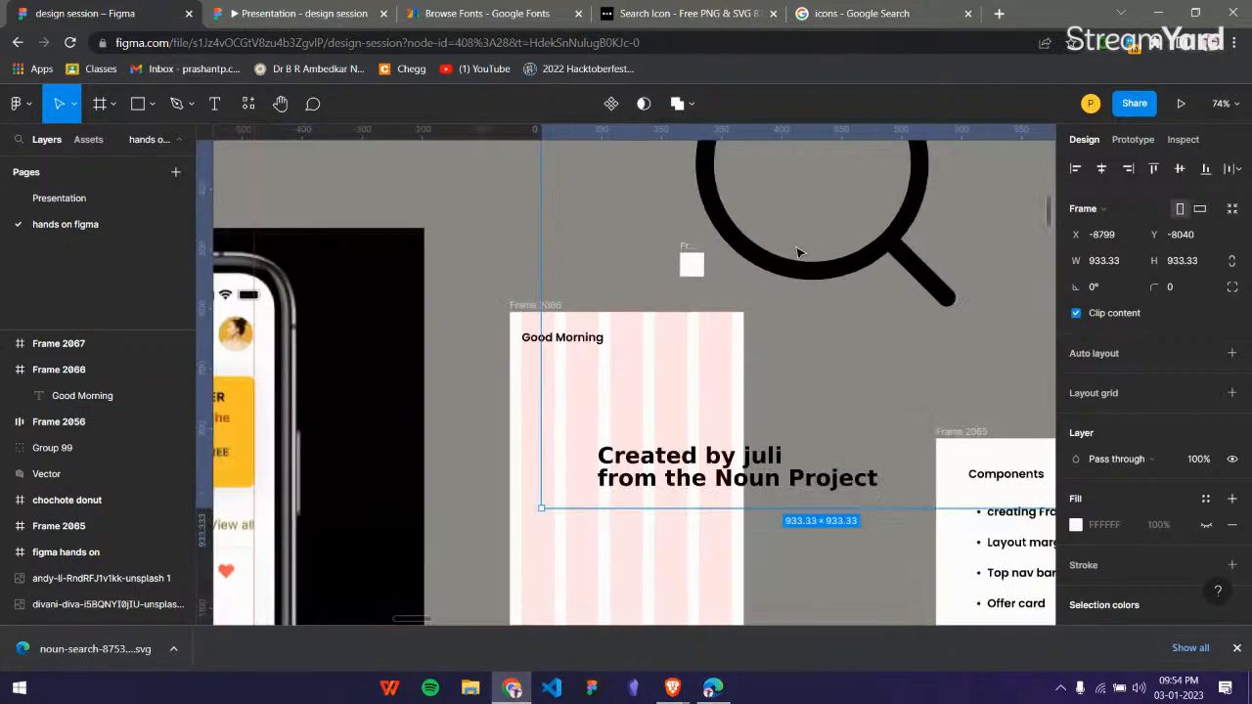
pyautogui.moveTo(808, 245); pyautogui.dragTo(374, 344)
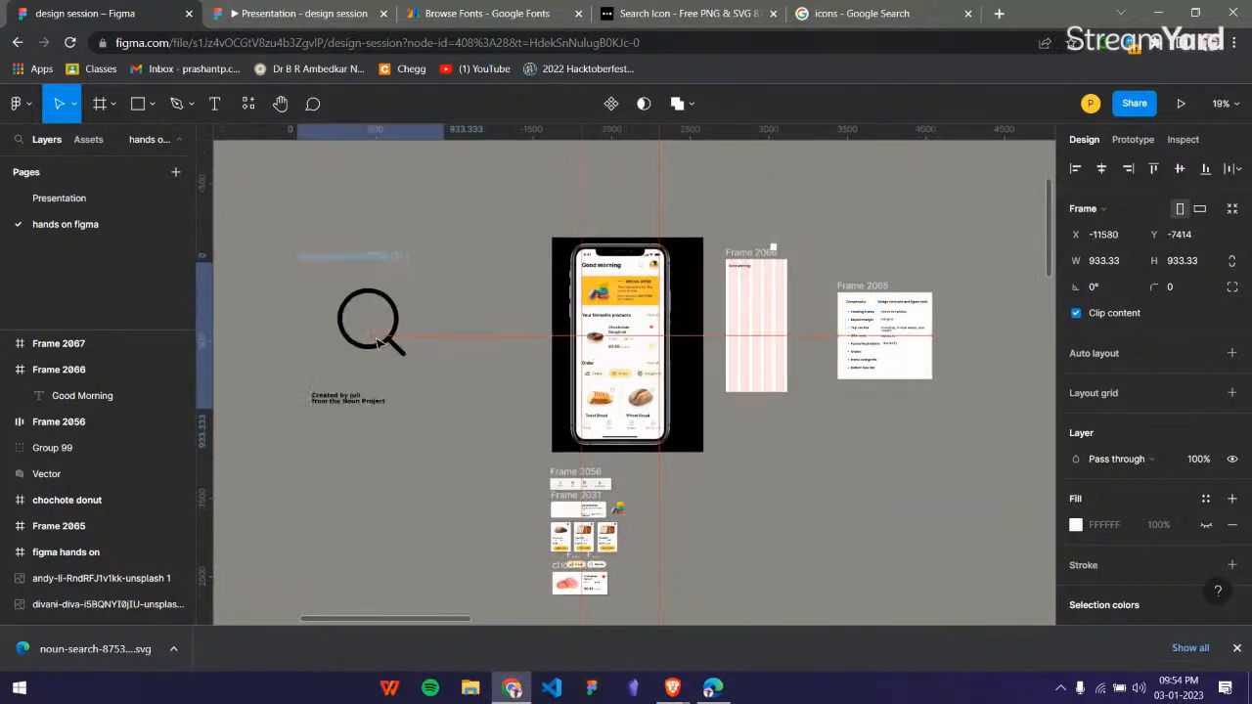
pyautogui.click(487, 450)
pyautogui.hscroll(-3, 338, 321)
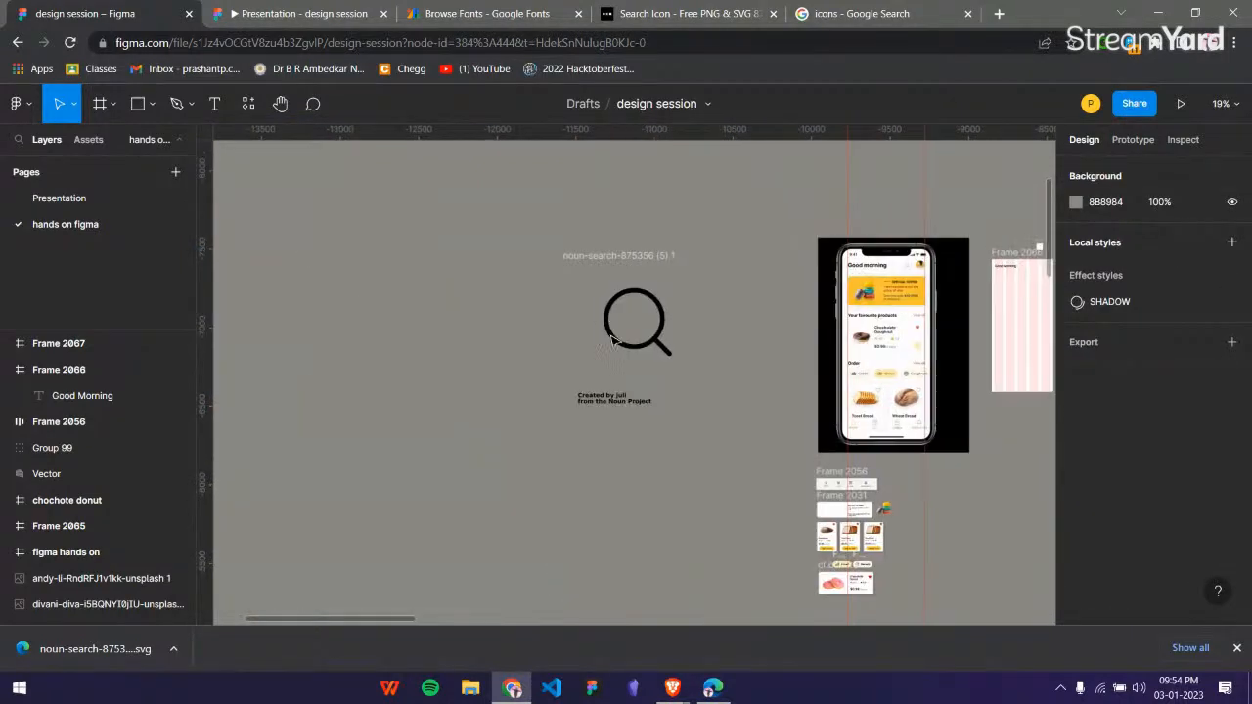
pyautogui.hscroll(1, 892, 309)
pyautogui.scroll(2, 864, 307)
pyautogui.scroll(10, 864, 307)
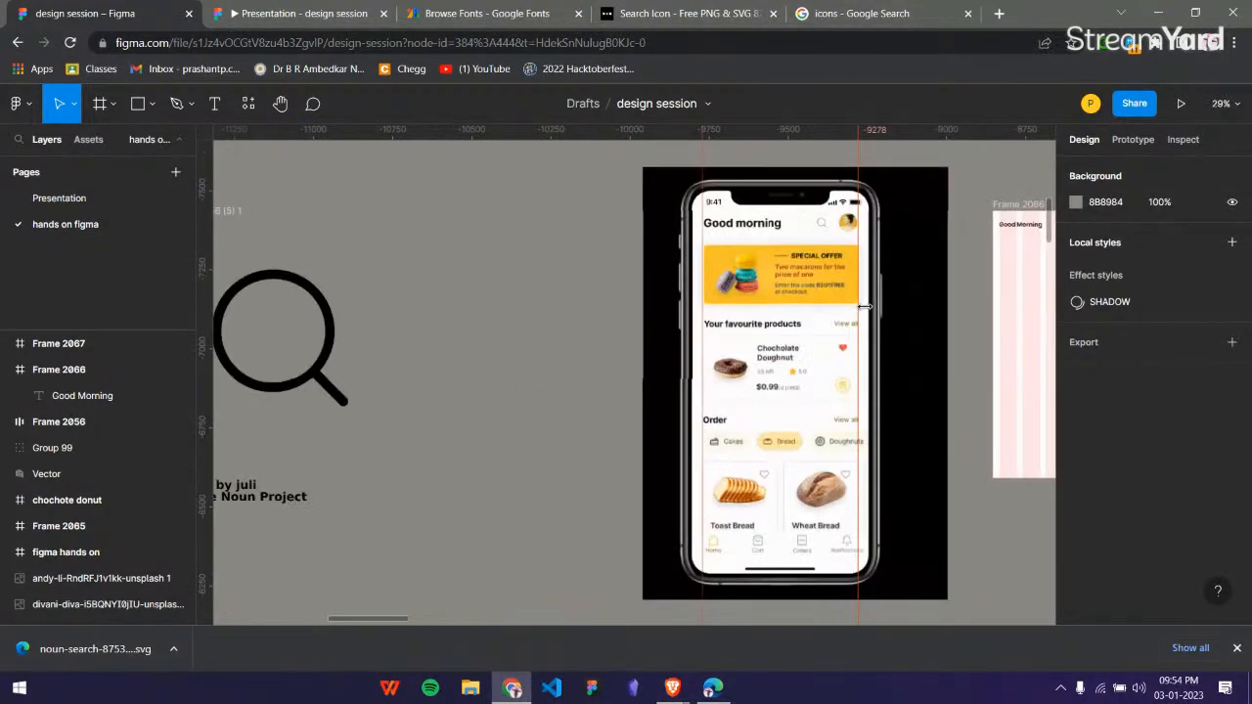
pyautogui.scroll(3, 869, 381)
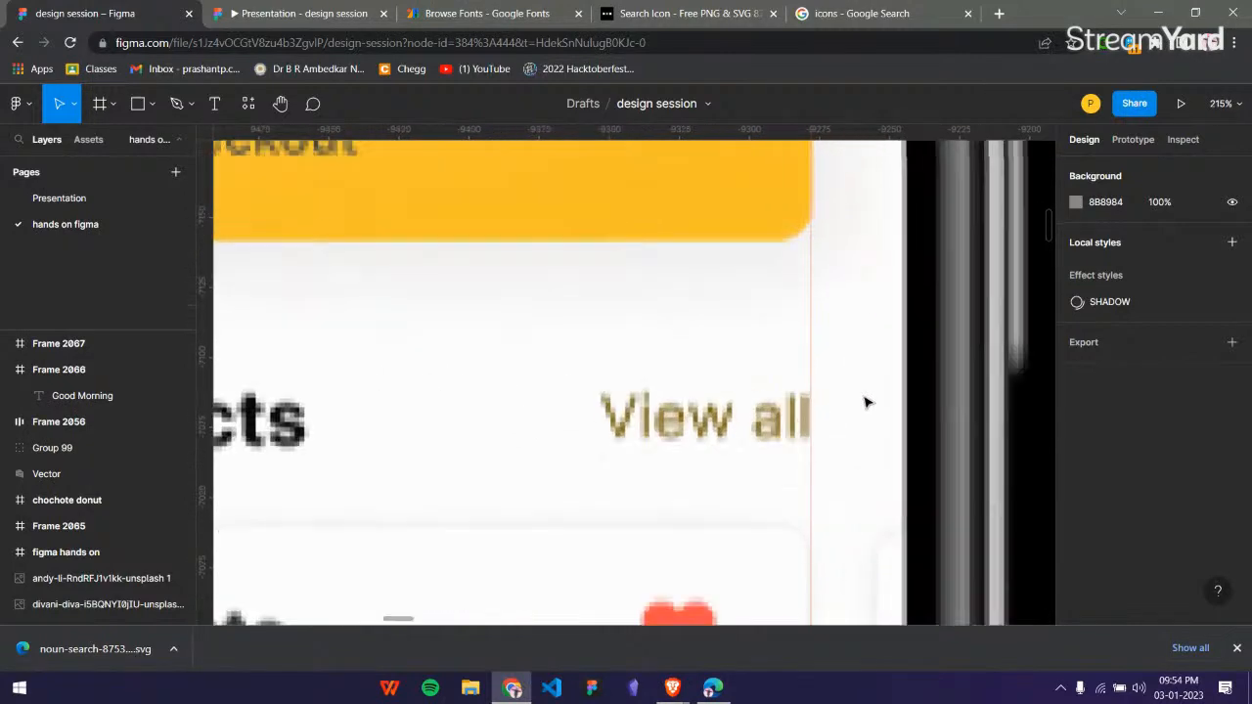
pyautogui.scroll(-8, 765, 425)
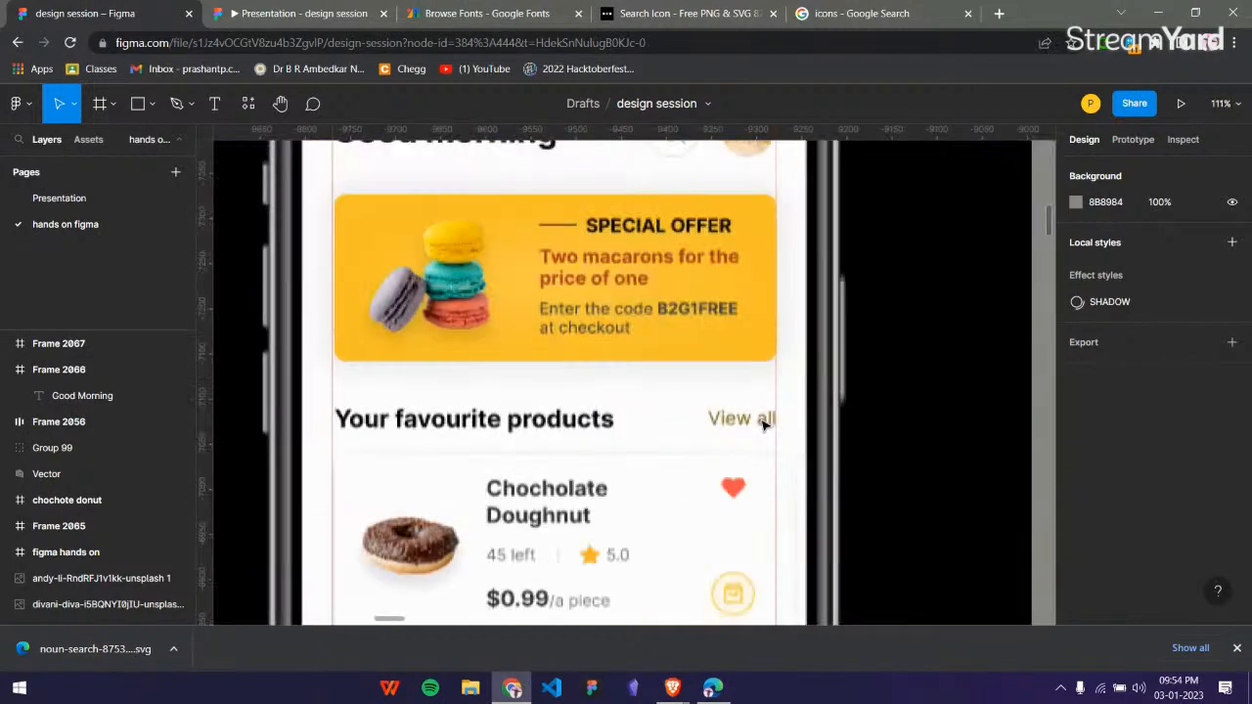
# Pull the magnifier vector out of the imported SVG frame and delete that frame with its attribution text.
pyautogui.hscroll(-3, 771, 399)
pyautogui.scroll(-1, 772, 399)
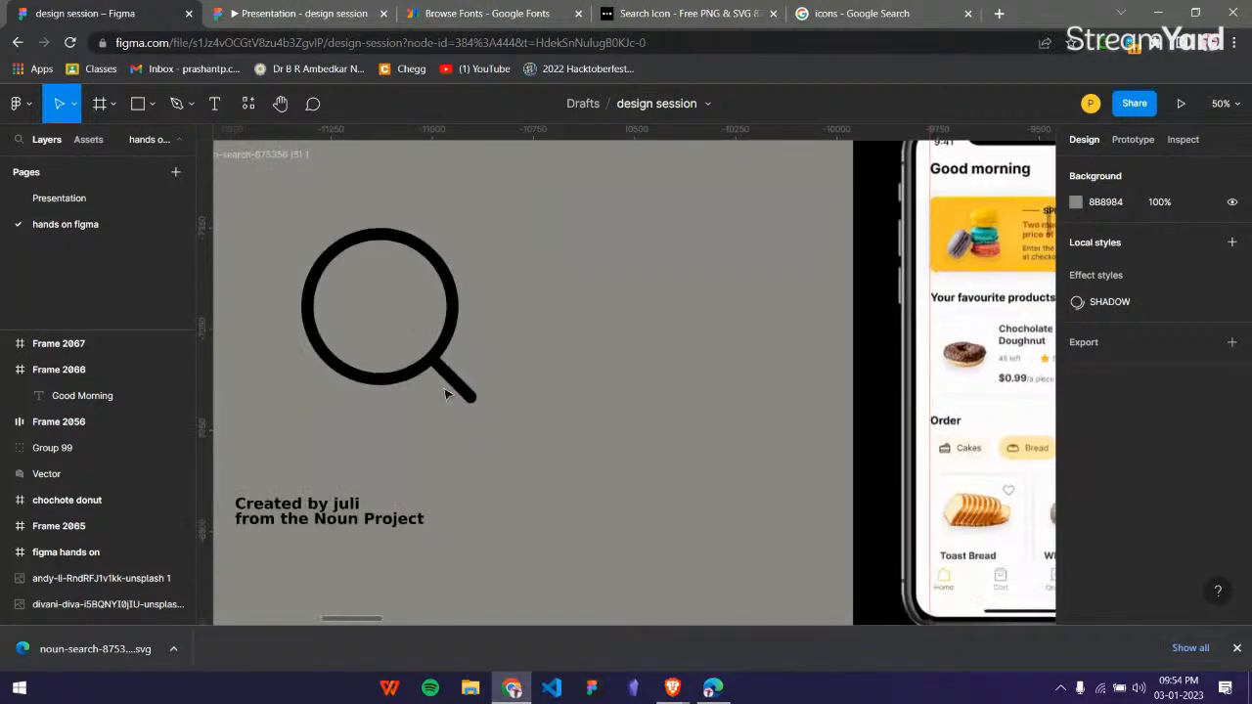
pyautogui.click(445, 393)
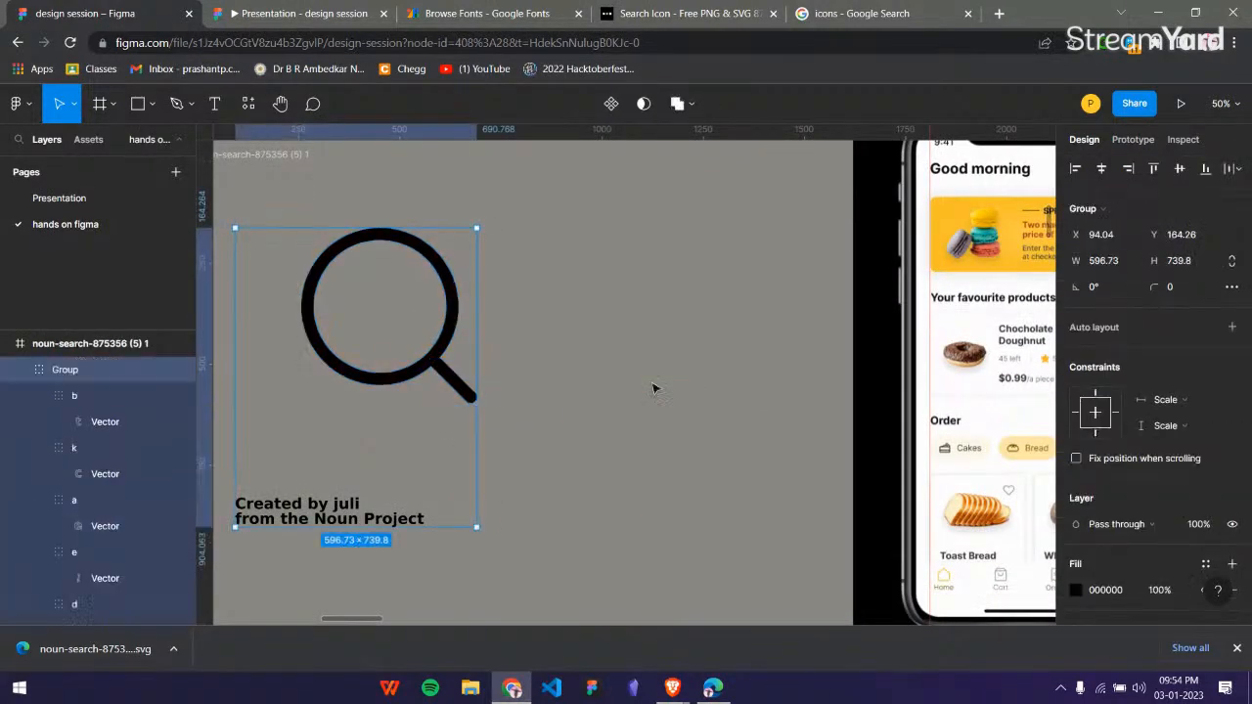
pyautogui.doubleClick(426, 369)
pyautogui.moveTo(424, 370); pyautogui.dragTo(619, 378)
pyautogui.click(283, 155)
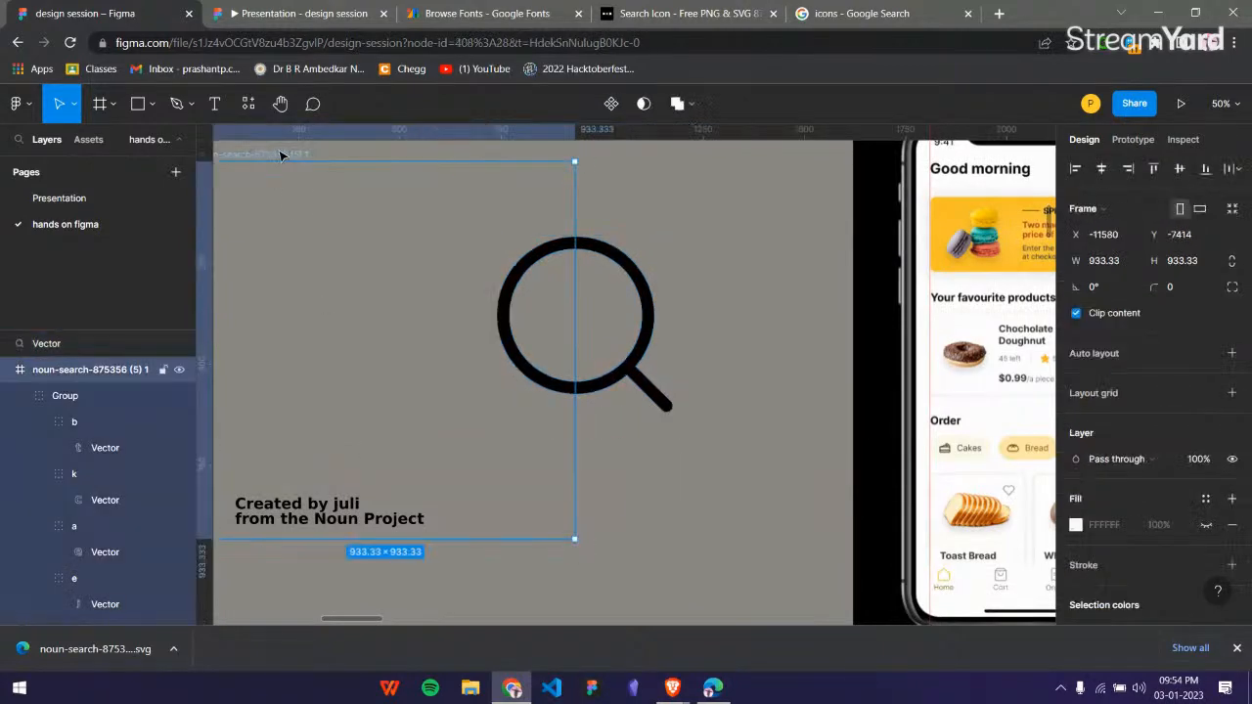
pyautogui.scroll(-5, 331, 228)
pyautogui.press('Delete')
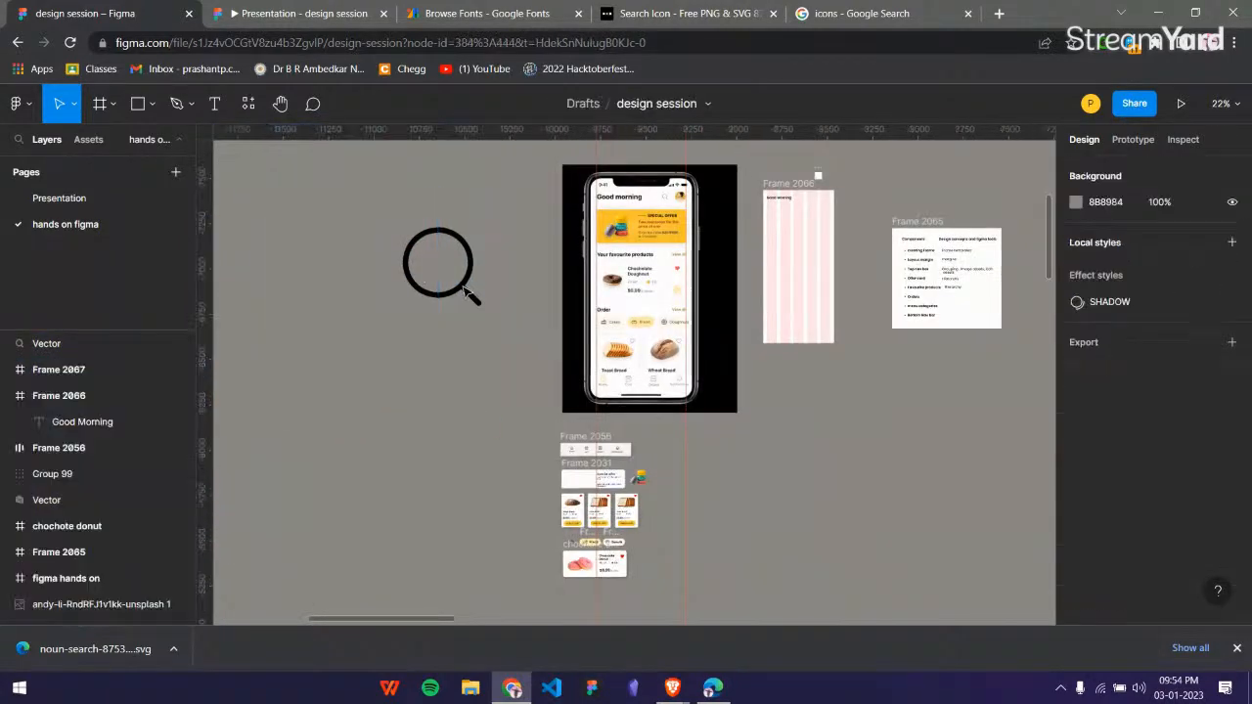
# Scale the magnifier vector down to 84 × 84 and place it below the Good Morning text in Frame 2066.
pyautogui.click(472, 301)
pyautogui.moveTo(483, 309); pyautogui.dragTo(415, 233)
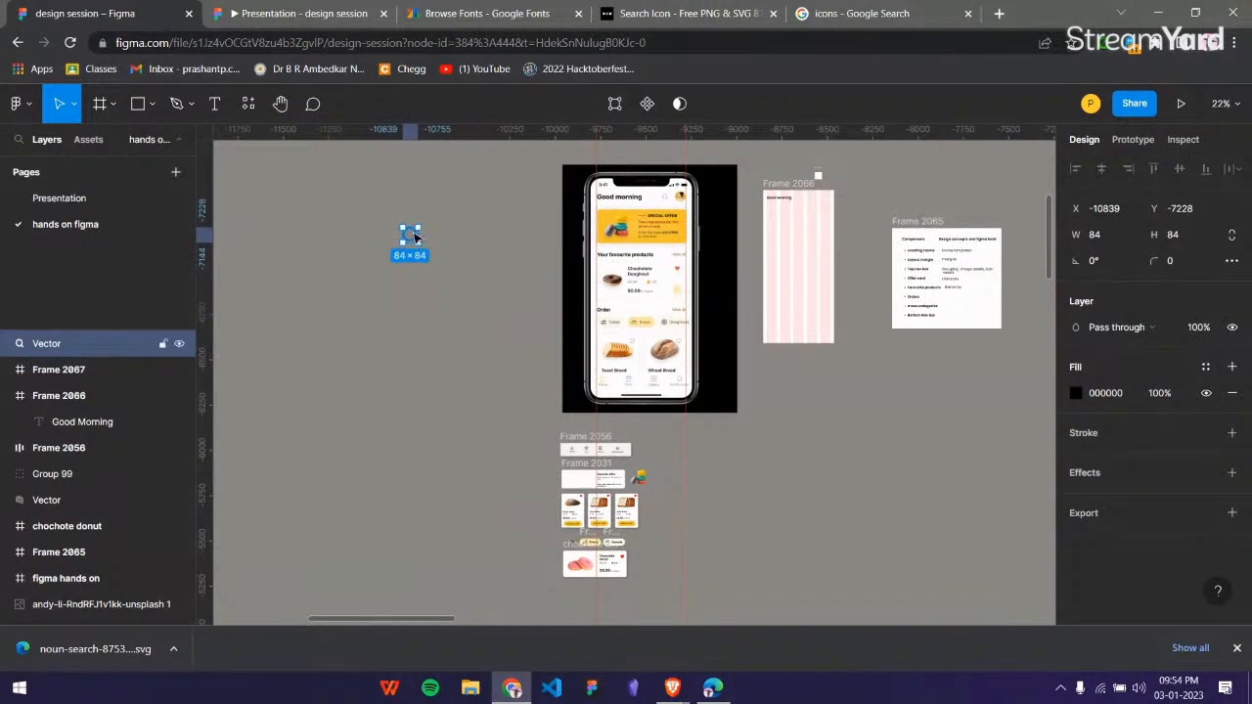
pyautogui.doubleClick(411, 236)
pyautogui.press('Escape')
pyautogui.moveTo(409, 237); pyautogui.dragTo(772, 217)
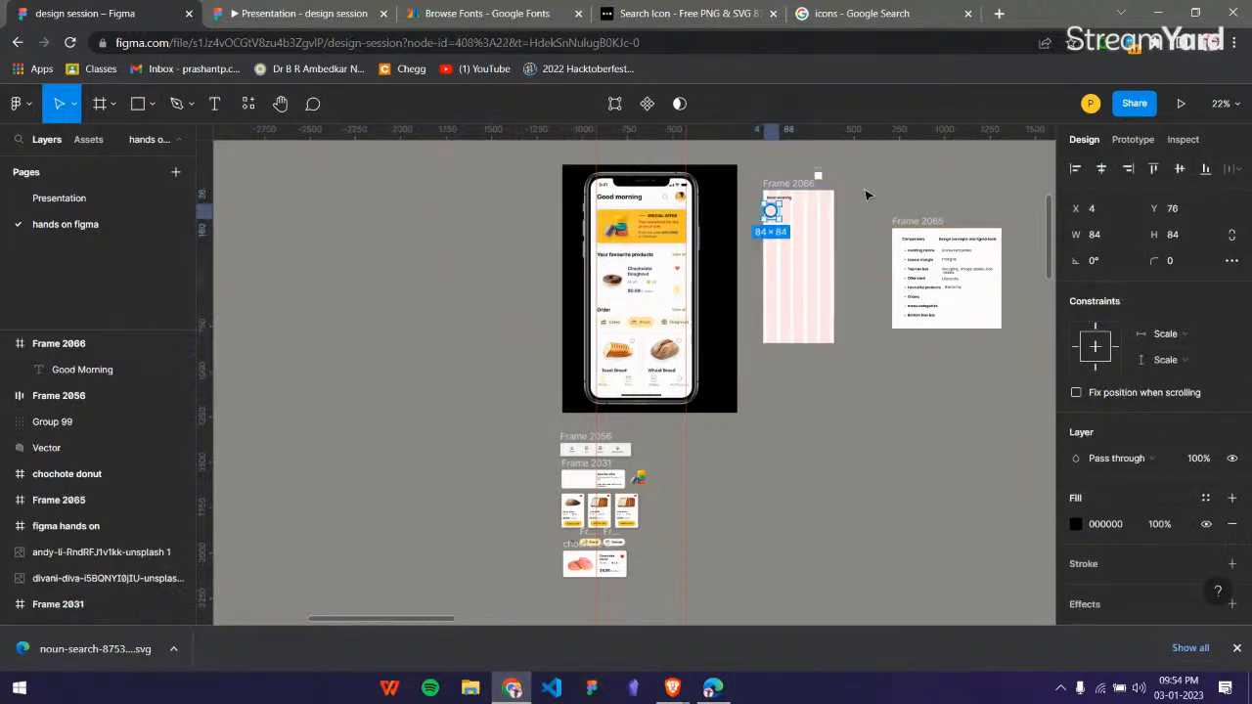
# Scale the magnifier down to 45 × 45 and move it out of Frame 2066 onto the empty canvas beside it.
pyautogui.scroll(6, 861, 195)
pyautogui.scroll(3, 631, 241)
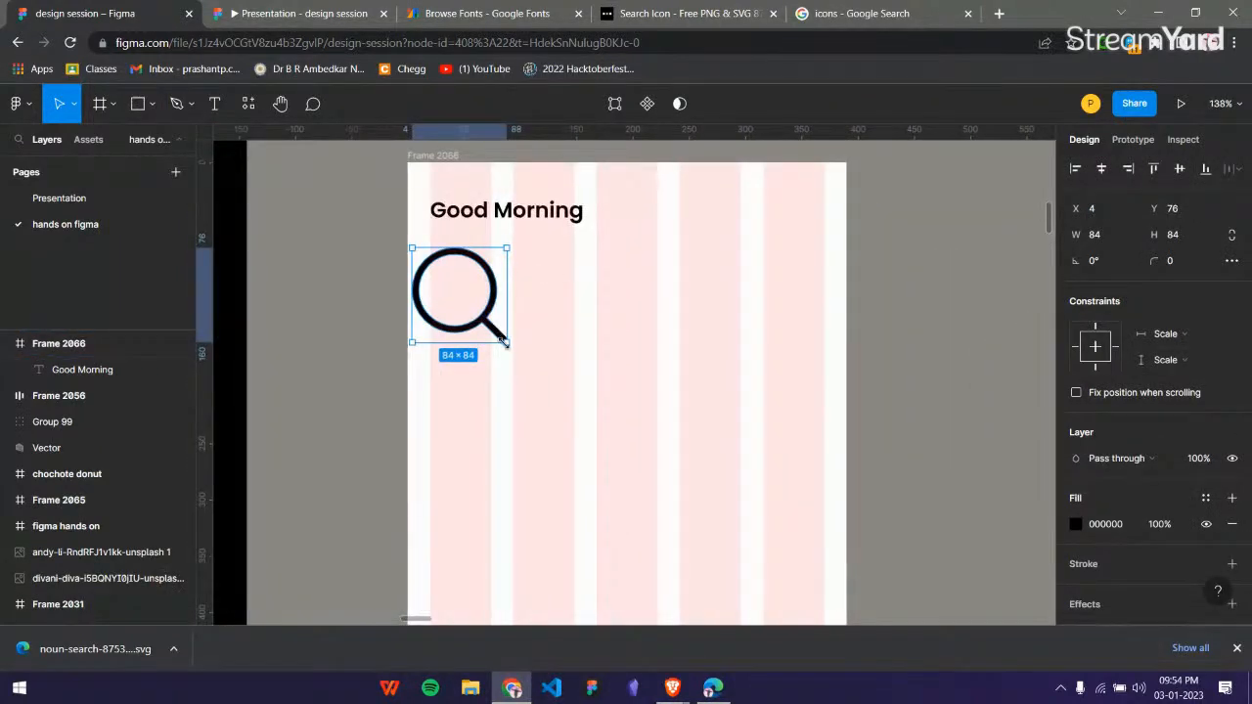
pyautogui.moveTo(506, 343); pyautogui.dragTo(689, 259)
pyautogui.scroll(1, 830, 274)
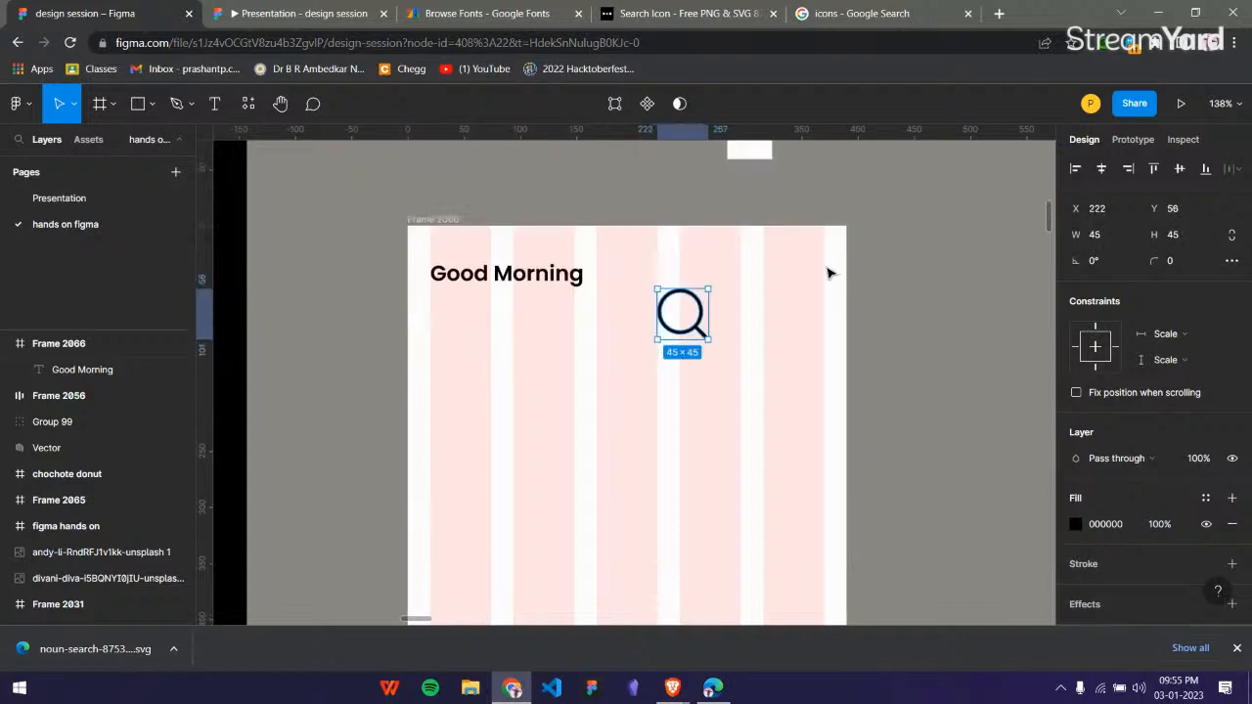
pyautogui.moveTo(682, 323); pyautogui.dragTo(936, 274)
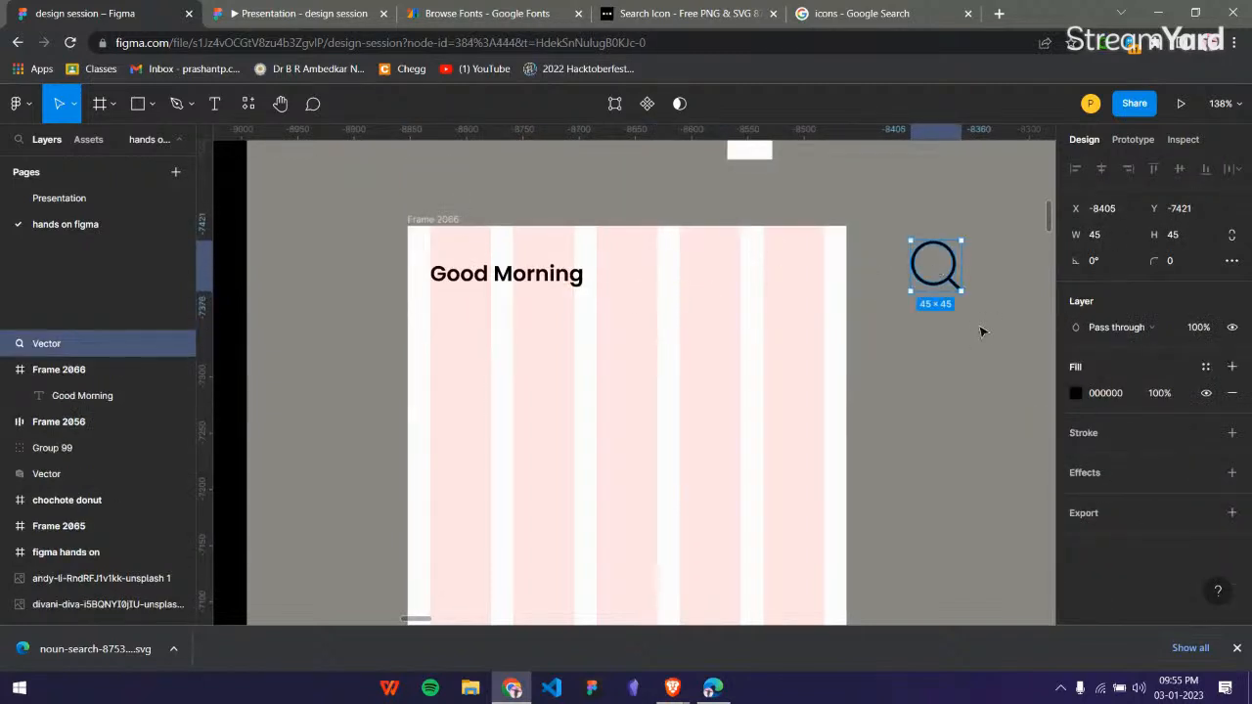
# Scale the magnifier vector down to 16 × 16.
pyautogui.hscroll(3, 939, 312)
pyautogui.scroll(5, 880, 279)
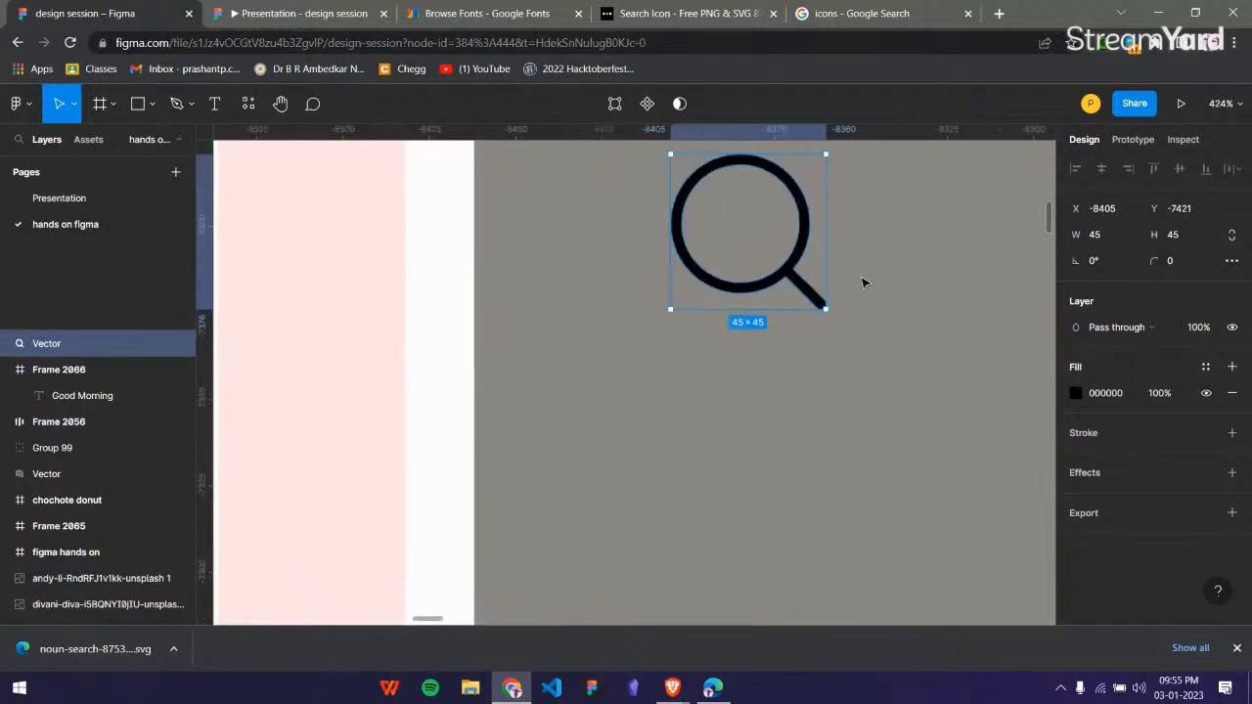
pyautogui.scroll(3, 856, 392)
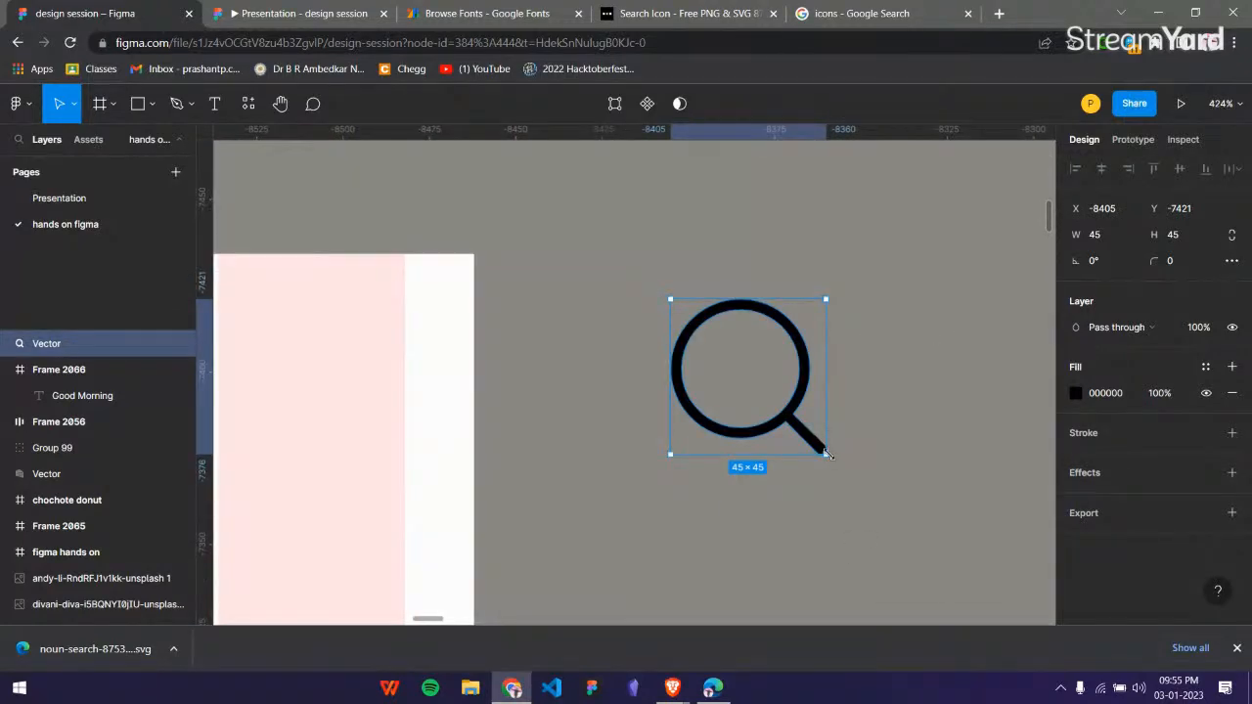
pyautogui.moveTo(825, 454); pyautogui.dragTo(725, 351)
pyautogui.click(784, 338)
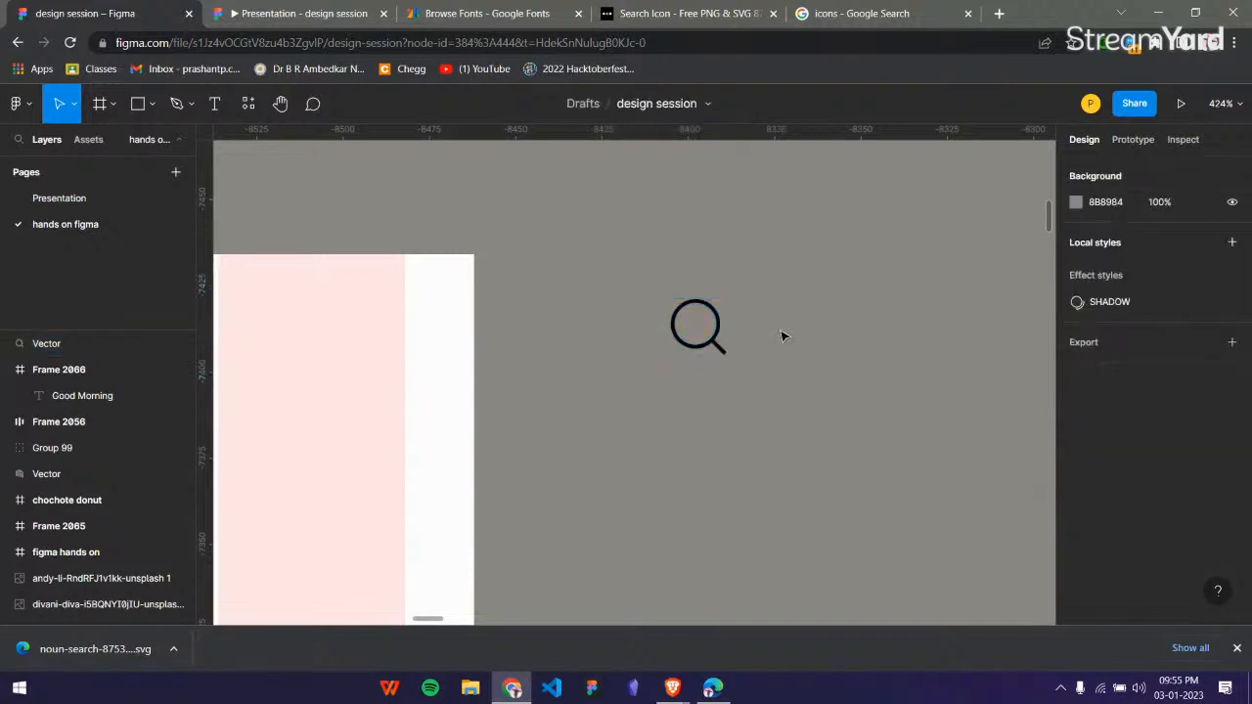
# Move the magnifier into the small 40 × 40 Frame 2067 and center it horizontally and vertically.
pyautogui.scroll(-2, 750, 327)
pyautogui.scroll(-3, 750, 328)
pyautogui.scroll(2, 746, 327)
pyautogui.click(720, 481)
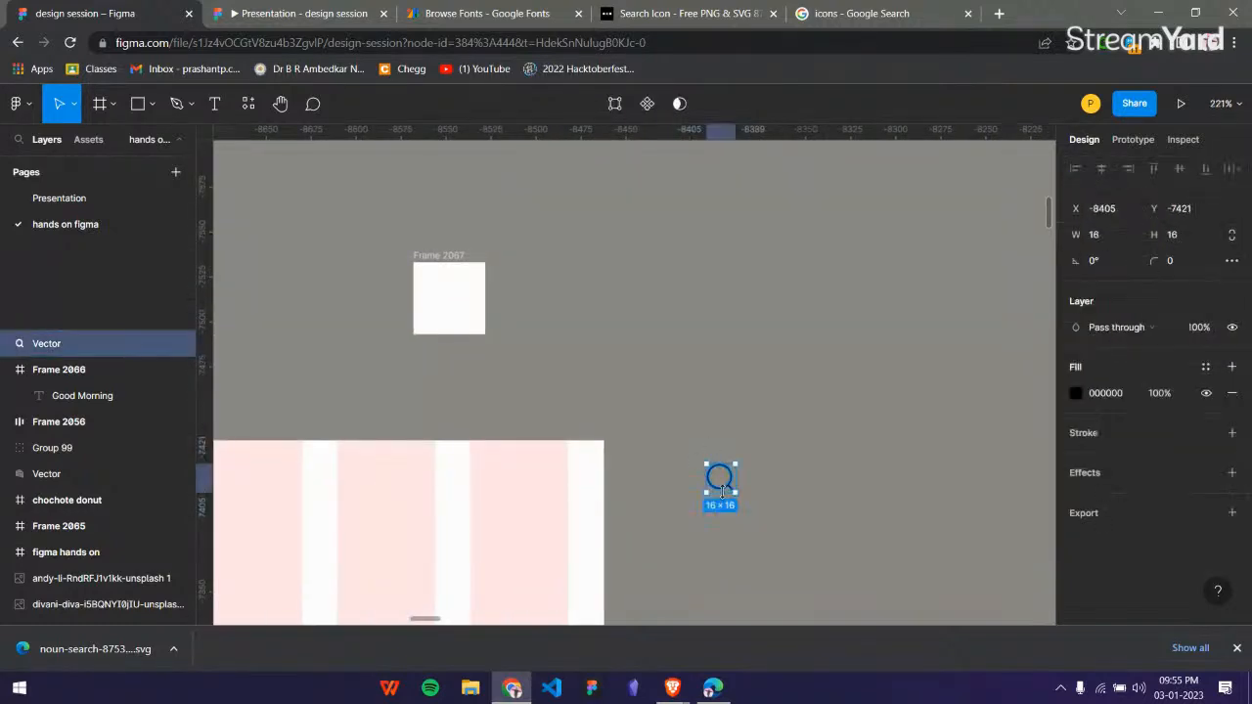
pyautogui.moveTo(726, 485); pyautogui.dragTo(497, 340)
pyautogui.scroll(3, 447, 310)
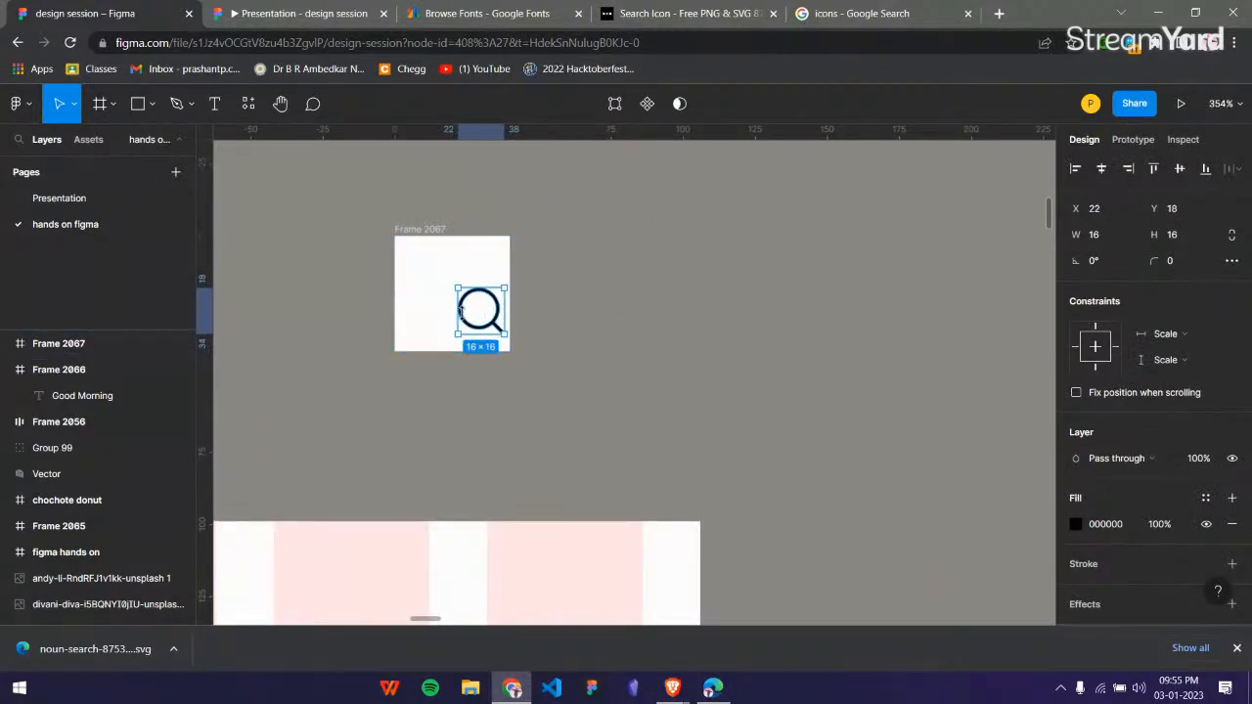
pyautogui.click(1101, 170)
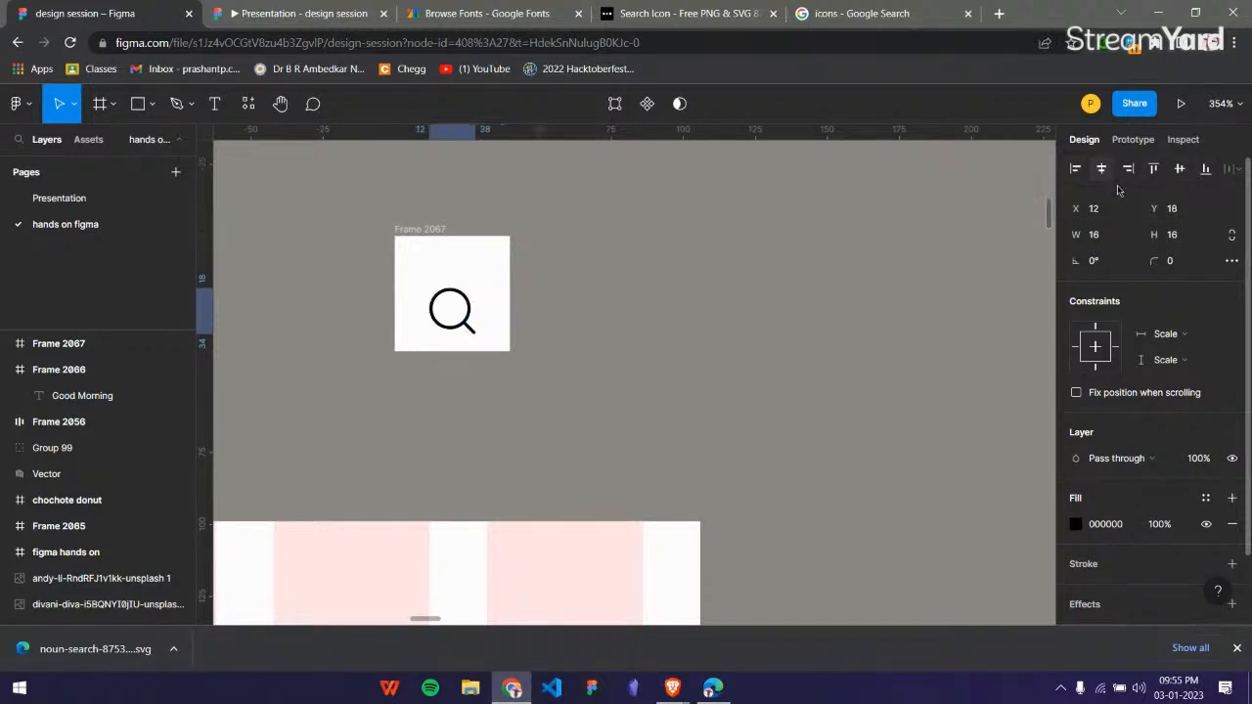
pyautogui.click(1179, 170)
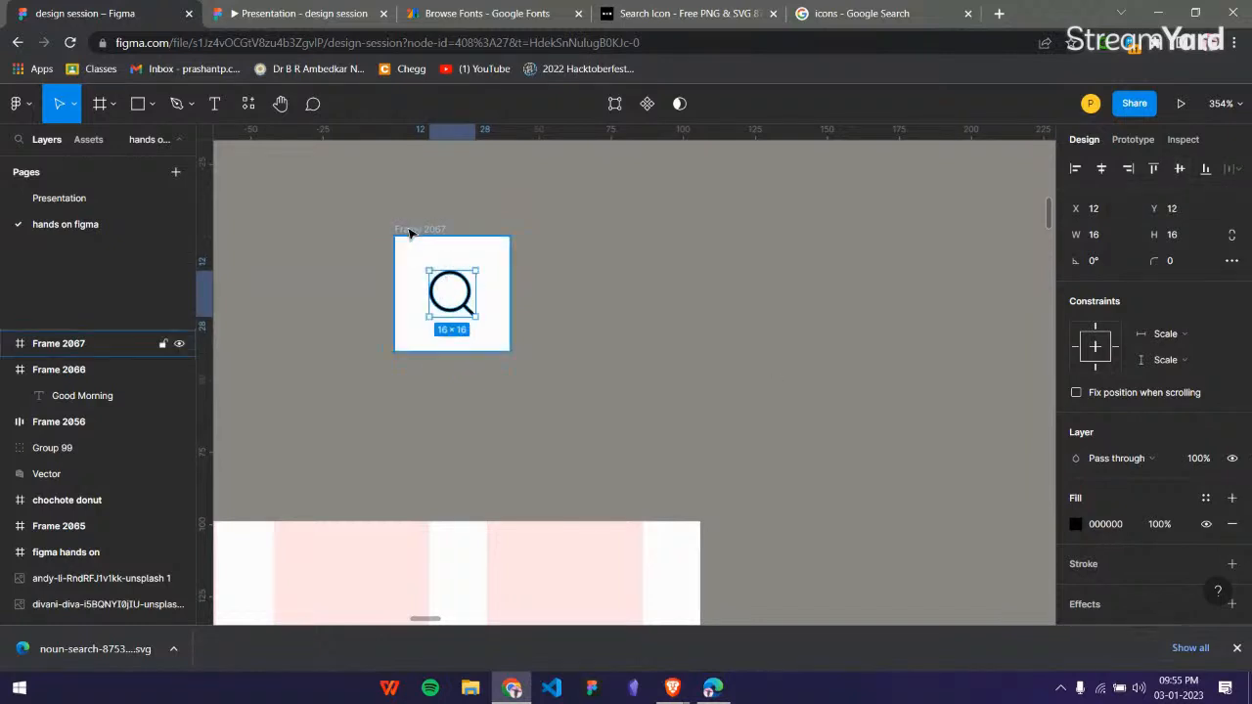
# Compare the icon frame with the mockup's round search button and set the frame's corner radius to 23.
pyautogui.click(500, 269)
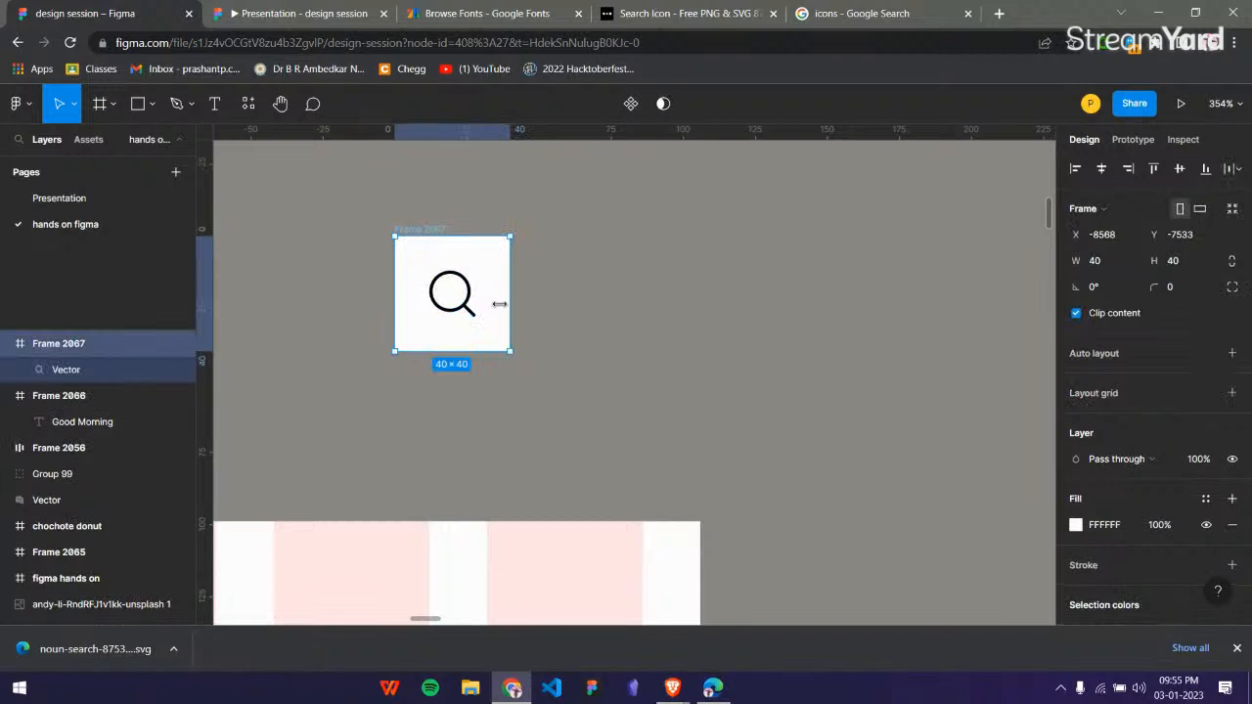
pyautogui.scroll(-3, 469, 329)
pyautogui.hscroll(-9, 474, 332)
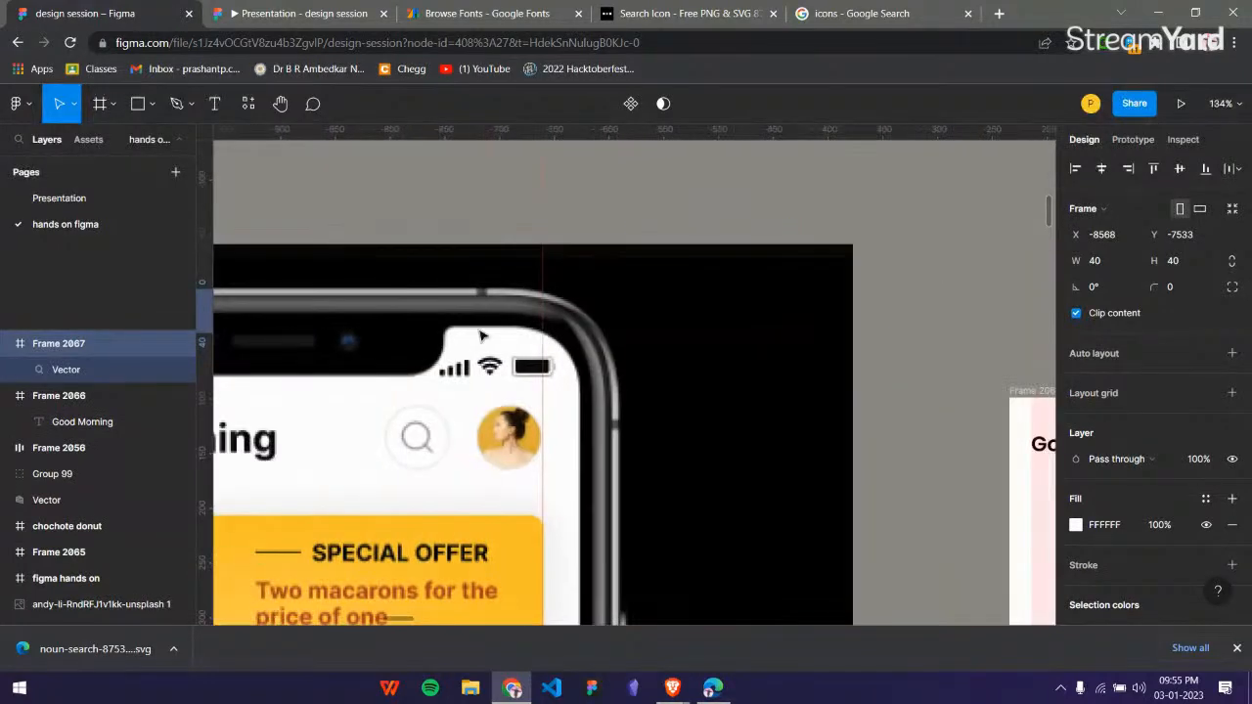
pyautogui.hscroll(10, 501, 446)
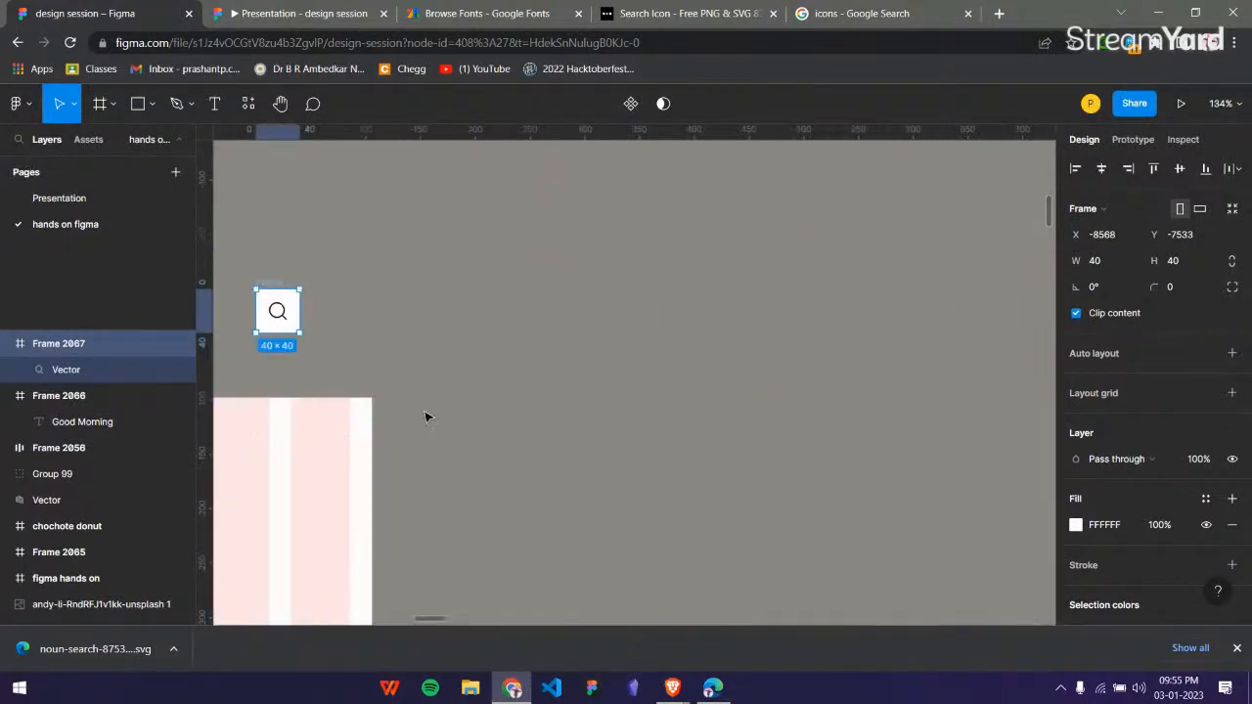
pyautogui.hscroll(-8, 804, 366)
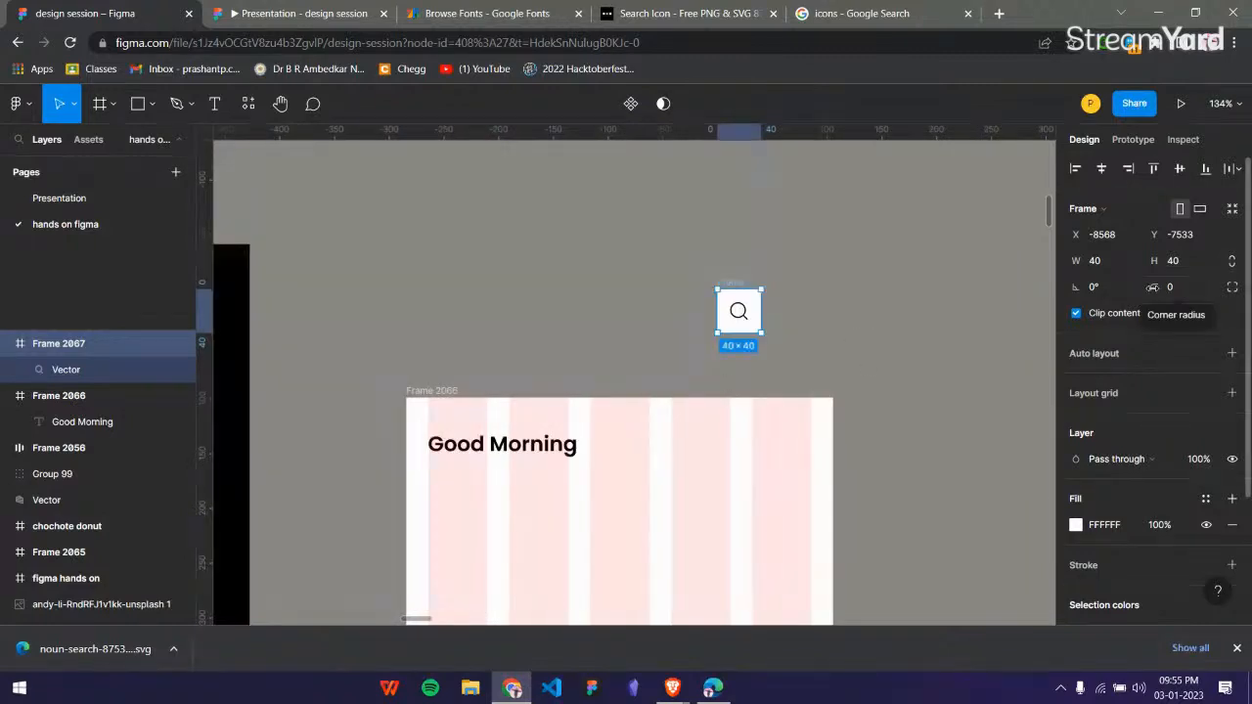
pyautogui.moveTo(1153, 286); pyautogui.dragTo(1178, 286)
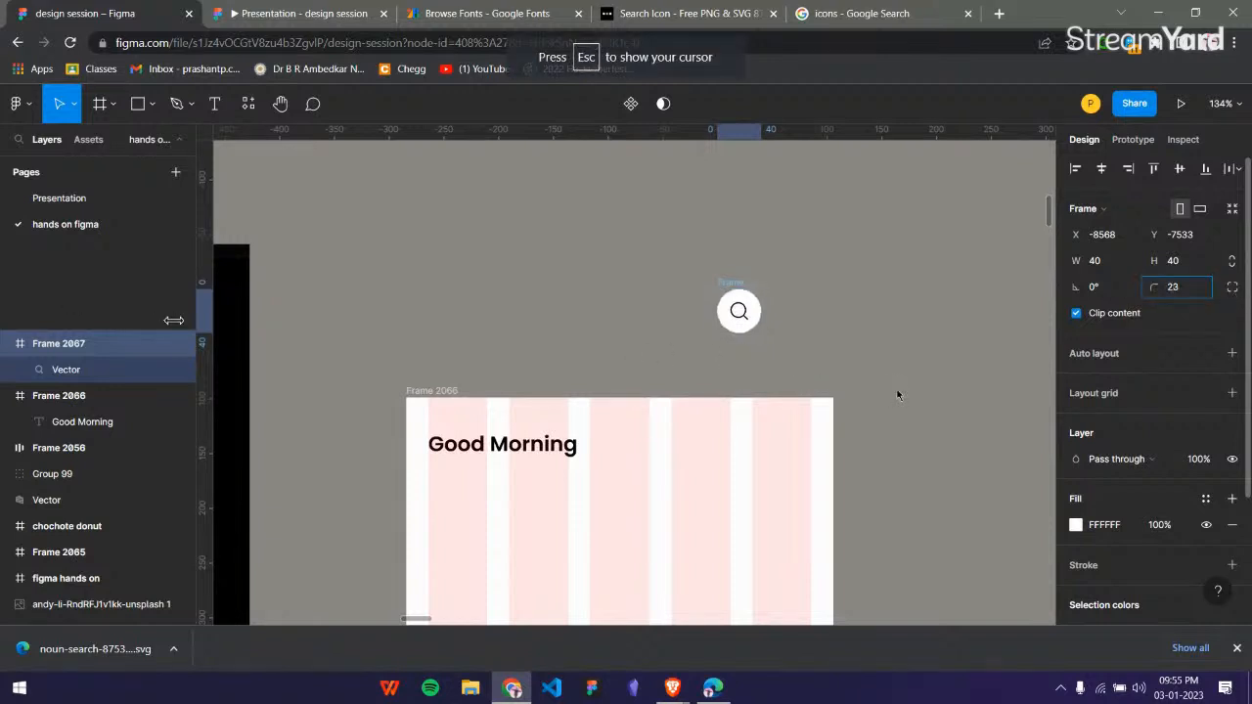
# Increase the search icon frame's corner radius to 33.
pyautogui.moveTo(173, 320); pyautogui.dragTo(340, 347)
pyautogui.click(892, 328)
pyautogui.scroll(2, 743, 320)
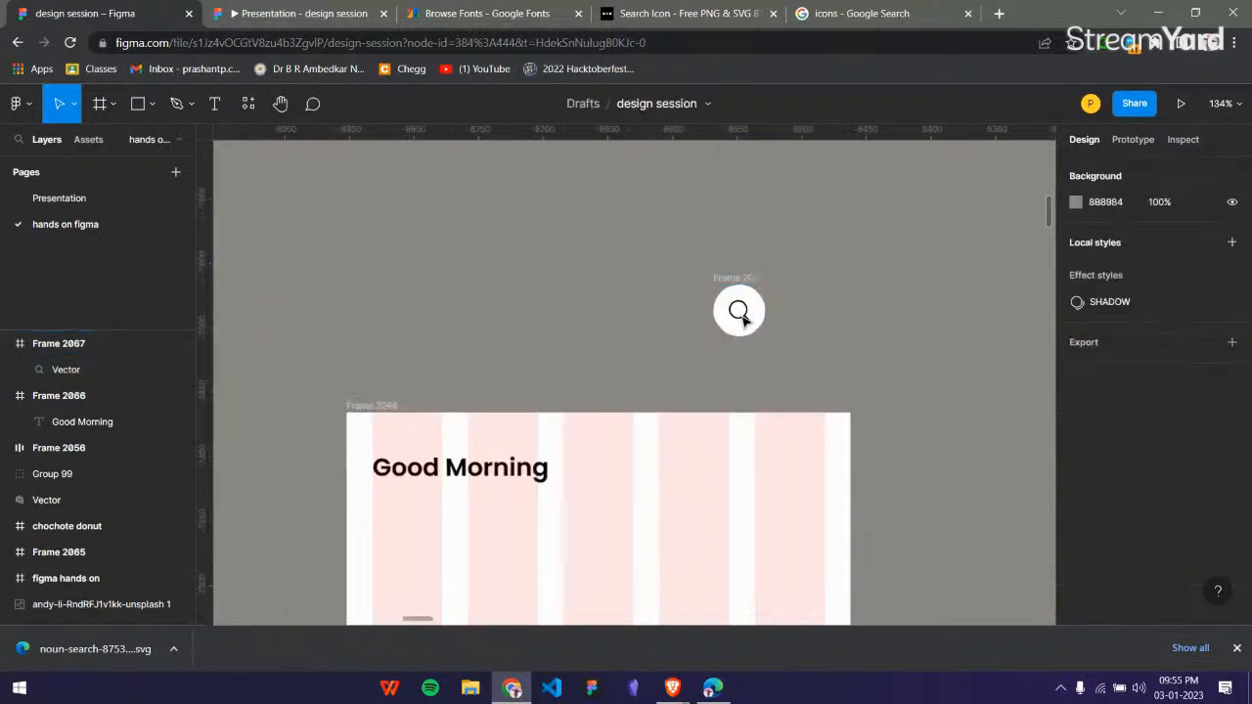
pyautogui.scroll(2, 742, 318)
# Move the round search icon frame closer to Frame 2066 and add a black 1 px inside stroke.
pyautogui.click(739, 310)
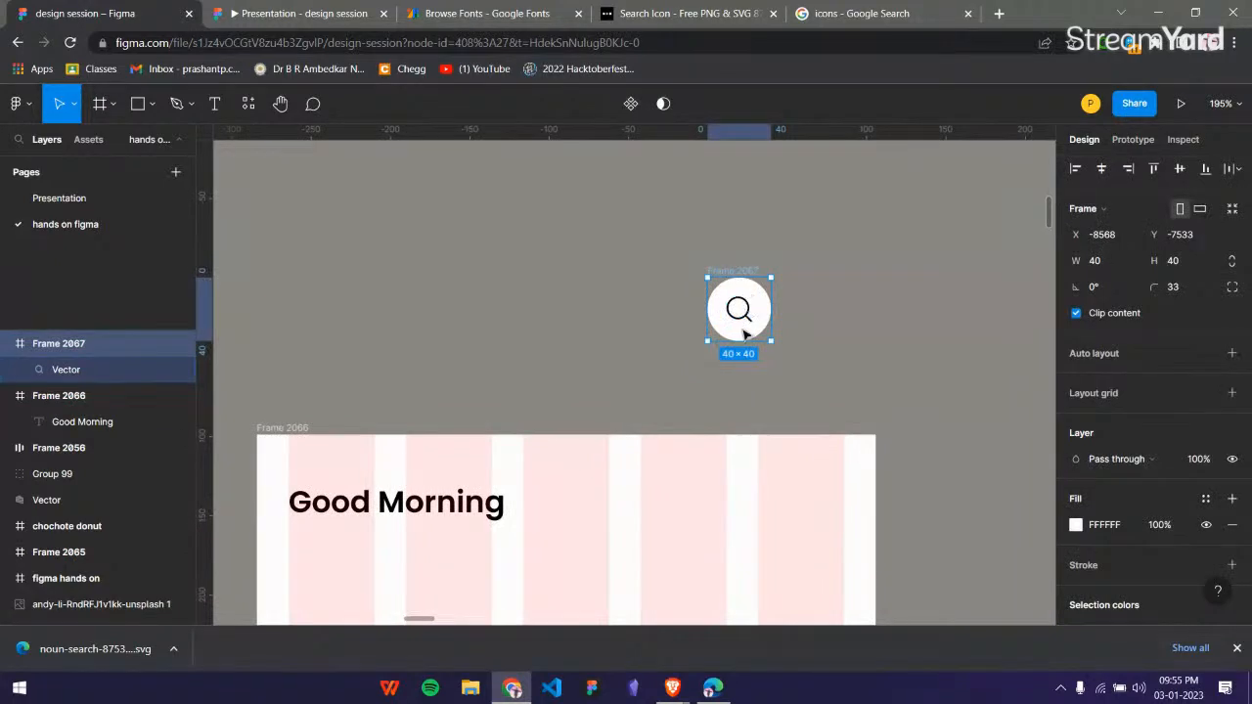
pyautogui.moveTo(744, 334); pyautogui.dragTo(723, 392)
pyautogui.scroll(-3, 1193, 460)
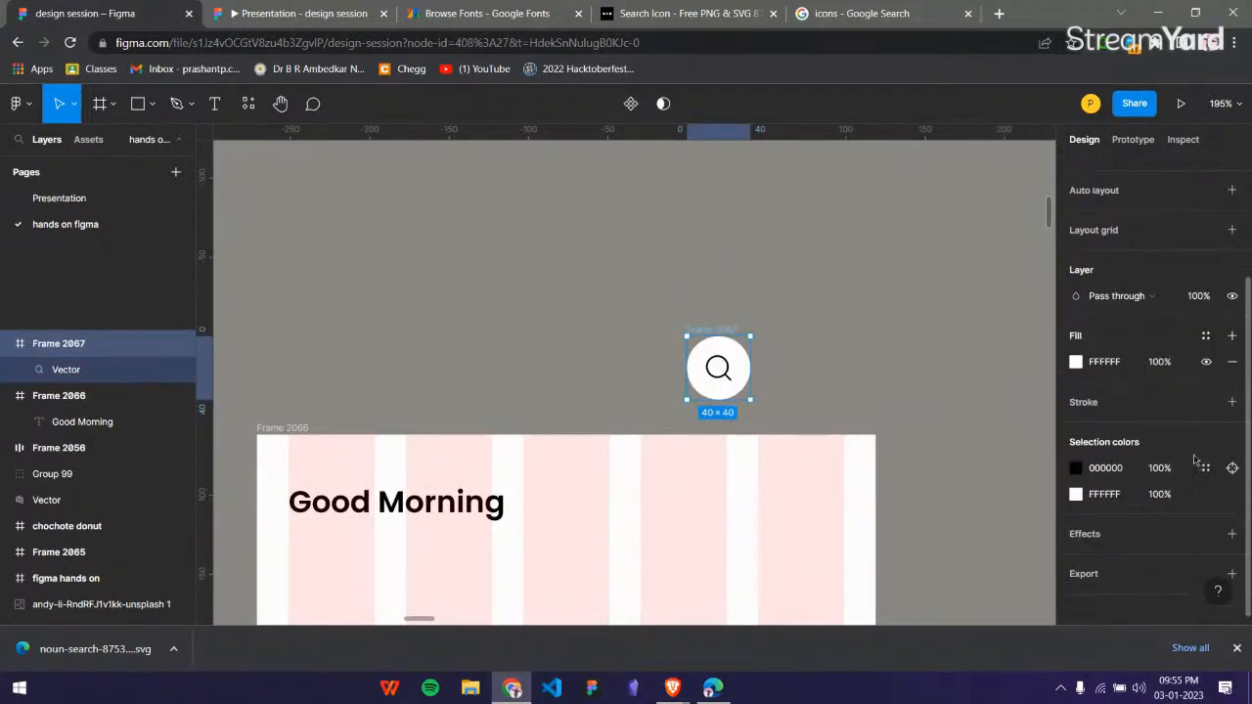
pyautogui.click(1231, 403)
# Place the search button in the upper area of Frame 2066, beside the greeting, and scale it down to 28 × 28.
pyautogui.moveTo(719, 337); pyautogui.dragTo(728, 441)
pyautogui.hotkey('ctrl', 'z')
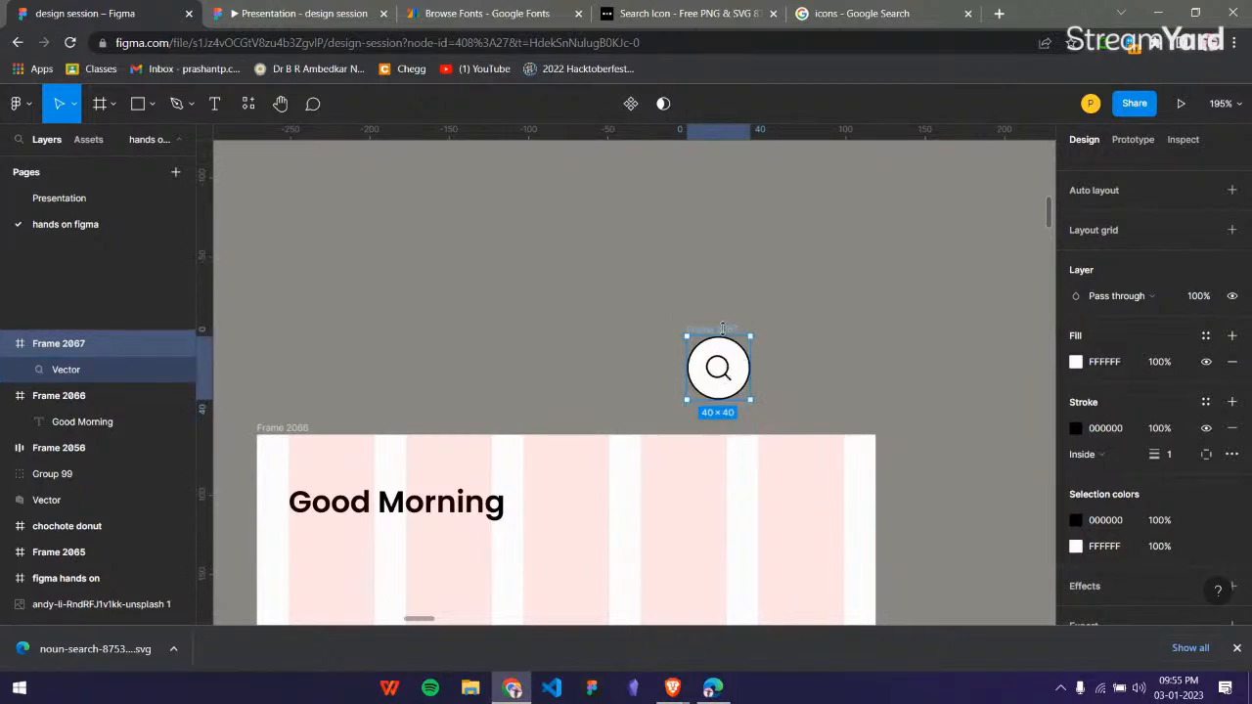
pyautogui.moveTo(722, 329); pyautogui.dragTo(750, 464)
pyautogui.scroll(3, 773, 528)
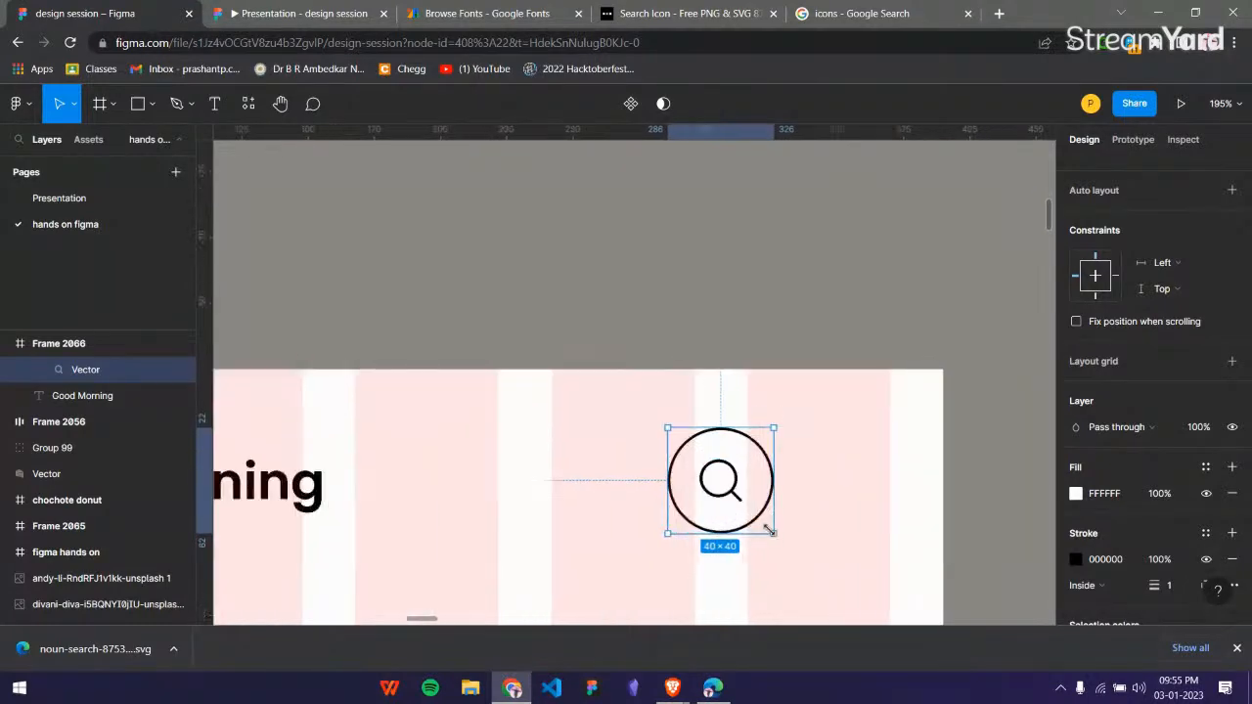
pyautogui.moveTo(770, 532); pyautogui.dragTo(716, 474)
pyautogui.hotkey('ctrl', 'alt', 'g')
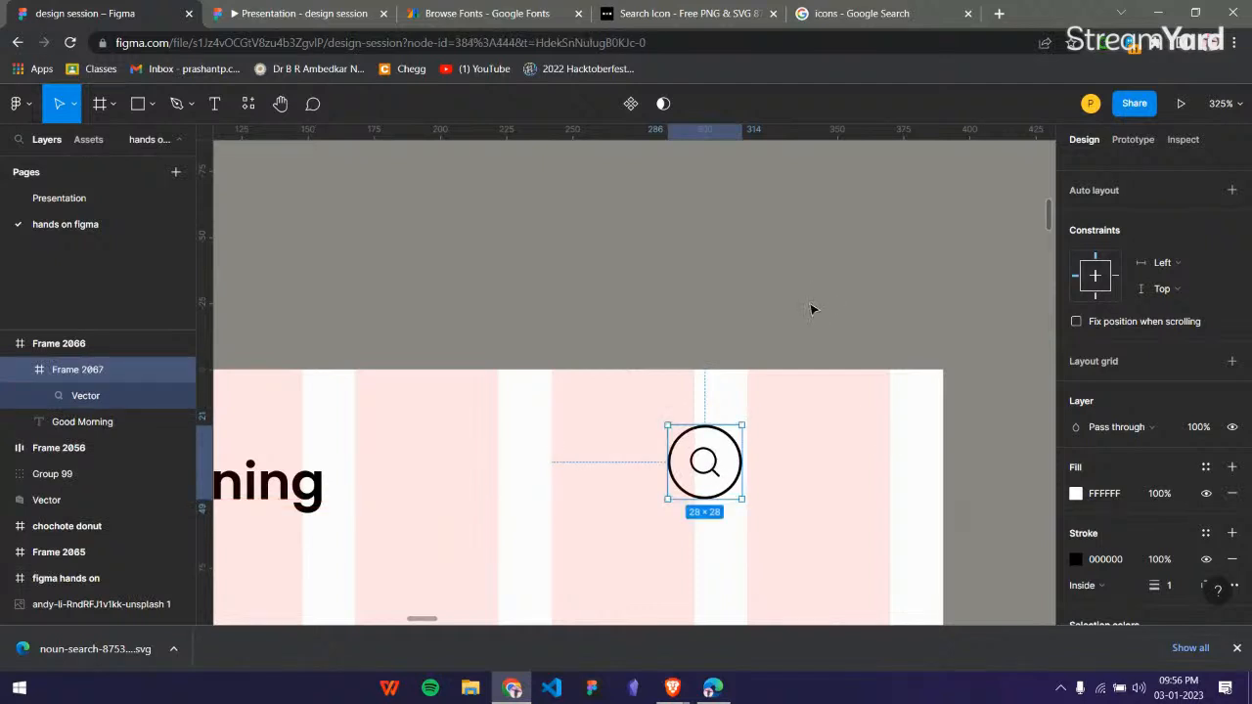
# Compare the search button in Frame 2066 with the mockup's top bar and its round profile picture.
pyautogui.click(812, 309)
pyautogui.scroll(-5, 812, 309)
pyautogui.hscroll(-6, 812, 309)
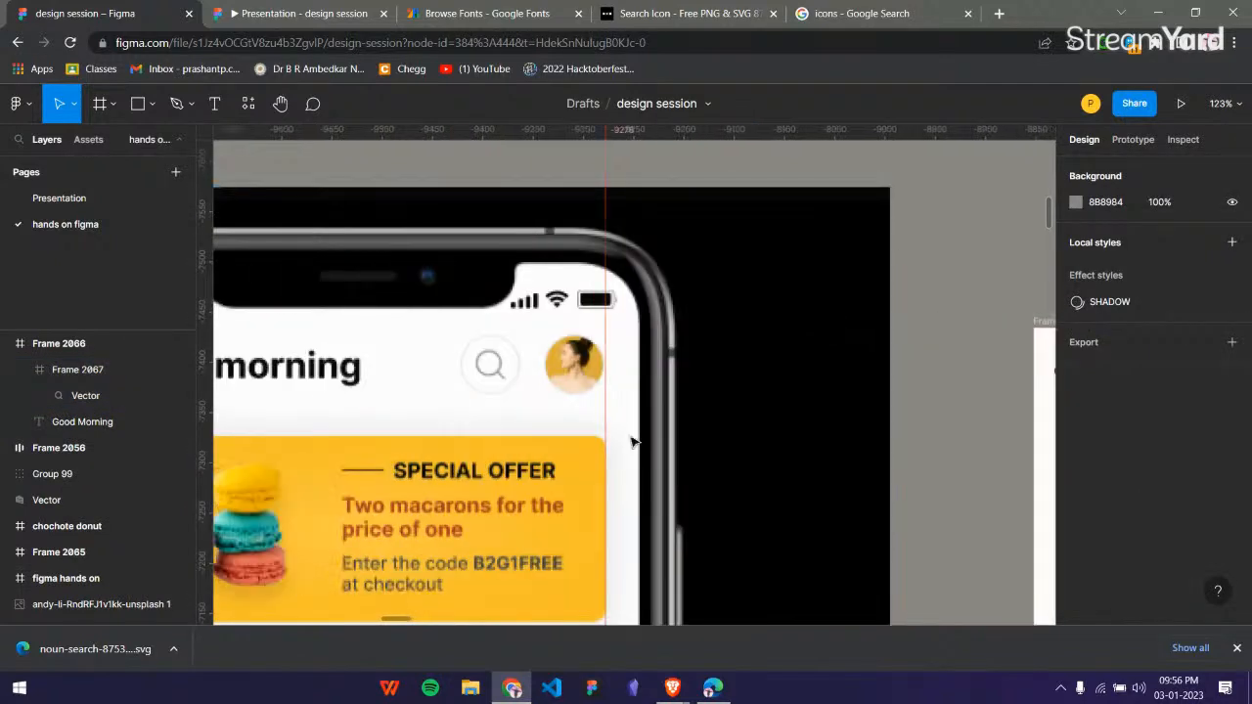
pyautogui.hscroll(8, 536, 349)
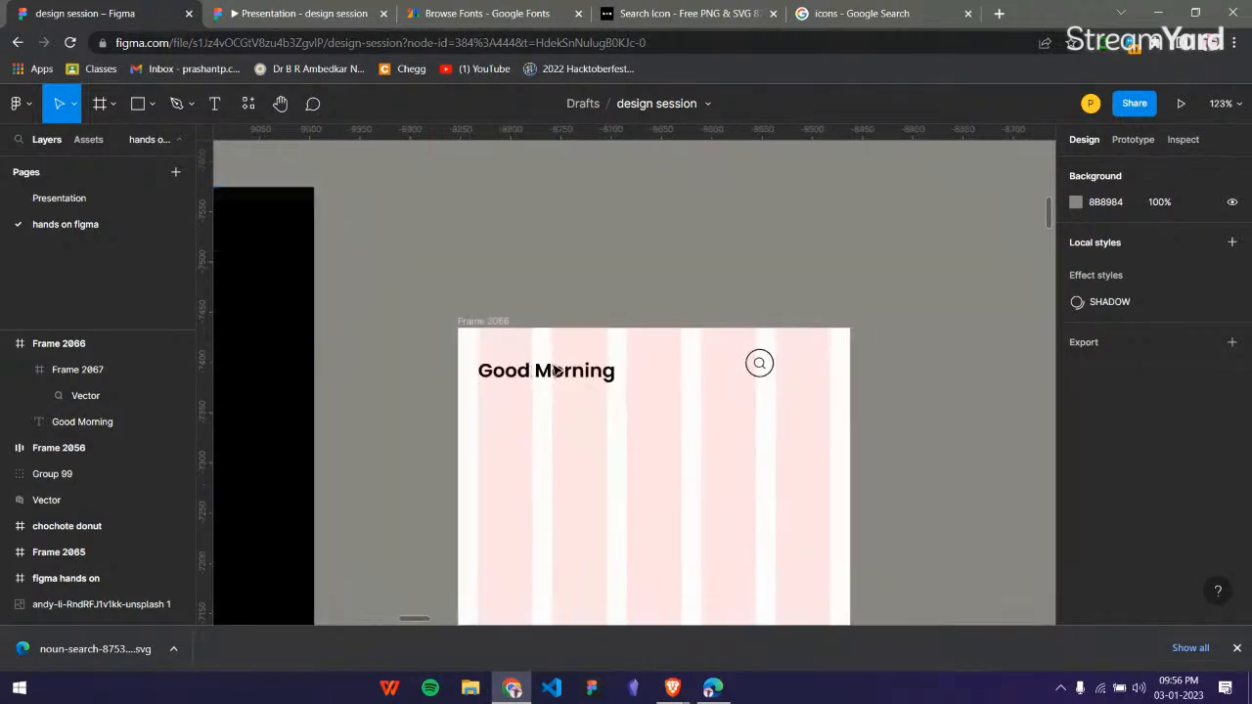
pyautogui.click(636, 369)
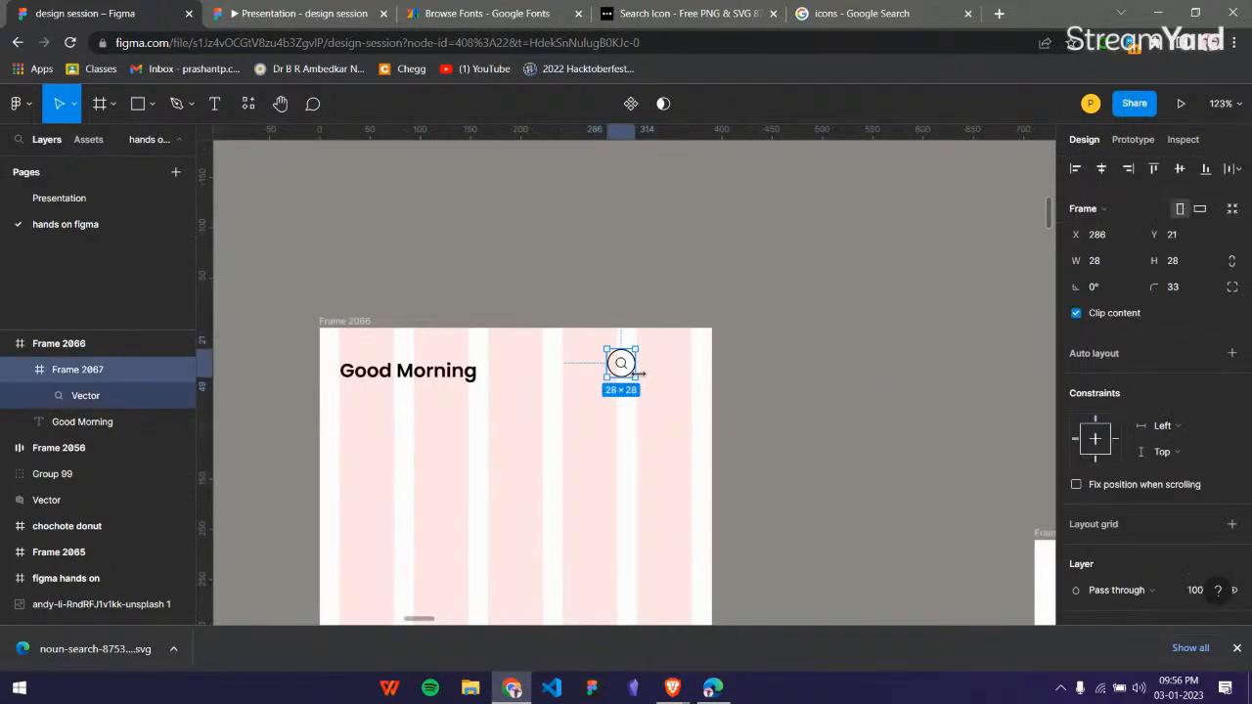
pyautogui.scroll(5, 637, 371)
pyautogui.scroll(-4, 587, 362)
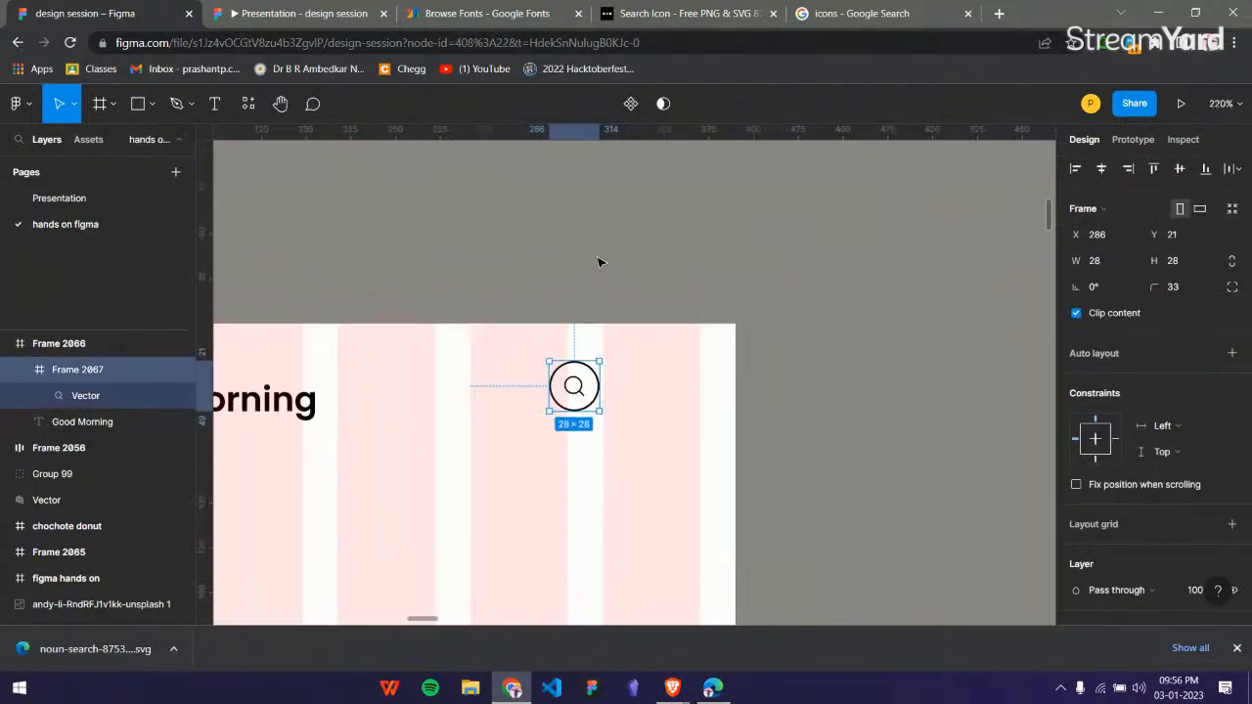
# Draw a 28 × 28 frame on the empty canvas and place it above the last column of Frame 2066.
pyautogui.press('f')
pyautogui.moveTo(559, 244); pyautogui.dragTo(516, 189)
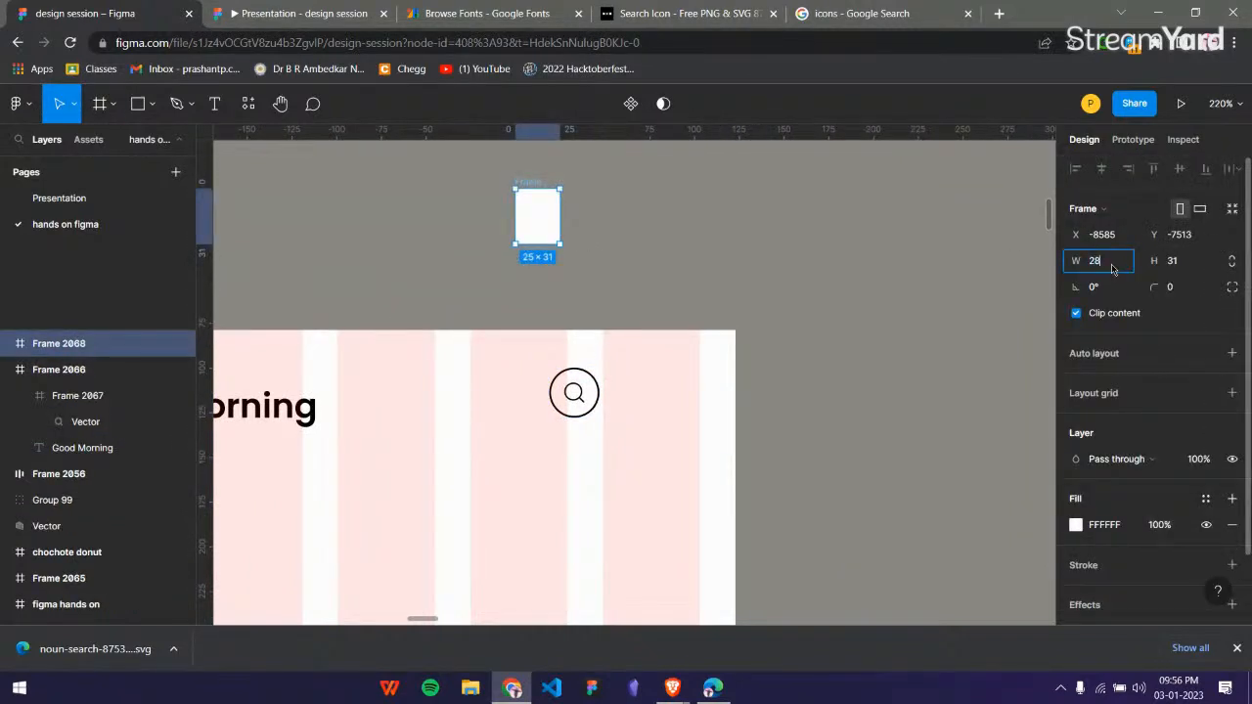
pyautogui.click(1208, 260)
pyautogui.press('Return')
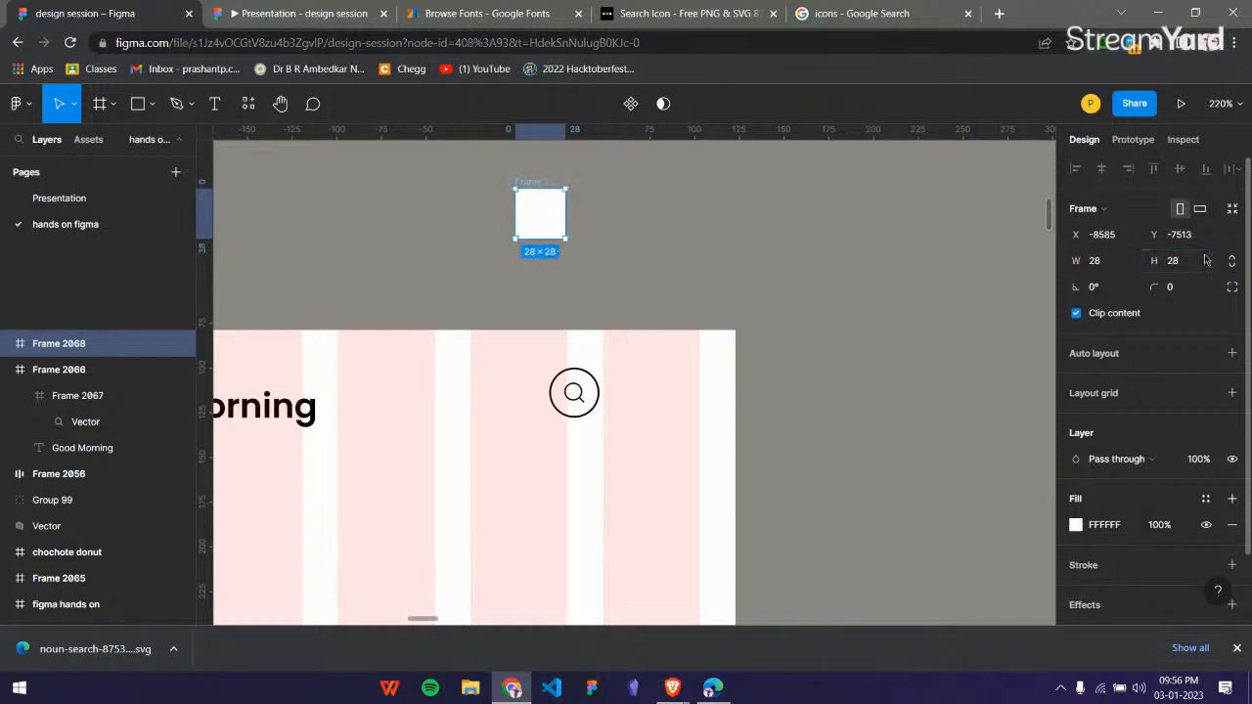
pyautogui.click(622, 242)
pyautogui.moveTo(548, 218); pyautogui.dragTo(678, 257)
pyautogui.click(824, 252)
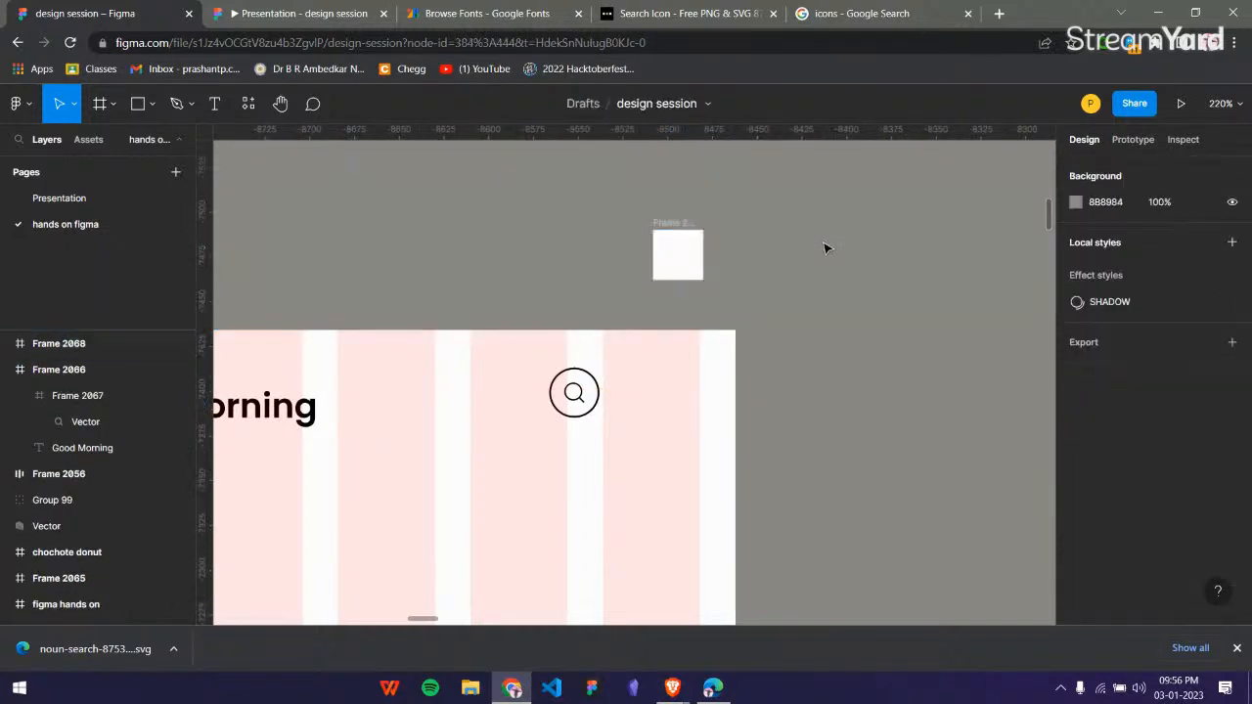
# Open Unsplash in a new browser tab and search its photos for "person".
pyautogui.click(999, 13)
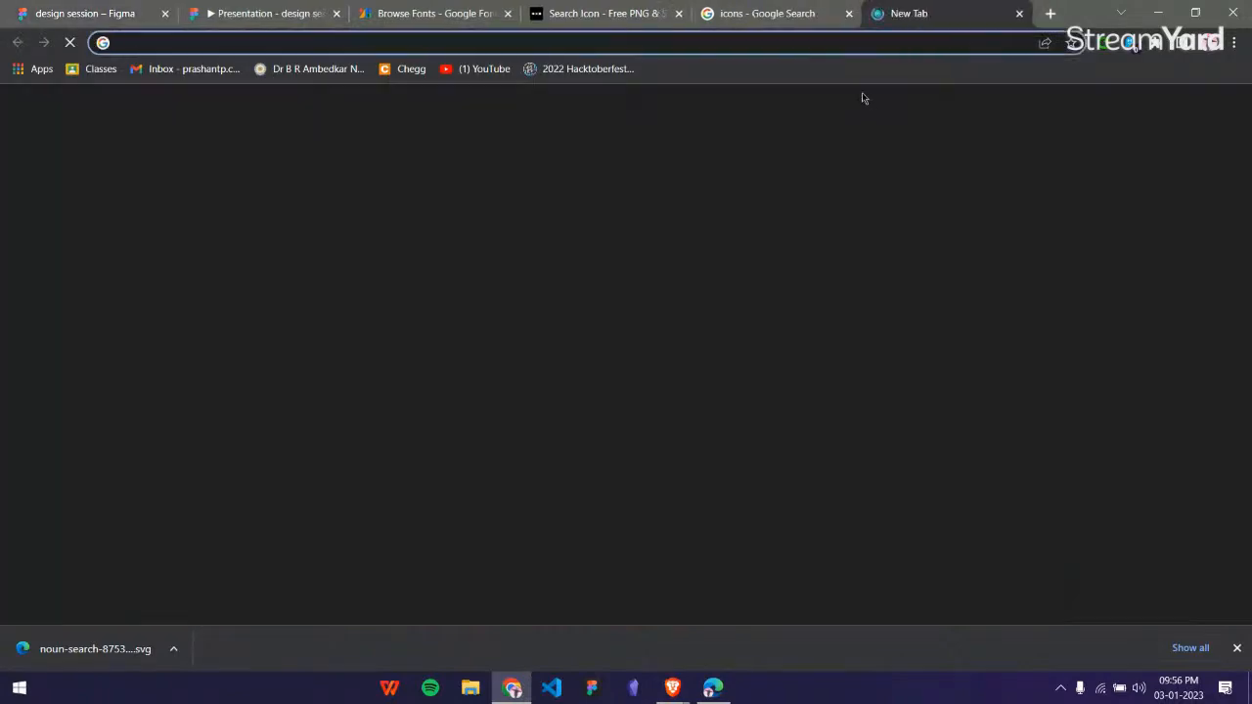
pyautogui.write('unsplash')
pyautogui.press('Return')
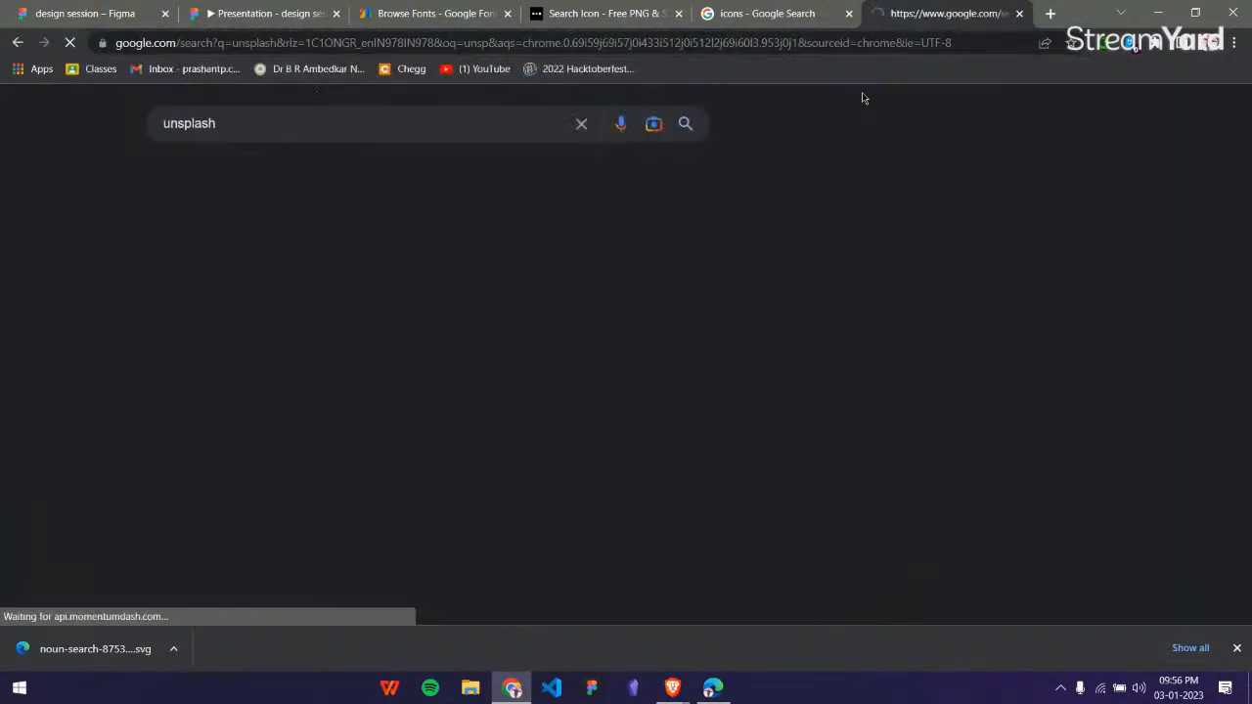
pyautogui.click(439, 264)
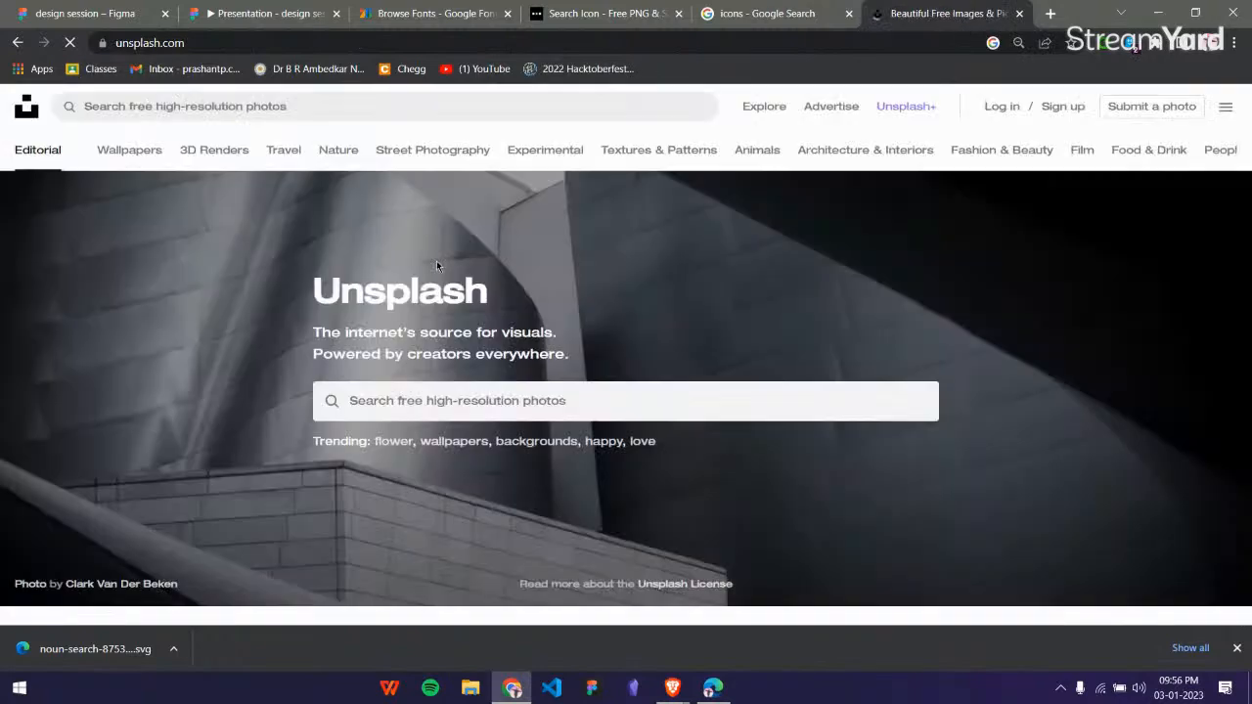
pyautogui.click(483, 106)
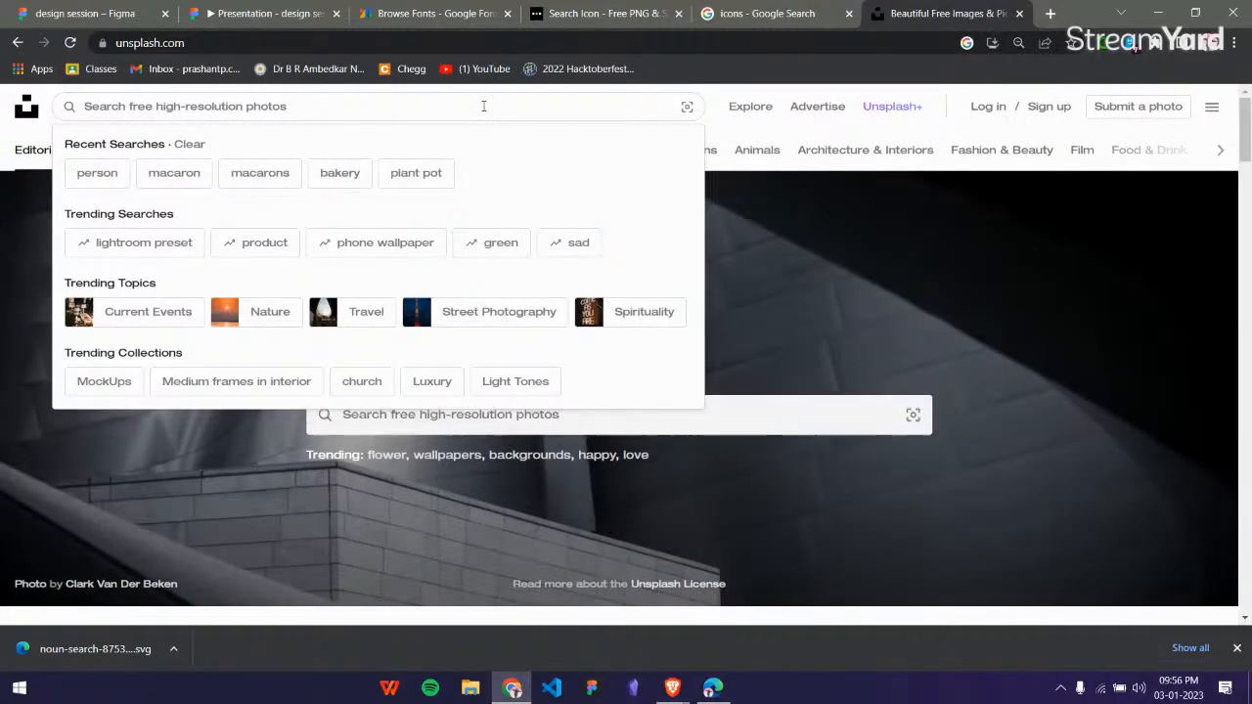
pyautogui.write('pes')
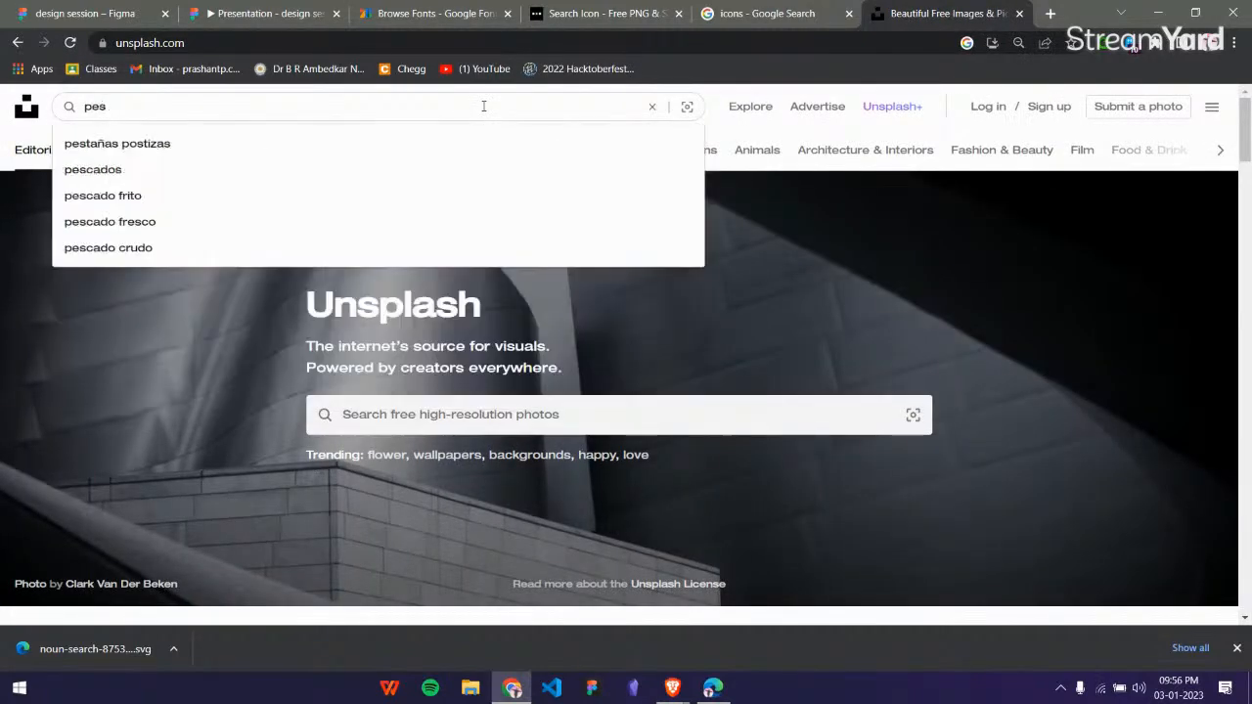
pyautogui.write('son')
pyautogui.press('Return')
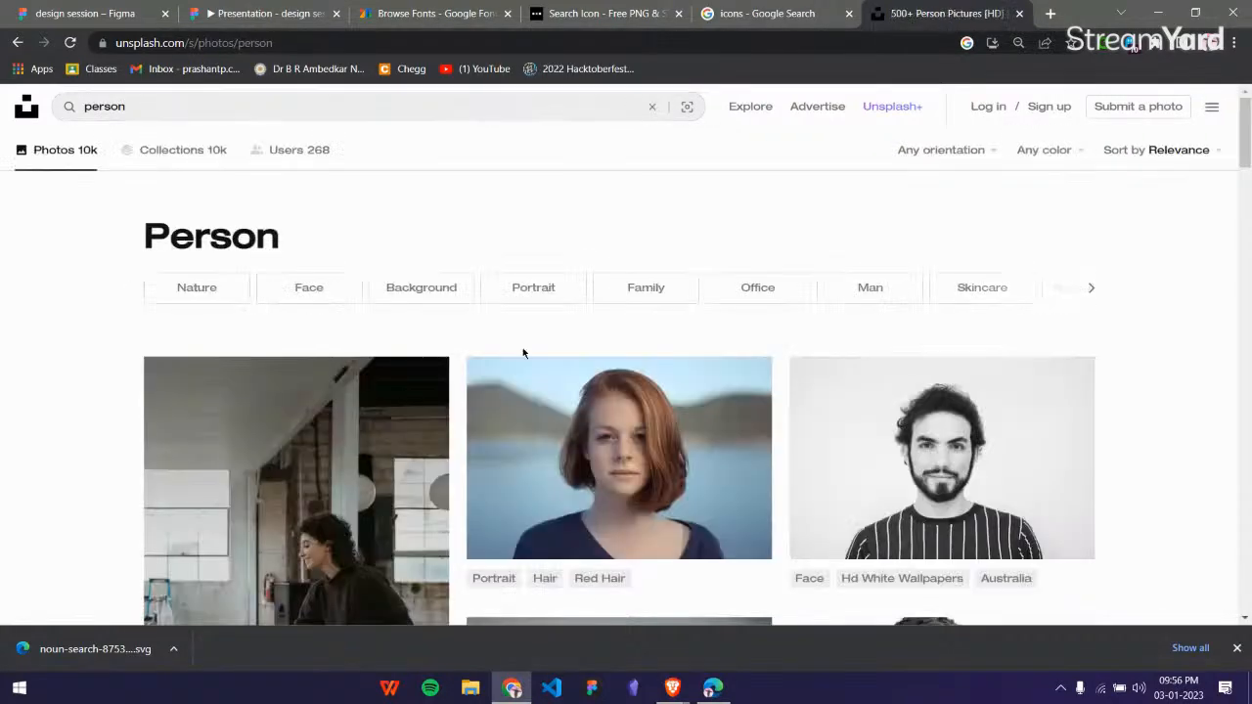
# Open the grayscale portrait of the bearded man in the striped shirt and download it for free.
pyautogui.scroll(-3, 781, 297)
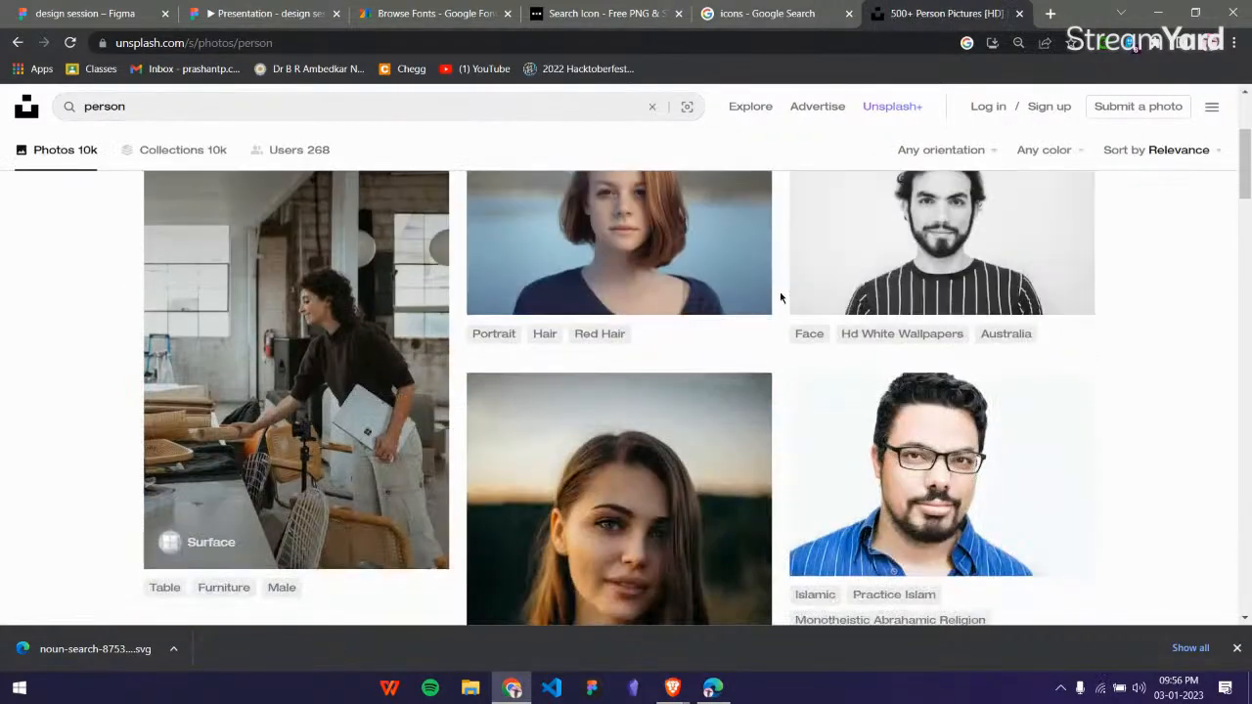
pyautogui.click(876, 196)
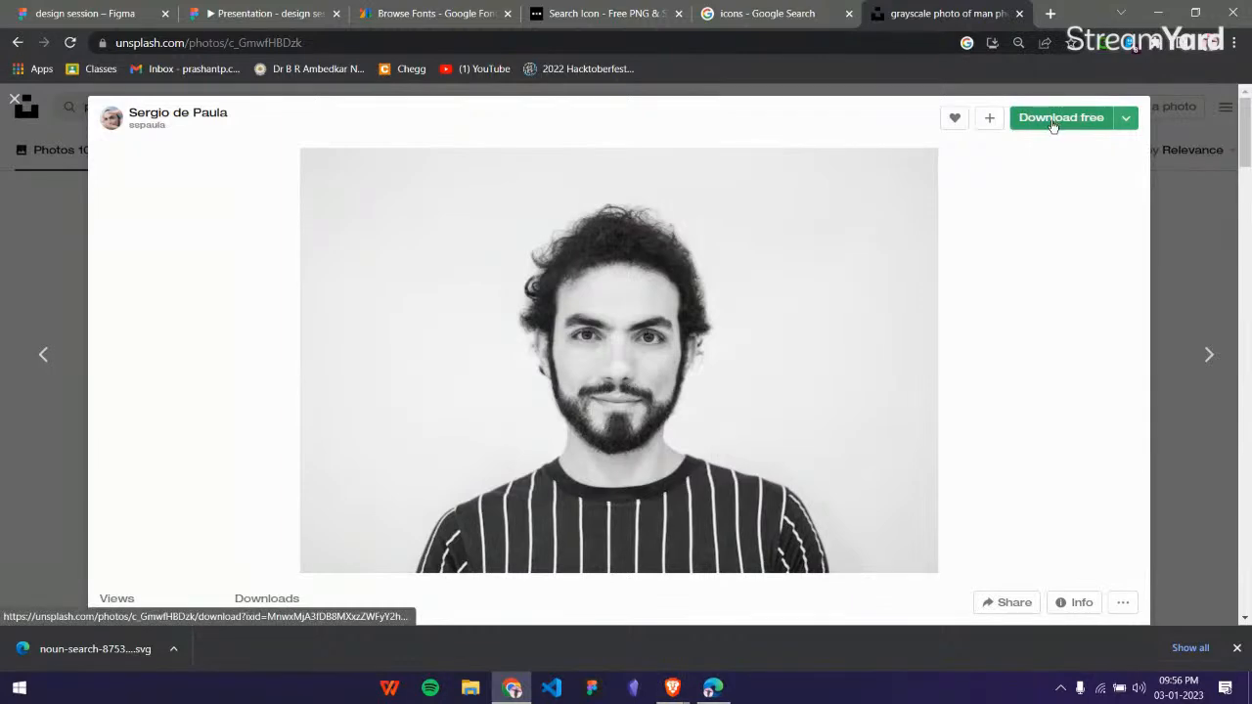
pyautogui.click(1070, 125)
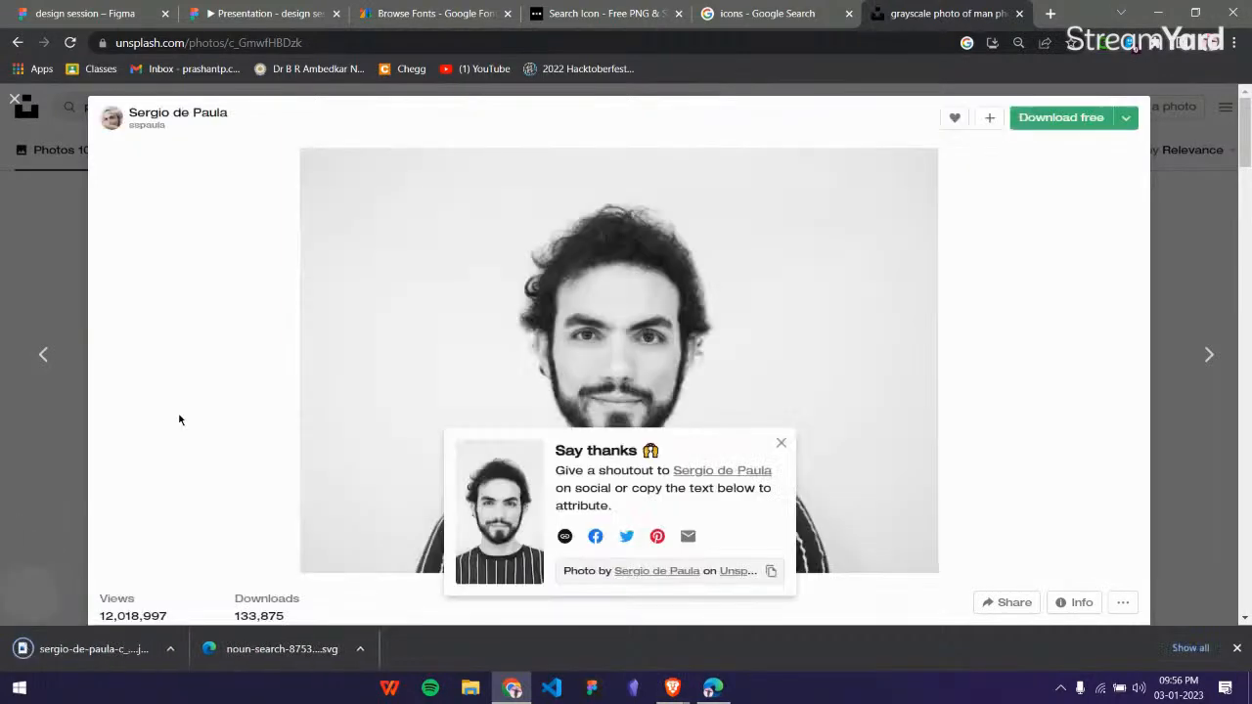
# Return to the Figma design file, import the downloaded portrait photo, and move it to the empty canvas above the designs.
pyautogui.click(88, 13)
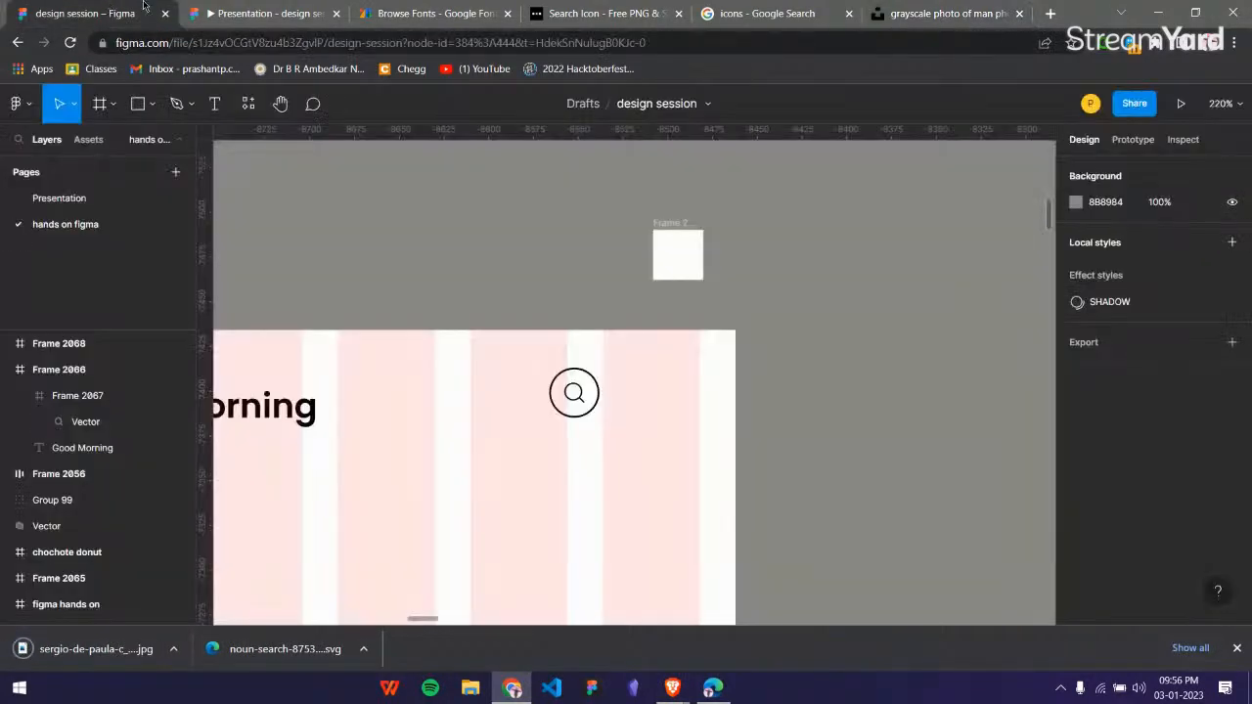
pyautogui.scroll(5, 747, 262)
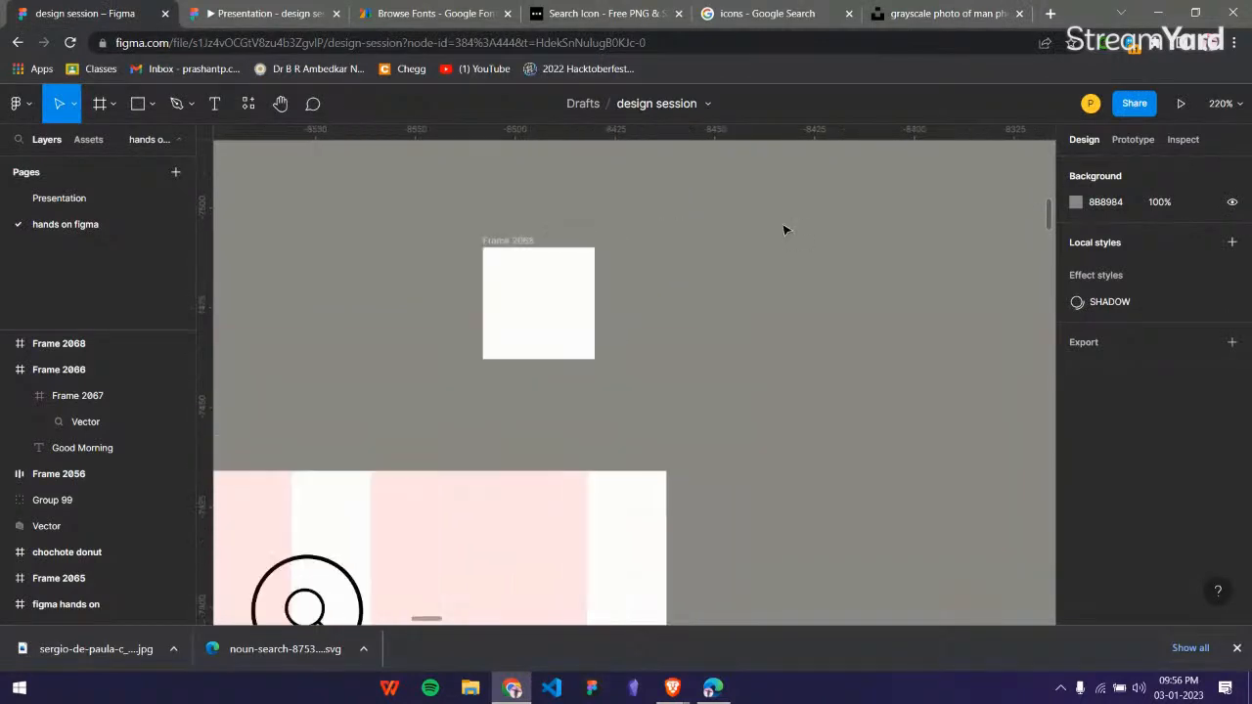
pyautogui.moveTo(100, 662); pyautogui.dragTo(423, 577)
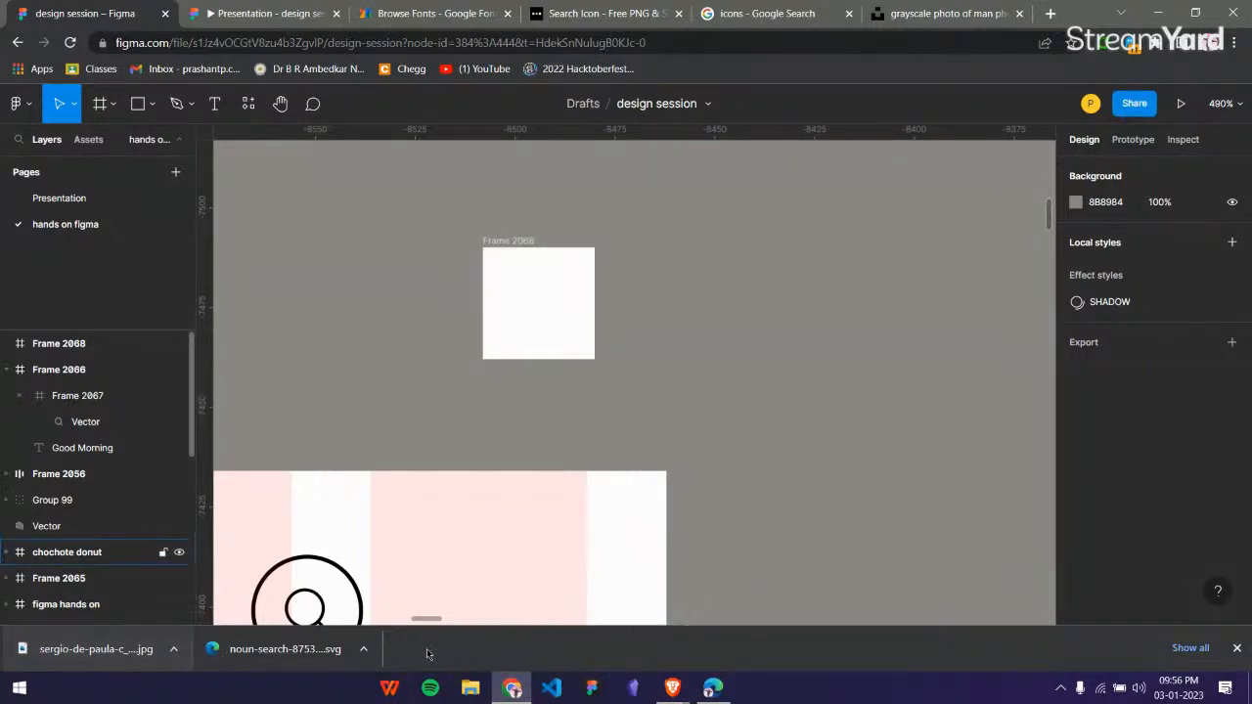
pyautogui.keyDown('ctrl'); pyautogui.scroll(-5, 676, 475); pyautogui.keyUp('ctrl')
pyautogui.keyDown('ctrl'); pyautogui.scroll(-5, 676, 475); pyautogui.keyUp('ctrl')
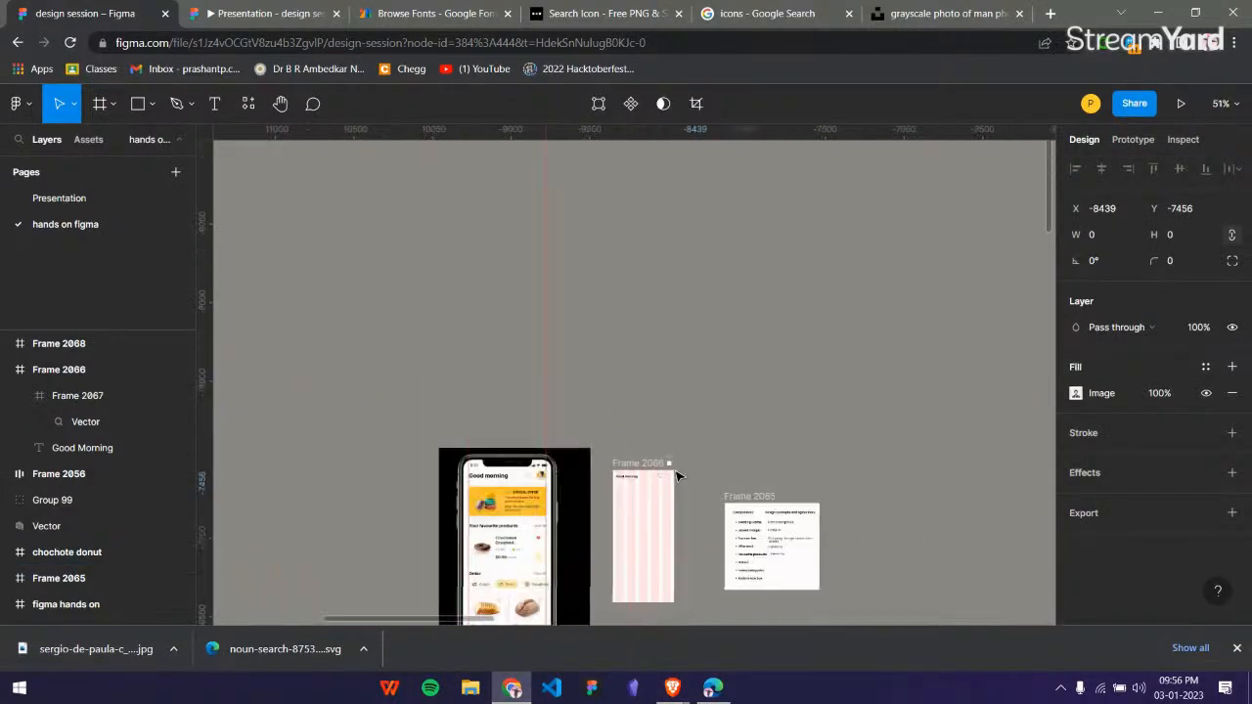
pyautogui.scroll(-5, 676, 476)
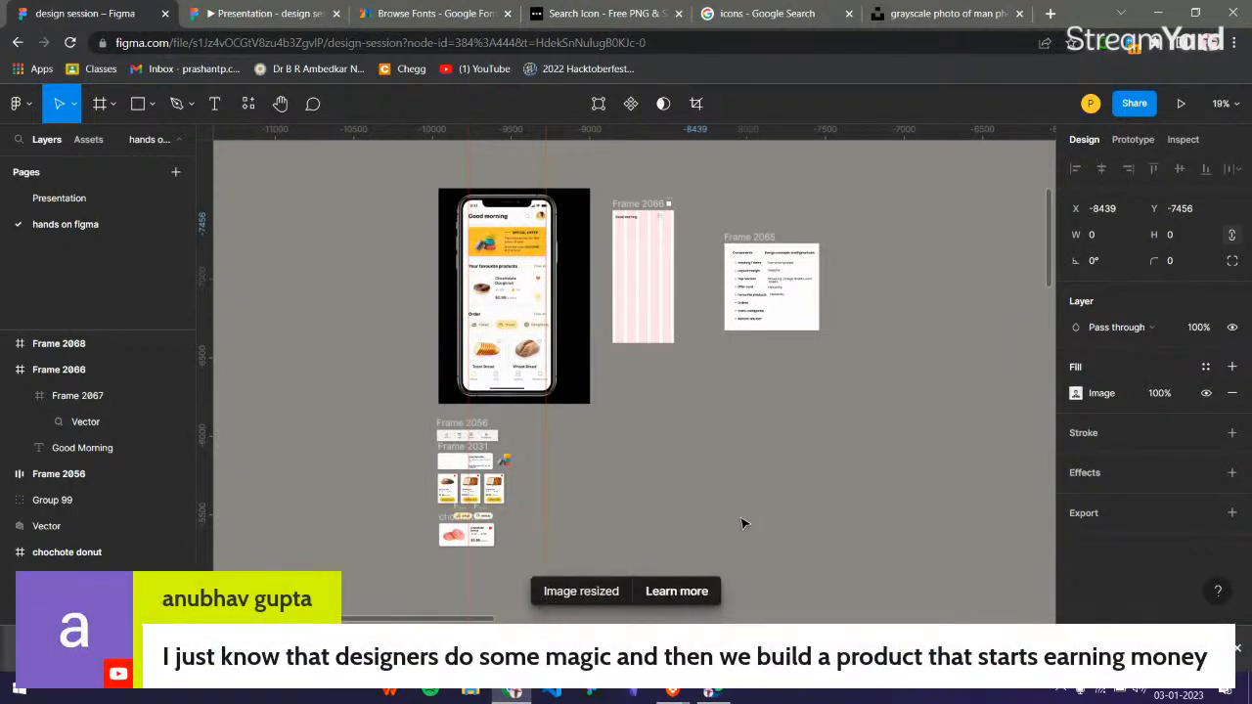
pyautogui.keyDown('ctrl'); pyautogui.scroll(-2, 743, 500); pyautogui.keyUp('ctrl')
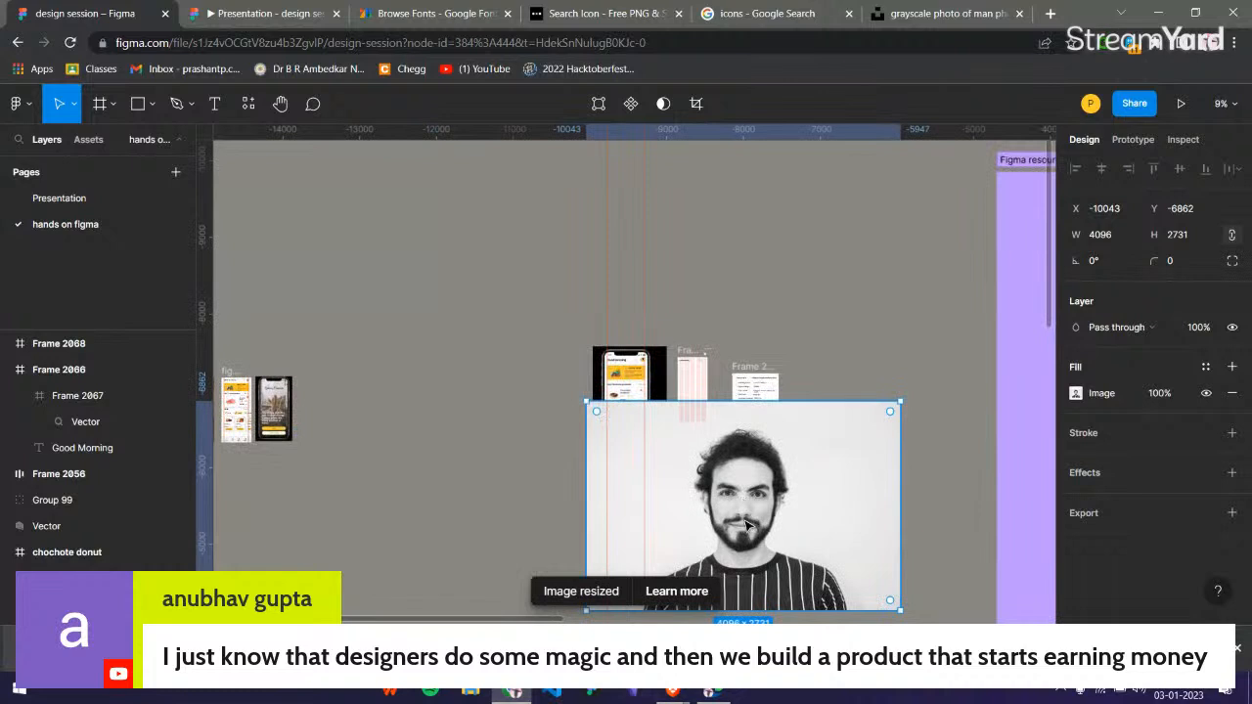
pyautogui.moveTo(746, 520); pyautogui.dragTo(432, 253)
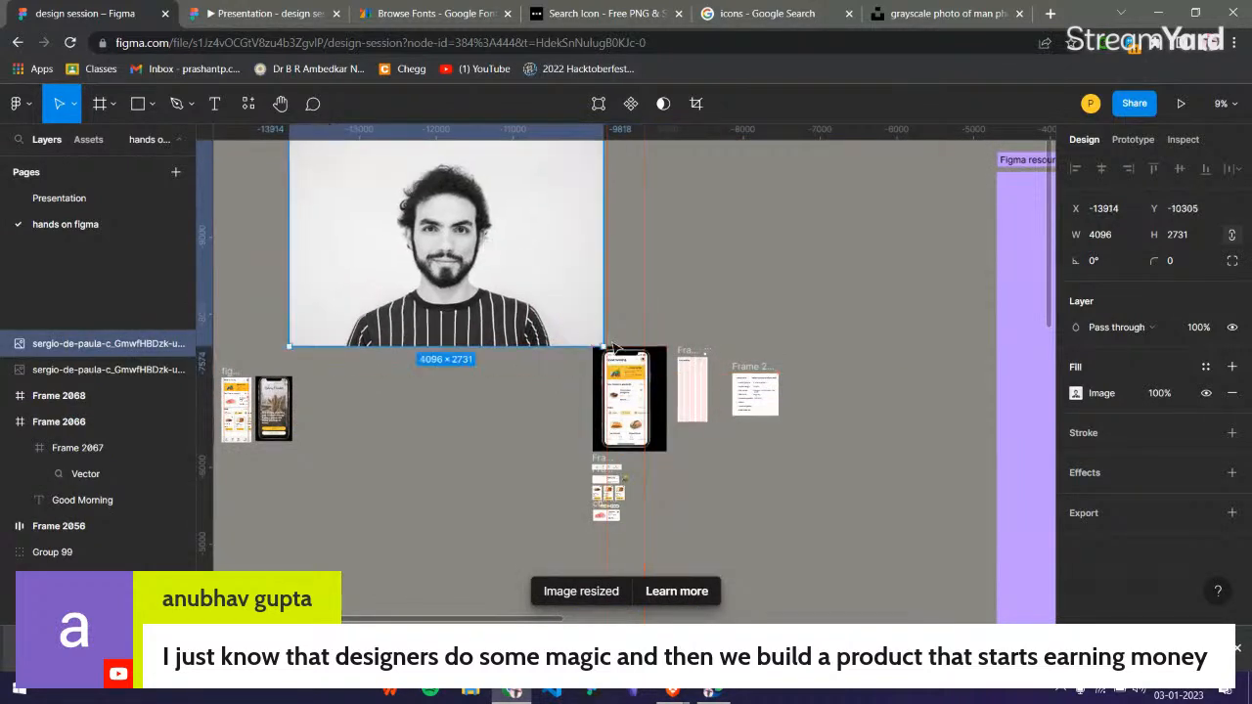
# Scale the portrait photo down to 61 × 40 and place it near the small 28 × 28 frame.
pyautogui.moveTo(602, 345); pyautogui.dragTo(714, 335)
pyautogui.scroll(10, 714, 335)
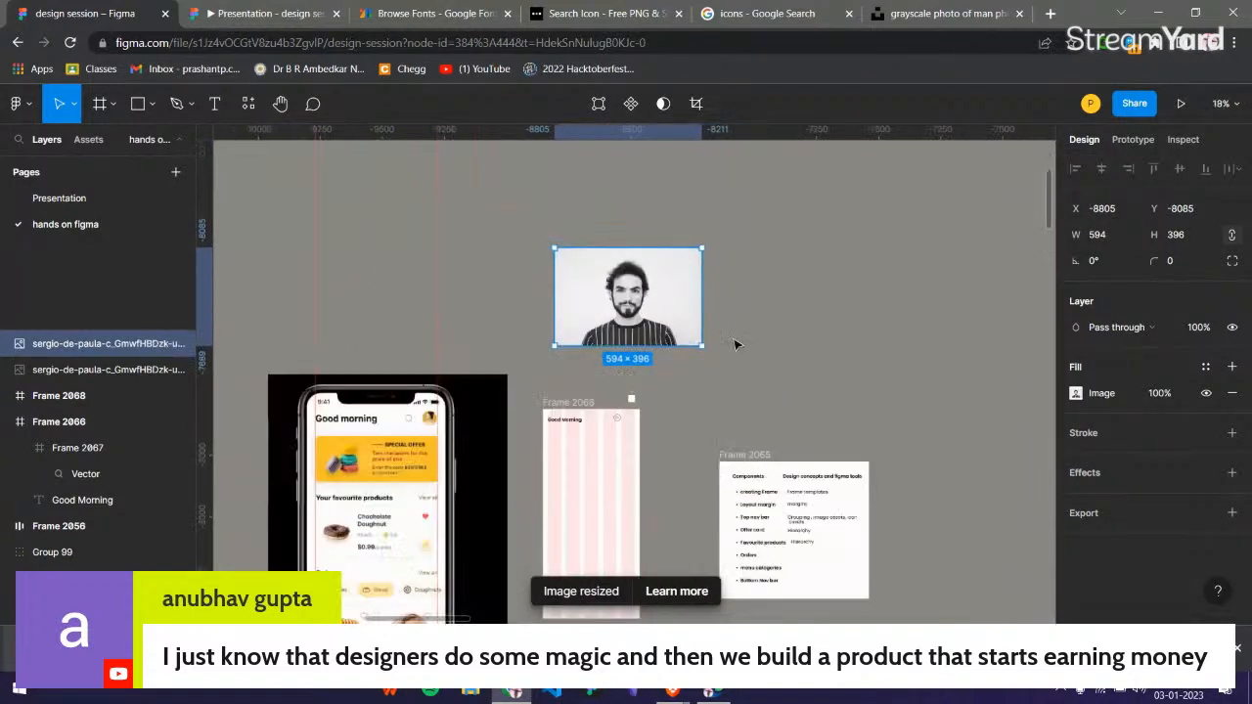
pyautogui.moveTo(699, 371); pyautogui.dragTo(647, 505)
pyautogui.scroll(5, 593, 470)
pyautogui.scroll(4, 574, 383)
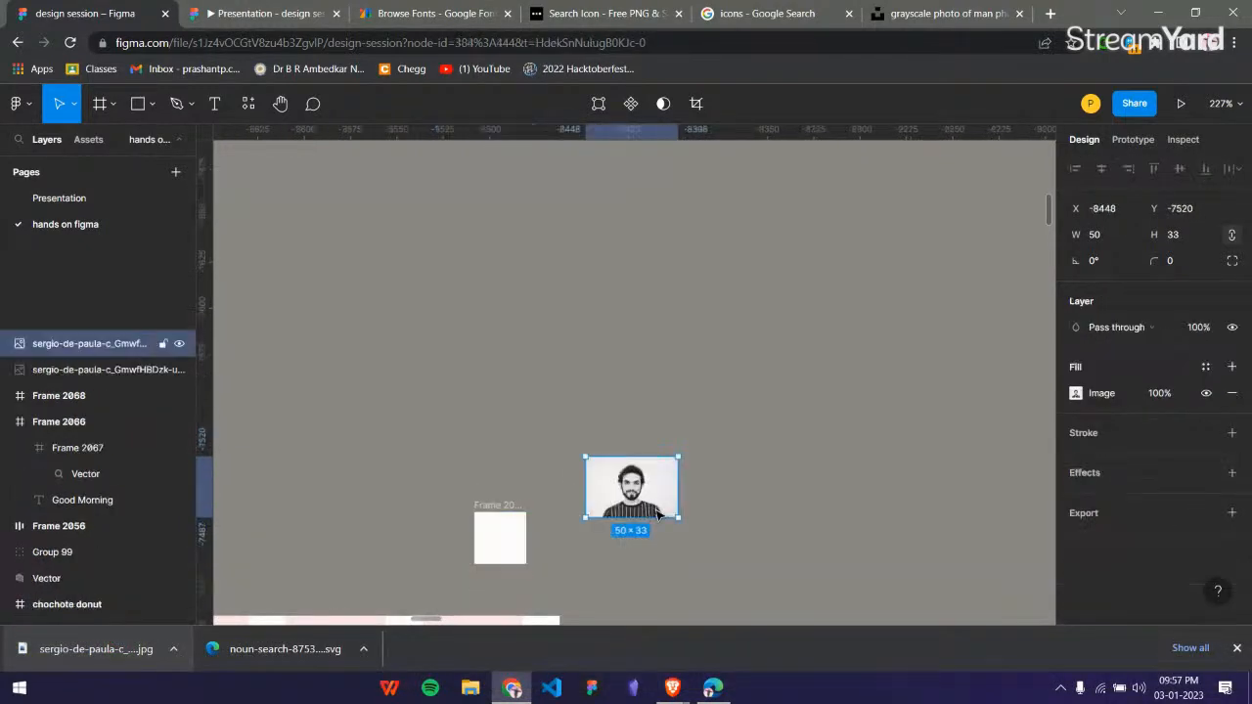
pyautogui.scroll(3, 650, 501)
pyautogui.click(1238, 648)
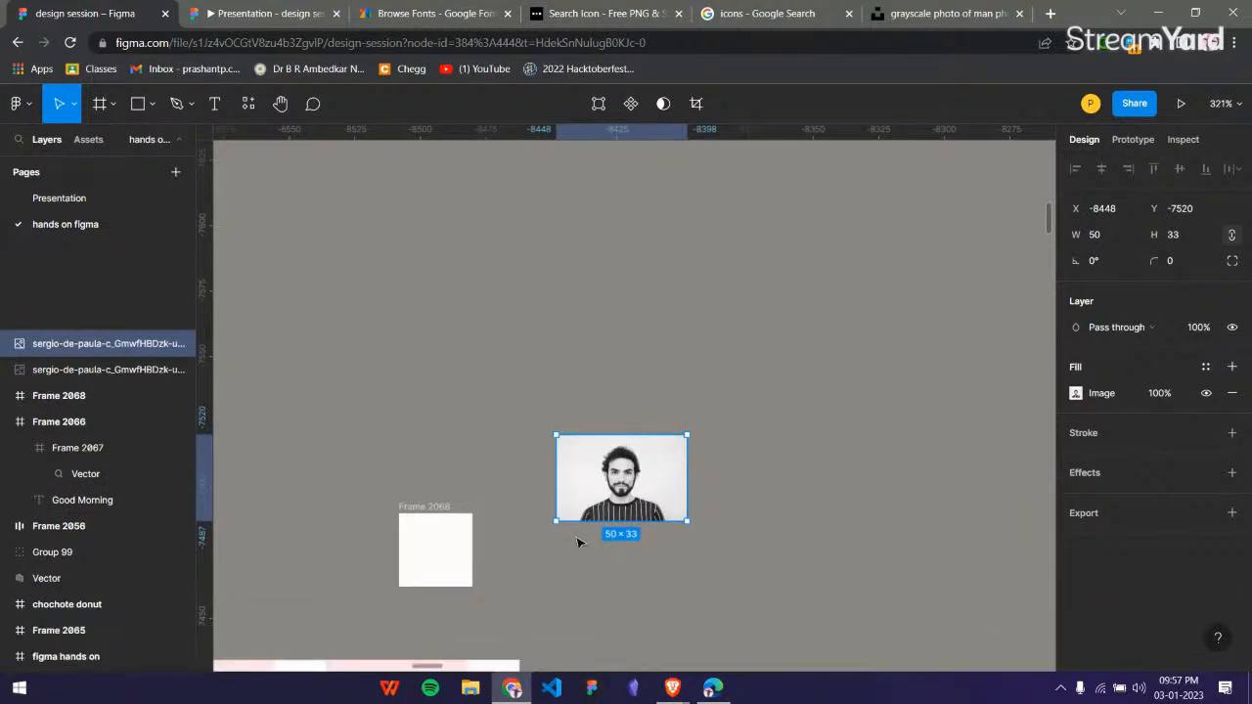
pyautogui.moveTo(689, 523); pyautogui.dragTo(644, 428)
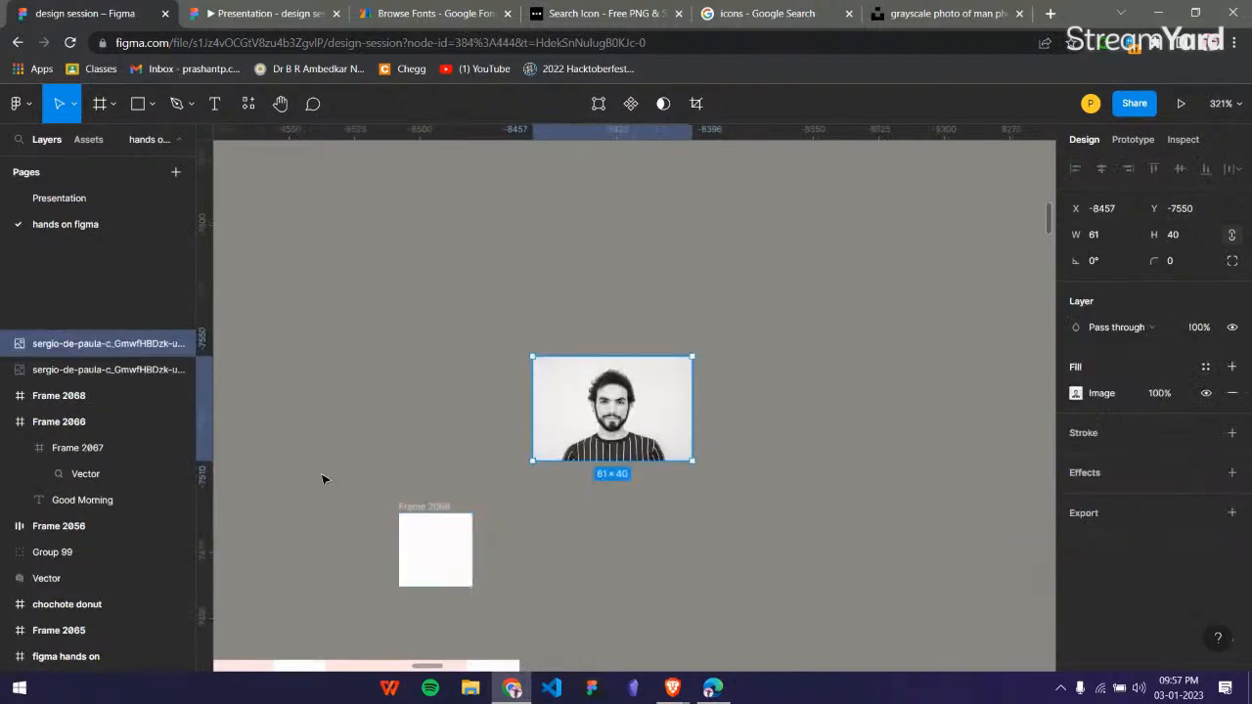
# Collapse the pages list to give the layers list more room, and return to the search button in Frame 2066.
pyautogui.moveTo(120, 330); pyautogui.dragTo(127, 223)
pyautogui.click(173, 139)
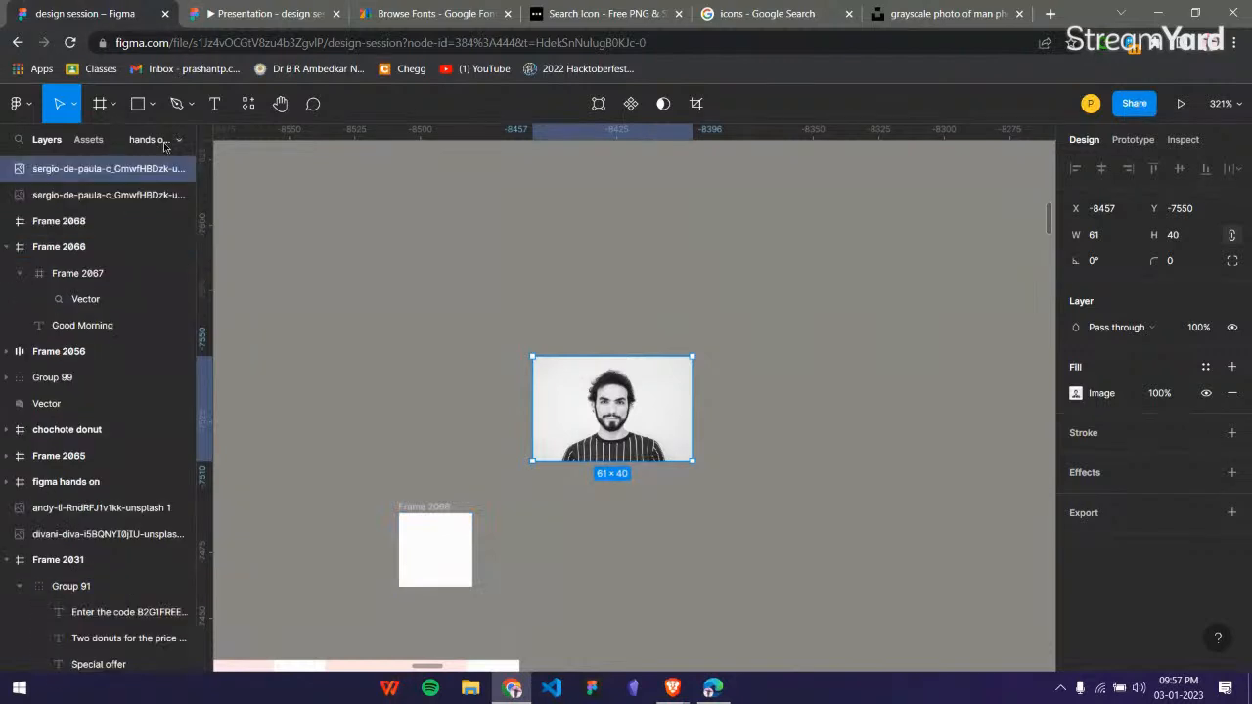
pyautogui.scroll(-3, 473, 458)
pyautogui.hscroll(-7, 472, 458)
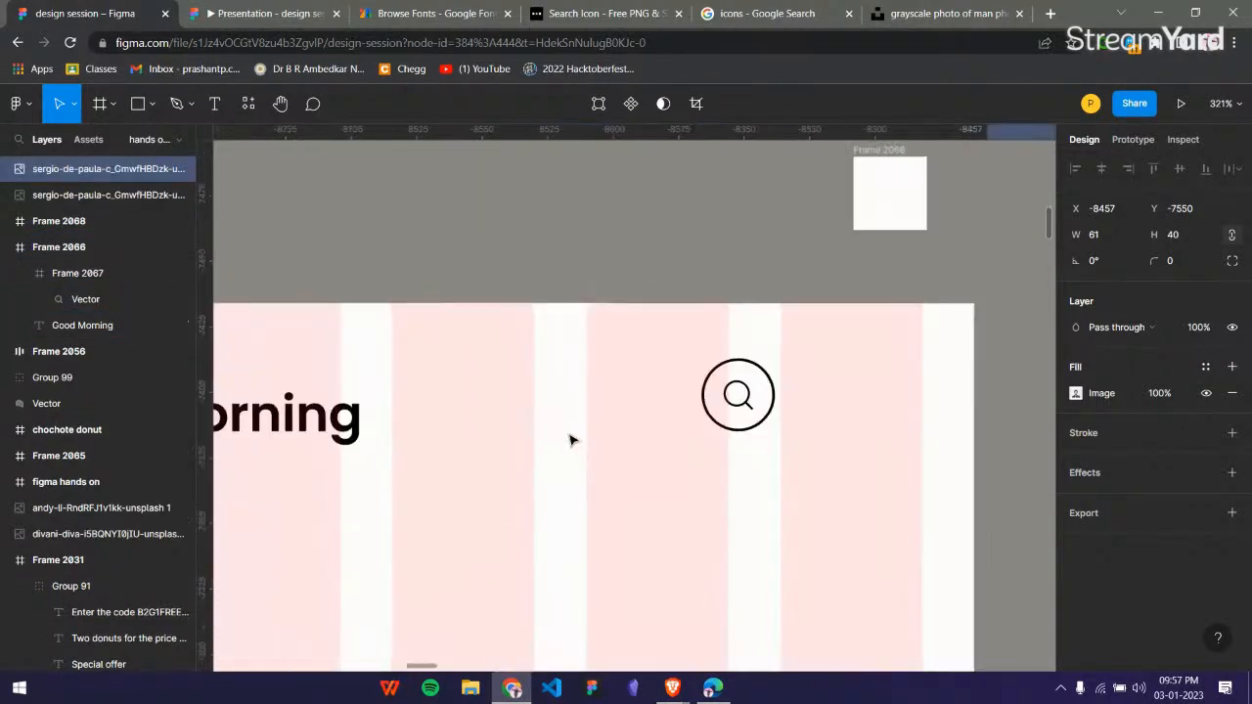
# Rename Frame 2066, which holds the greeting and the search button, as "home page".
pyautogui.click(326, 403)
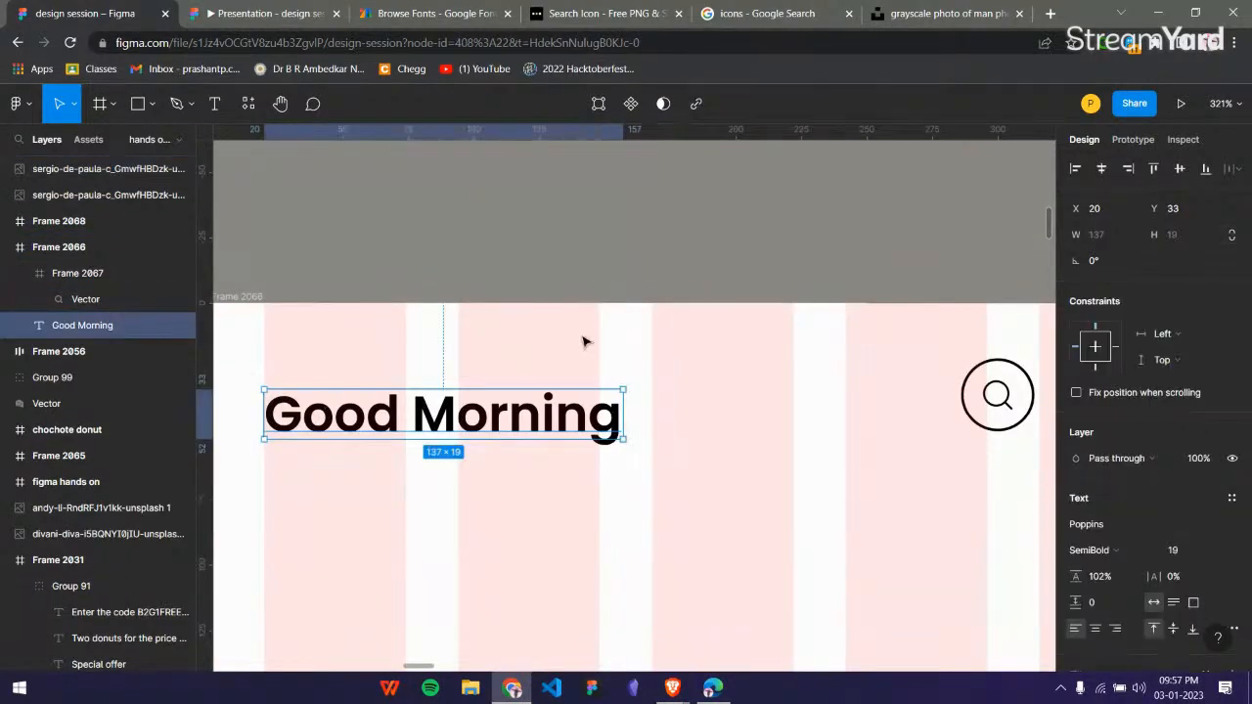
pyautogui.hscroll(2, 597, 352)
pyautogui.scroll(-3, 257, 304)
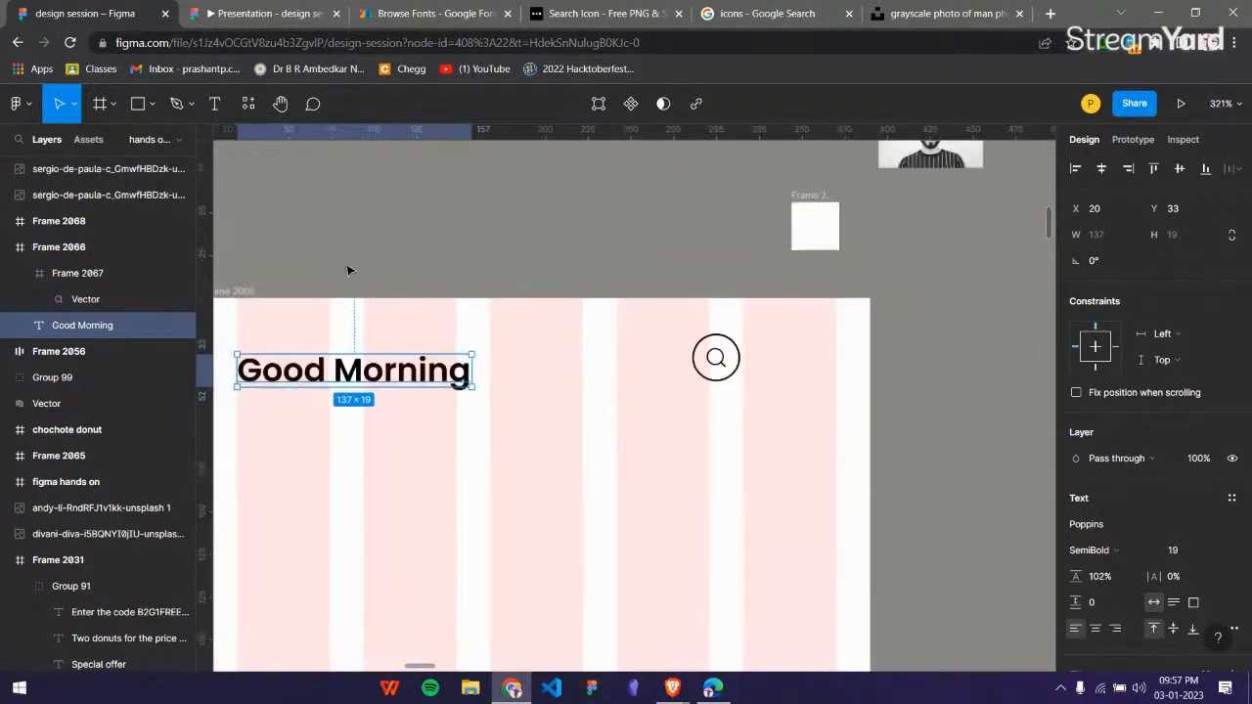
pyautogui.hscroll(-3, 344, 271)
pyautogui.click(360, 299)
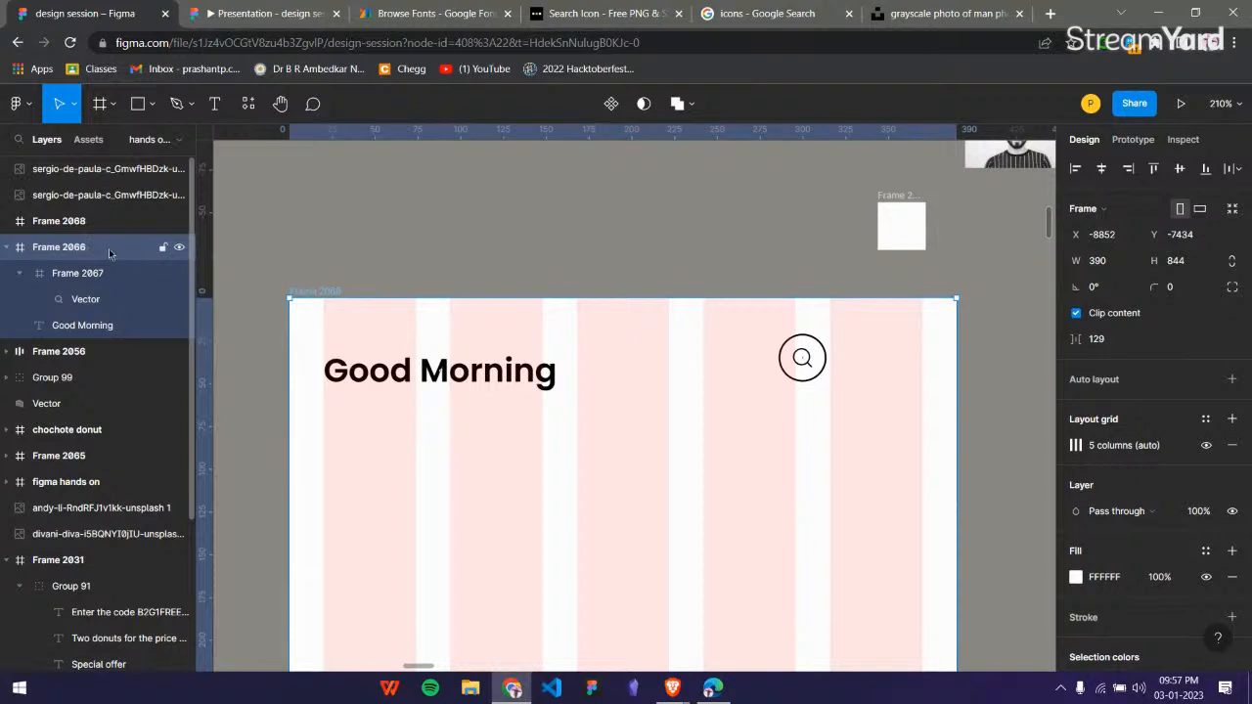
pyautogui.click(366, 384)
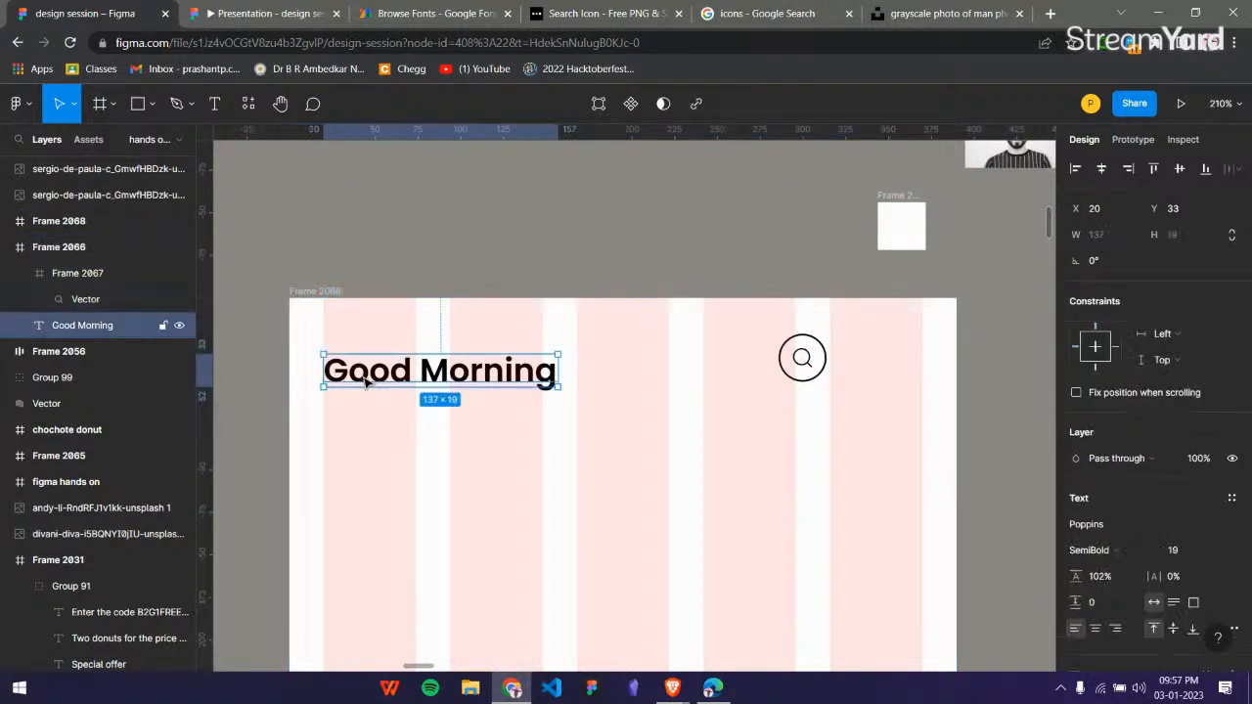
pyautogui.click(72, 247)
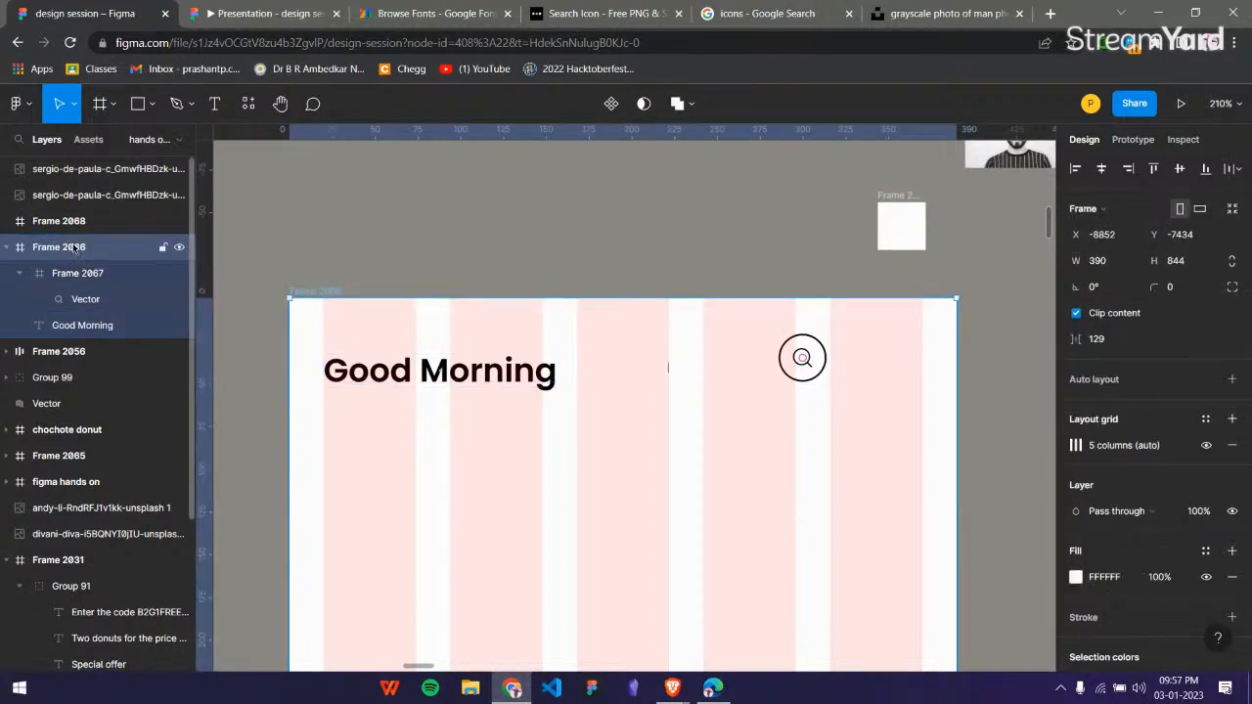
pyautogui.doubleClick(73, 248)
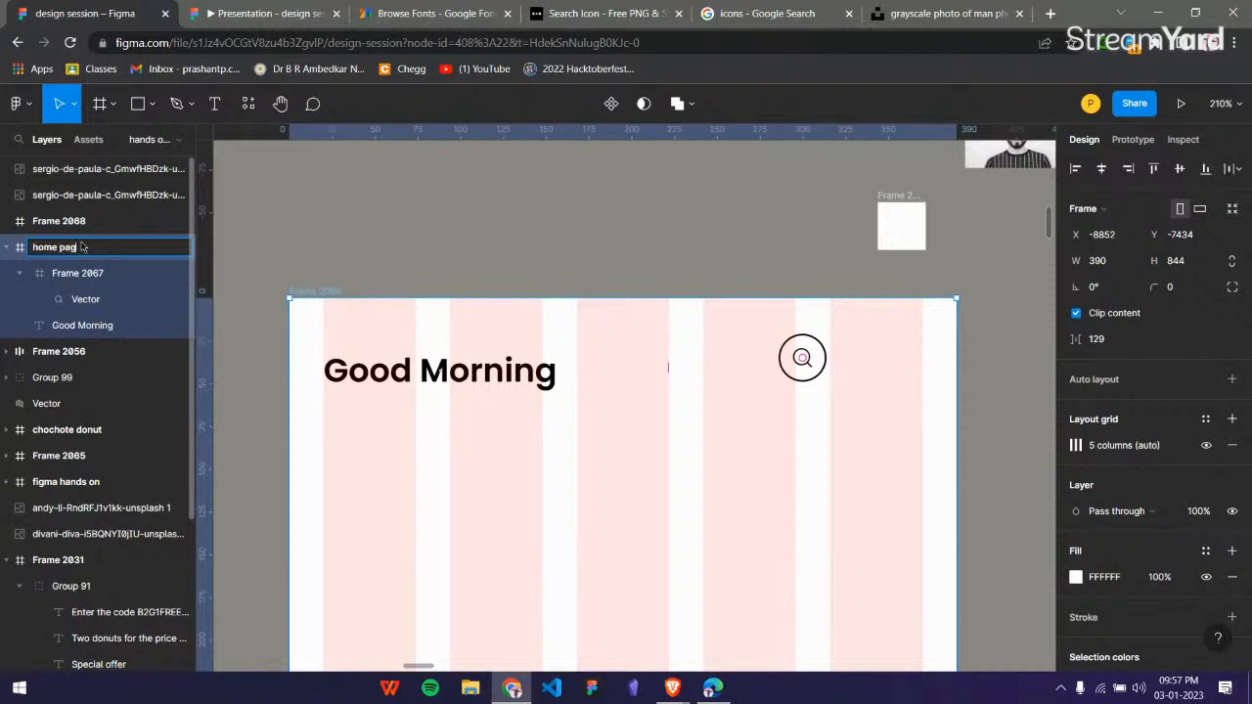
pyautogui.click(323, 229)
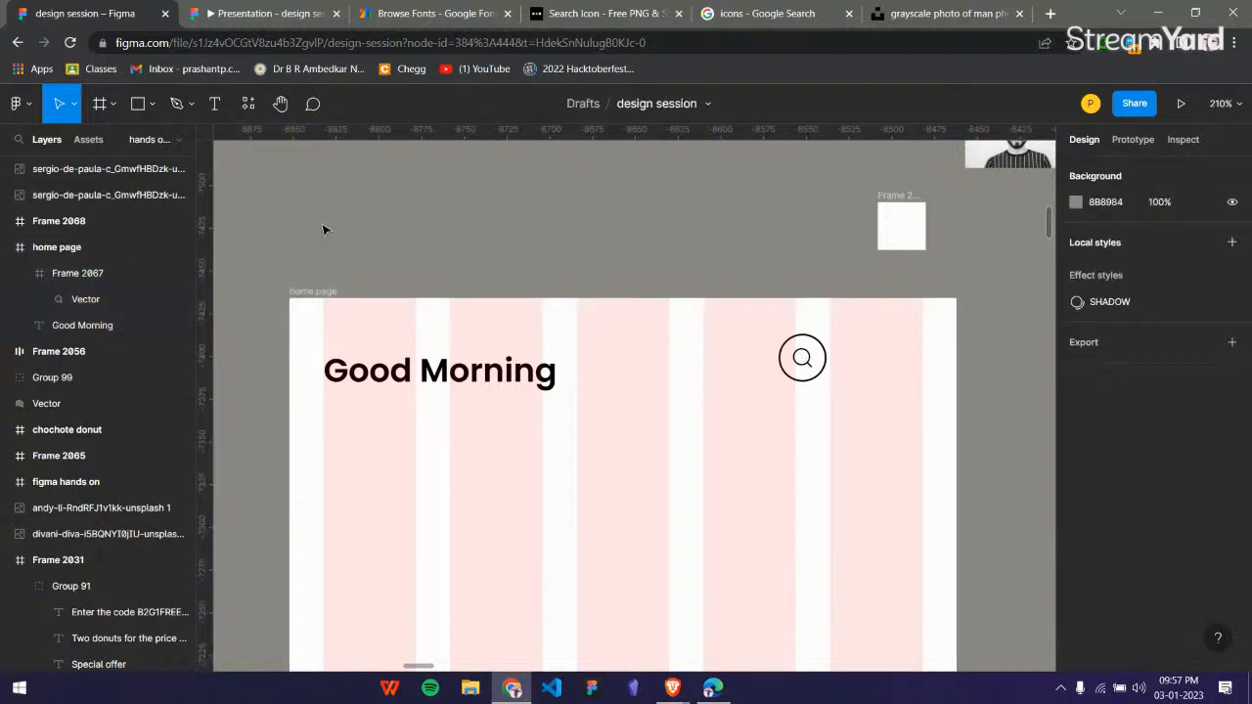
# Rename the round search button's frame, Frame 2067, as "search icon".
pyautogui.click(455, 377)
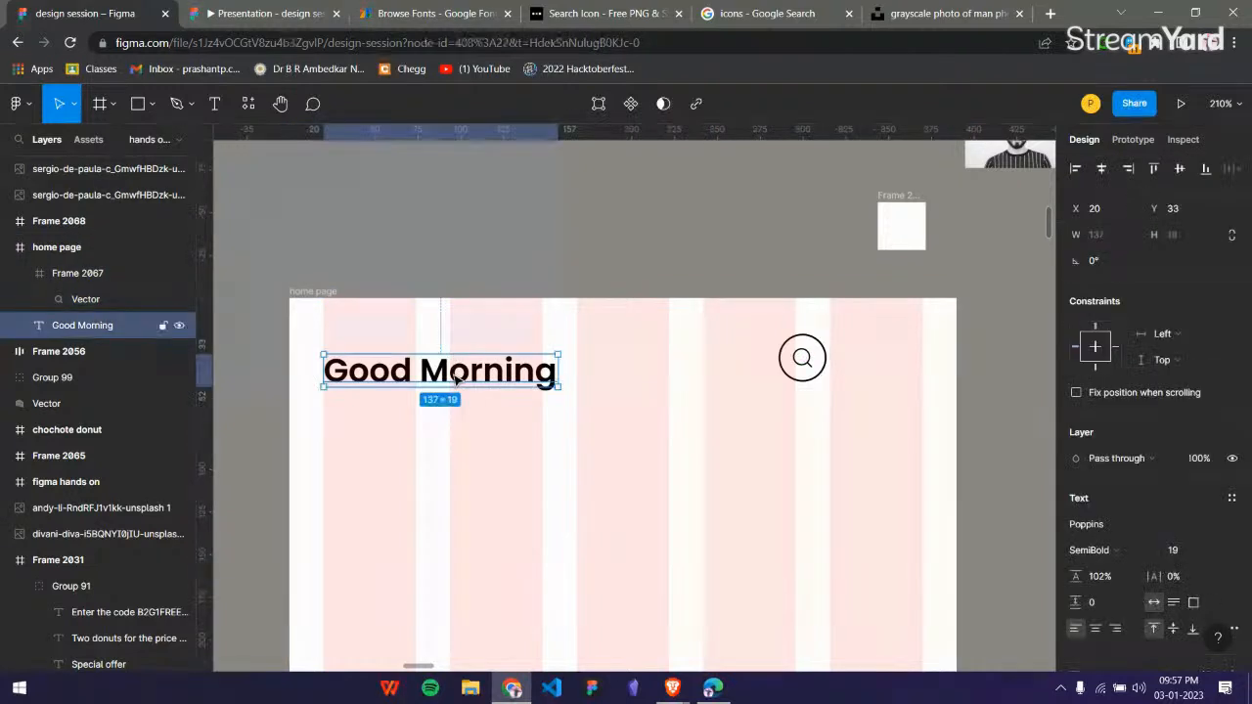
pyautogui.click(800, 345)
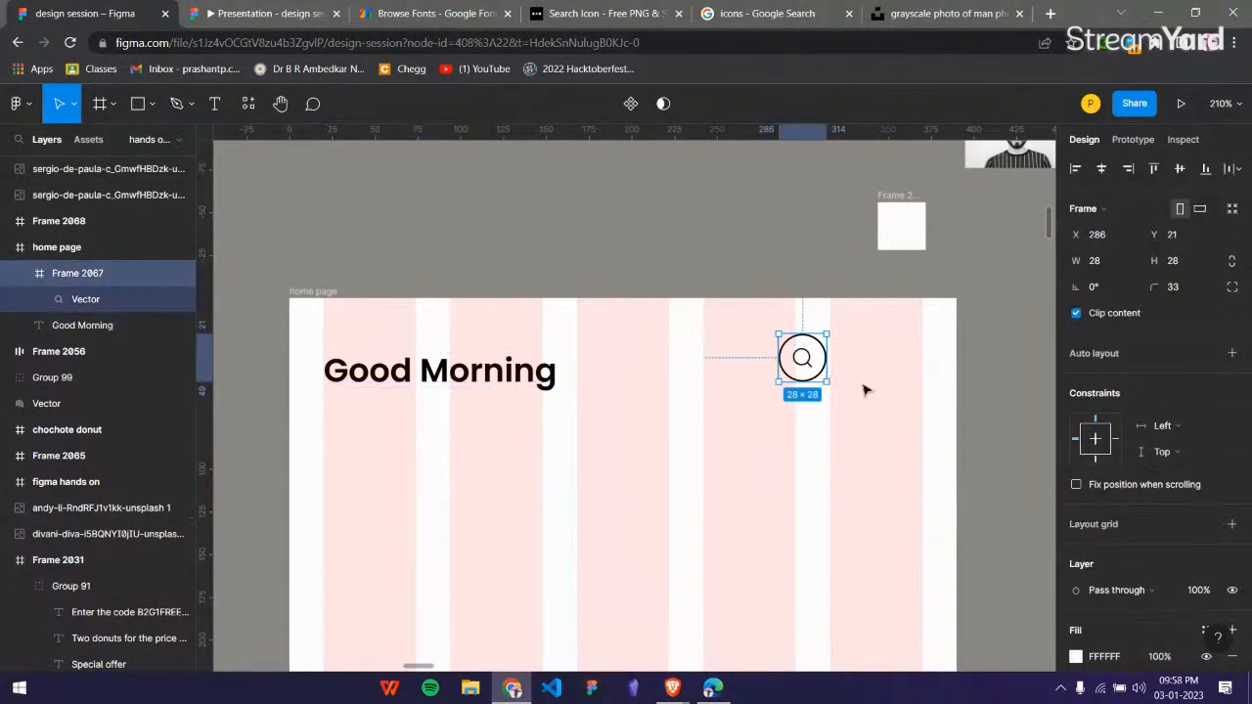
pyautogui.doubleClick(98, 274)
pyautogui.write('search')
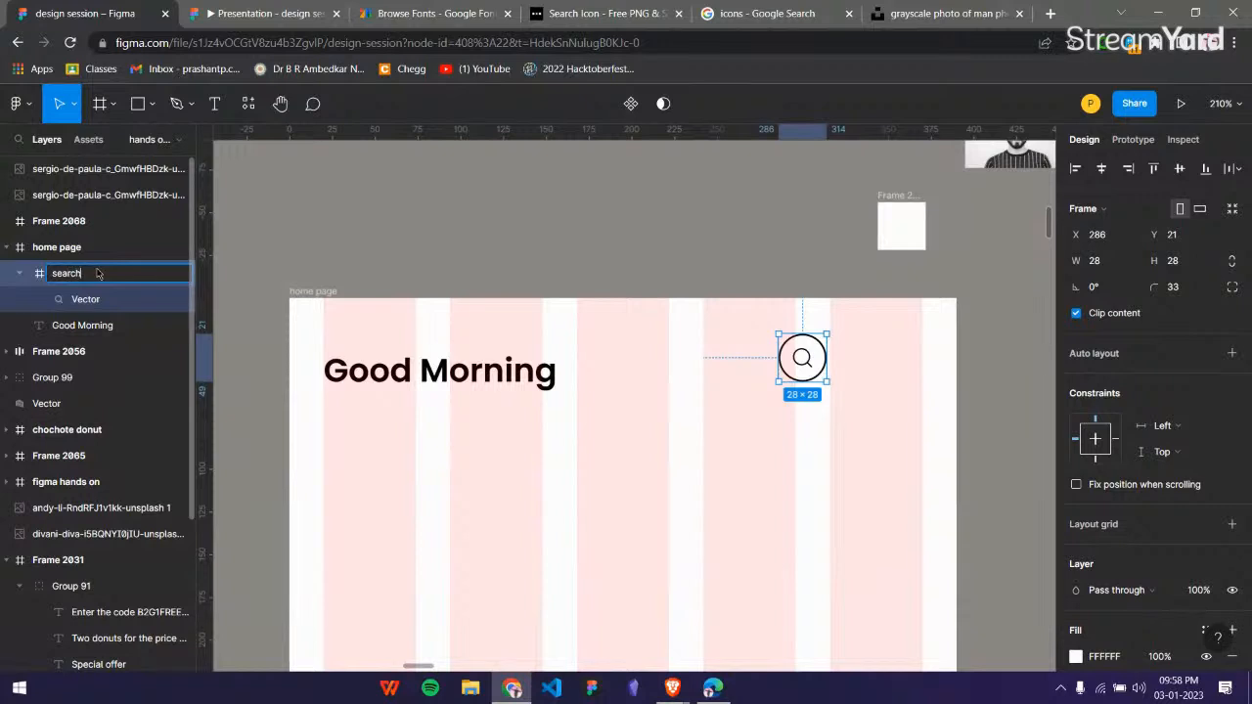
pyautogui.write(' icon')
pyautogui.click(322, 231)
# Rename the empty 28 × 28 white frame above the home page as "profile picture".
pyautogui.hscroll(5, 535, 221)
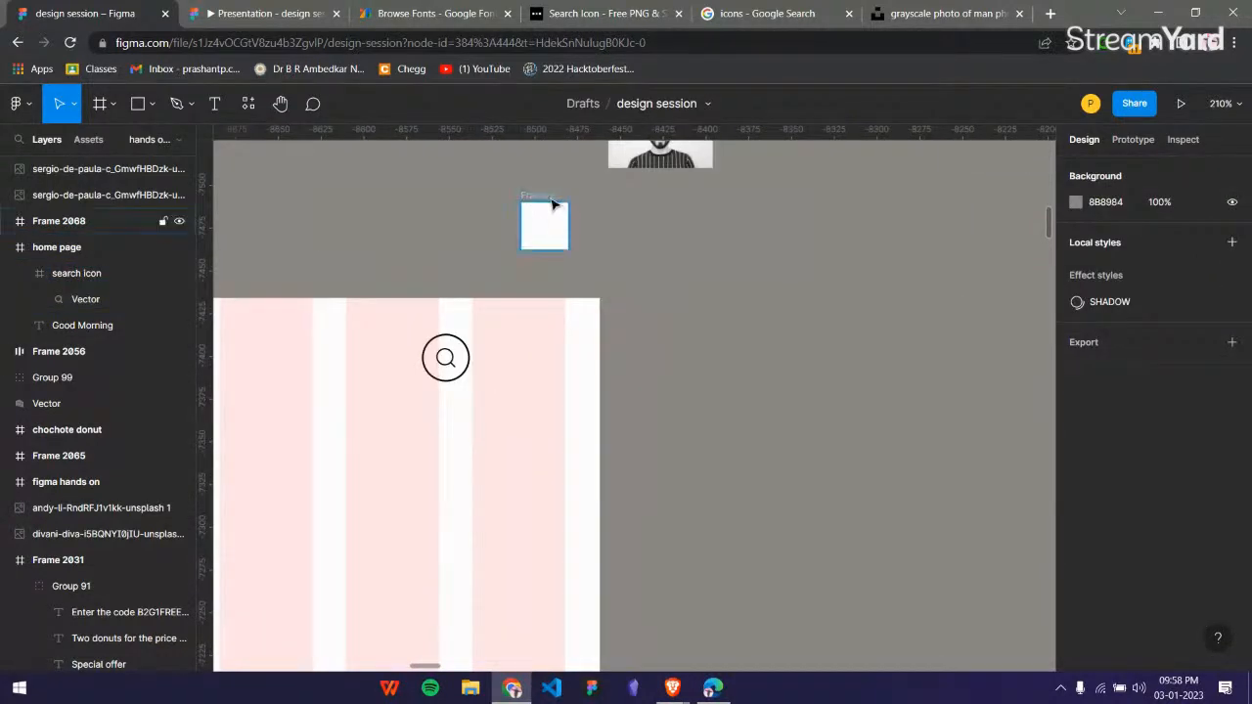
pyautogui.click(554, 203)
pyautogui.doubleClick(72, 221)
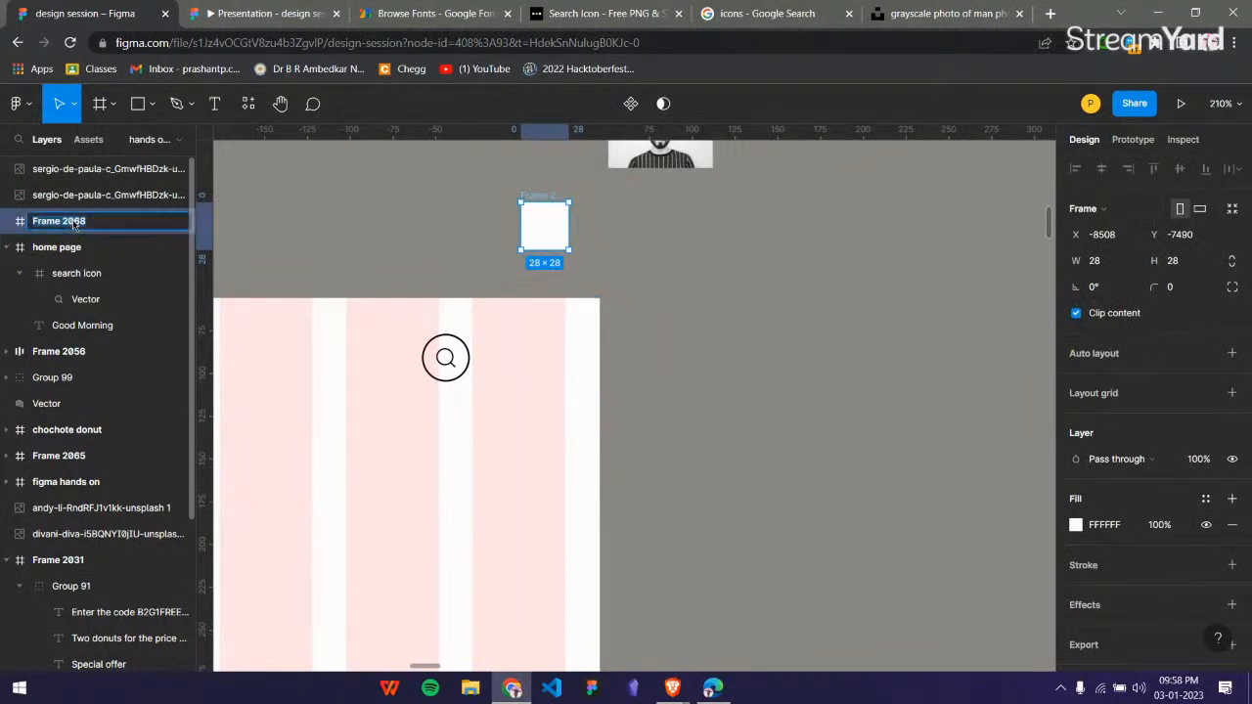
pyautogui.write('profile picture')
pyautogui.click(442, 216)
# Move the small portrait photo into the profile picture frame so that the man's head fills the square.
pyautogui.scroll(3, 596, 215)
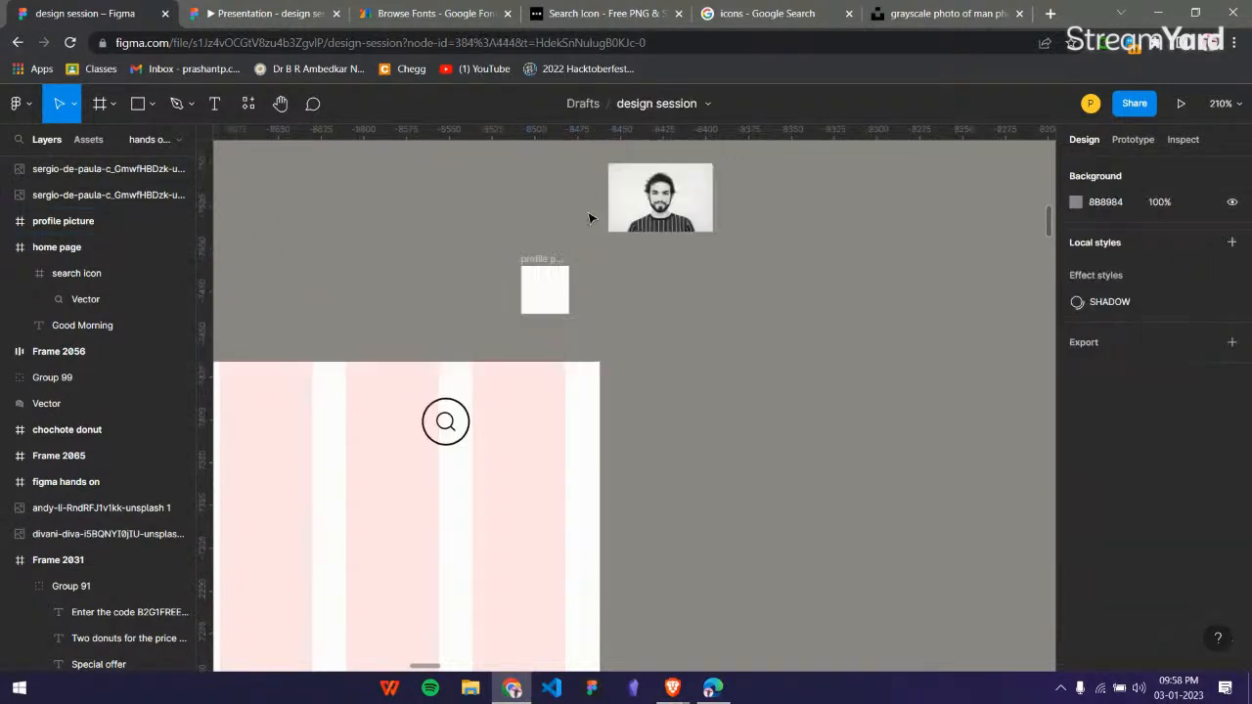
pyautogui.click(656, 327)
pyautogui.moveTo(553, 408)
pyautogui.mouseDown()
pyautogui.moveTo(724, 393)
pyautogui.moveTo(680, 350)
pyautogui.moveTo(560, 401)
pyautogui.mouseUp()
pyautogui.click(544, 361)
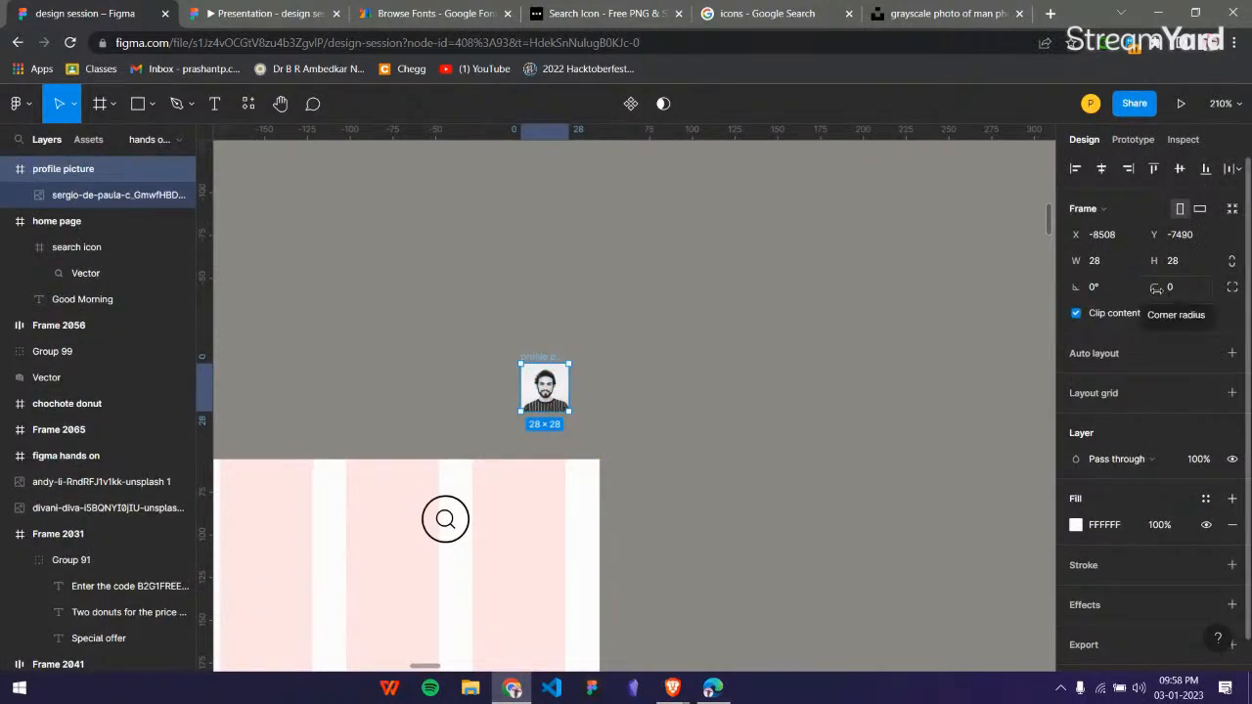
# Set the profile picture frame's corner radius to 20 and move it into the home page beside the search icon at X 334, Y 21.
pyautogui.moveTo(1156, 287); pyautogui.dragTo(830, 443)
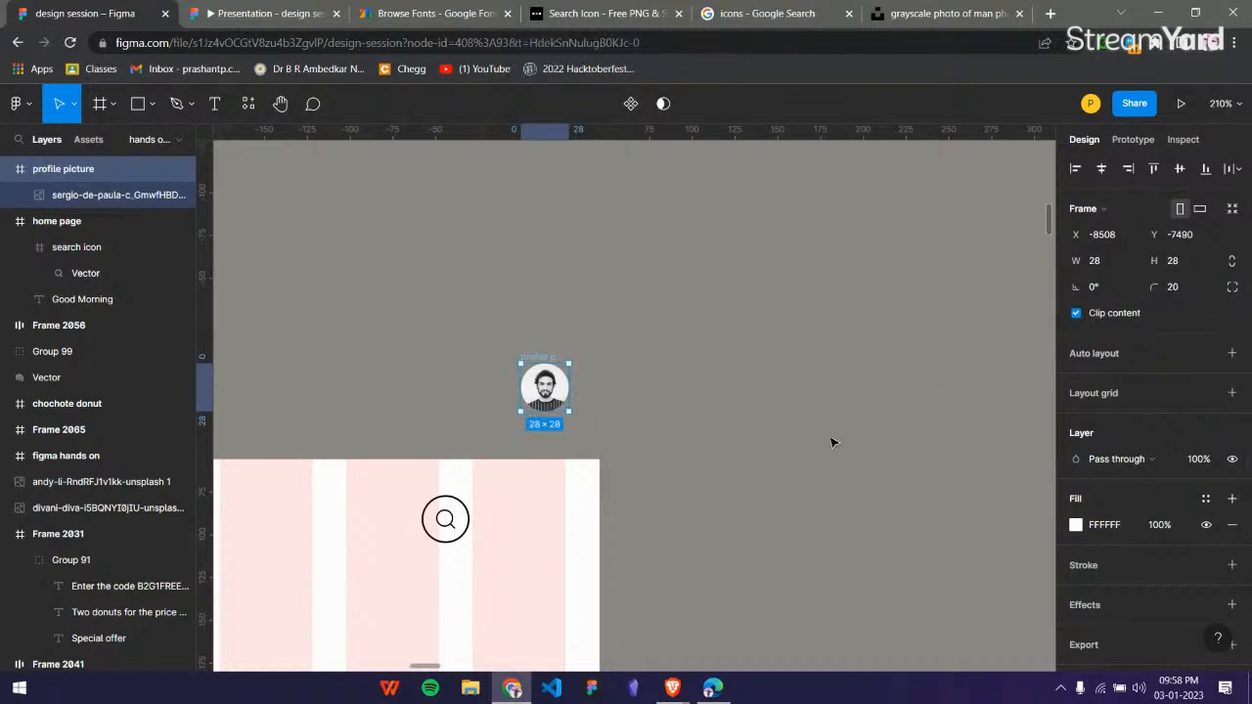
pyautogui.moveTo(552, 361); pyautogui.dragTo(536, 486)
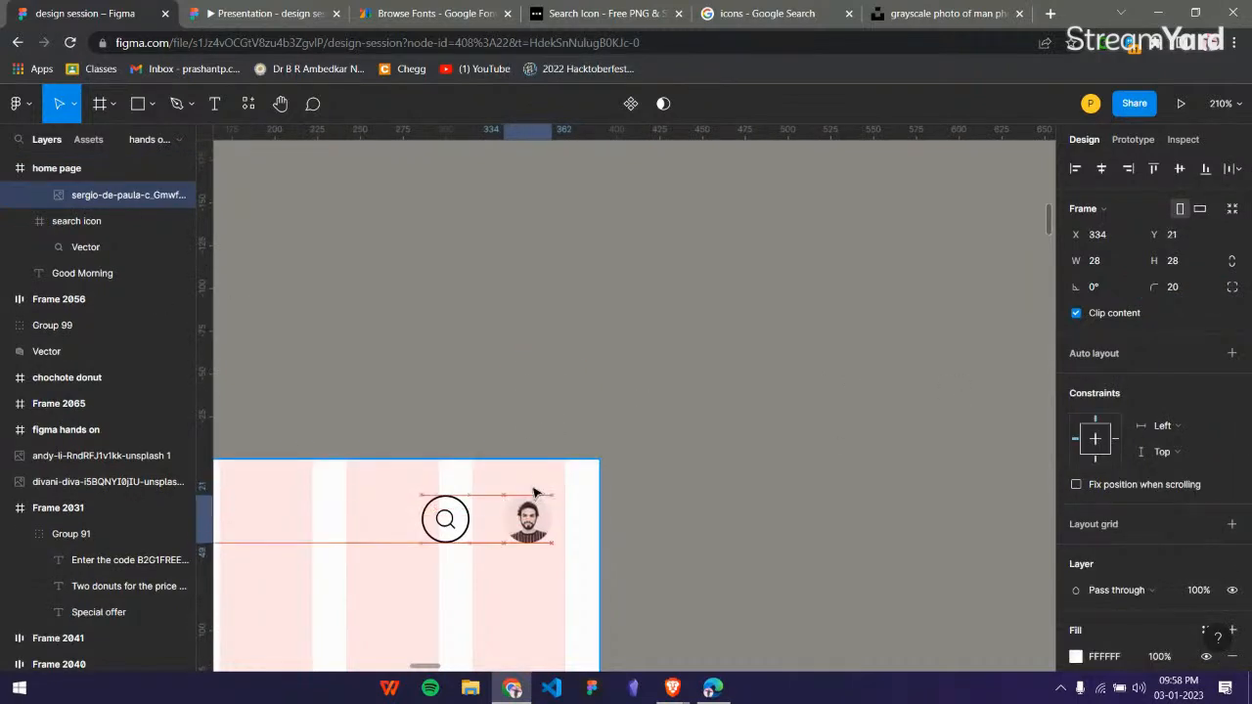
pyautogui.click(526, 386)
# Place a horizontal guide through the reference mockup's greeting row, compare the home page's top bar against it, and delete the guide.
pyautogui.scroll(-5, 533, 398)
pyautogui.hscroll(-10, 534, 398)
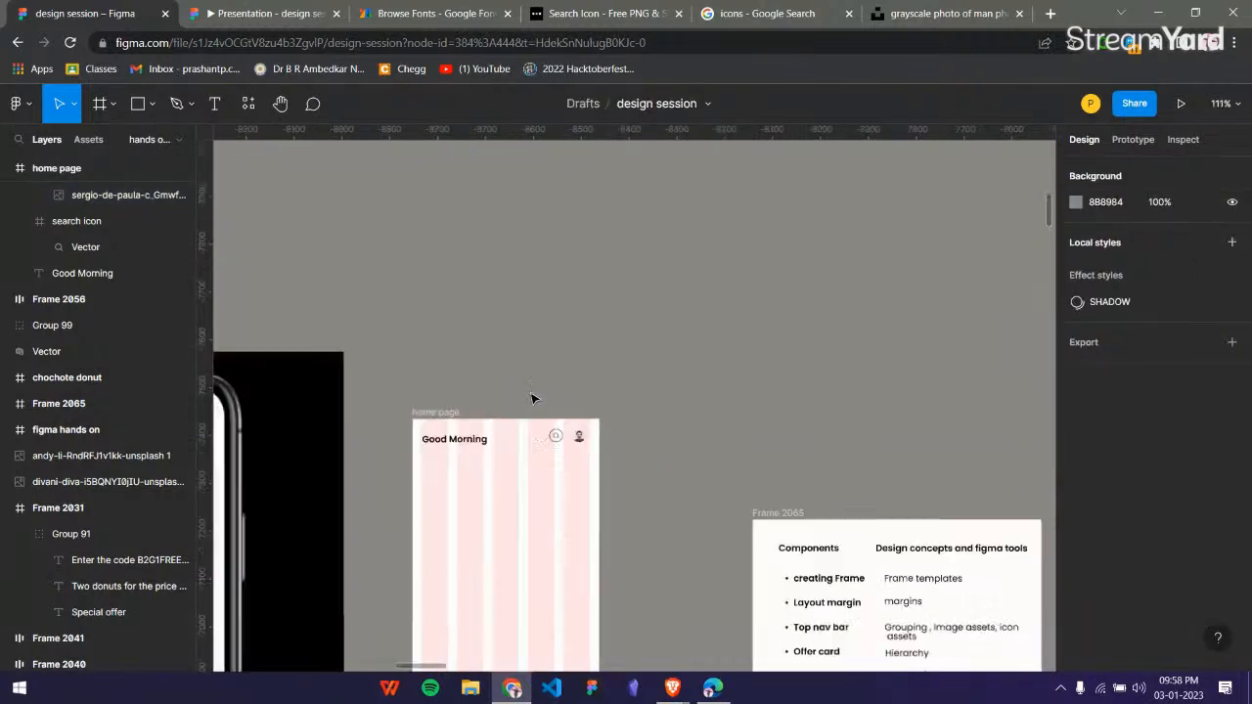
pyautogui.hscroll(-1, 482, 331)
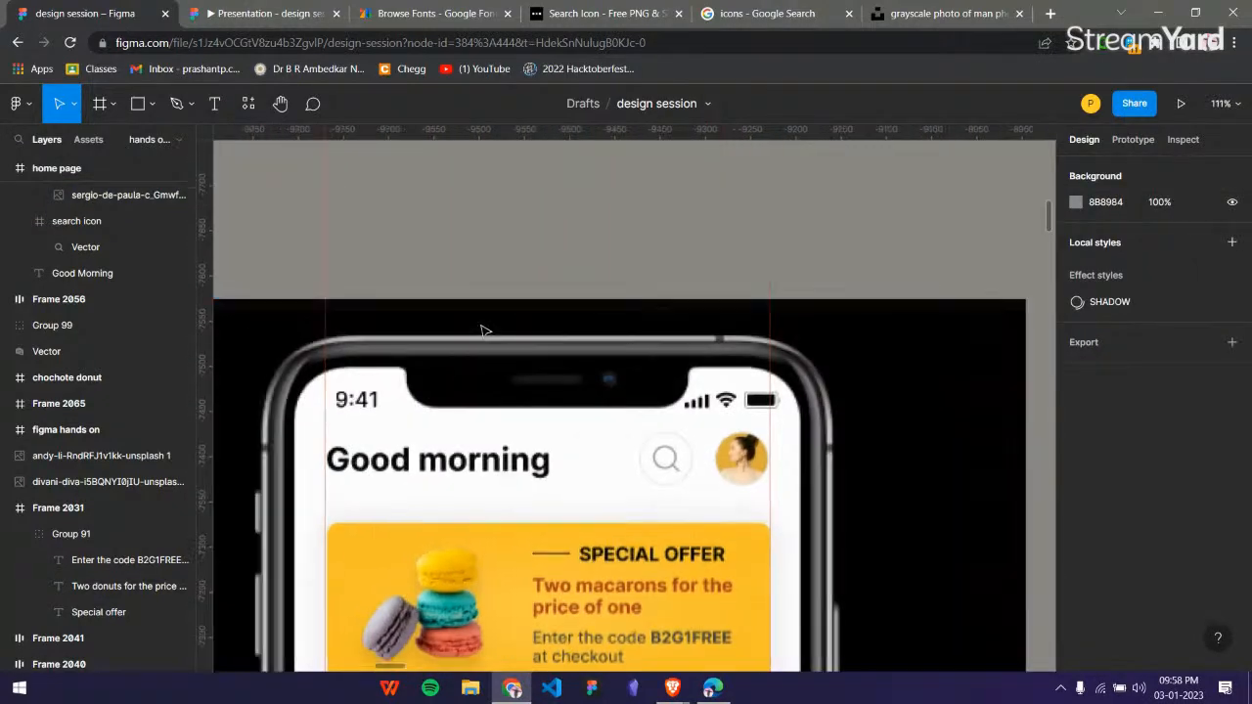
pyautogui.moveTo(466, 138); pyautogui.dragTo(483, 464)
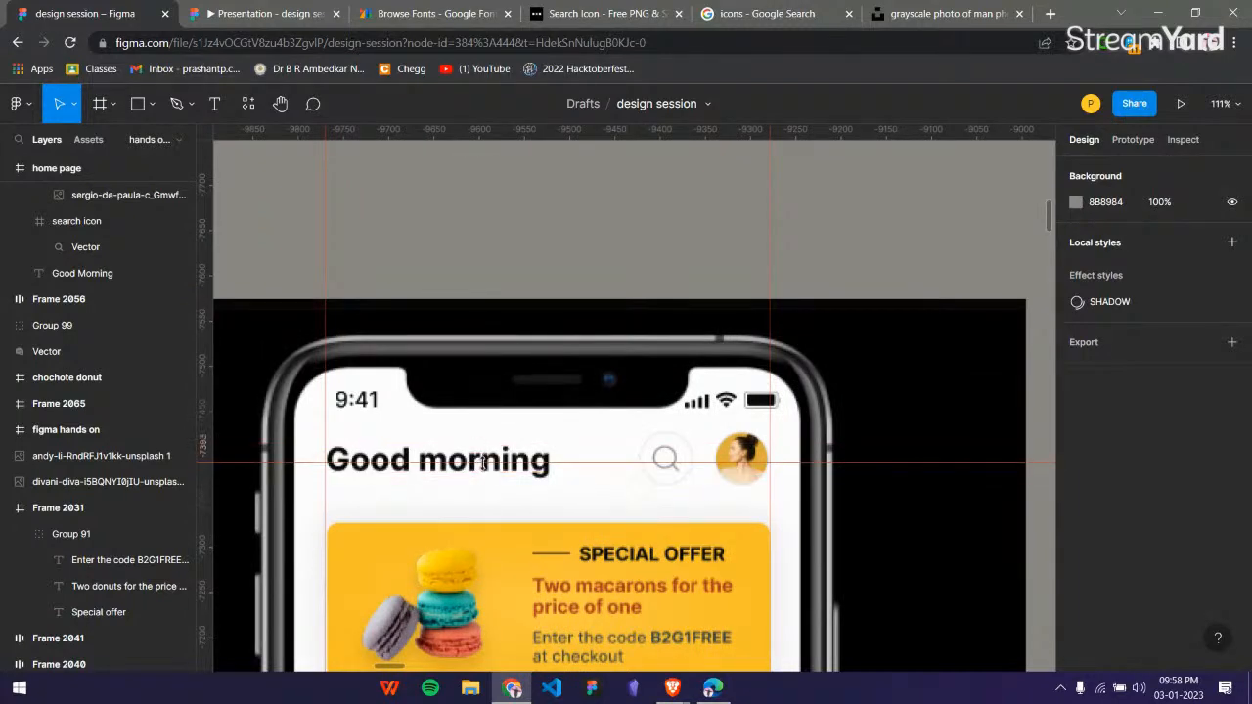
pyautogui.scroll(-5, 516, 354)
pyautogui.hscroll(1, 515, 353)
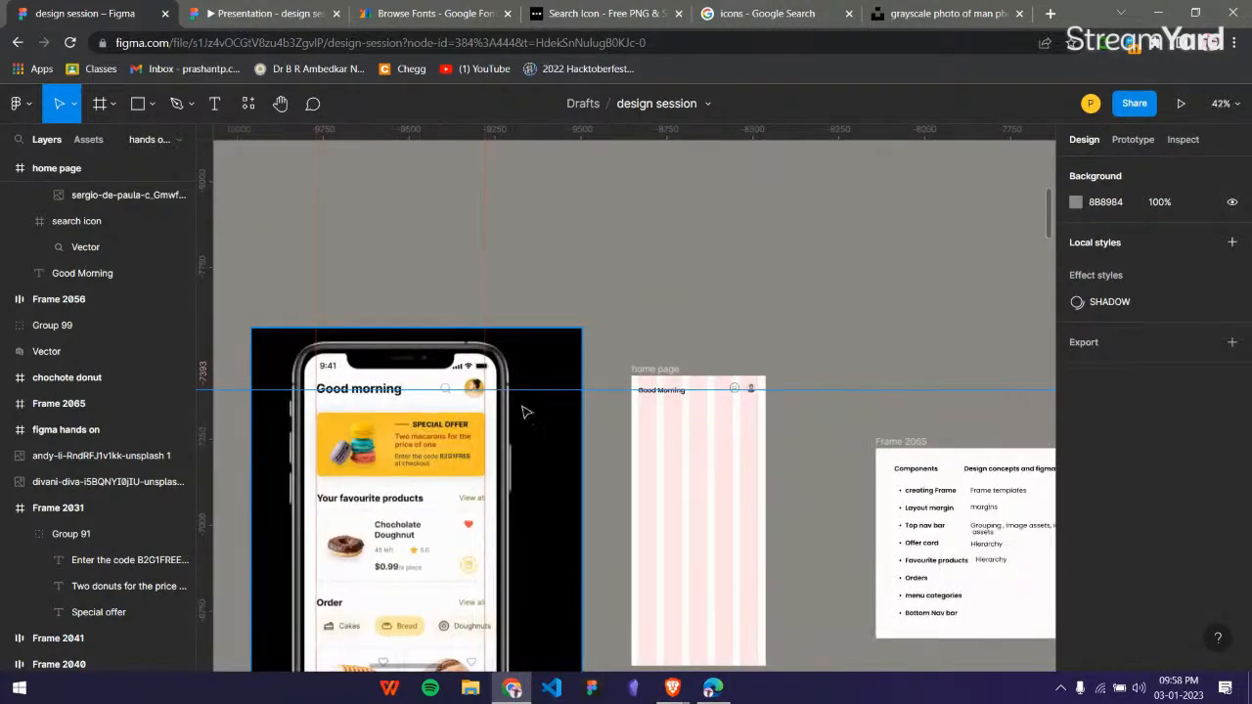
pyautogui.scroll(5, 396, 384)
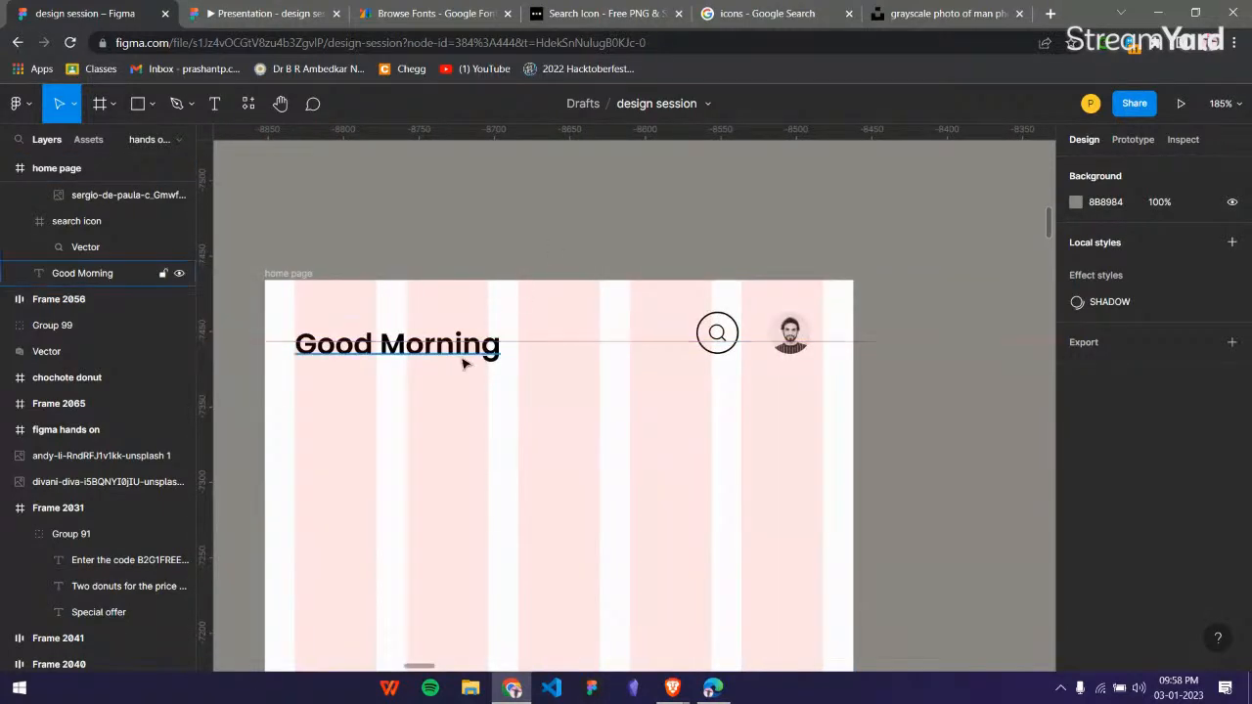
pyautogui.click(465, 352)
pyautogui.click(587, 342)
pyautogui.press('Delete')
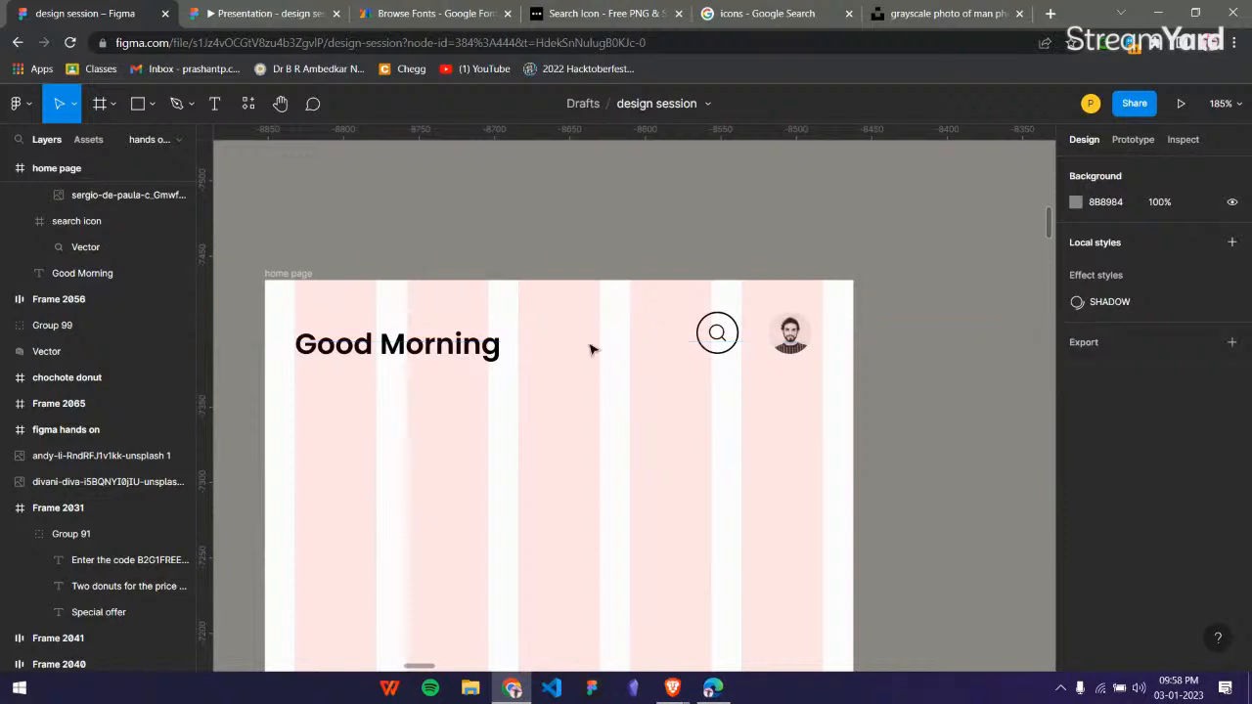
# Try distributing the horizontal spacing between the Good Morning text, the search icon and the profile picture.
pyautogui.click(425, 350)
pyautogui.keyDown('shift'); pyautogui.click(736, 328); pyautogui.keyUp('shift')
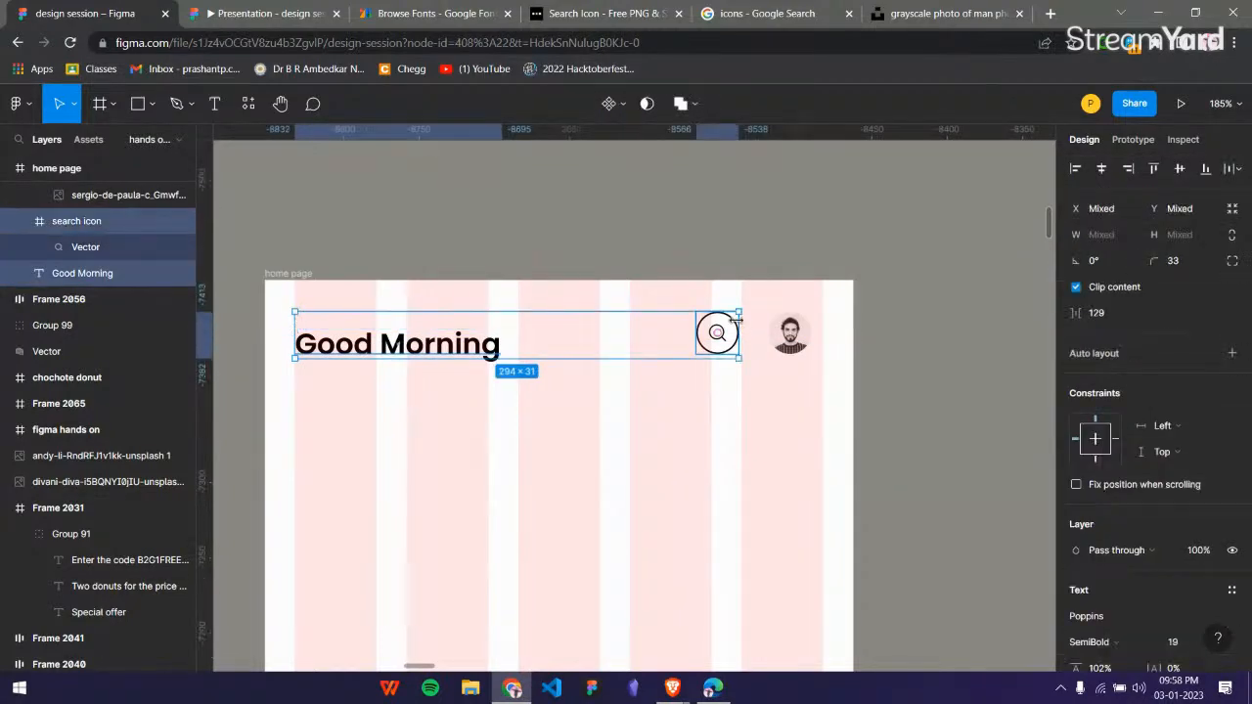
pyautogui.scroll(1, 88, 196)
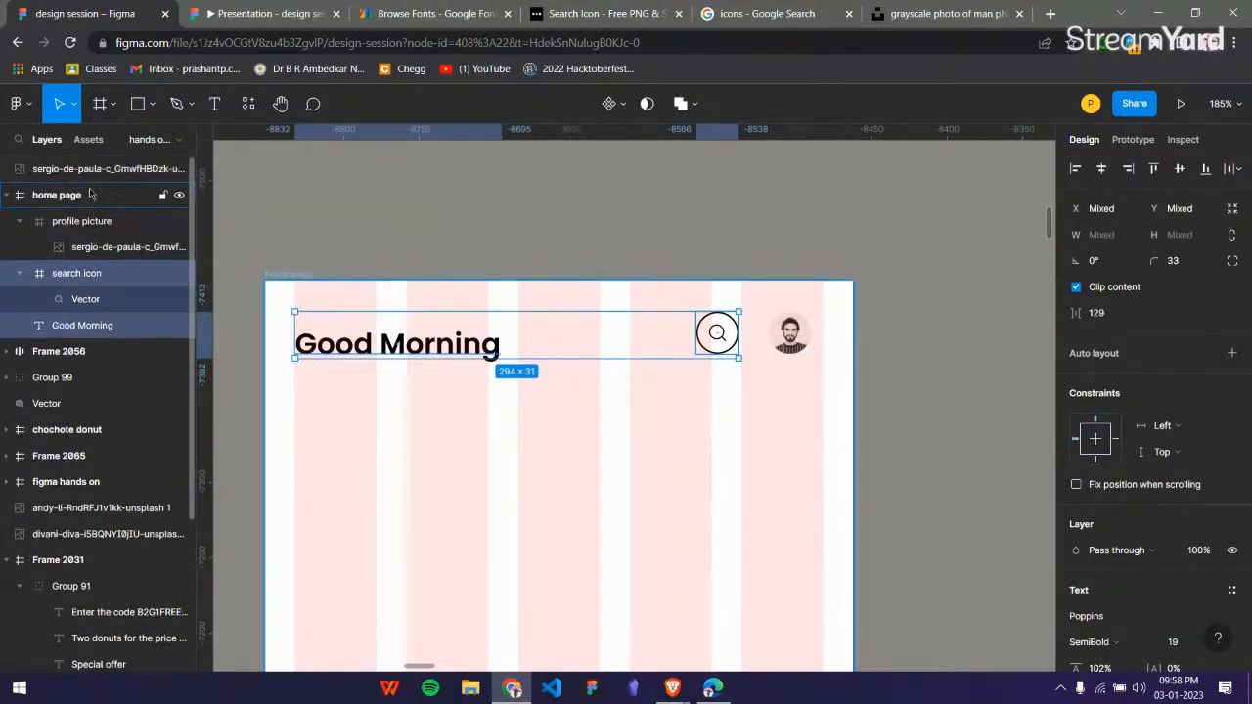
pyautogui.click(88, 201)
pyautogui.click(88, 223)
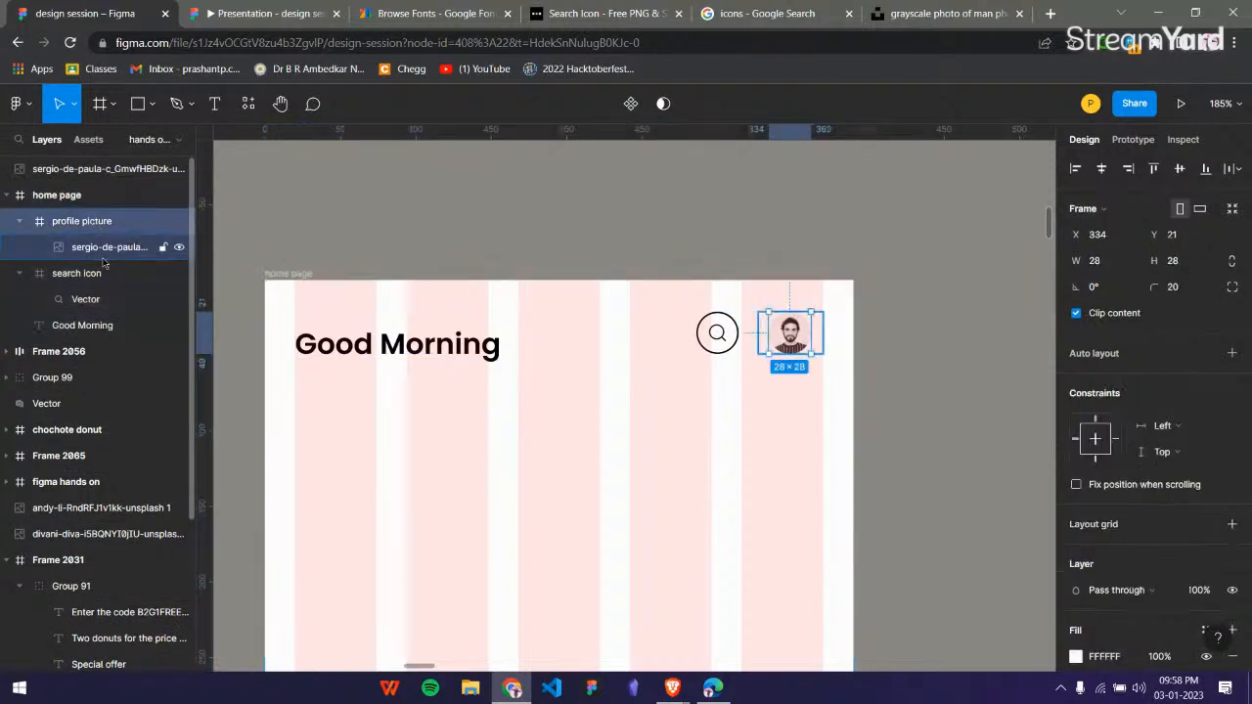
pyautogui.keyDown('shift'); pyautogui.click(84, 276); pyautogui.keyUp('shift')
pyautogui.keyDown('shift'); pyautogui.click(85, 325); pyautogui.keyUp('shift')
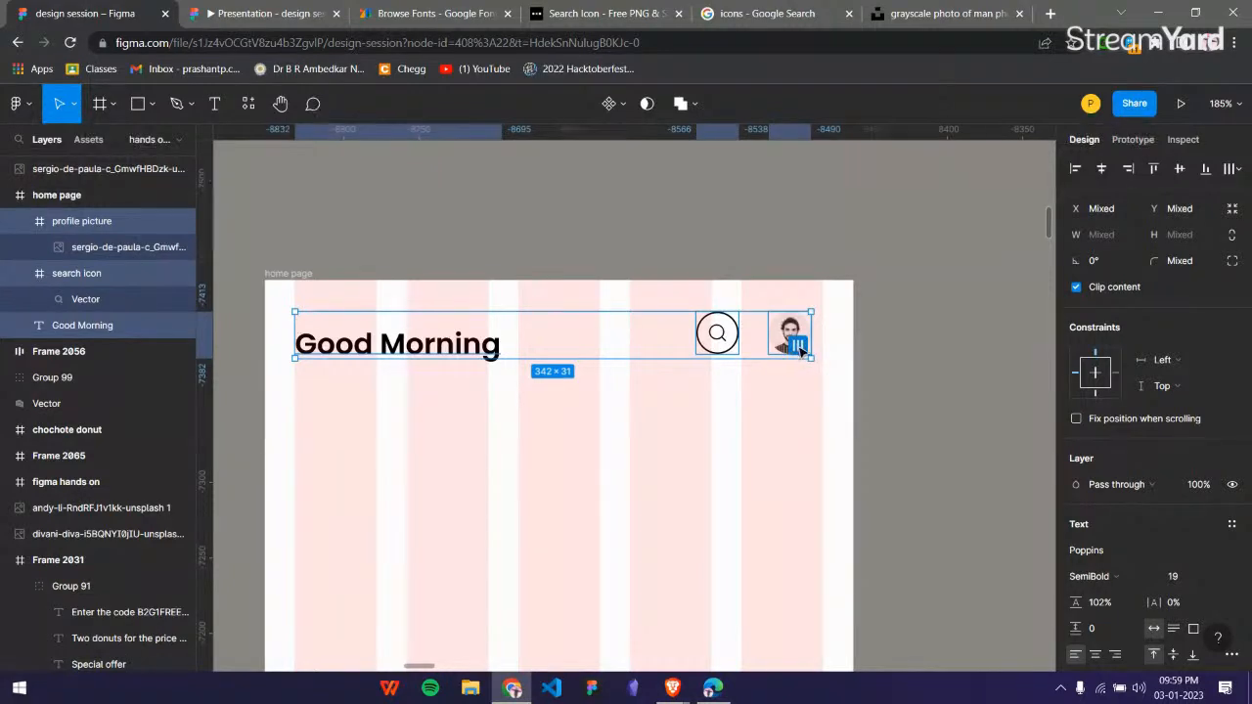
pyautogui.hotkey('alt', 'shift', 'h')
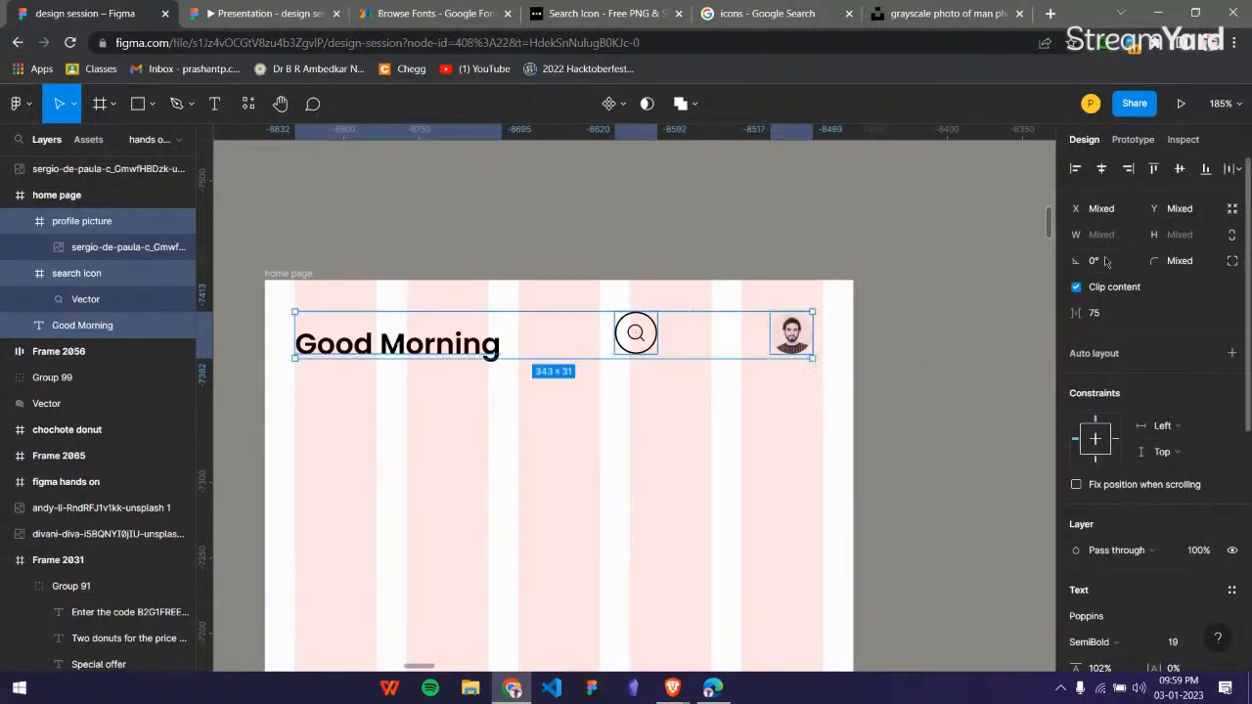
pyautogui.click(1234, 168)
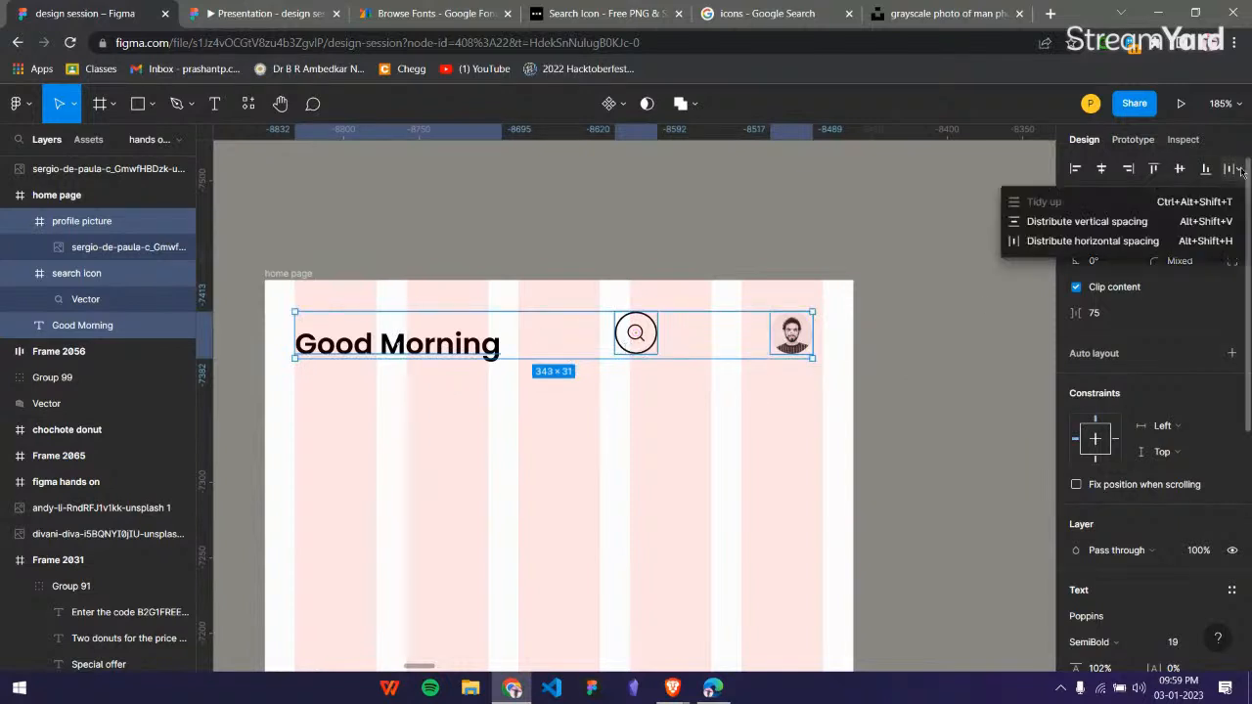
pyautogui.click(1098, 245)
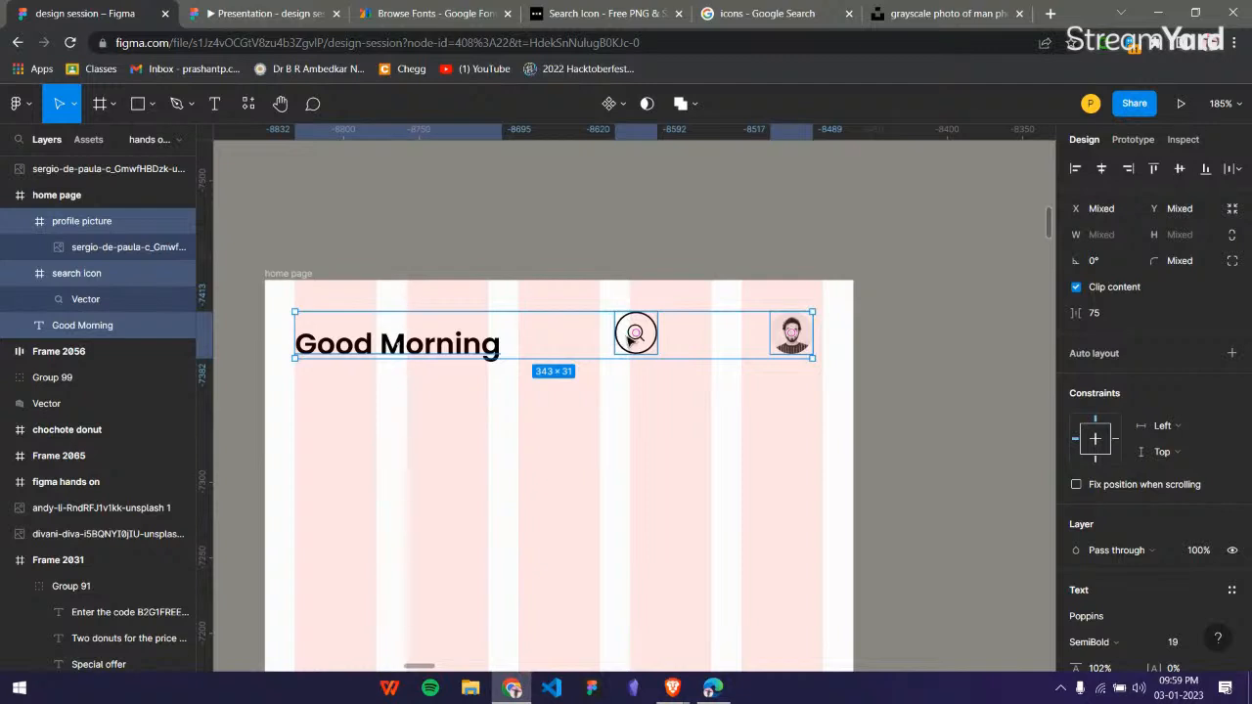
# Undo the horizontal spacing distribution of the top bar items and clear the selection.
pyautogui.click(889, 300)
pyautogui.hotkey('ctrl', 'z')
pyautogui.hotkey('ctrl', 'z')
pyautogui.hotkey('ctrl', 'z')
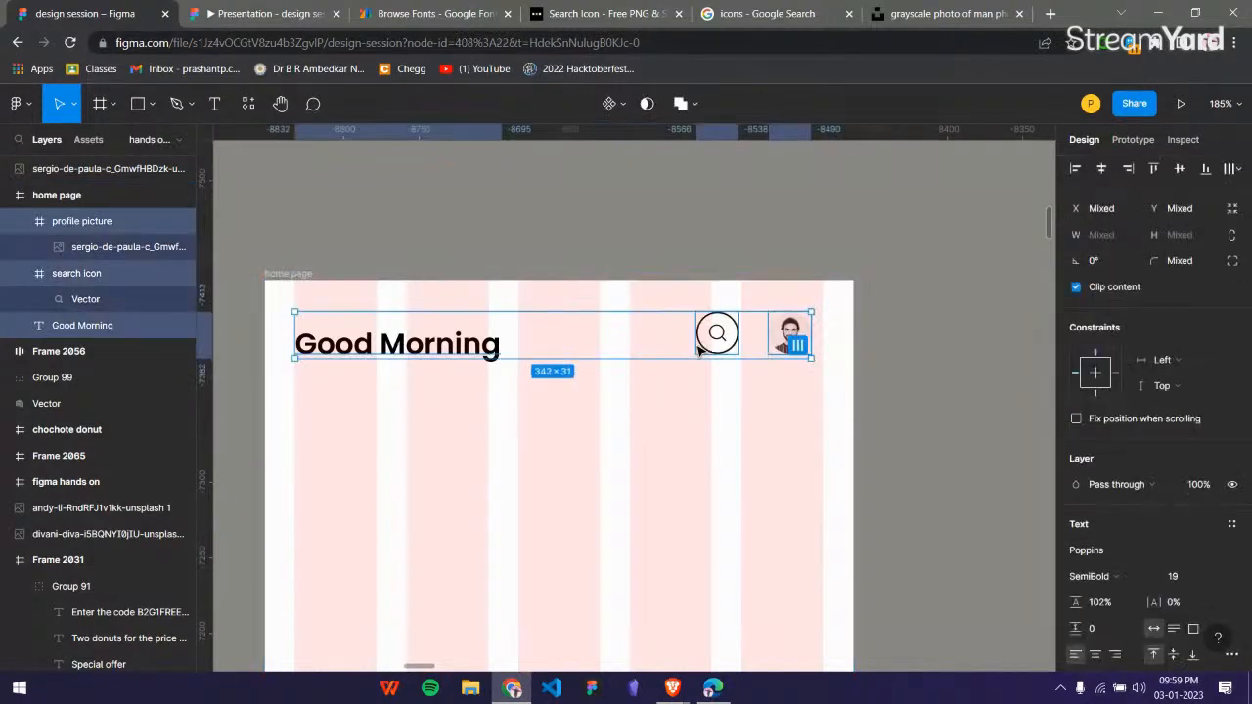
pyautogui.click(739, 394)
# Align the vertical centers of the Good Morning text, the search icon and the profile picture frame.
pyautogui.click(440, 344)
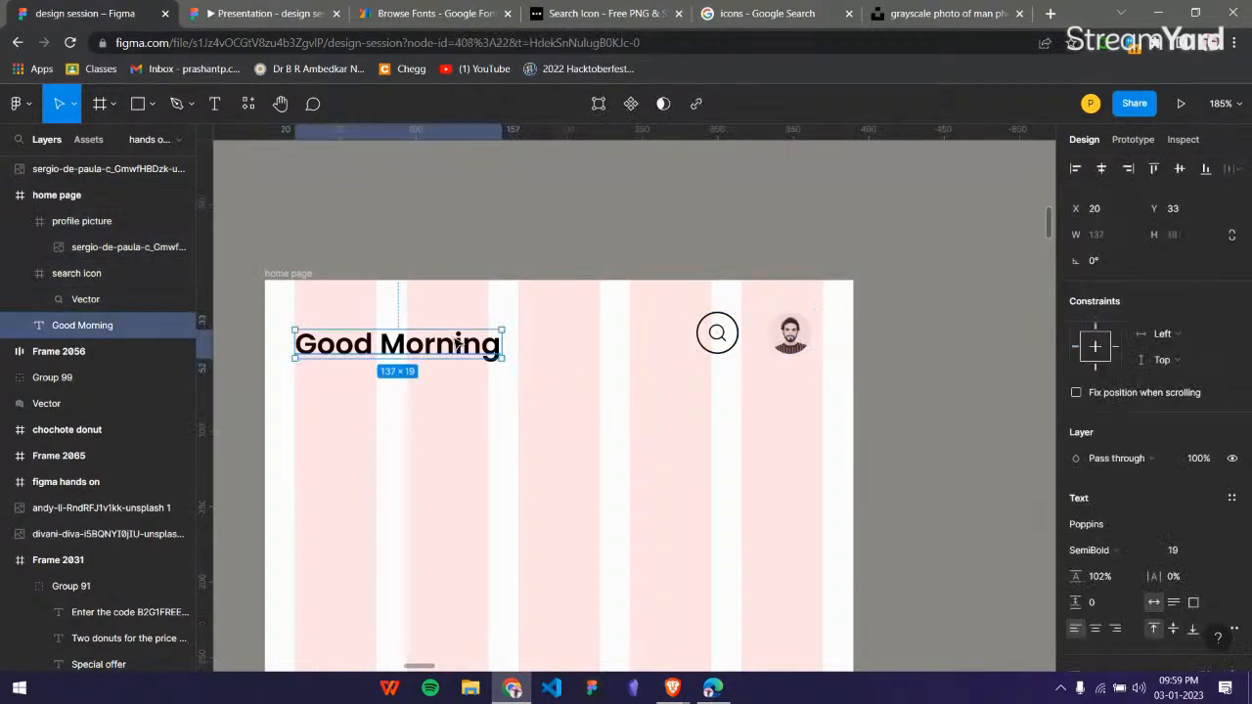
pyautogui.keyDown('shift'); pyautogui.click(729, 341); pyautogui.keyUp('shift')
pyautogui.keyDown('shift'); pyautogui.click(789, 333); pyautogui.keyUp('shift')
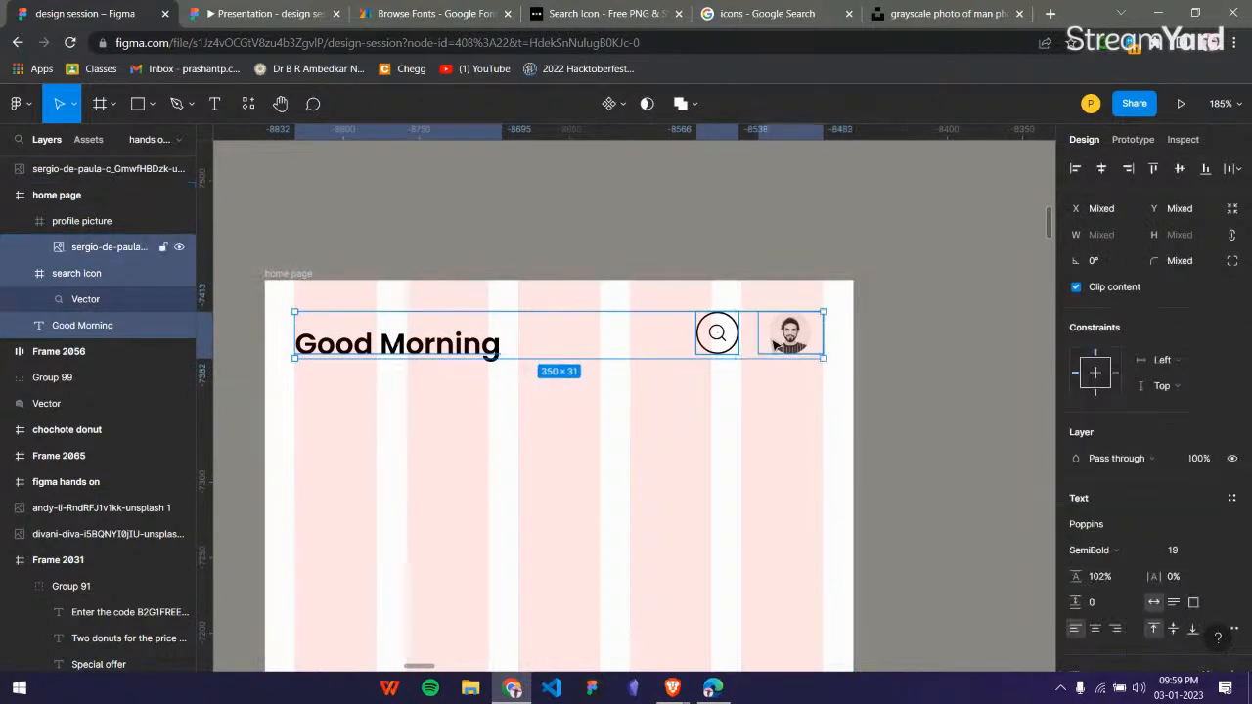
pyautogui.click(156, 232)
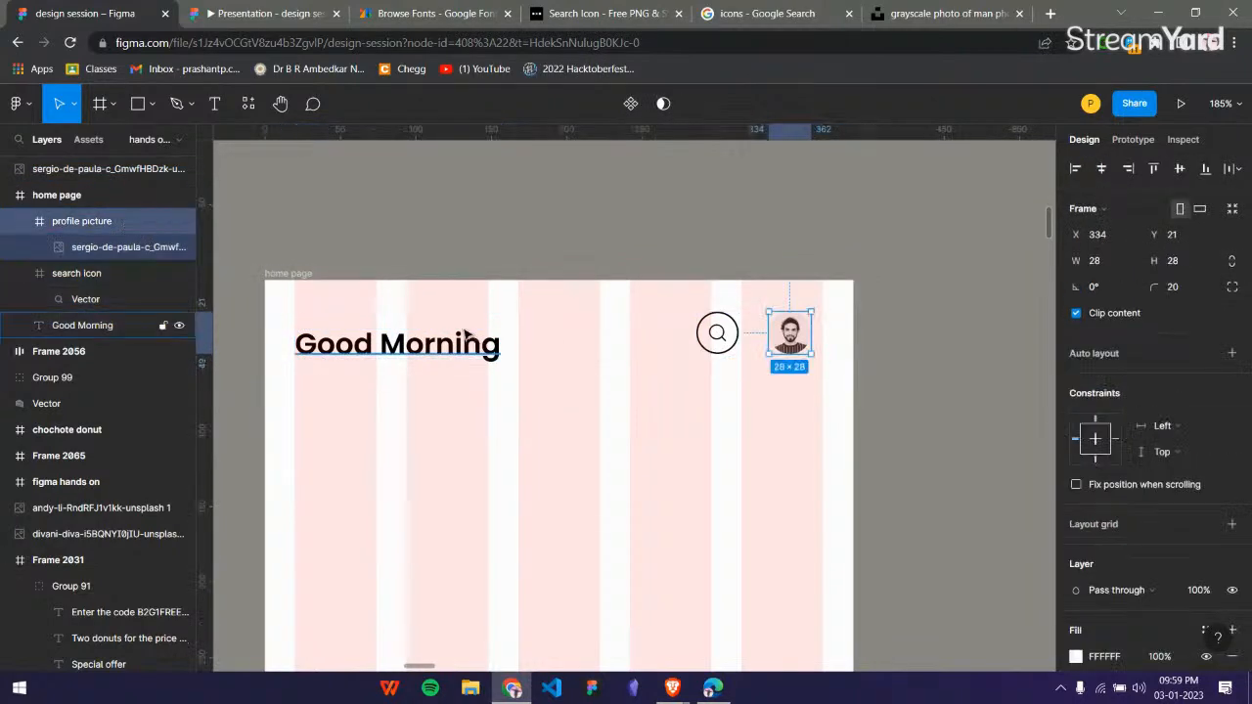
pyautogui.keyDown('shift'); pyautogui.click(89, 284); pyautogui.keyUp('shift')
pyautogui.keyDown('shift'); pyautogui.click(82, 325); pyautogui.keyUp('shift')
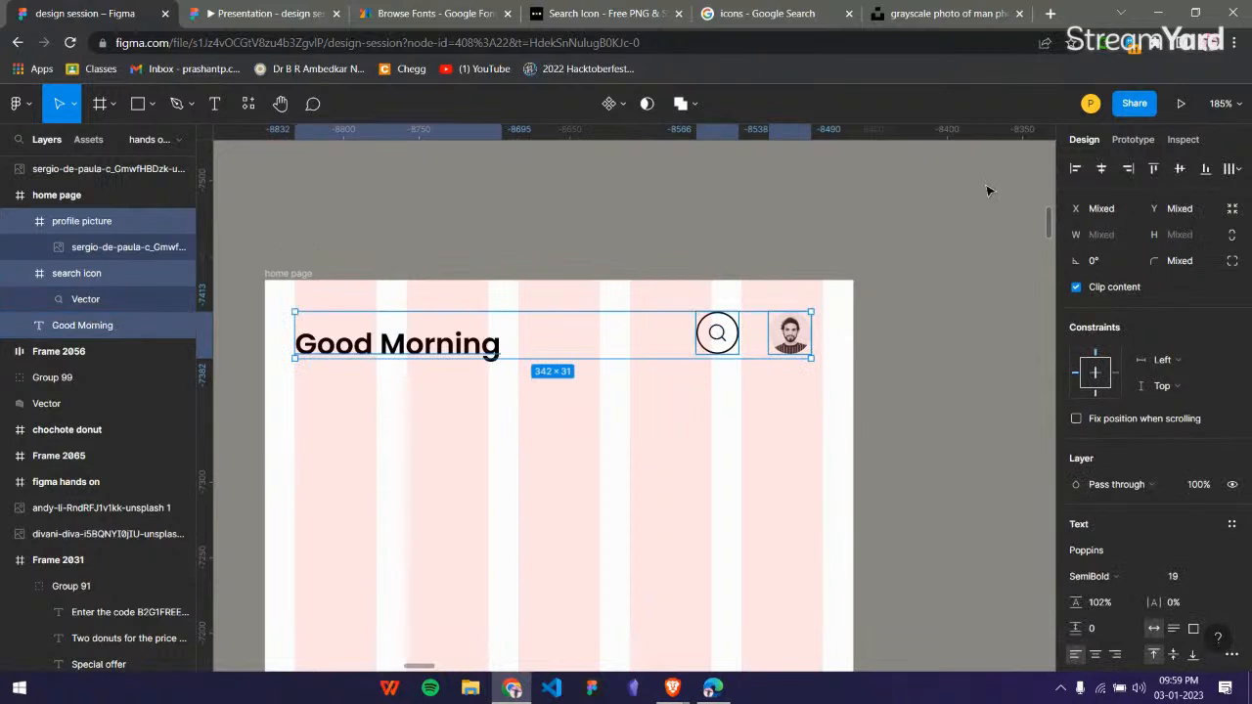
pyautogui.click(1180, 170)
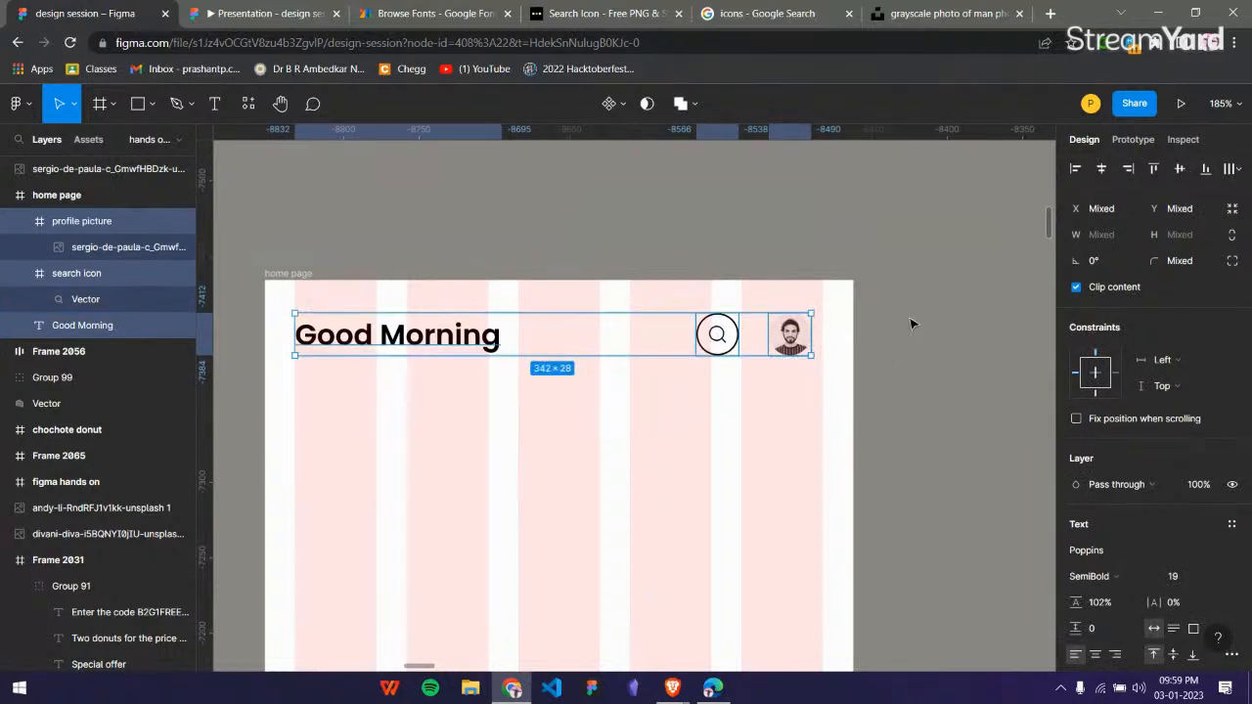
# Move the profile picture frame outward to about X 341, against the outer edge of the last layout column.
pyautogui.scroll(2, 900, 350)
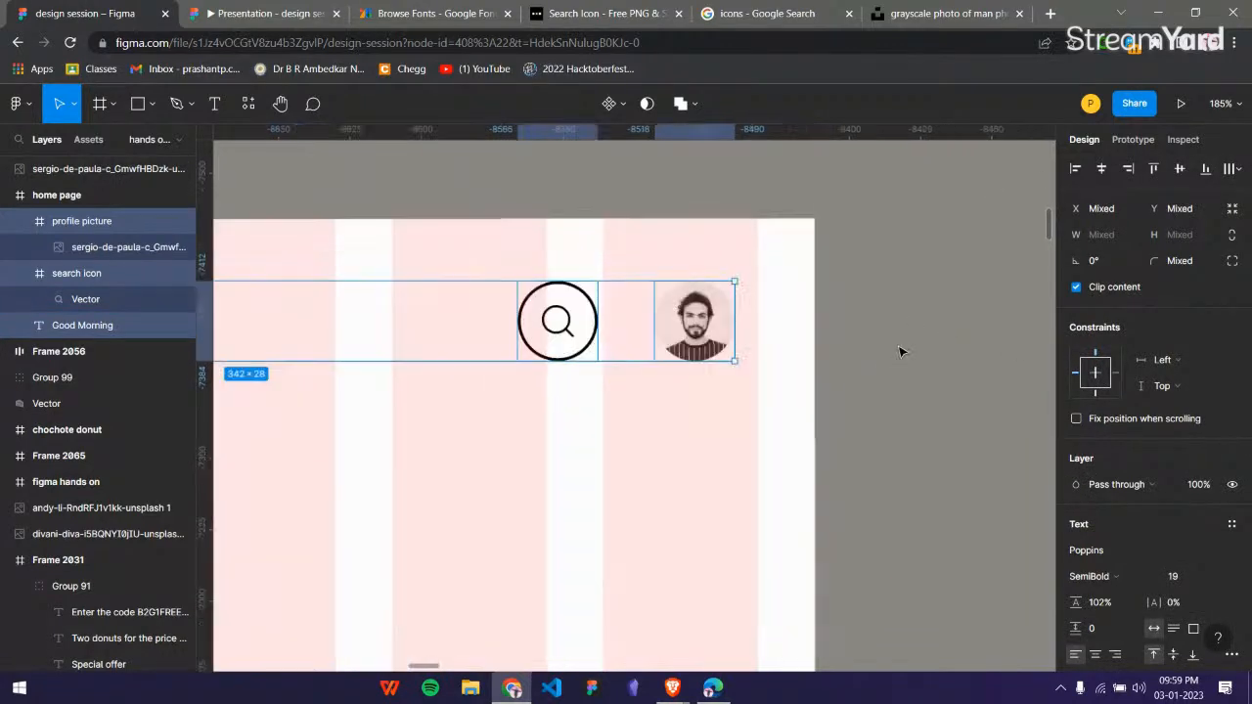
pyautogui.click(908, 341)
pyautogui.click(664, 317)
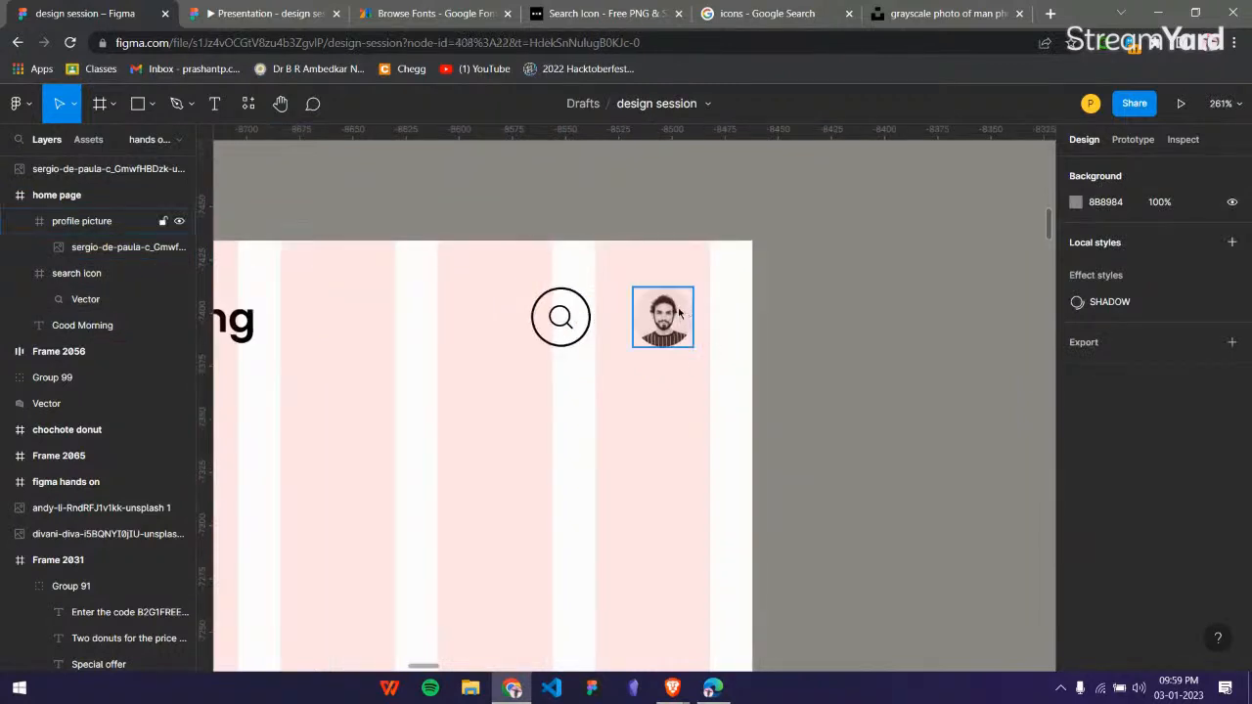
pyautogui.moveTo(688, 312); pyautogui.dragTo(702, 313)
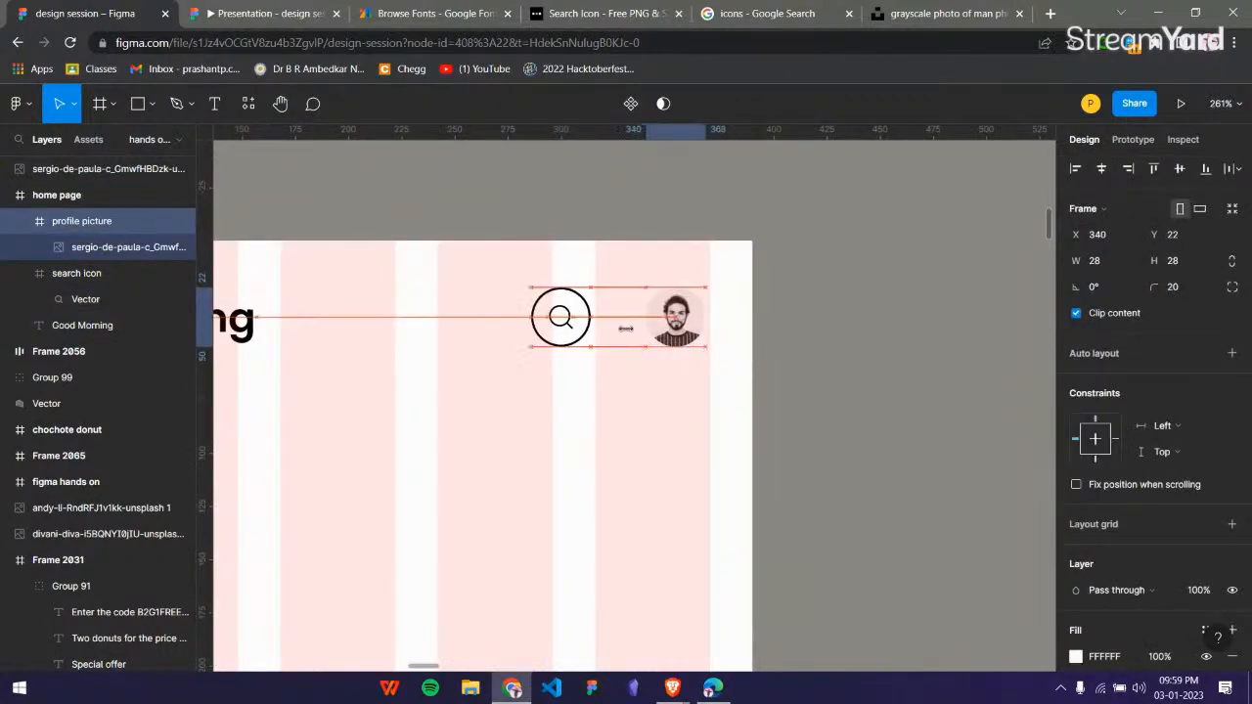
# Shift the search icon frame closer to the profile picture, to about X 301.
pyautogui.click(589, 315)
pyautogui.press('Right')
pyautogui.press('Right')
pyautogui.press('Right')
pyautogui.press('Right')
pyautogui.press('Right')
pyautogui.press('Right')
pyautogui.press('Right')
pyautogui.press('Right')
pyautogui.press('Right')
pyautogui.press('Right')
pyautogui.press('Right')
pyautogui.press('Right')
pyautogui.press('Right')
pyautogui.press('Right')
pyautogui.press('Right')
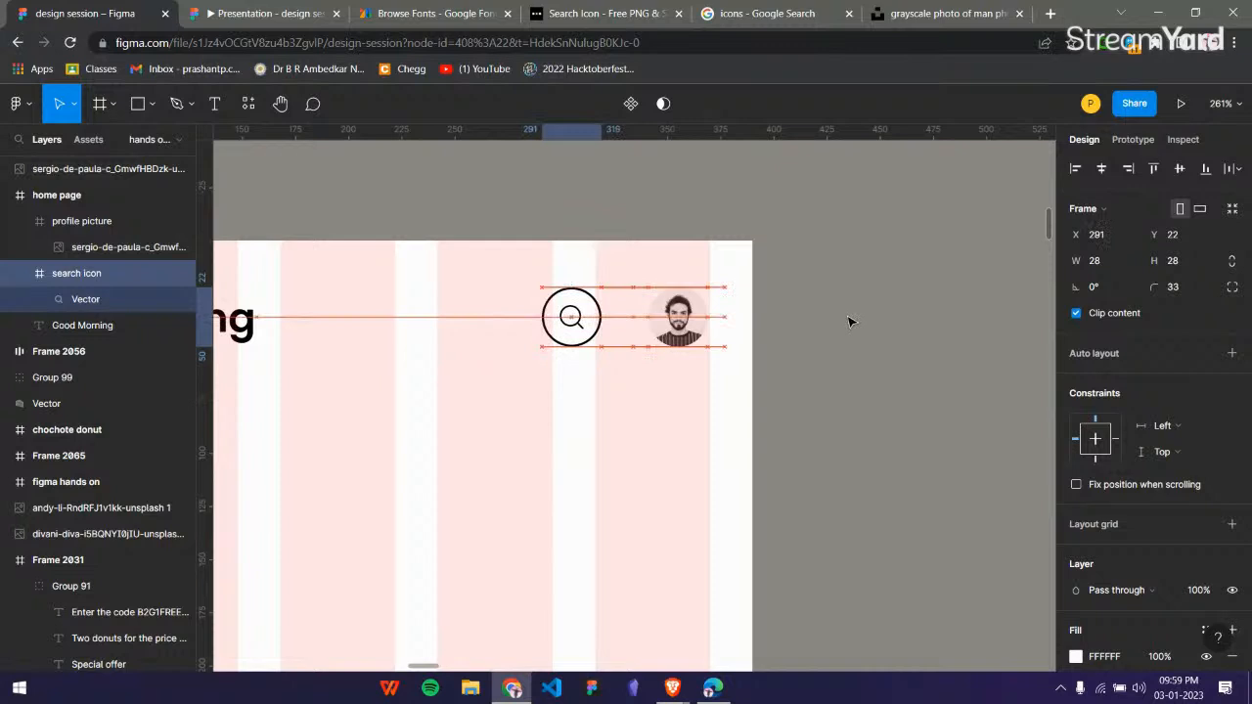
pyautogui.click(851, 316)
# Compare the spacing of the home page's top bar with the greeting row in the reference mockup.
pyautogui.scroll(-5, 853, 316)
pyautogui.hscroll(-3, 853, 316)
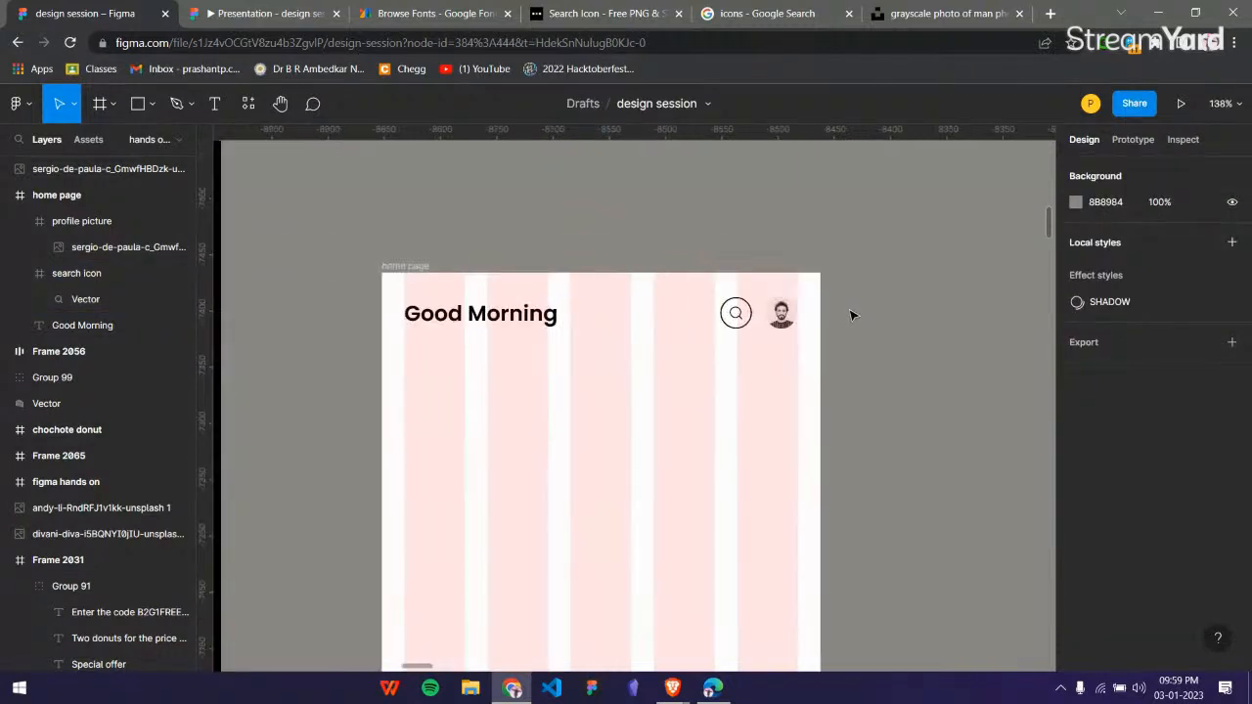
pyautogui.hscroll(1, 784, 334)
pyautogui.hscroll(2, 924, 331)
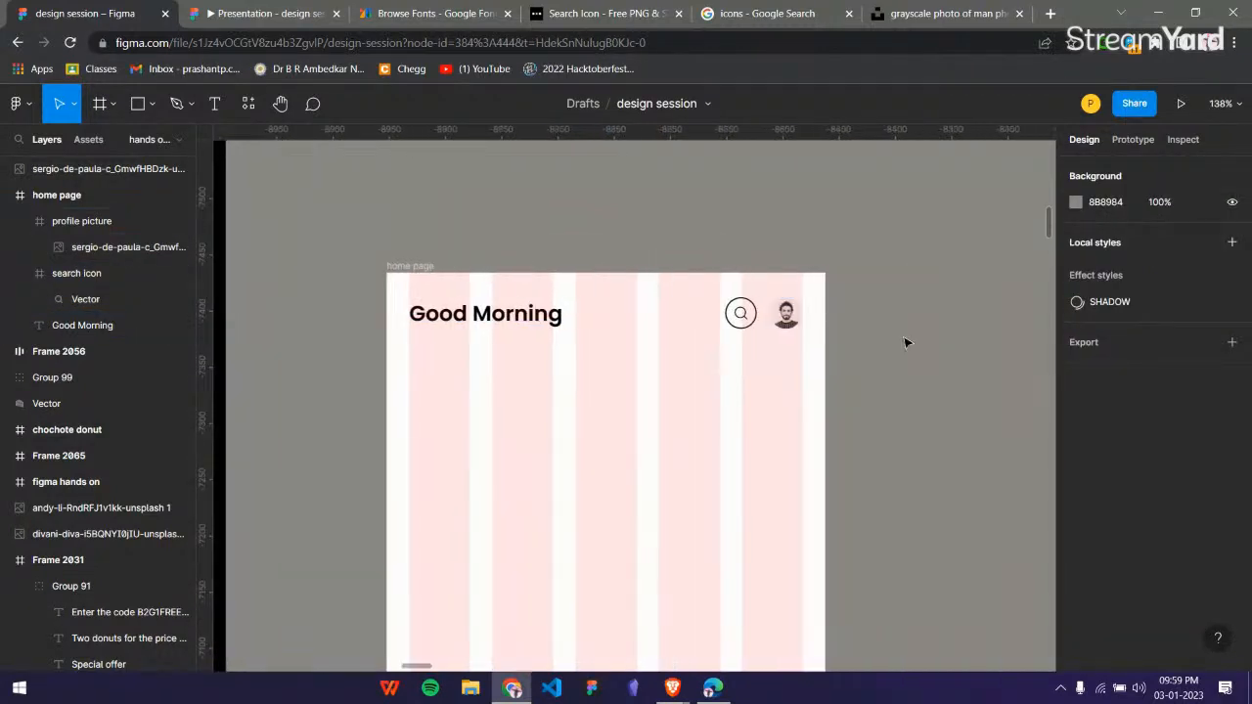
pyautogui.hscroll(-3, 849, 306)
pyautogui.scroll(-4, 861, 304)
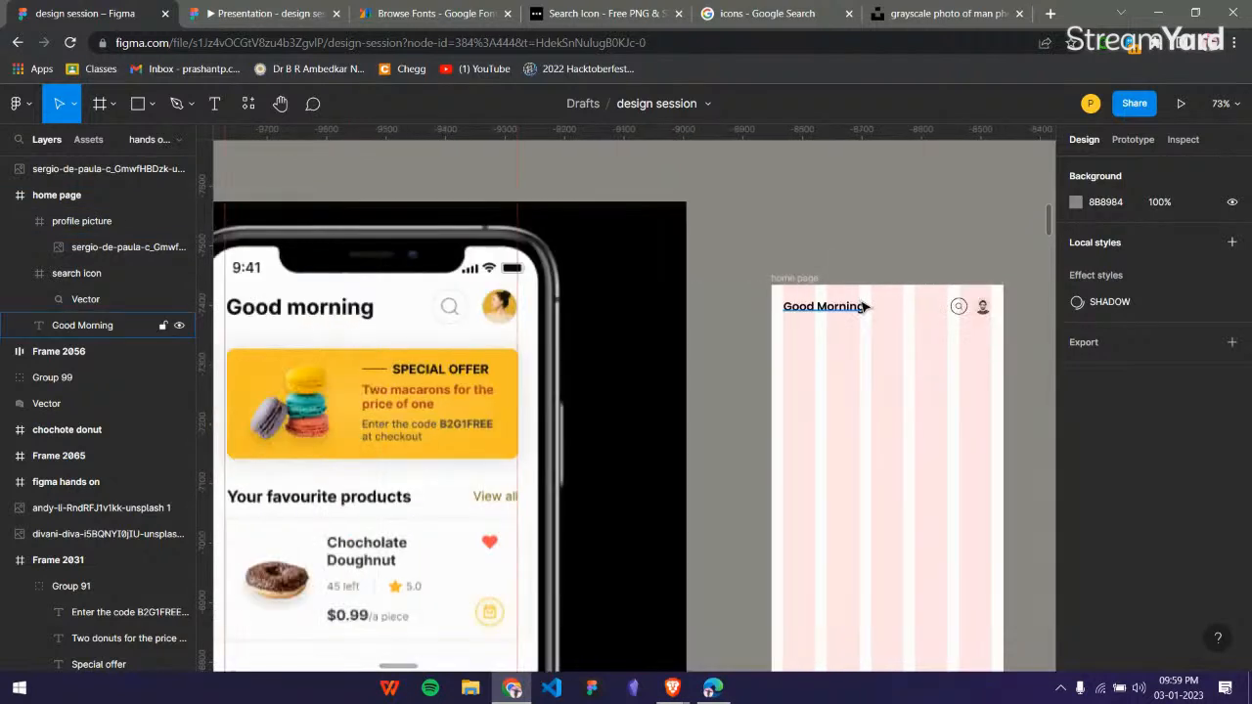
pyautogui.hscroll(-1, 862, 305)
pyautogui.hscroll(3, 863, 306)
pyautogui.hscroll(-3, 861, 297)
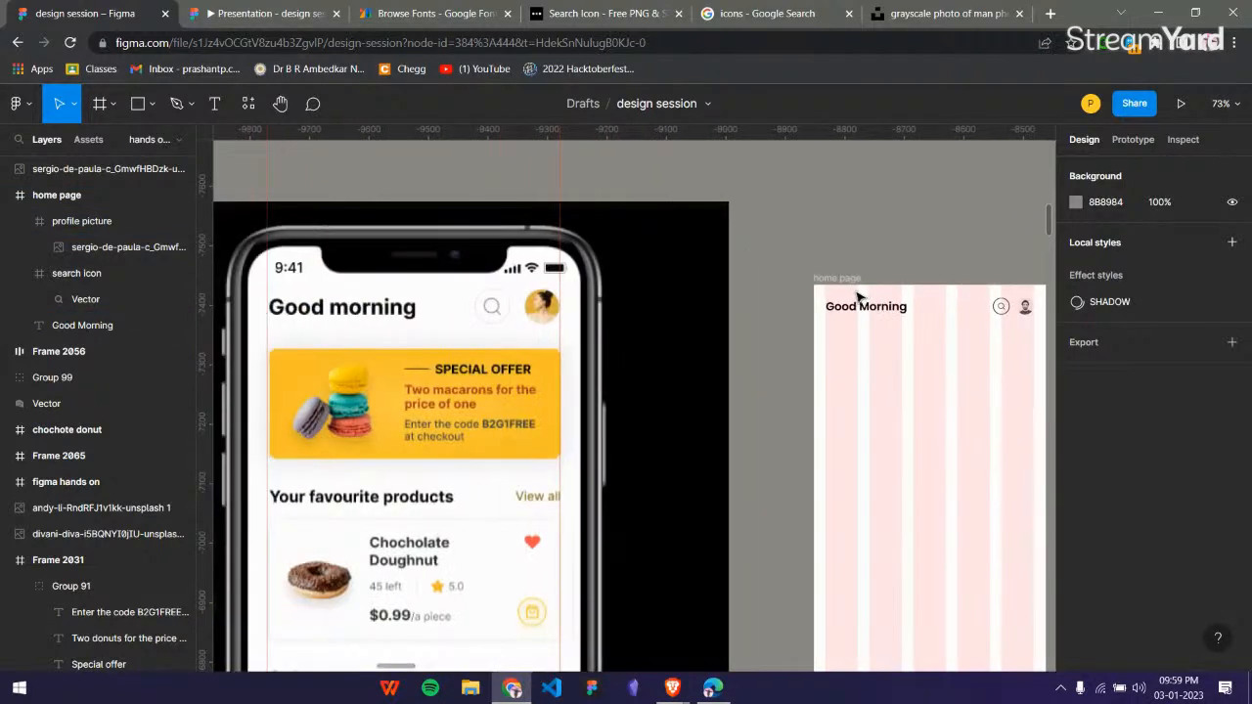
pyautogui.scroll(-3, 399, 403)
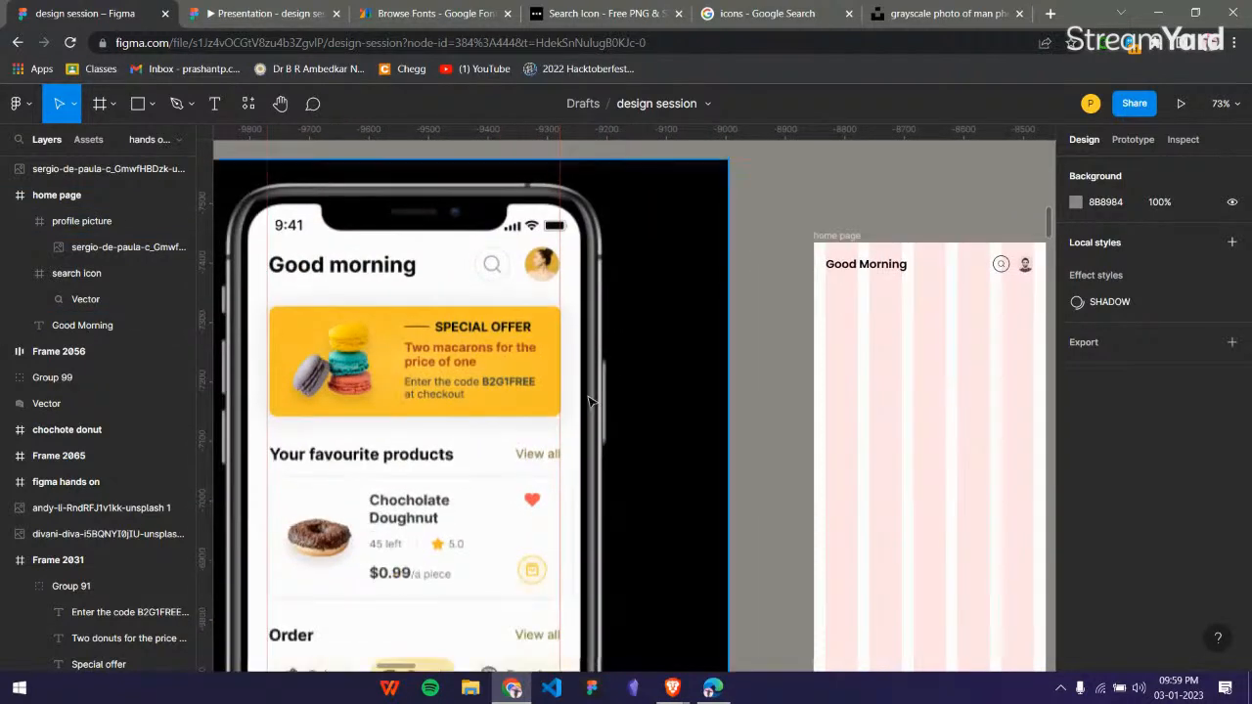
# Read through the checklist of components and their design concepts and Figma tools in Frame 2065.
pyautogui.scroll(-2, 590, 402)
pyautogui.hscroll(3, 821, 404)
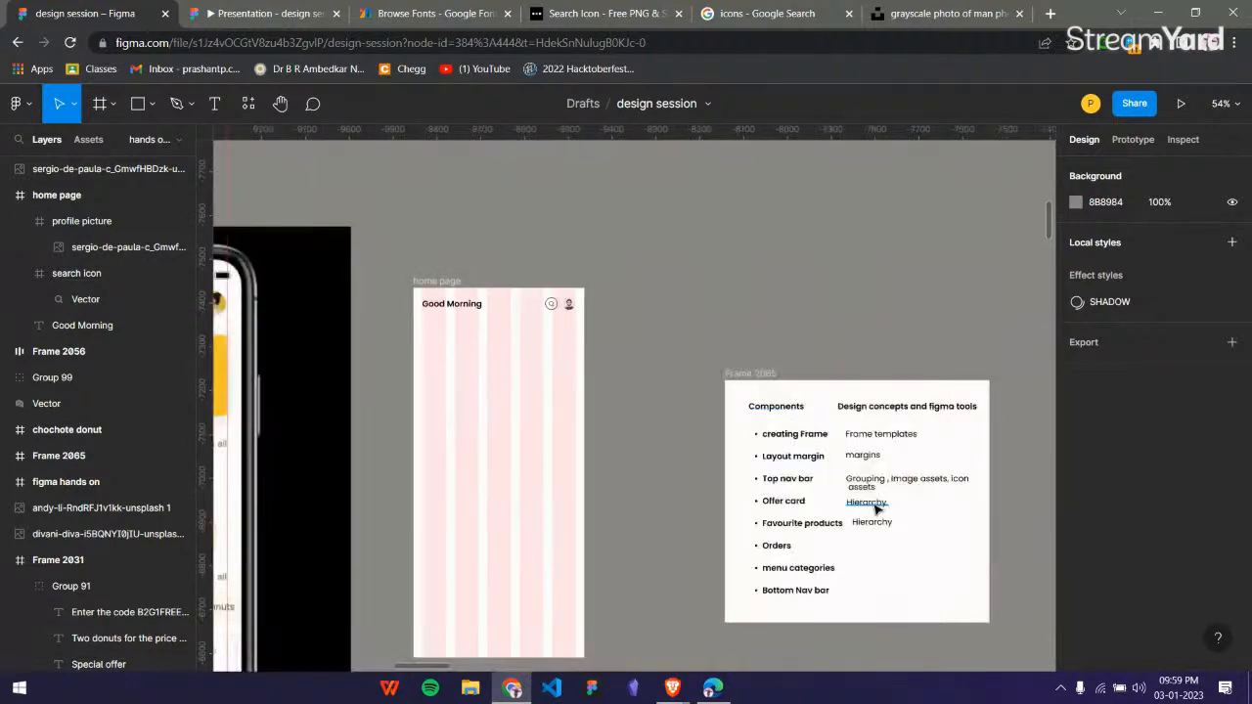
pyautogui.scroll(3, 876, 507)
pyautogui.scroll(-1, 750, 413)
pyautogui.scroll(4, 718, 417)
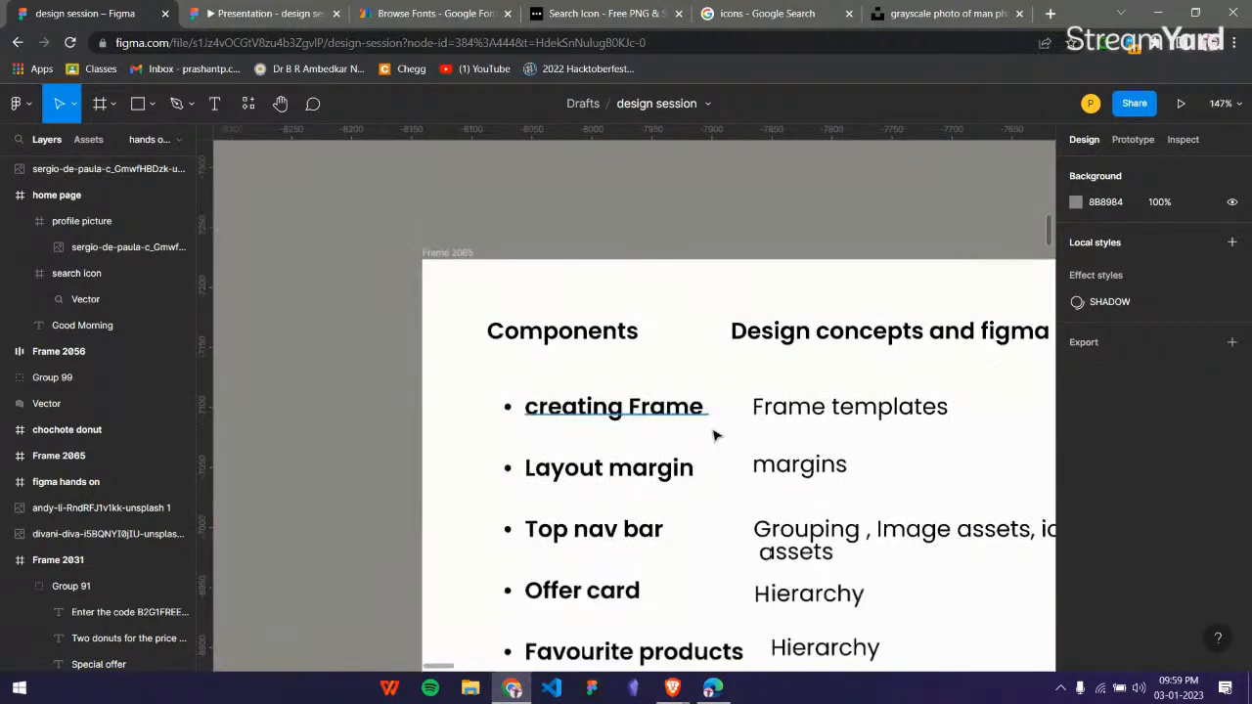
pyautogui.scroll(-1, 831, 377)
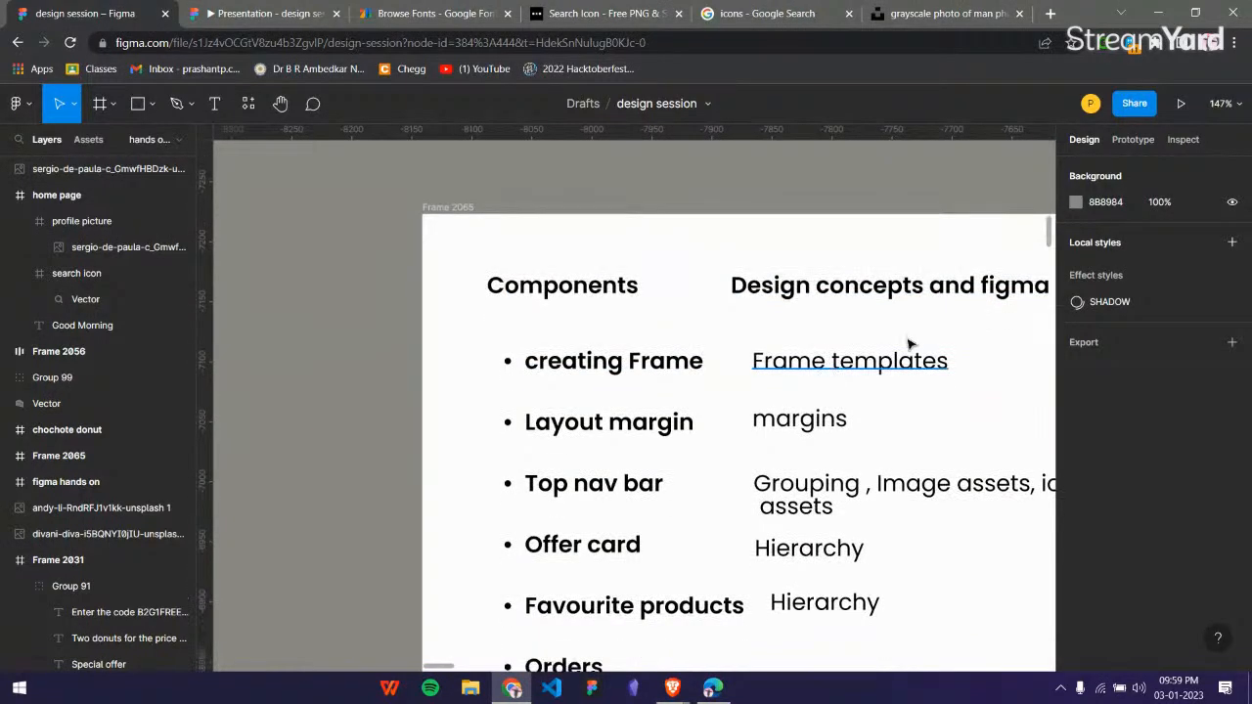
pyautogui.scroll(-1, 916, 339)
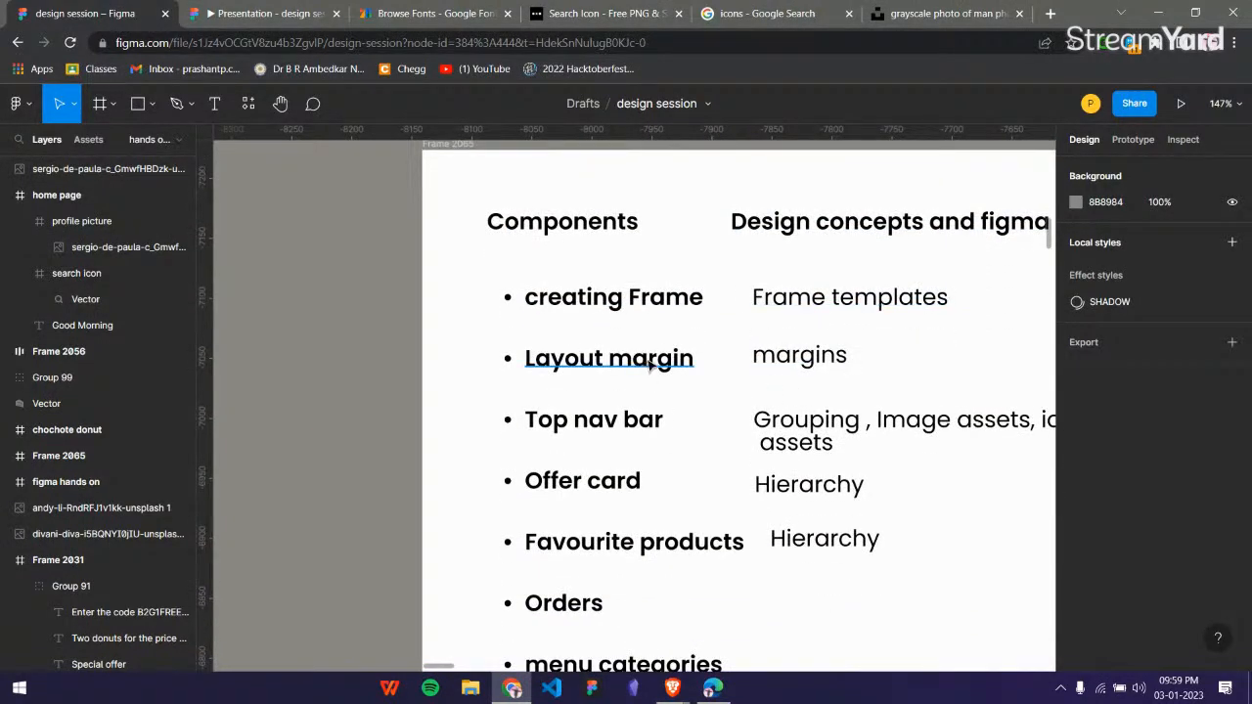
pyautogui.hscroll(1, 671, 436)
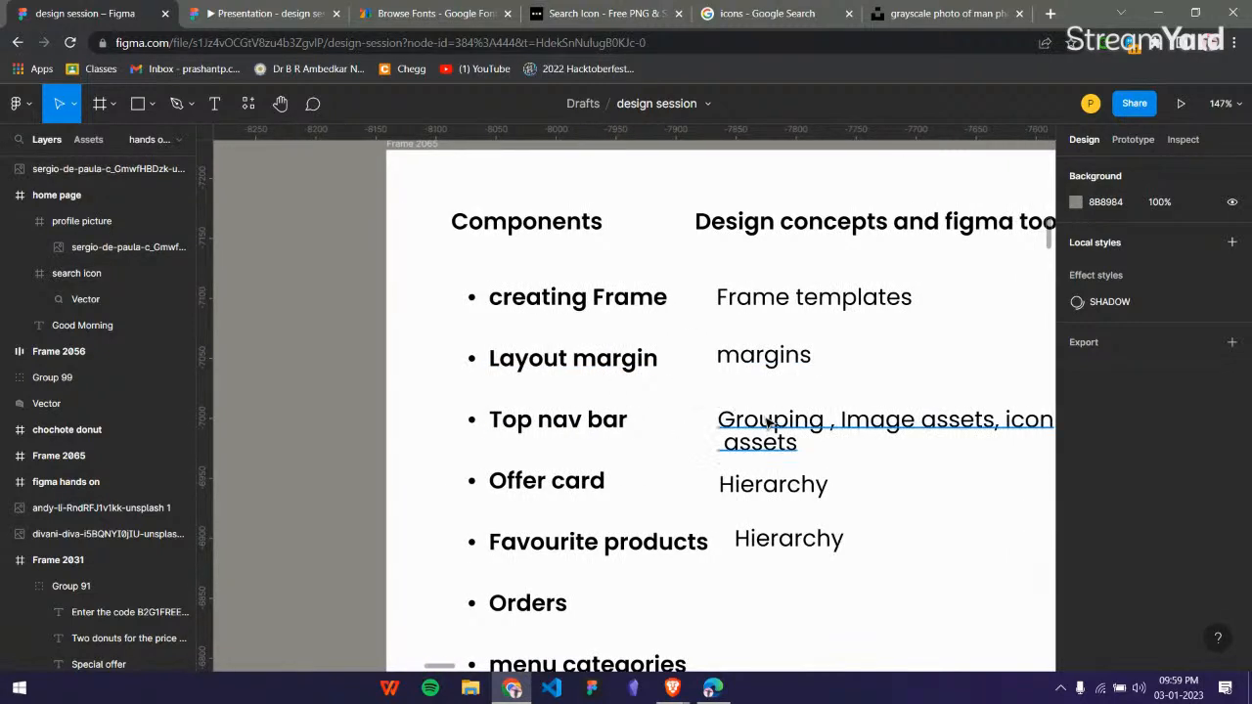
pyautogui.hscroll(5, 769, 423)
pyautogui.scroll(-5, 542, 427)
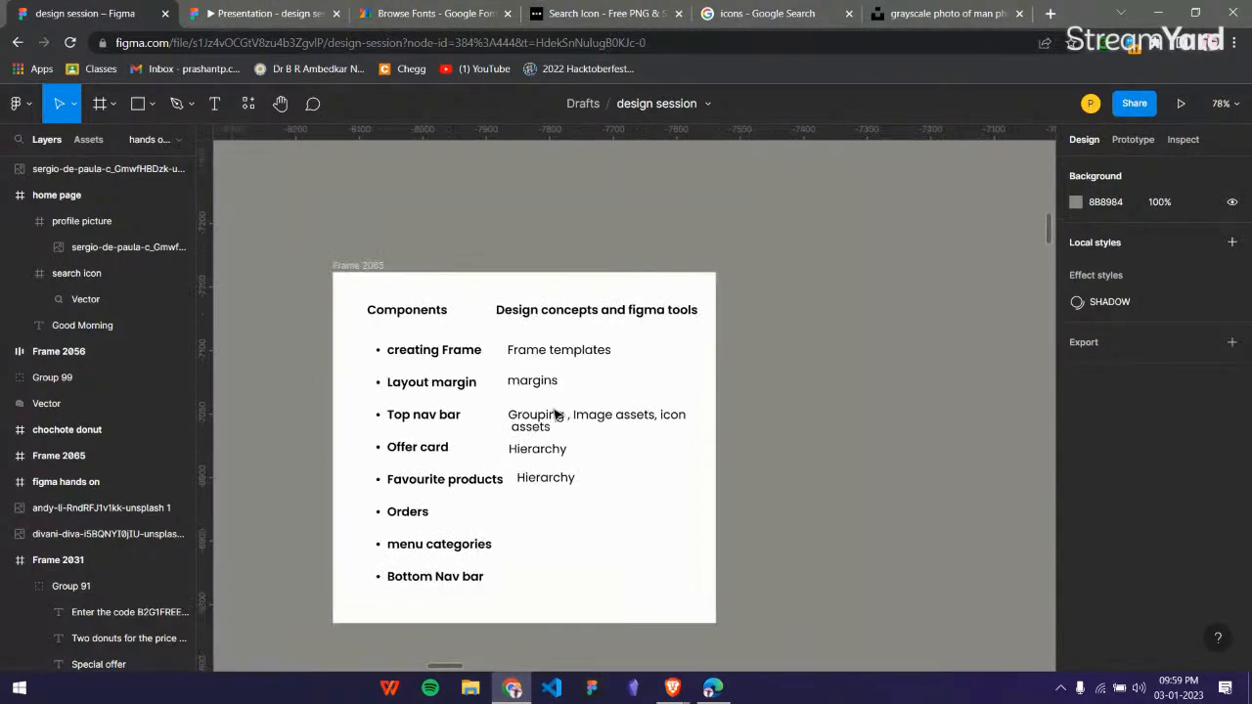
# Group the Good Morning text, the search icon and the profile picture frame on the home page.
pyautogui.hscroll(-5, 606, 343)
pyautogui.scroll(5, 740, 328)
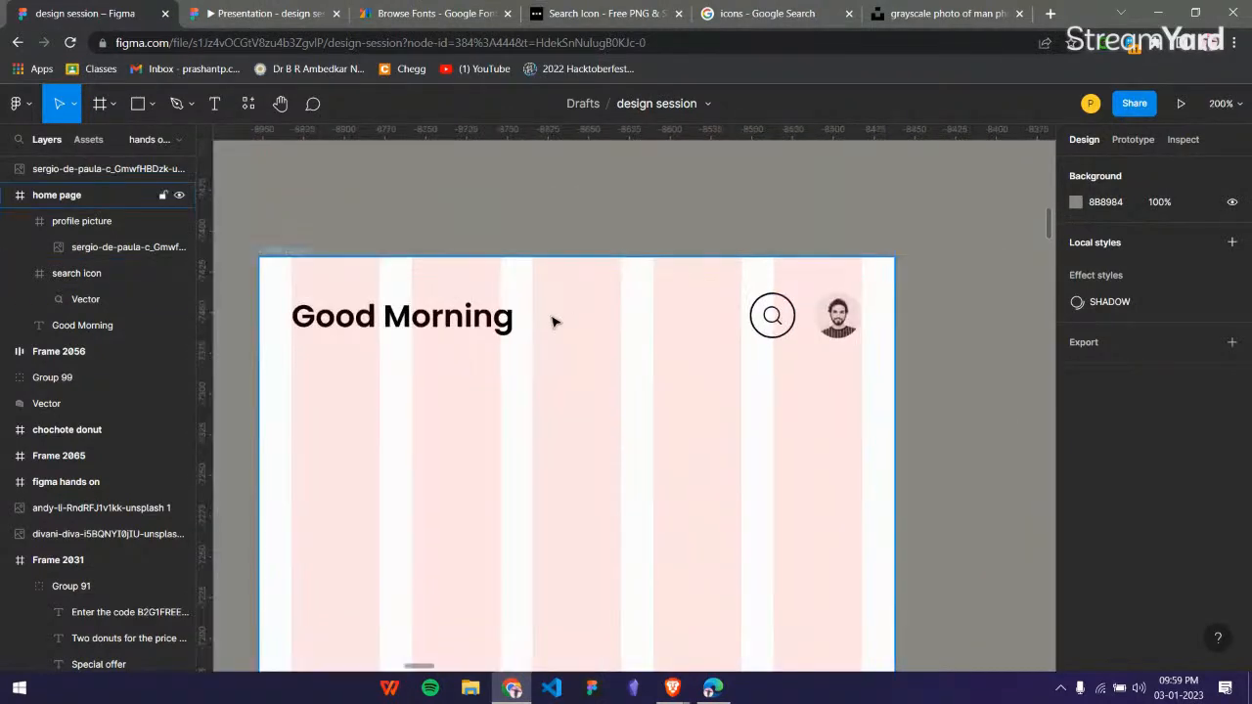
pyautogui.click(504, 318)
pyautogui.keyDown('shift'); pyautogui.click(783, 331); pyautogui.keyUp('shift')
pyautogui.keyDown('shift'); pyautogui.click(822, 336); pyautogui.keyUp('shift')
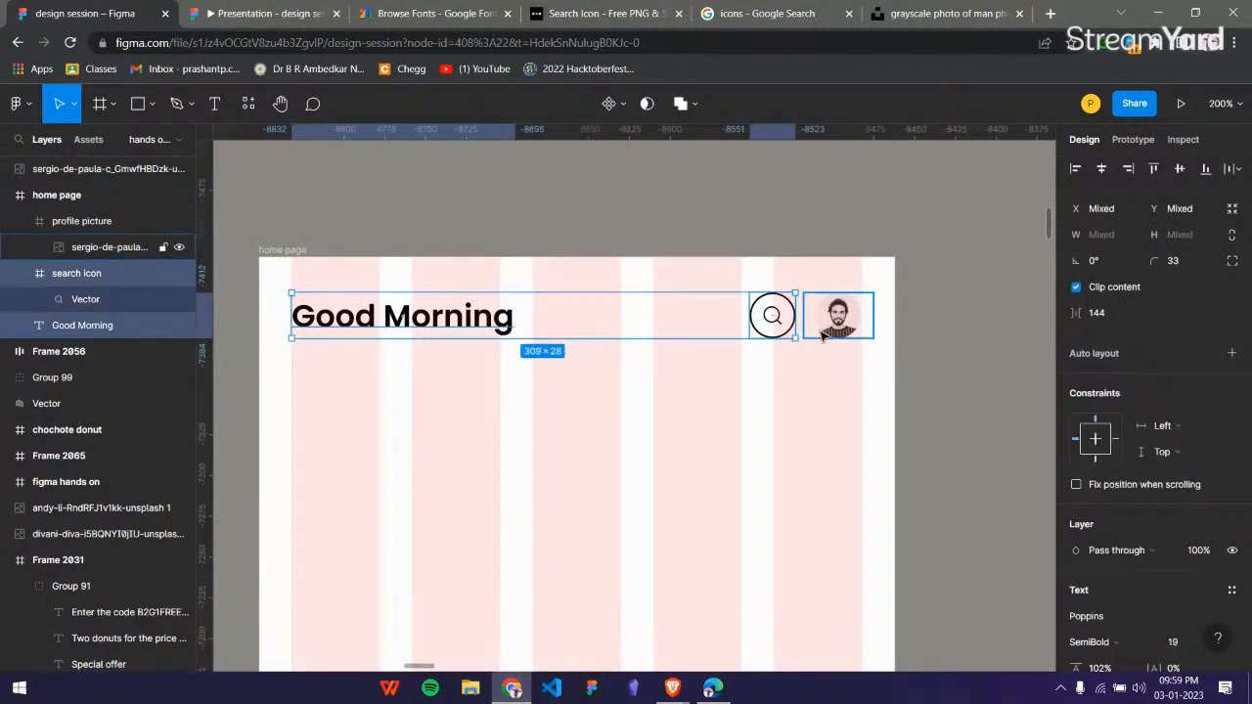
pyautogui.keyDown('shift'); pyautogui.click(113, 220); pyautogui.keyUp('shift')
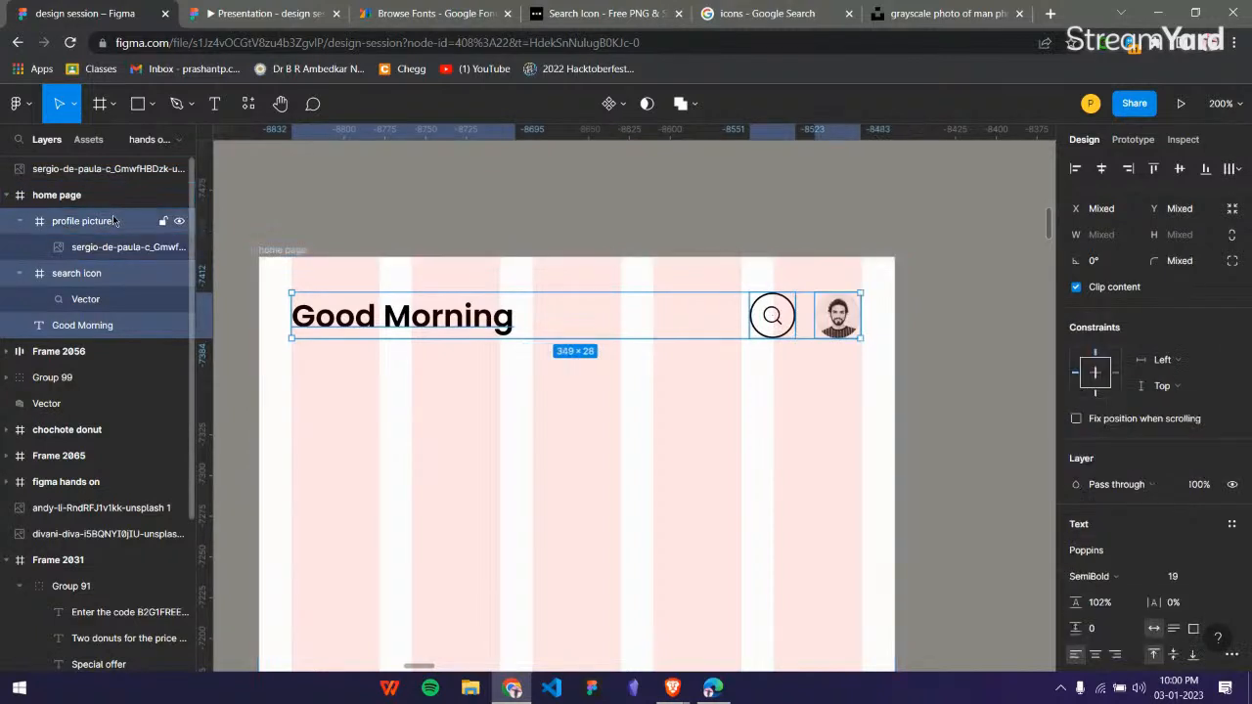
pyautogui.rightClick(555, 311)
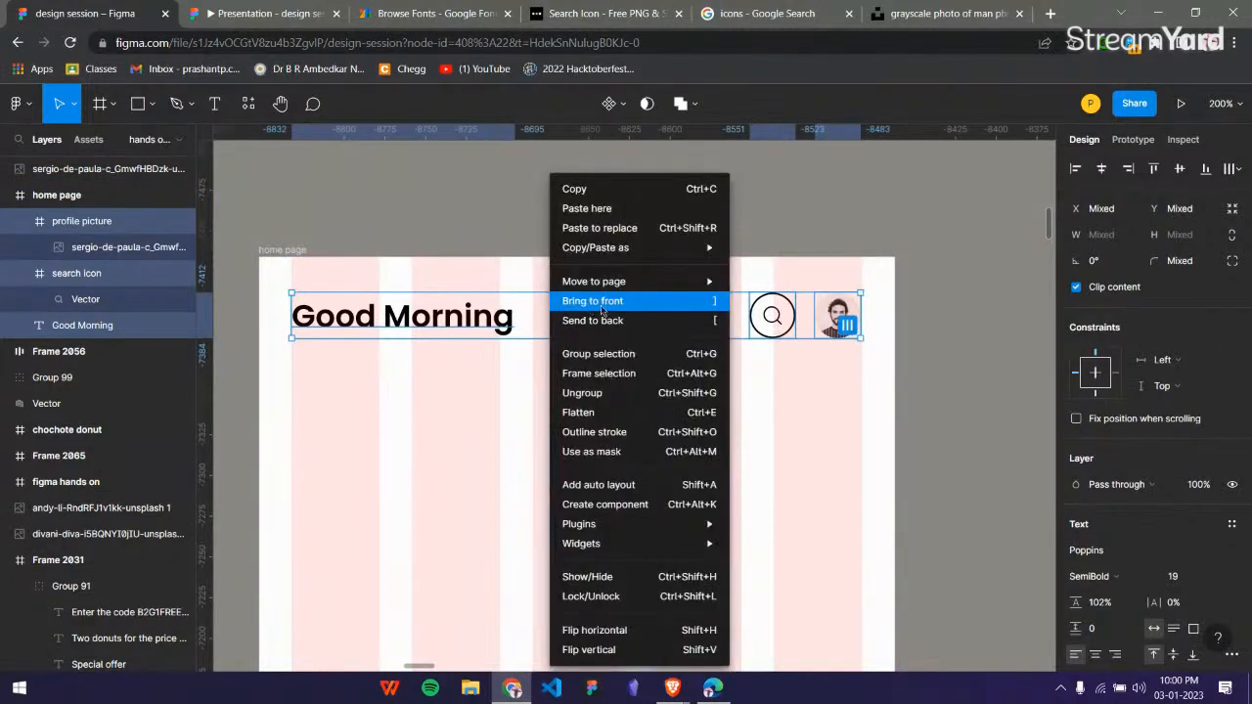
pyautogui.click(614, 354)
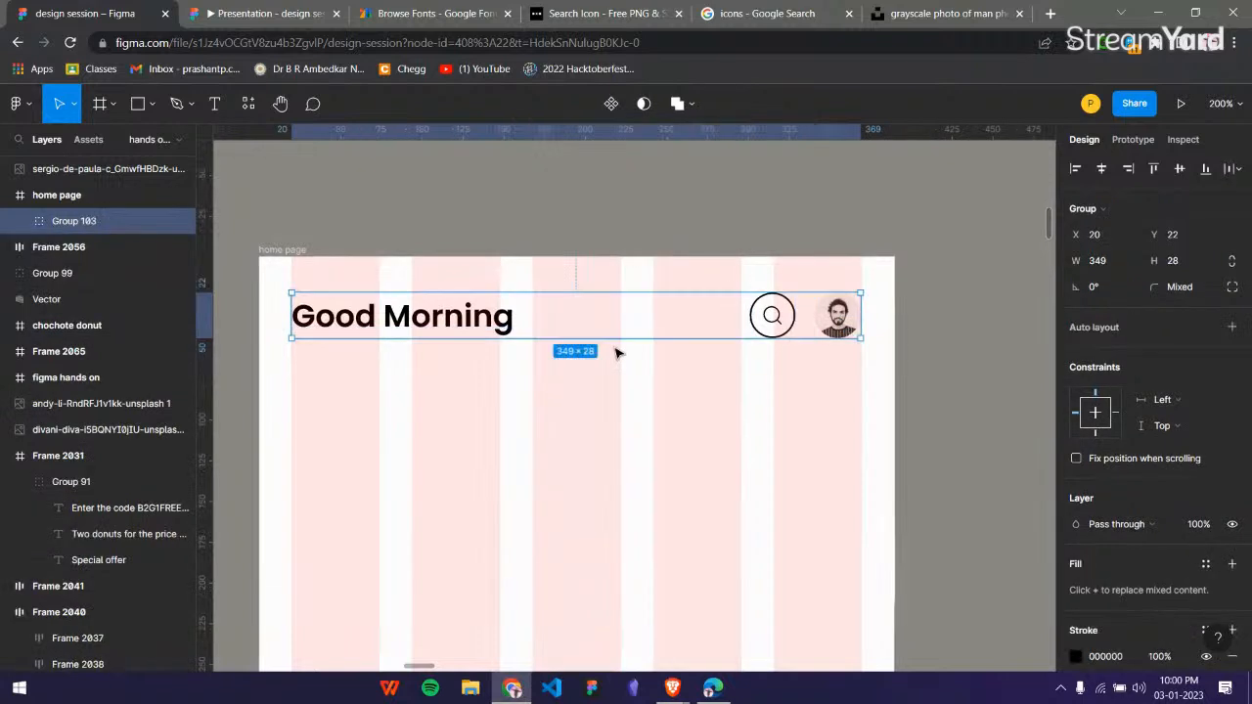
# Expand the new group's layers and rename the group as top nav bar.
pyautogui.click(19, 223)
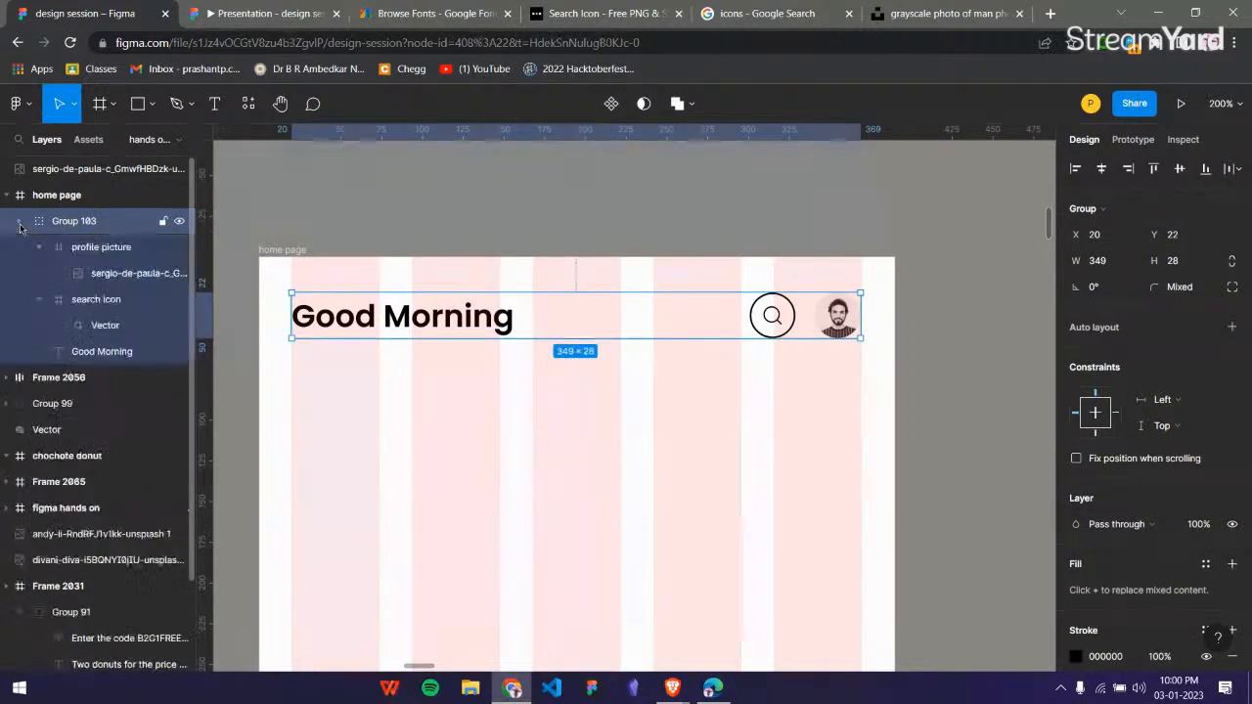
pyautogui.doubleClick(91, 224)
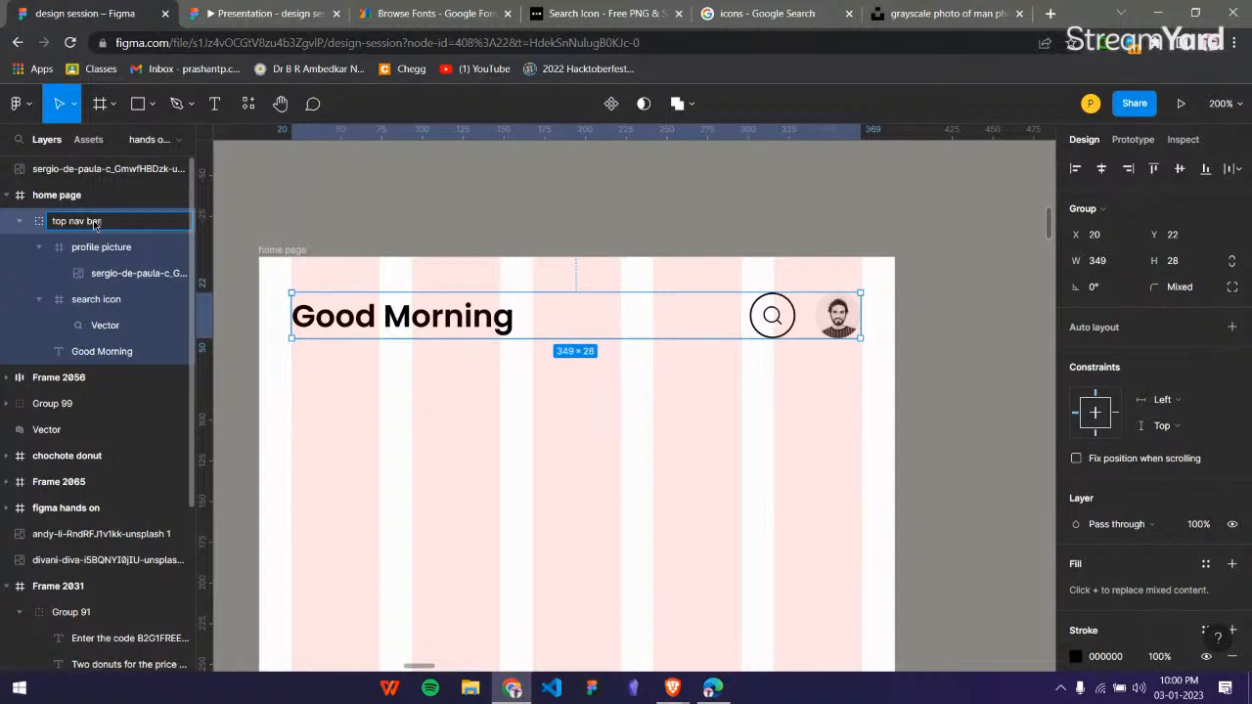
pyautogui.write('top nav bar')
pyautogui.click(399, 190)
# Check selecting the top nav bar as a whole group and its greeting, search icon and profile picture individually.
pyautogui.click(771, 315)
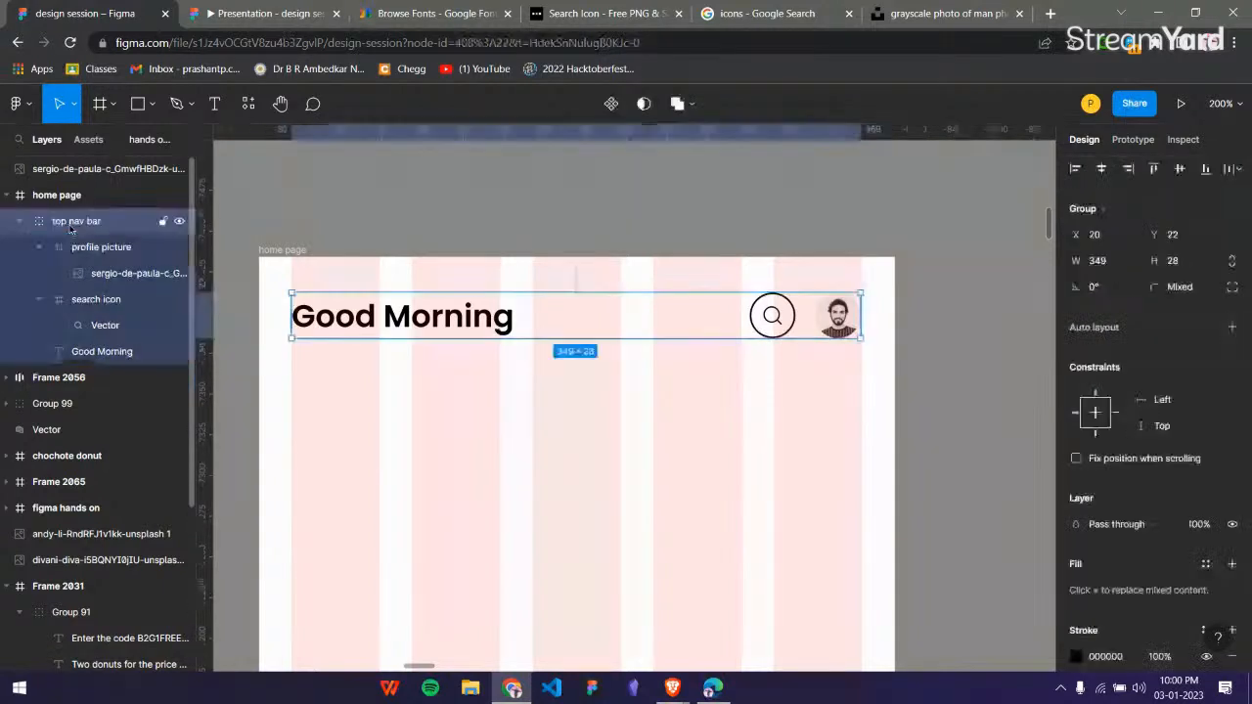
pyautogui.scroll(-2, 531, 239)
pyautogui.click(498, 352)
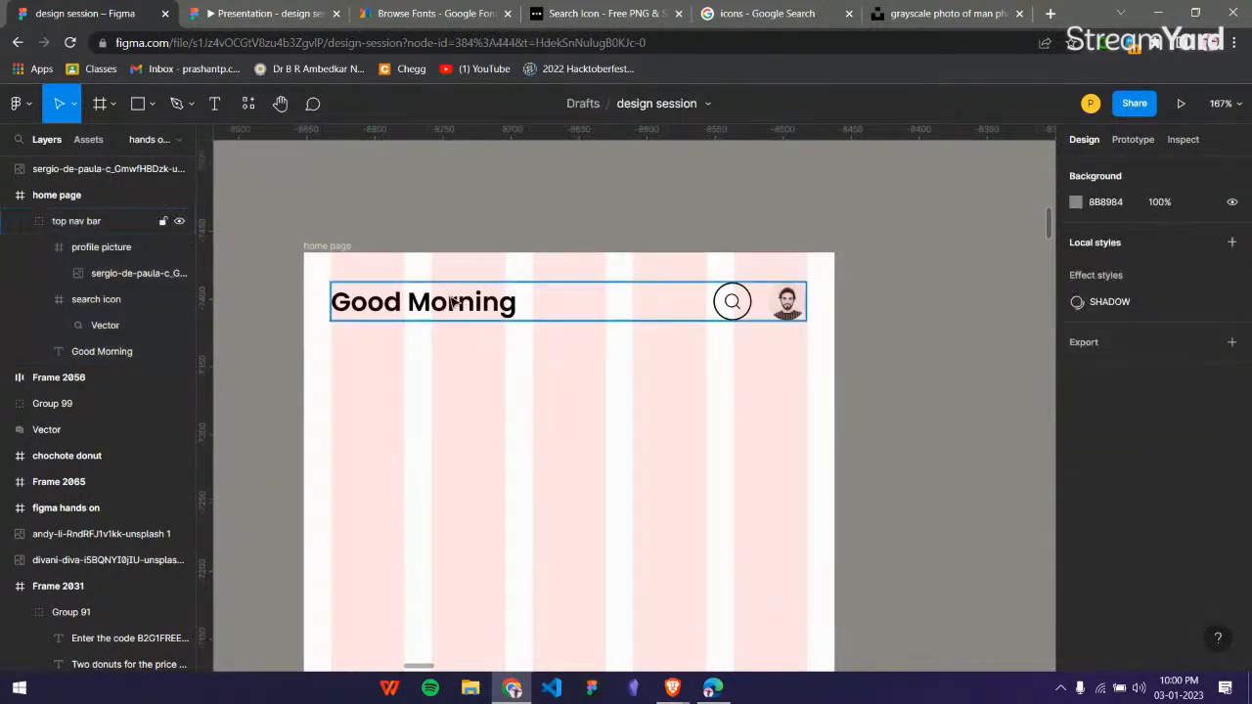
pyautogui.click(442, 305)
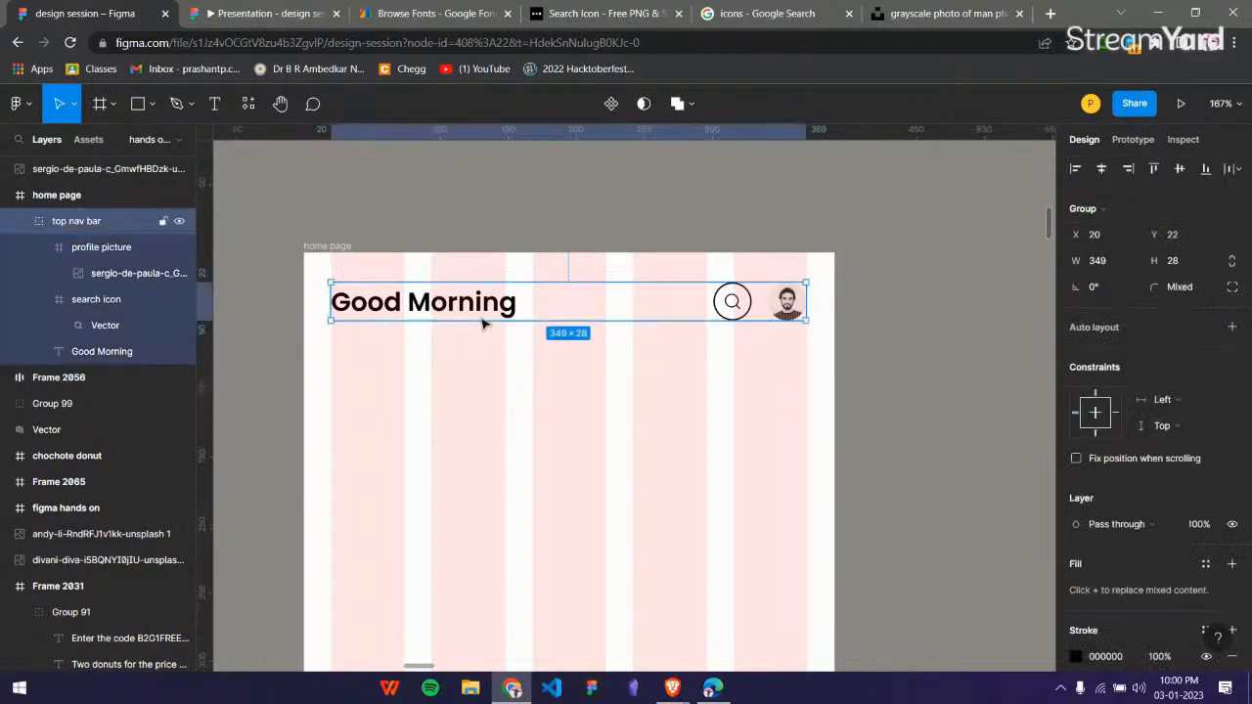
pyautogui.click(487, 377)
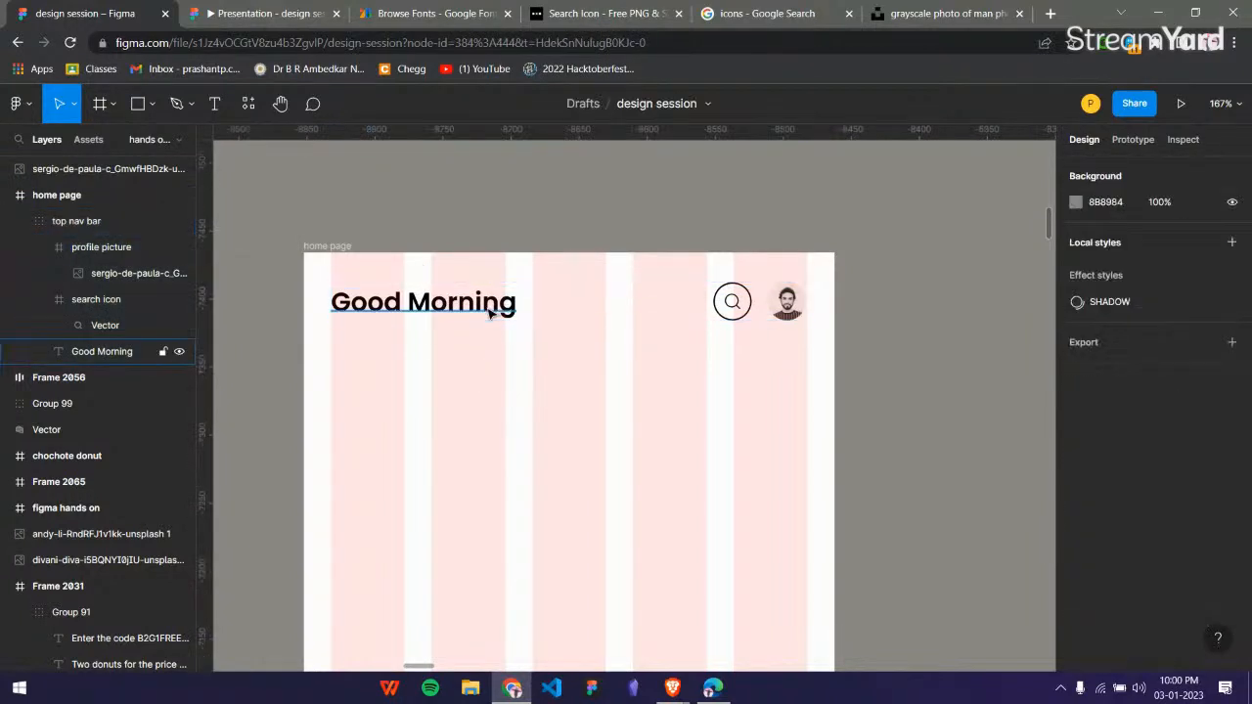
pyautogui.keyDown('ctrl'); pyautogui.click(491, 311); pyautogui.keyUp('ctrl')
pyautogui.click(732, 301)
pyautogui.click(794, 305)
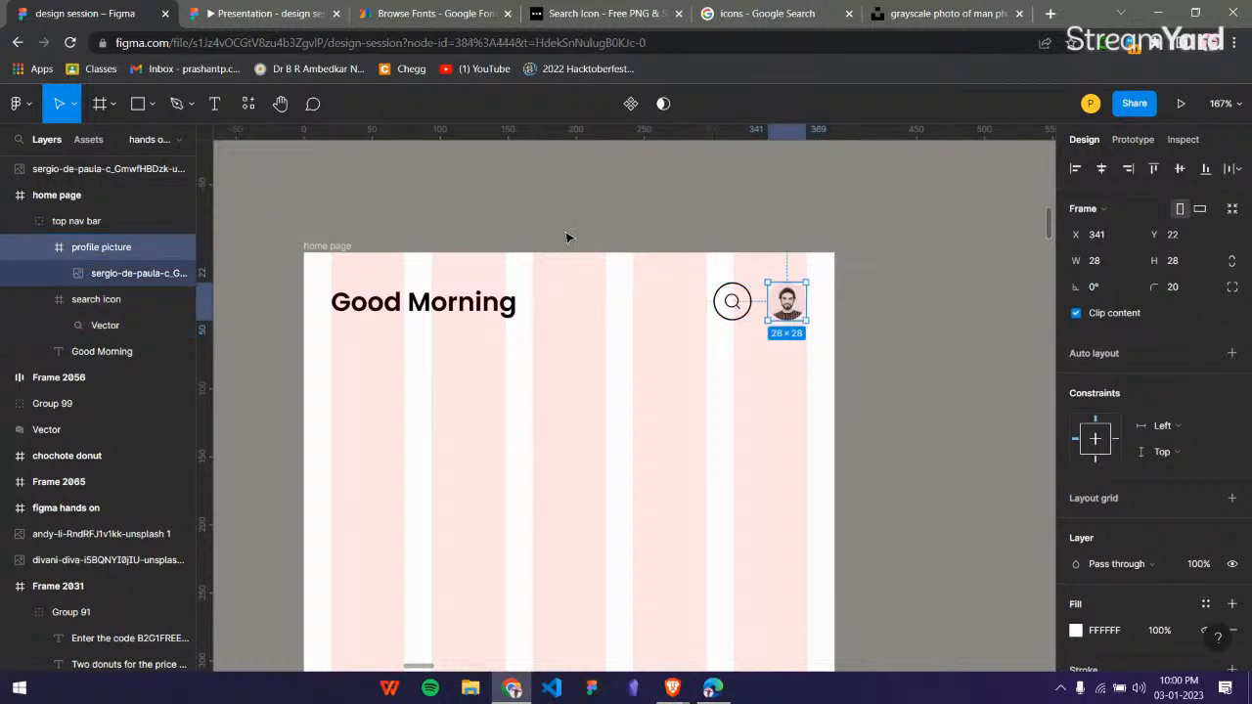
pyautogui.press('Escape')
# Move the whole top nav bar group up to Y 18 in the home page frame.
pyautogui.click(480, 306)
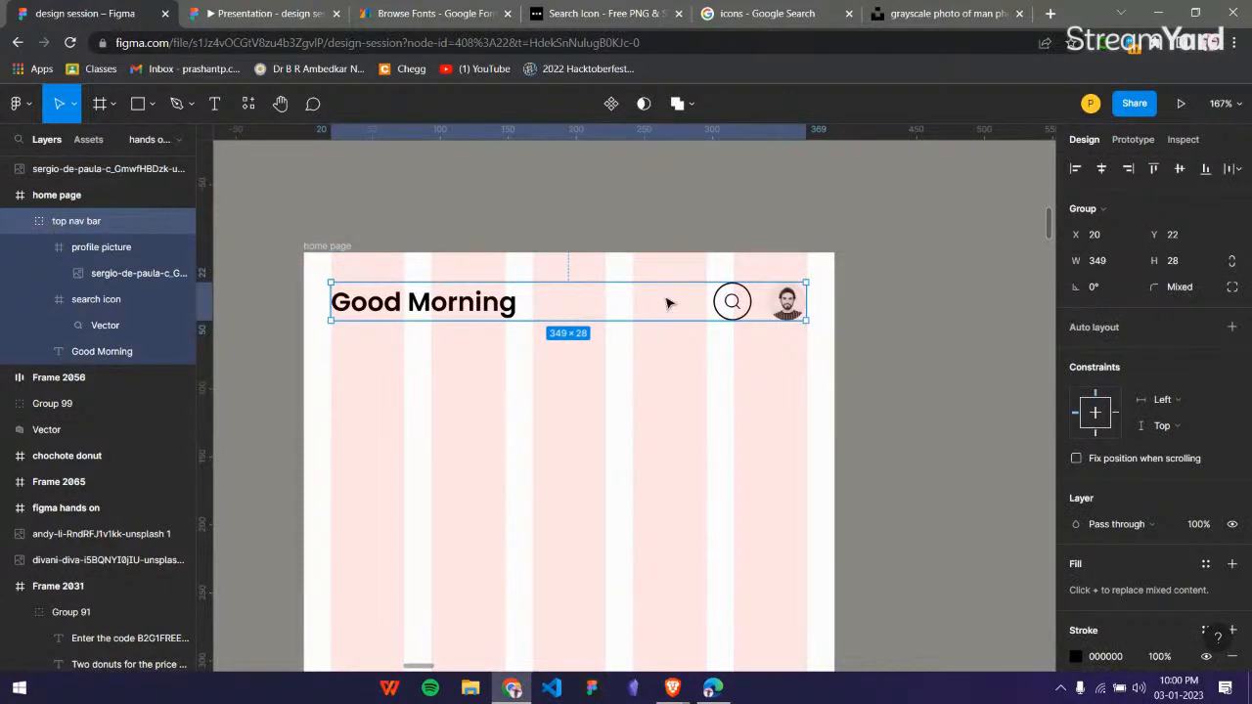
pyautogui.moveTo(627, 307)
pyautogui.mouseDown()
pyautogui.moveTo(623, 369)
pyautogui.moveTo(629, 297)
pyautogui.mouseUp()
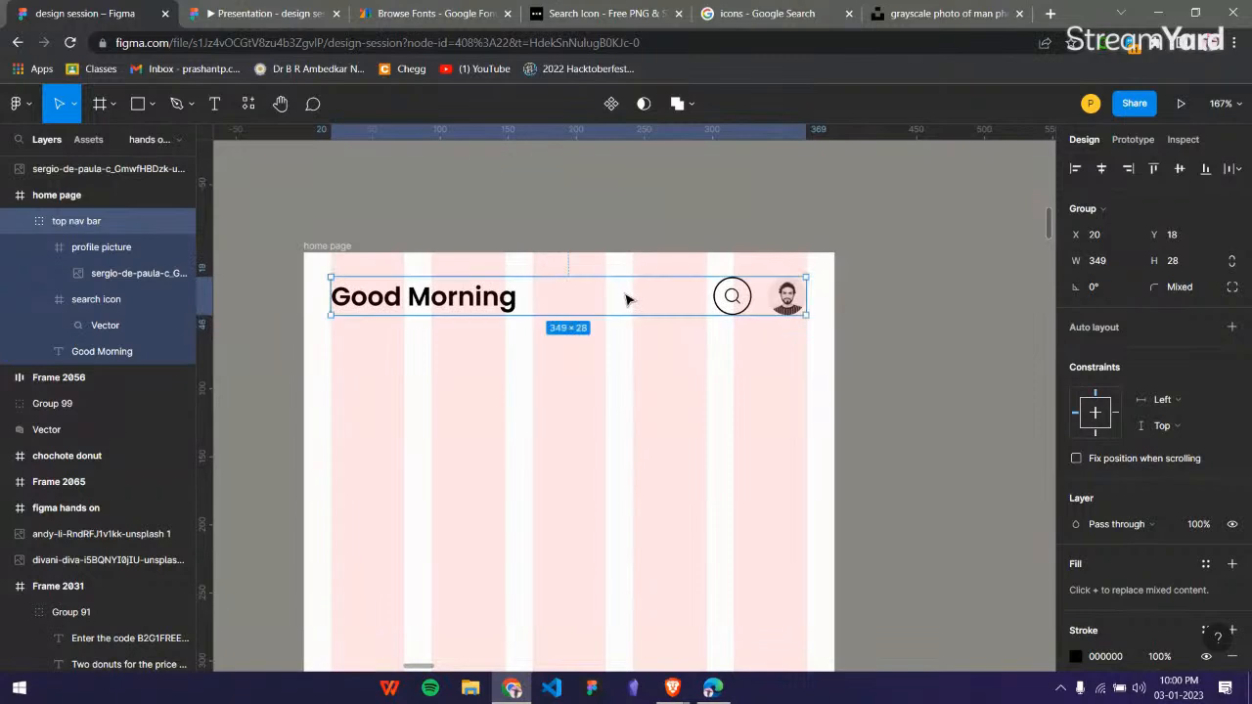
pyautogui.click(668, 228)
# Check the component checklist for the item that follows the top nav bar and return to the home page.
pyautogui.scroll(-5, 668, 256)
pyautogui.hscroll(3, 672, 296)
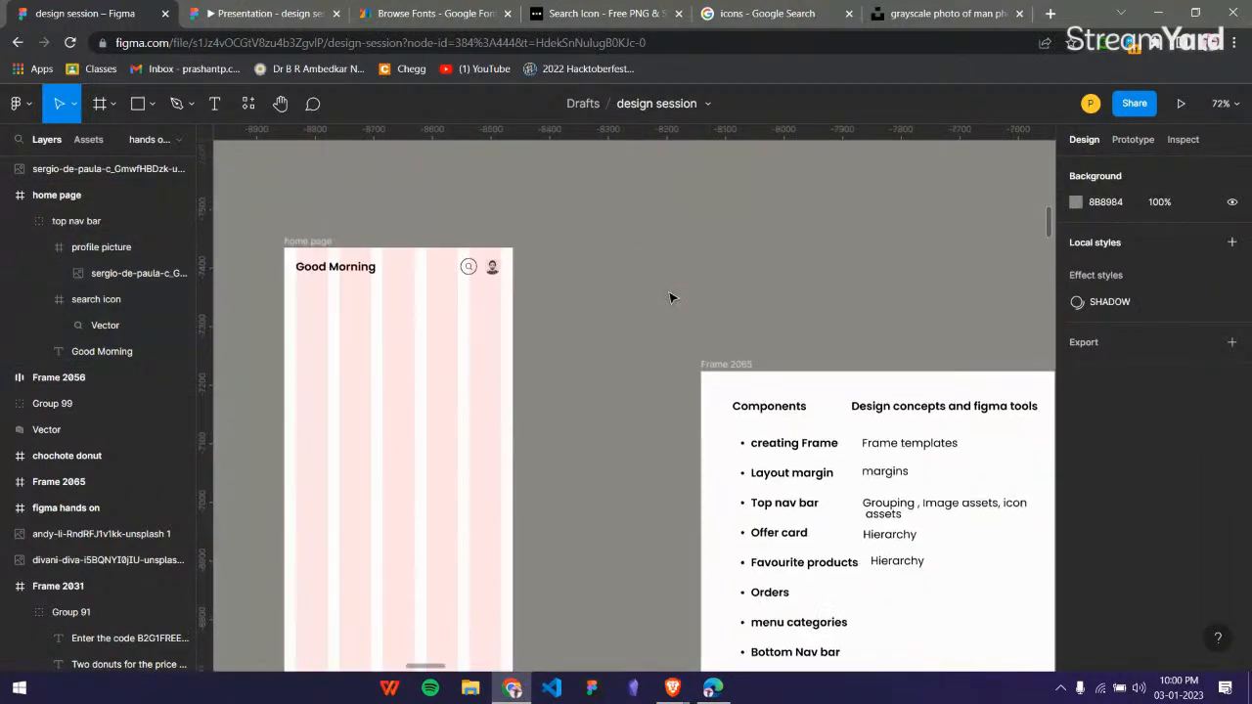
pyautogui.scroll(-1, 672, 297)
pyautogui.scroll(3, 736, 457)
pyautogui.scroll(-4, 831, 469)
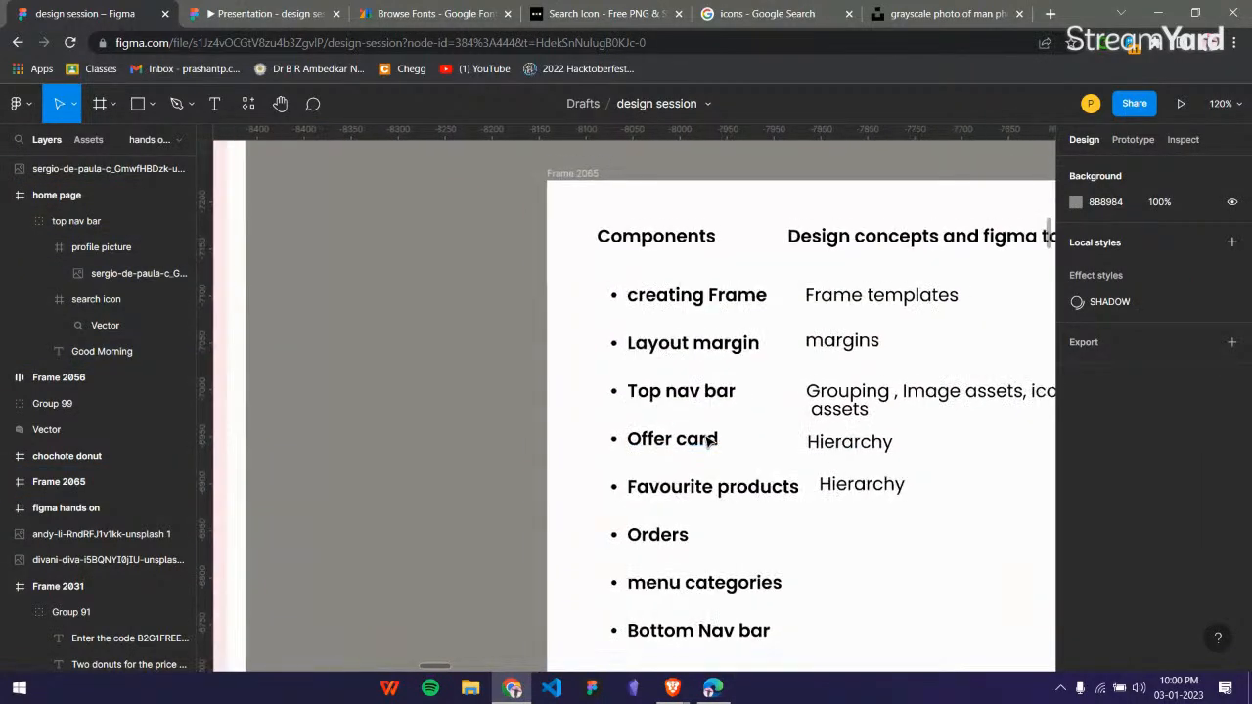
pyautogui.hscroll(-3, 706, 424)
pyautogui.scroll(5, 780, 287)
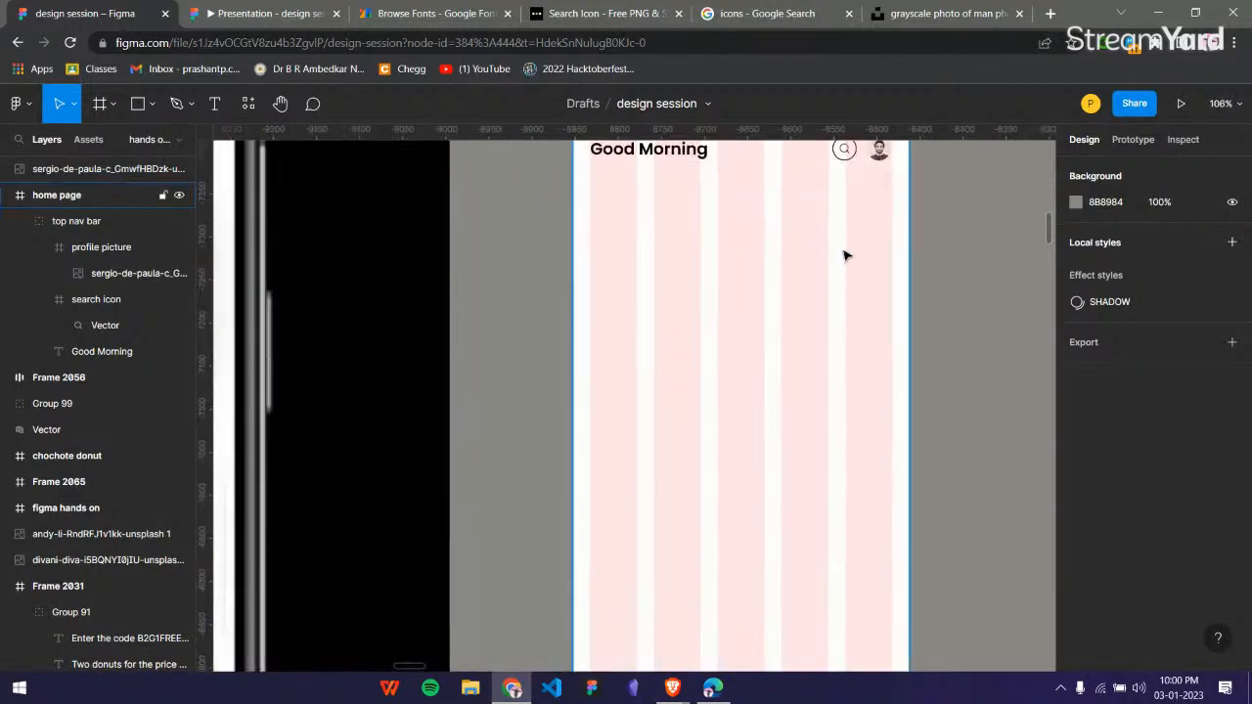
# Draw a frame about 349 × 98 spanning the layout columns below the top nav bar, positioned at X 20, Y 80.
pyautogui.scroll(-5, 839, 269)
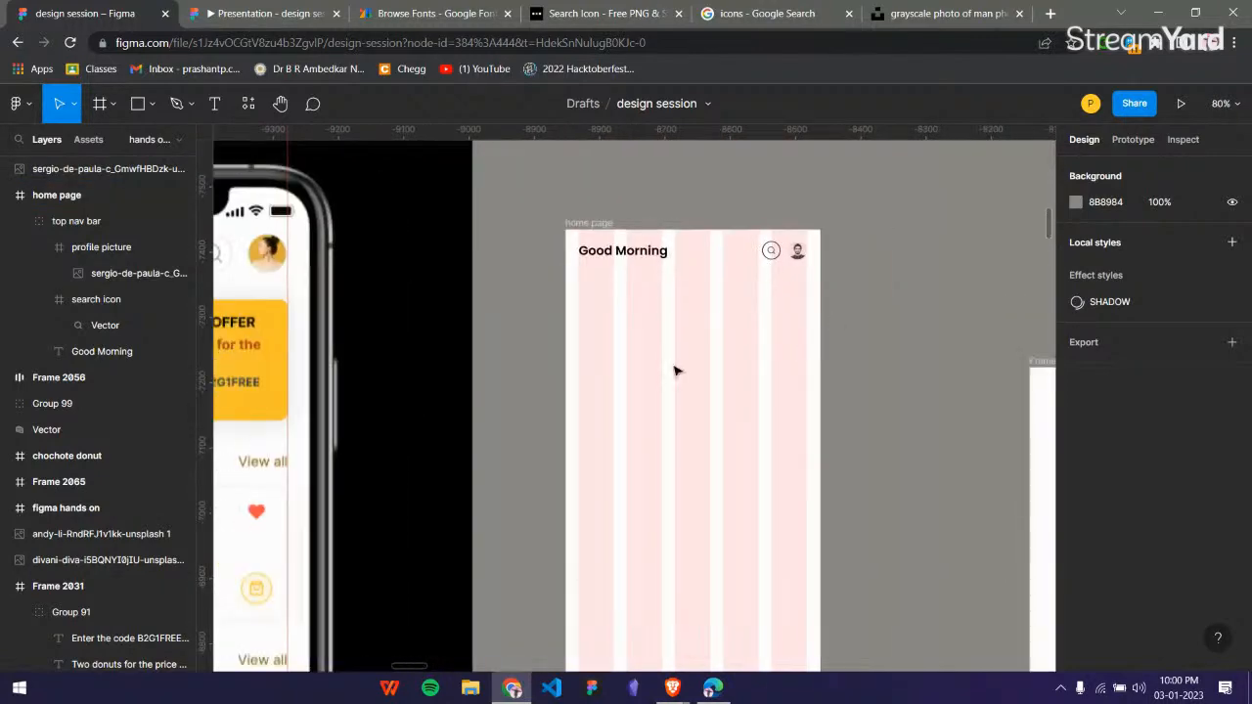
pyautogui.press('f')
pyautogui.moveTo(580, 320); pyautogui.dragTo(809, 373)
pyautogui.moveTo(738, 347); pyautogui.dragTo(733, 331)
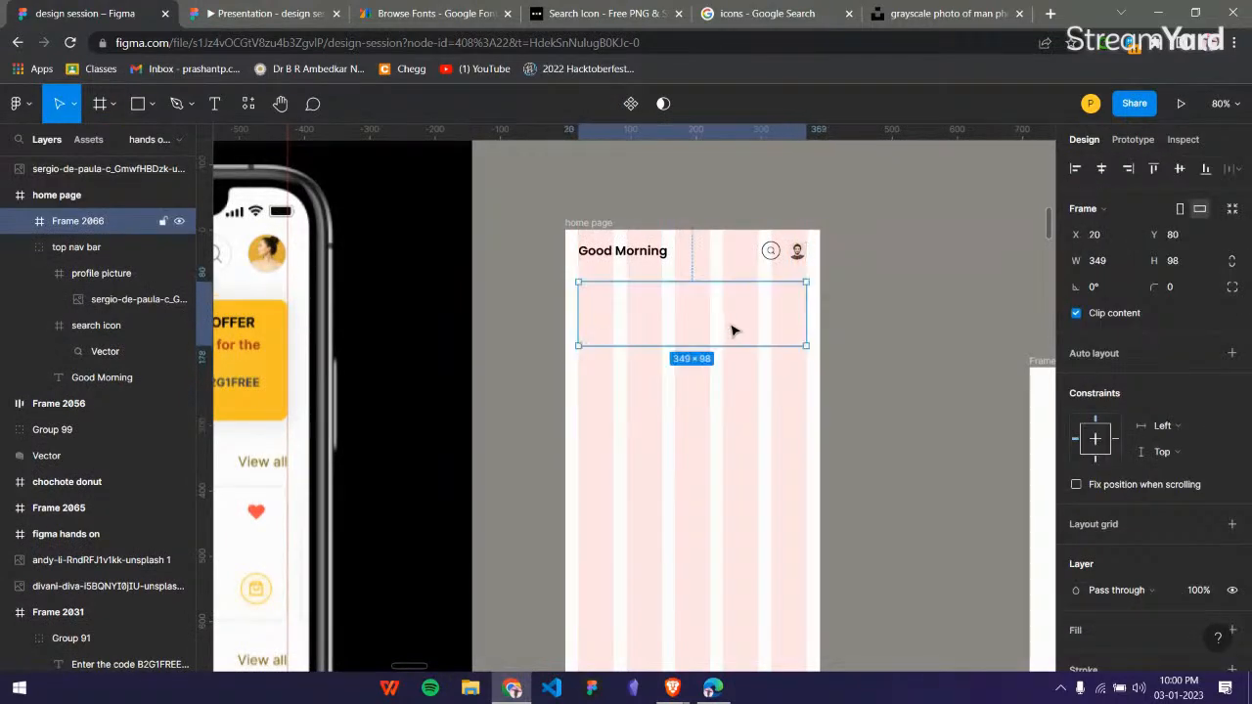
pyautogui.click(882, 381)
pyautogui.hscroll(-3, 563, 317)
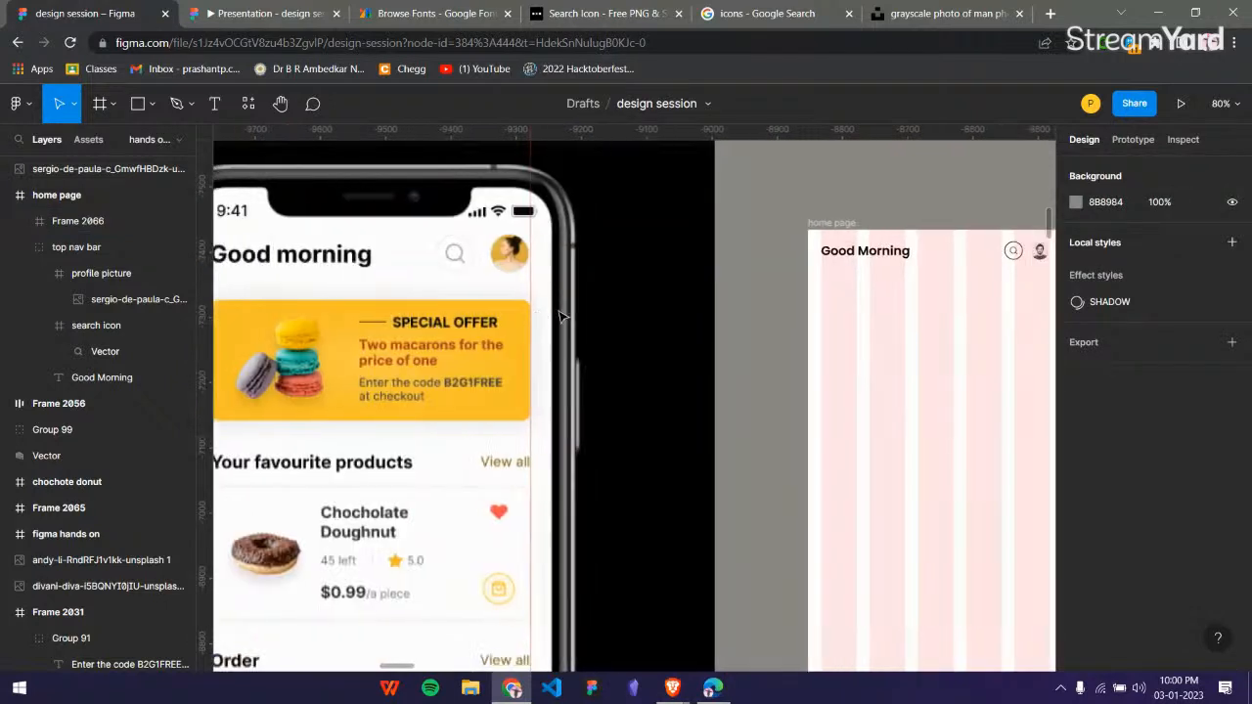
# Move the 349 × 98 offer card frame out of the home page onto the empty canvas beside it and add a white FFFFFF fill.
pyautogui.hscroll(5, 563, 318)
pyautogui.scroll(-4, 562, 318)
pyautogui.hscroll(-1, 564, 321)
pyautogui.click(563, 324)
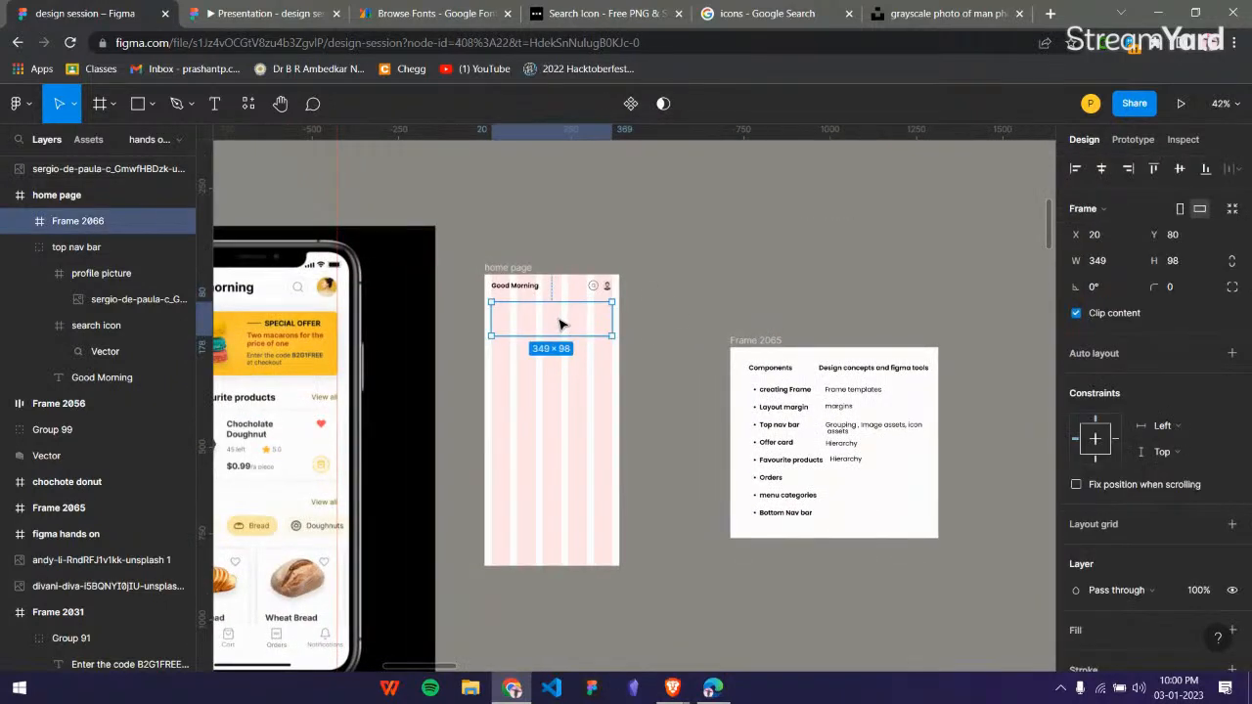
pyautogui.moveTo(831, 268); pyautogui.dragTo(755, 294)
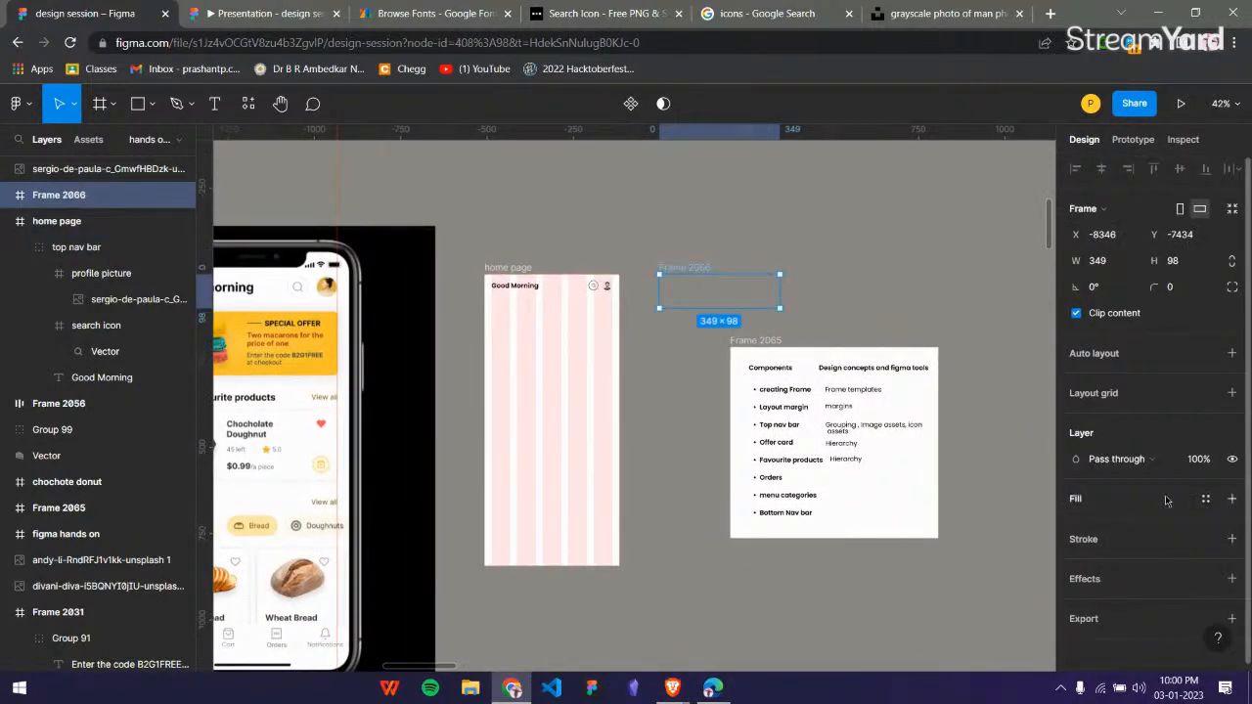
pyautogui.click(1231, 499)
pyautogui.click(697, 488)
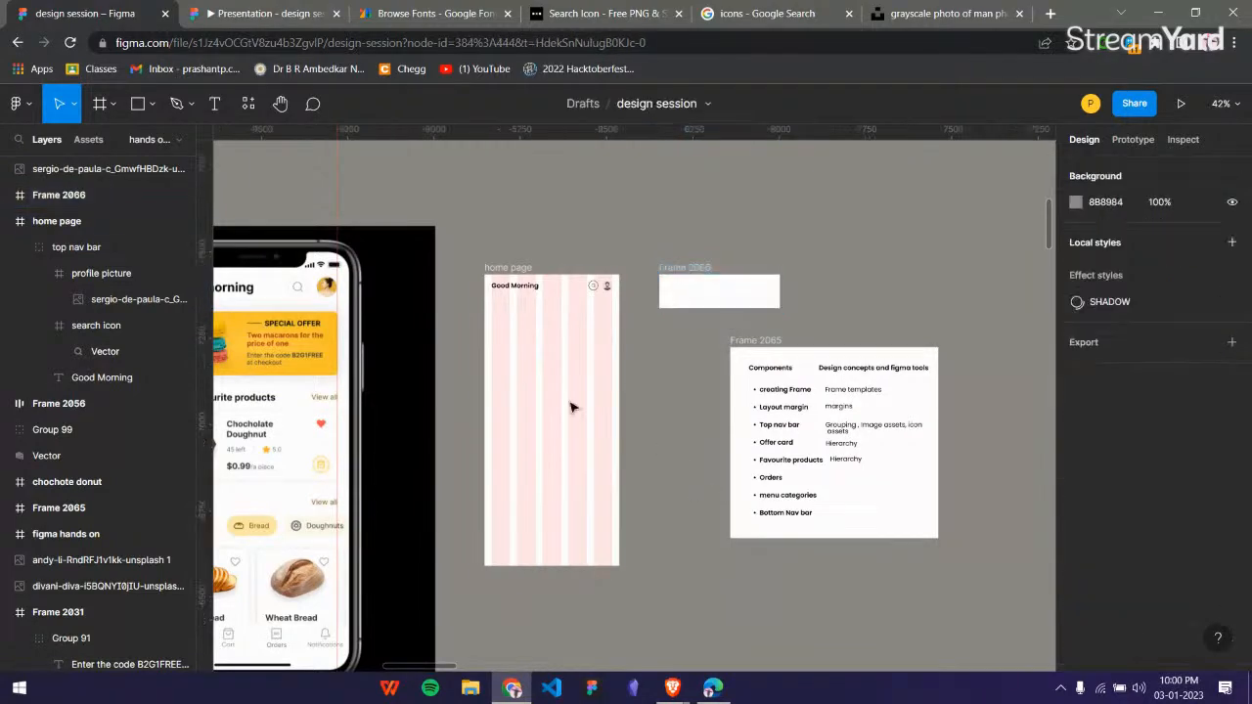
# Move the macaron image from the prepared assets below the phone mockup into the left side of the offer card frame, at X 8, Y -48.
pyautogui.scroll(-2, 567, 402)
pyautogui.hscroll(-2, 566, 402)
pyautogui.scroll(1, 443, 352)
pyautogui.scroll(2, 445, 357)
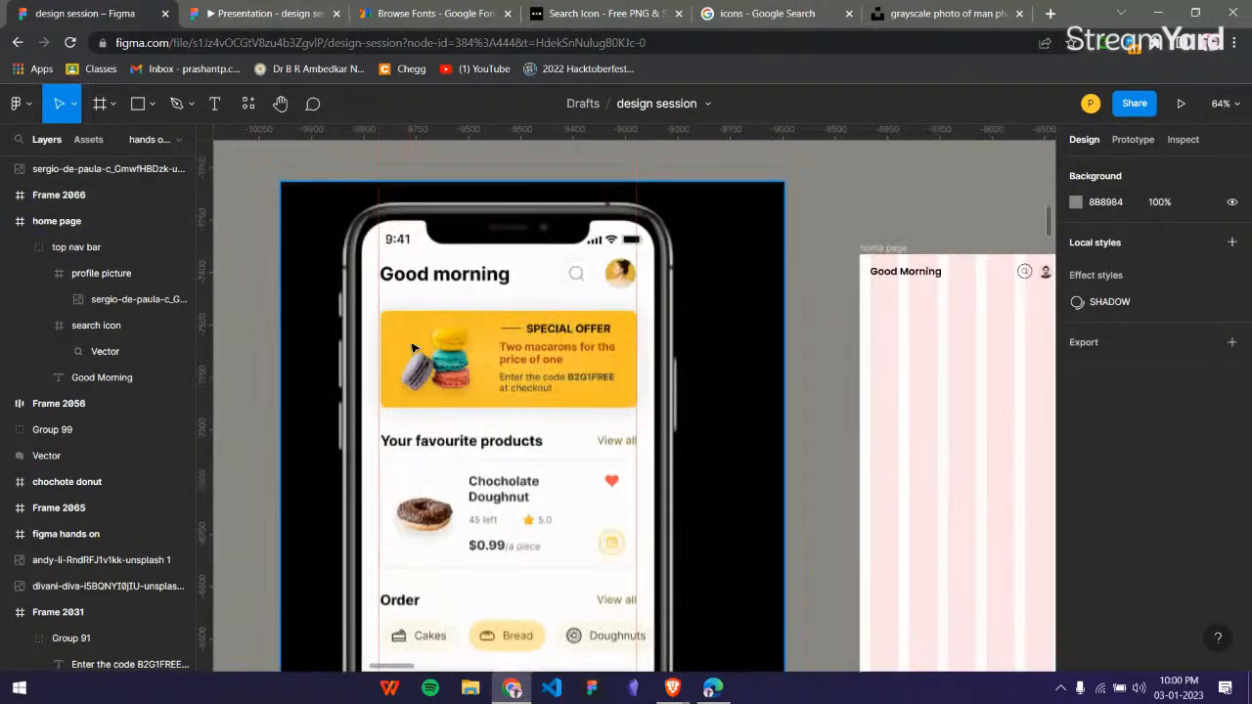
pyautogui.scroll(-1, 445, 357)
pyautogui.scroll(-3, 489, 411)
pyautogui.scroll(-1, 494, 443)
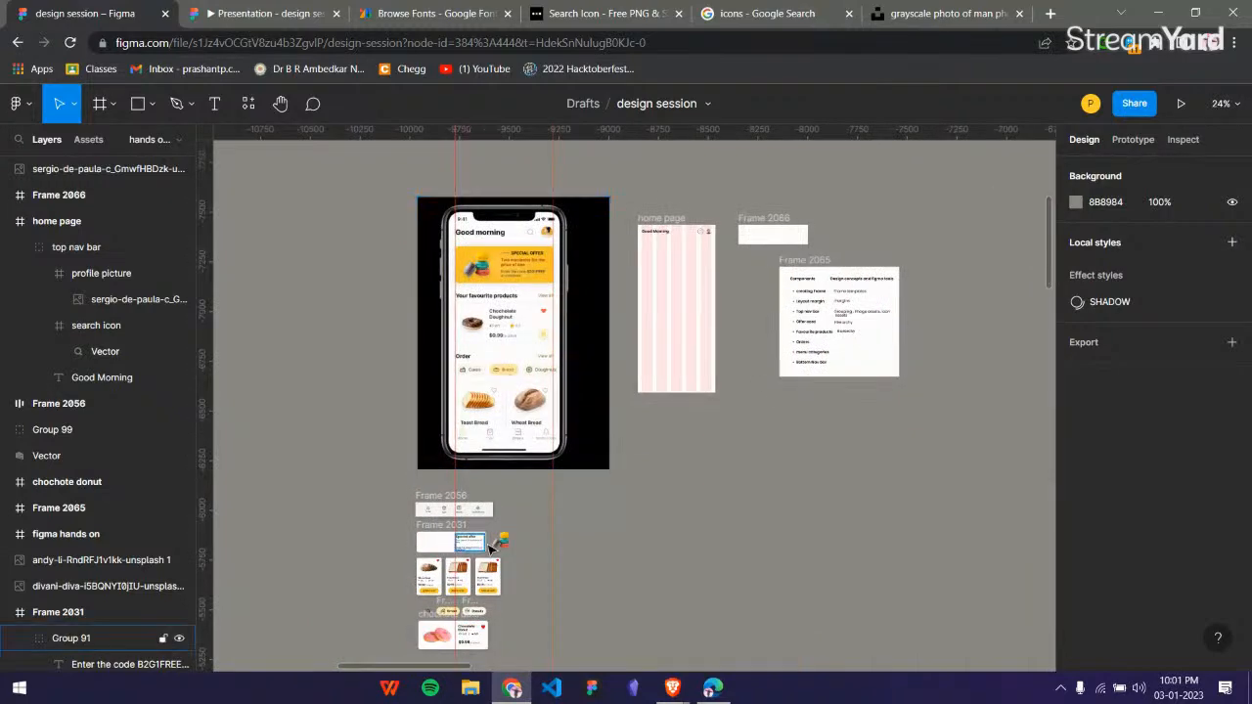
pyautogui.moveTo(499, 541); pyautogui.dragTo(768, 223)
pyautogui.scroll(3, 768, 213)
pyautogui.scroll(3, 767, 213)
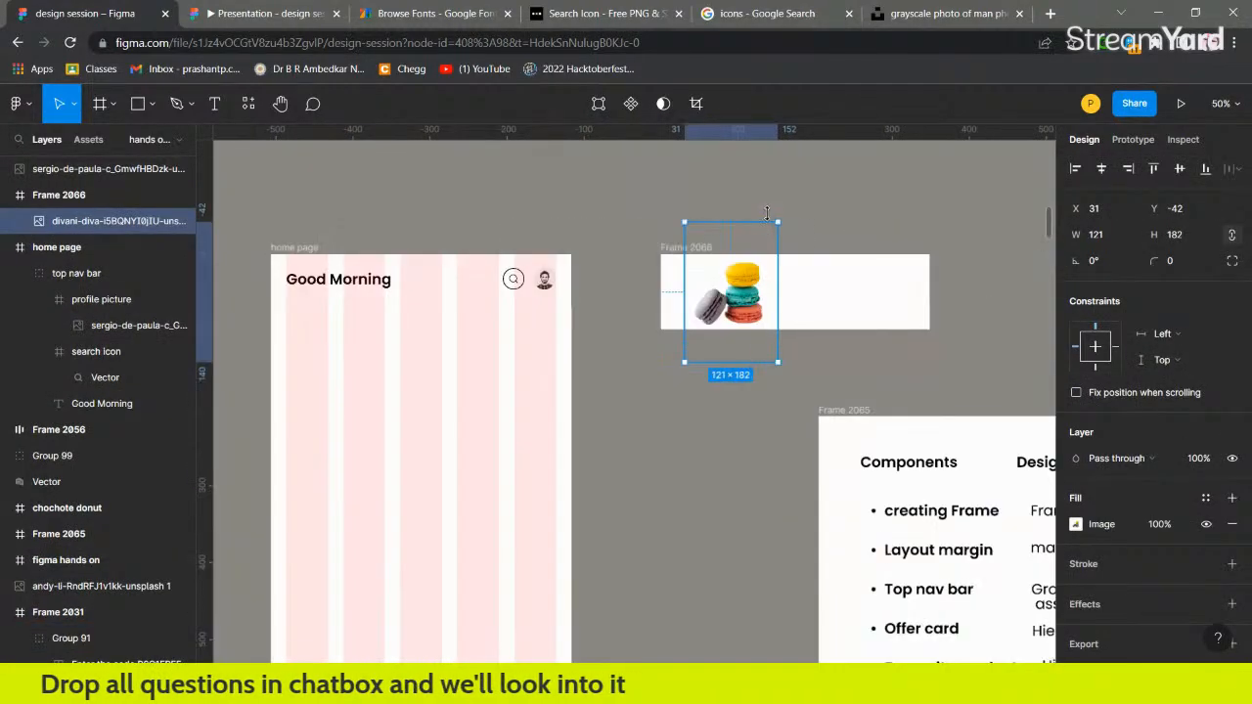
pyautogui.moveTo(731, 308); pyautogui.dragTo(713, 306)
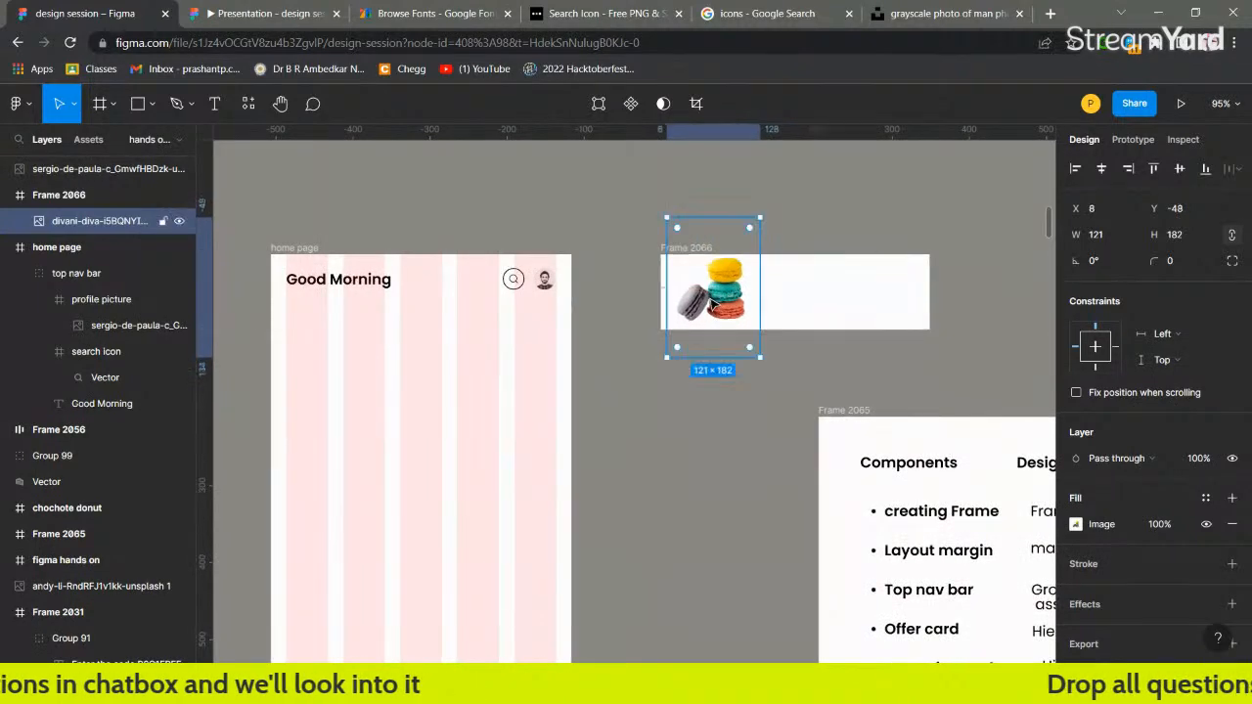
pyautogui.click(791, 216)
# Increase the offer card frame's height to 115 and shift the macaron image to X 11, Y -38.
pyautogui.click(828, 300)
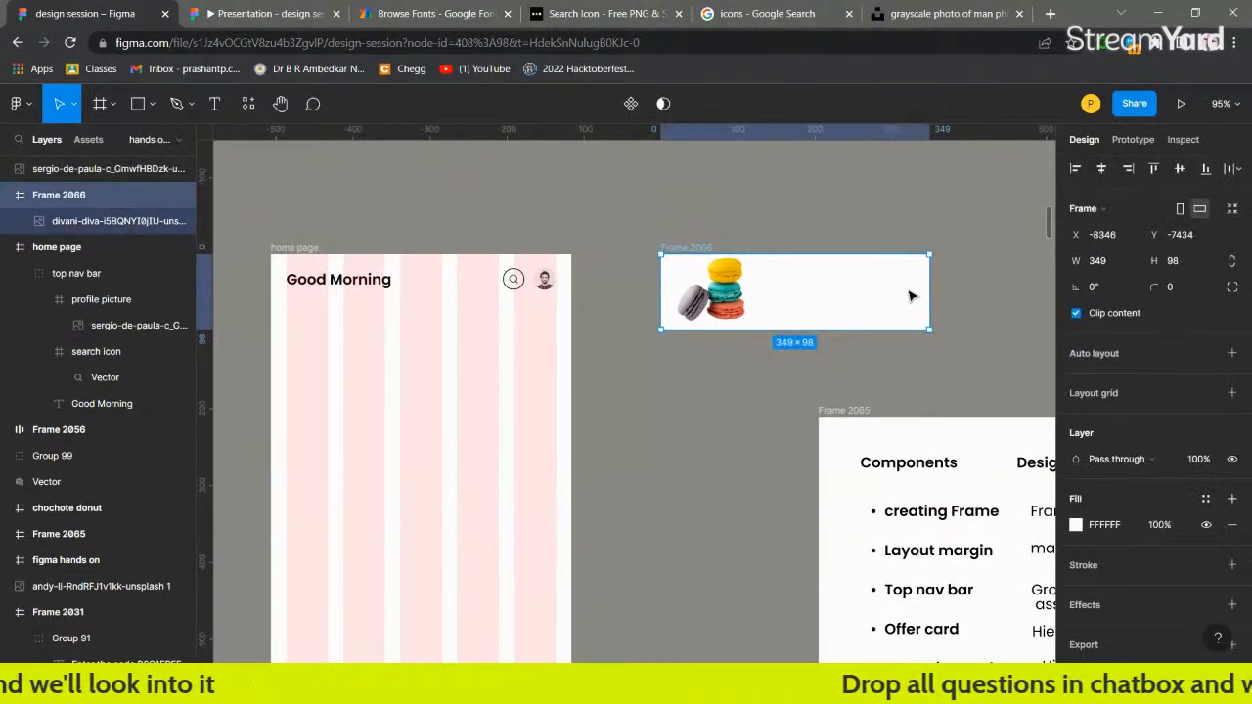
pyautogui.moveTo(804, 333); pyautogui.dragTo(804, 345)
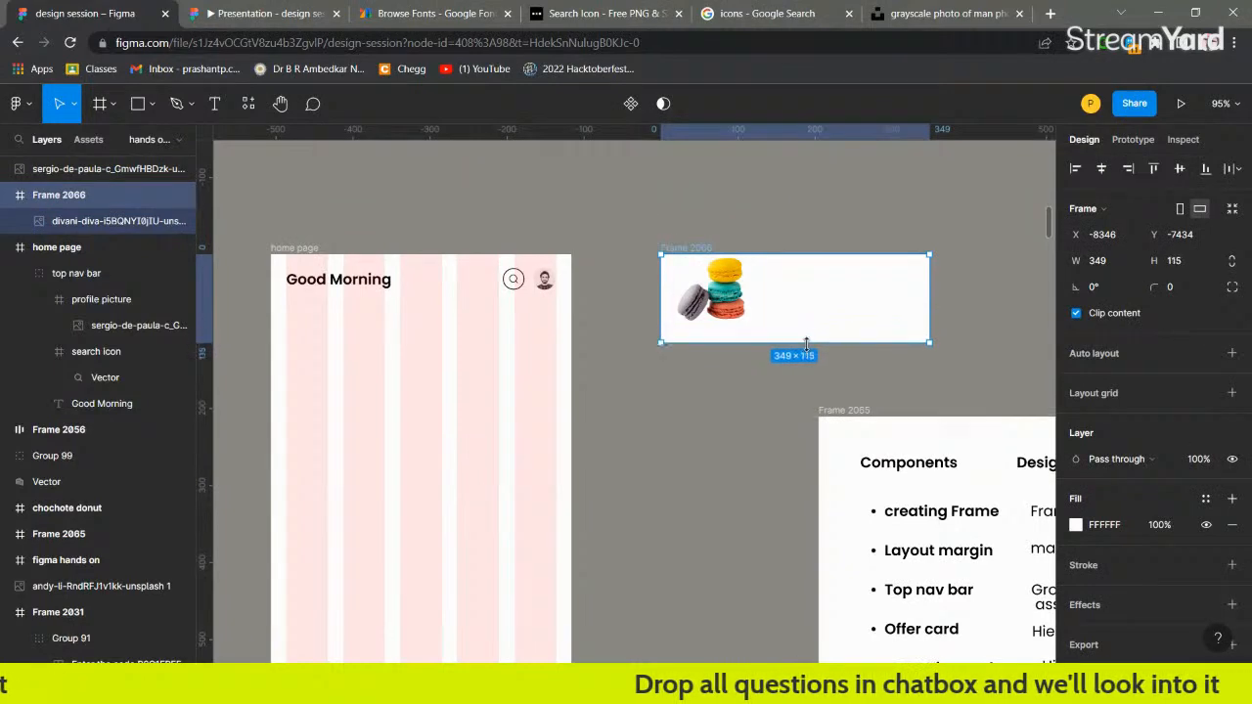
pyautogui.click(724, 309)
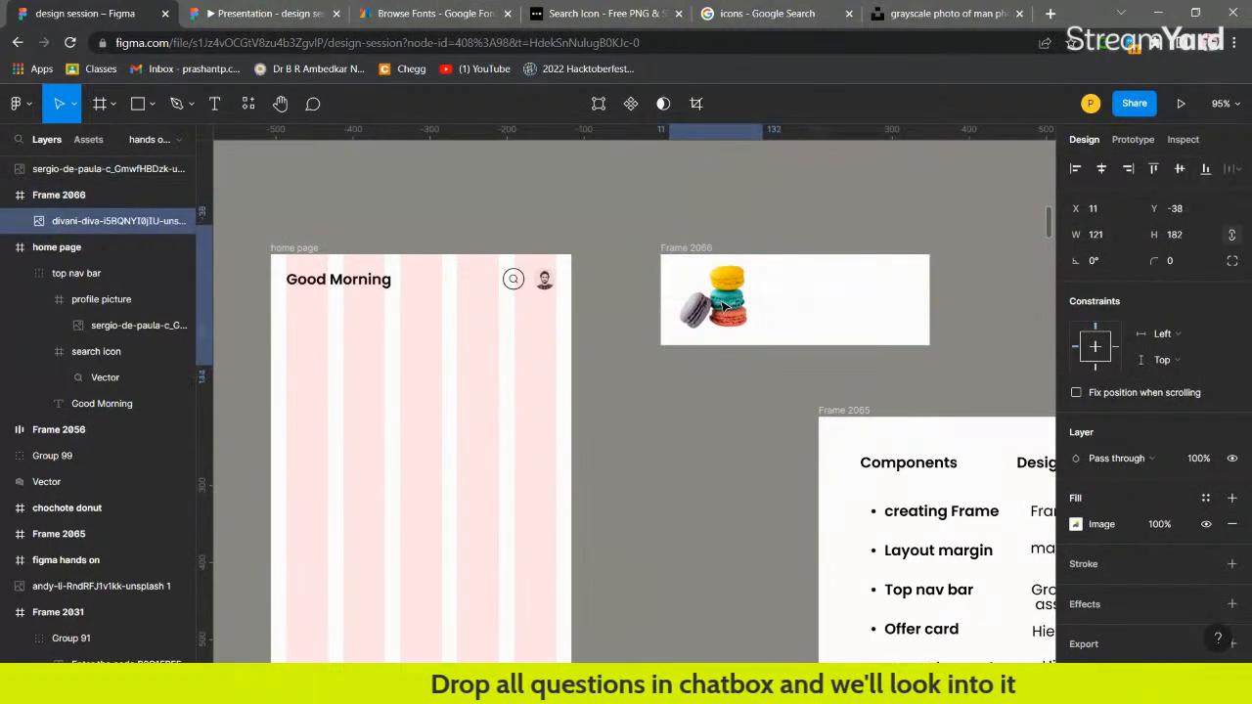
pyautogui.click(838, 205)
# Move the prepared "Special offer" text group from the assets below the mockup into the offer card, right of the macarons at X 174.
pyautogui.scroll(-5, 814, 284)
pyautogui.scroll(-5, 540, 347)
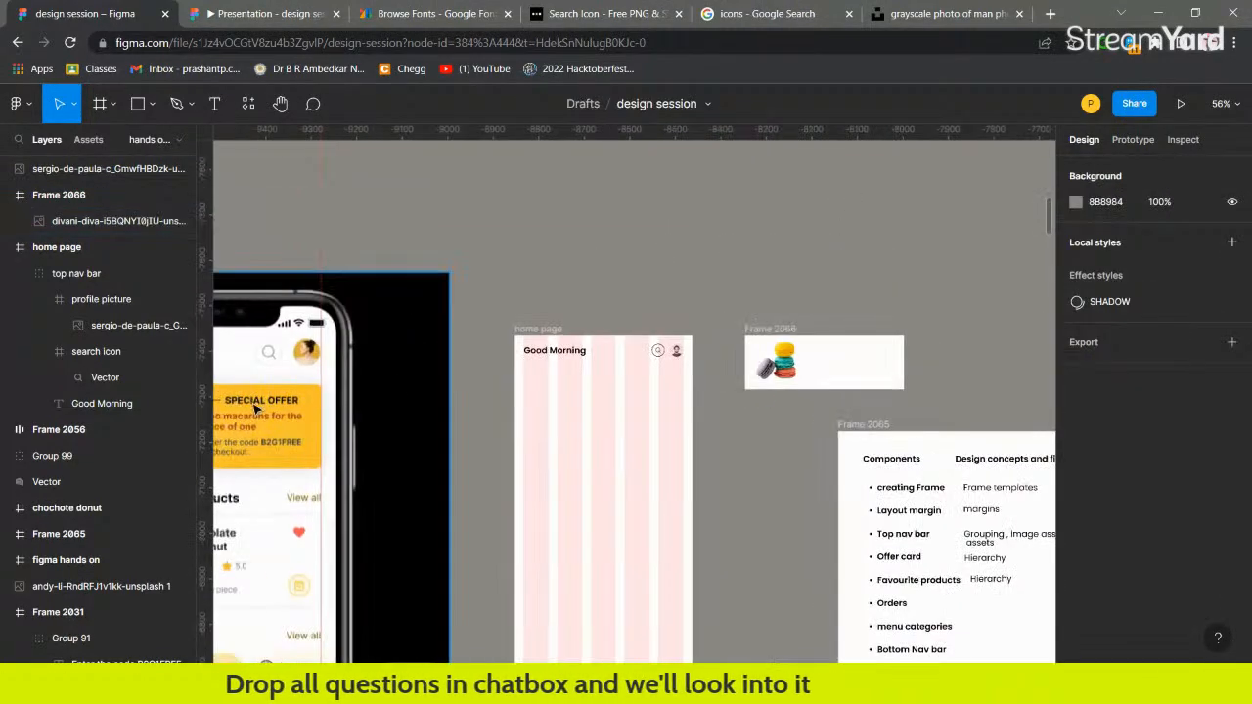
pyautogui.scroll(-3, 330, 443)
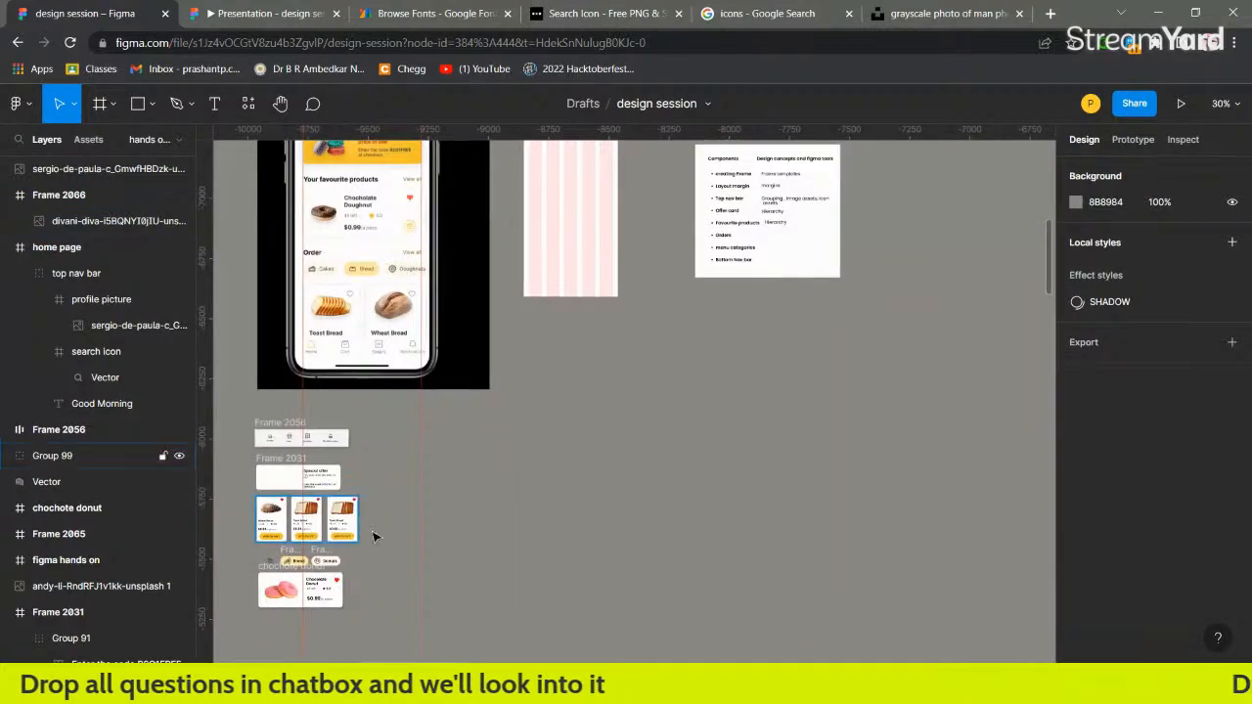
pyautogui.click(318, 480)
pyautogui.moveTo(318, 481); pyautogui.dragTo(703, 257)
pyautogui.scroll(1, 707, 372)
pyautogui.moveTo(703, 360); pyautogui.dragTo(705, 216)
pyautogui.scroll(10, 741, 187)
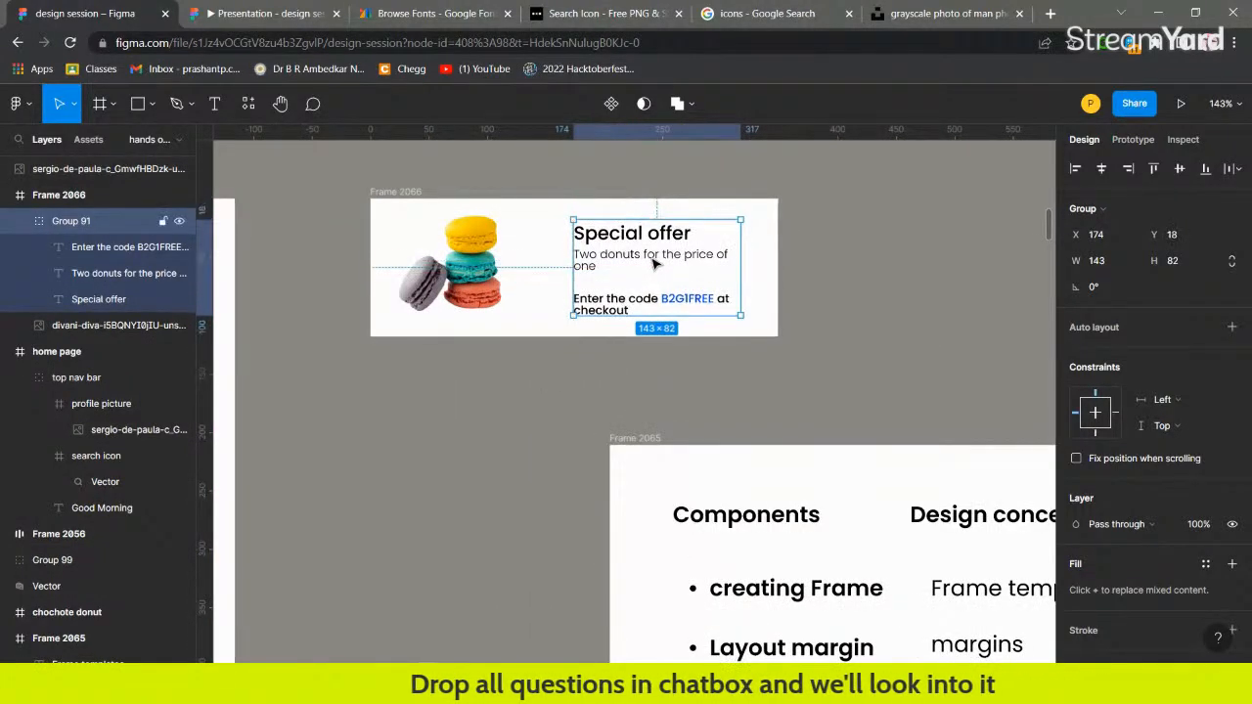
pyautogui.click(825, 273)
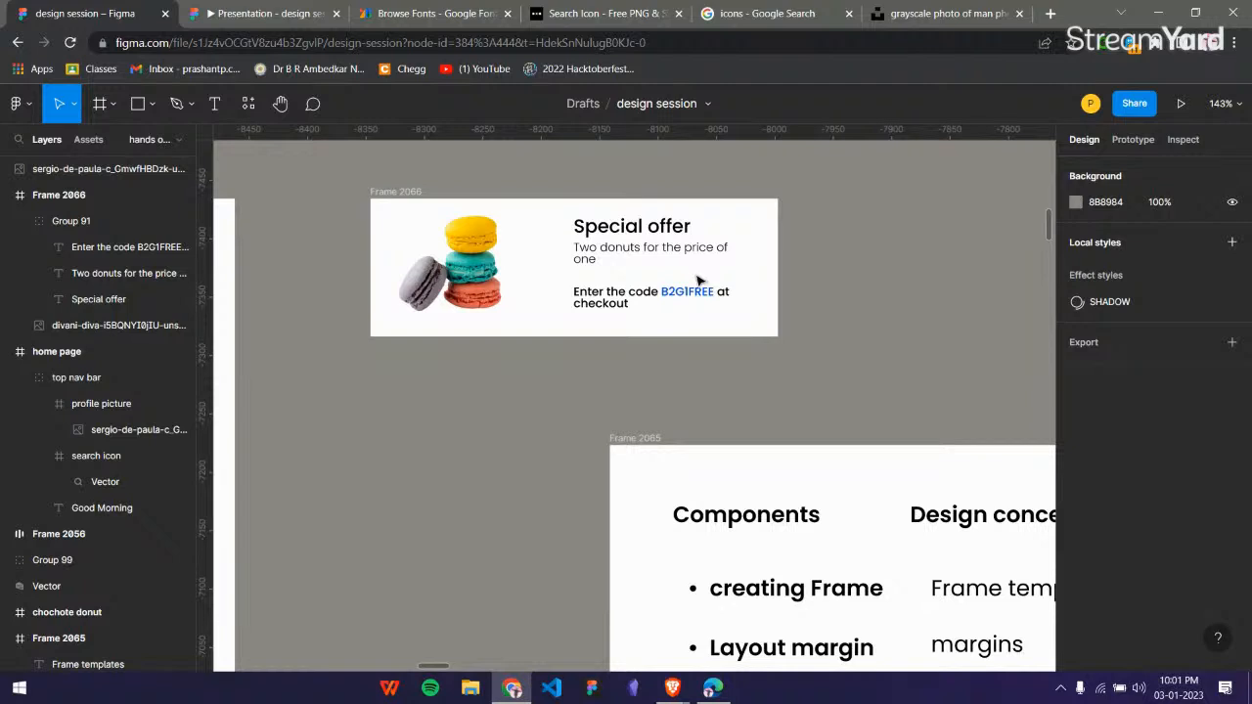
# Examine the text hierarchy in the offer card, comparing the heading, the description and the promo code line.
pyautogui.scroll(7, 654, 246)
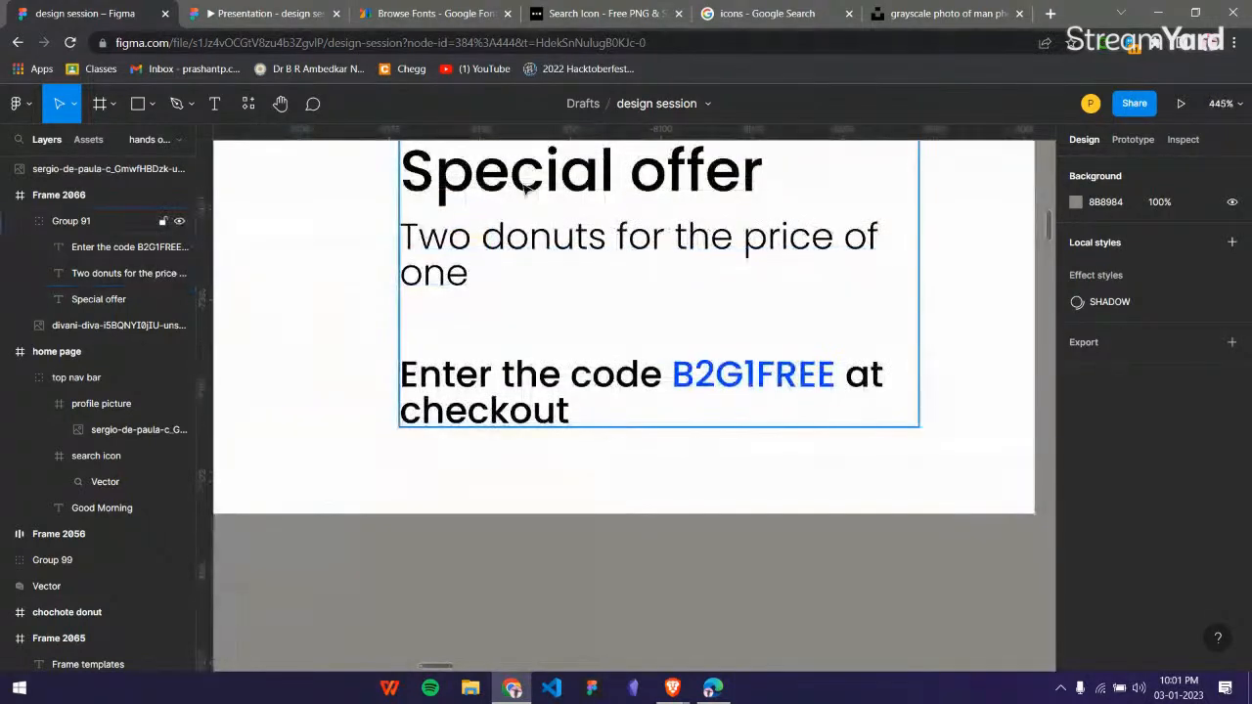
pyautogui.scroll(1, 545, 168)
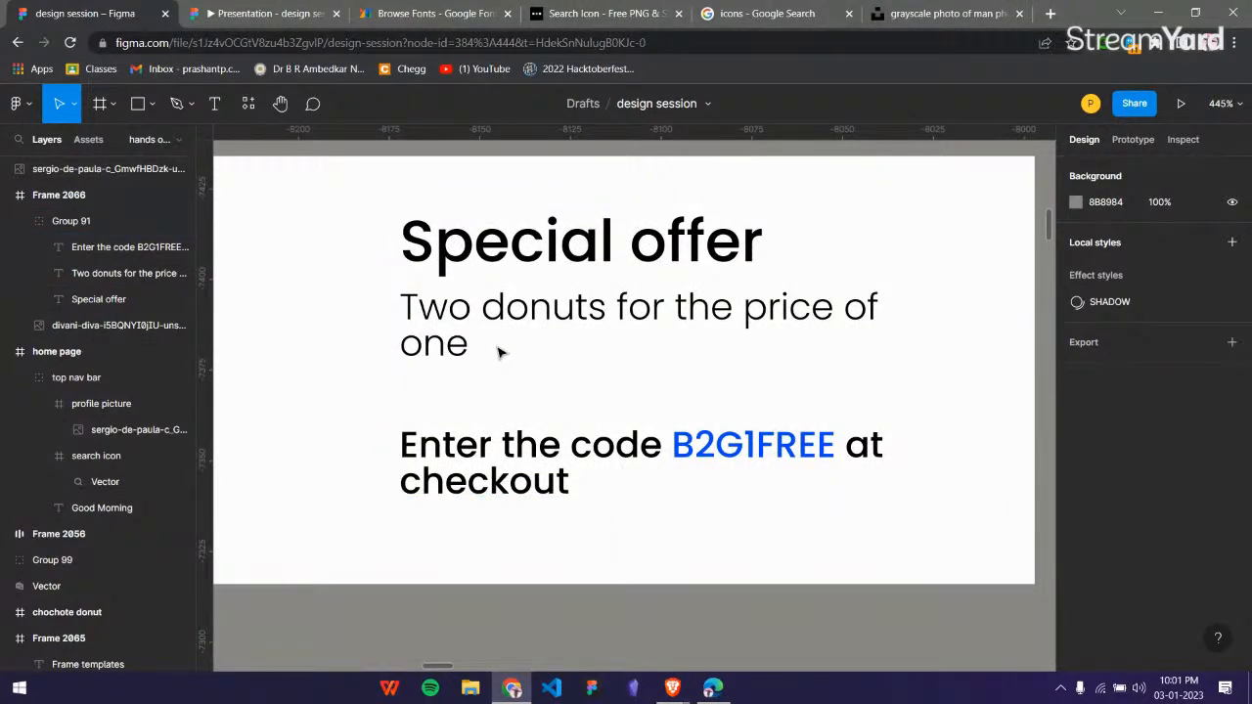
pyautogui.scroll(-1, 497, 353)
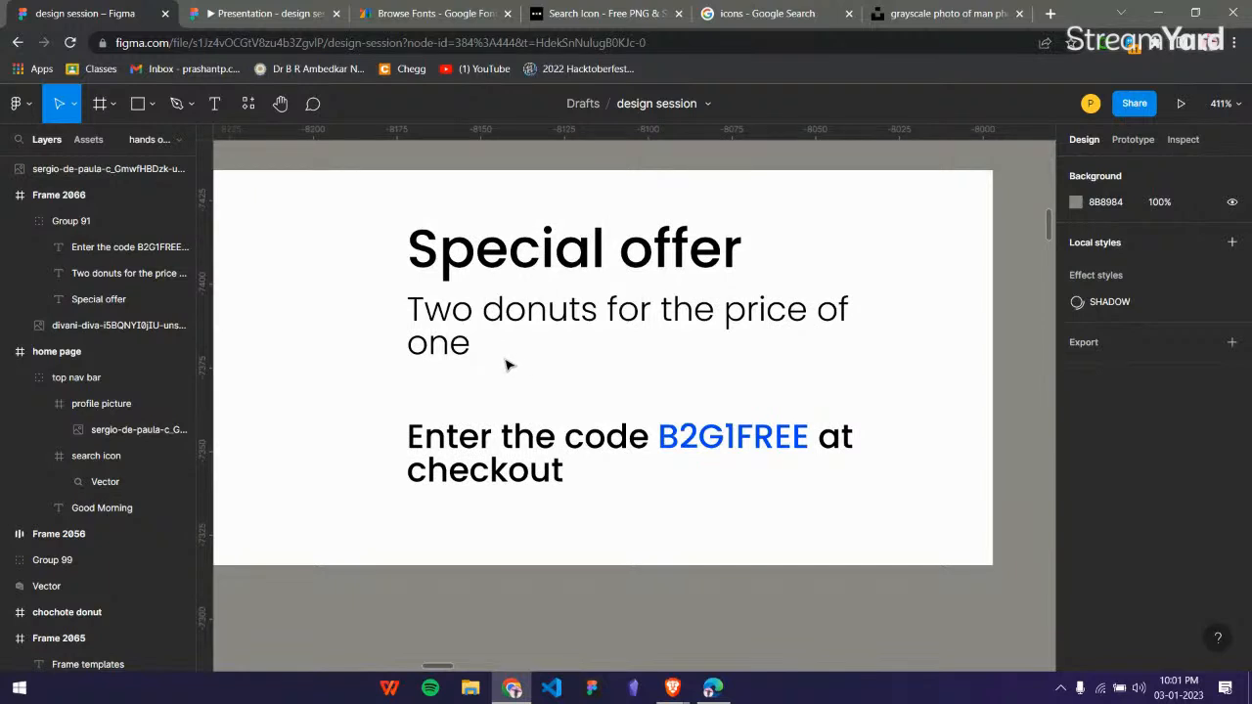
pyautogui.scroll(-5, 664, 331)
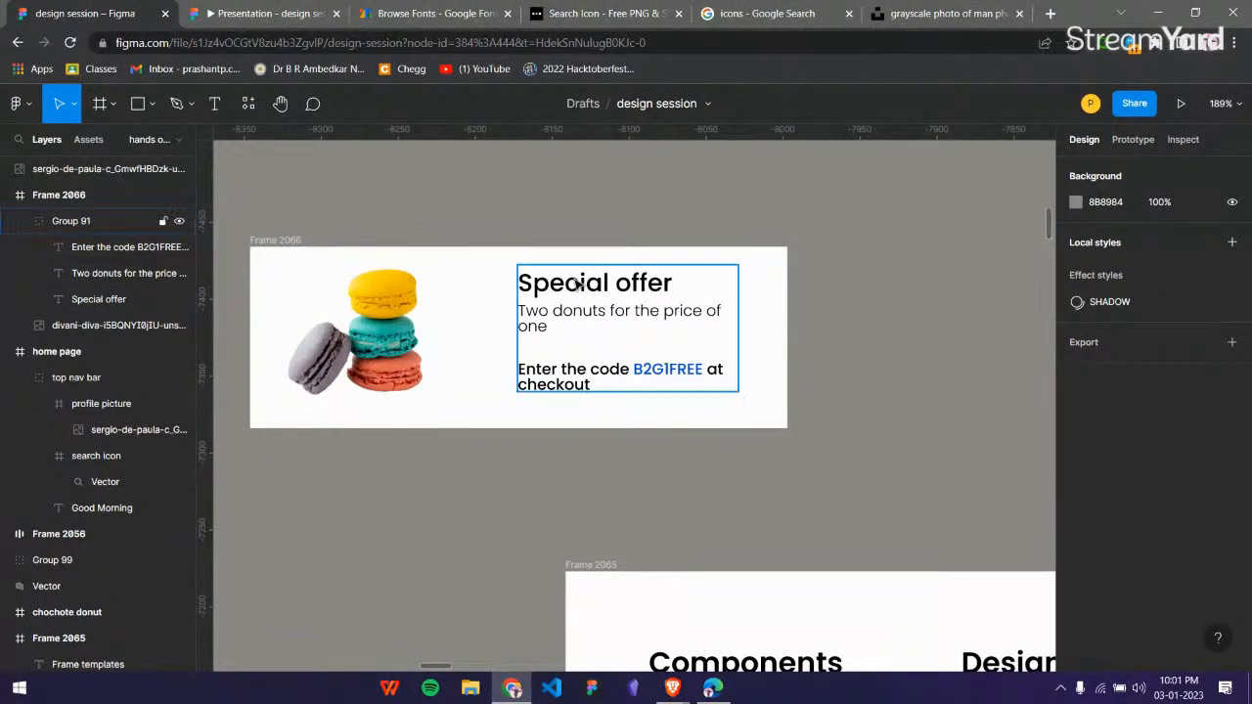
pyautogui.scroll(-3, 577, 285)
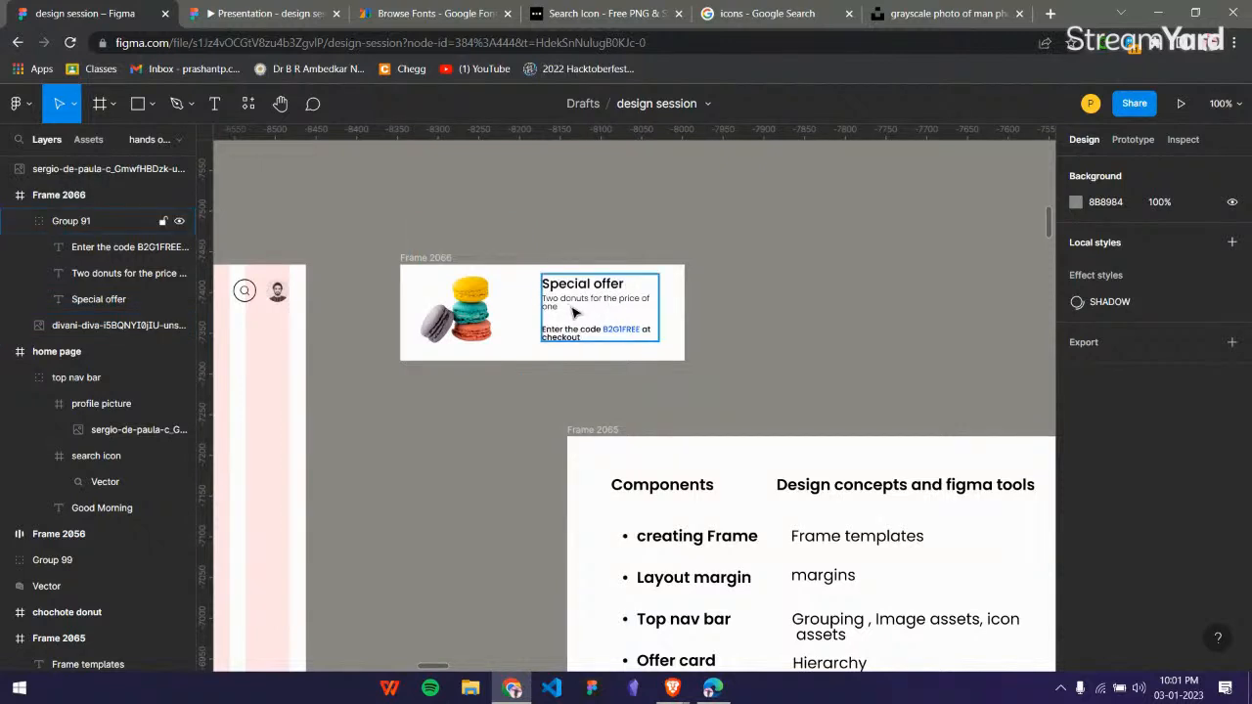
pyautogui.scroll(-2, 564, 369)
# Compare the new offer card's layout and text hierarchy with the yellow special offer card in the reference mockup.
pyautogui.hscroll(-6, 564, 369)
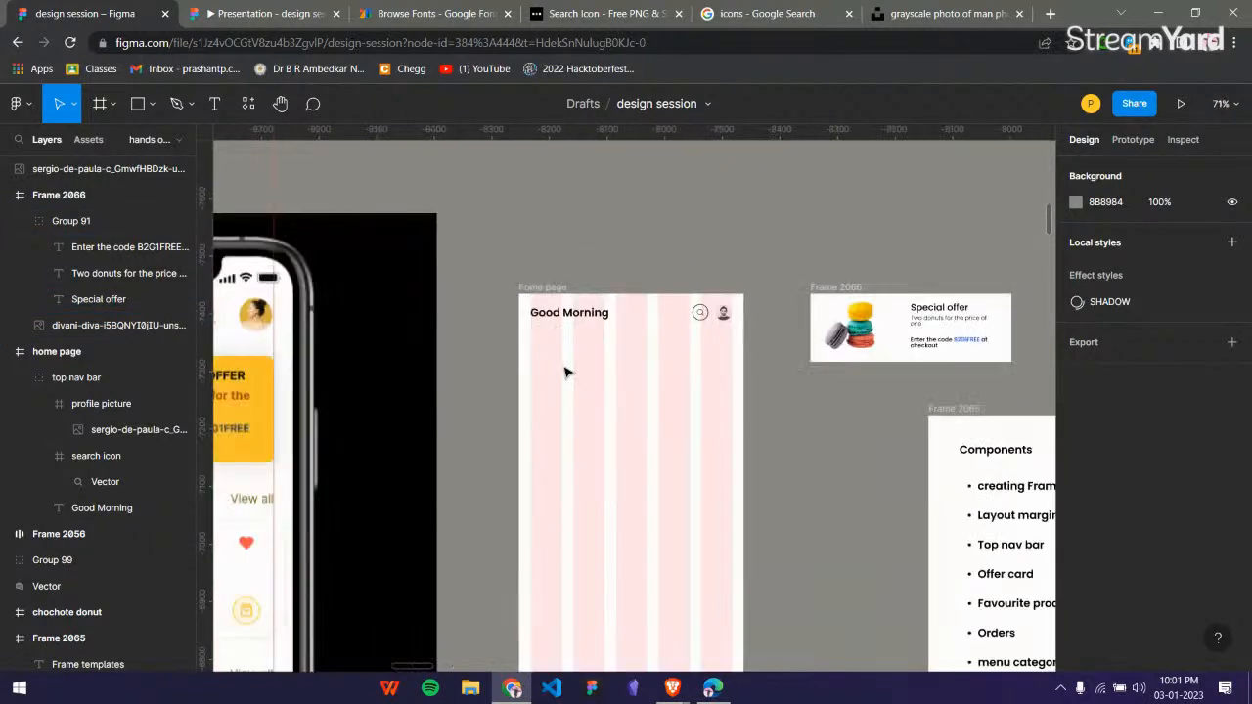
pyautogui.hscroll(-3, 578, 343)
pyautogui.scroll(-1, 622, 358)
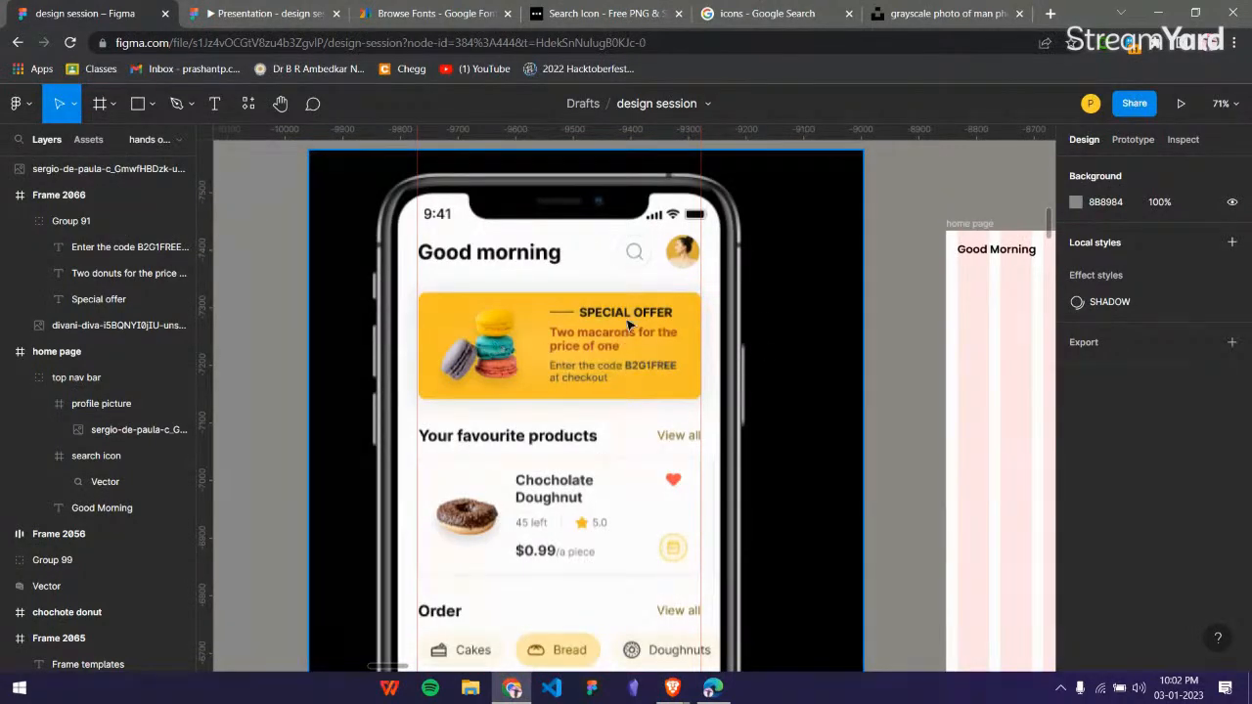
pyautogui.hscroll(8, 629, 325)
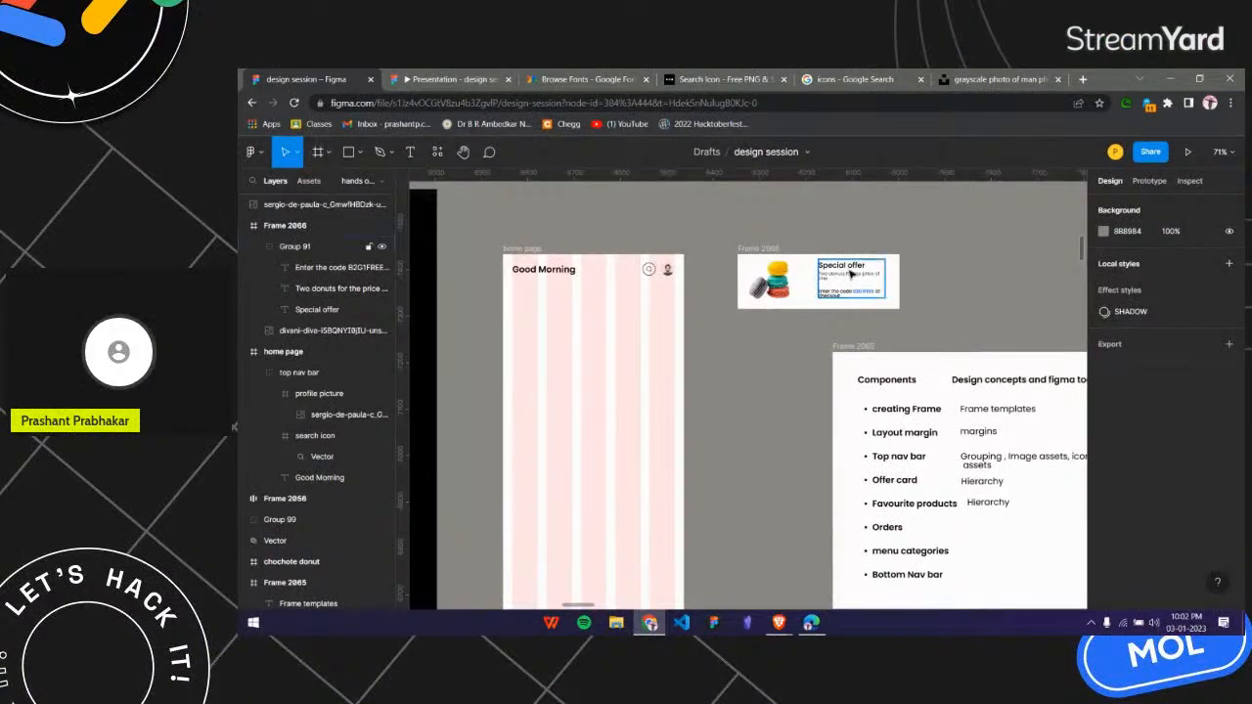
pyautogui.scroll(5, 851, 276)
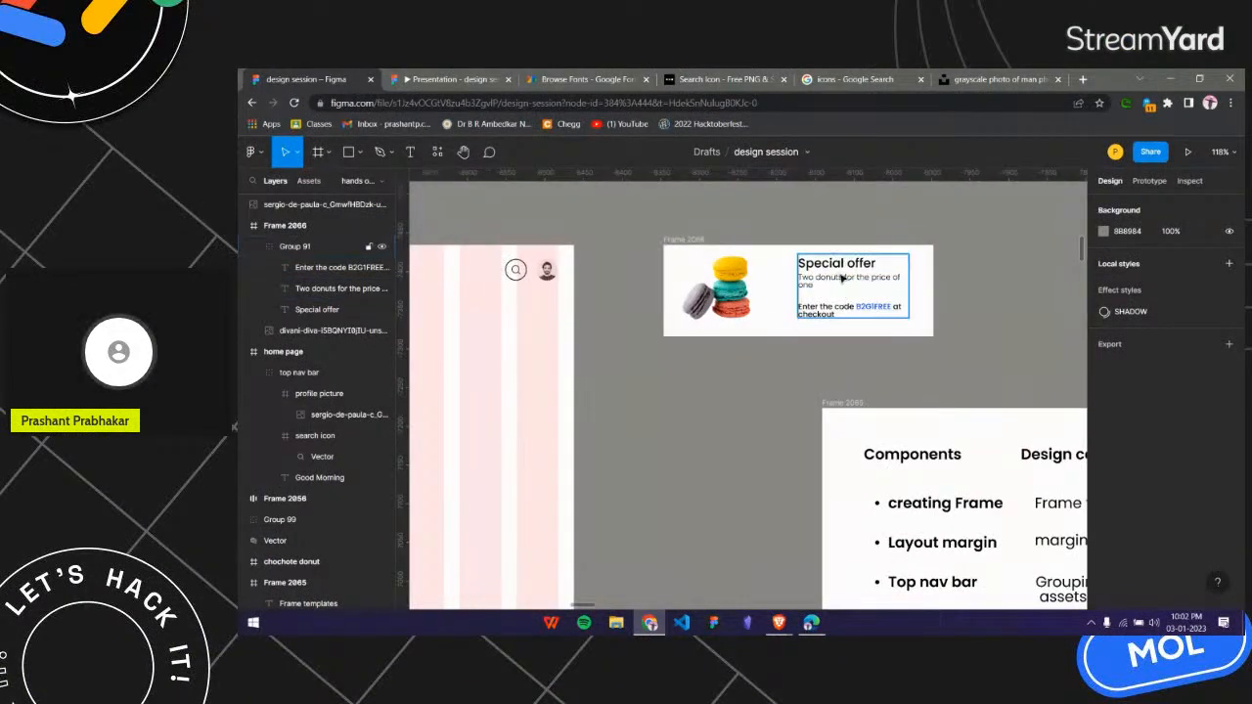
pyautogui.scroll(-4, 851, 278)
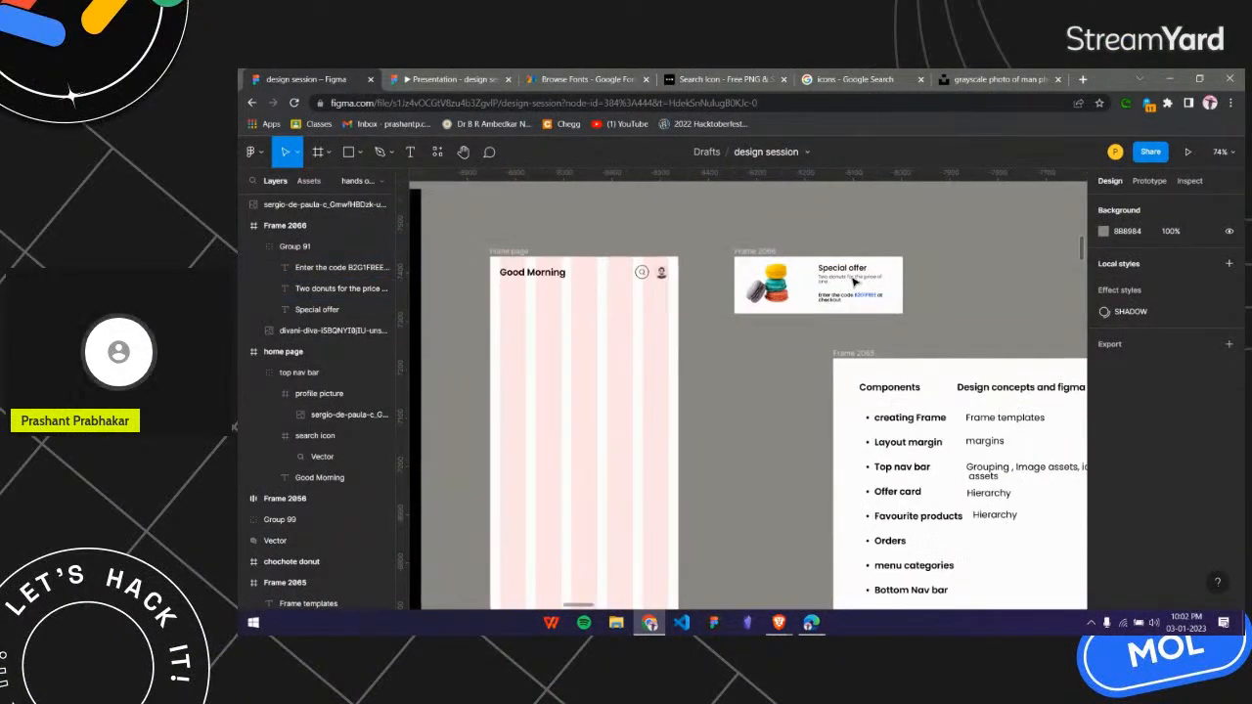
pyautogui.hscroll(-5, 853, 284)
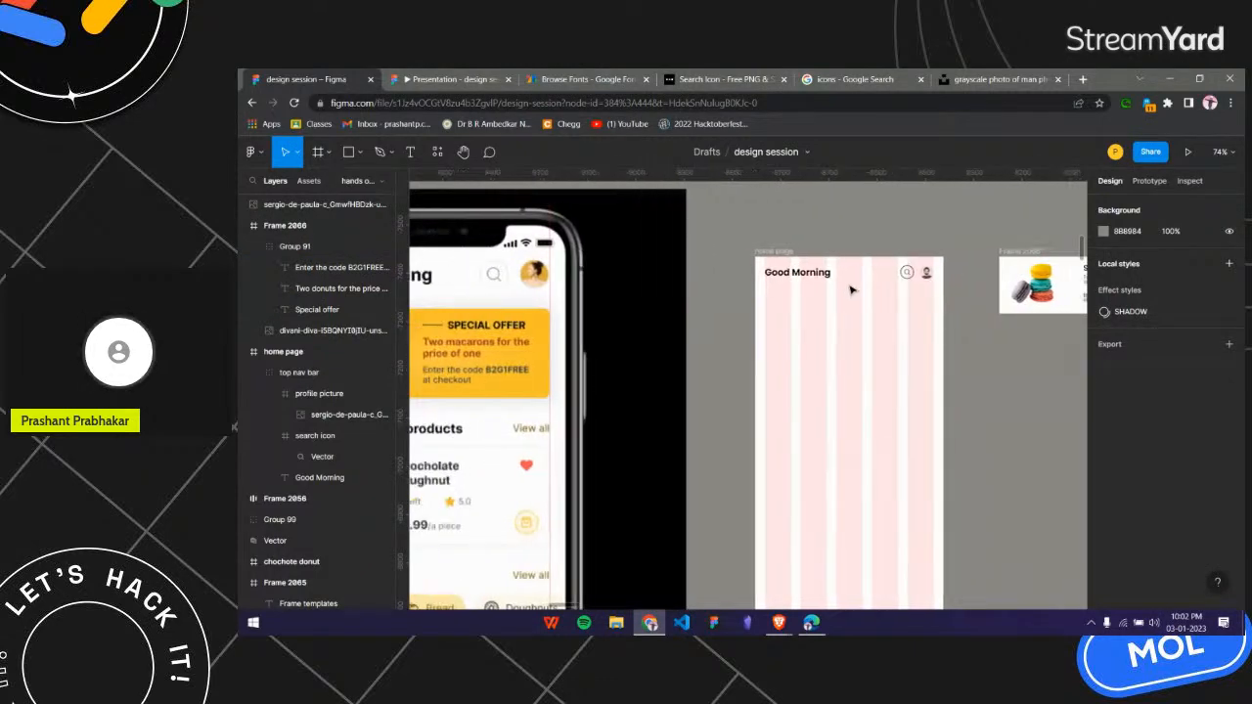
pyautogui.hscroll(7, 851, 289)
pyautogui.hscroll(3, 850, 293)
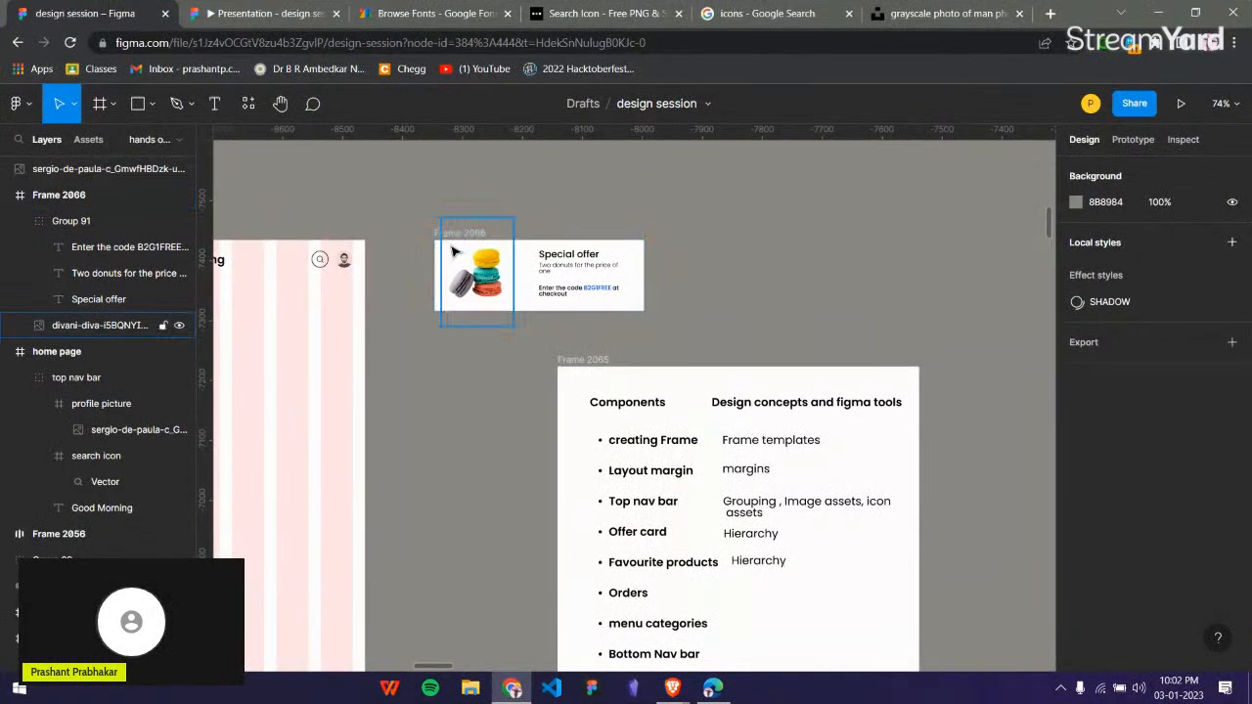
pyautogui.scroll(-4, 611, 298)
pyautogui.hscroll(-5, 462, 284)
pyautogui.scroll(3, 411, 318)
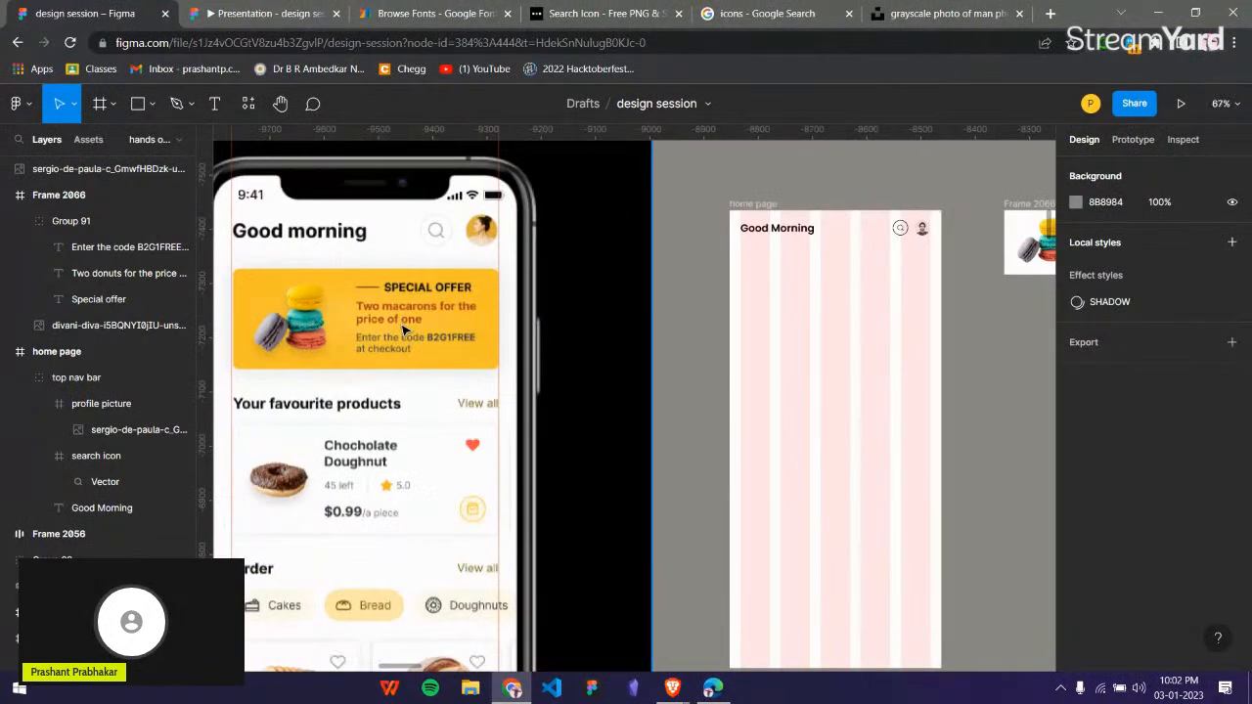
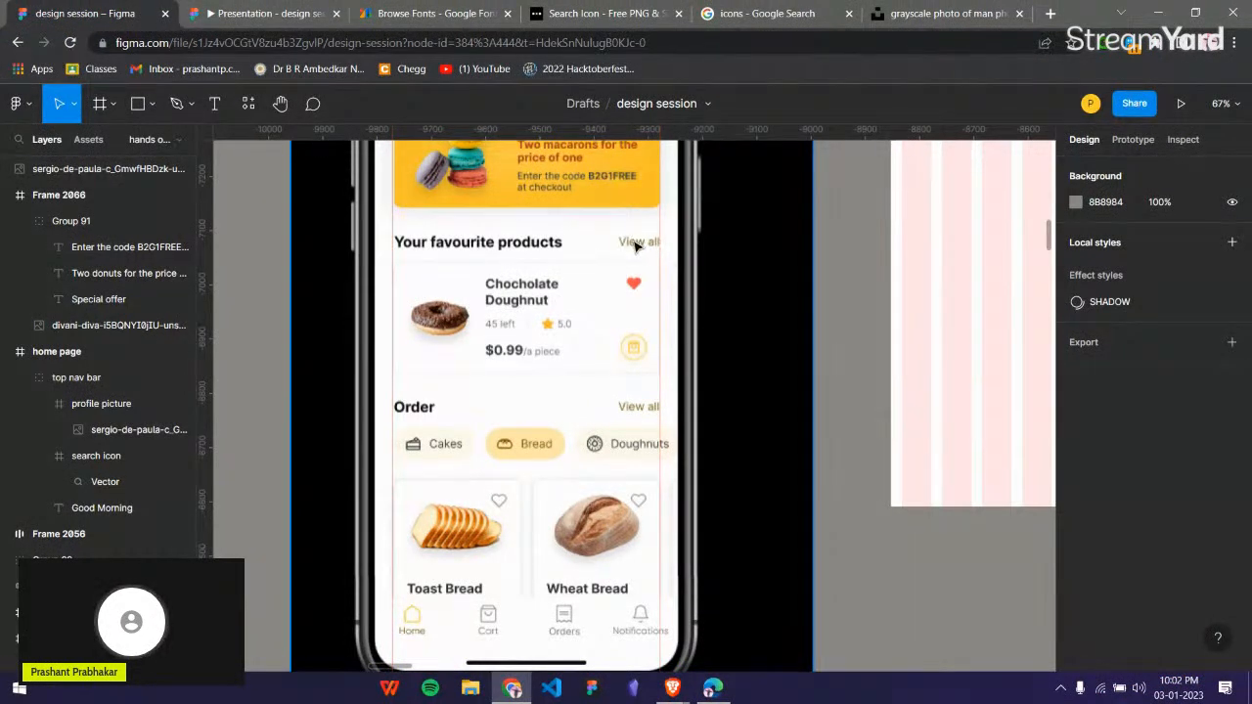
# Examine the favourite products and order sections of the reference mockup, including the product card, category chips and bread cards.
pyautogui.scroll(5, 651, 241)
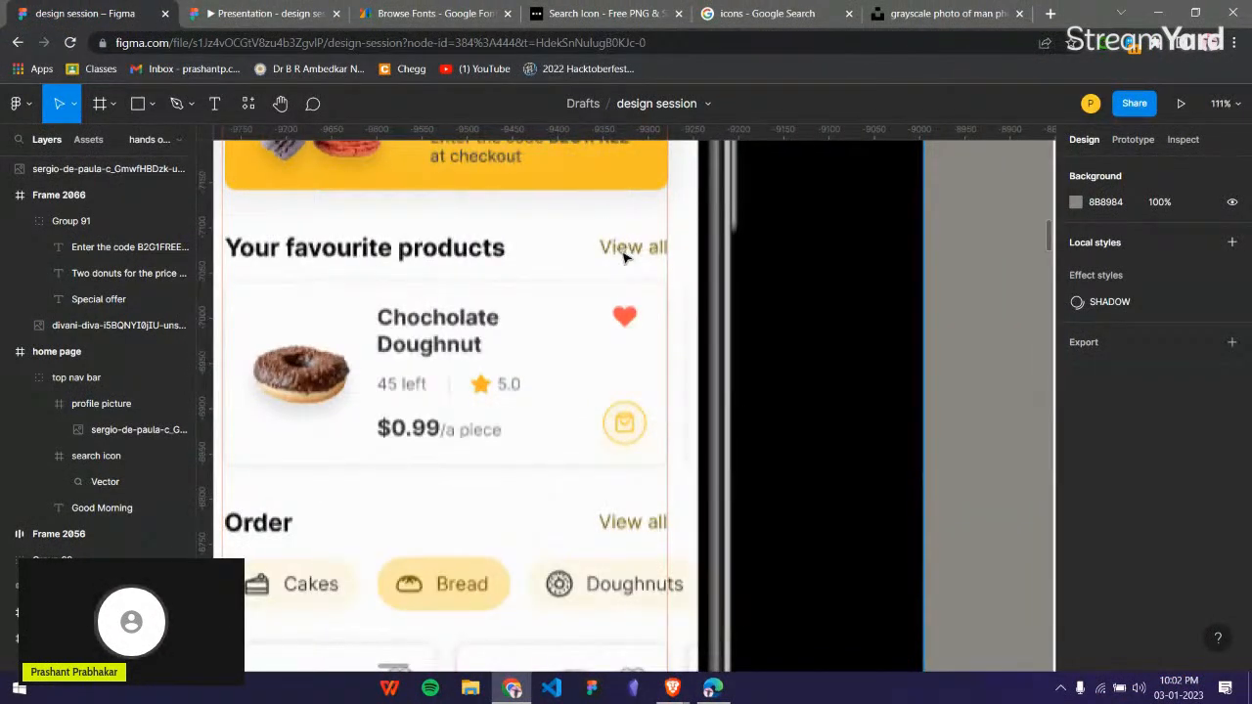
pyautogui.scroll(-5, 604, 253)
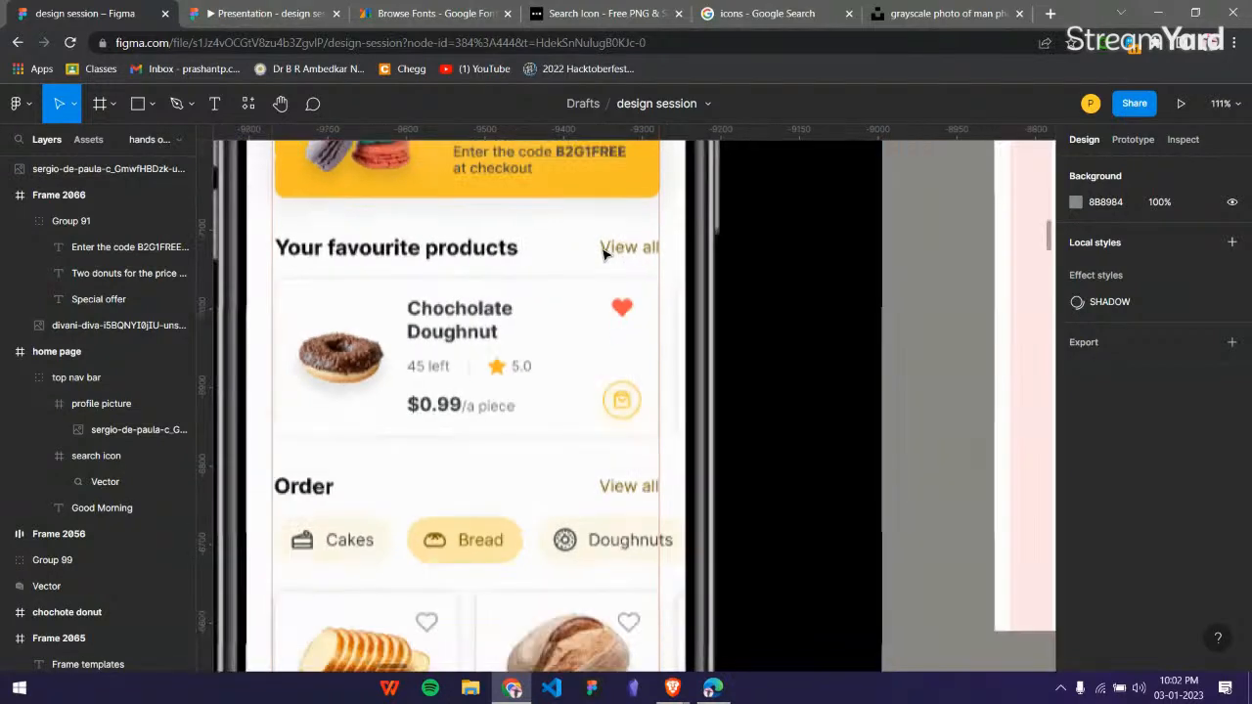
pyautogui.scroll(5, 585, 326)
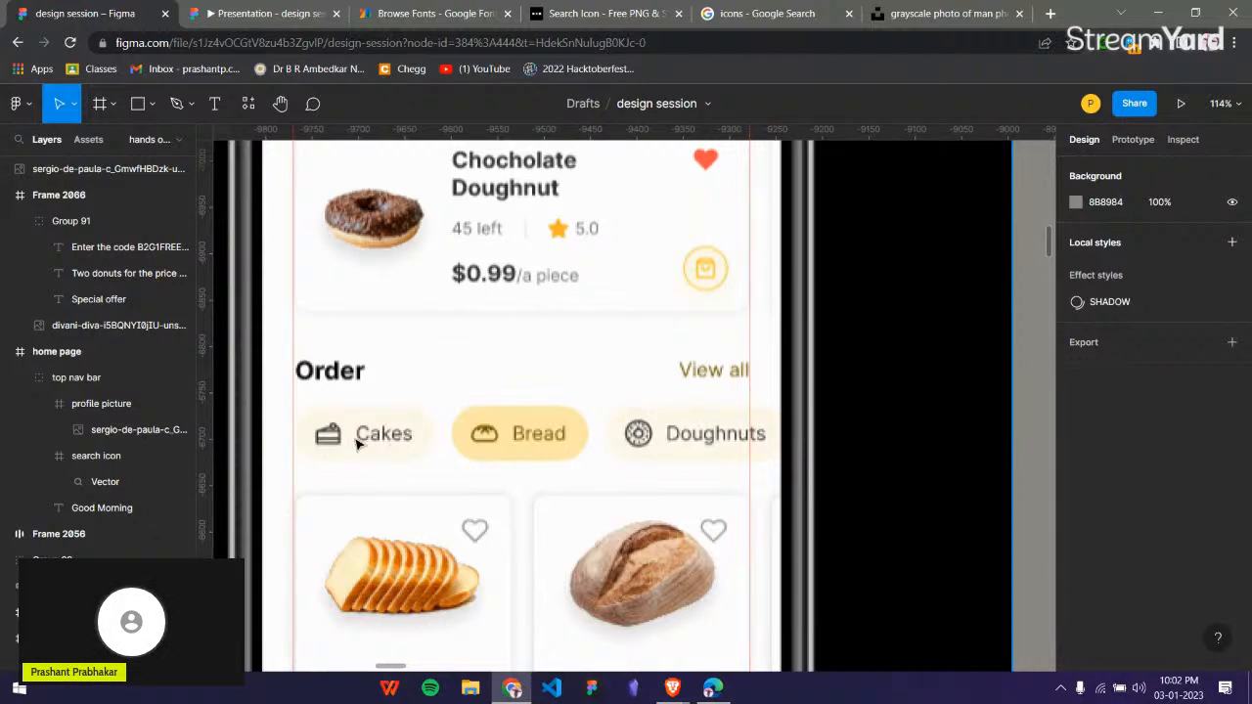
pyautogui.scroll(-1, 533, 389)
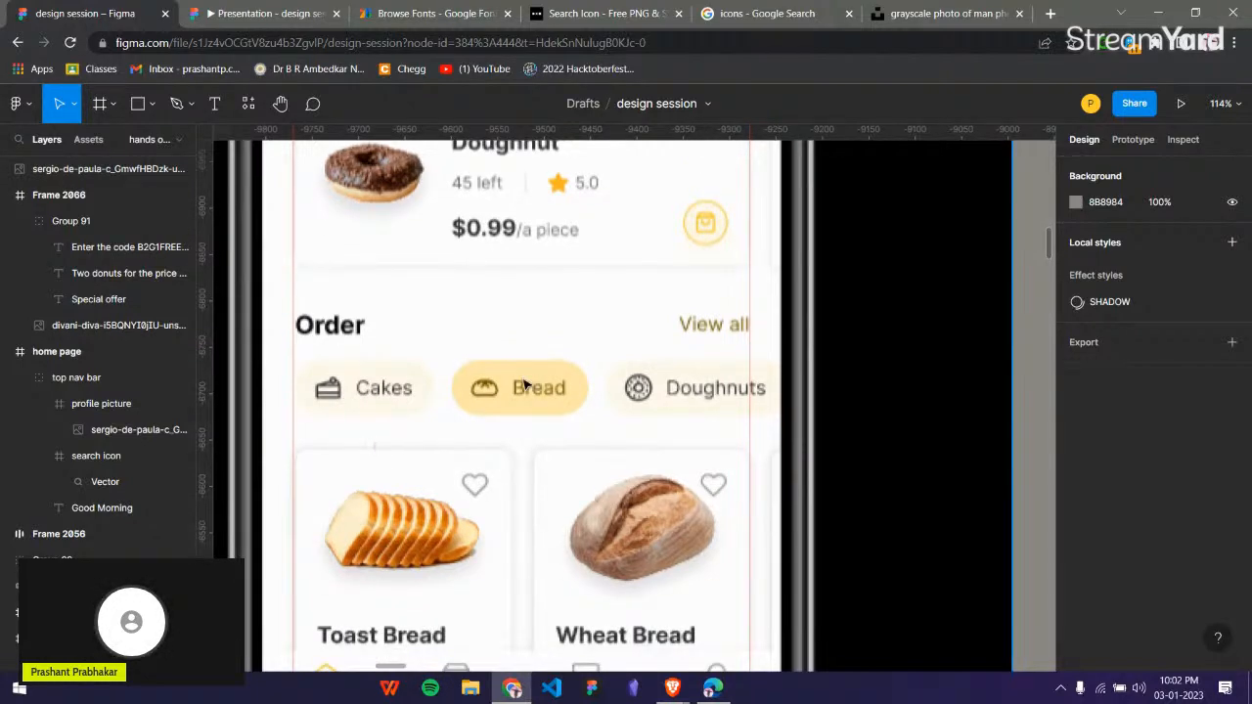
pyautogui.scroll(-3, 526, 384)
pyautogui.scroll(2, 528, 381)
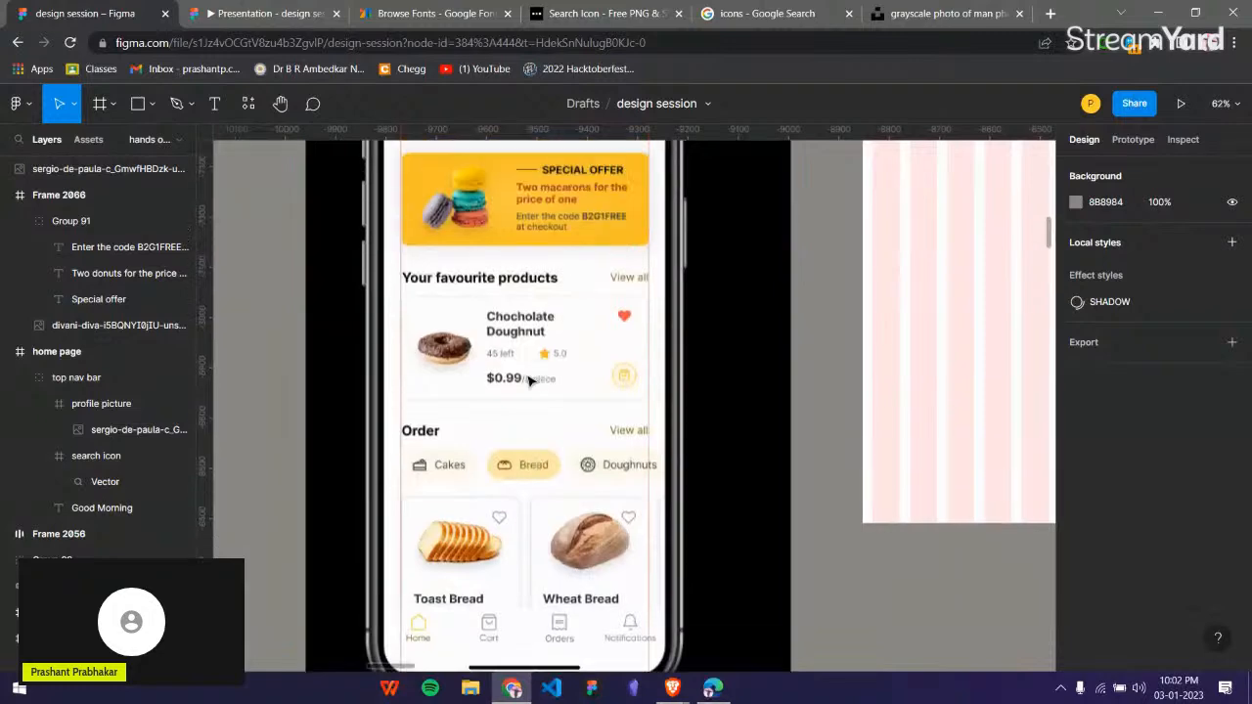
pyautogui.hscroll(3, 560, 328)
pyautogui.scroll(2, 597, 258)
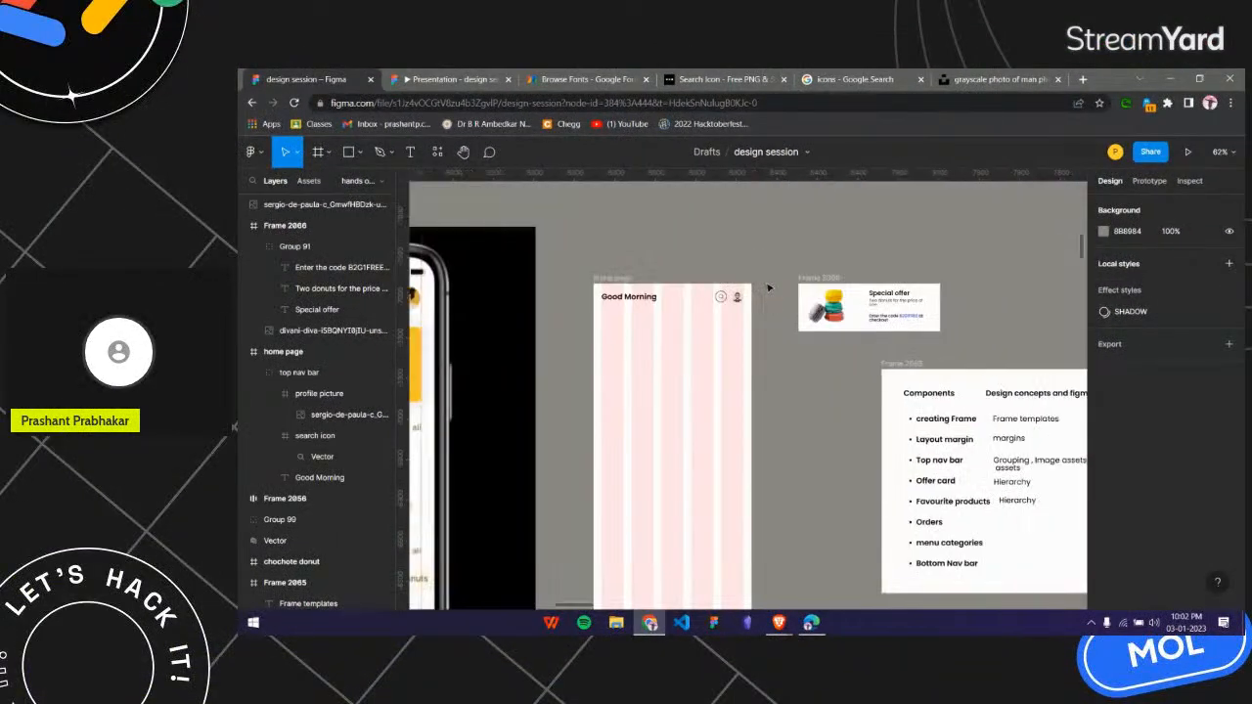
# Round the corners of the white offer card frame to a radius of 7.
pyautogui.hscroll(2, 769, 288)
pyautogui.click(812, 303)
pyautogui.scroll(2, 826, 294)
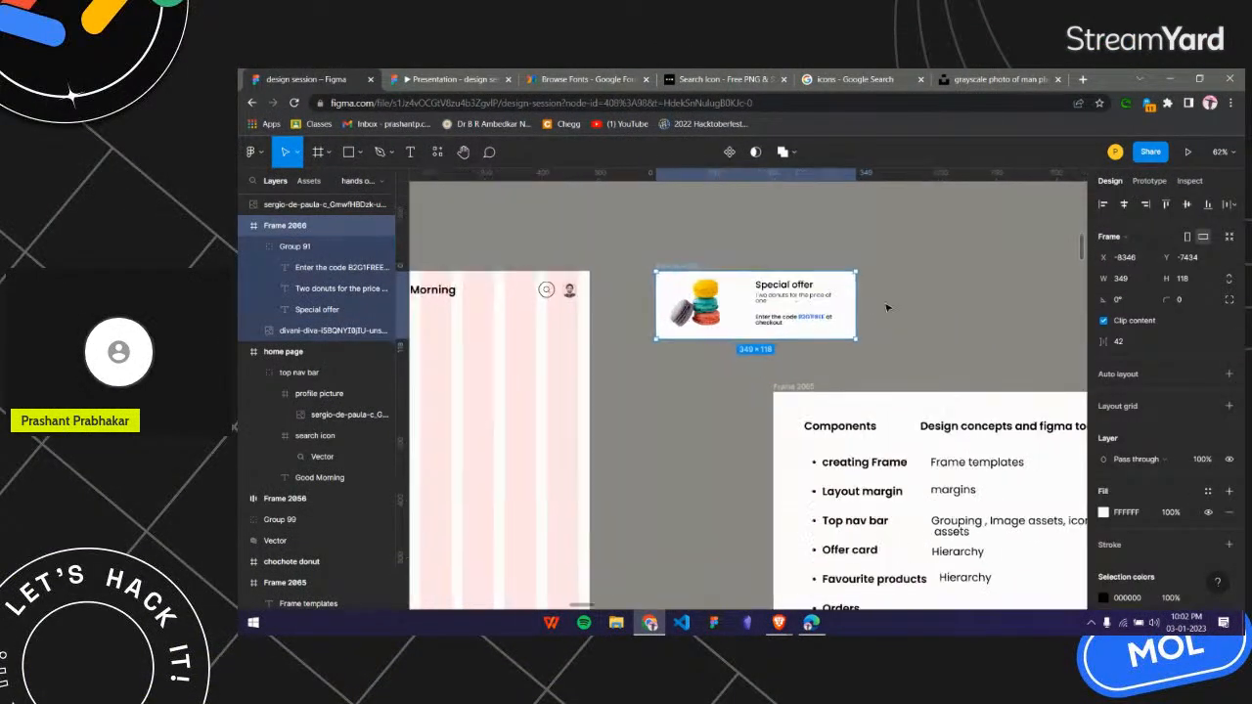
pyautogui.moveTo(1171, 303); pyautogui.dragTo(1176, 302)
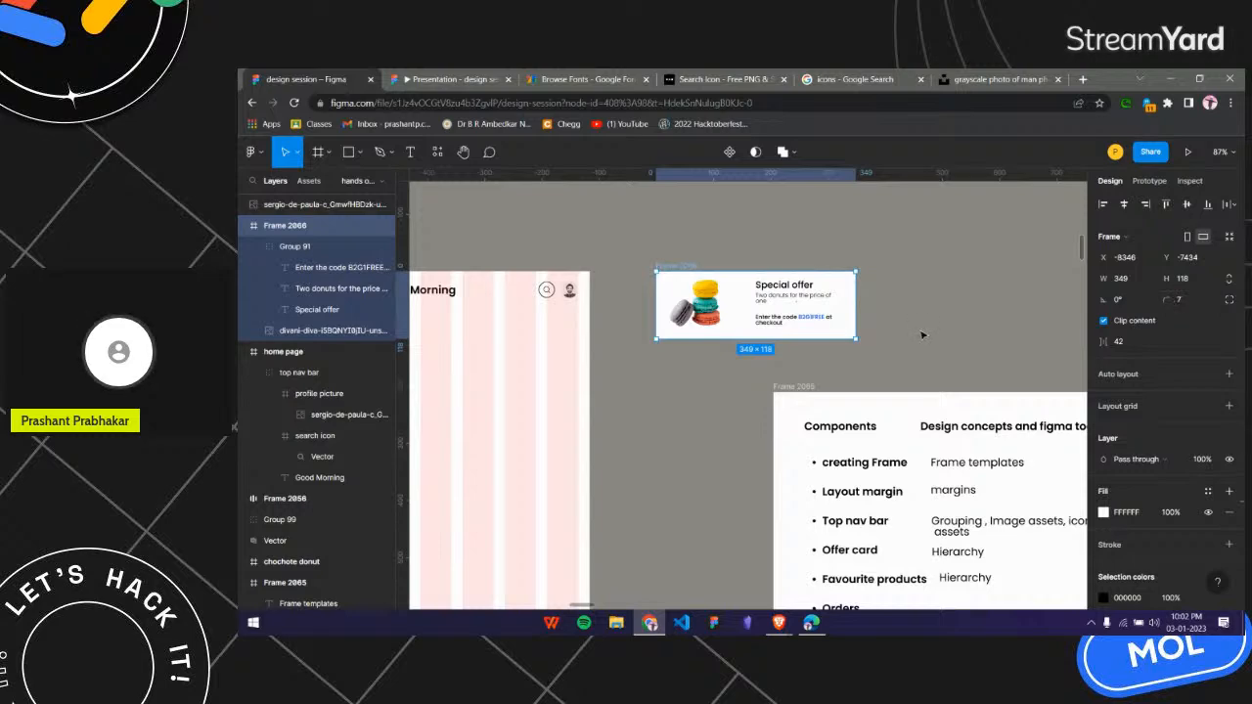
pyautogui.scroll(-3, 923, 335)
pyautogui.hscroll(-3, 909, 329)
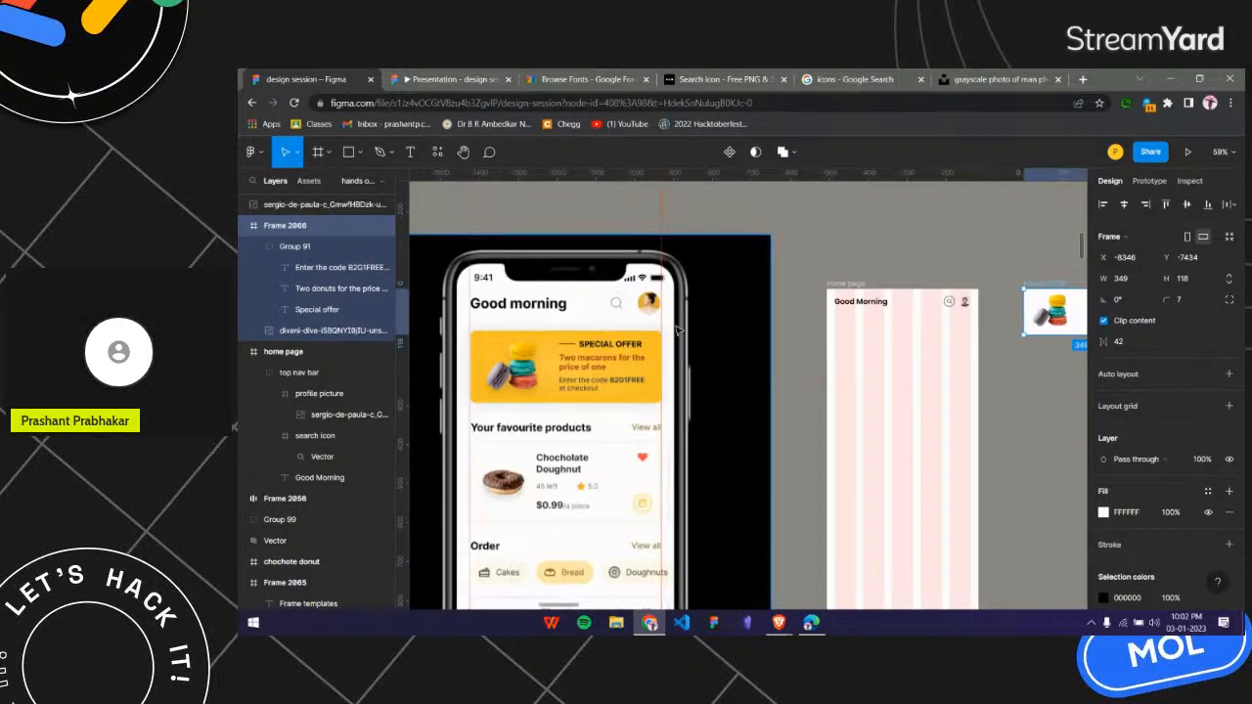
pyautogui.hscroll(3, 665, 323)
pyautogui.scroll(4, 811, 298)
pyautogui.click(773, 254)
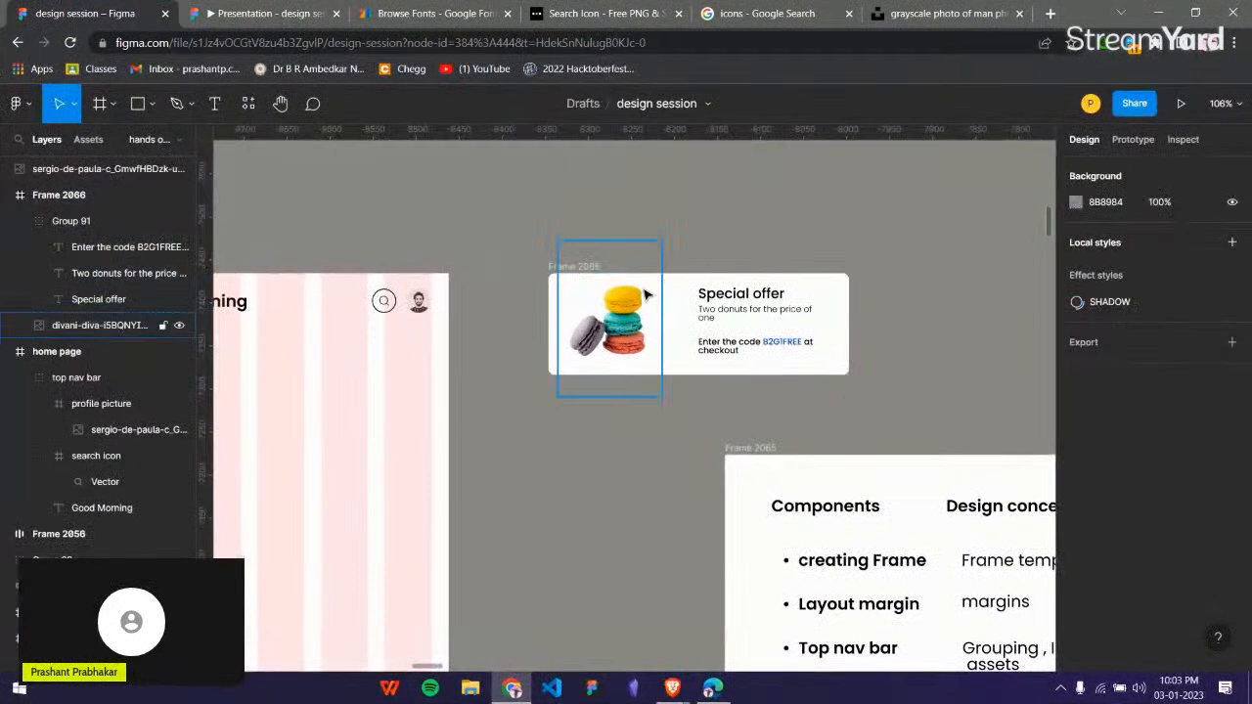
# Move the offer card frame against the right edge of the home page frame, at X -8462, Y -7366.
pyautogui.click(578, 269)
pyautogui.scroll(-3, 652, 277)
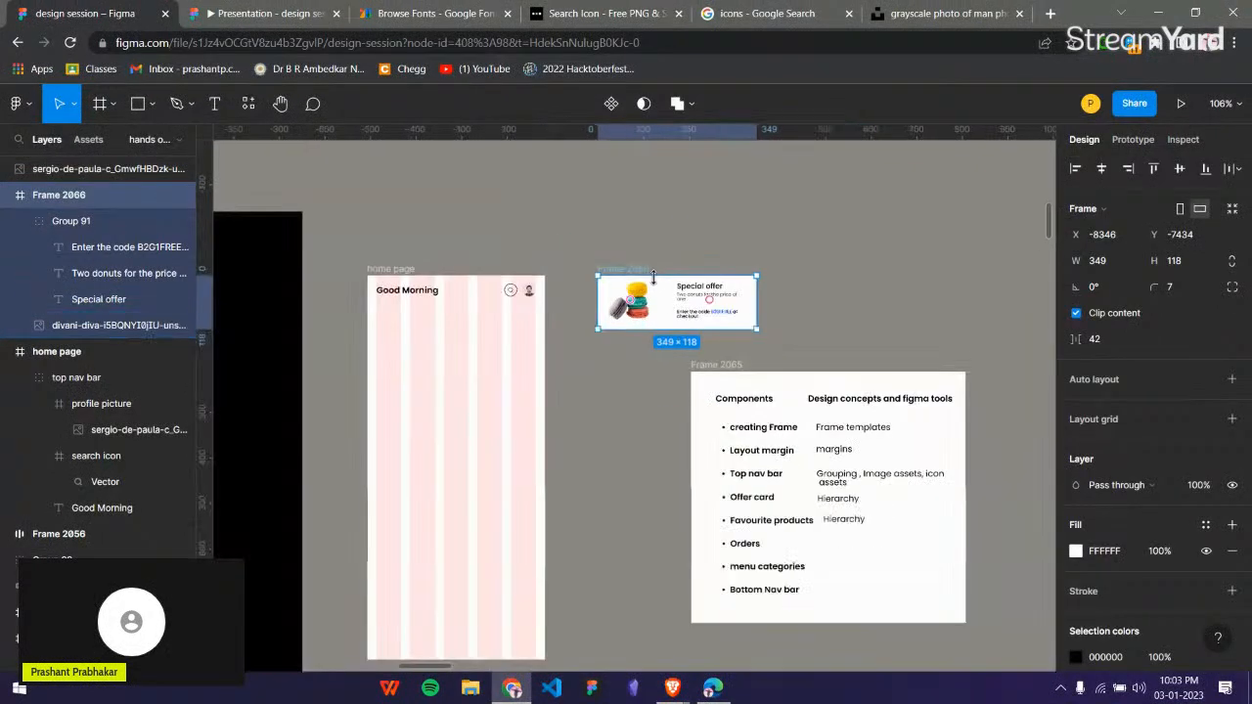
pyautogui.moveTo(664, 302); pyautogui.dragTo(612, 333)
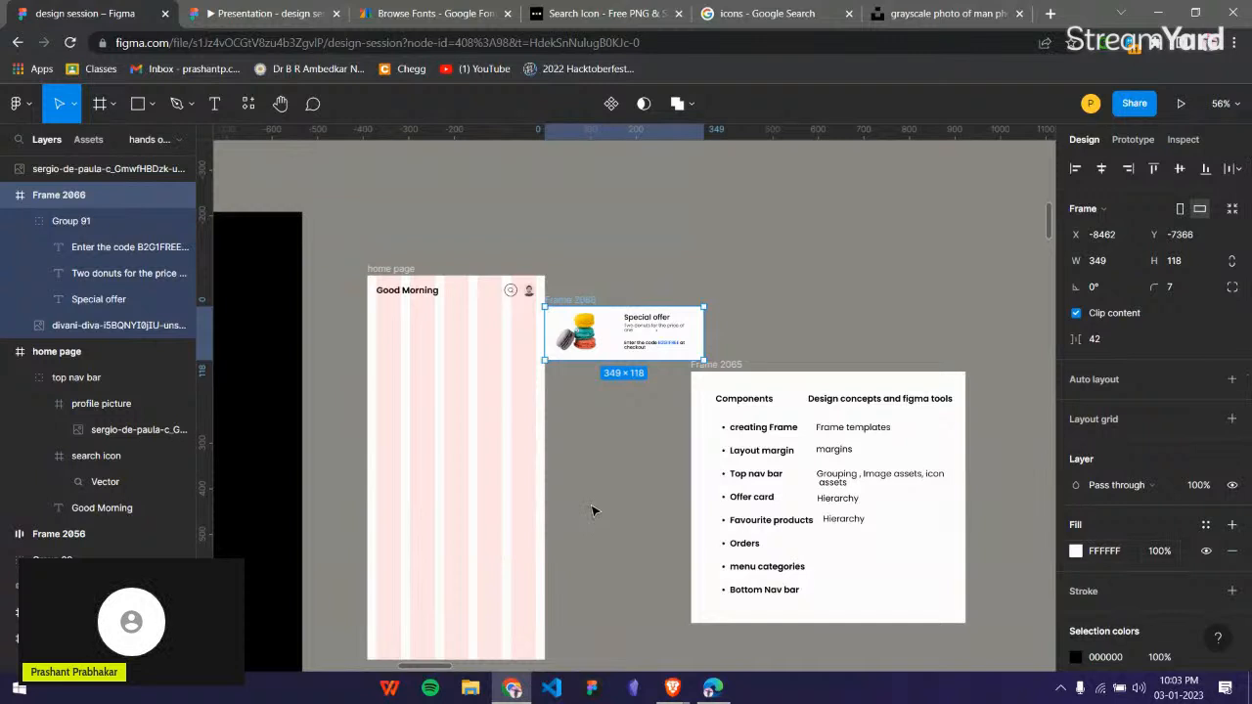
# Change the offer card's fill to solid orange FFA800, similar to the special offer card in the reference mockup.
pyautogui.hscroll(-4, 597, 490)
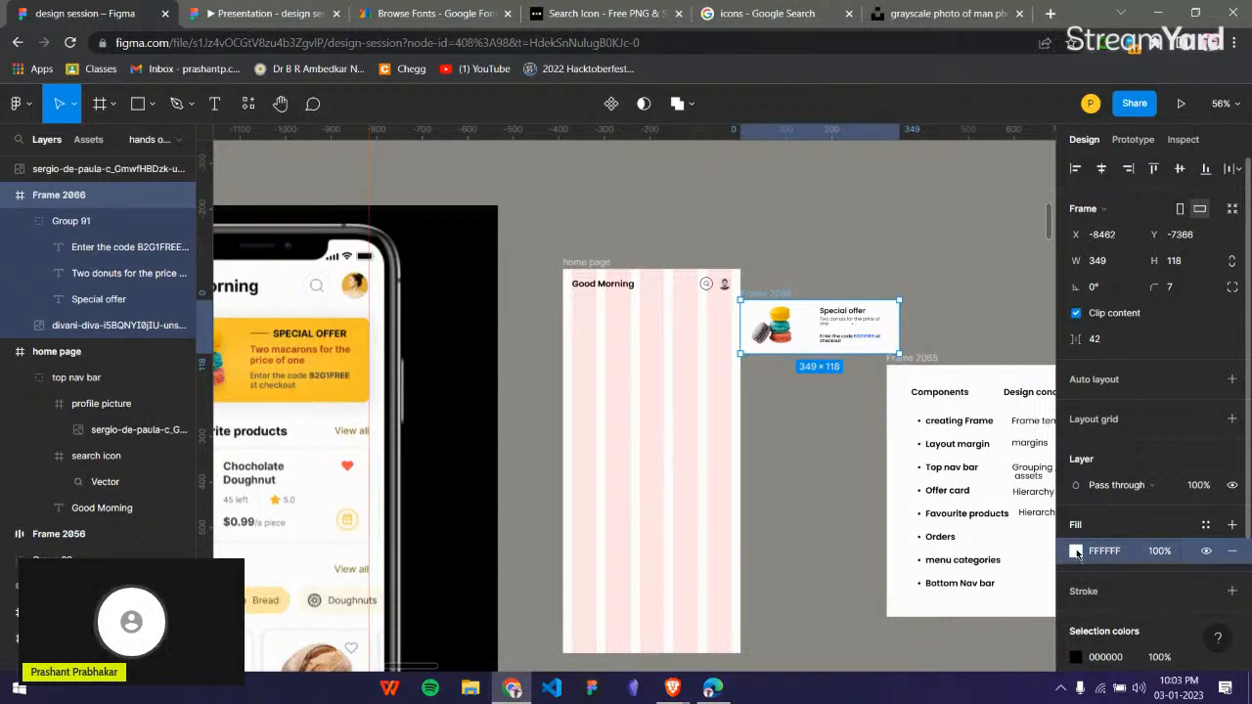
pyautogui.click(1077, 553)
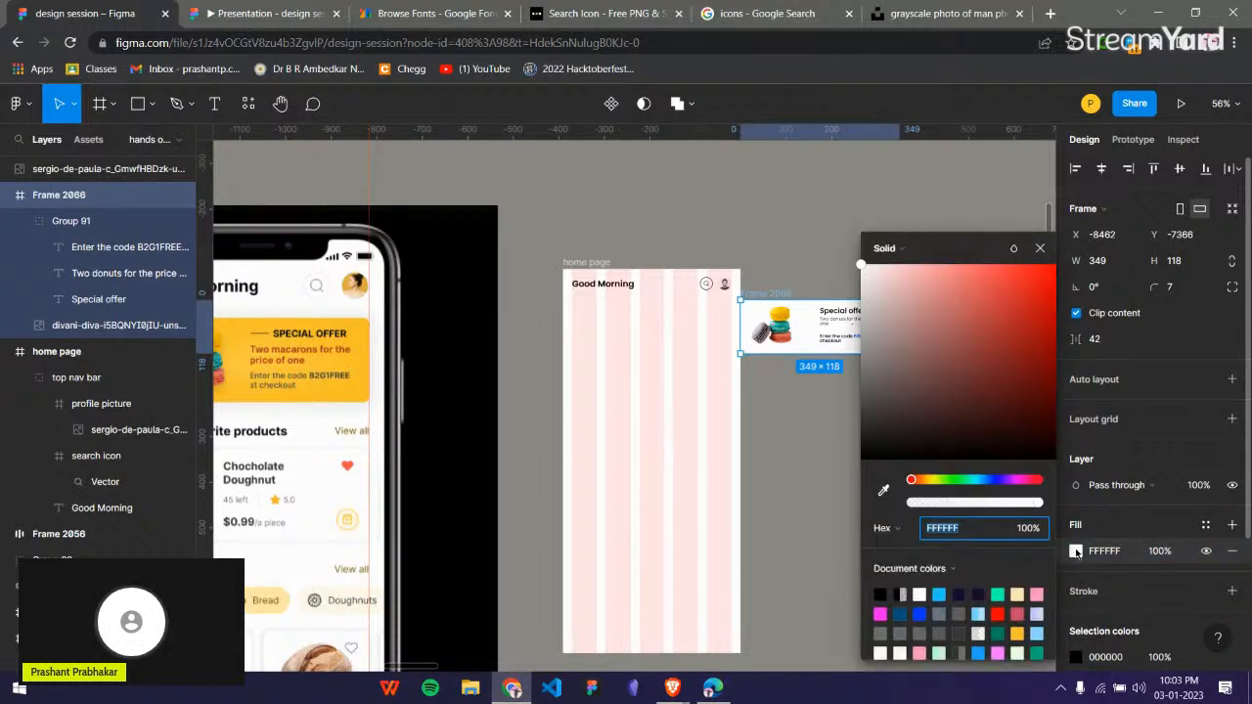
pyautogui.moveTo(912, 480); pyautogui.dragTo(926, 482)
pyautogui.click(1026, 268)
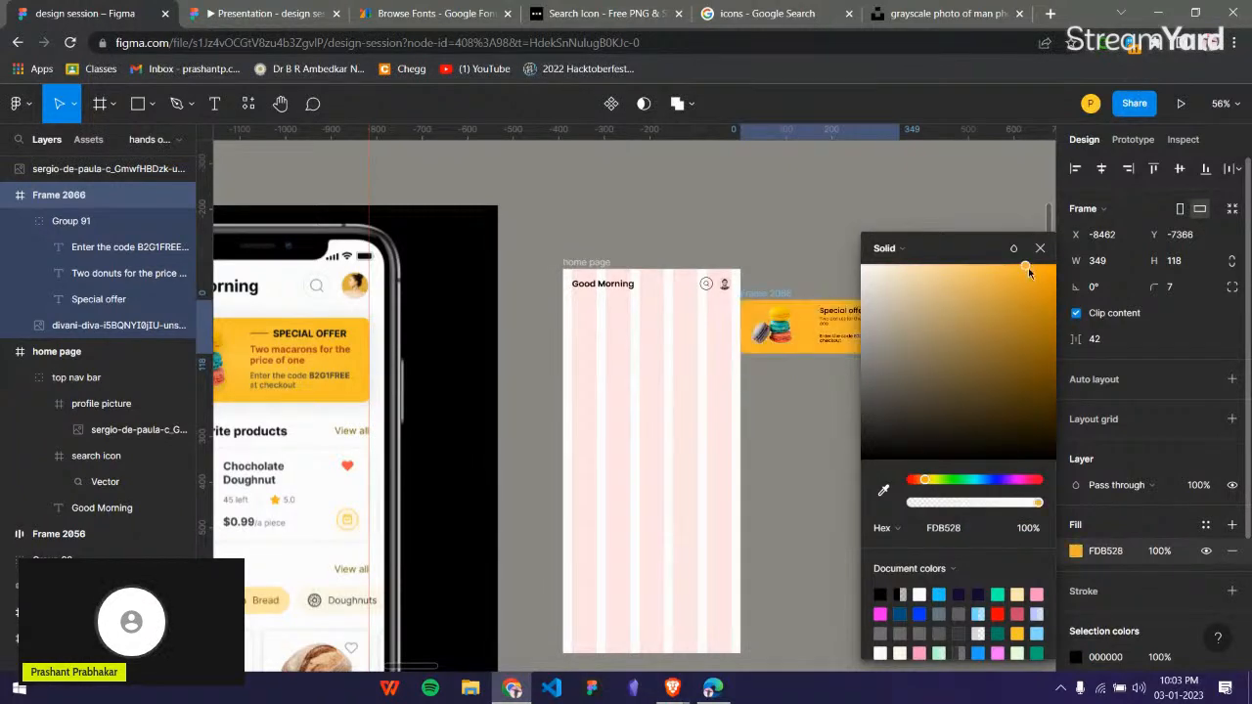
pyautogui.moveTo(1054, 262); pyautogui.dragTo(1063, 256)
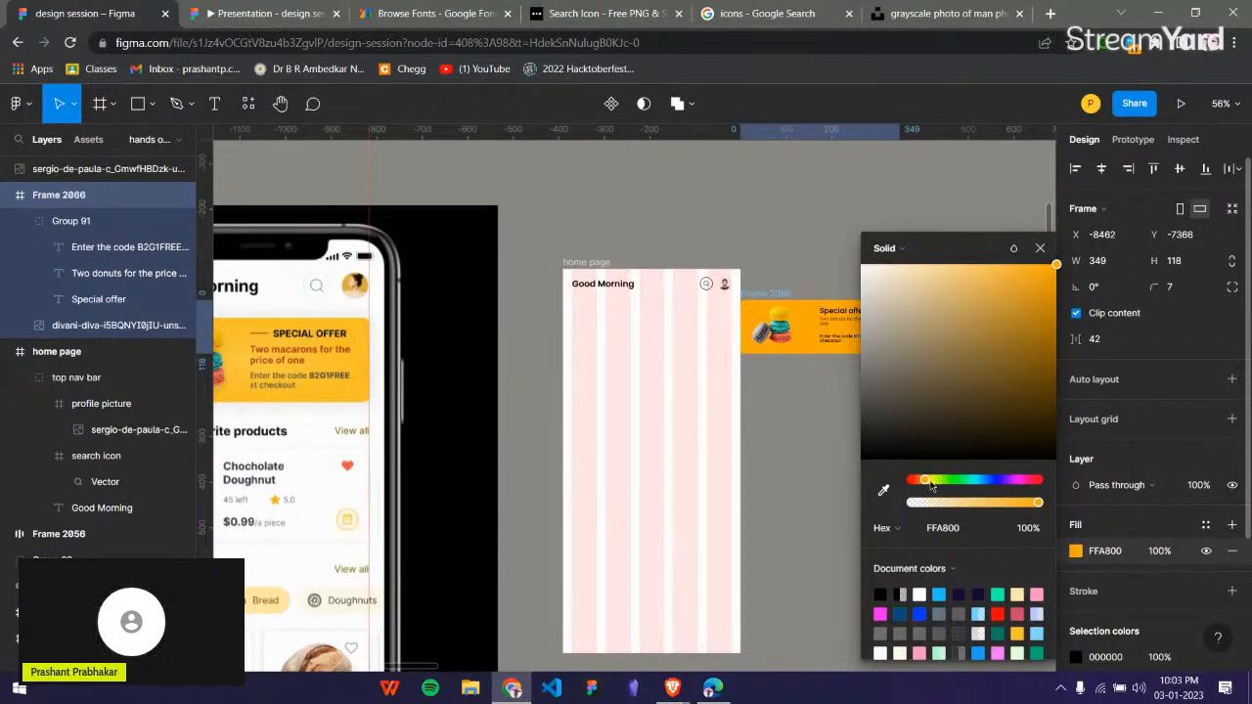
pyautogui.click(1039, 249)
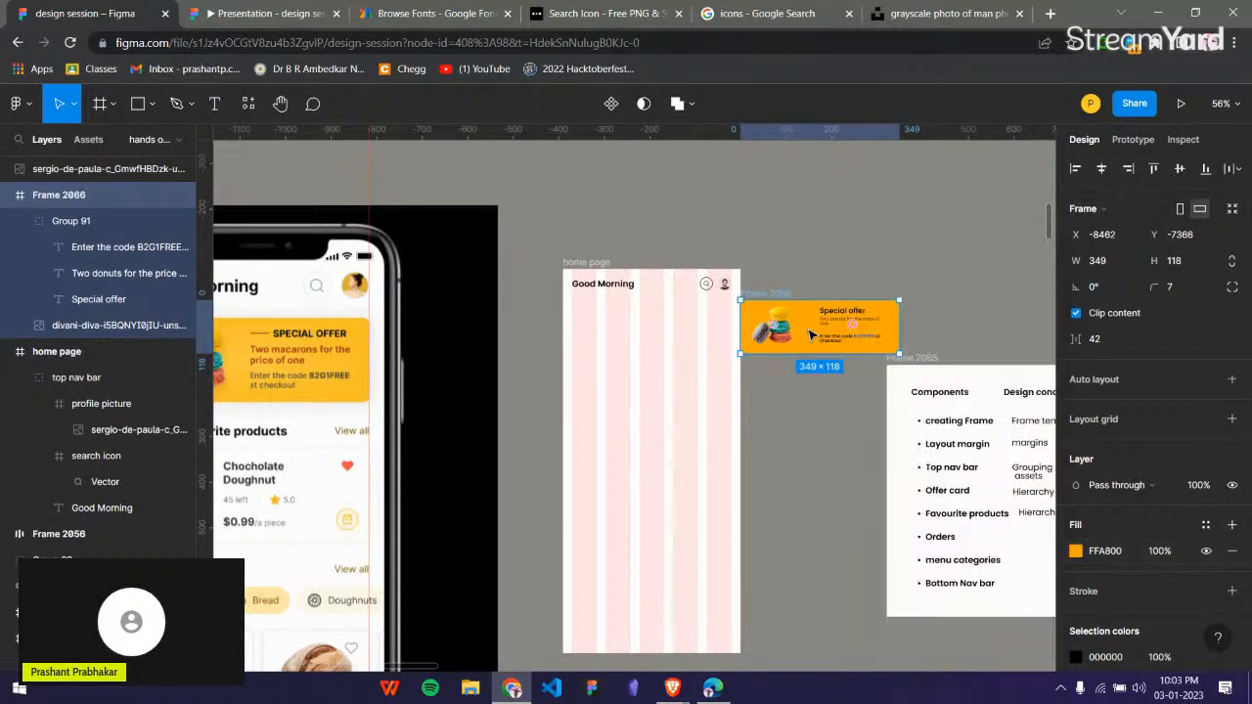
# Place the offer card inside the home page frame below the top nav bar, at X 20, Y 75.
pyautogui.moveTo(798, 317); pyautogui.dragTo(634, 333)
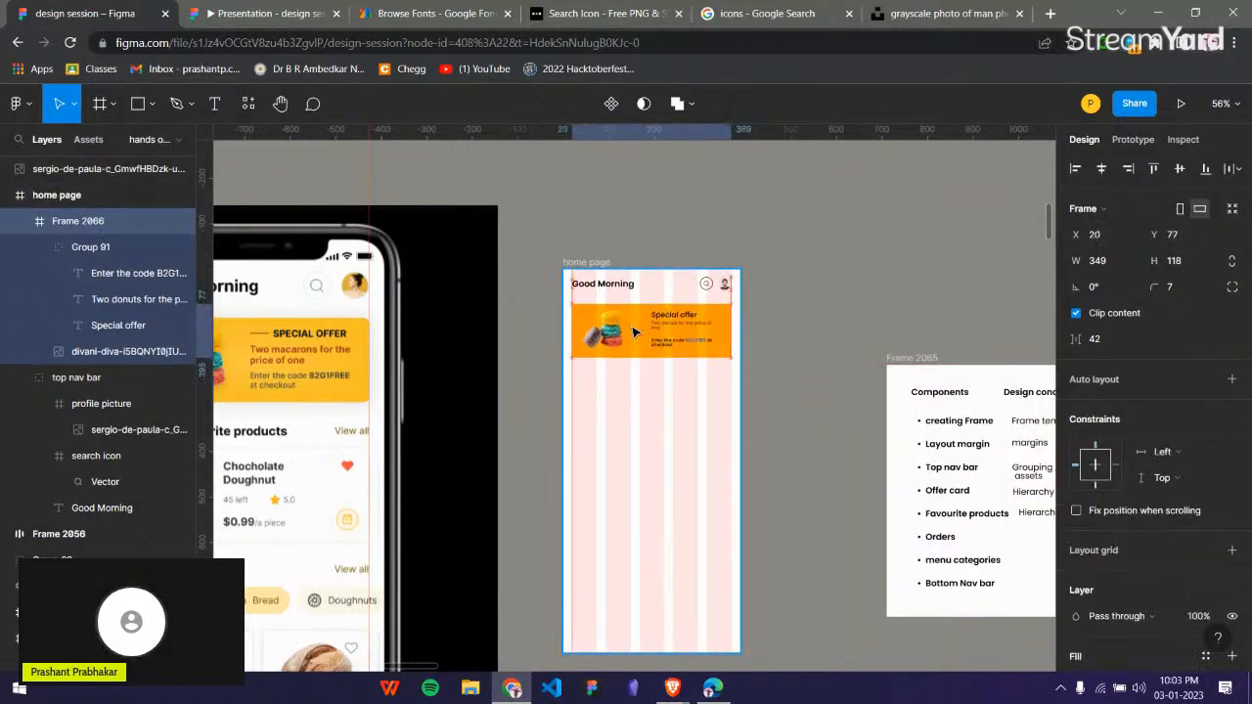
pyautogui.click(815, 332)
pyautogui.scroll(3, 747, 329)
pyautogui.scroll(5, 746, 329)
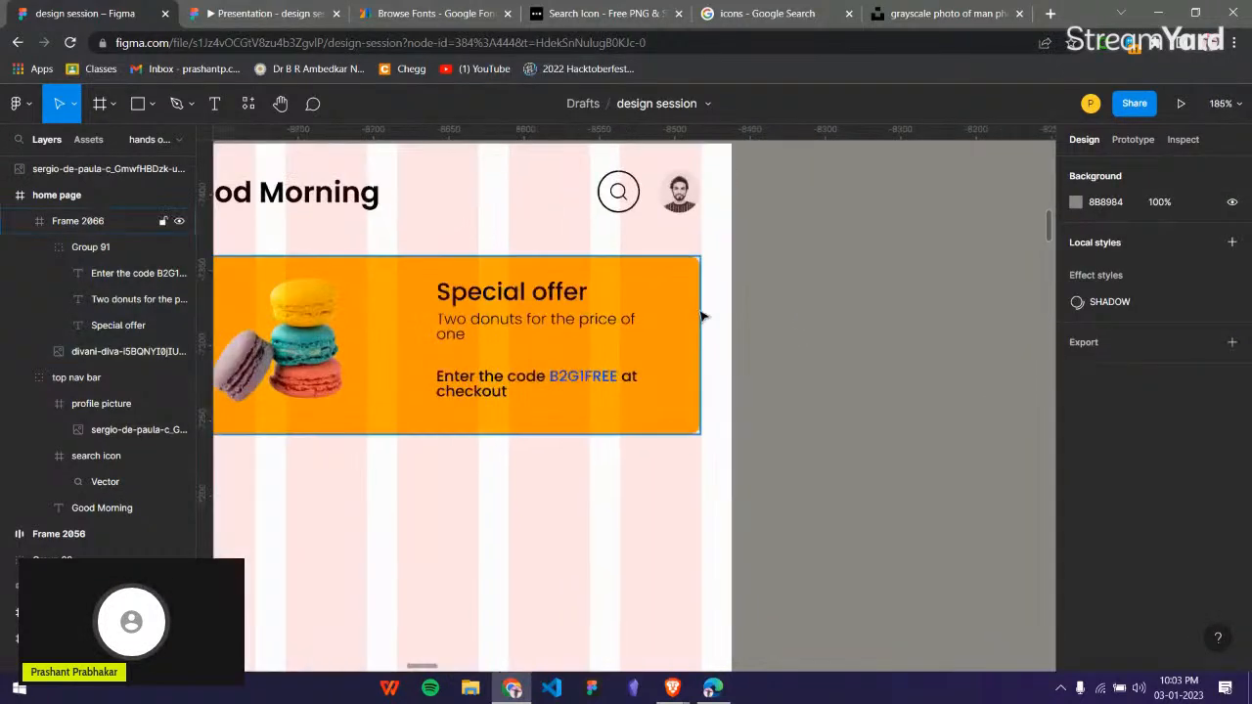
pyautogui.scroll(-5, 728, 331)
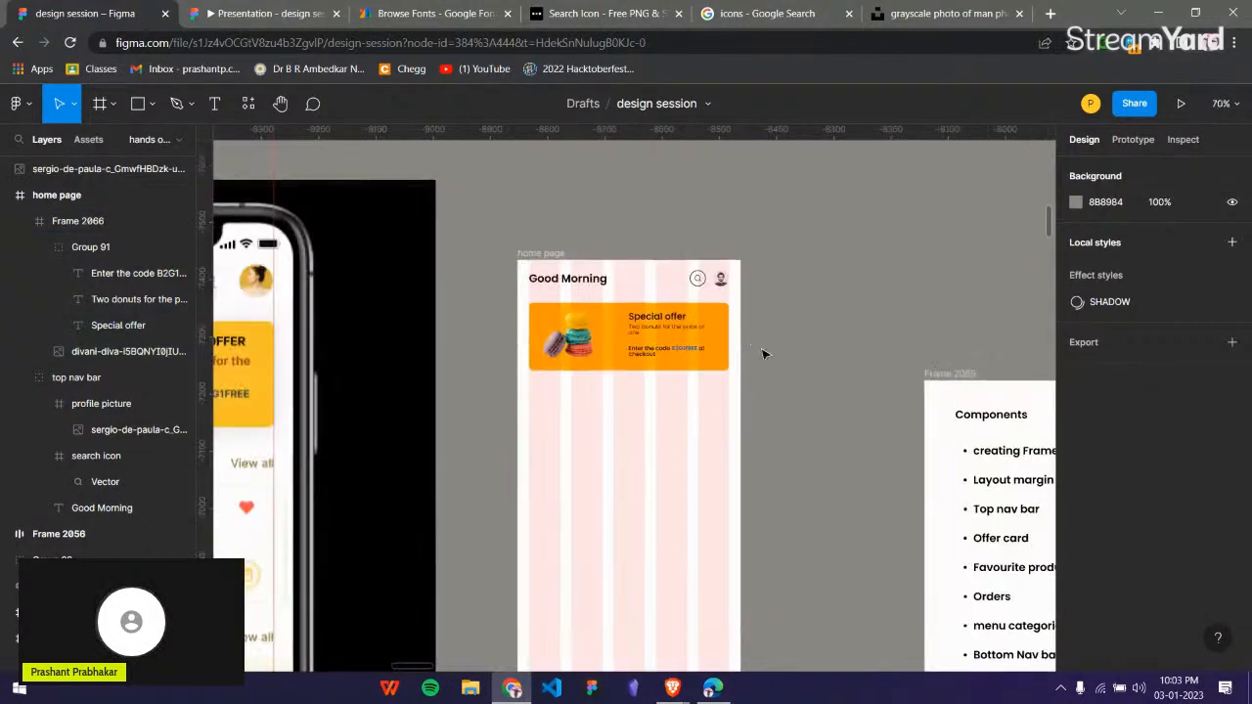
# Add the heading "Your Favourite Products" below the offer card at X 21, Y 229, with font size 20.
pyautogui.scroll(2, 783, 368)
pyautogui.scroll(3, 929, 265)
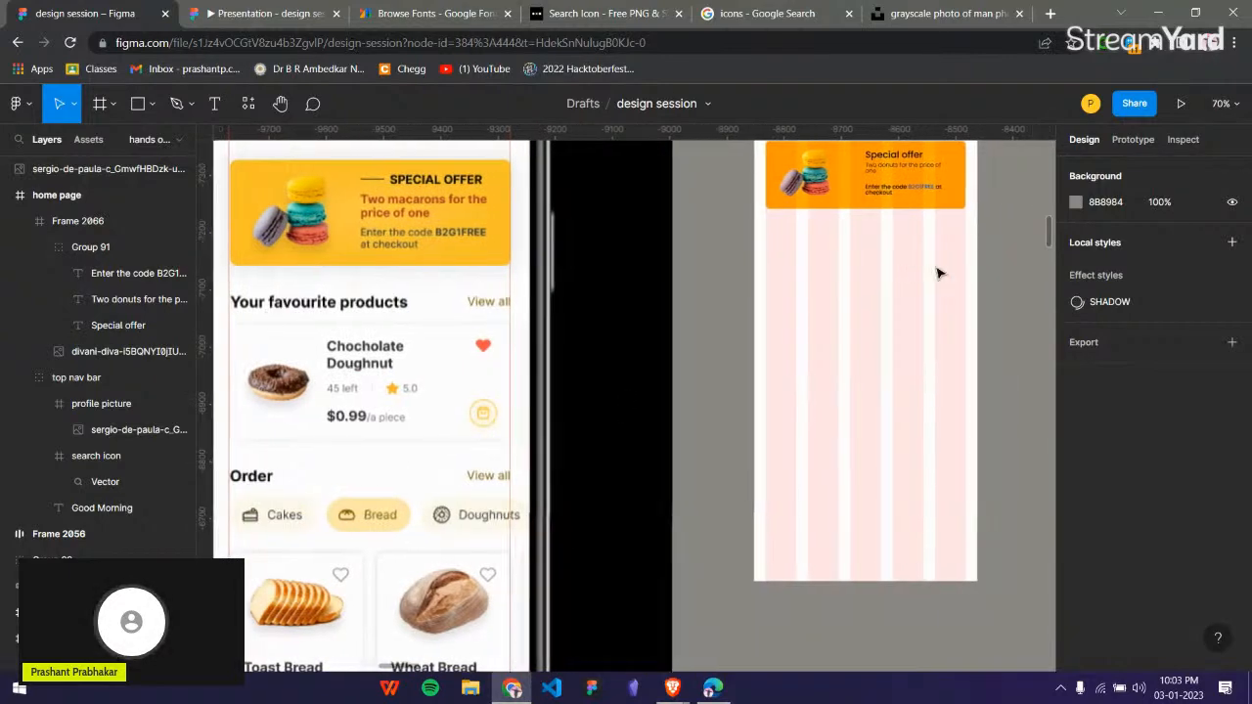
pyautogui.scroll(1, 640, 265)
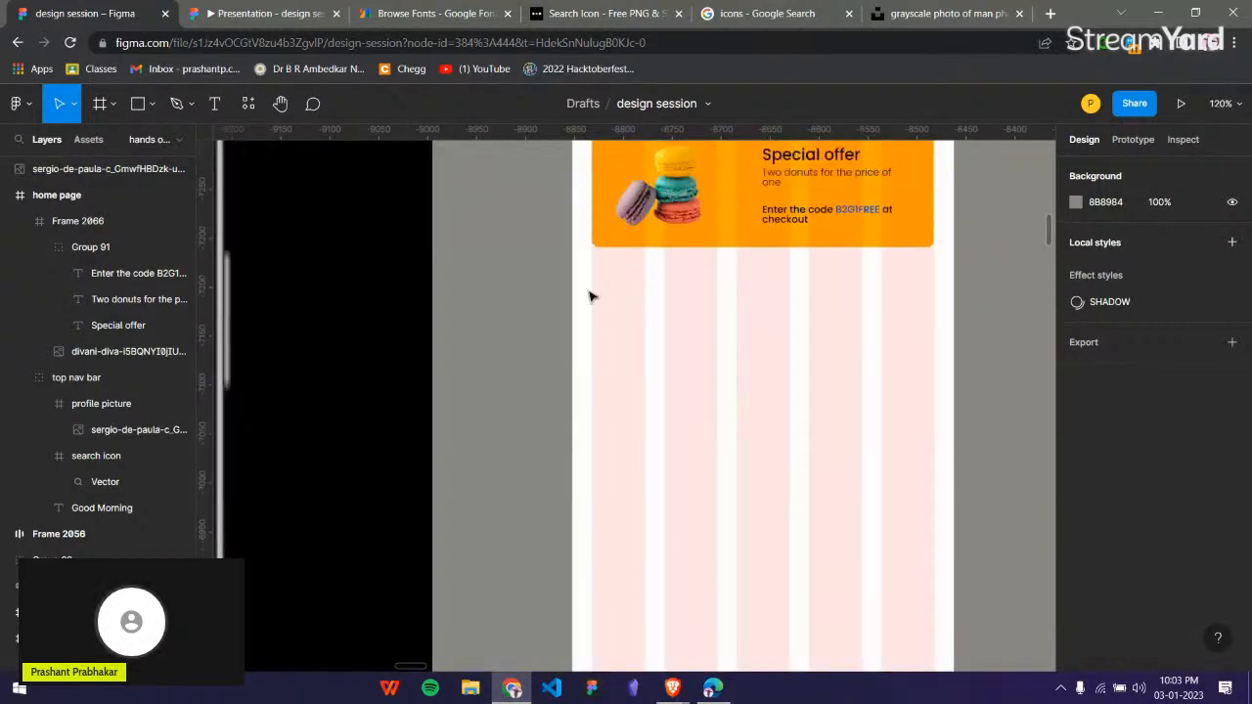
pyautogui.press('t')
pyautogui.click(654, 305)
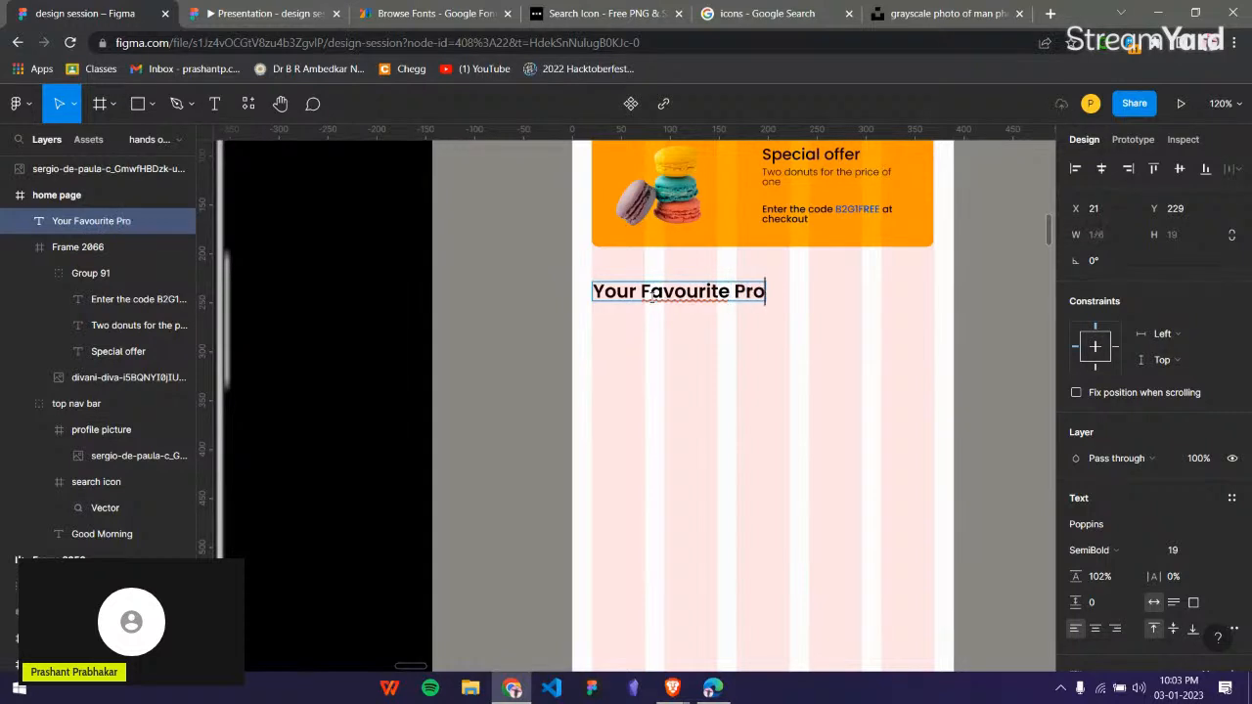
pyautogui.press('Escape')
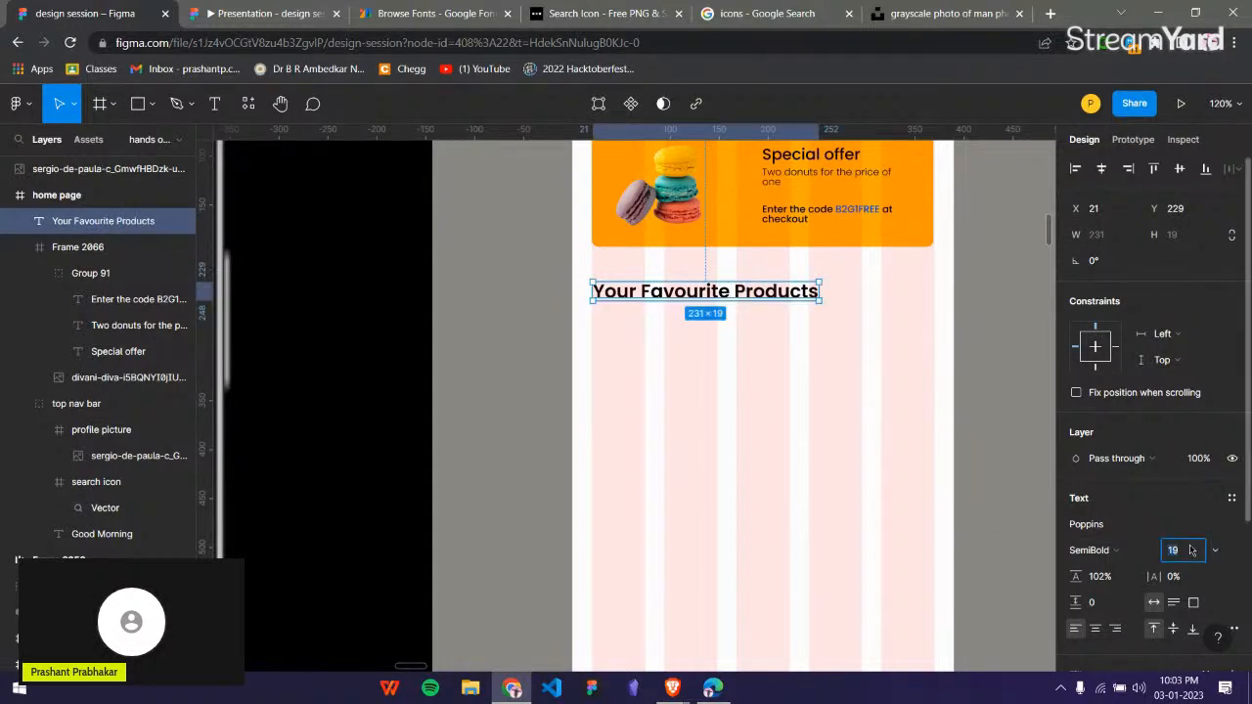
pyautogui.write('20')
pyautogui.press('Return')
# Set the font size of the "Good Morning" greeting to 20.
pyautogui.scroll(3, 680, 269)
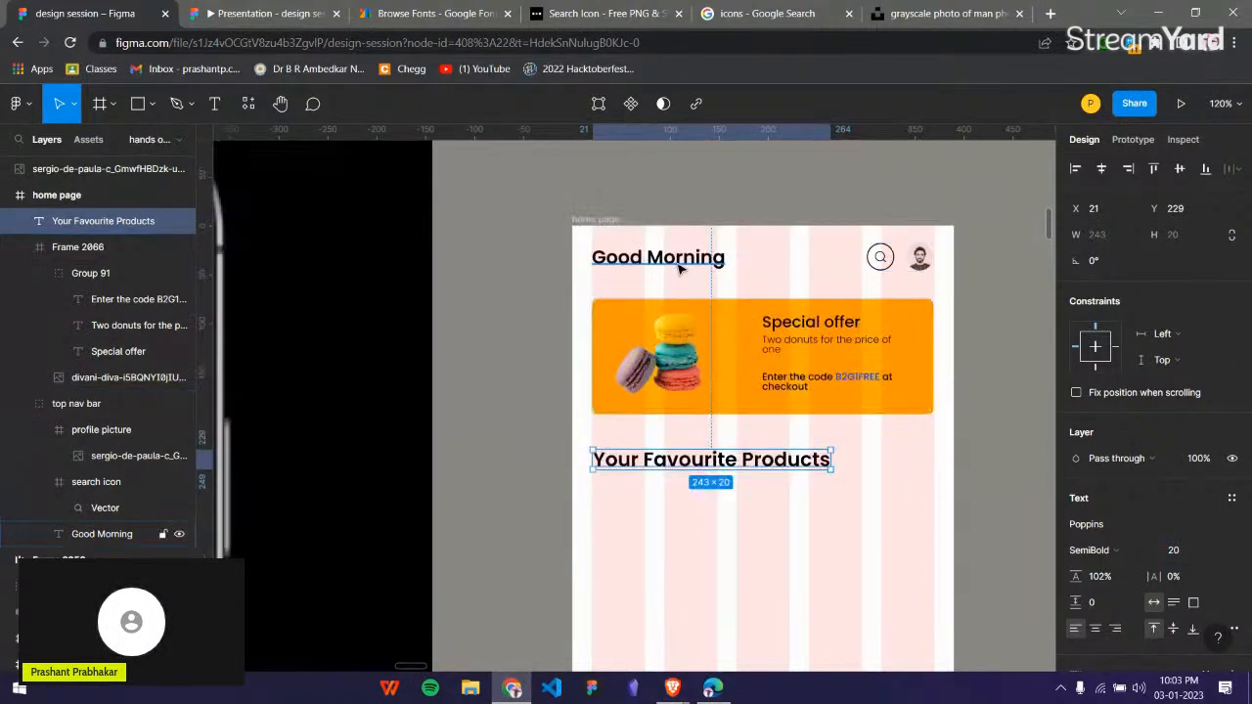
pyautogui.click(680, 266)
pyautogui.click(1180, 529)
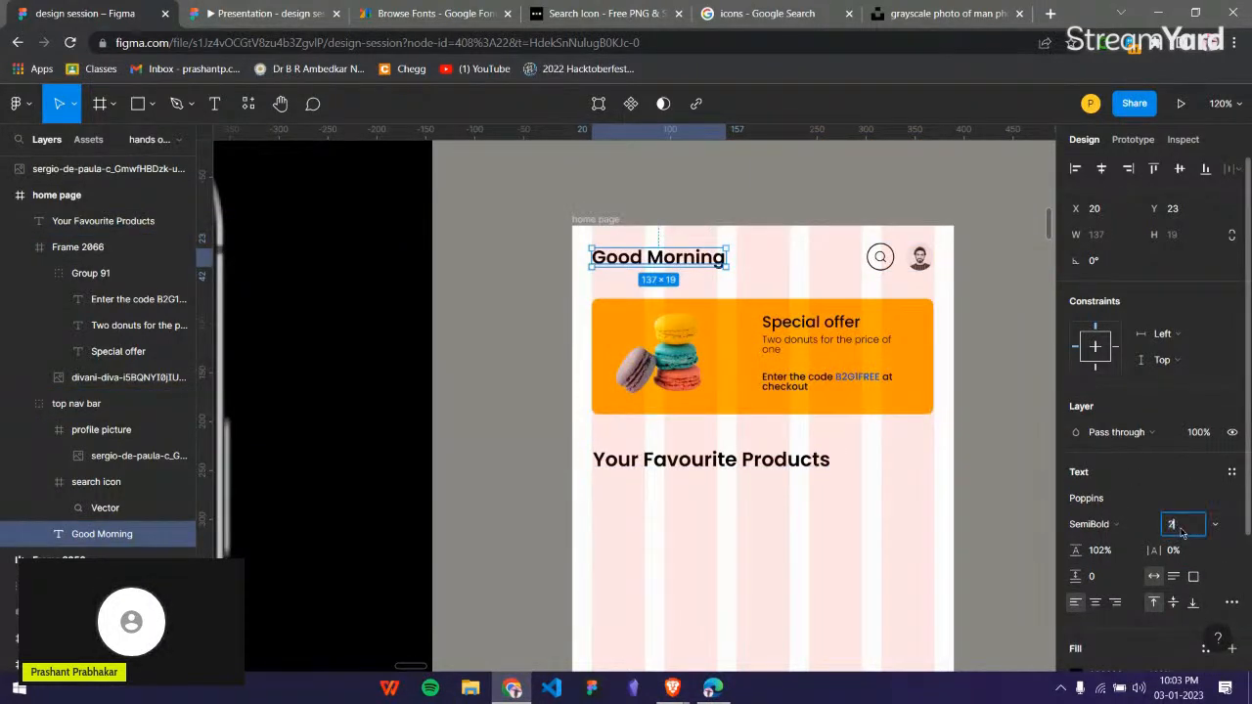
pyautogui.write('20')
pyautogui.press('Return')
pyautogui.click(978, 519)
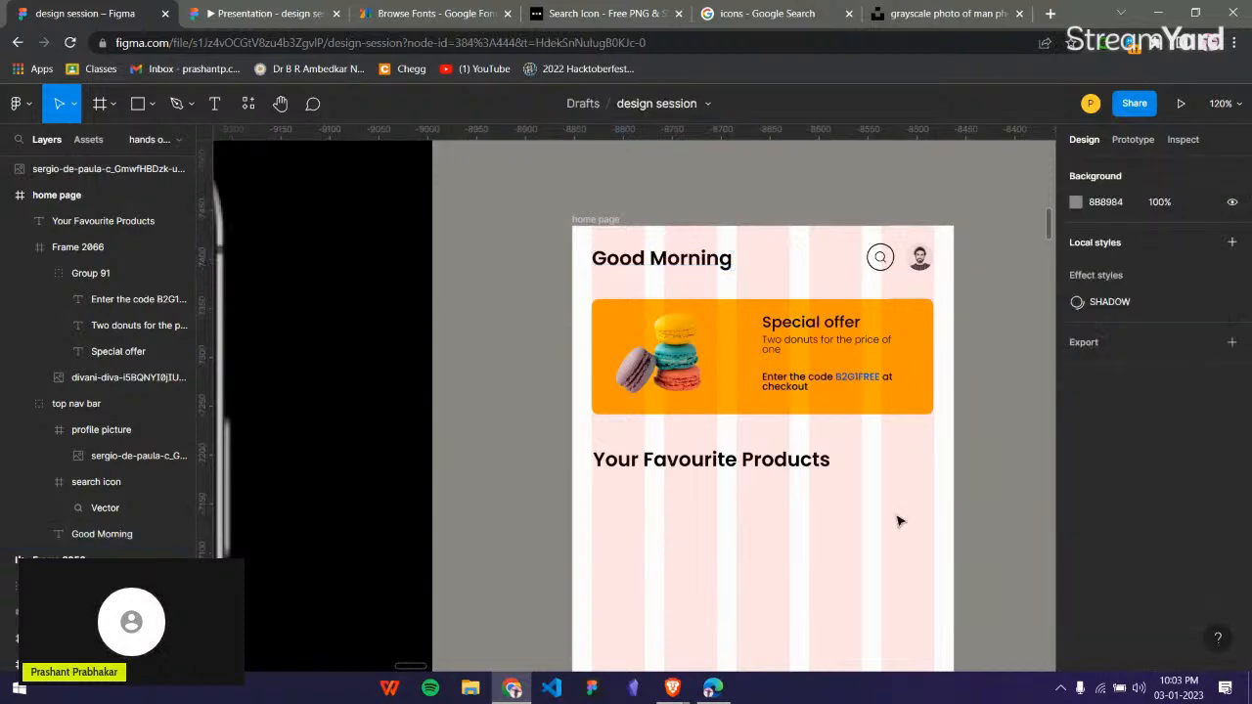
# Add the text "View all" to the right of the favourite products heading at X 313, Y 229, with its spelling corrected.
pyautogui.hscroll(-3, 856, 473)
pyautogui.hscroll(3, 858, 474)
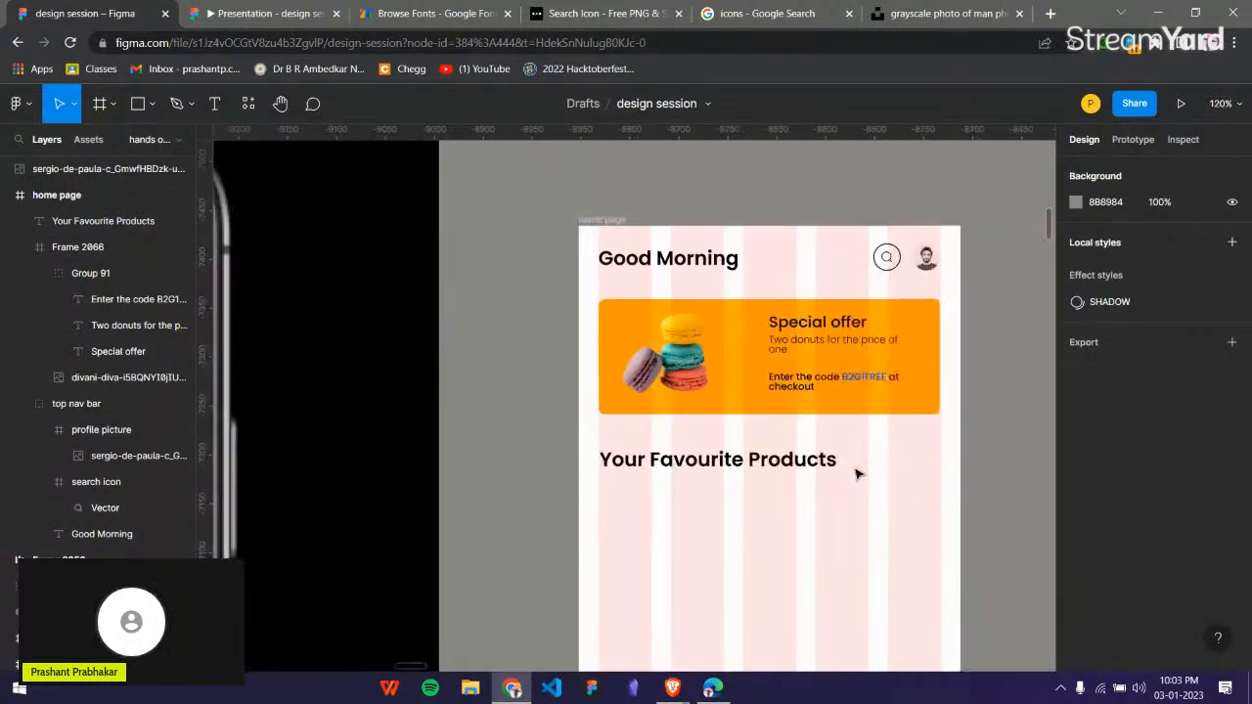
pyautogui.press('t')
pyautogui.click(886, 450)
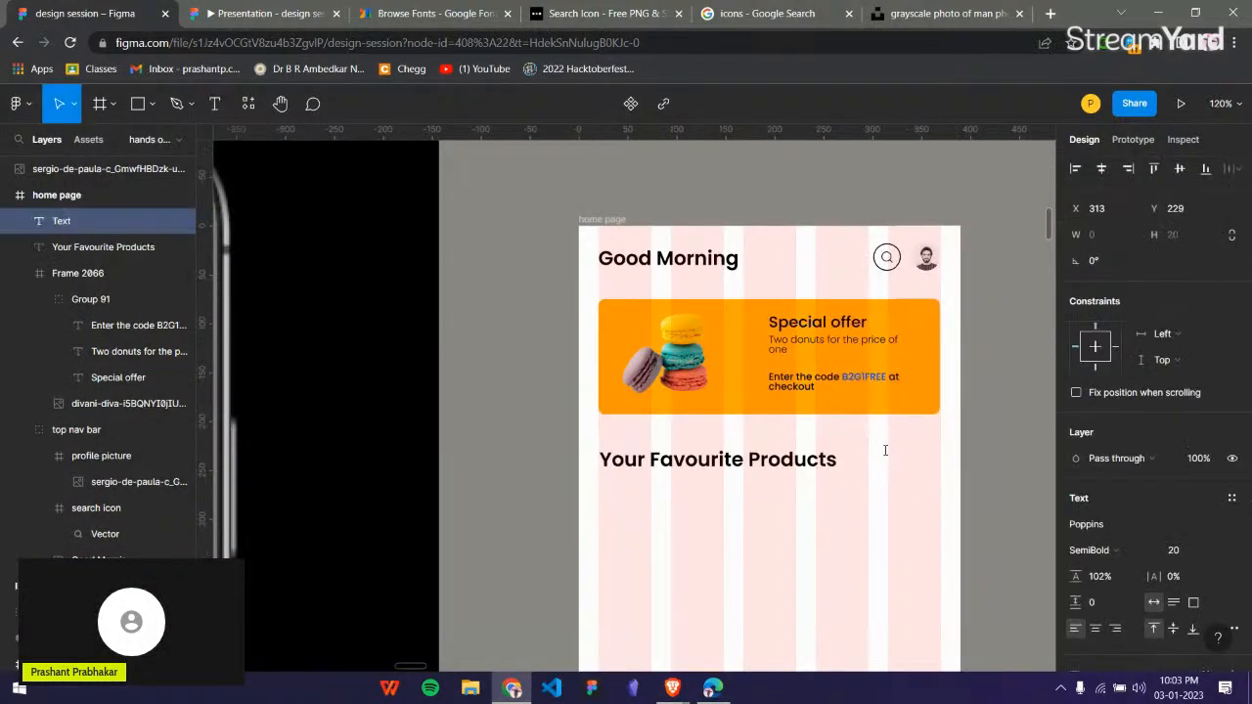
pyautogui.write('Veiw all')
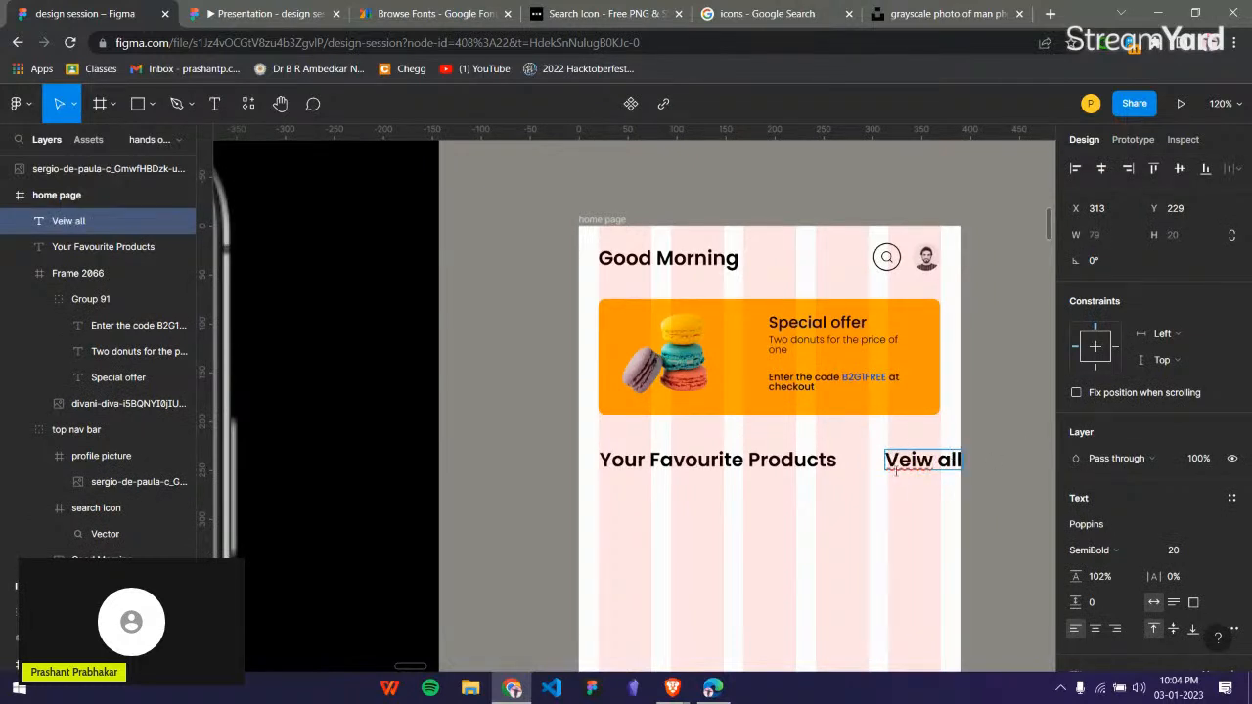
pyautogui.rightClick(924, 457)
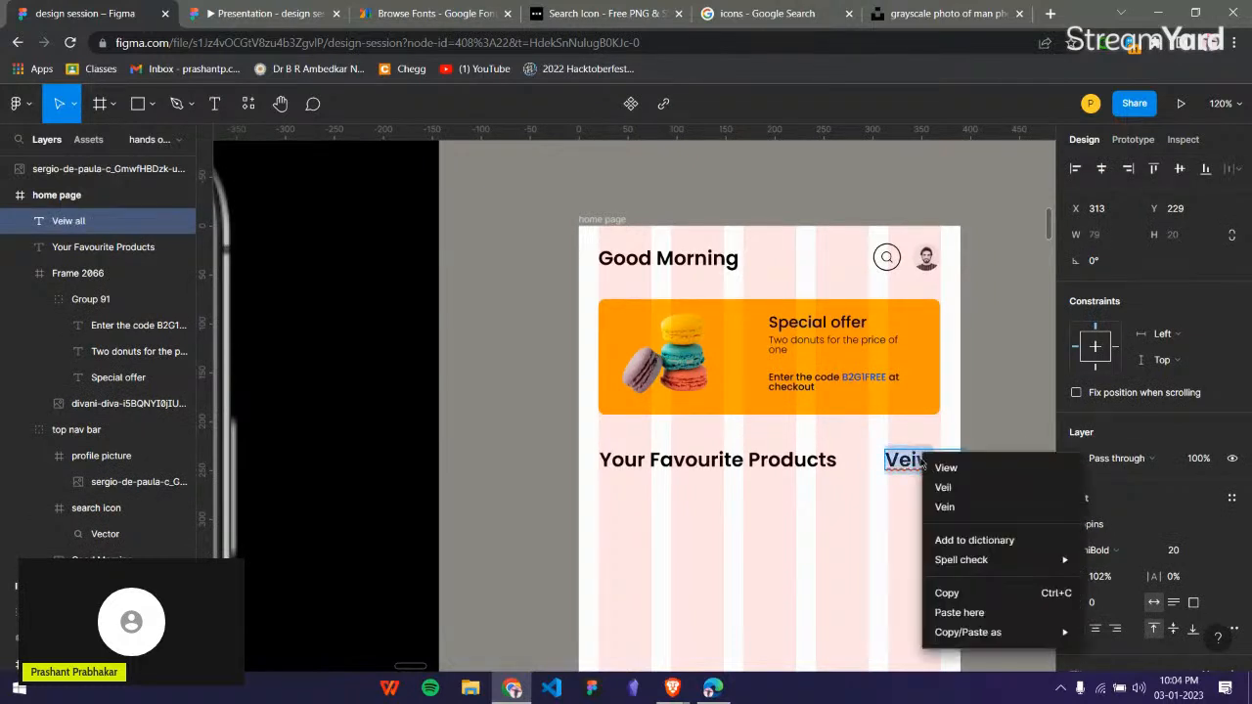
pyautogui.click(934, 467)
pyautogui.press('Escape')
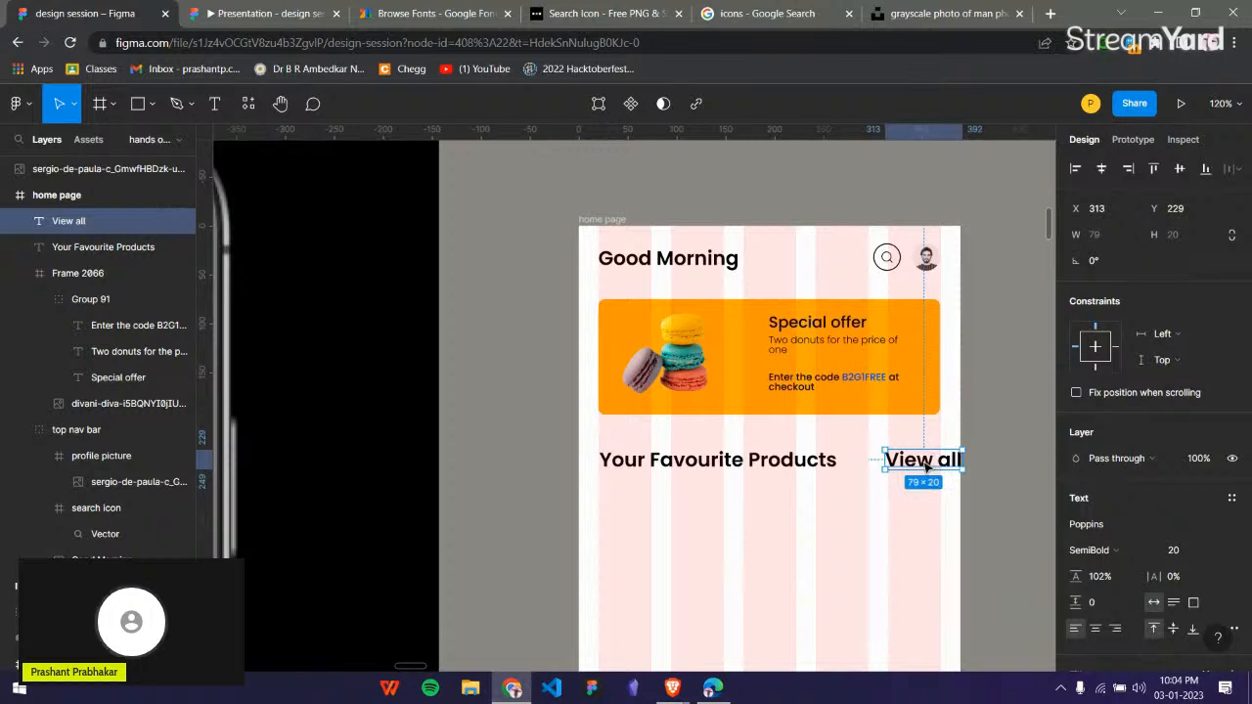
# Shift the "View all" text left to X 292 and reduce its font size to 16.
pyautogui.moveTo(927, 467); pyautogui.dragTo(906, 468)
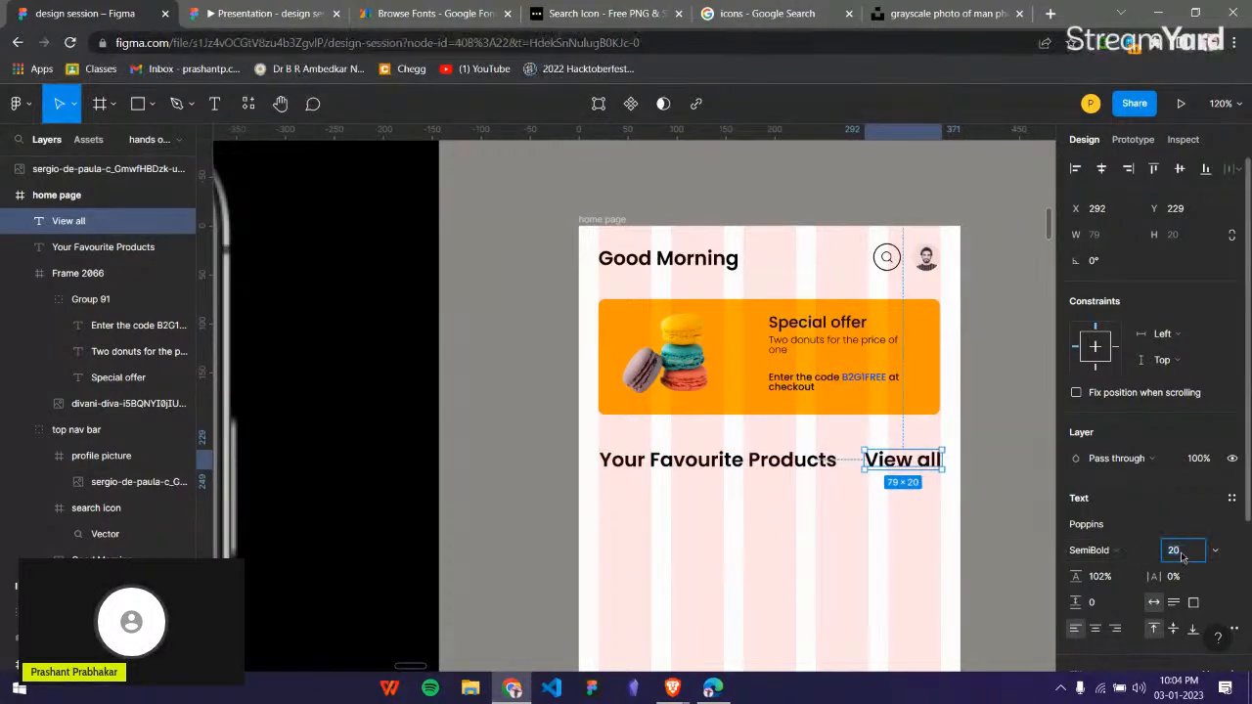
pyautogui.write('18')
pyautogui.press('Return')
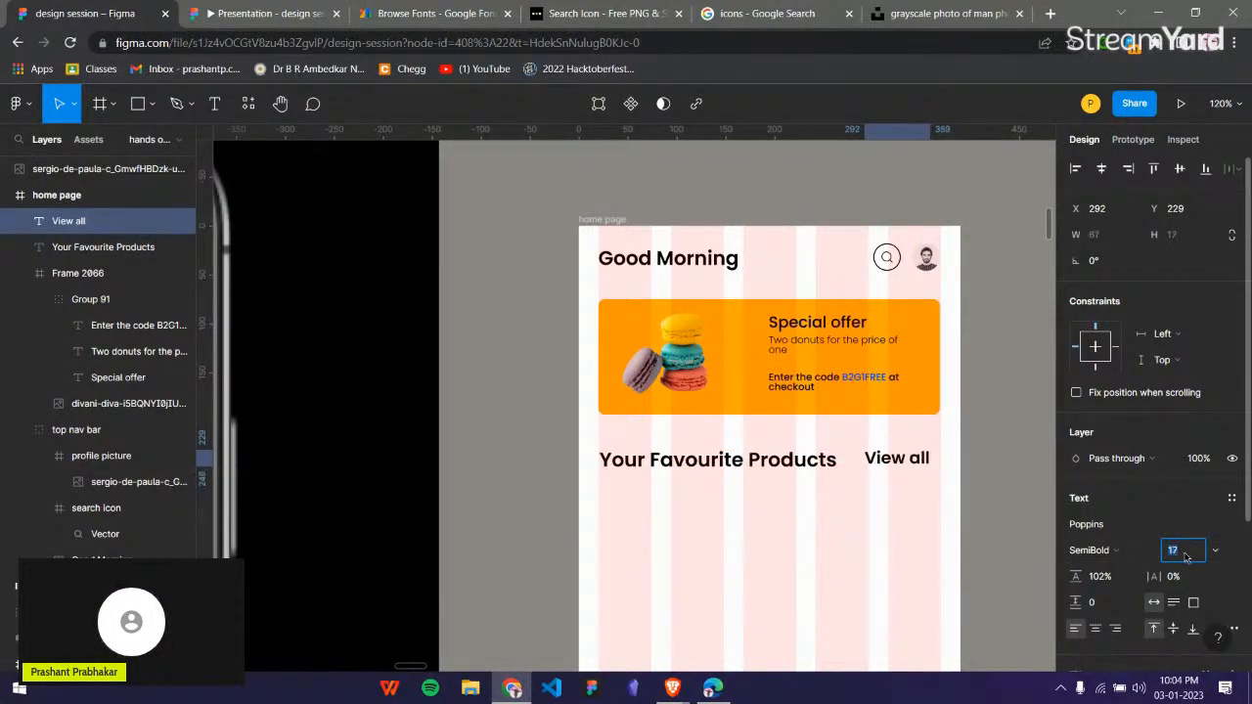
pyautogui.press('Down')
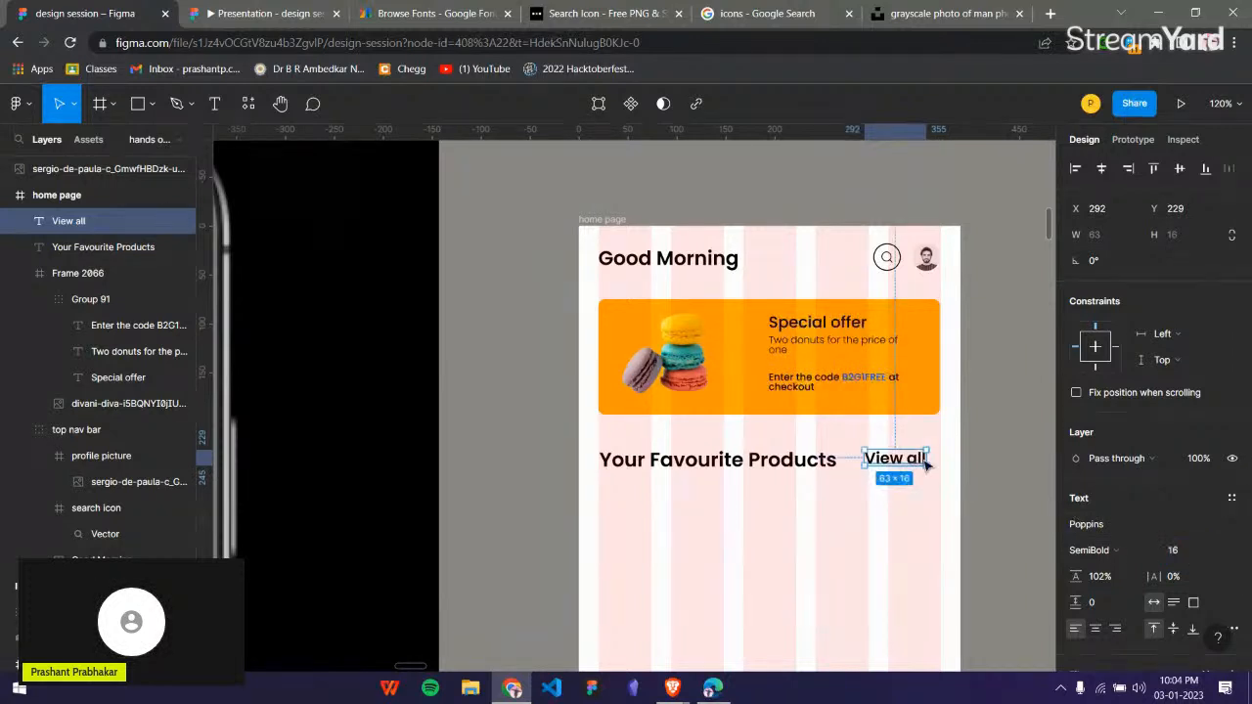
# Move the "View all" text to X 306, Y 230 and set its font weight to Regular.
pyautogui.moveTo(919, 469); pyautogui.dragTo(929, 463)
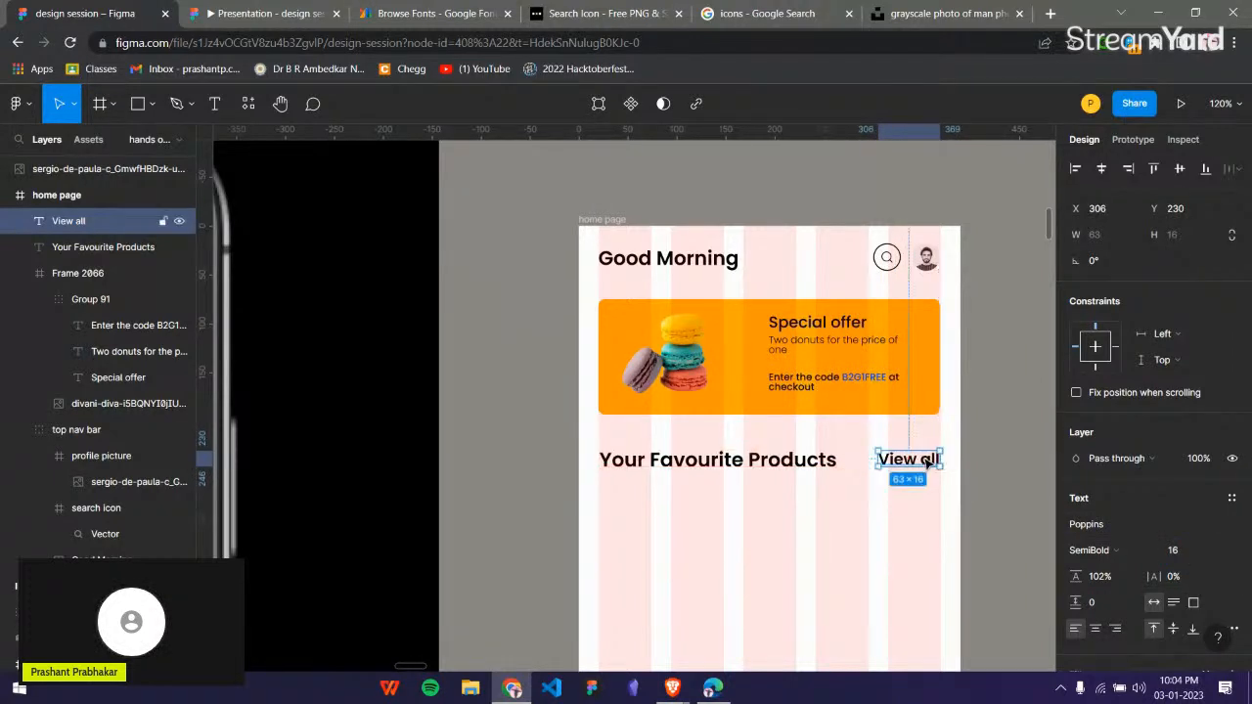
pyautogui.click(1101, 549)
pyautogui.click(1121, 363)
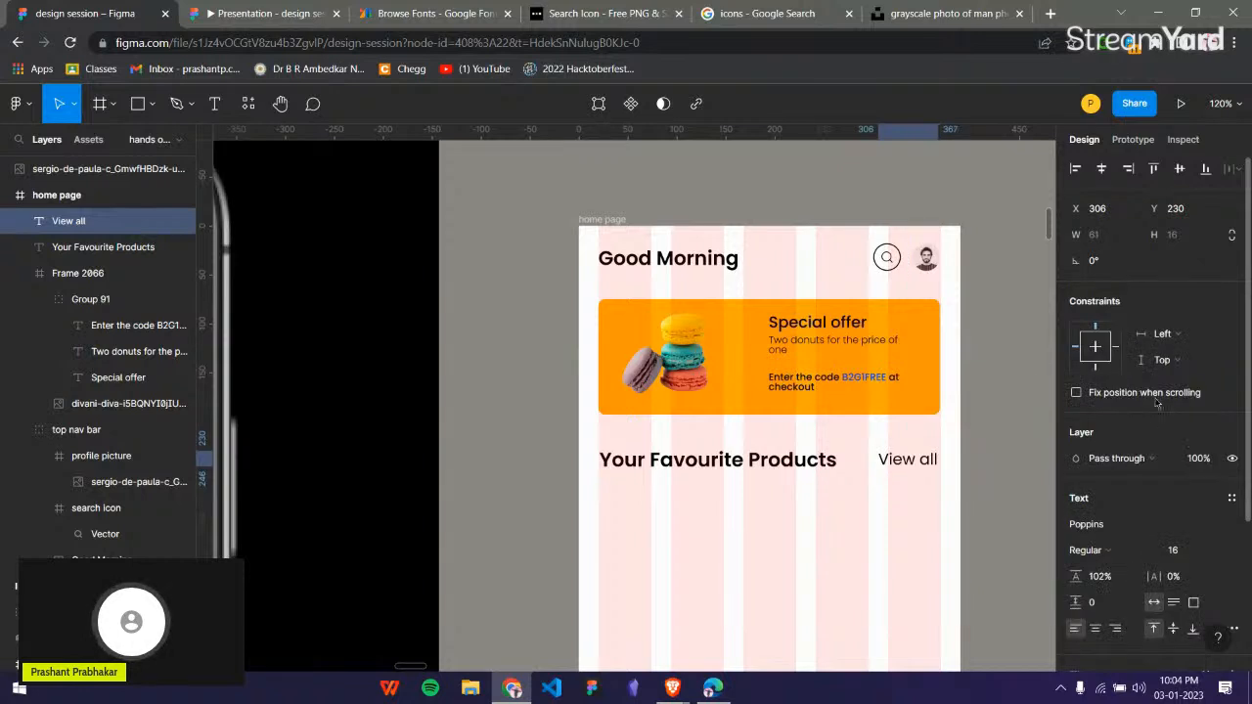
# Change the fill colour of the "View all" text to dark brown, hex 4F2C0C.
pyautogui.scroll(-2, 1118, 585)
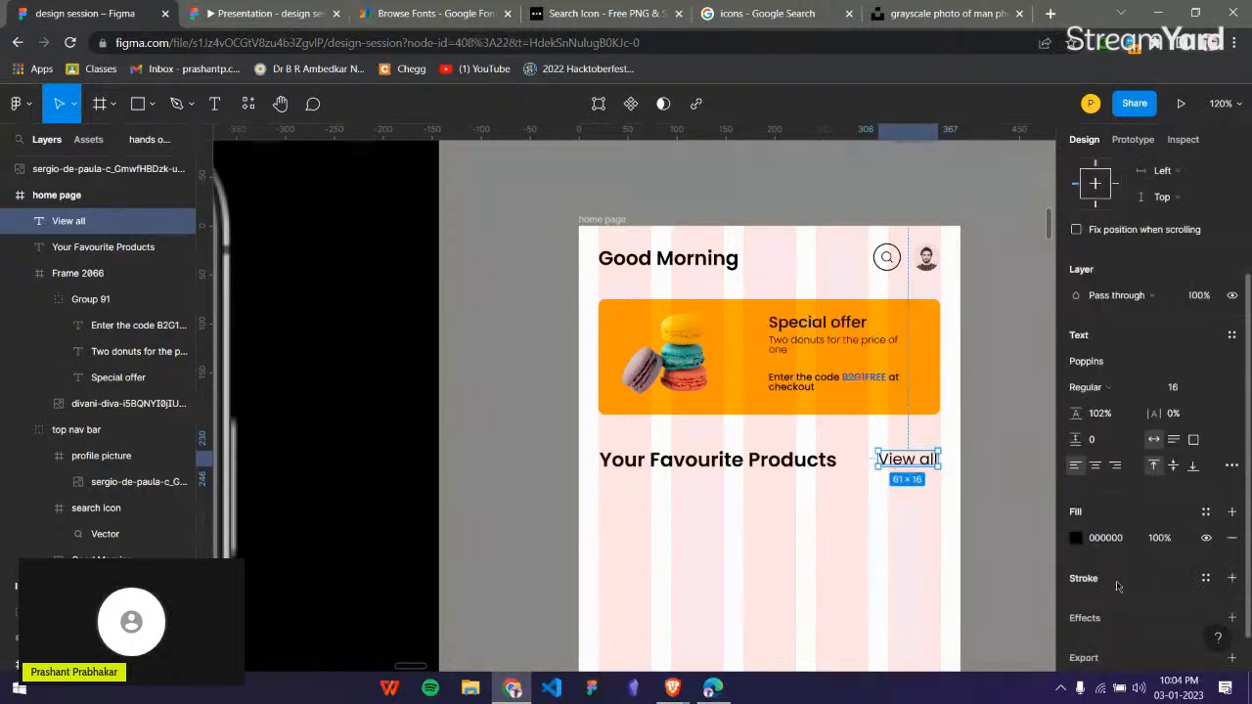
pyautogui.click(1077, 540)
pyautogui.moveTo(918, 481); pyautogui.dragTo(923, 479)
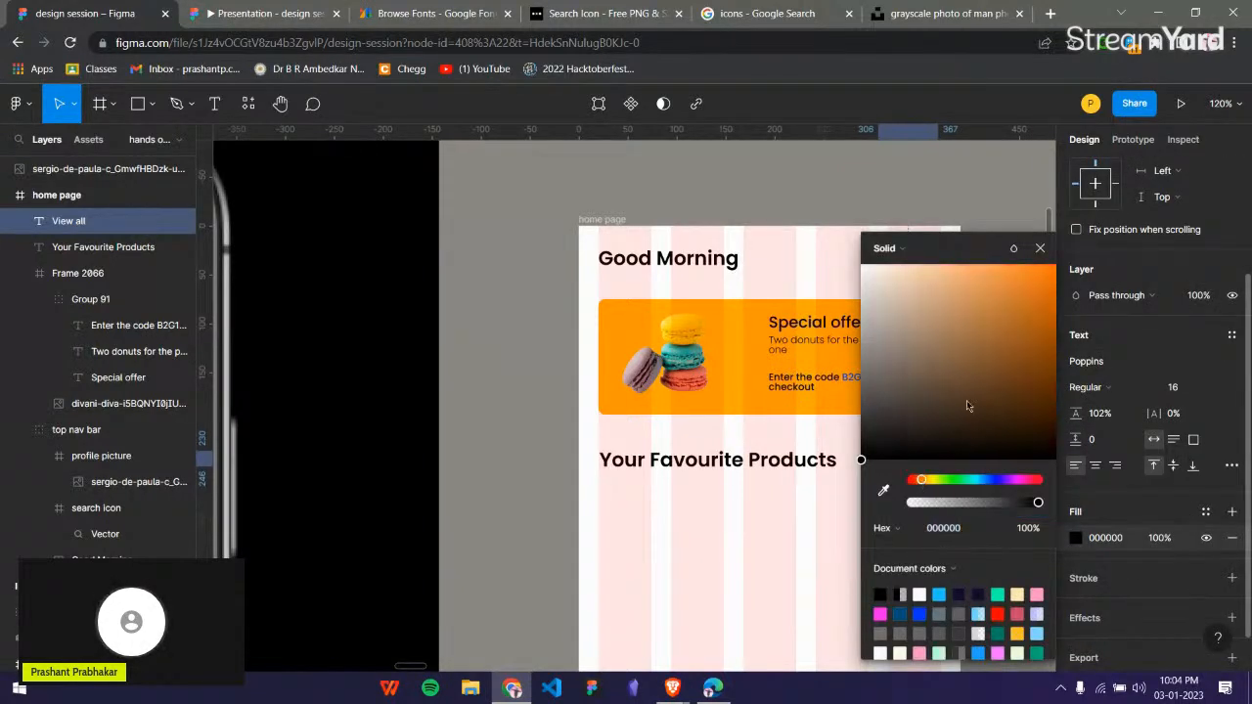
pyautogui.moveTo(1015, 401); pyautogui.dragTo(1028, 403)
pyautogui.click(1041, 248)
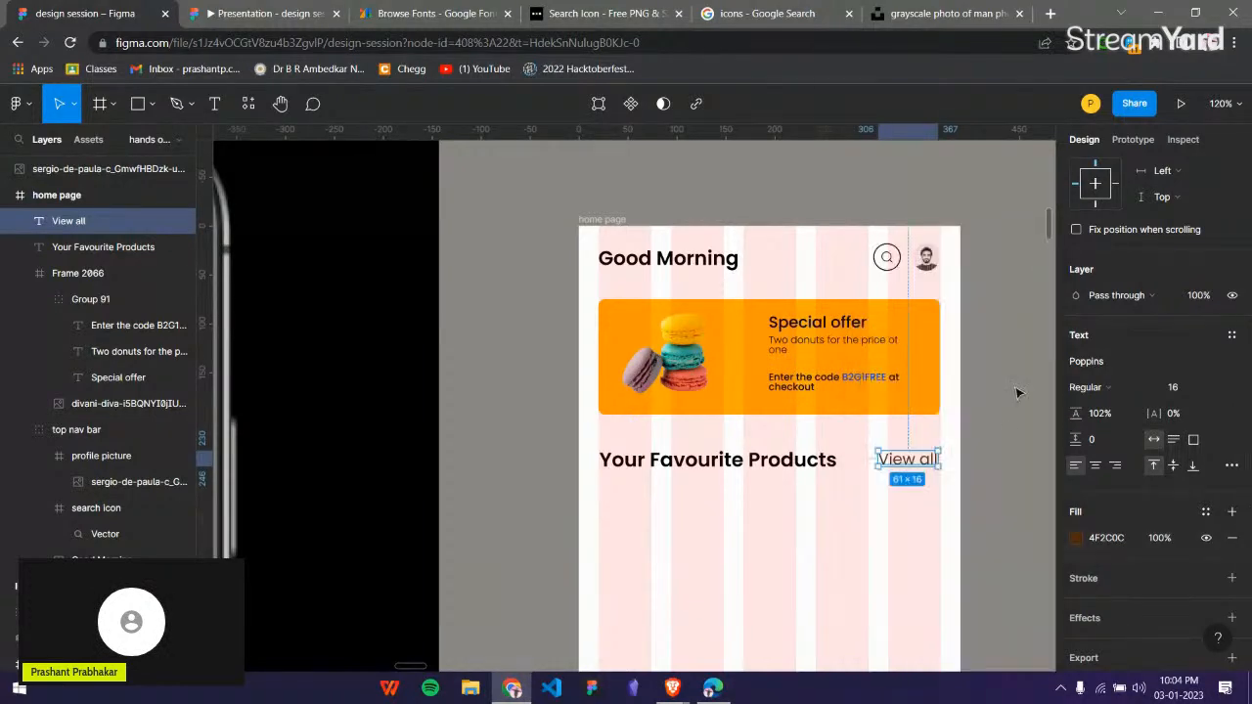
pyautogui.click(992, 506)
# Find the prepared chocolate donut card among the components below the phone mockup and select it.
pyautogui.scroll(-1, 950, 481)
pyautogui.scroll(-1, 945, 463)
pyautogui.scroll(-2, 945, 460)
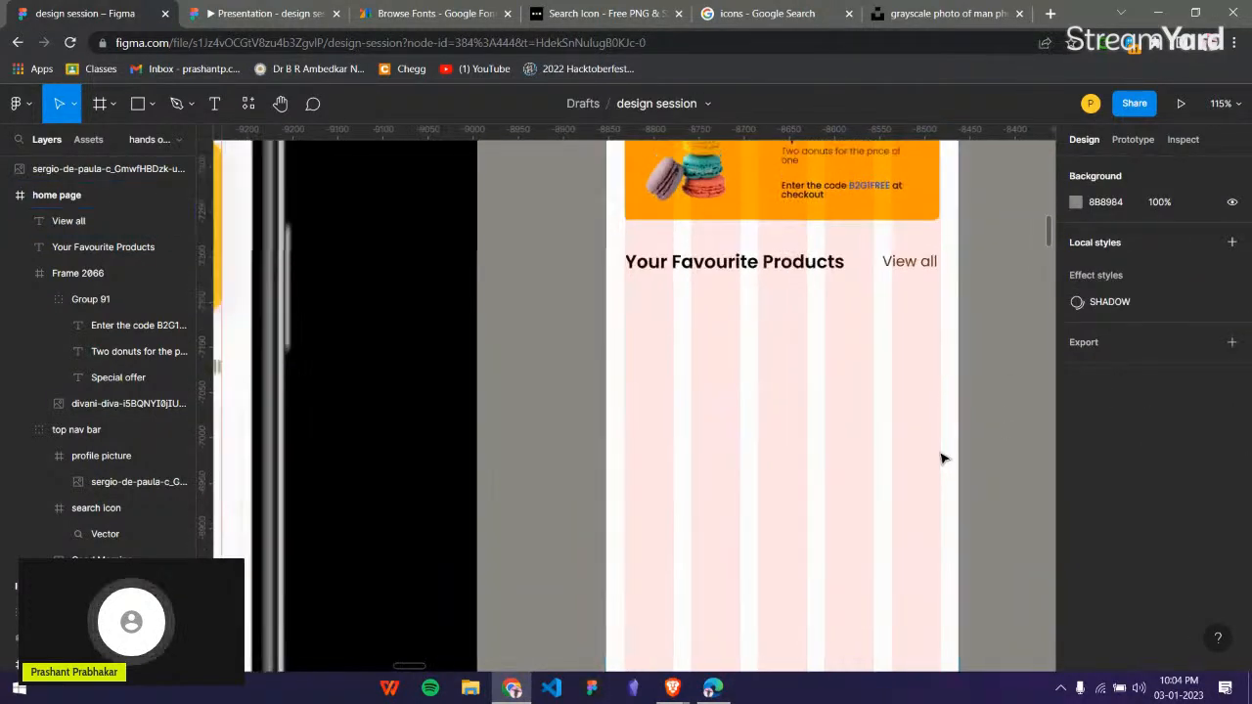
pyautogui.scroll(-3, 969, 506)
pyautogui.scroll(-2, 736, 419)
pyautogui.scroll(-3, 736, 419)
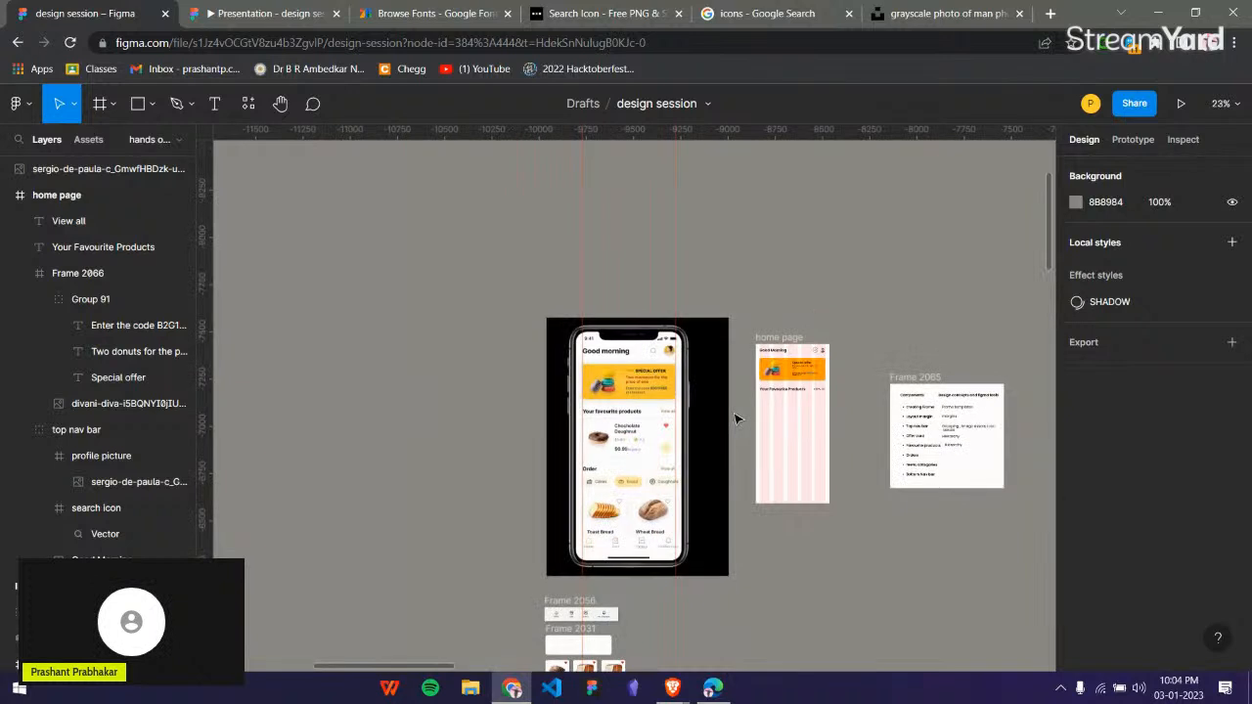
pyautogui.scroll(-2, 736, 418)
pyautogui.click(557, 554)
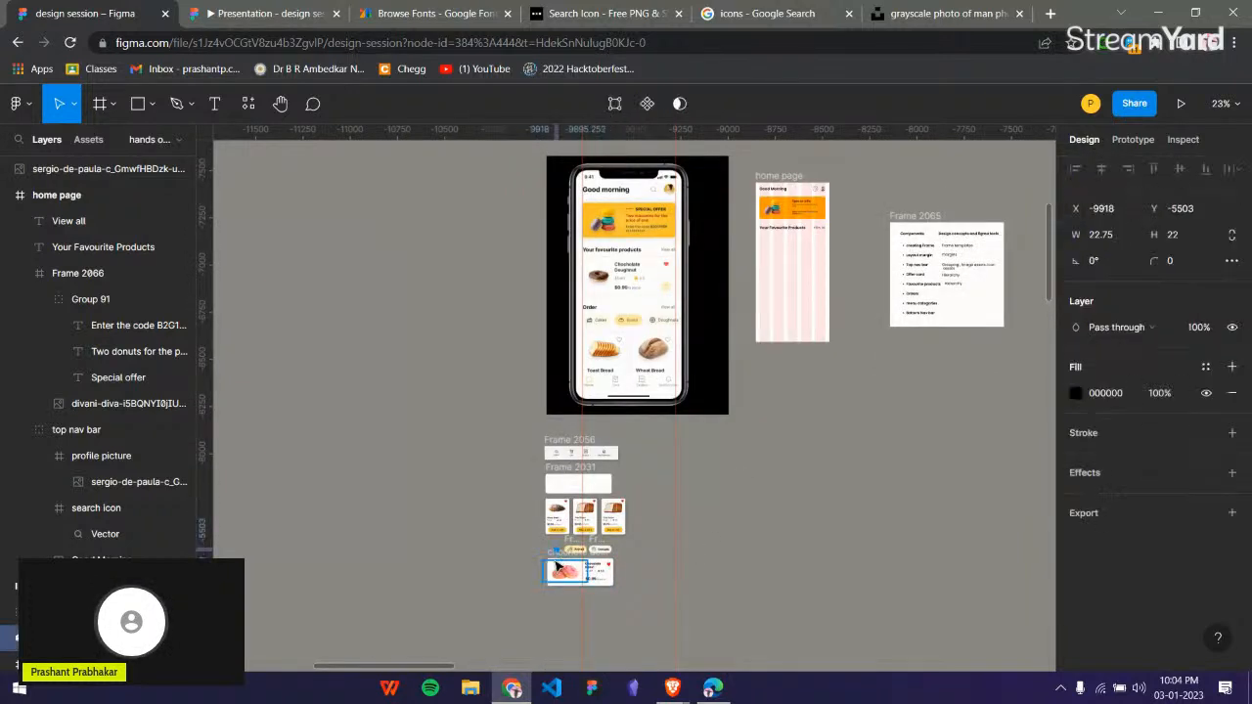
pyautogui.click(575, 571)
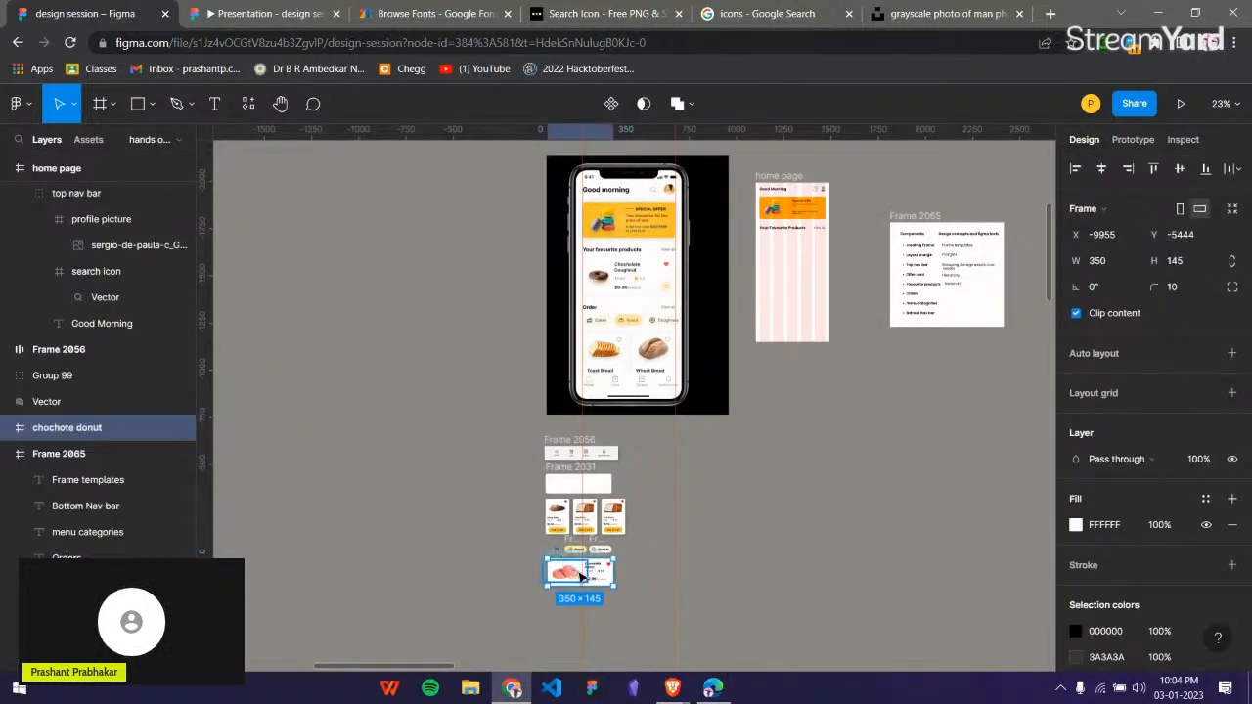
pyautogui.moveTo(580, 577); pyautogui.dragTo(719, 516)
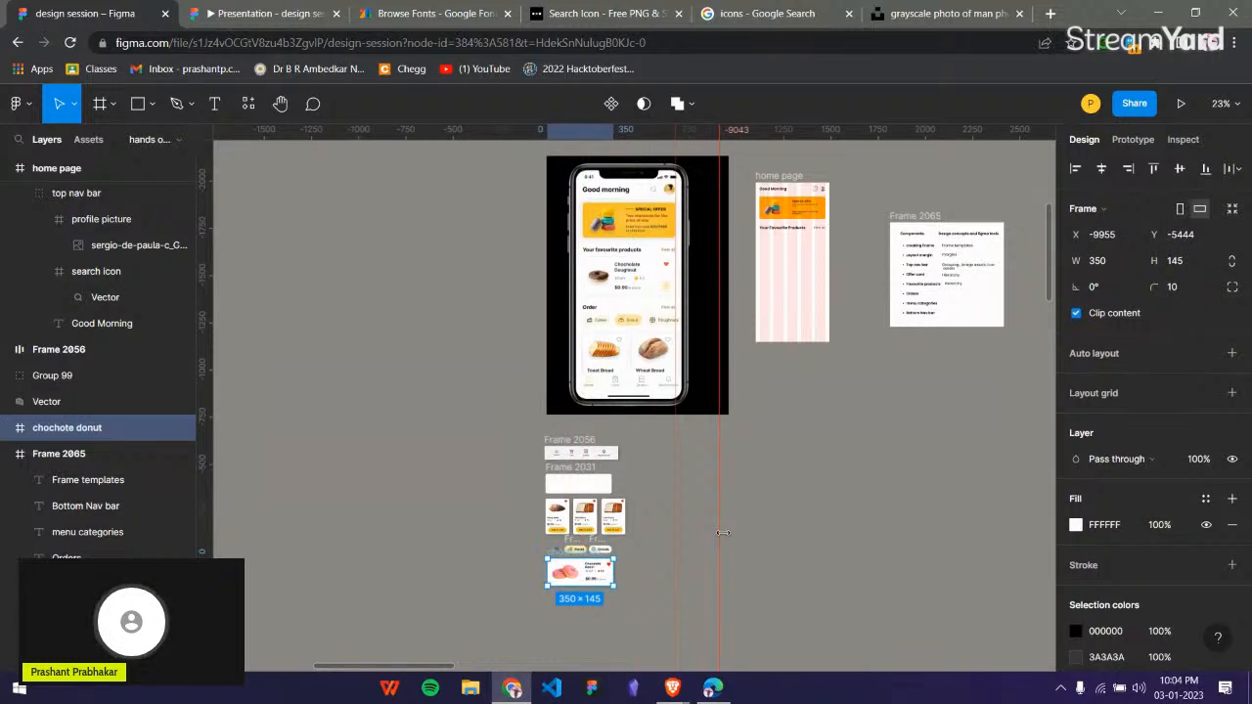
pyautogui.press('Delete')
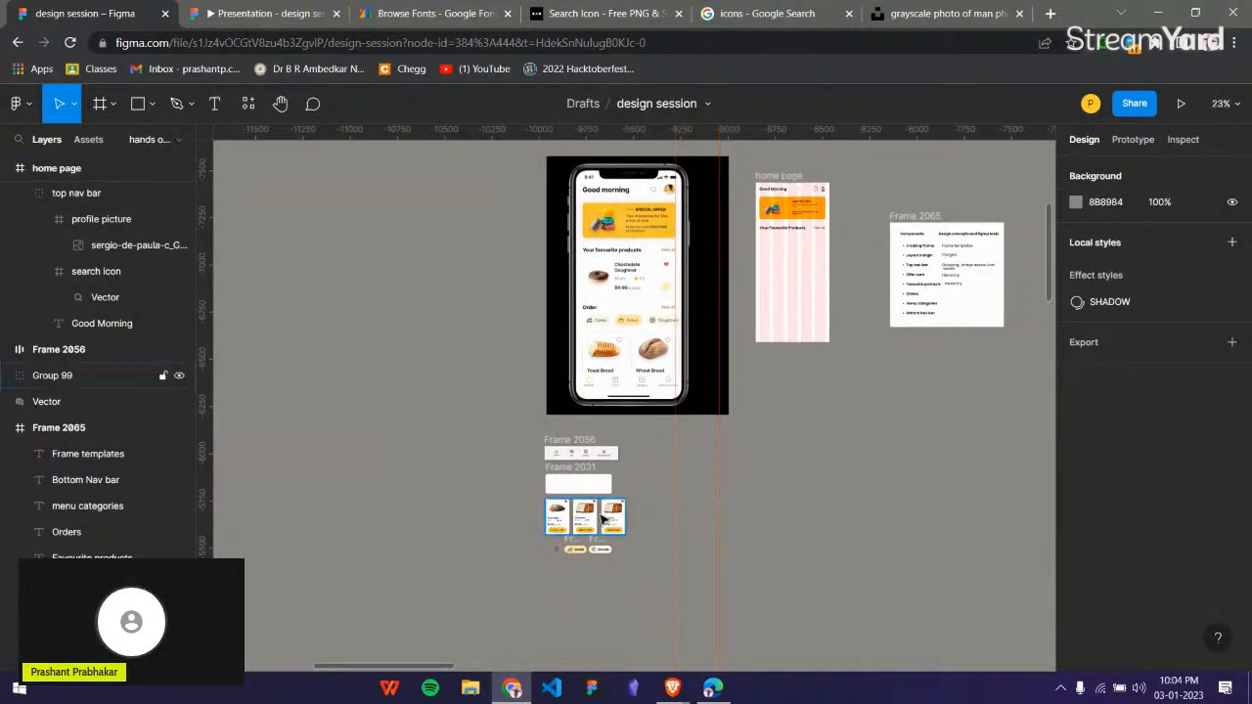
pyautogui.hotkey('ctrl', 'z')
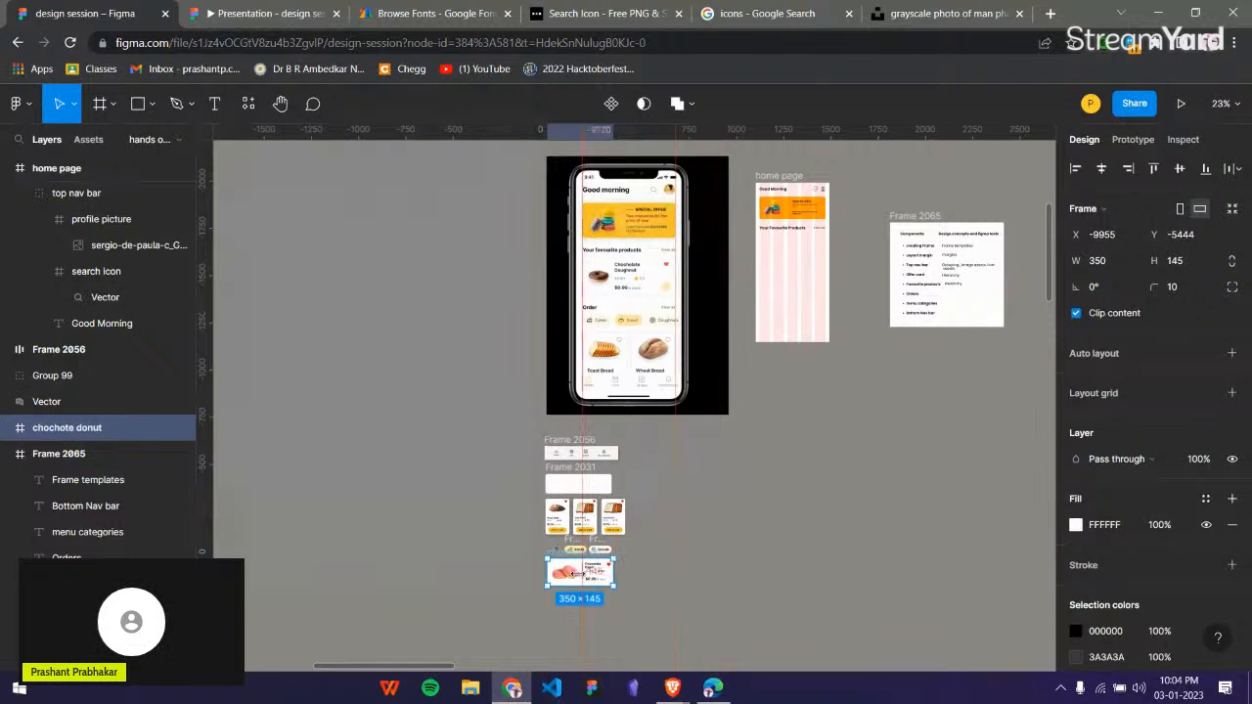
# Move the chocolate donut card into the home page frame below the favourite products heading, at X 20, Y 278.
pyautogui.scroll(5, 567, 584)
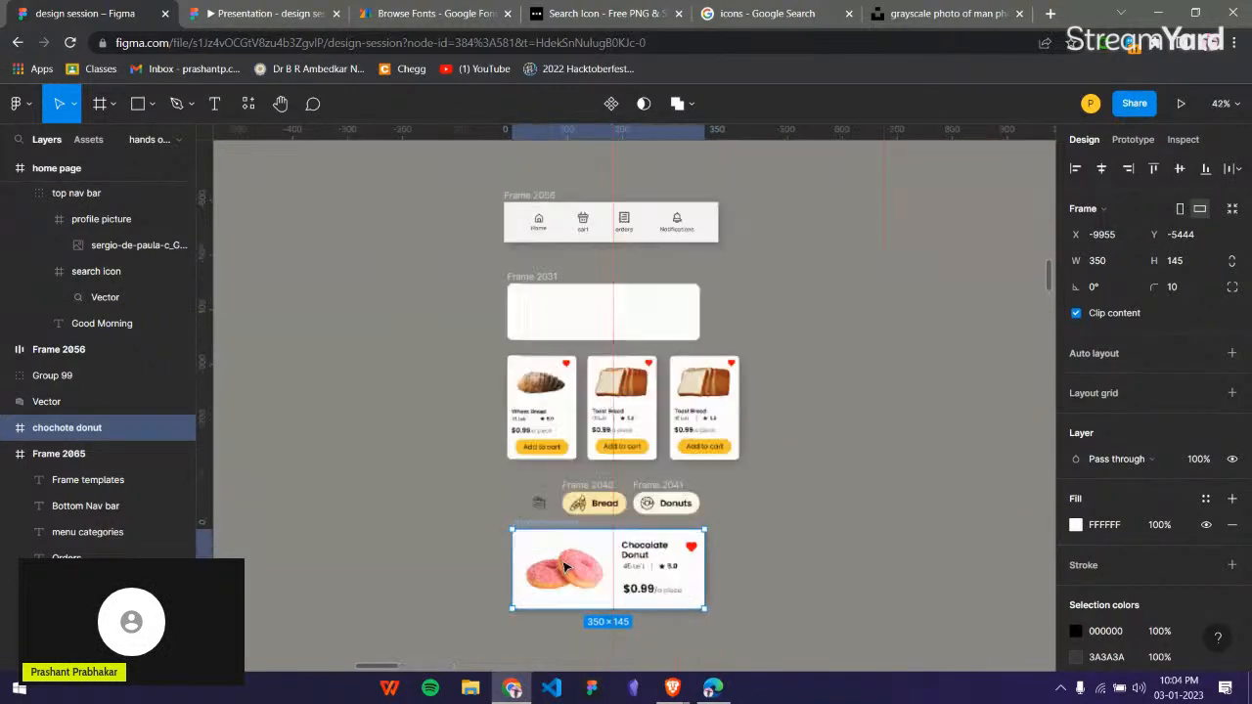
pyautogui.moveTo(698, 533); pyautogui.dragTo(920, 293)
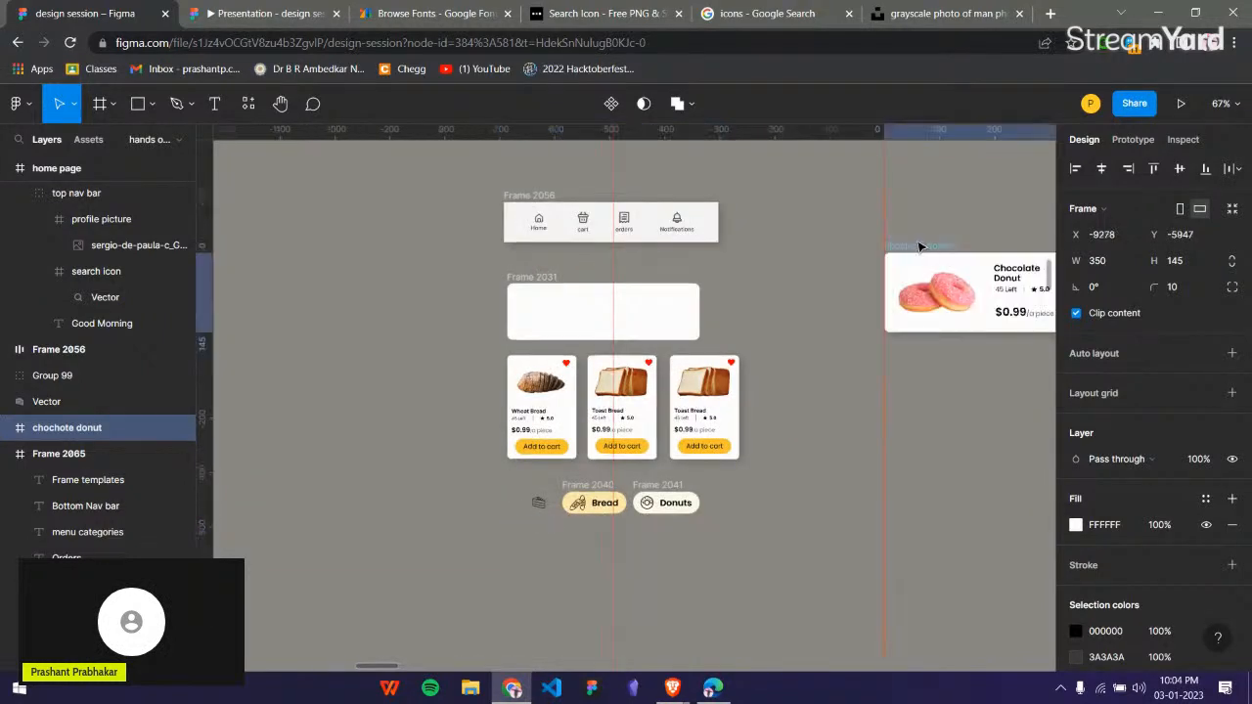
pyautogui.scroll(3, 922, 247)
pyautogui.scroll(-4, 925, 279)
pyautogui.hscroll(3, 919, 353)
pyautogui.scroll(4, 775, 599)
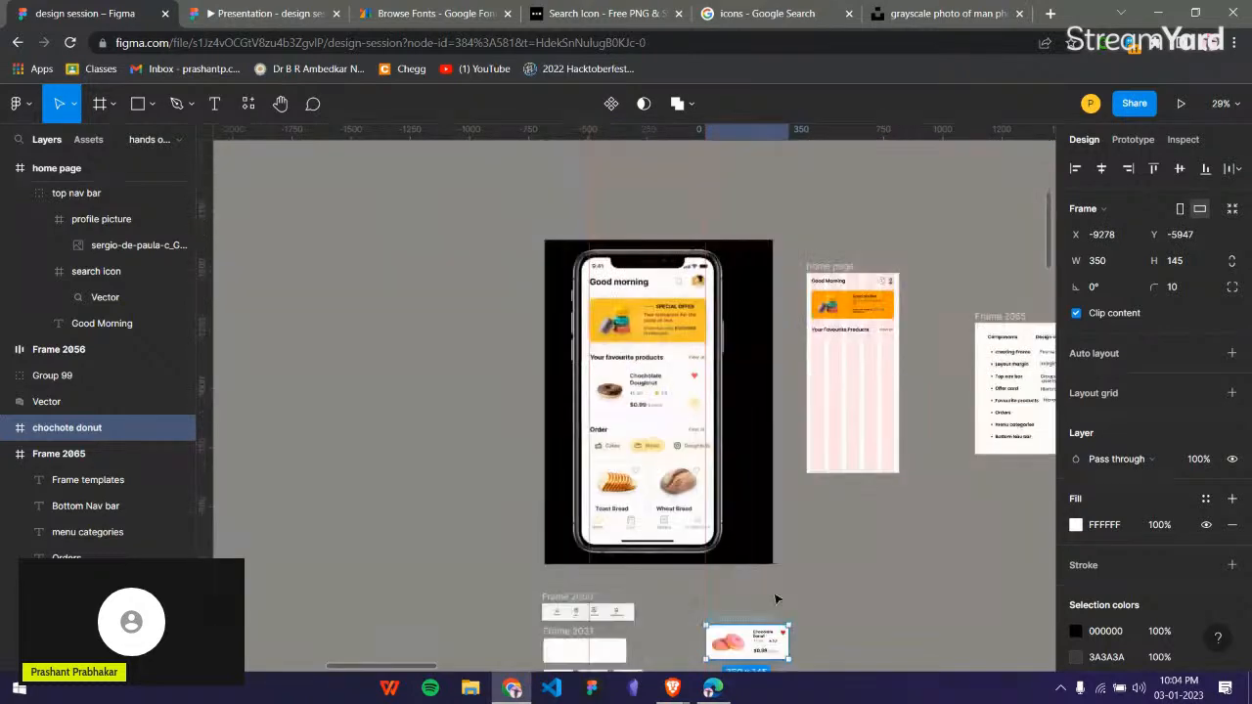
pyautogui.moveTo(783, 631); pyautogui.dragTo(861, 338)
pyautogui.scroll(8, 861, 338)
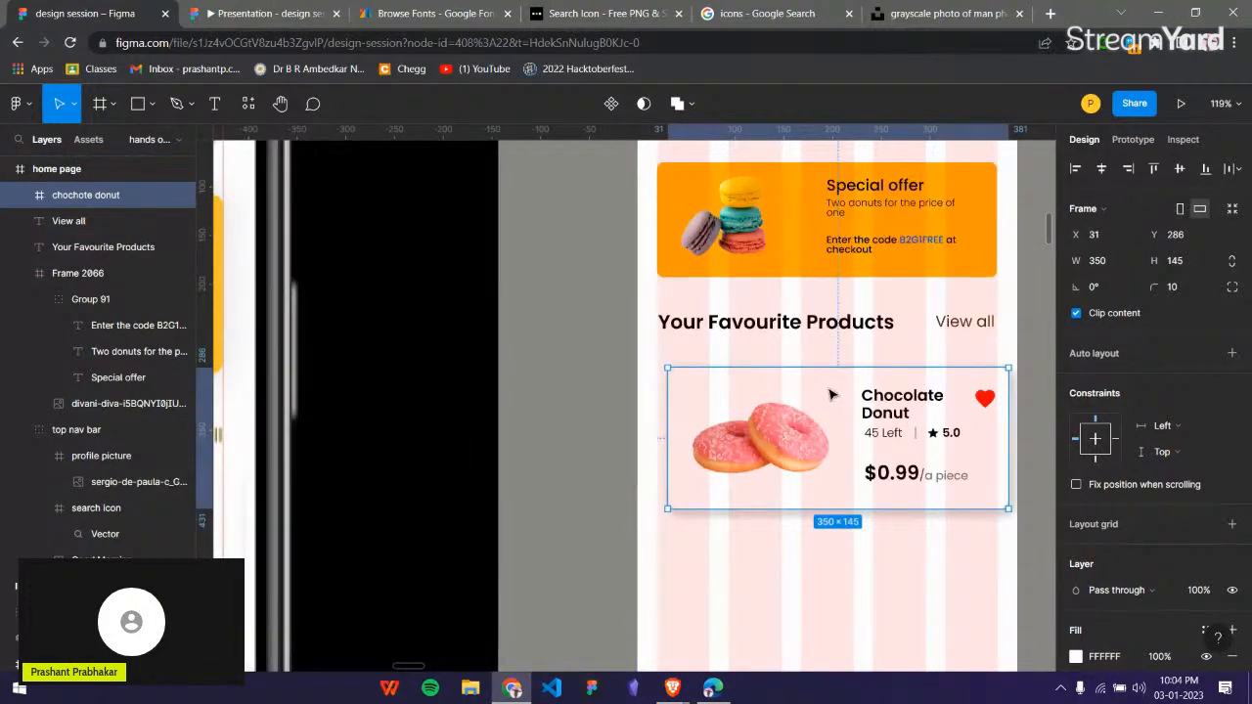
pyautogui.moveTo(829, 395); pyautogui.dragTo(817, 384)
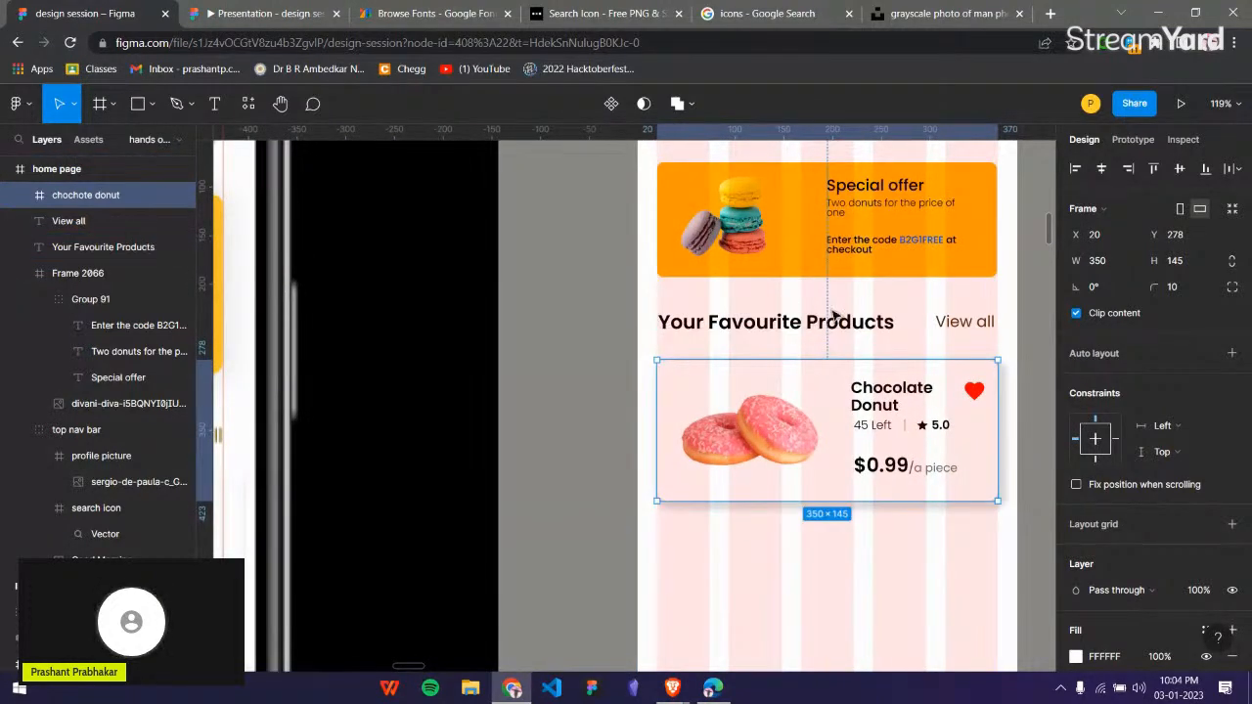
# Group the "Your Favourite Products" heading with its "View all" text.
pyautogui.scroll(2, 789, 311)
pyautogui.click(754, 325)
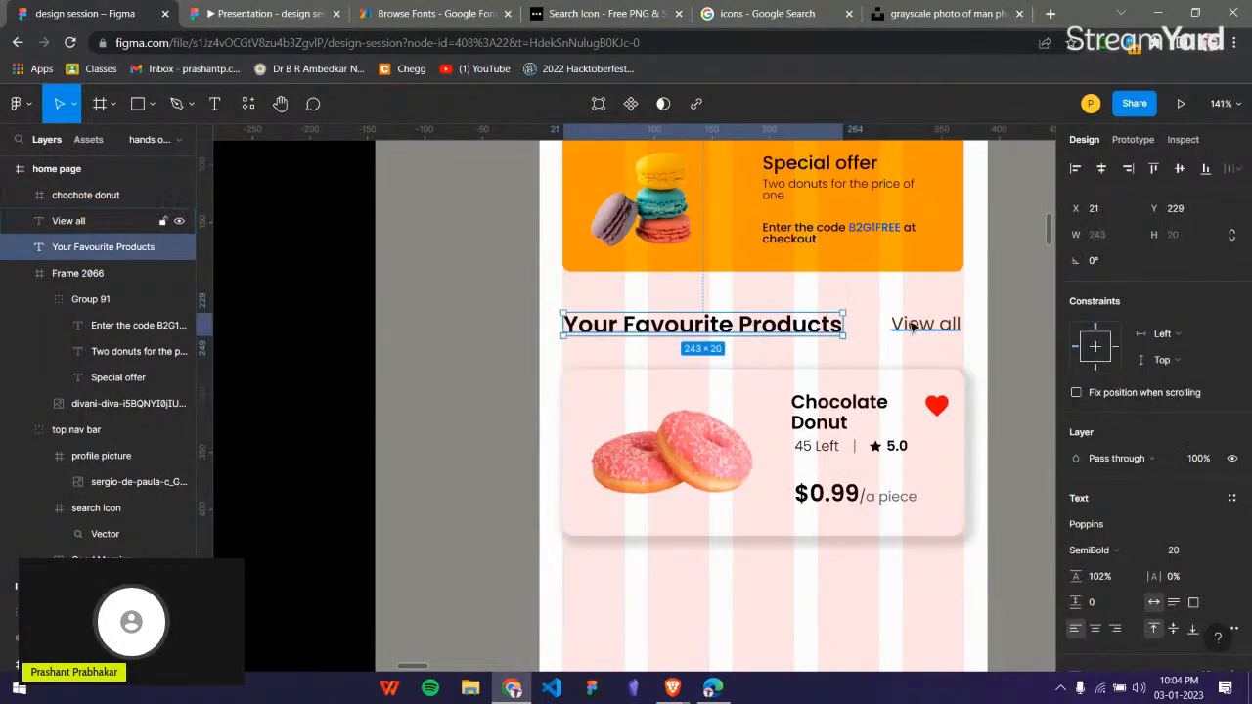
pyautogui.keyDown('shift'); pyautogui.click(913, 327); pyautogui.keyUp('shift')
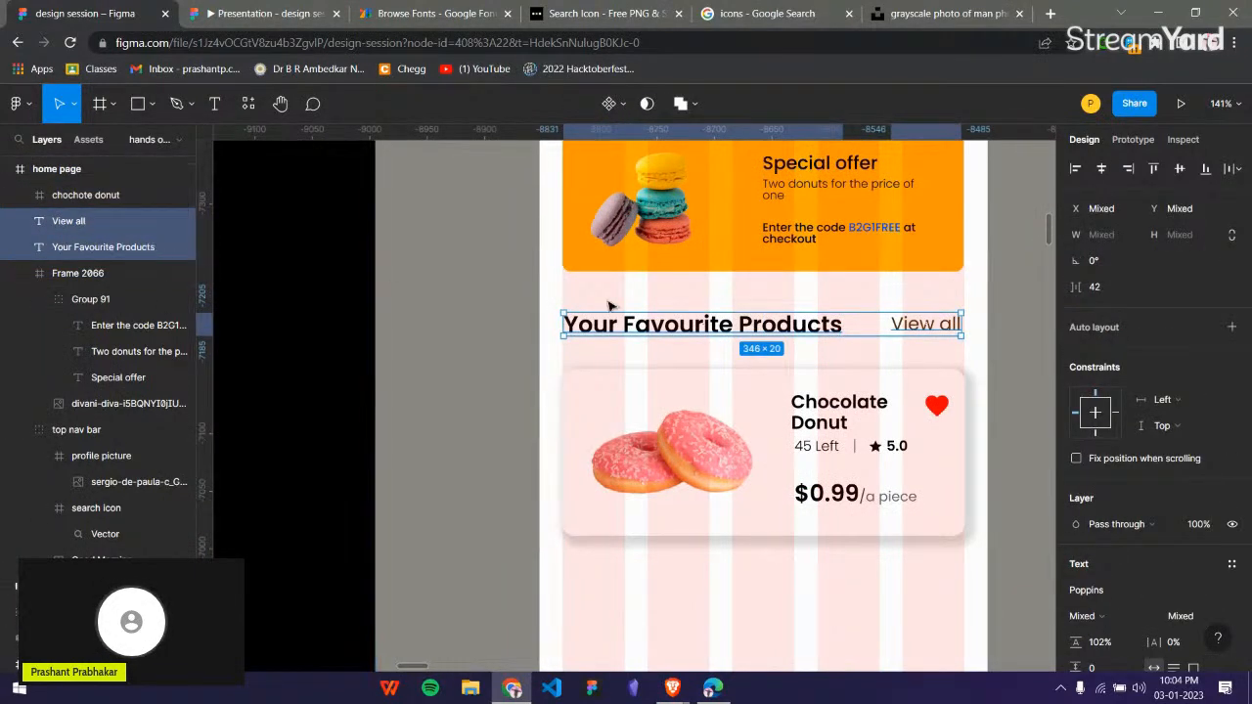
pyautogui.hotkey('ctrl', 'g')
pyautogui.rightClick(802, 330)
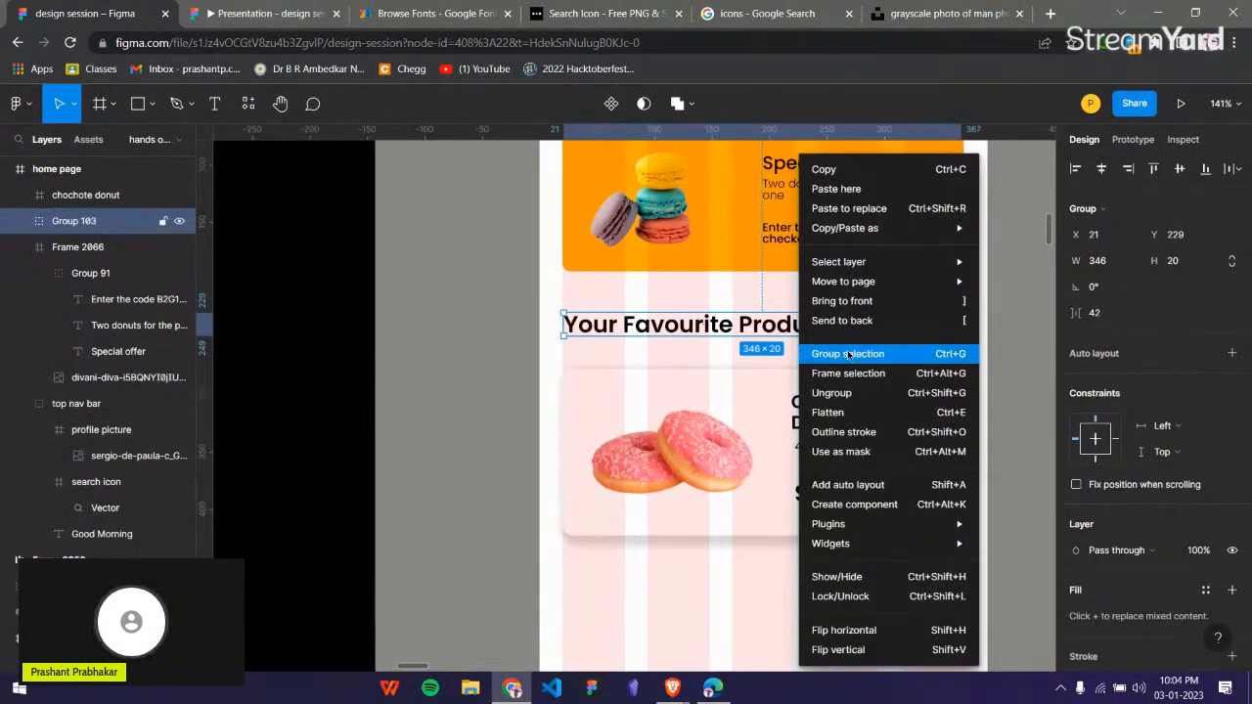
pyautogui.click(426, 346)
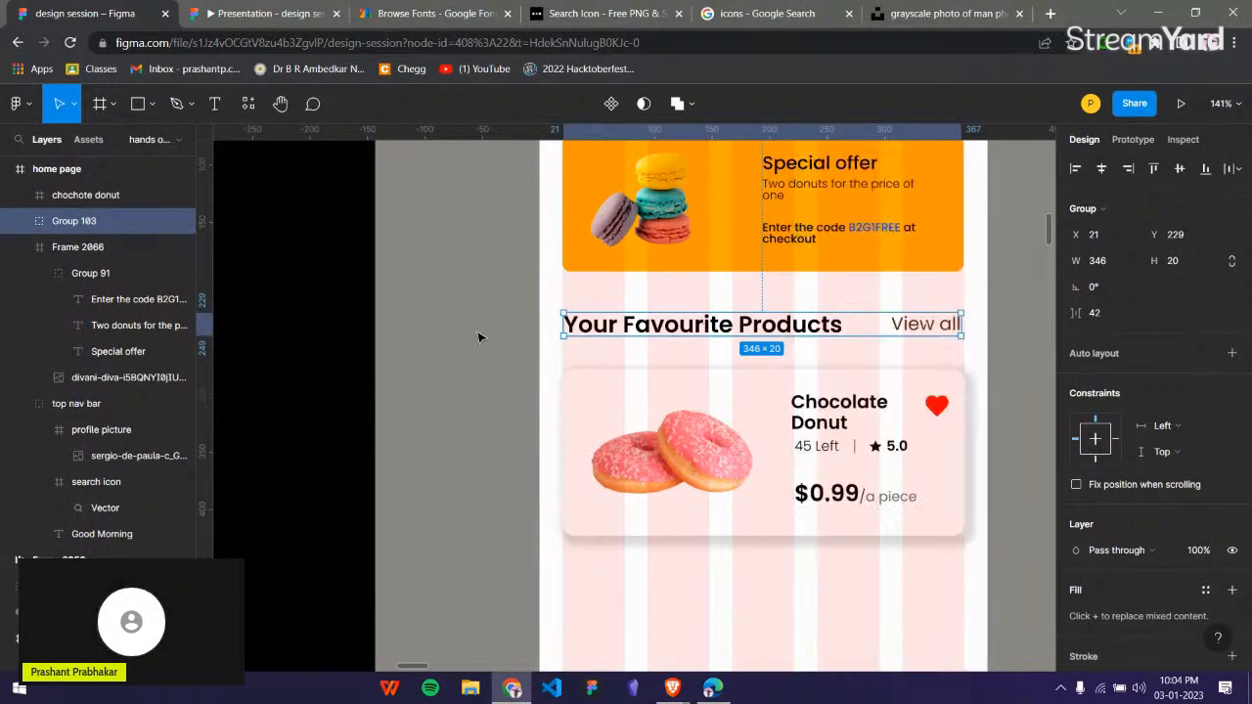
# Rename the heading group to "your favourite products" and select the donut card.
pyautogui.doubleClick(107, 225)
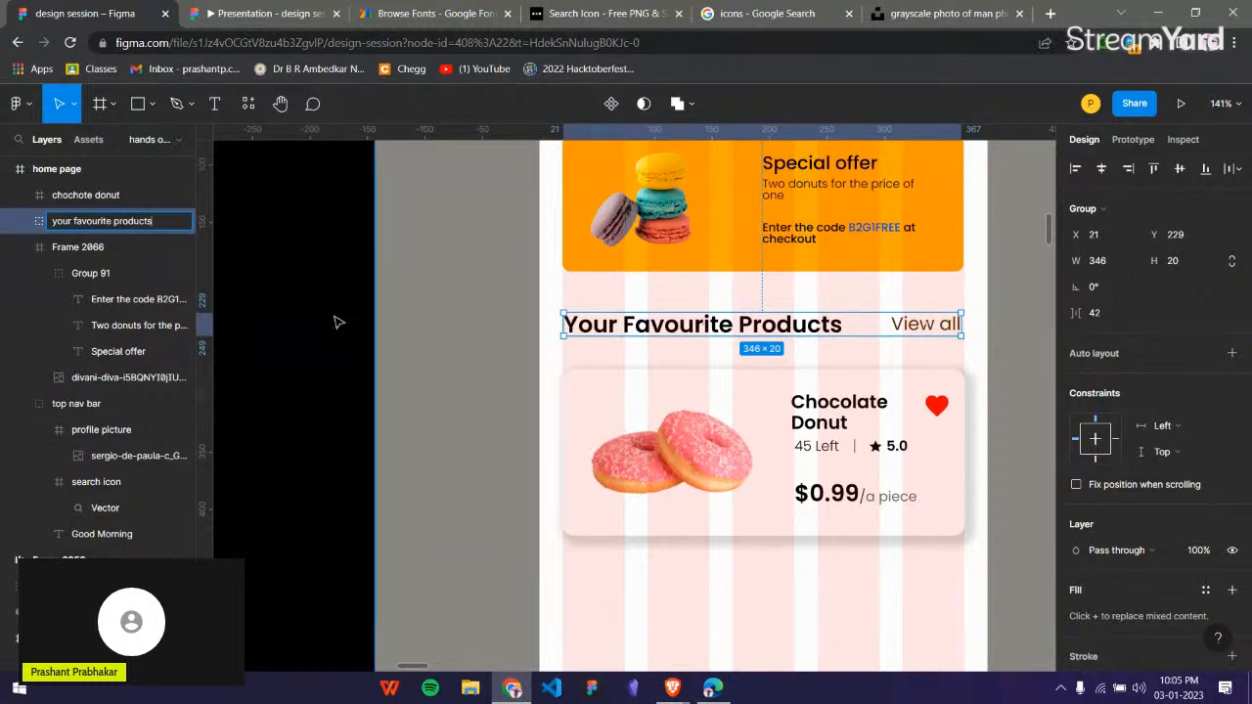
pyautogui.click(615, 385)
pyautogui.click(627, 387)
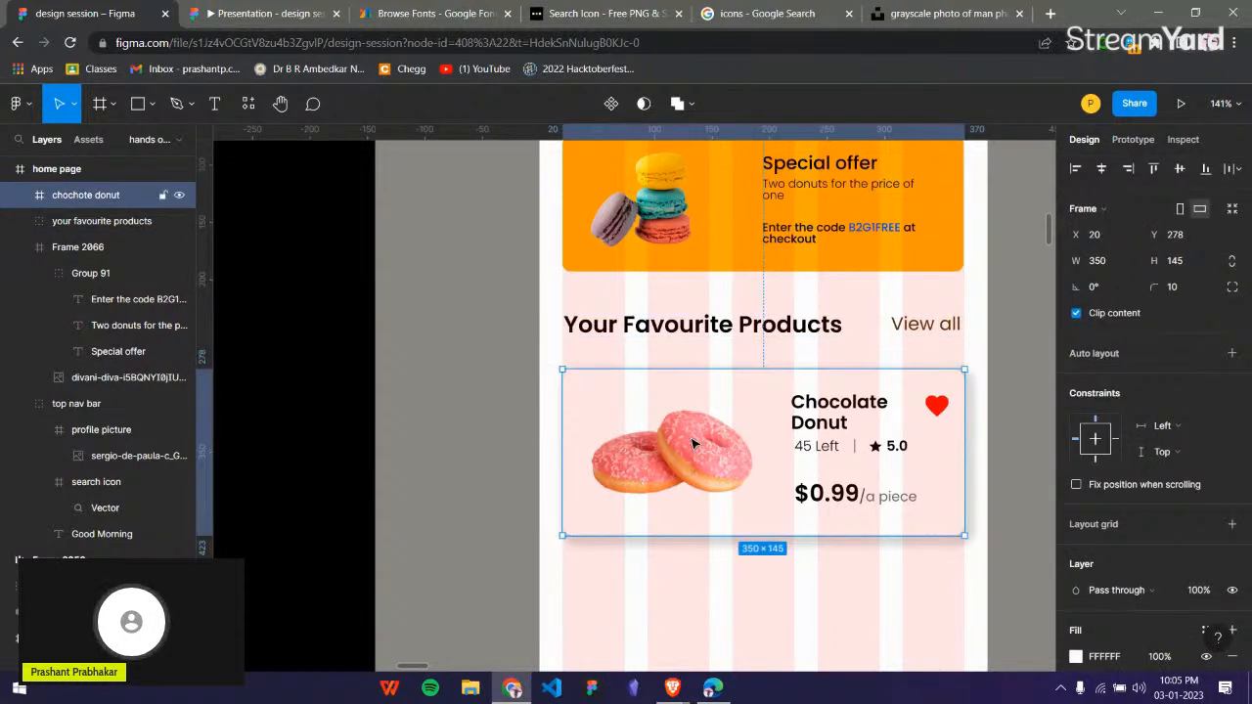
# Examine the Order section in the reference phone mockup and compare it with the home page frame and the components list.
pyautogui.keyDown('ctrl'); pyautogui.scroll(-3, 693, 444); pyautogui.keyUp('ctrl')
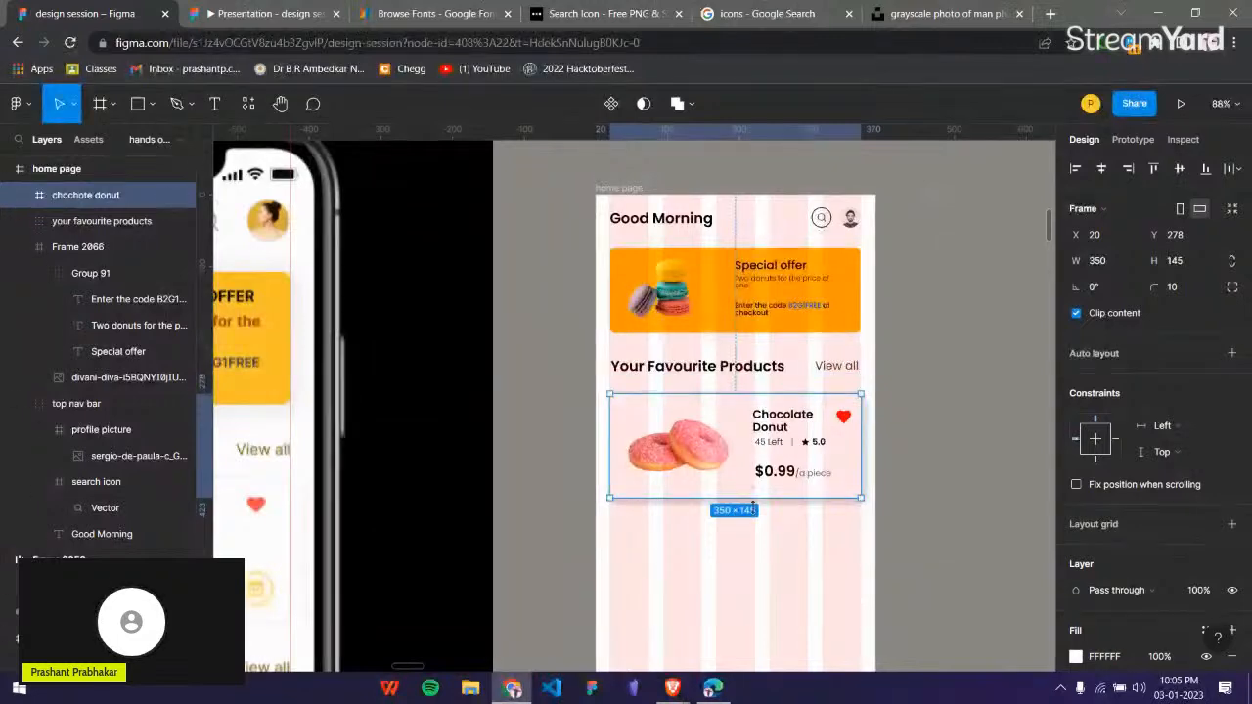
pyautogui.scroll(-1, 692, 444)
pyautogui.keyDown('ctrl'); pyautogui.scroll(-3, 692, 443); pyautogui.keyUp('ctrl')
pyautogui.click(650, 625)
pyautogui.scroll(-4, 649, 533)
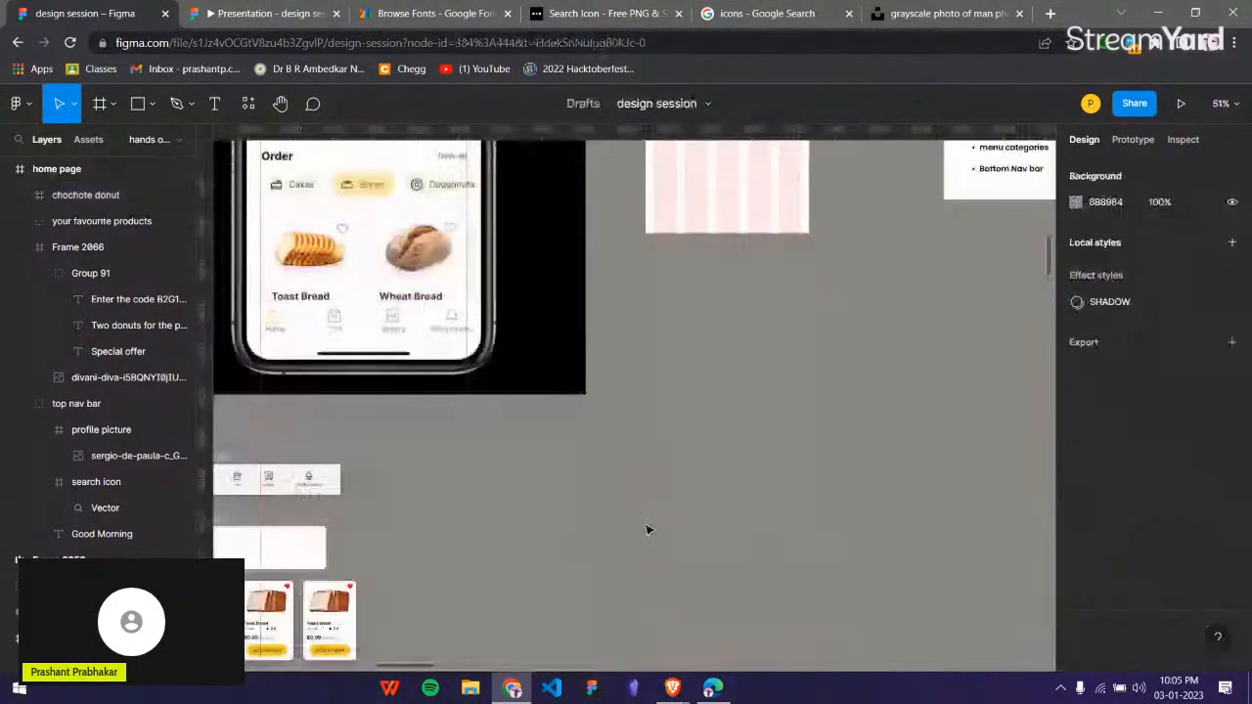
pyautogui.scroll(2, 652, 512)
pyautogui.hscroll(-1, 657, 467)
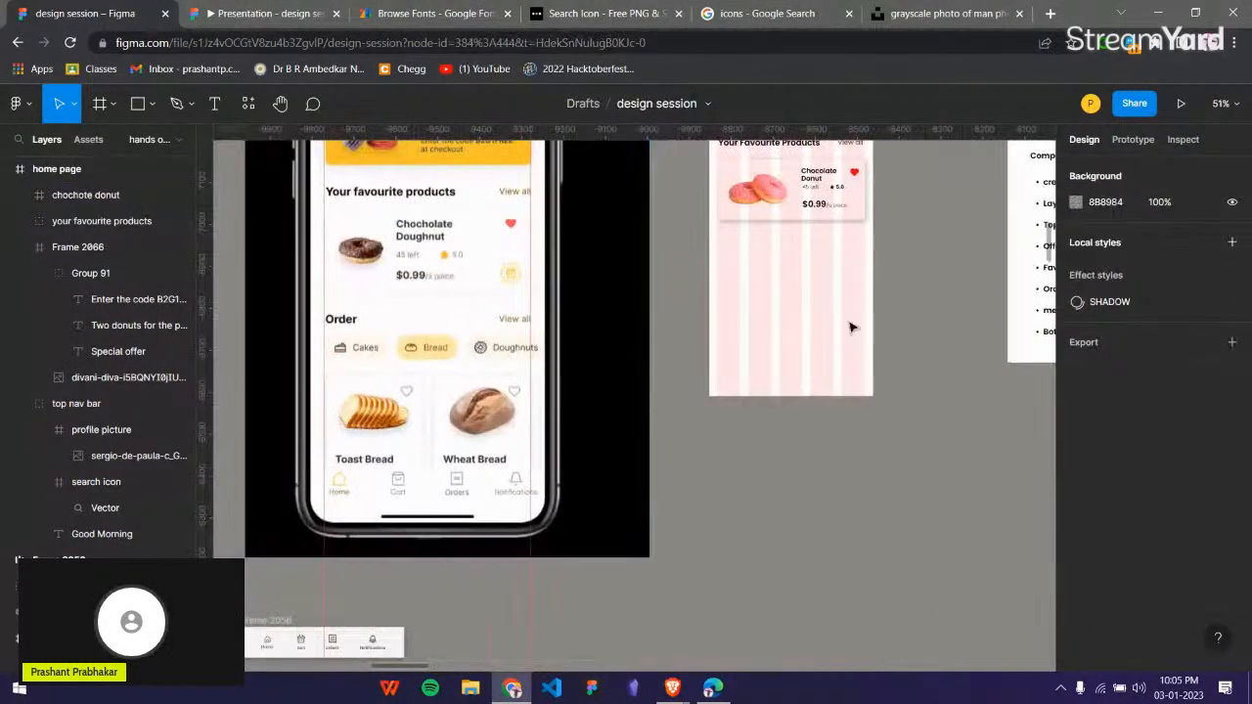
pyautogui.scroll(1, 828, 327)
pyautogui.hscroll(4, 870, 321)
pyautogui.scroll(3, 920, 312)
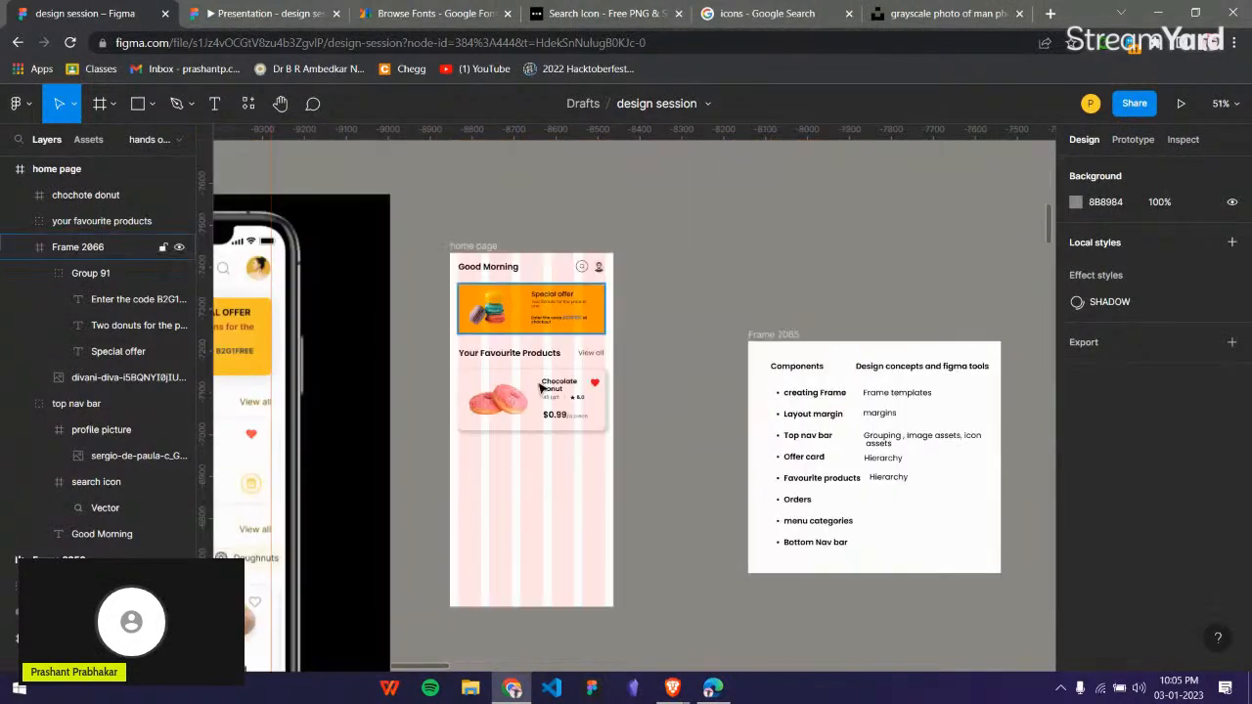
# Duplicate the favourite products heading group and place the copy below the donut card at X 20, Y 452.
pyautogui.click(506, 358)
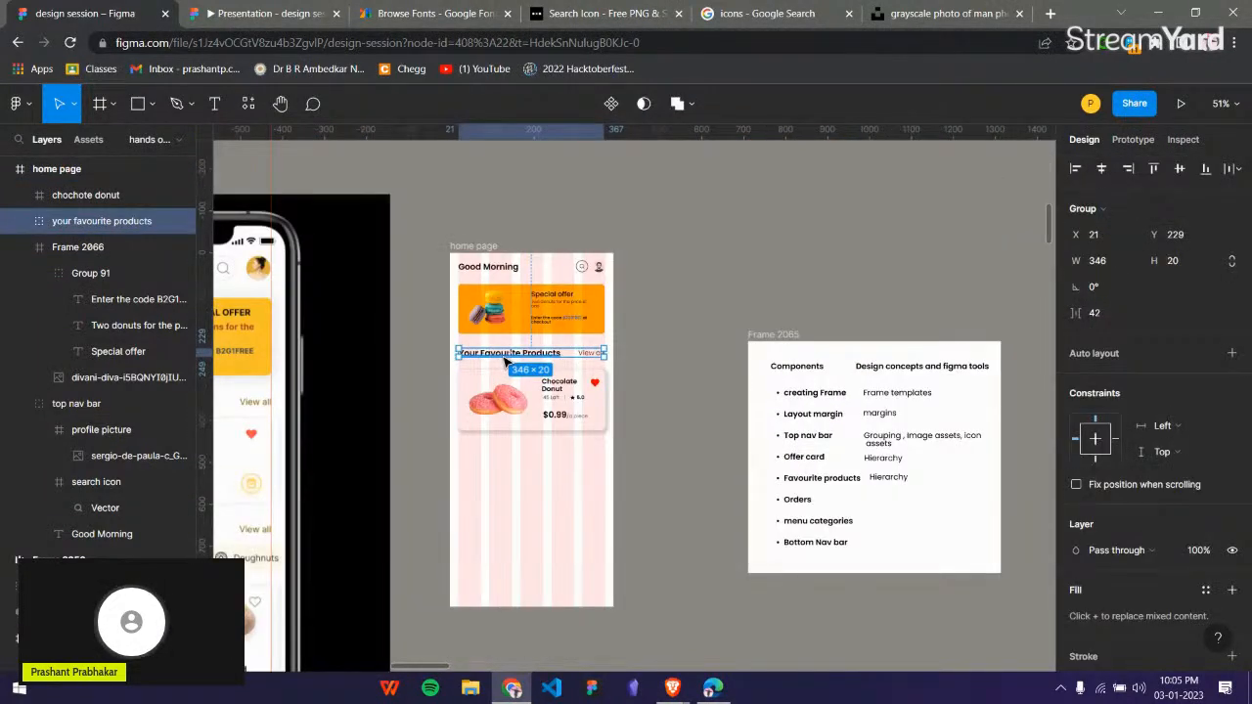
pyautogui.click(498, 478)
pyautogui.hotkey('ctrl', 'v')
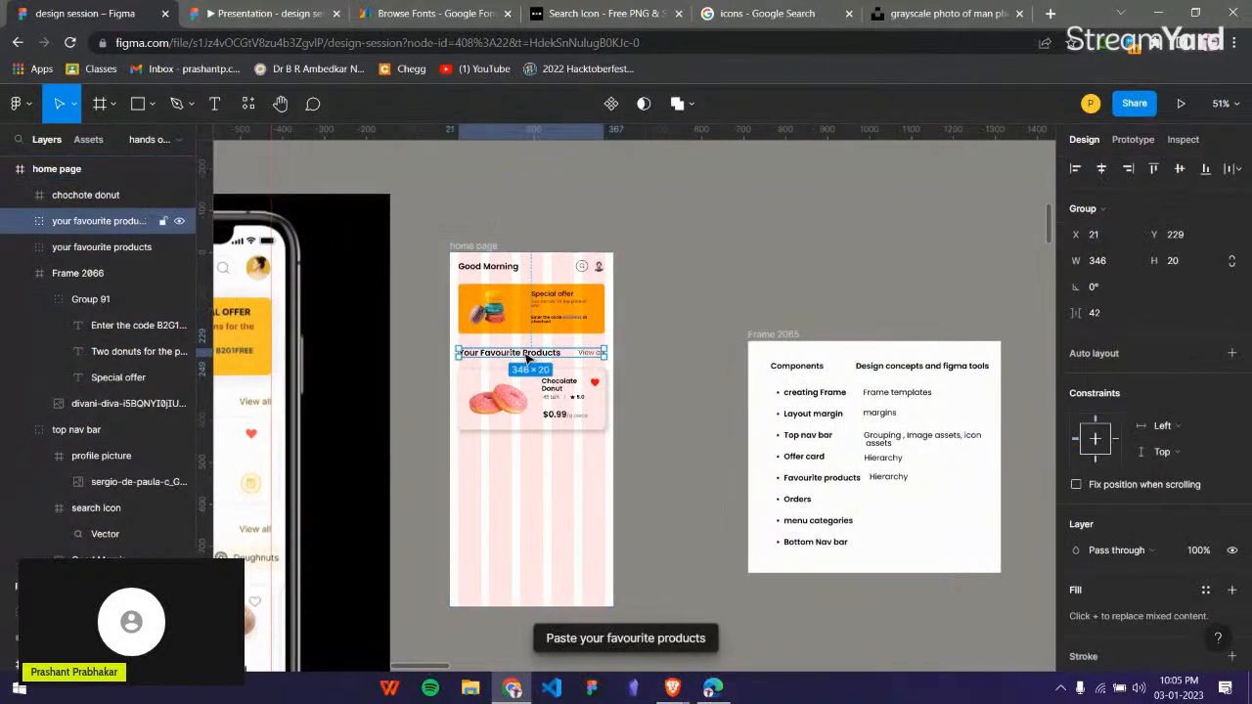
pyautogui.moveTo(508, 426); pyautogui.dragTo(525, 452)
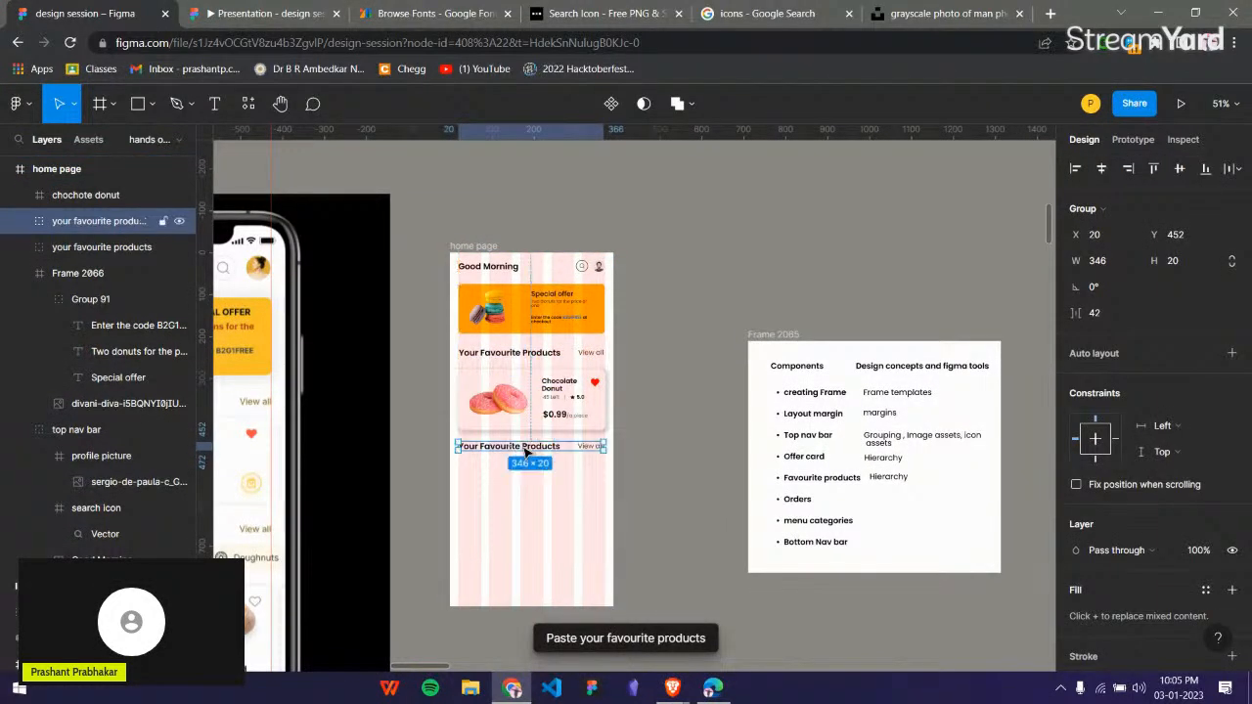
# Change the heading text in the copied group below the donut card to "Orders".
pyautogui.scroll(2, 491, 452)
pyautogui.scroll(5, 487, 452)
pyautogui.doubleClick(483, 441)
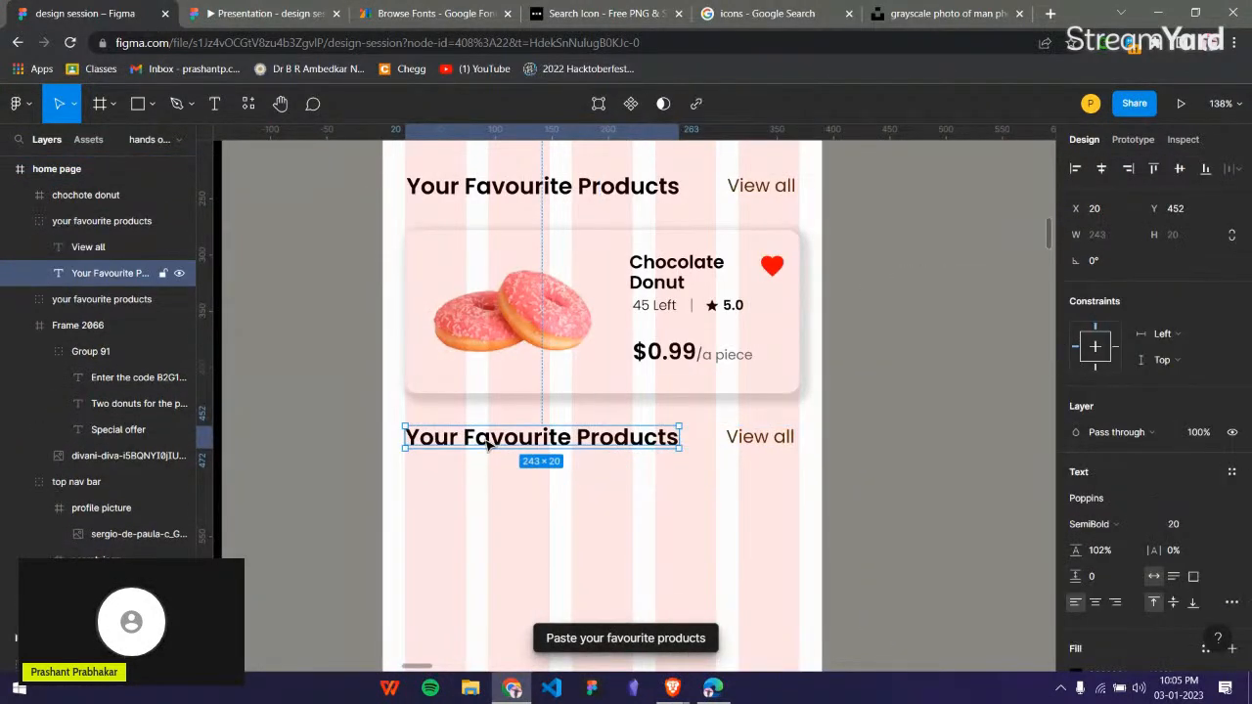
pyautogui.doubleClick(482, 439)
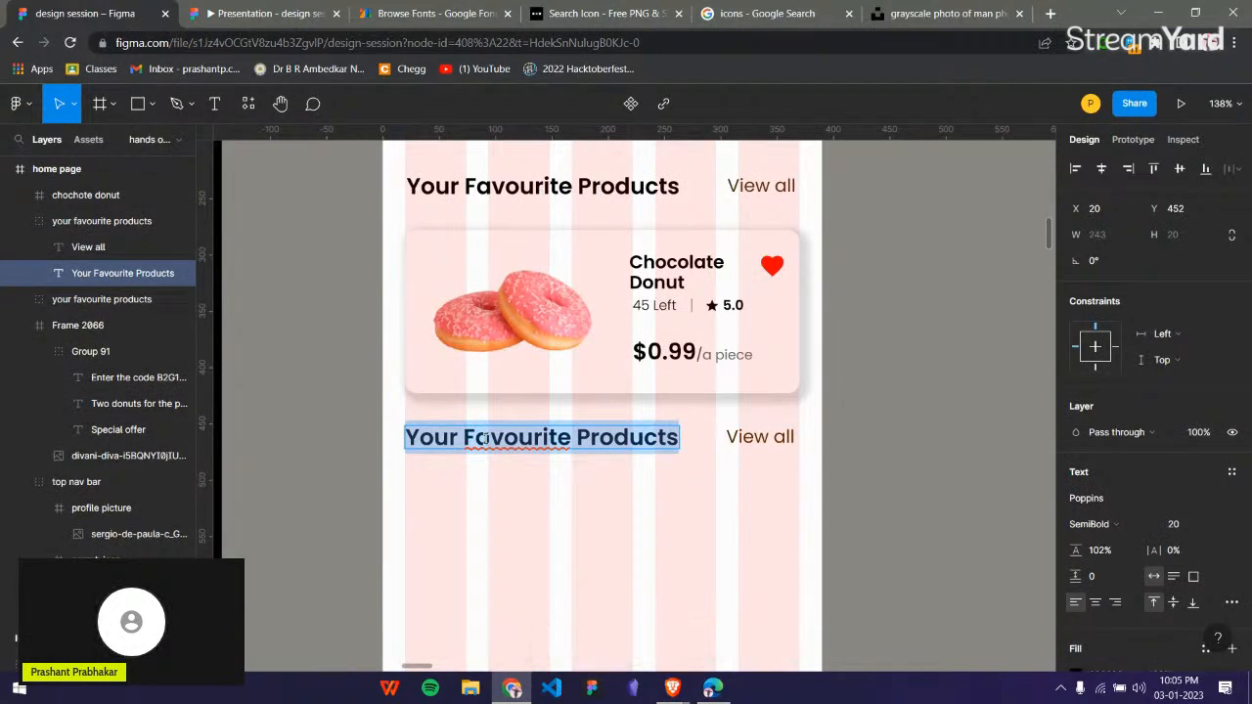
pyautogui.write('OR')
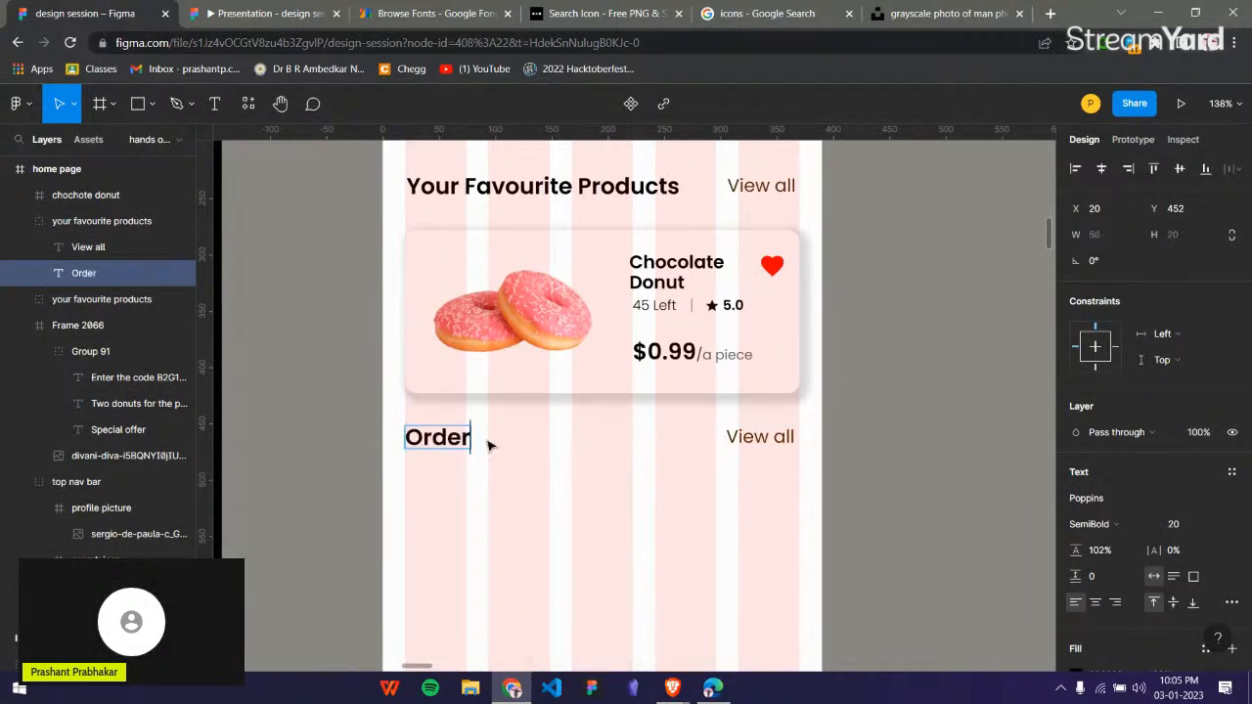
pyautogui.press('Escape')
pyautogui.scroll(-5, 333, 450)
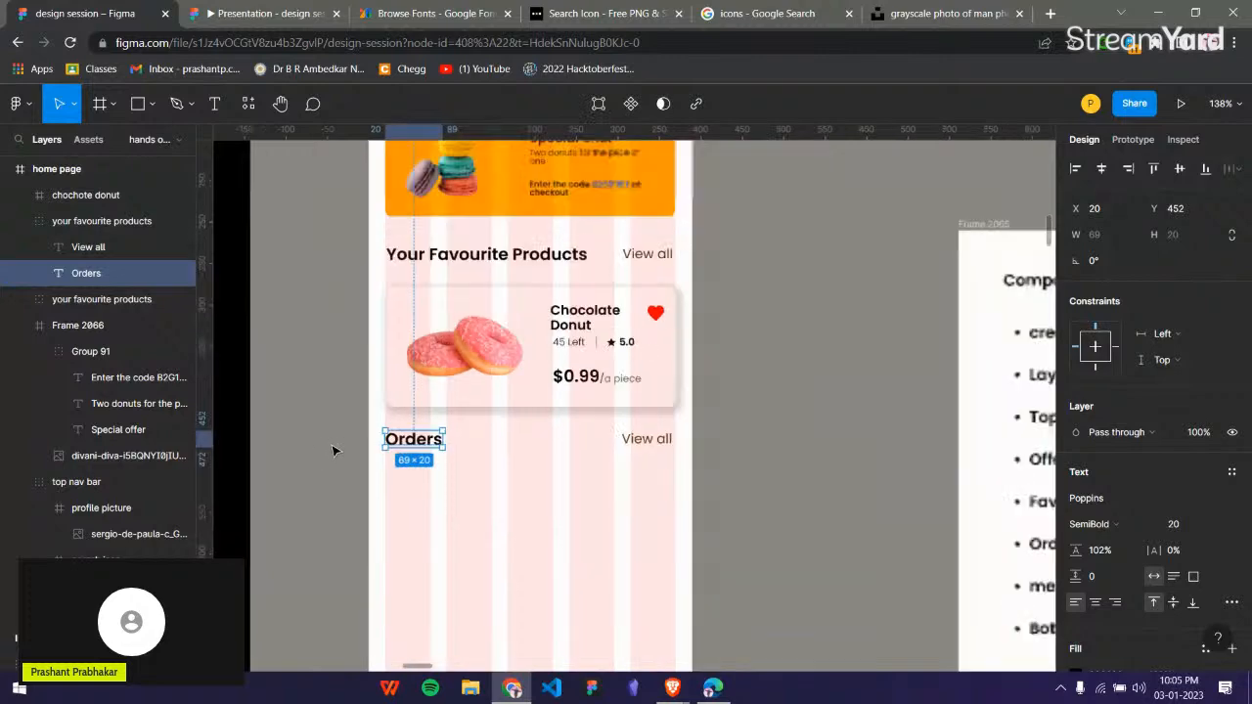
pyautogui.hscroll(-3, 441, 439)
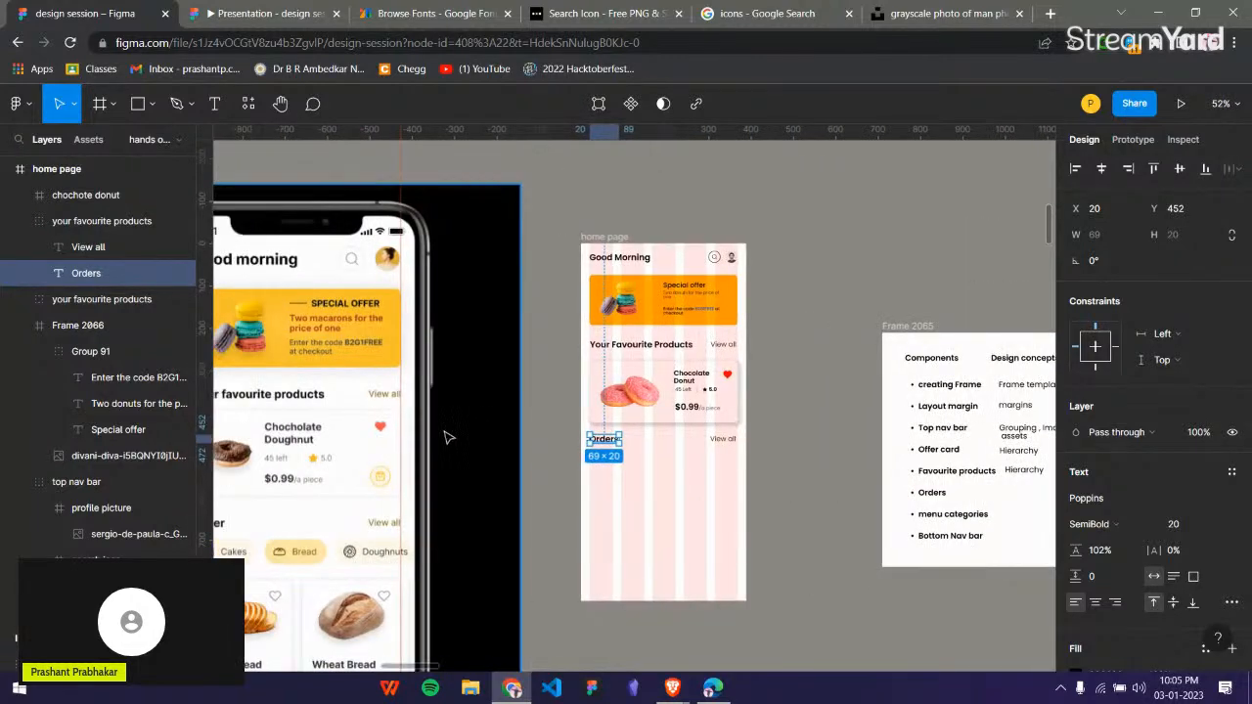
# Change the section heading text below the donut card to "Order".
pyautogui.scroll(-2, 456, 461)
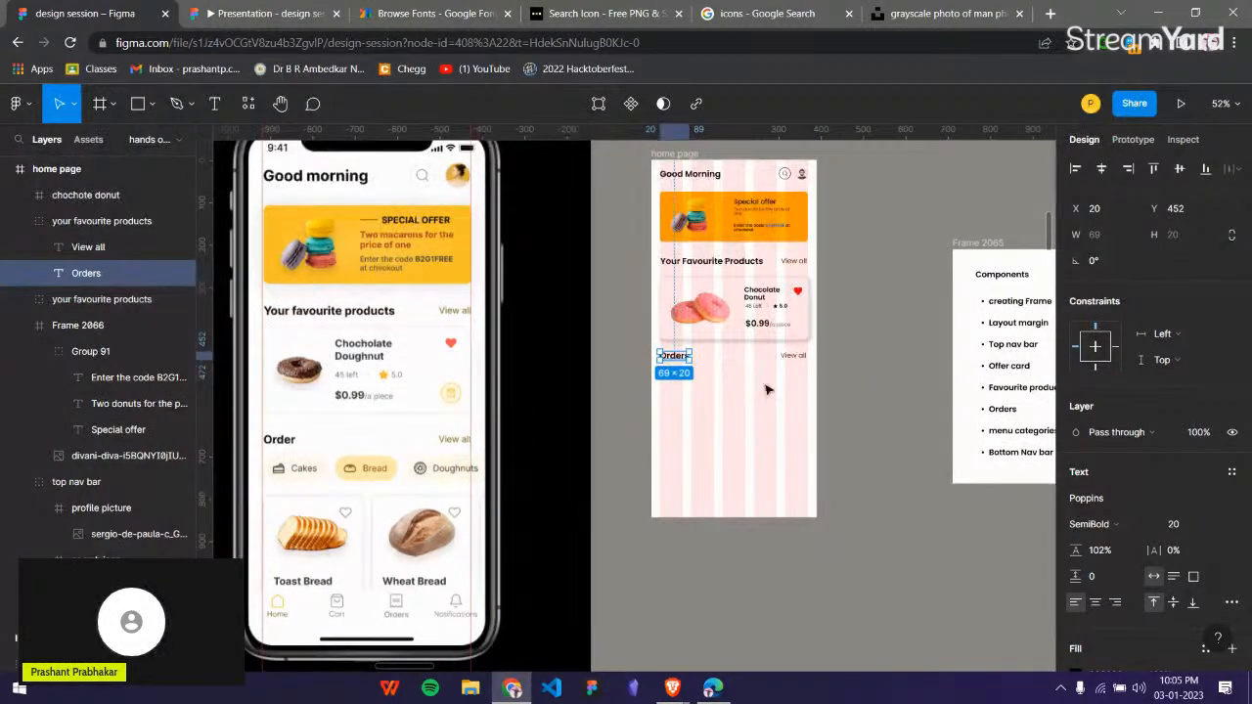
pyautogui.scroll(5, 740, 361)
pyautogui.doubleClick(632, 351)
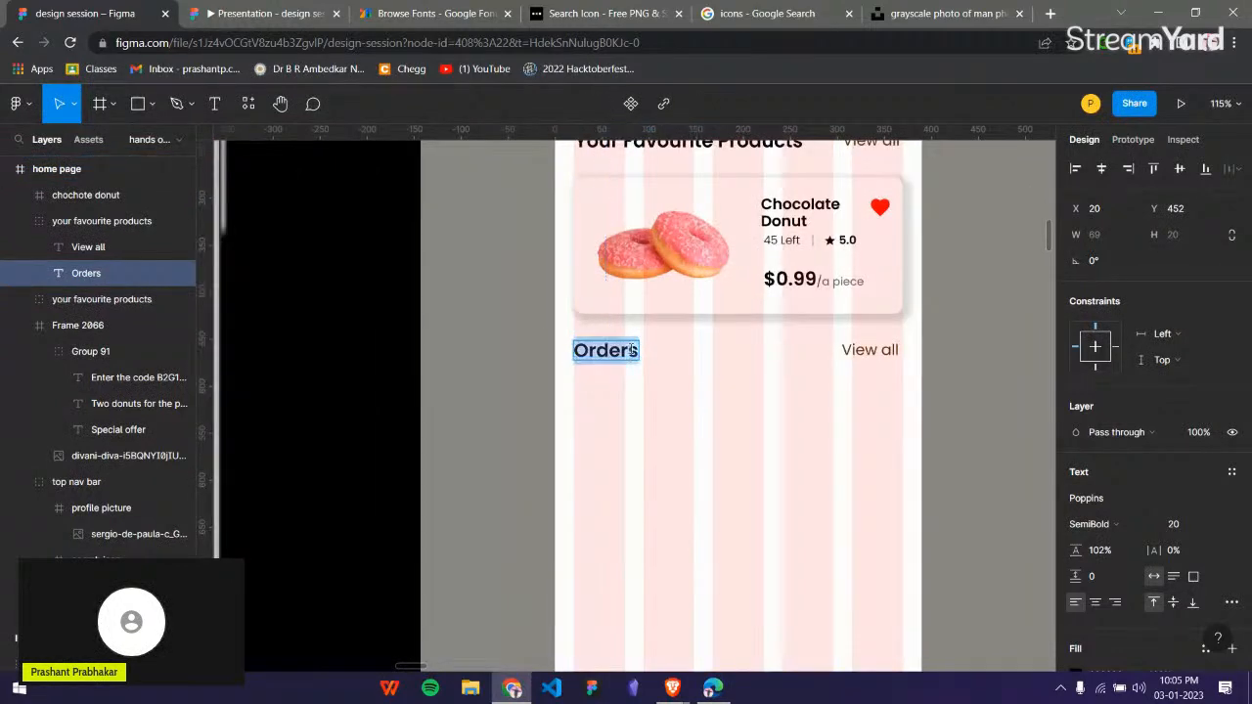
pyautogui.click(637, 350)
pyautogui.press('Escape')
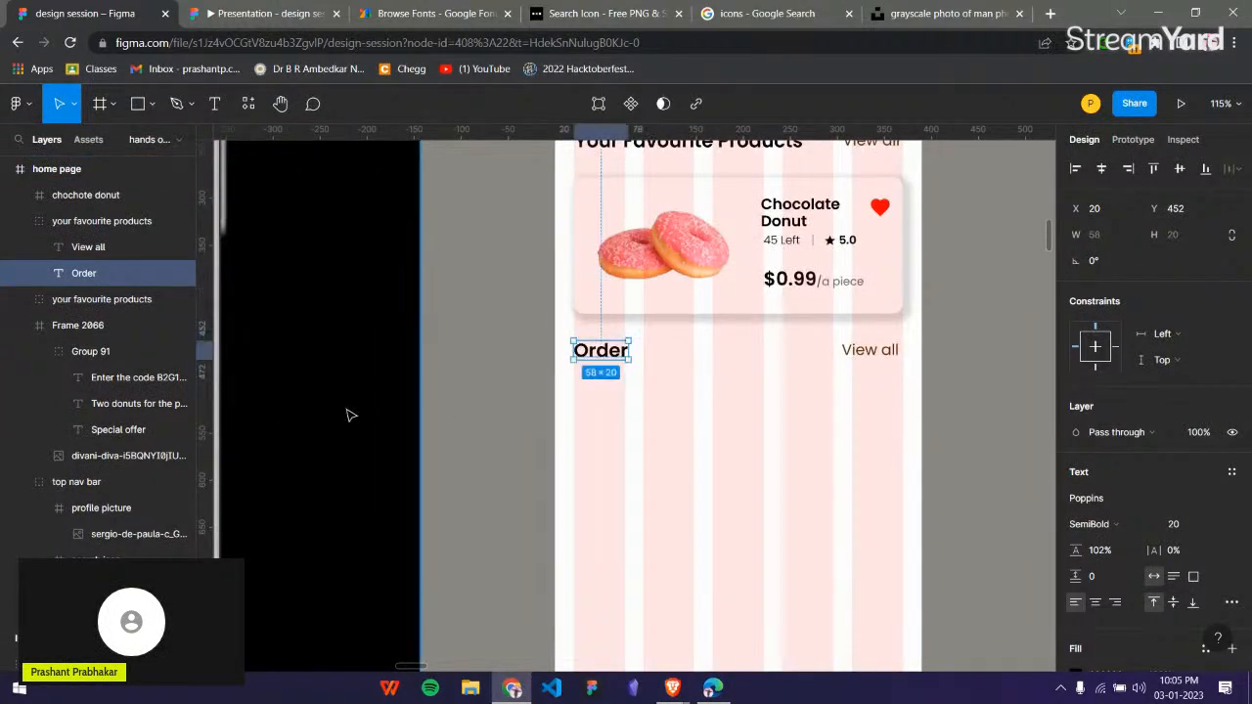
# Draw a frame about 103 wide on the empty canvas below the home page frame and set its height to 40.
pyautogui.scroll(-5, 349, 415)
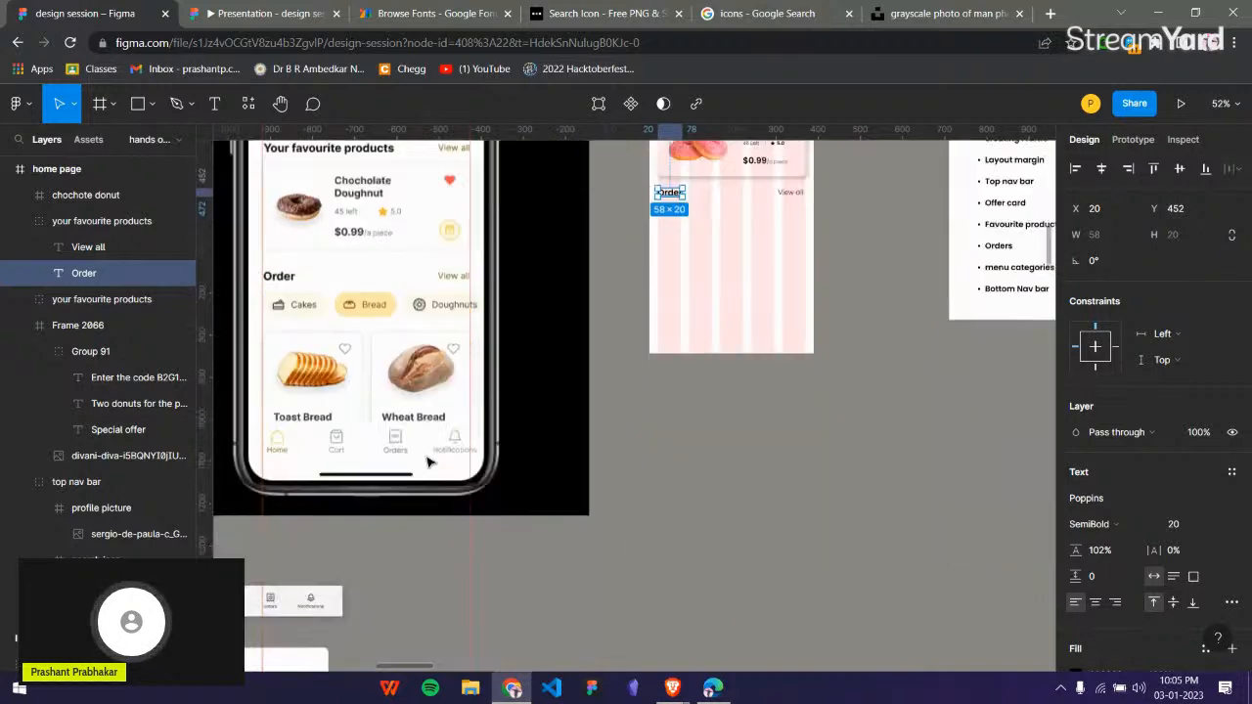
pyautogui.scroll(-5, 397, 391)
pyautogui.scroll(2, 395, 323)
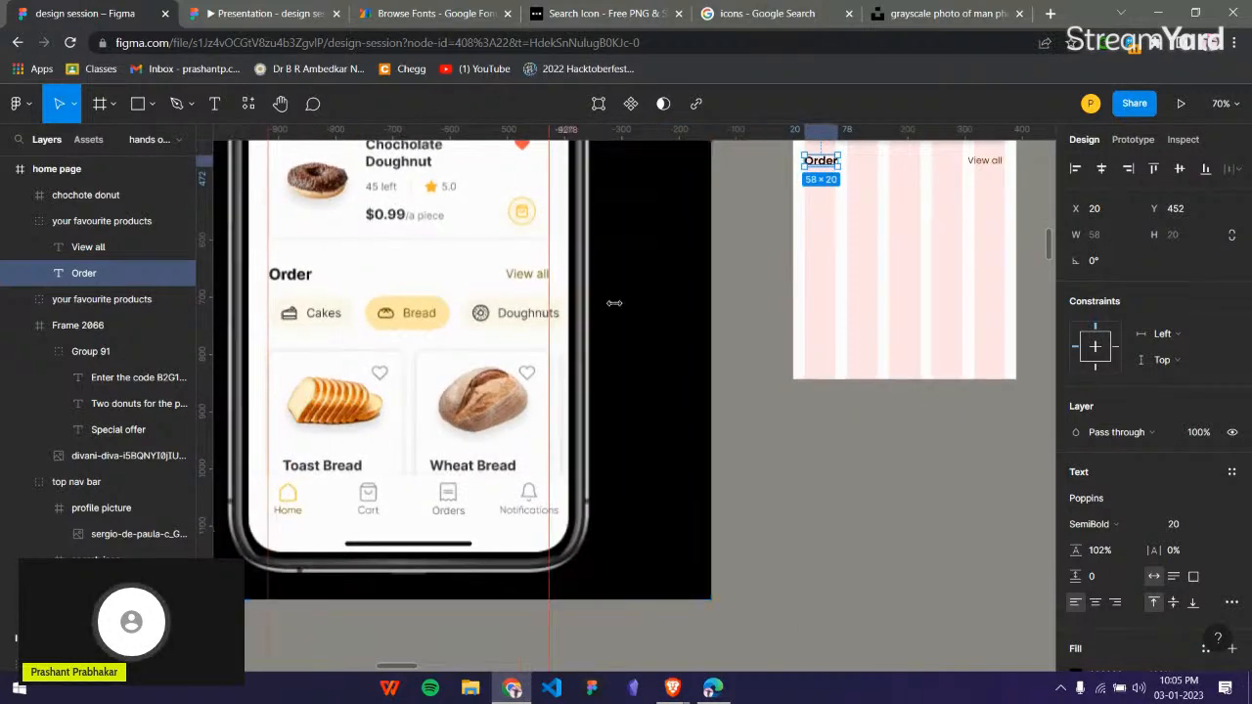
pyautogui.hscroll(5, 654, 296)
pyautogui.click(542, 412)
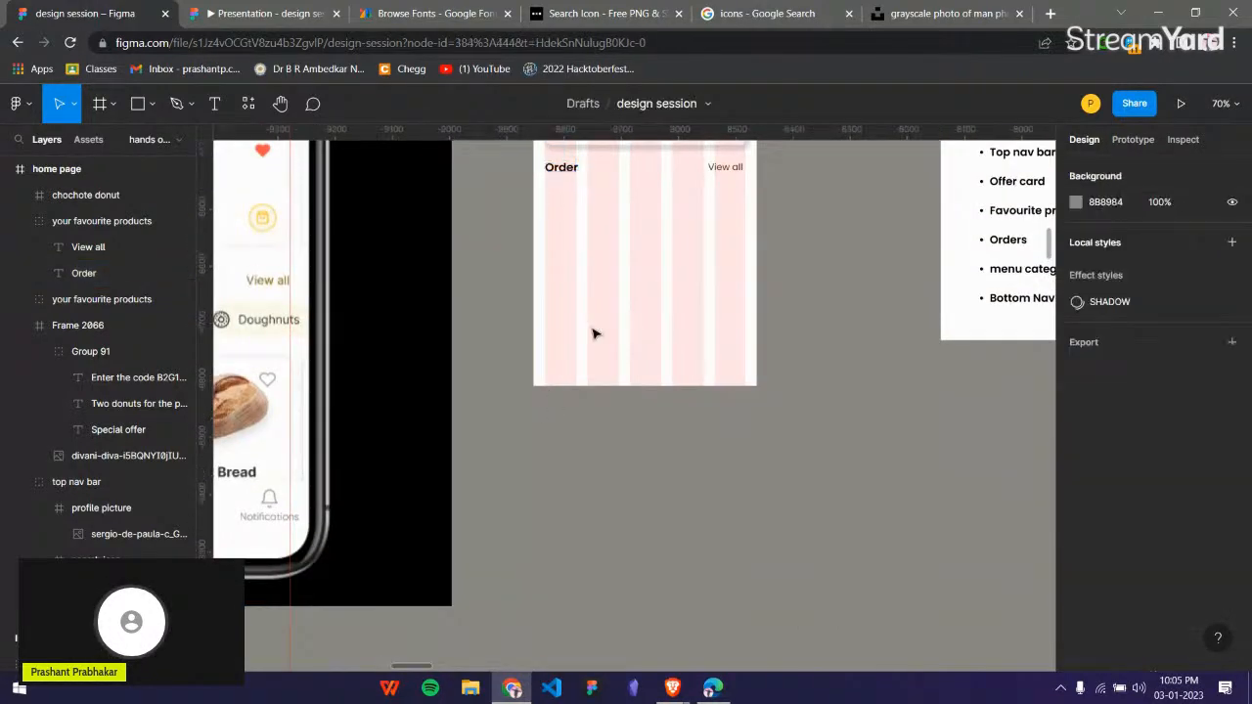
pyautogui.scroll(3, 578, 413)
pyautogui.scroll(3, 590, 400)
pyautogui.scroll(-5, 590, 396)
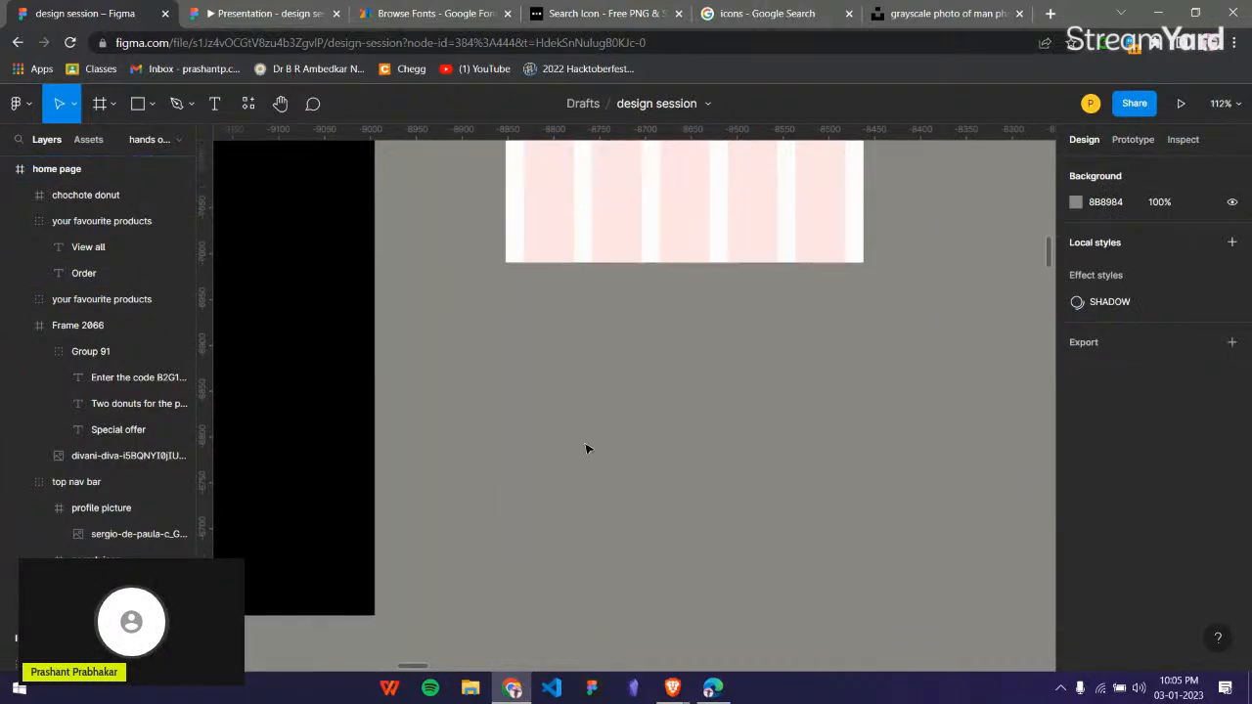
pyautogui.press('f')
pyautogui.moveTo(514, 343); pyautogui.dragTo(609, 380)
pyautogui.click(736, 346)
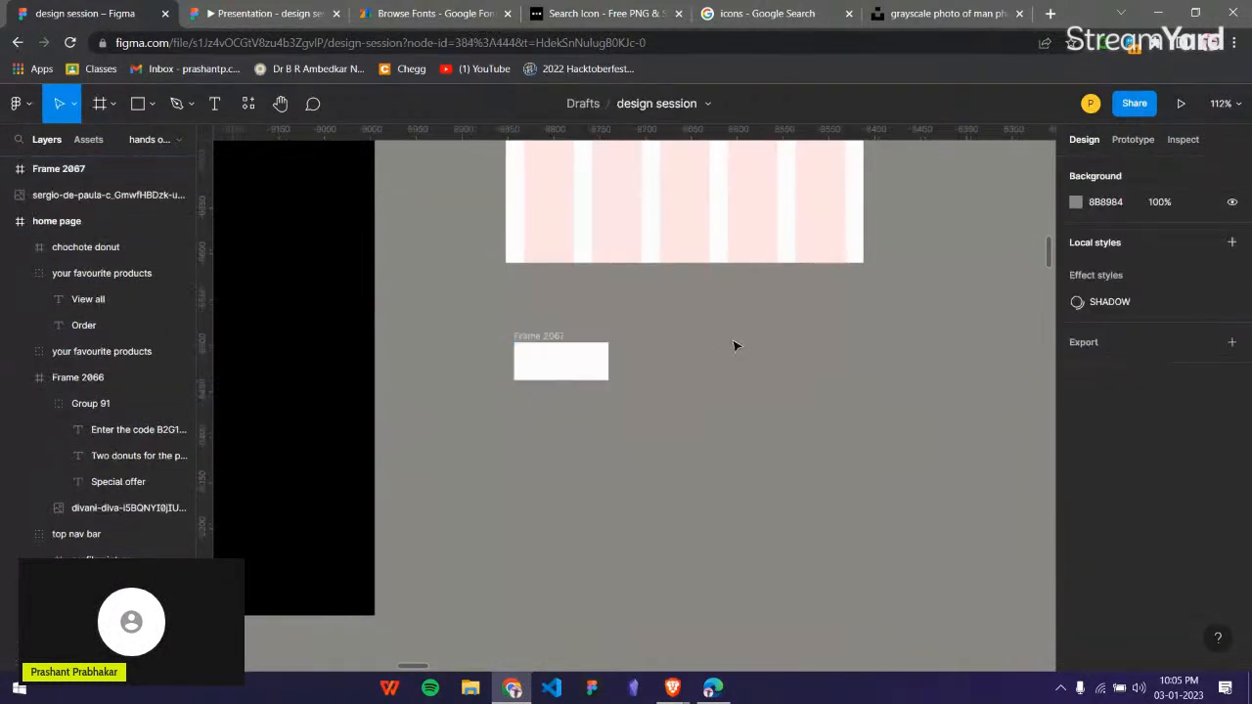
pyautogui.click(587, 363)
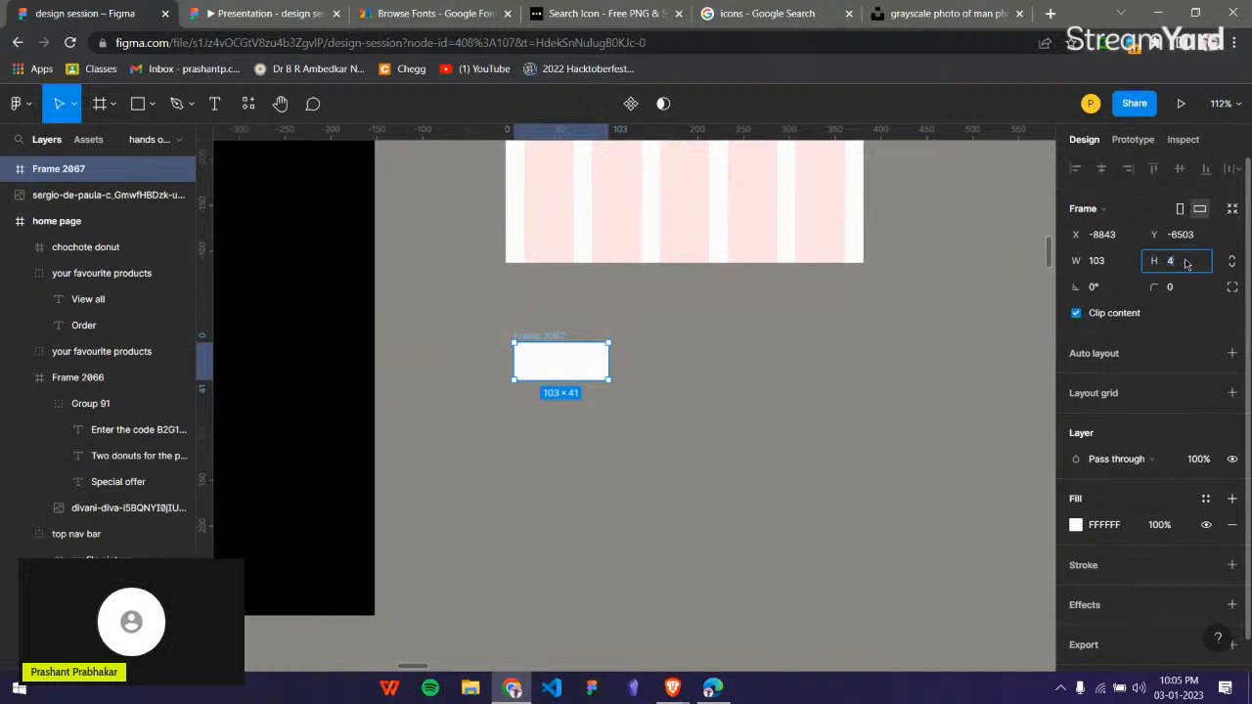
pyautogui.click(567, 414)
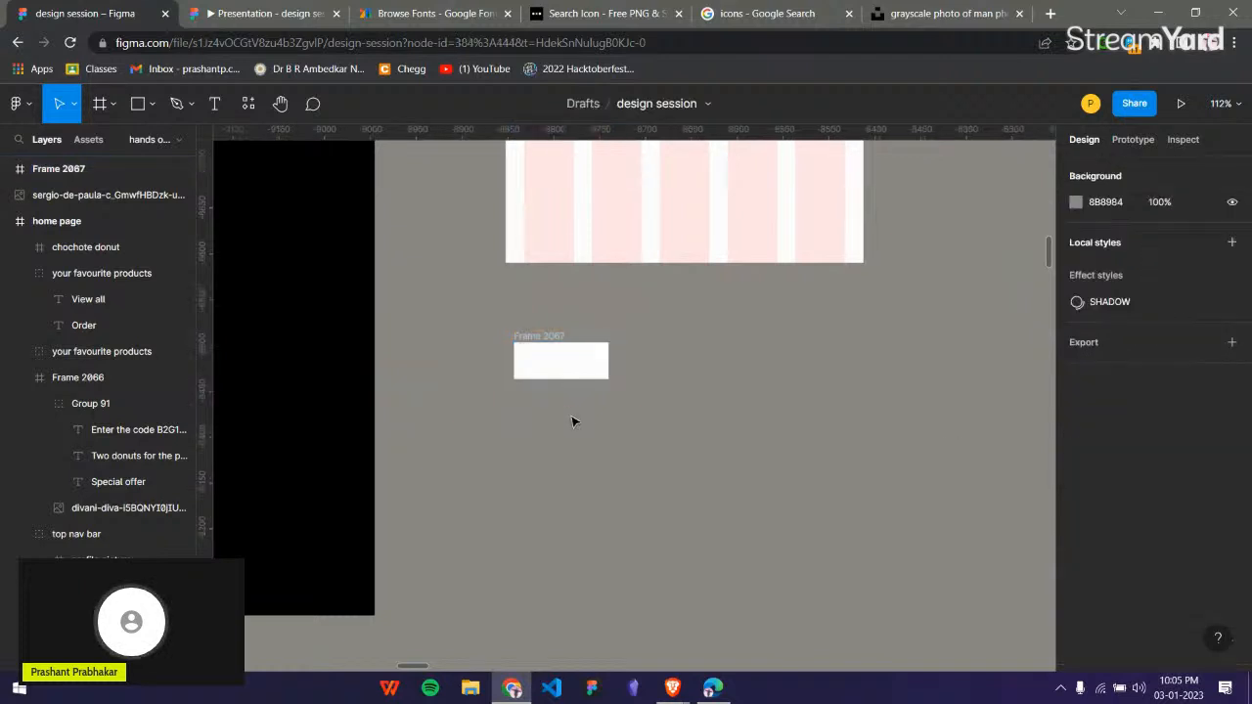
# Move the cake slice icon from the prepared components into the new frame, placing it near the frame's left edge at X 14.
pyautogui.scroll(-3, 573, 422)
pyautogui.hscroll(-2, 571, 421)
pyautogui.scroll(-5, 333, 318)
pyautogui.hscroll(-2, 352, 322)
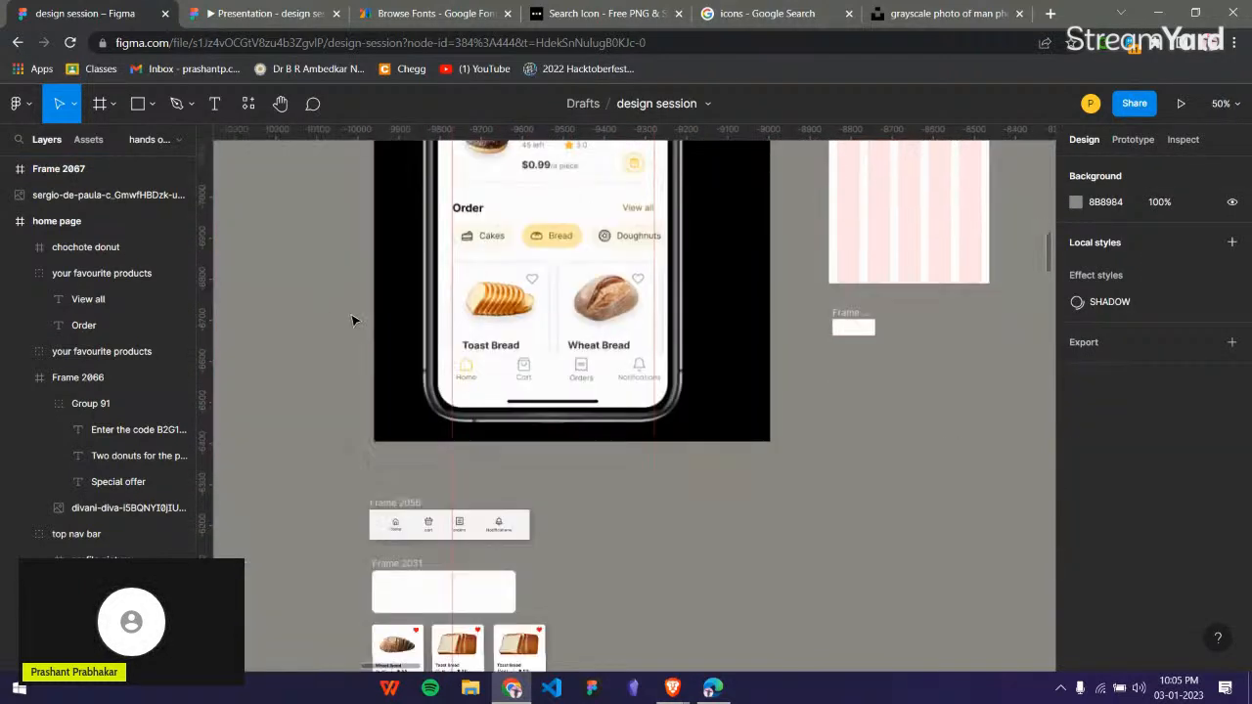
pyautogui.click(398, 444)
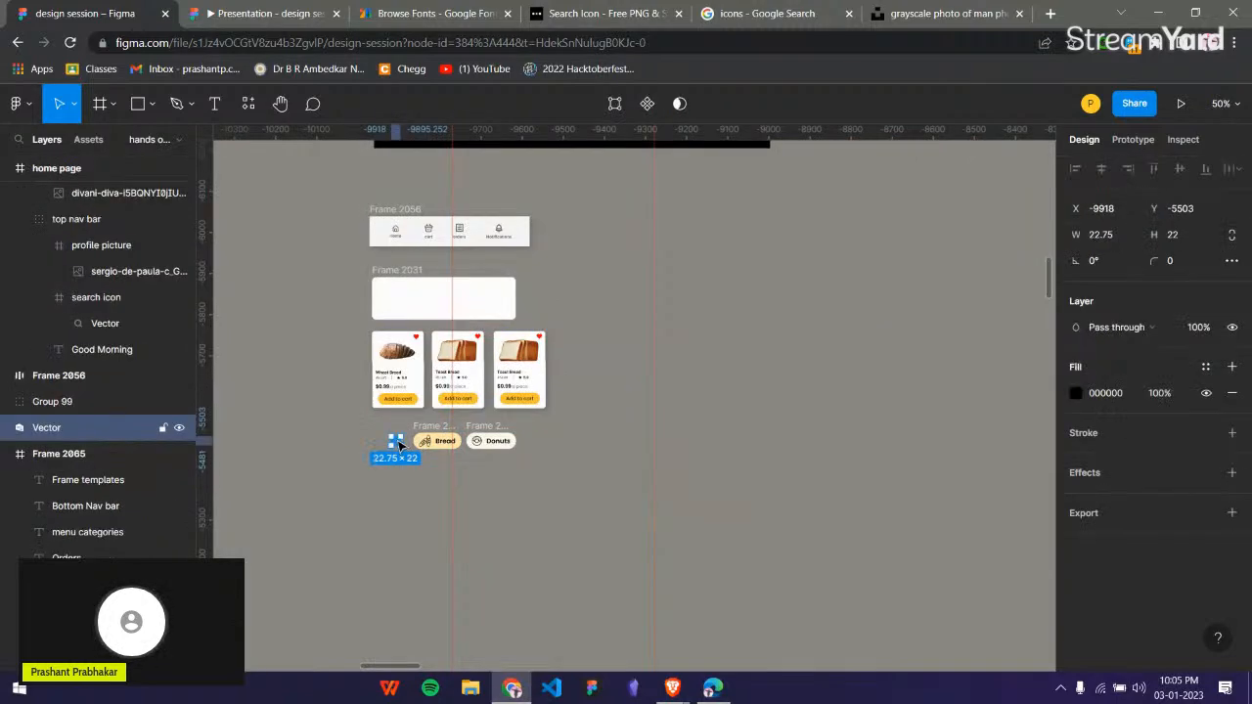
pyautogui.moveTo(398, 444); pyautogui.dragTo(771, 271)
pyautogui.scroll(5, 772, 271)
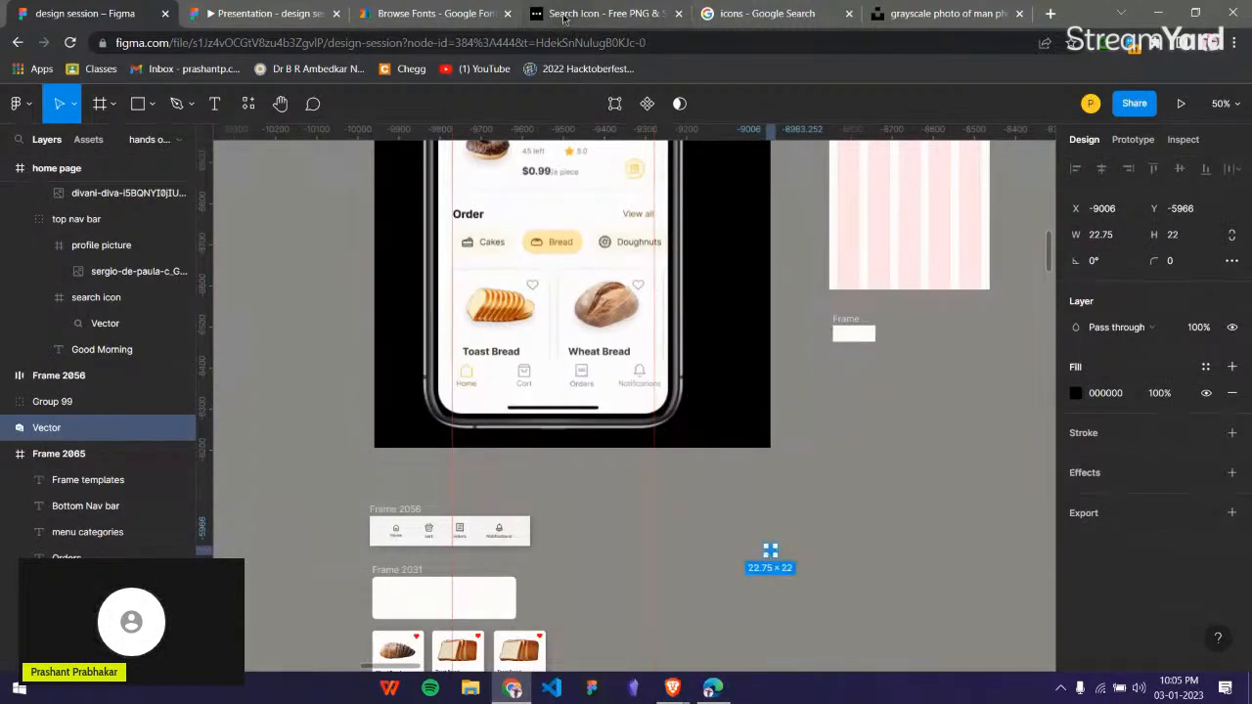
pyautogui.click(563, 17)
pyautogui.click(61, 13)
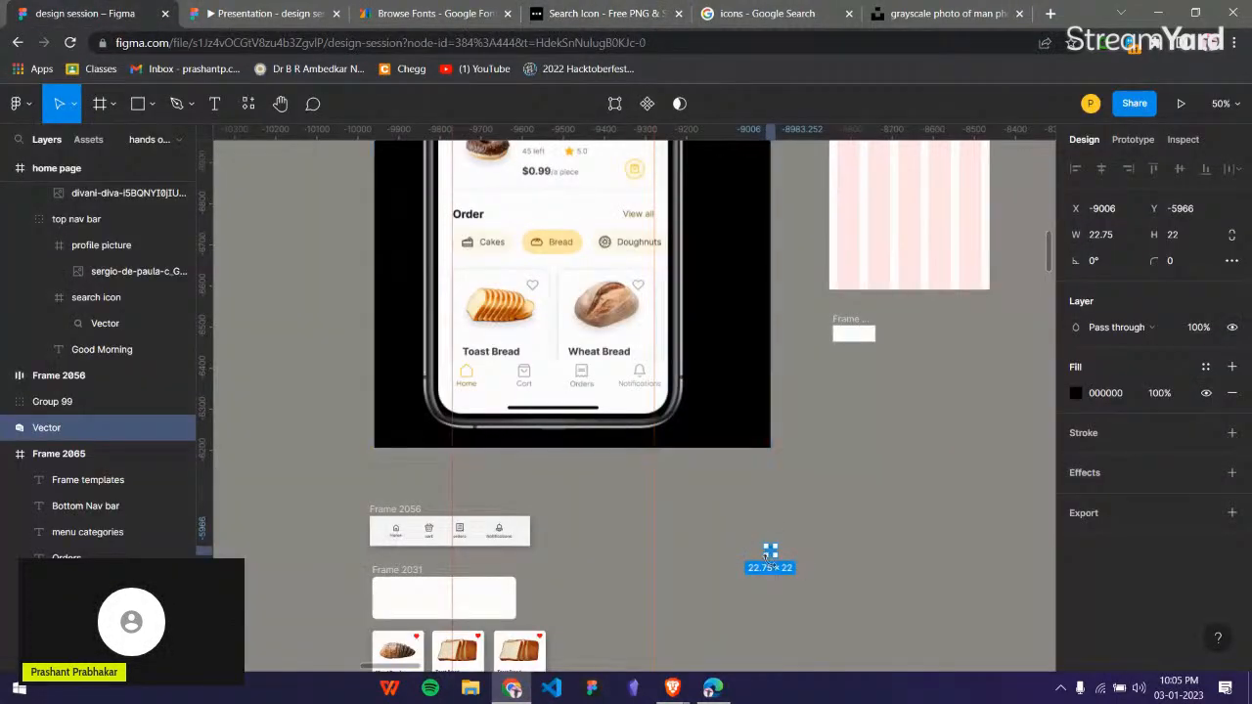
pyautogui.moveTo(773, 558); pyautogui.dragTo(850, 338)
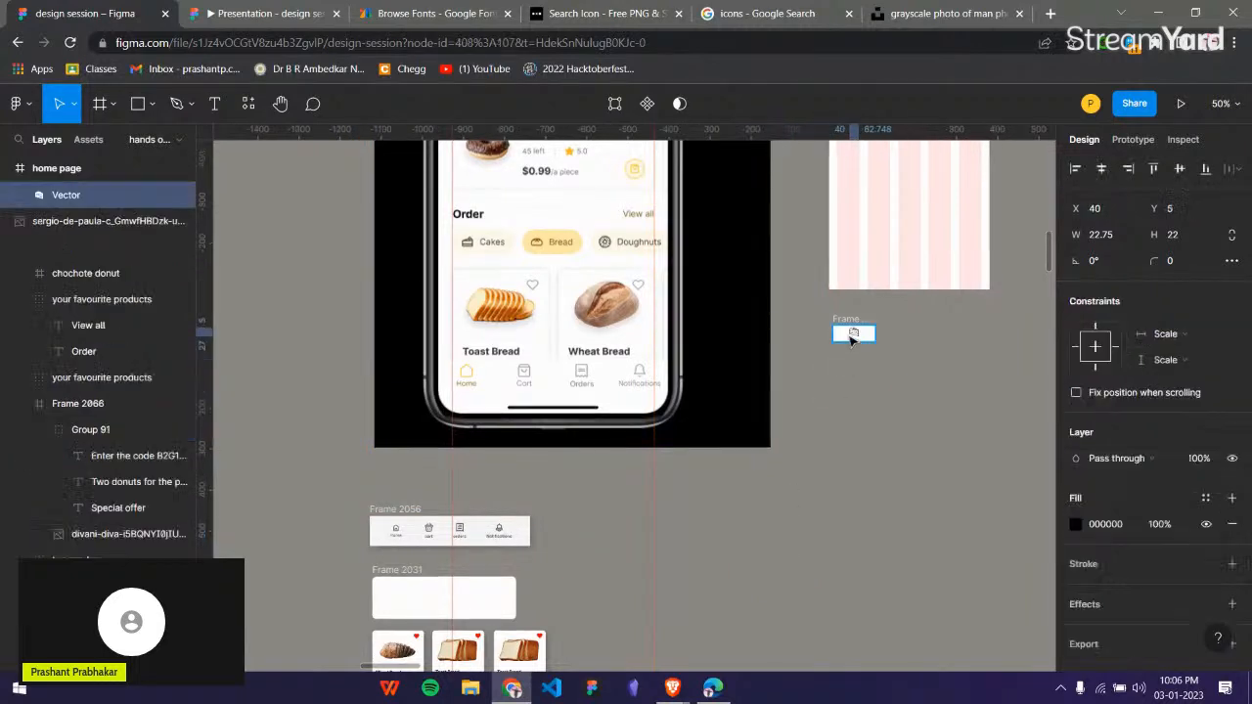
pyautogui.click(891, 392)
pyautogui.scroll(8, 872, 293)
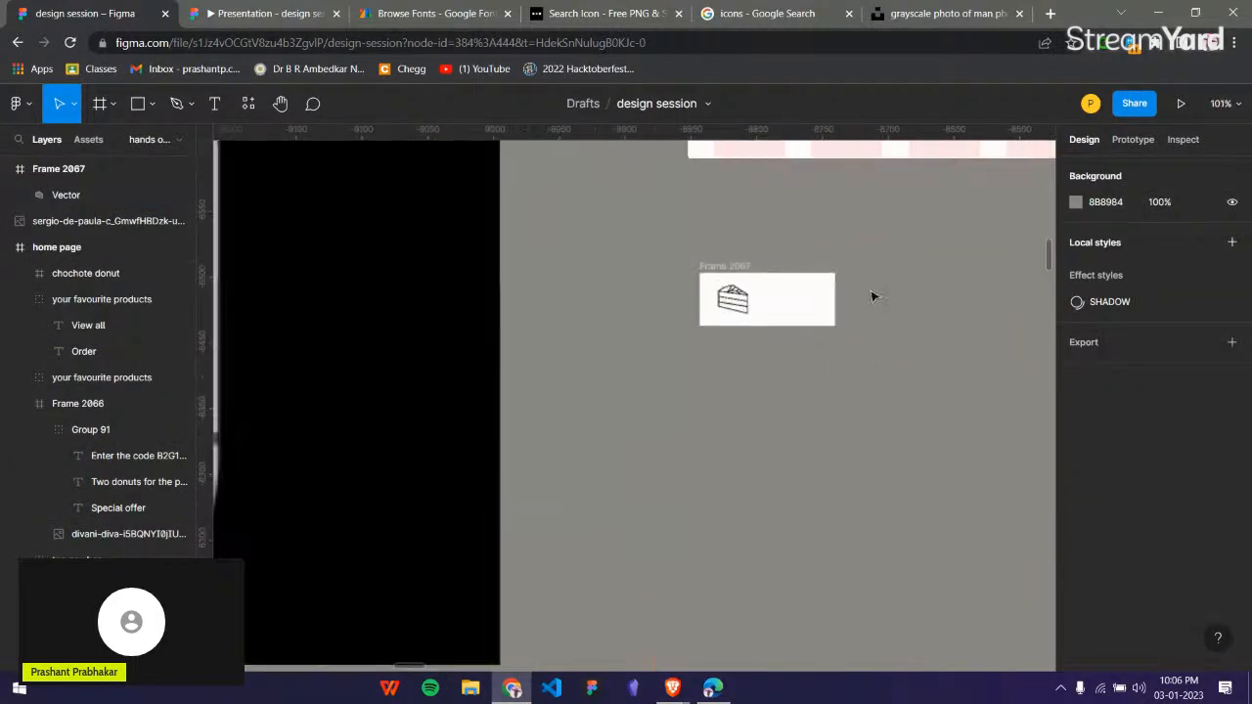
# Try widening the cake icon's frame to 113, and undo the resize.
pyautogui.click(827, 304)
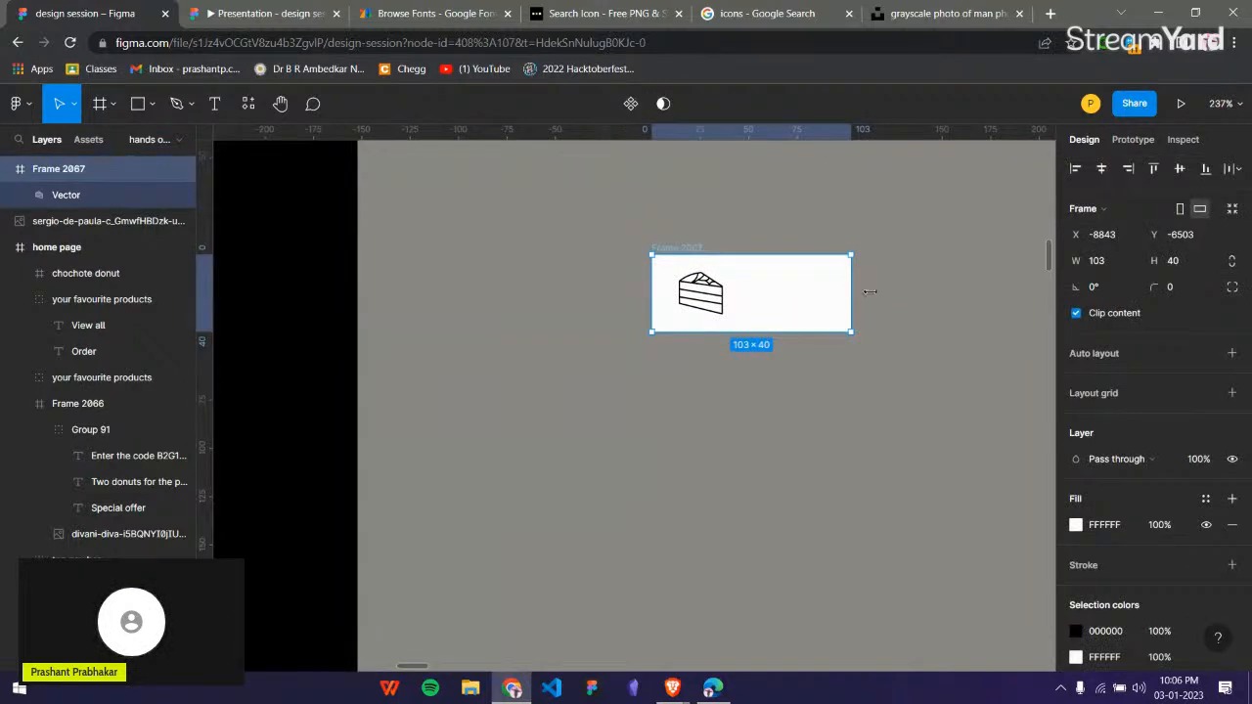
pyautogui.moveTo(869, 291); pyautogui.dragTo(889, 292)
pyautogui.hotkey('ctrl', 'z')
pyautogui.hotkey('ctrl', 'z')
pyautogui.hotkey('ctrl', 'z')
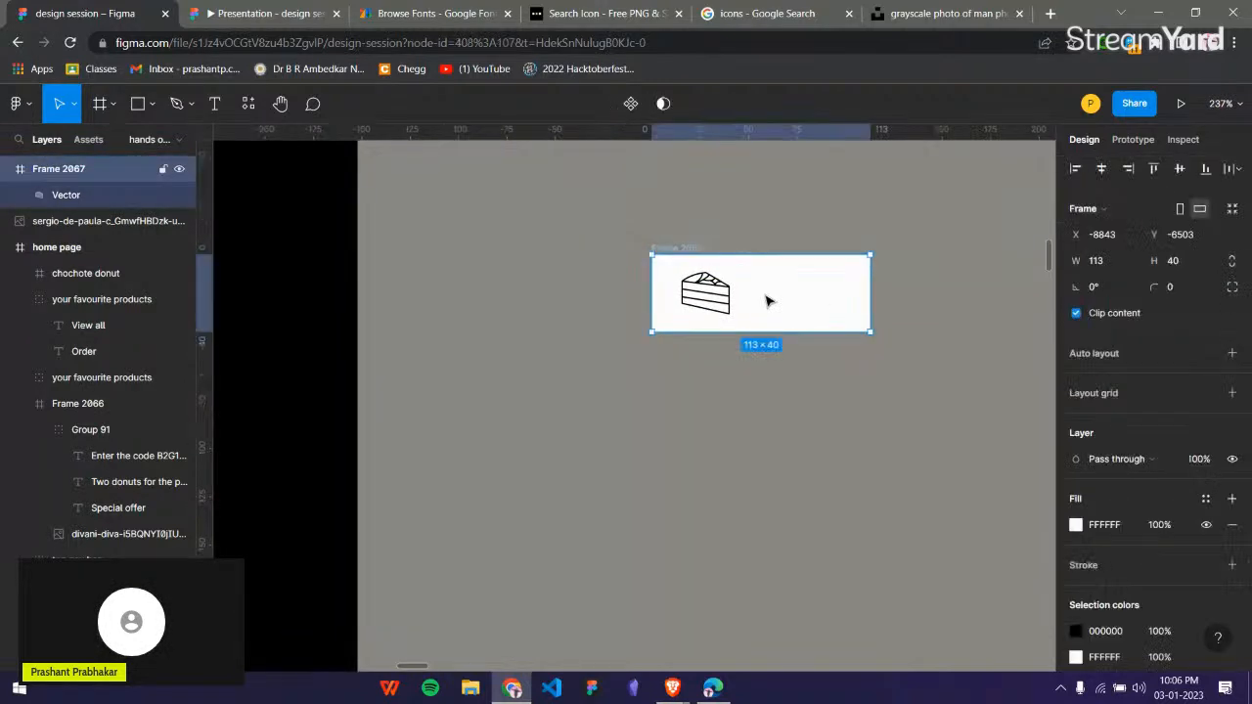
pyautogui.click(778, 295)
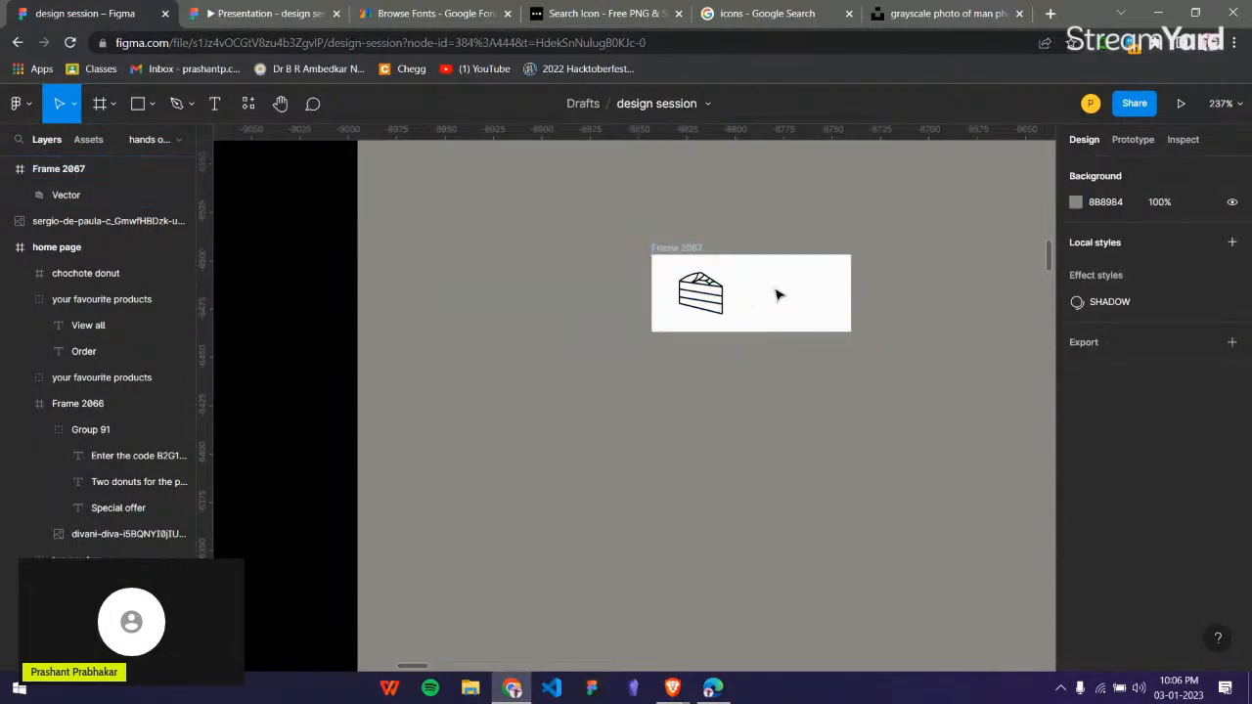
# Add the text "cake" beside the icon in Medium weight and align it vertically with the icon.
pyautogui.press('t')
pyautogui.click(747, 287)
pyautogui.write('cake')
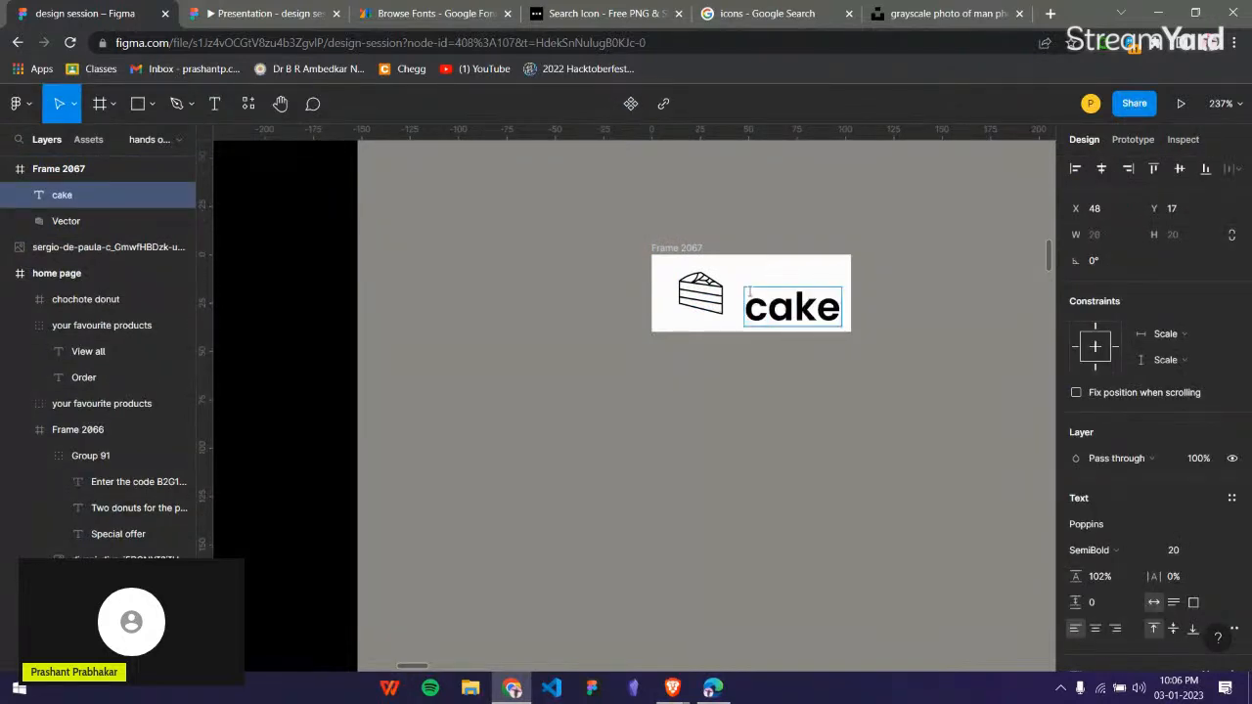
pyautogui.press('Escape')
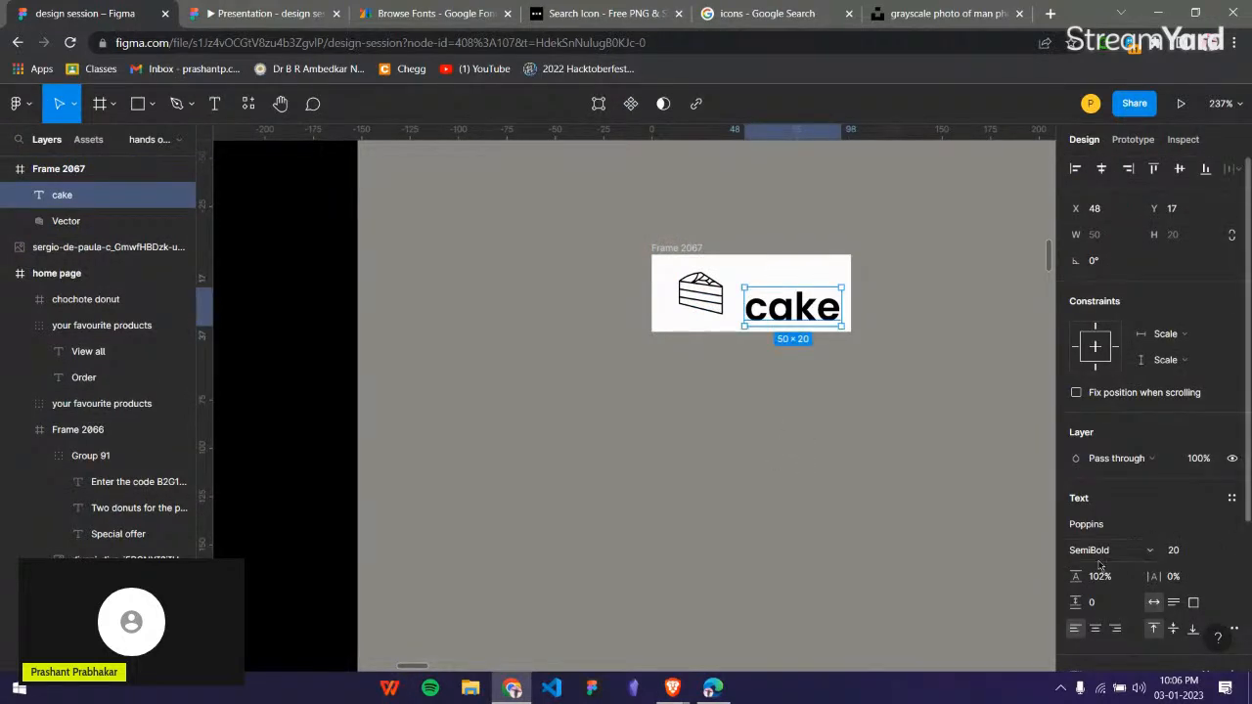
pyautogui.click(1099, 564)
pyautogui.click(1104, 384)
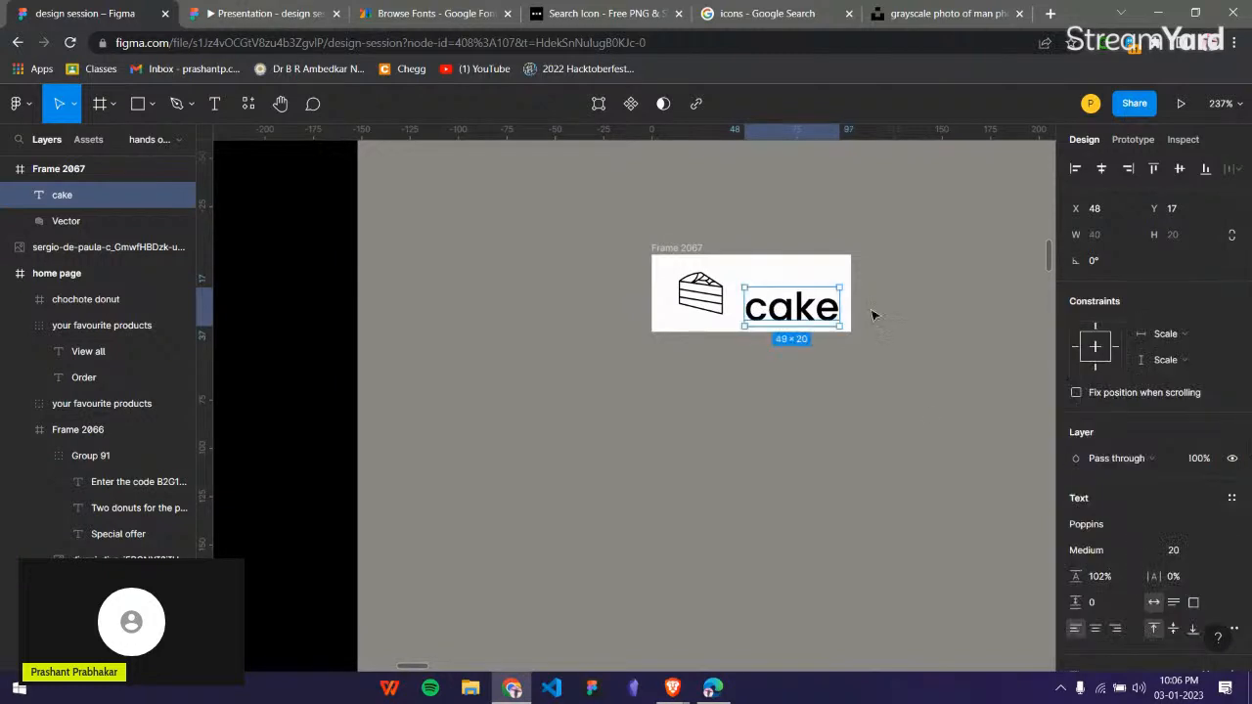
pyautogui.moveTo(789, 311); pyautogui.dragTo(784, 299)
# Group the cake icon with its text and set the spacing between them to 10.
pyautogui.keyDown('shift'); pyautogui.click(705, 294); pyautogui.keyUp('shift')
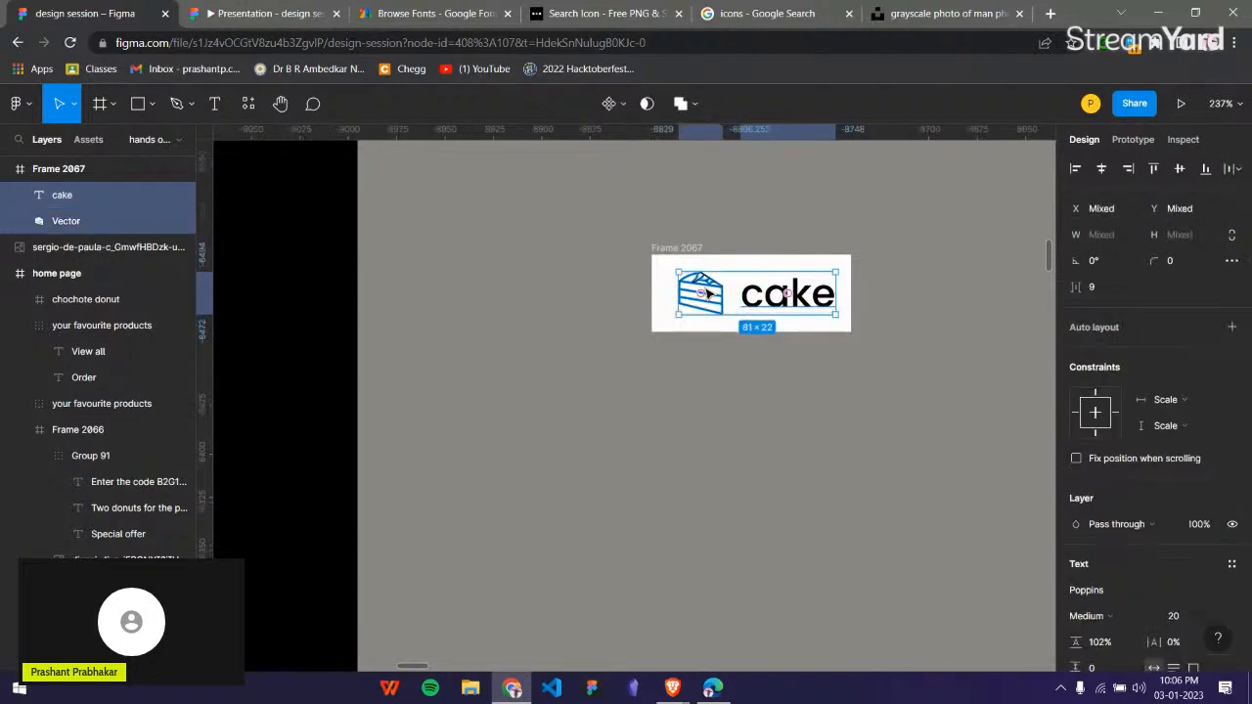
pyautogui.hotkey('ctrl', 'g')
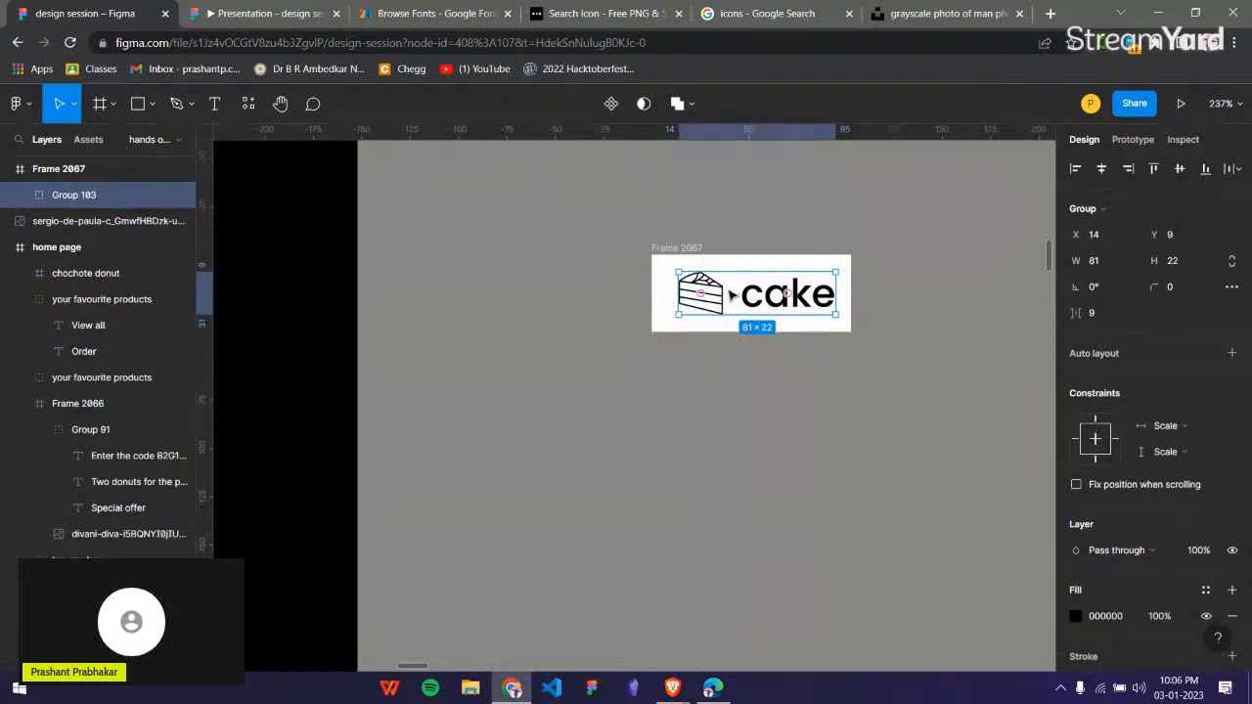
pyautogui.moveTo(1076, 313); pyautogui.dragTo(1081, 313)
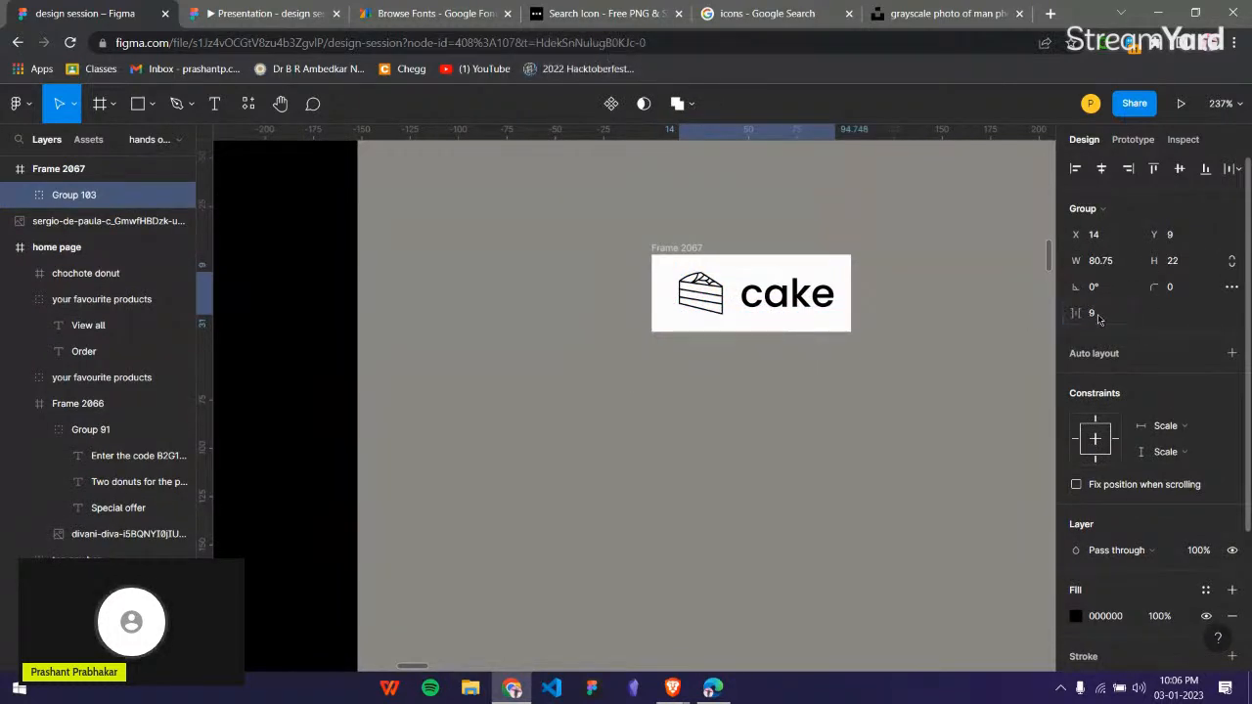
pyautogui.write('10')
pyautogui.press('Return')
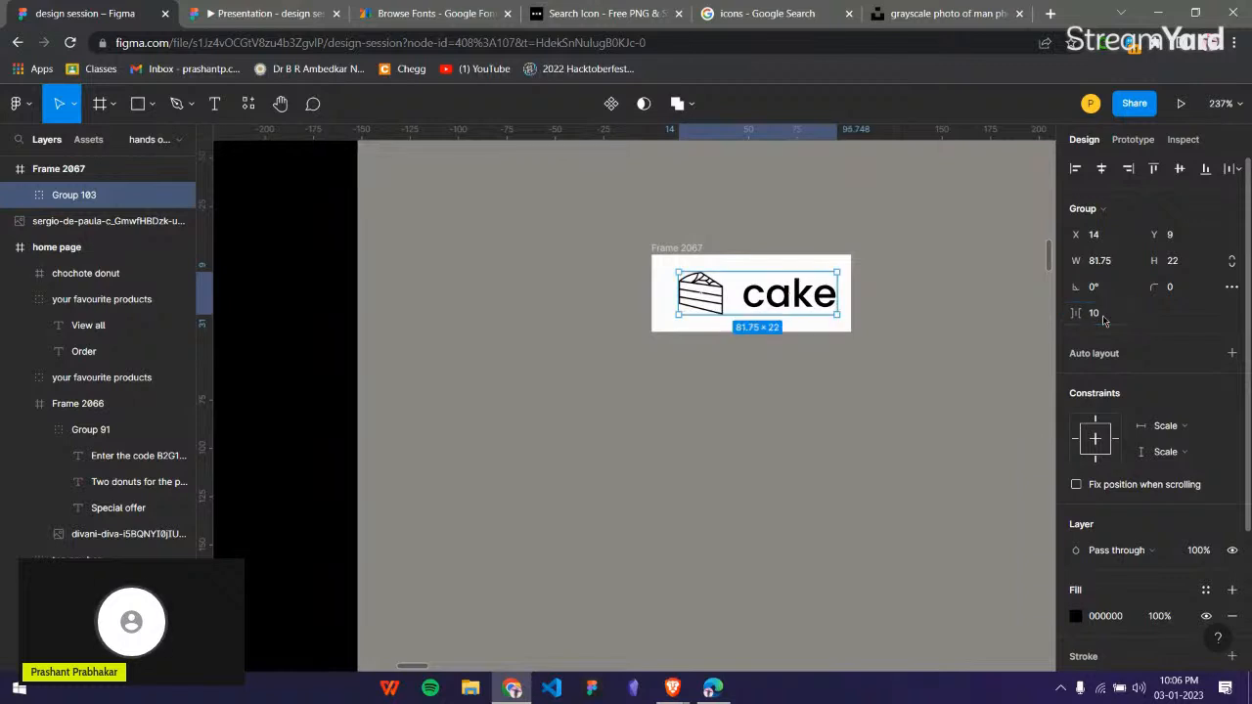
pyautogui.scroll(3, 741, 302)
pyautogui.scroll(5, 729, 300)
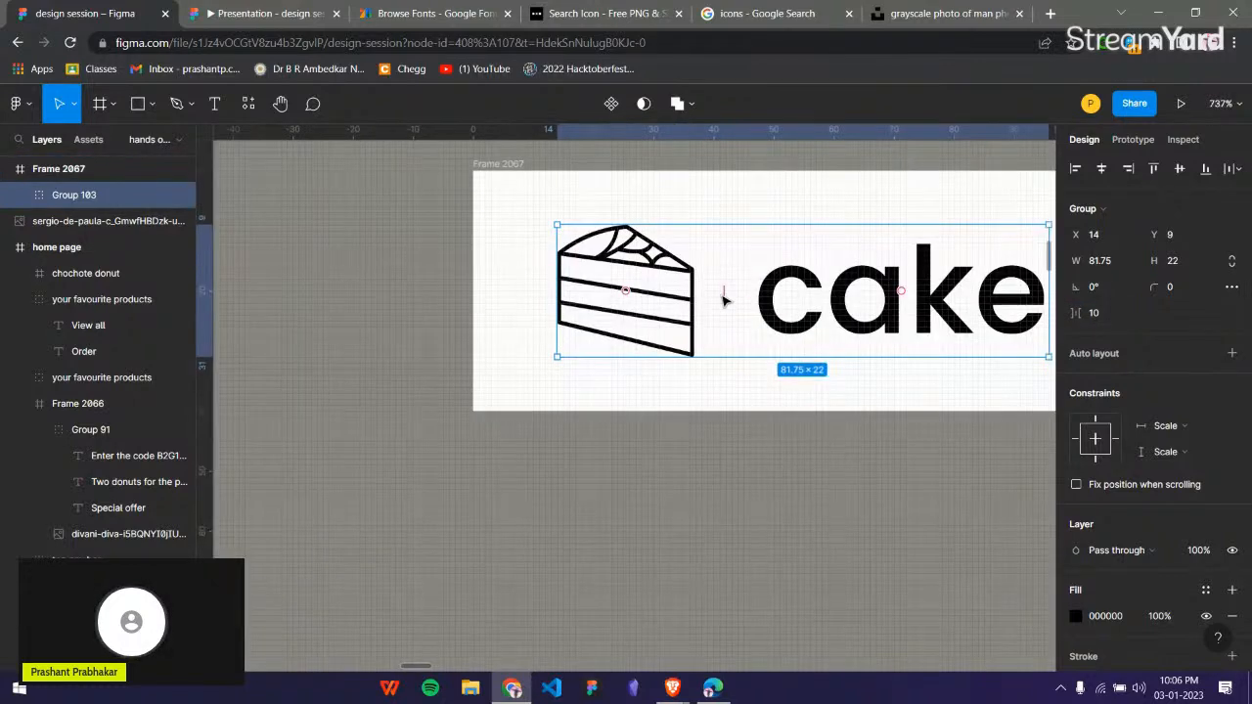
pyautogui.moveTo(721, 290)
pyautogui.mouseDown()
pyautogui.moveTo(748, 295)
pyautogui.moveTo(723, 292)
pyautogui.mouseUp()
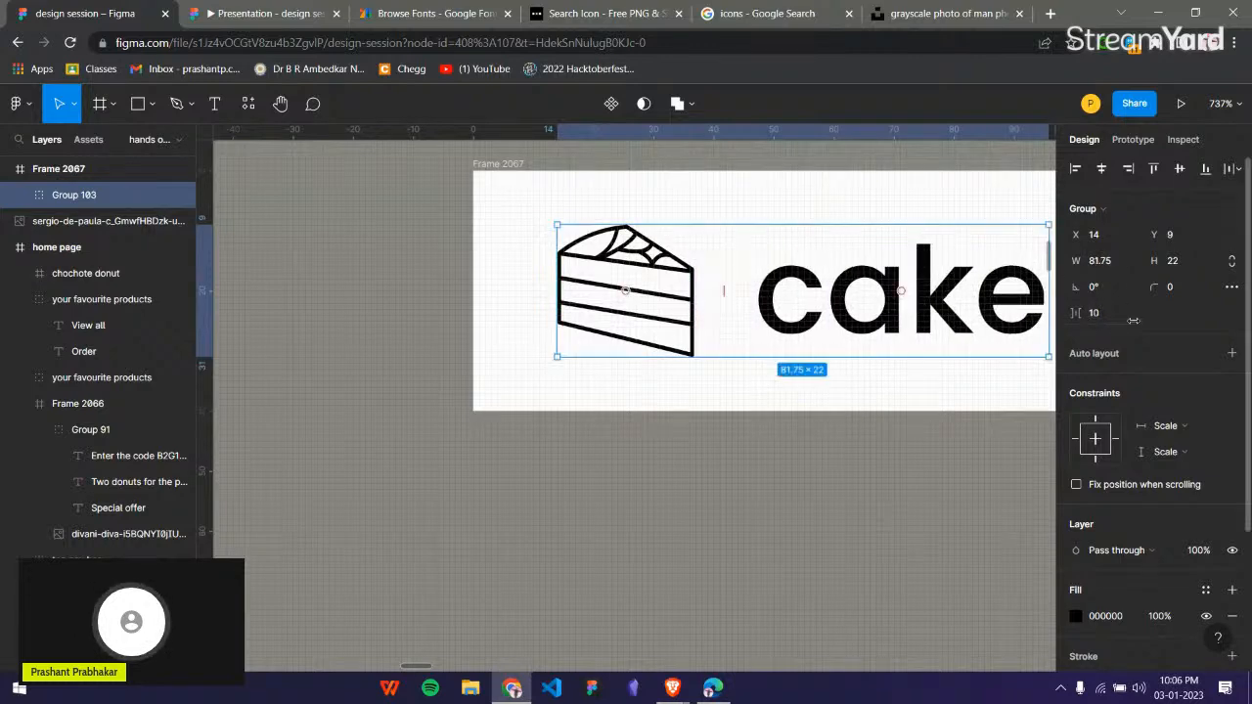
pyautogui.scroll(-4, 806, 486)
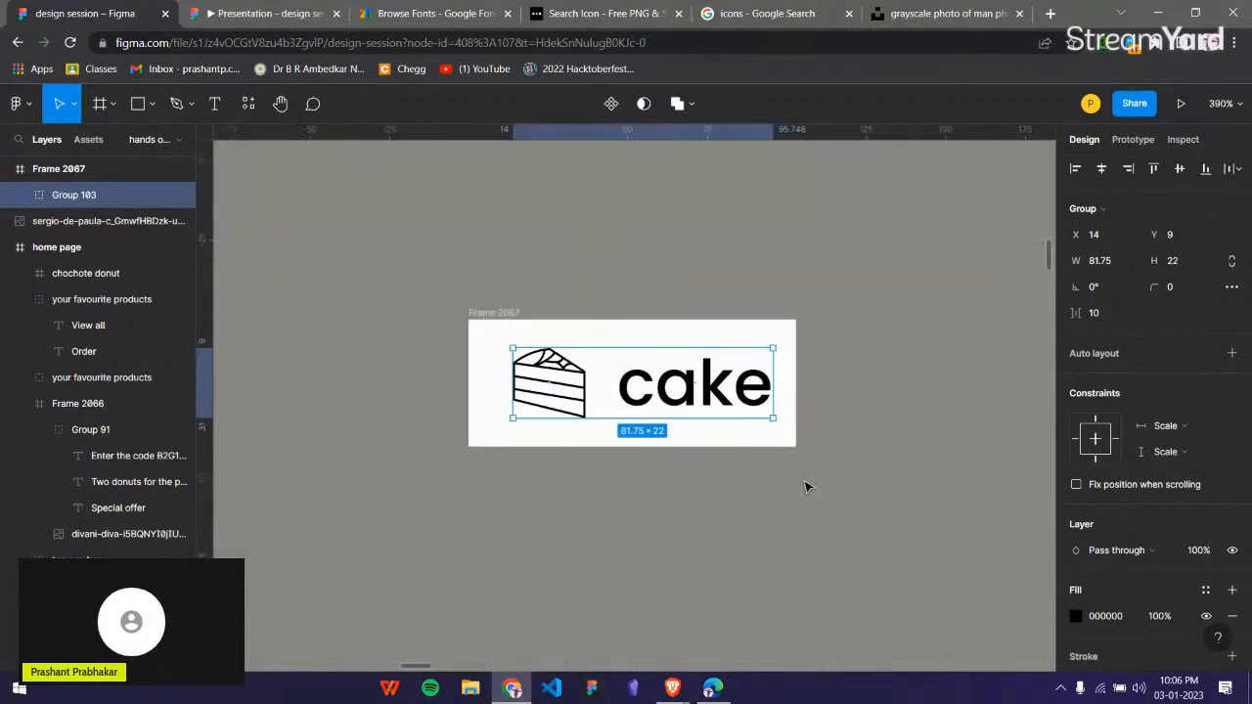
# Centre the cake icon and text group horizontally within its frame.
pyautogui.click(768, 335)
pyautogui.click(769, 344)
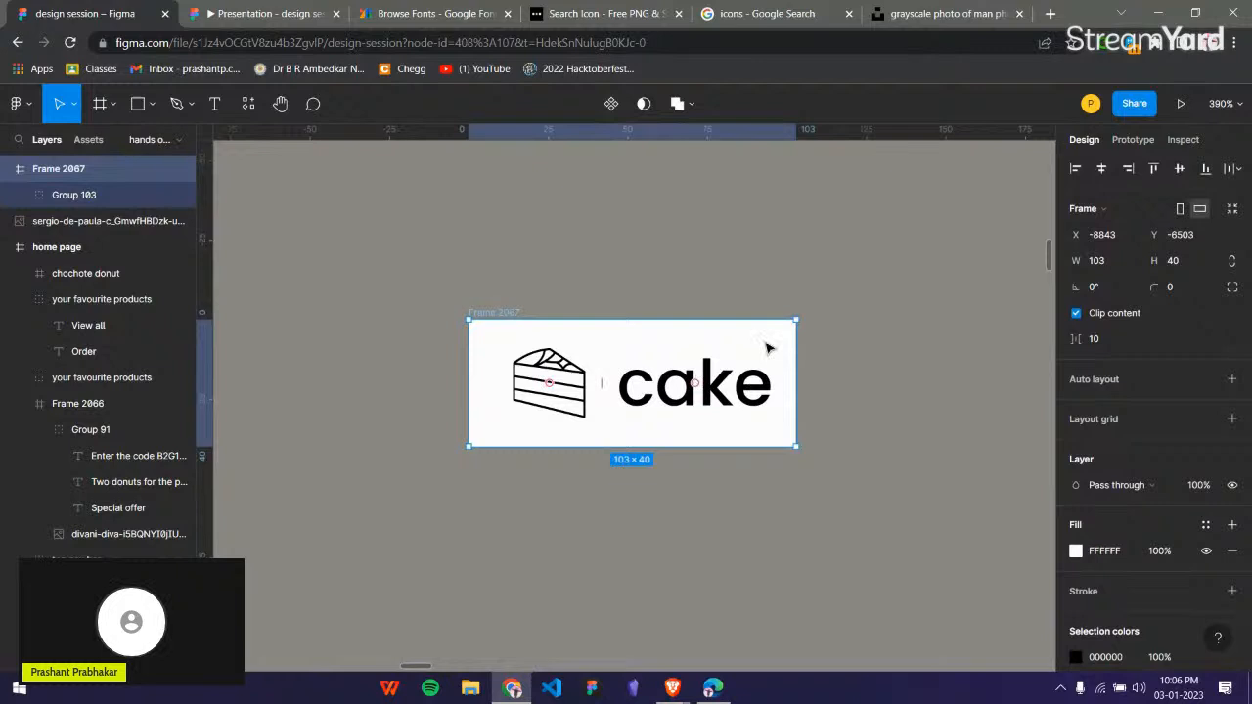
pyautogui.click(732, 403)
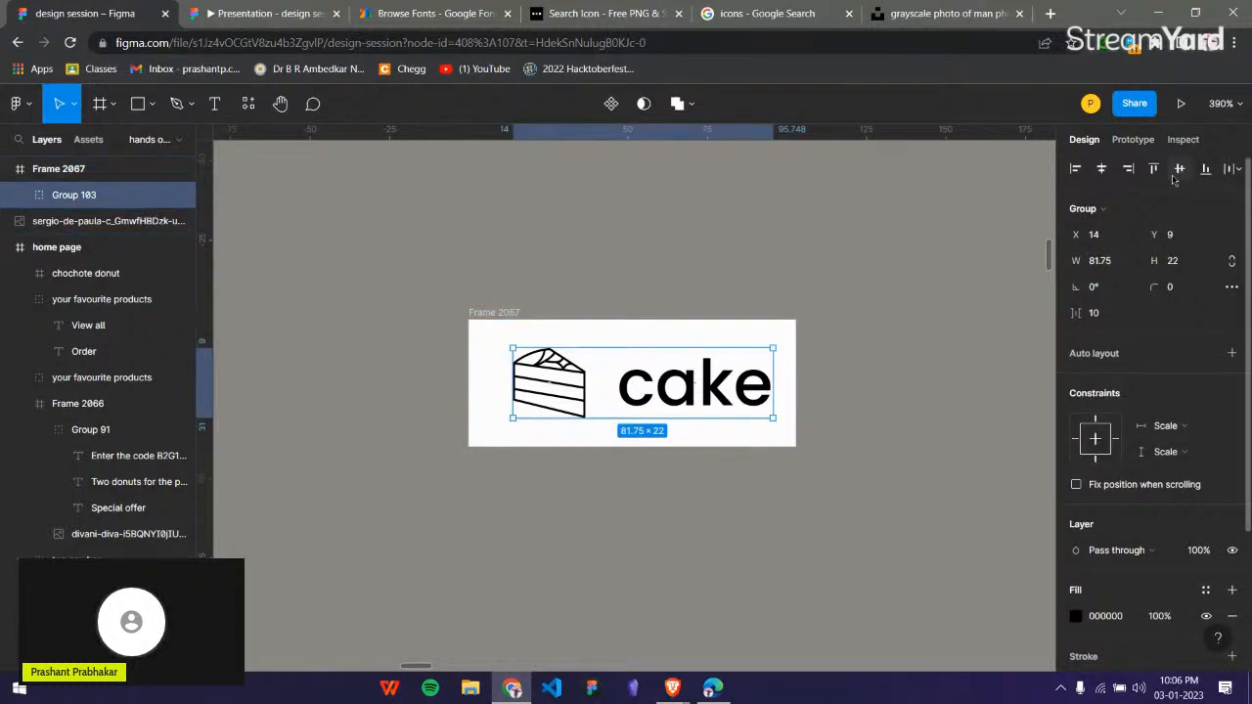
pyautogui.click(908, 453)
# Increase the cake frame's corner radius until its ends are fully rounded into a pill shape.
pyautogui.click(495, 314)
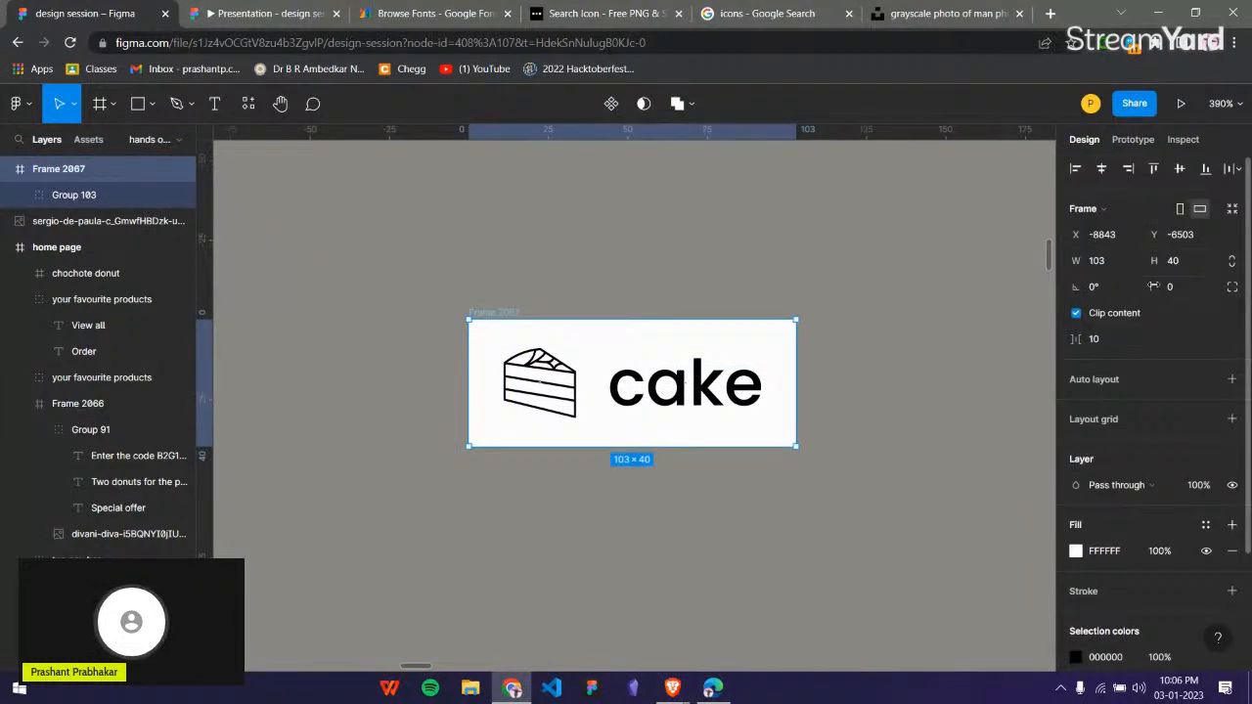
pyautogui.moveTo(1154, 286); pyautogui.dragTo(1190, 286)
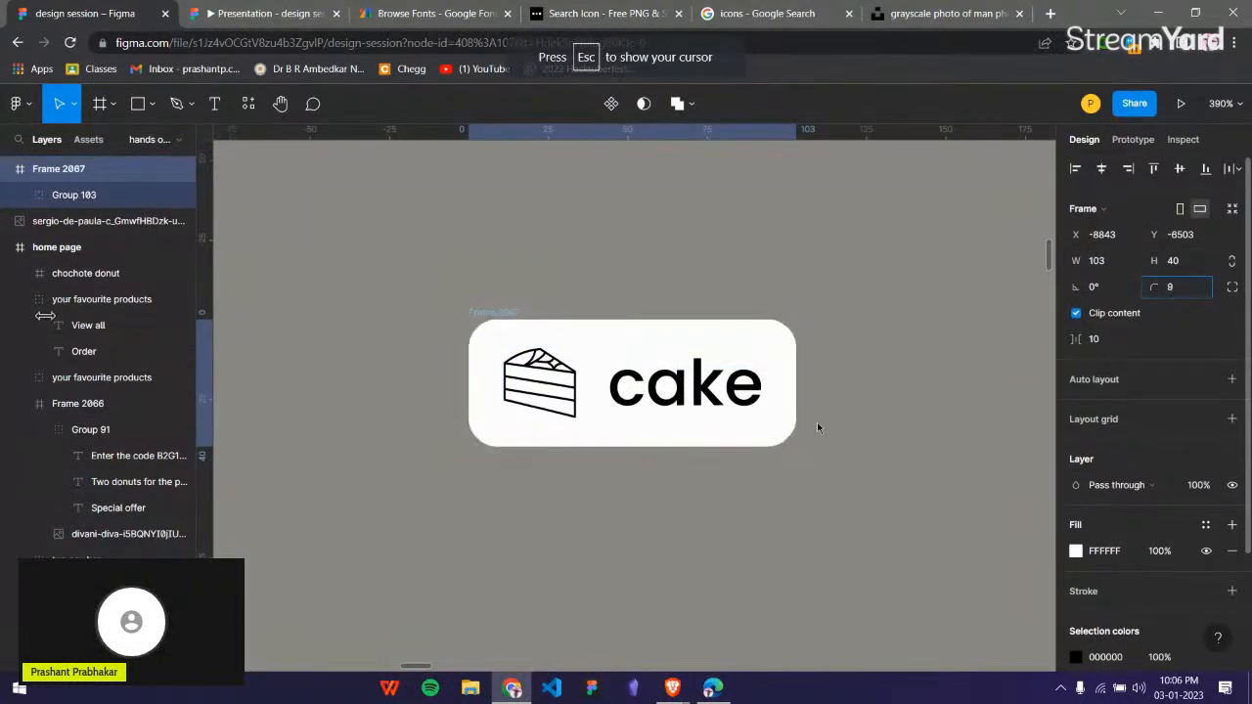
pyautogui.moveTo(816, 427); pyautogui.dragTo(988, 459)
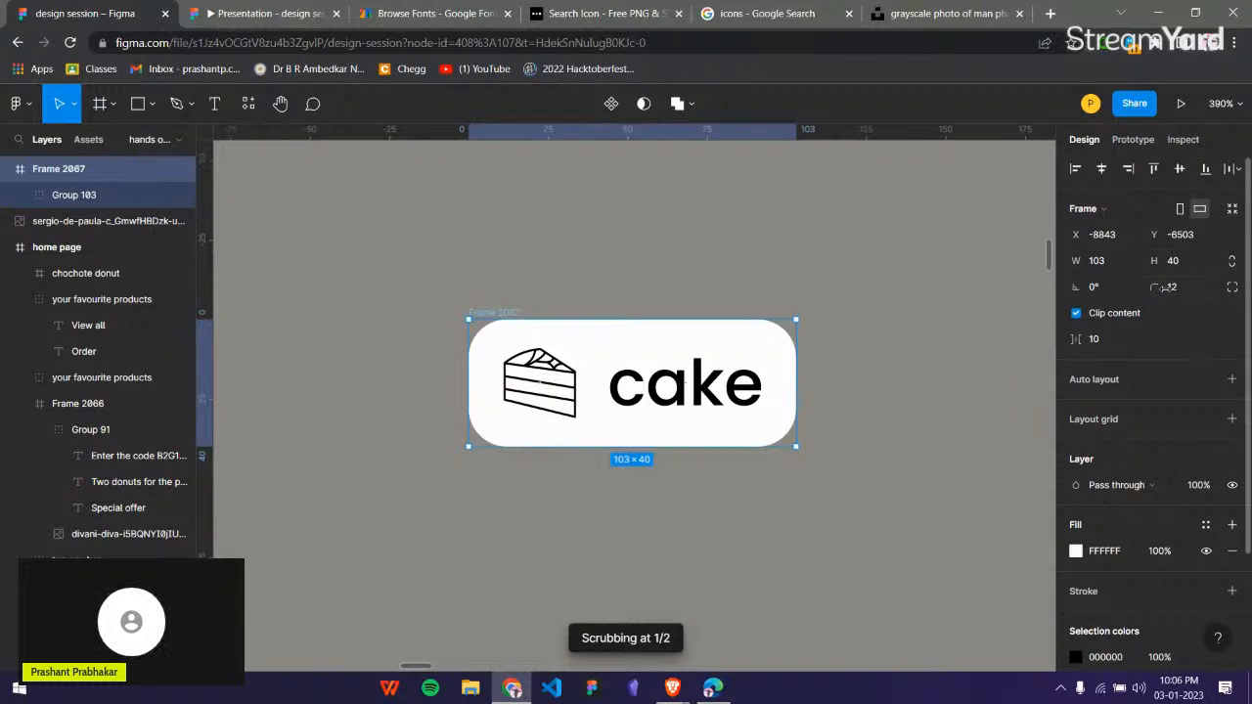
pyautogui.moveTo(1158, 293); pyautogui.dragTo(20, 292)
pyautogui.click(900, 313)
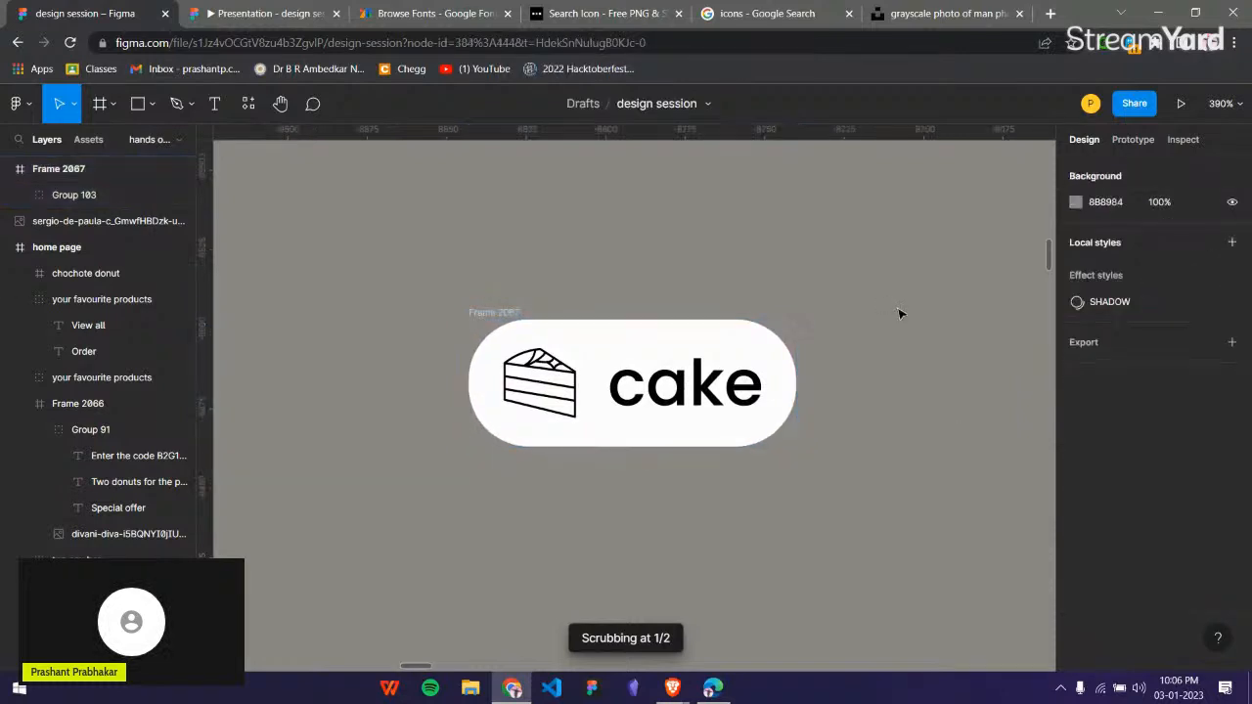
# Fill the cake pill with the cream colour FFF9E9 sampled from the Cakes category in the reference phone design.
pyautogui.scroll(-3, 900, 313)
pyautogui.scroll(4, 900, 313)
pyautogui.scroll(-2, 900, 313)
pyautogui.hscroll(2, 908, 433)
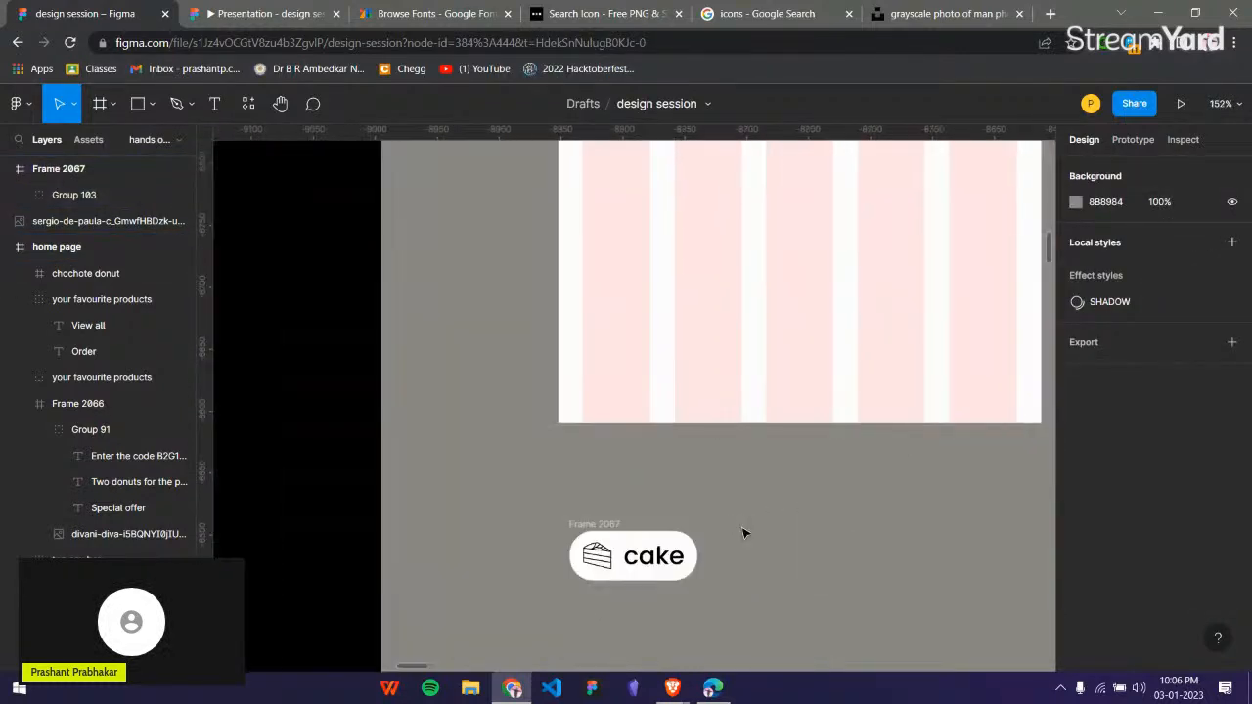
pyautogui.click(607, 538)
pyautogui.scroll(-5, 607, 538)
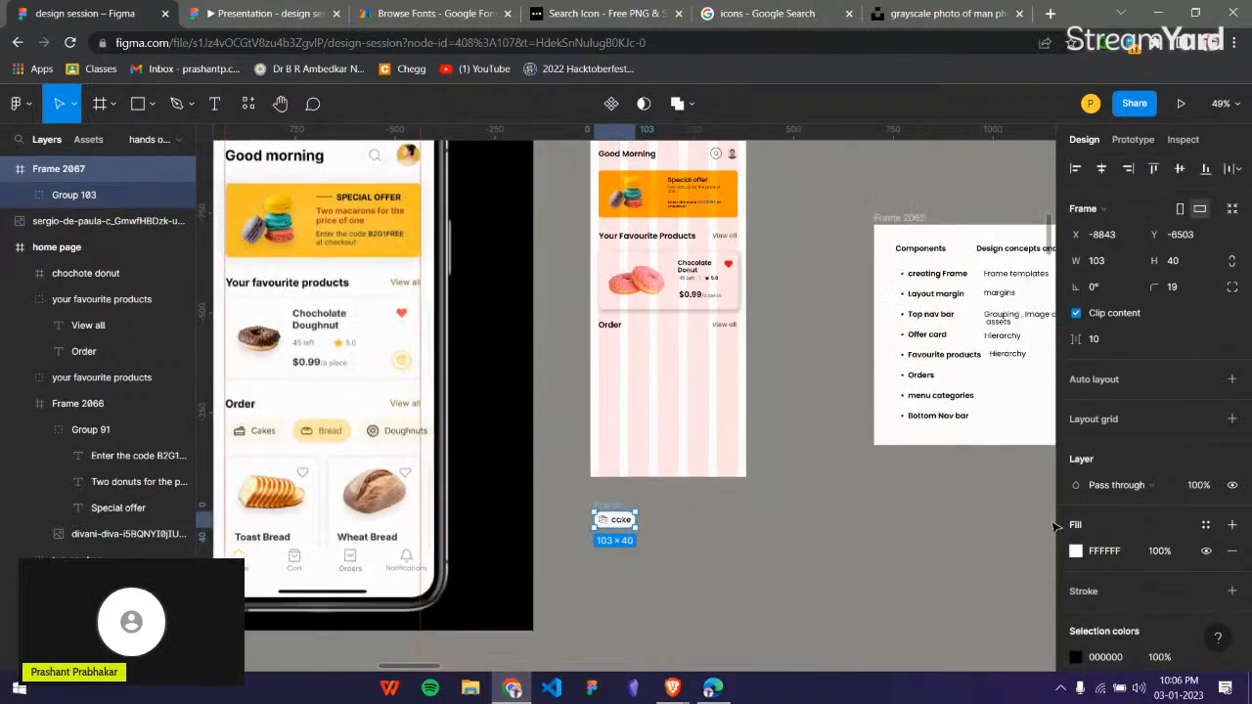
pyautogui.click(1076, 551)
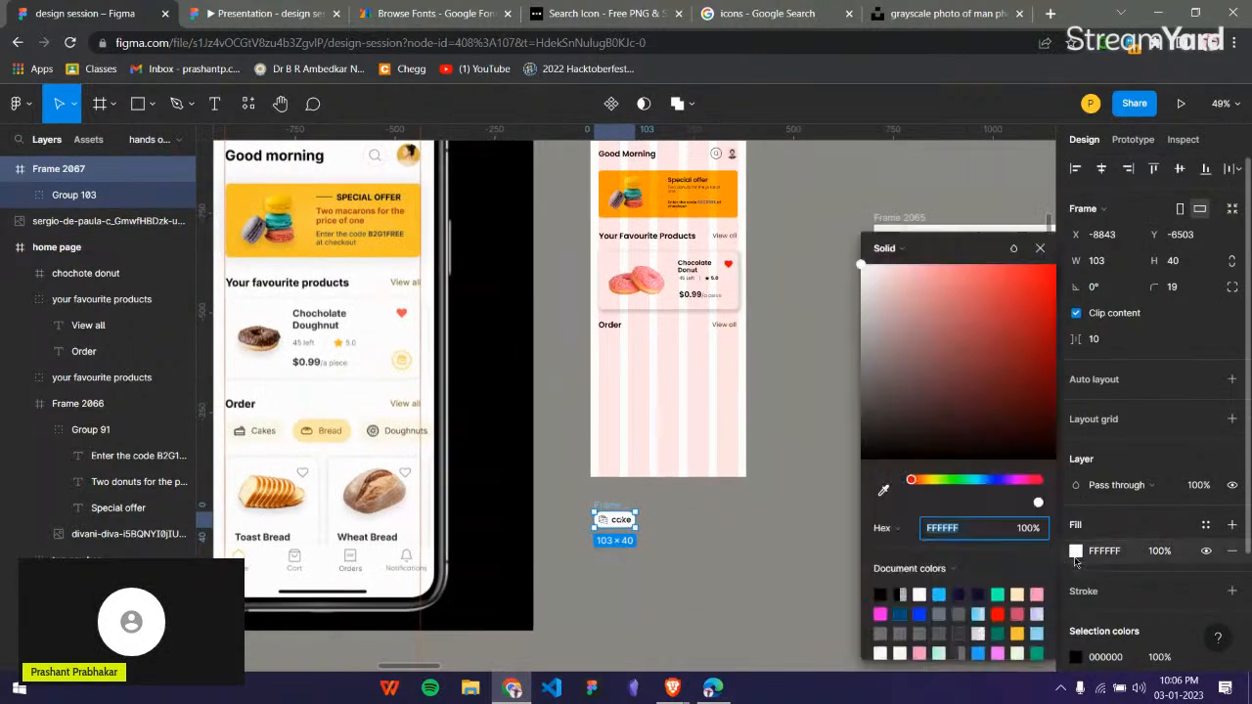
pyautogui.click(883, 493)
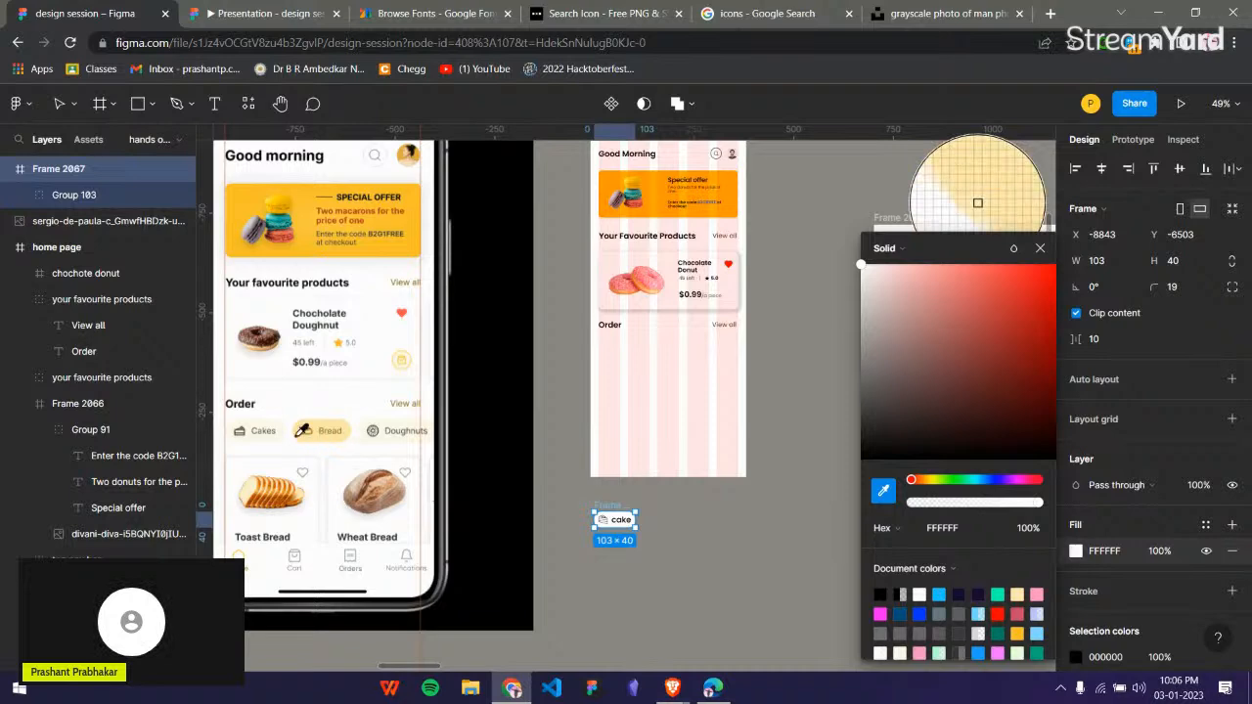
pyautogui.click(282, 432)
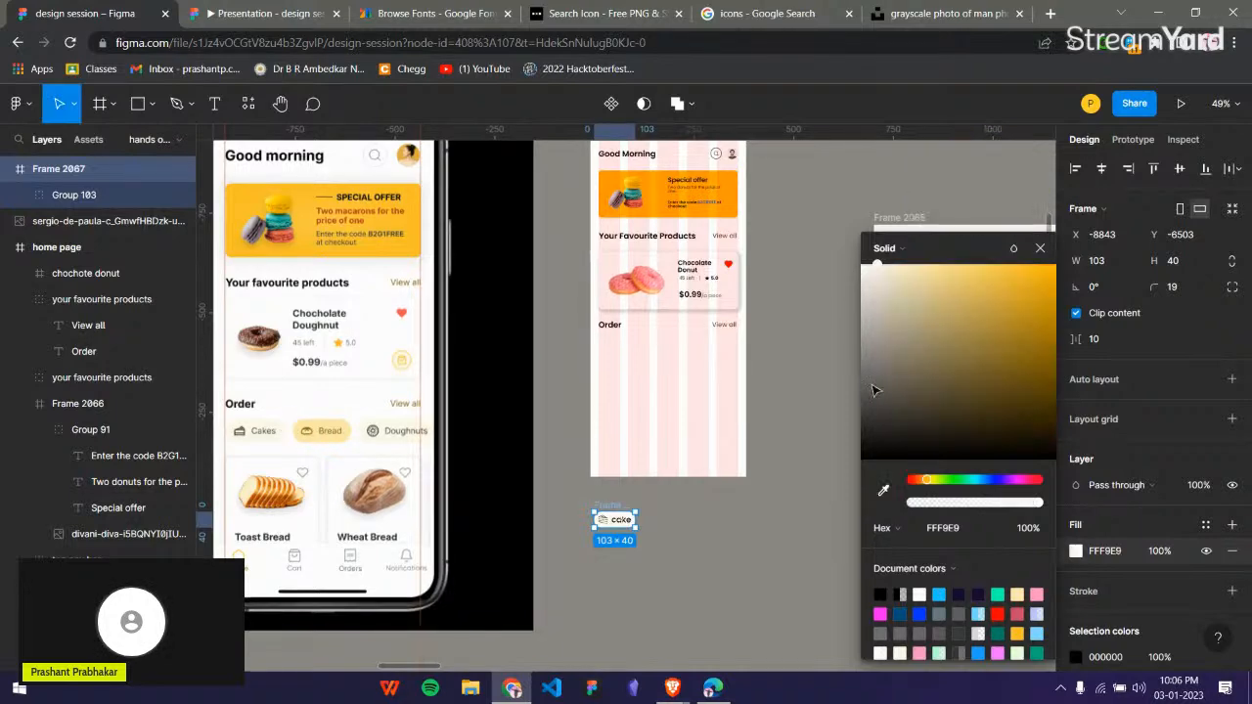
pyautogui.click(1040, 249)
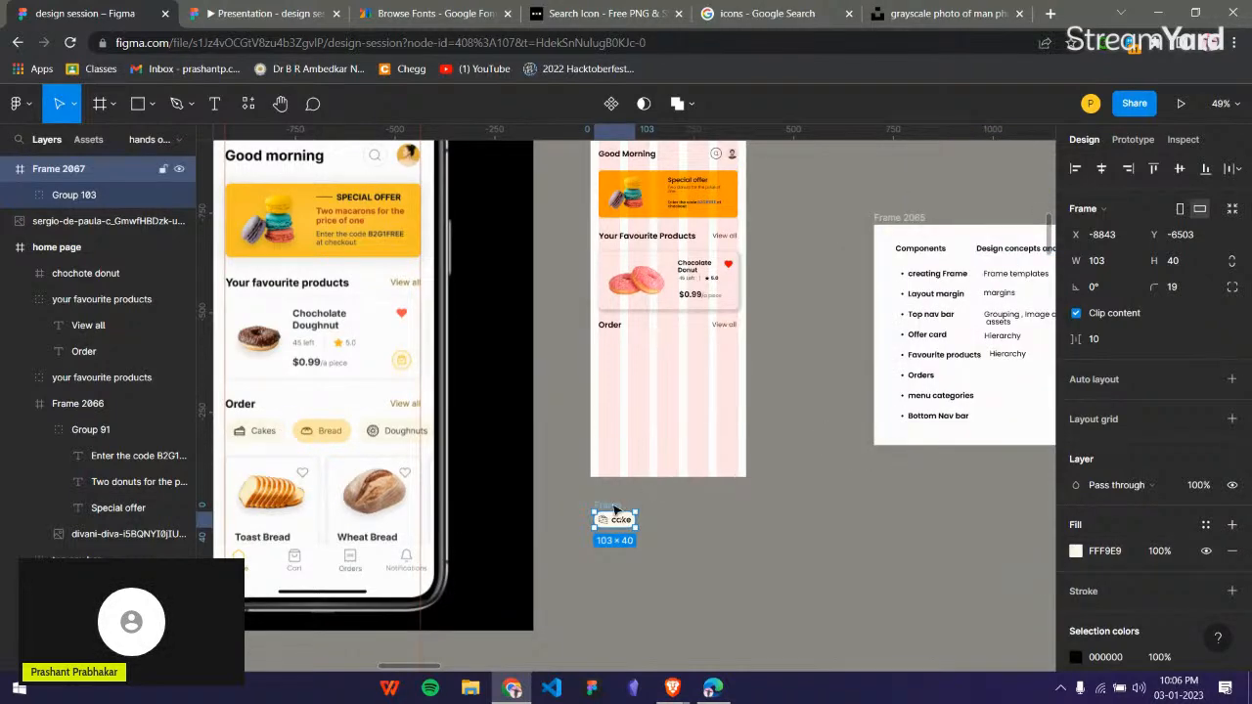
# Move the cake pill further below the home page frame and line up the ready-made Bread and Donuts pills beside it.
pyautogui.moveTo(614, 508); pyautogui.dragTo(637, 537)
pyautogui.scroll(-3, 527, 533)
pyautogui.hscroll(-3, 523, 507)
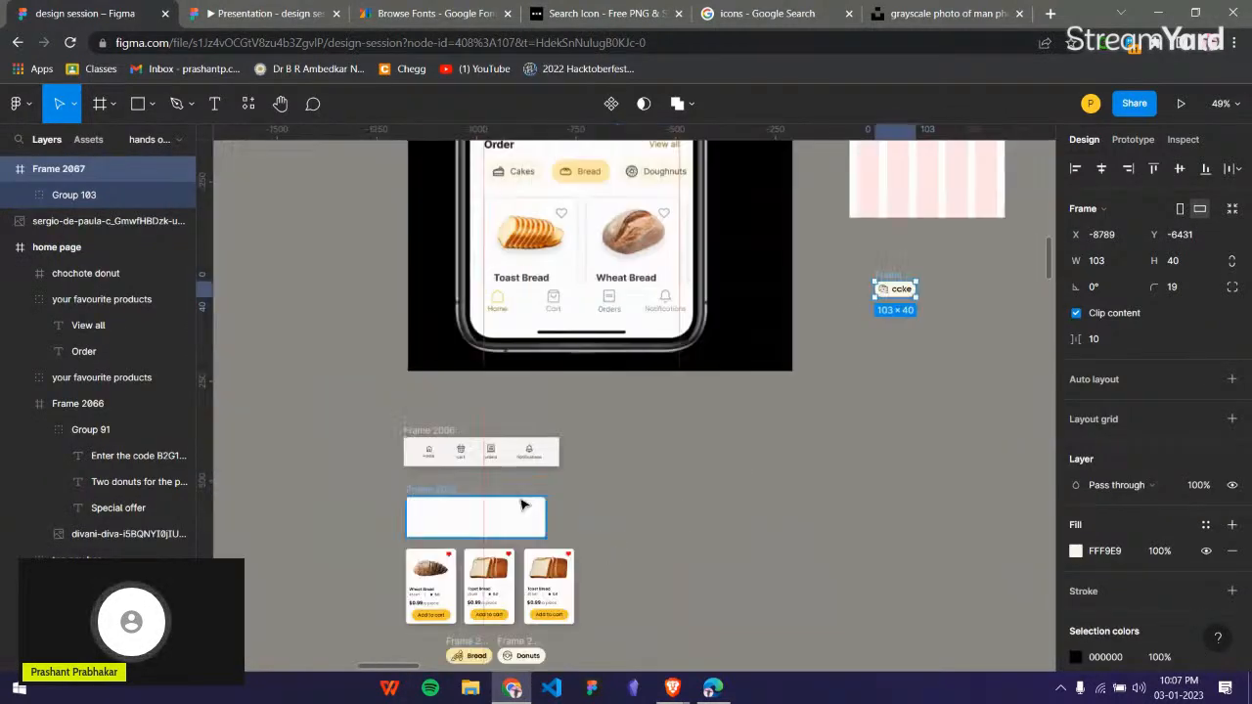
pyautogui.scroll(-2, 528, 499)
pyautogui.moveTo(436, 481); pyautogui.dragTo(910, 220)
pyautogui.scroll(3, 918, 213)
pyautogui.hscroll(1, 928, 507)
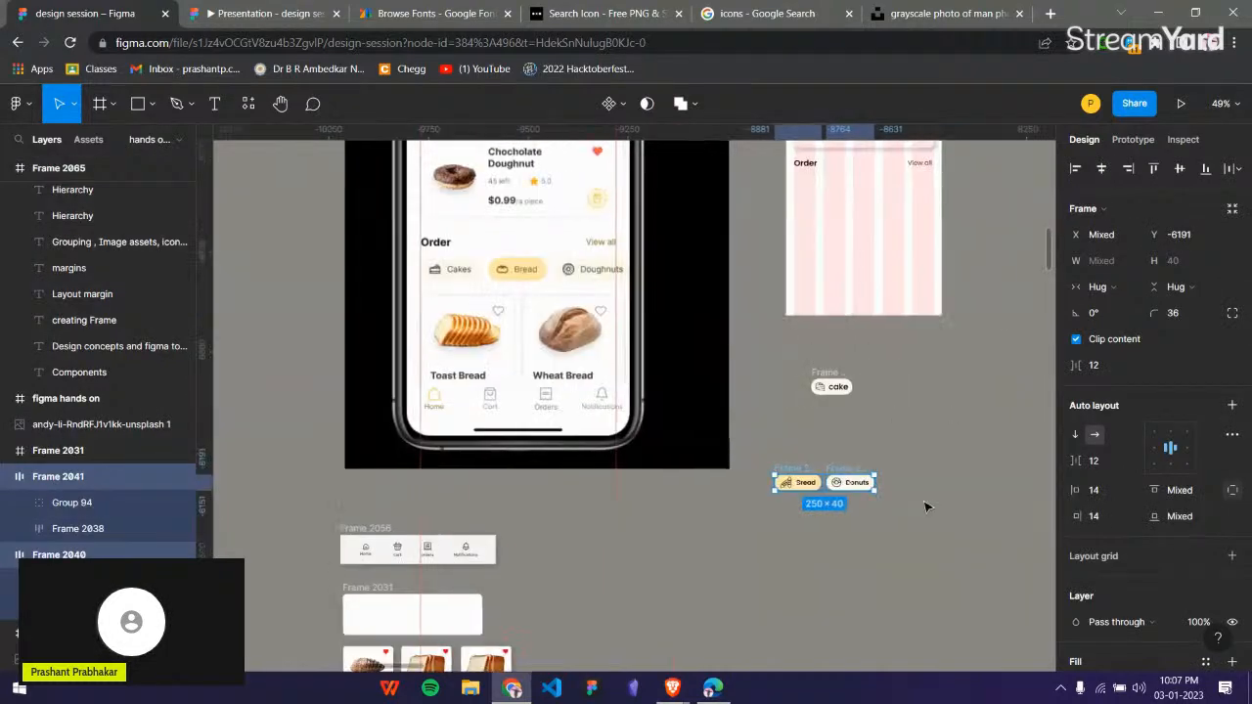
pyautogui.scroll(1, 927, 506)
pyautogui.scroll(5, 744, 607)
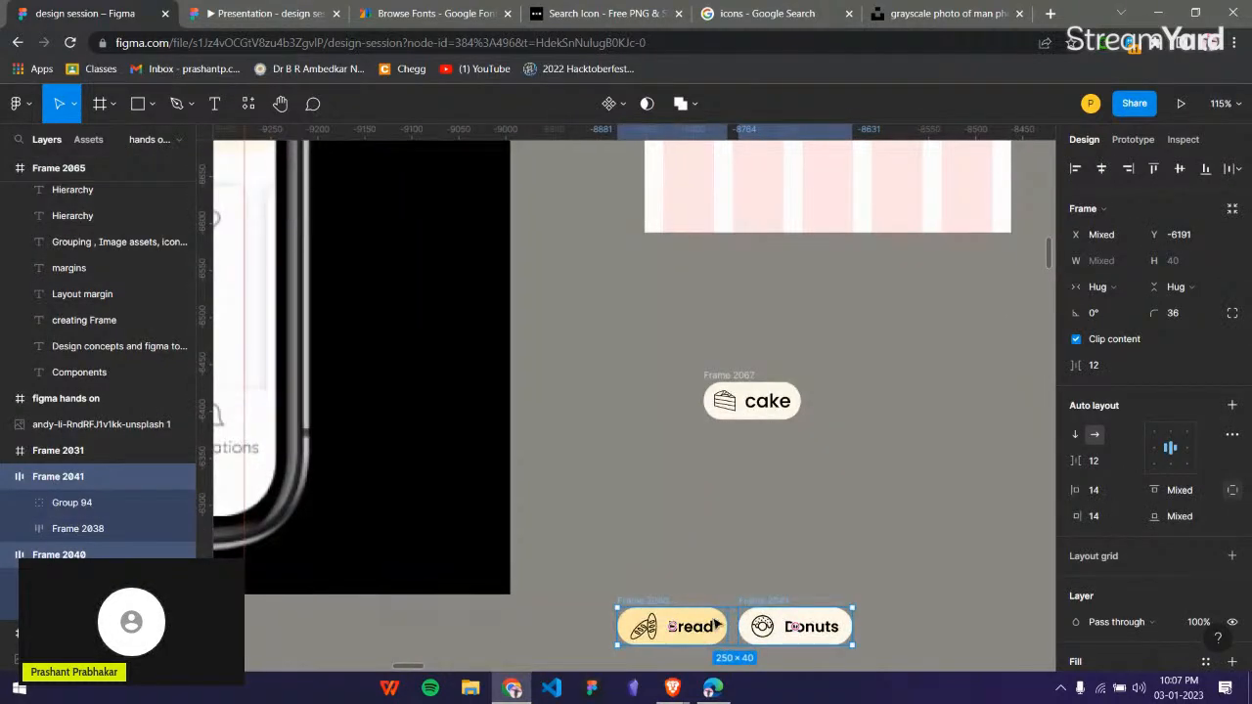
pyautogui.moveTo(717, 624); pyautogui.dragTo(890, 400)
pyautogui.click(660, 457)
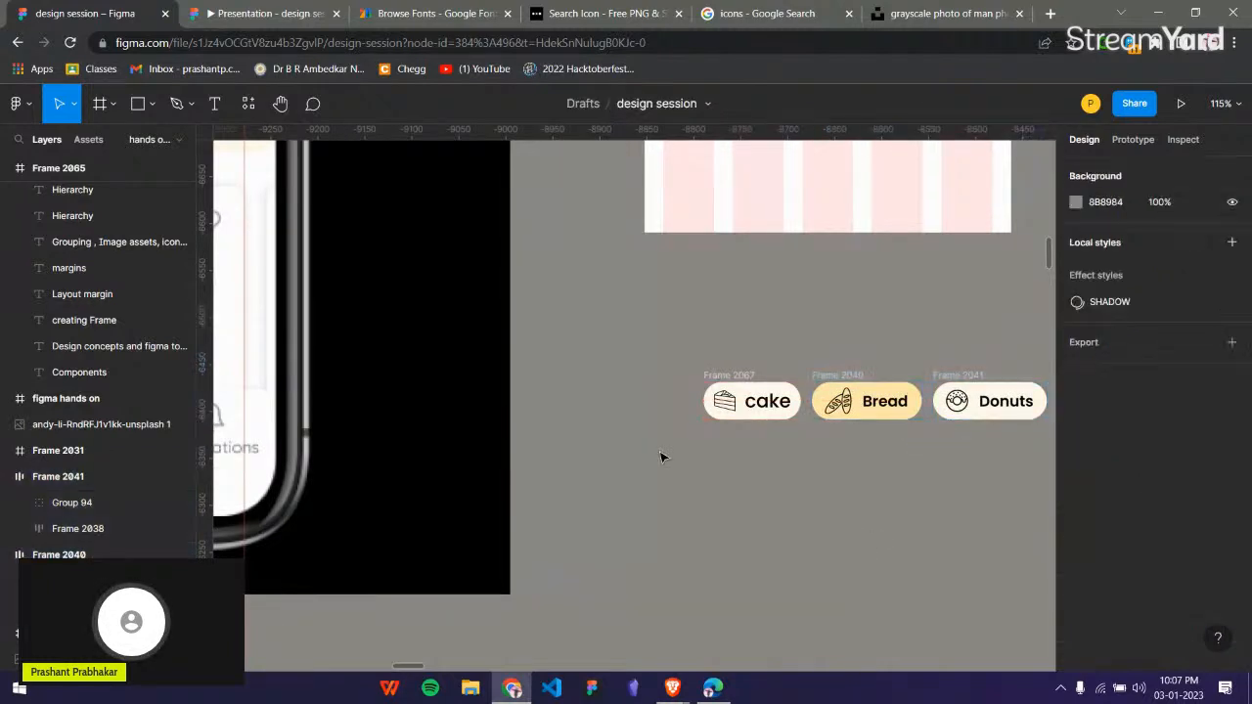
# Group the cake, Bread and Donuts pills and set the spacing between them to 20.
pyautogui.hscroll(3, 660, 457)
pyautogui.moveTo(431, 344); pyautogui.dragTo(823, 467)
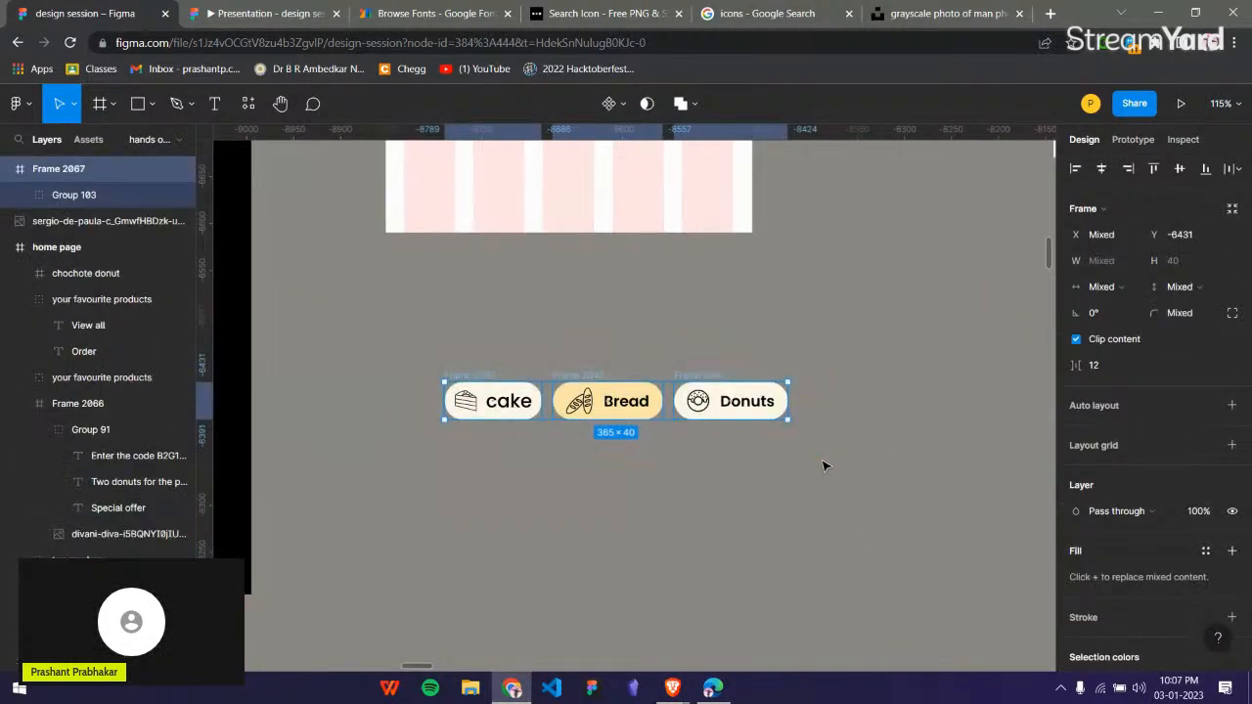
pyautogui.hotkey('ctrl', 'g')
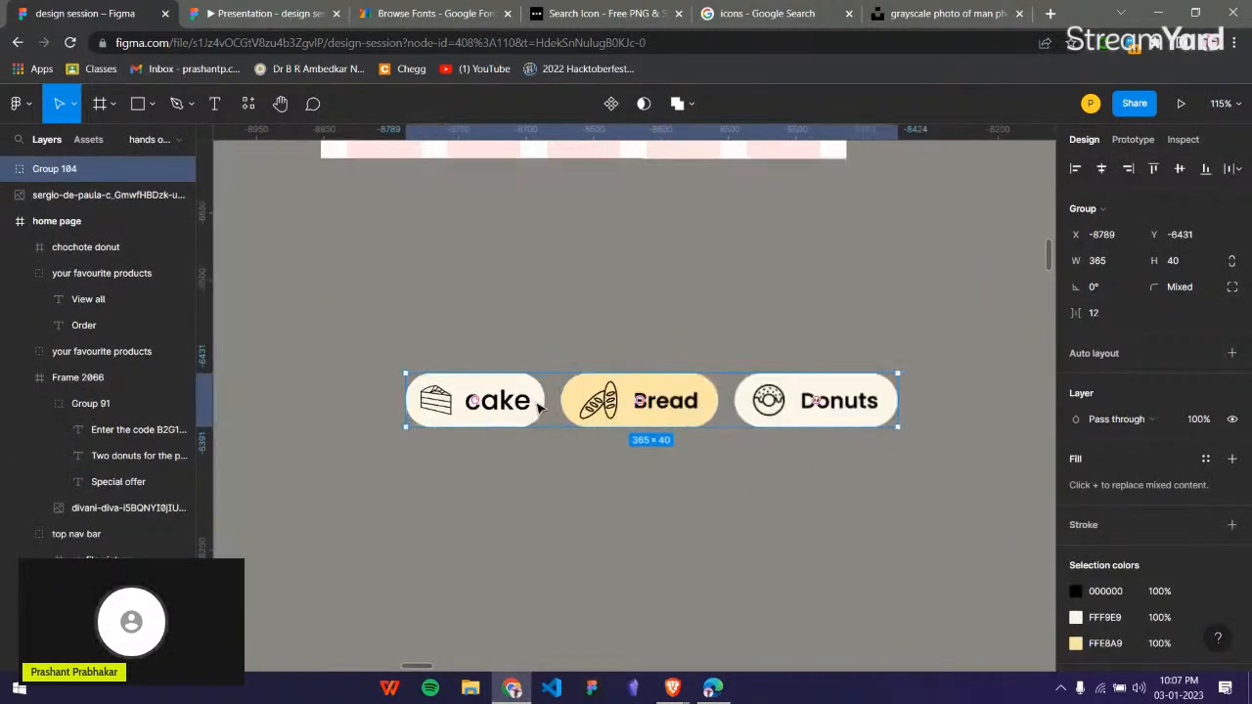
pyautogui.scroll(5, 544, 403)
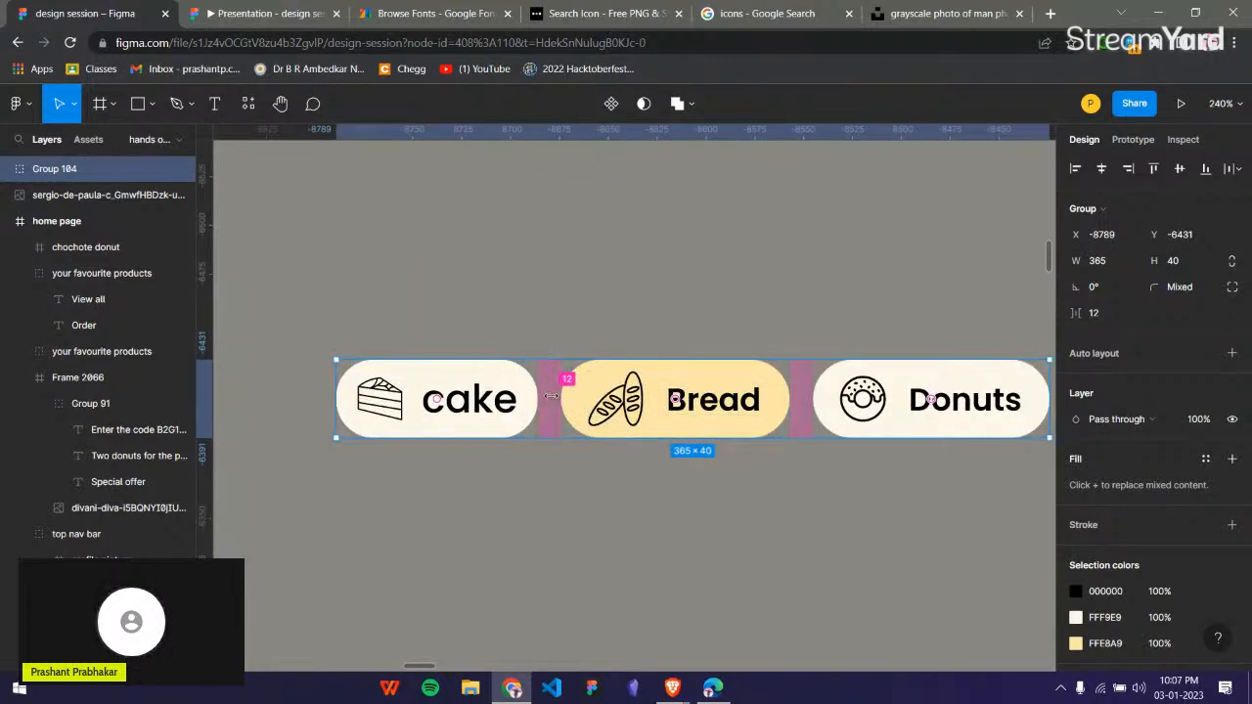
pyautogui.moveTo(551, 395)
pyautogui.mouseDown()
pyautogui.moveTo(573, 398)
pyautogui.moveTo(557, 399)
pyautogui.mouseUp()
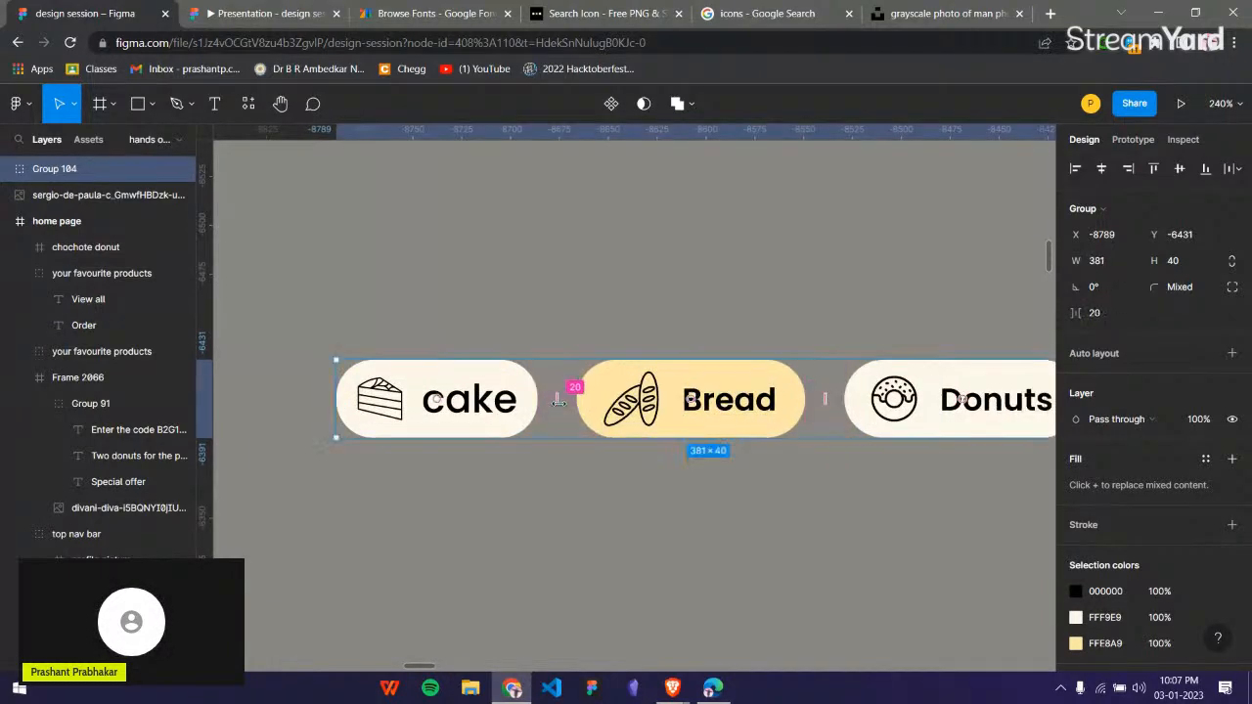
pyautogui.click(629, 489)
# Place the category pills group under the Order heading in the home page frame at X 20, Y 492.
pyautogui.scroll(-5, 632, 490)
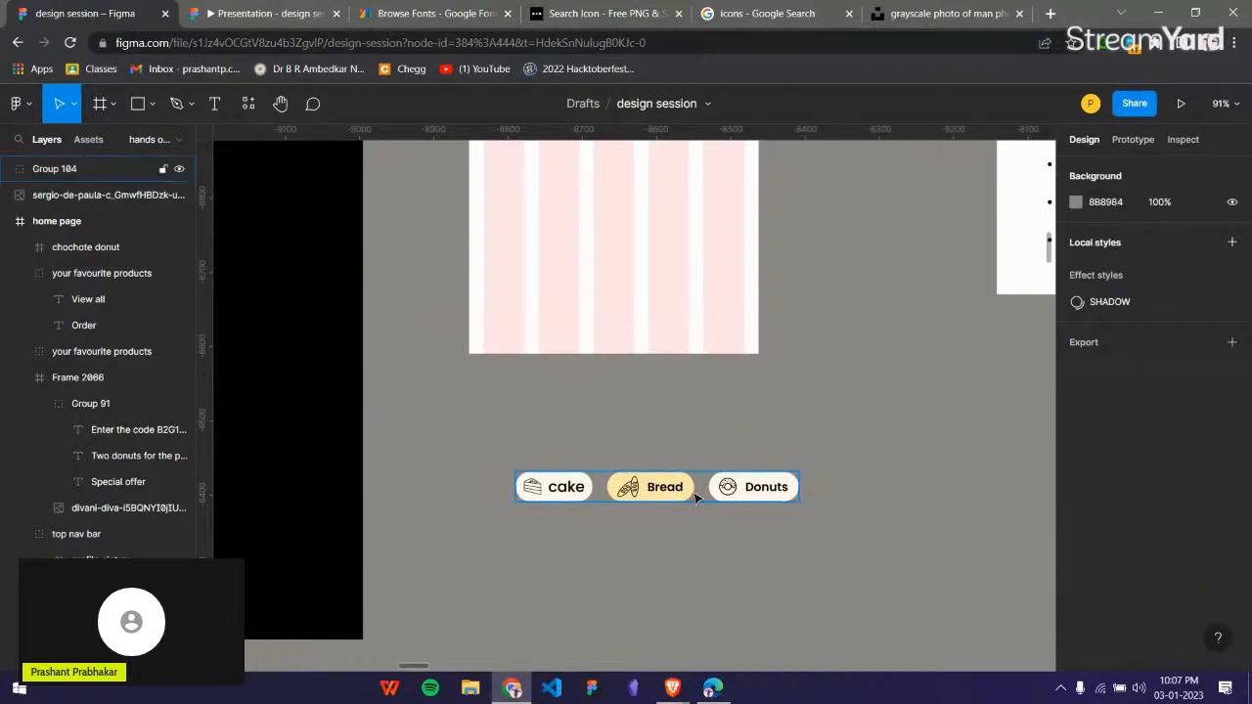
pyautogui.click(695, 498)
pyautogui.moveTo(688, 495); pyautogui.dragTo(657, 313)
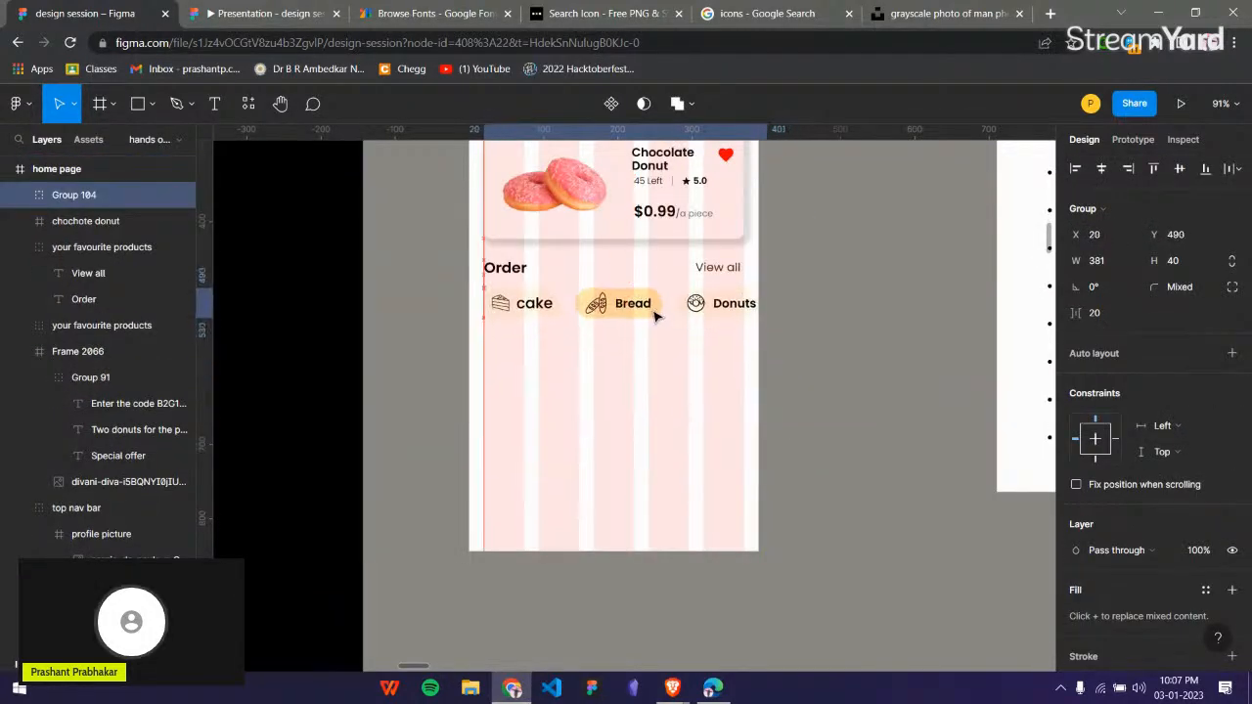
pyautogui.click(917, 430)
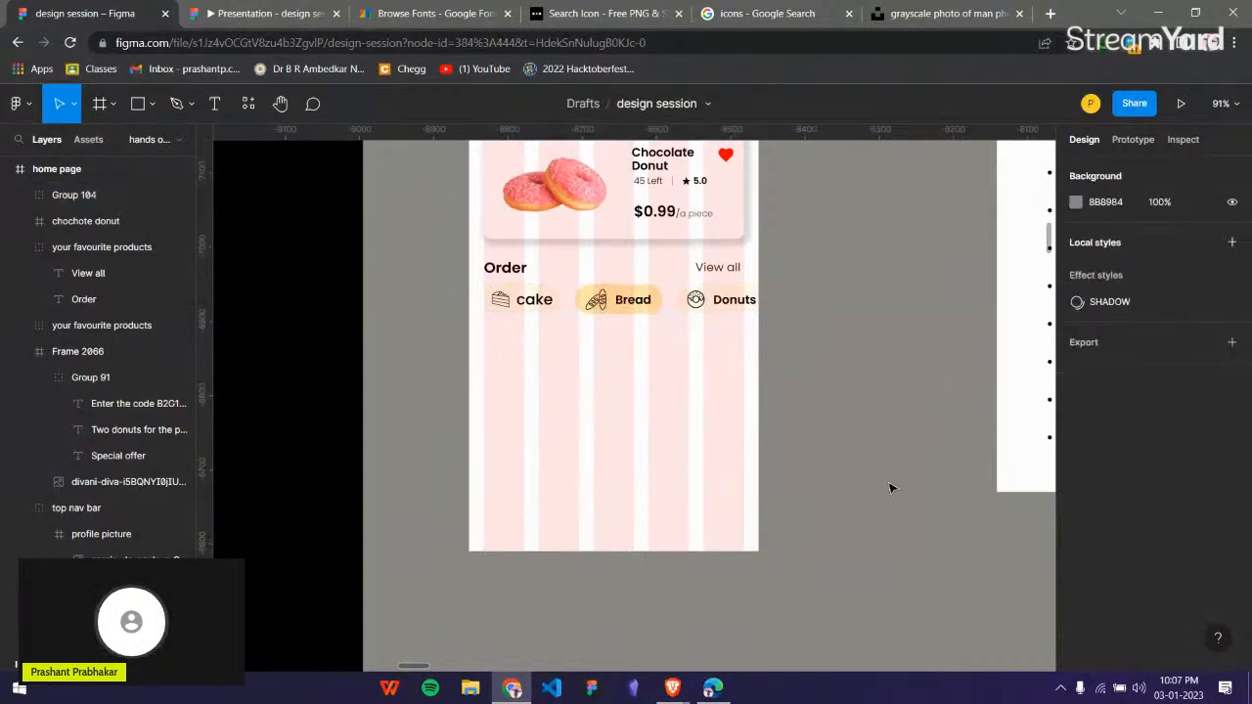
pyautogui.moveTo(660, 302); pyautogui.dragTo(660, 309)
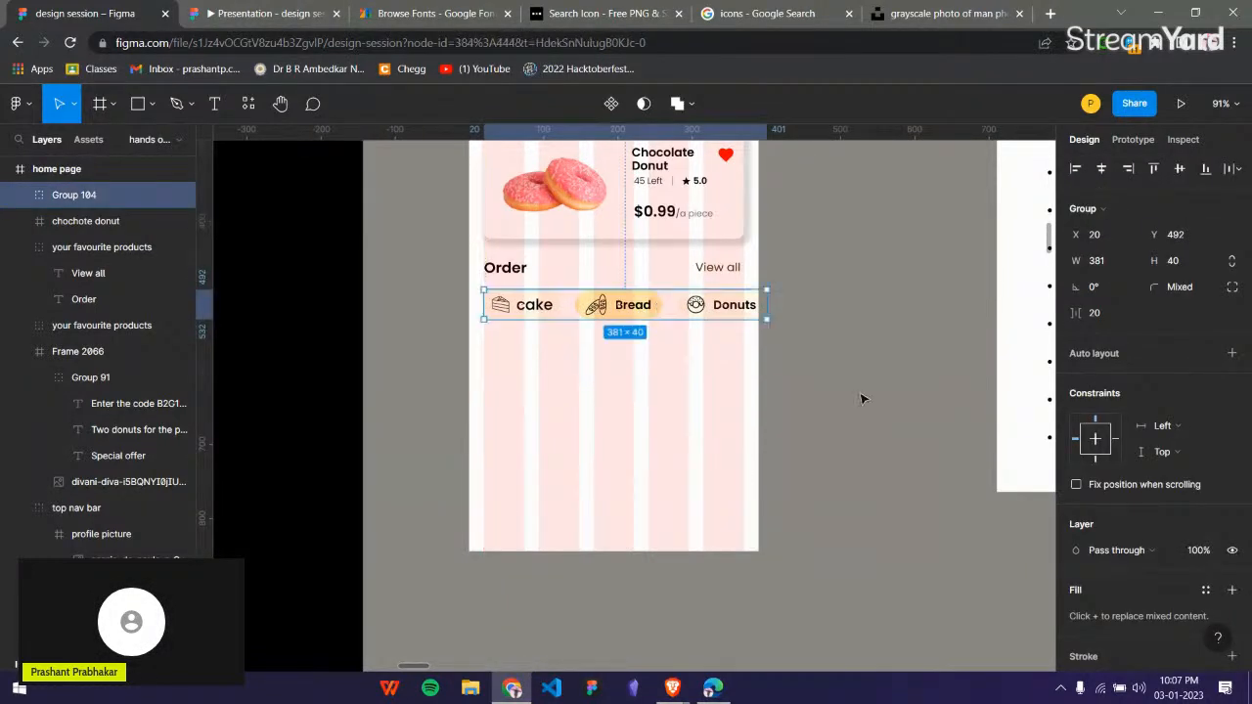
pyautogui.click(864, 399)
# Move the group of three bread product cards from below the reference phone to the empty canvas below the home page frame.
pyautogui.scroll(-3, 867, 401)
pyautogui.hscroll(-3, 867, 402)
pyautogui.scroll(-3, 868, 402)
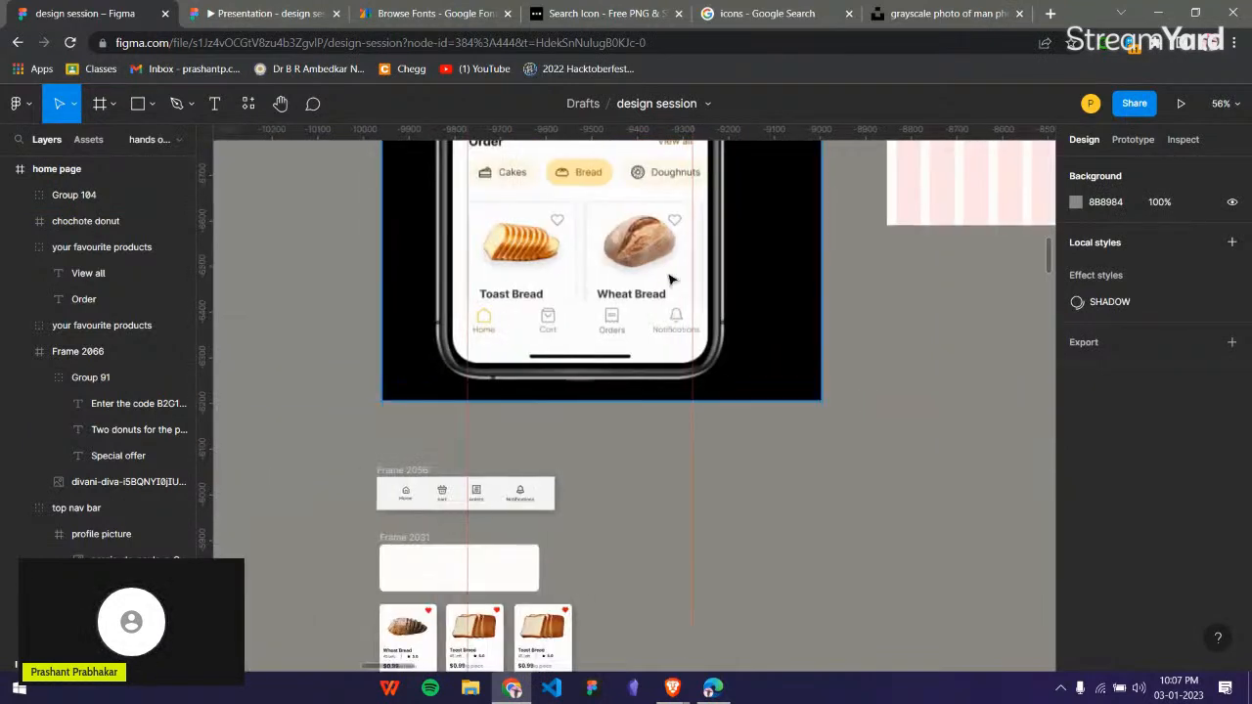
pyautogui.scroll(-5, 684, 391)
pyautogui.click(551, 365)
pyautogui.scroll(3, 604, 439)
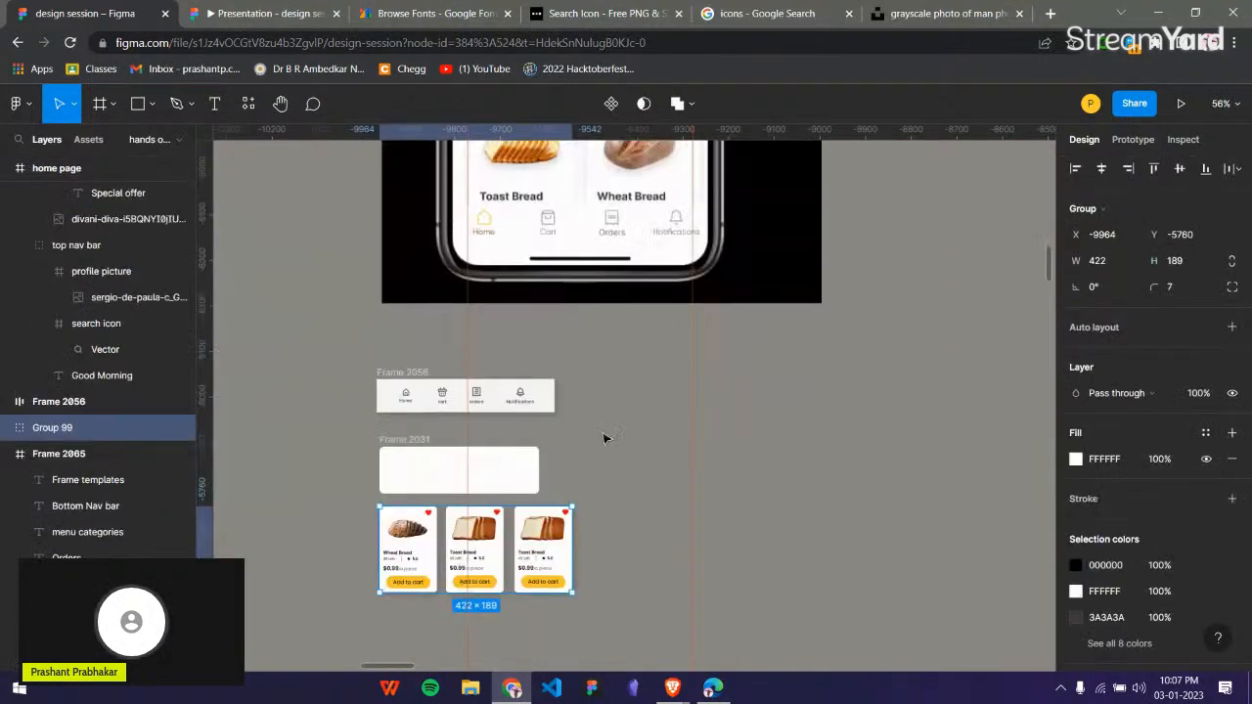
pyautogui.hscroll(3, 954, 313)
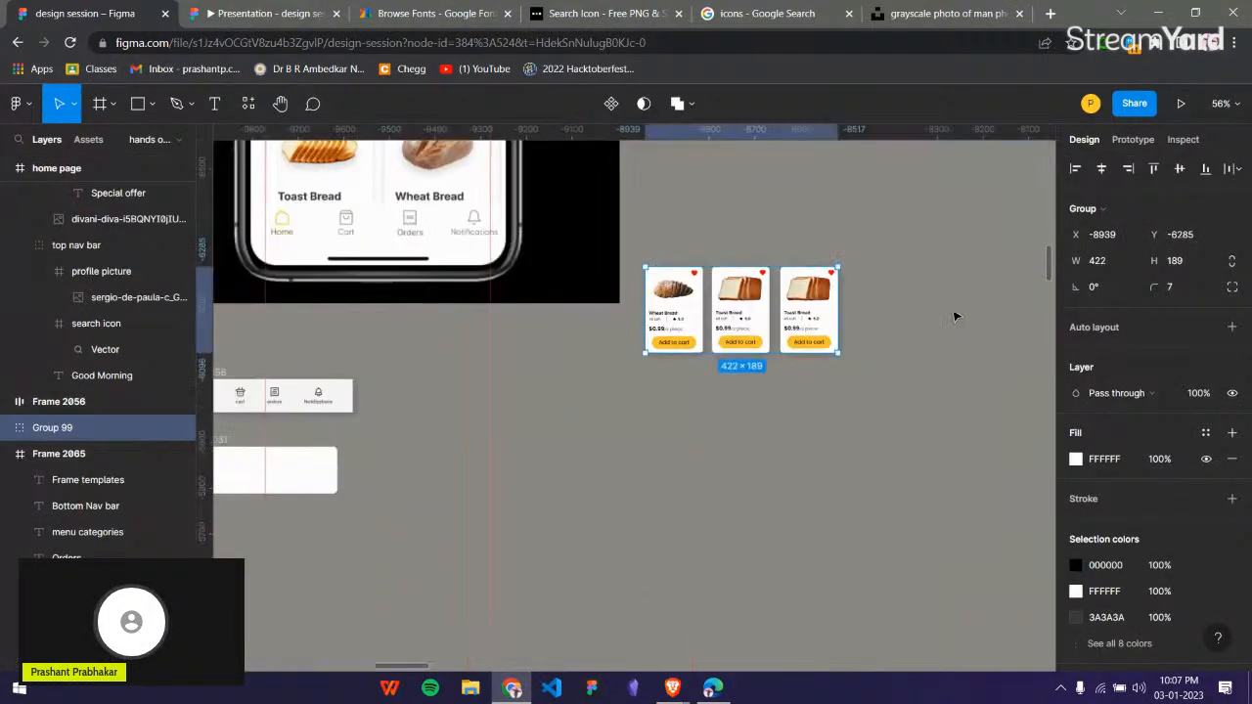
pyautogui.scroll(4, 950, 323)
# Place the bread product cards group beneath the category pills in the home page frame at X 20, Y 558.
pyautogui.moveTo(763, 572); pyautogui.dragTo(812, 303)
pyautogui.scroll(5, 812, 302)
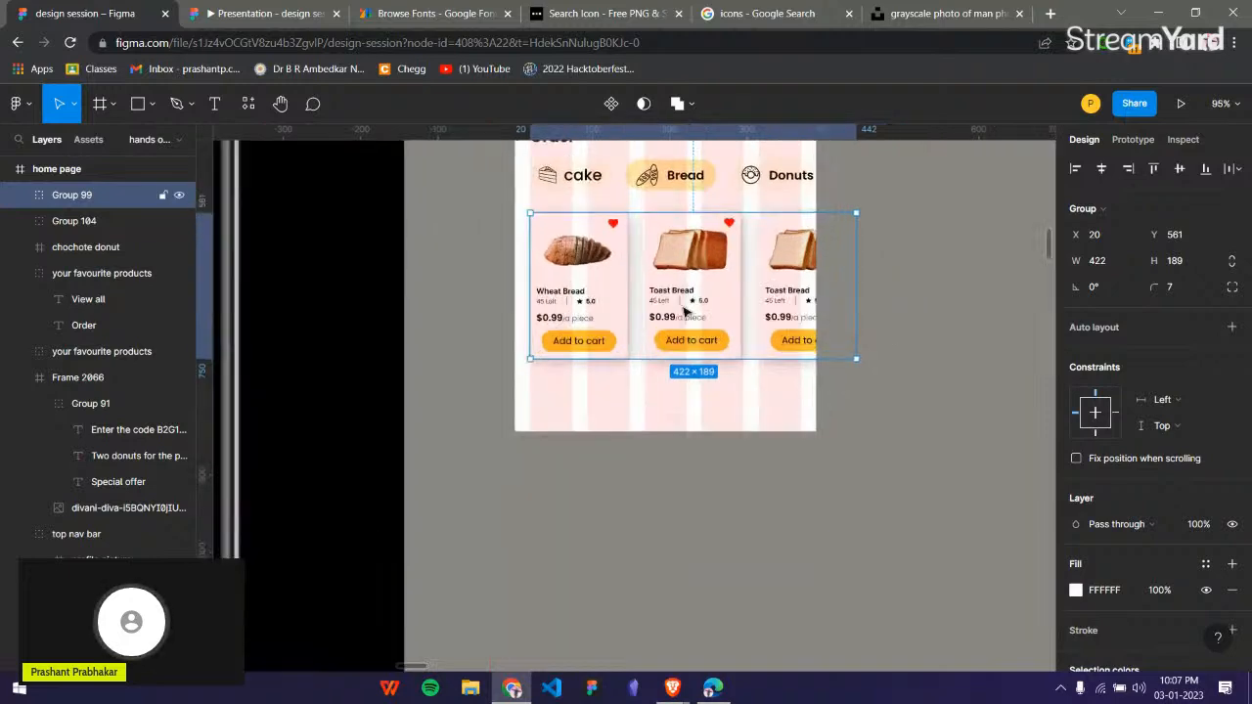
pyautogui.press('Up')
pyautogui.press('Up')
pyautogui.press('Up')
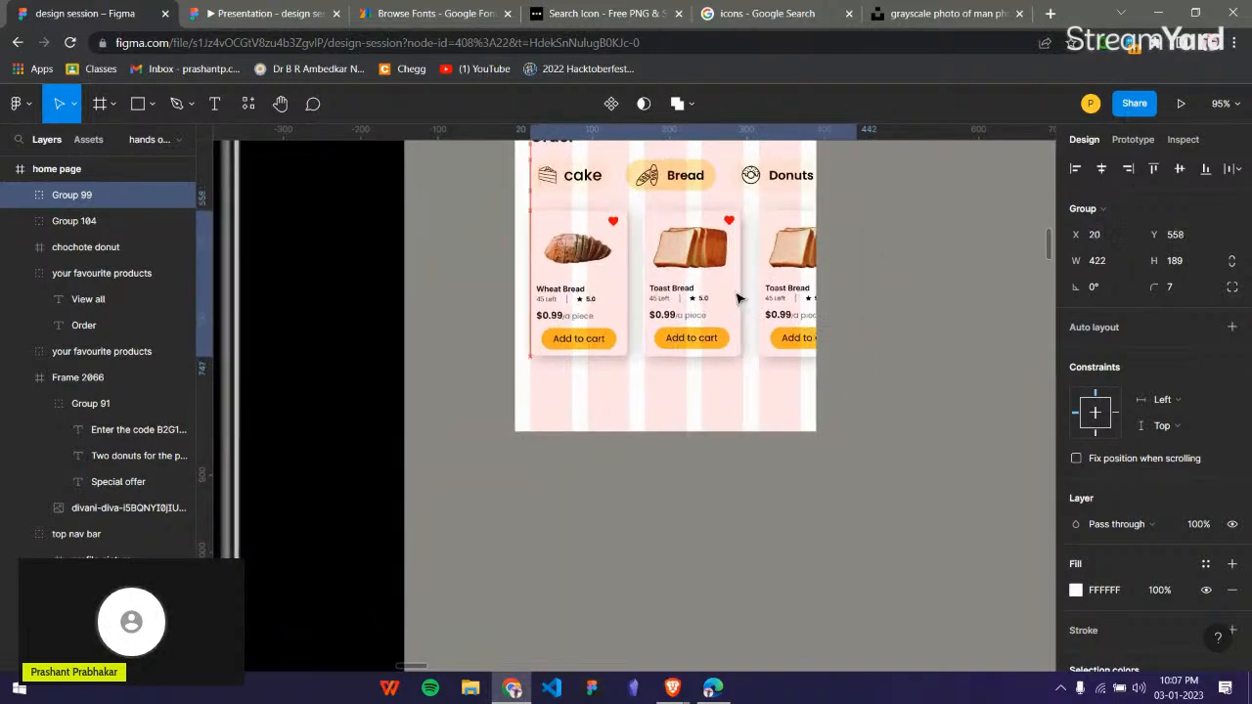
pyautogui.click(793, 471)
# Move the ready-made navigation bar with Home, cart, orders and Notifications to just below the home page frame.
pyautogui.scroll(-5, 793, 471)
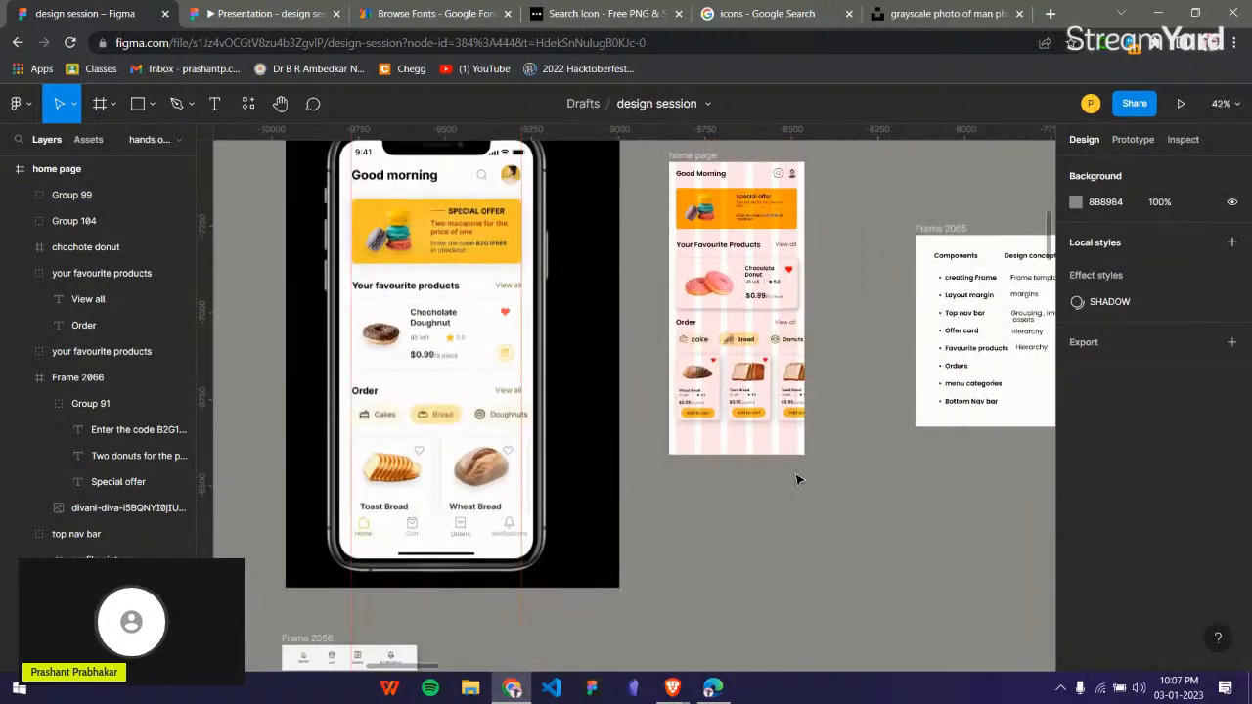
pyautogui.scroll(-3, 564, 527)
pyautogui.click(302, 438)
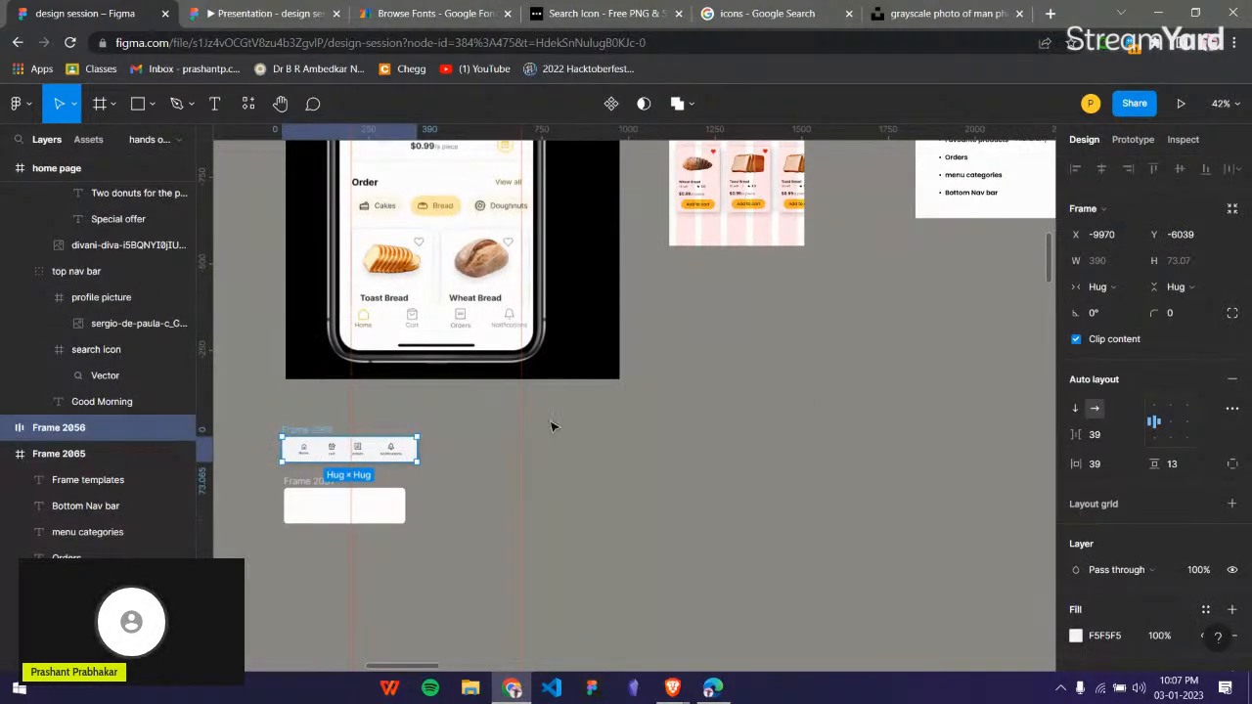
pyautogui.moveTo(351, 450); pyautogui.dragTo(753, 303)
pyautogui.click(785, 420)
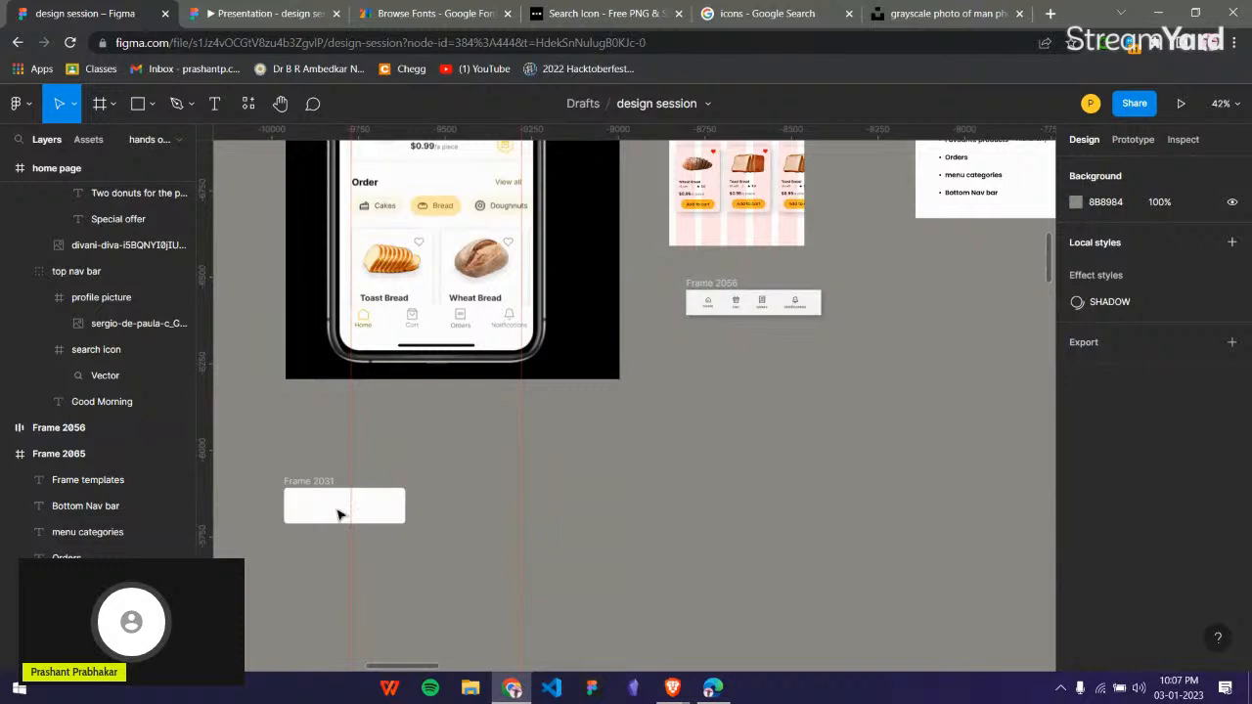
pyautogui.click(287, 509)
pyautogui.click(773, 431)
# Place the navigation bar along the bottom edge of the home page frame at X 0, Y 771.
pyautogui.scroll(5, 757, 288)
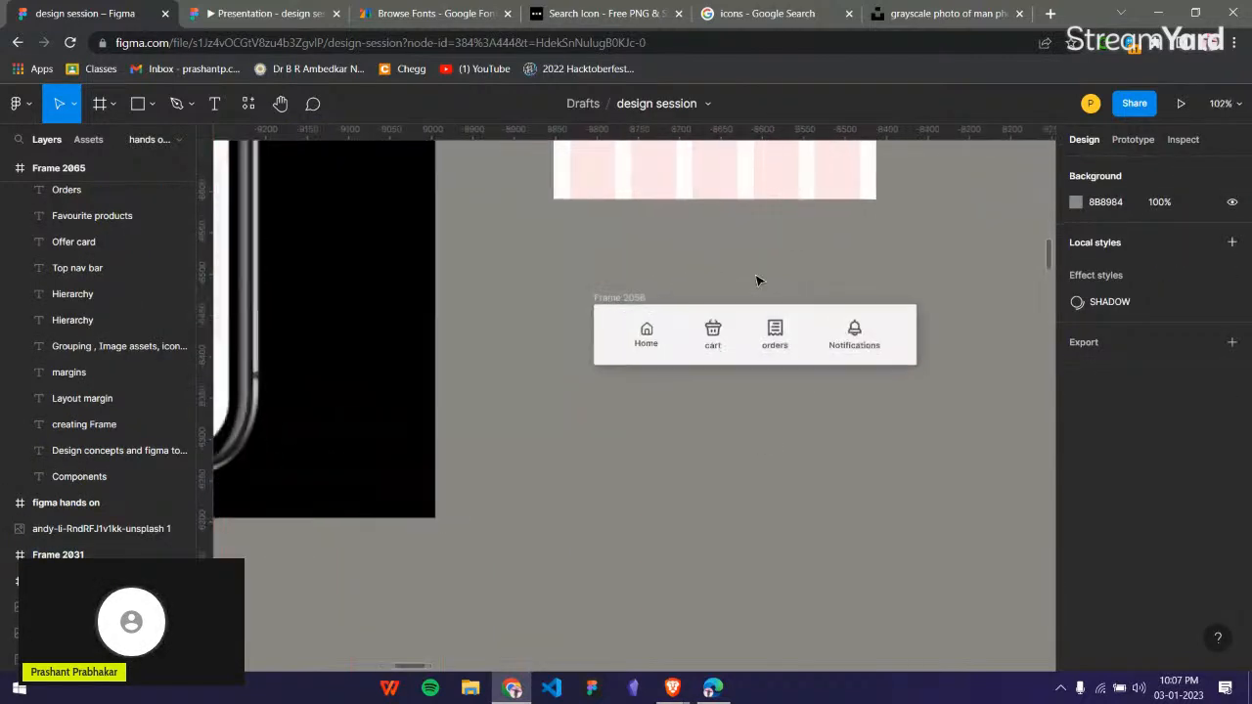
pyautogui.scroll(3, 756, 281)
pyautogui.hscroll(2, 685, 464)
pyautogui.click(534, 461)
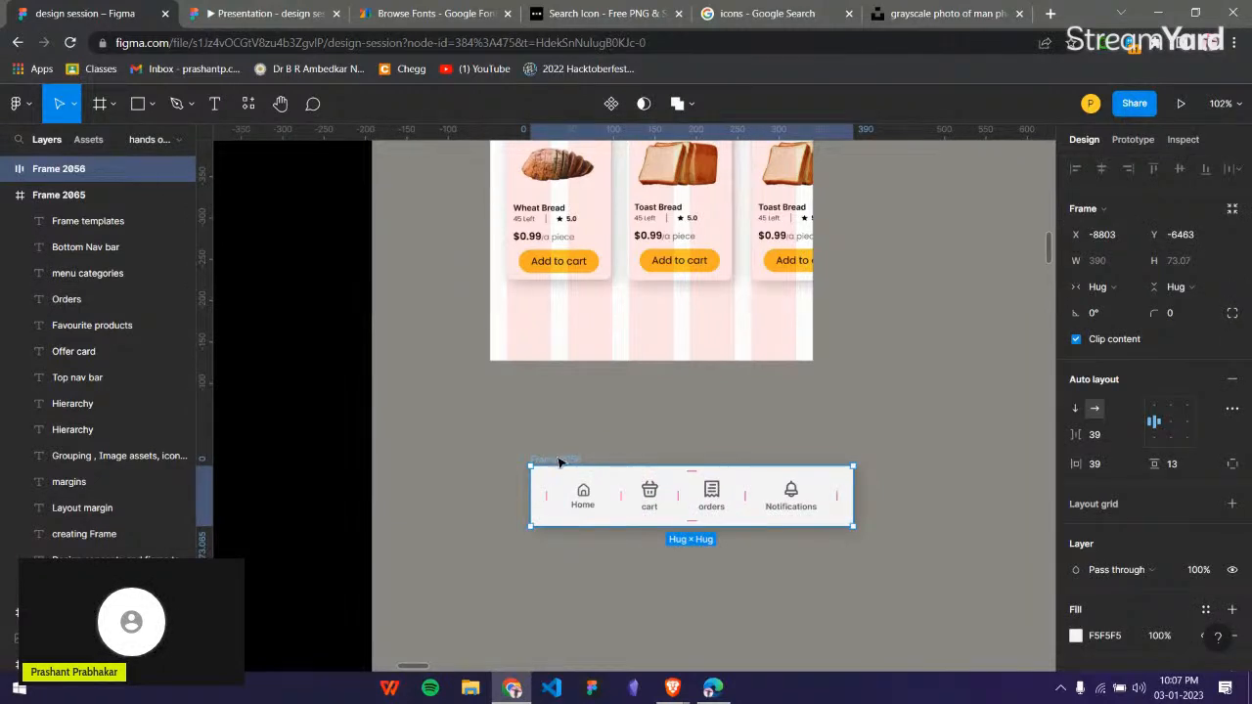
pyautogui.moveTo(575, 377); pyautogui.dragTo(517, 292)
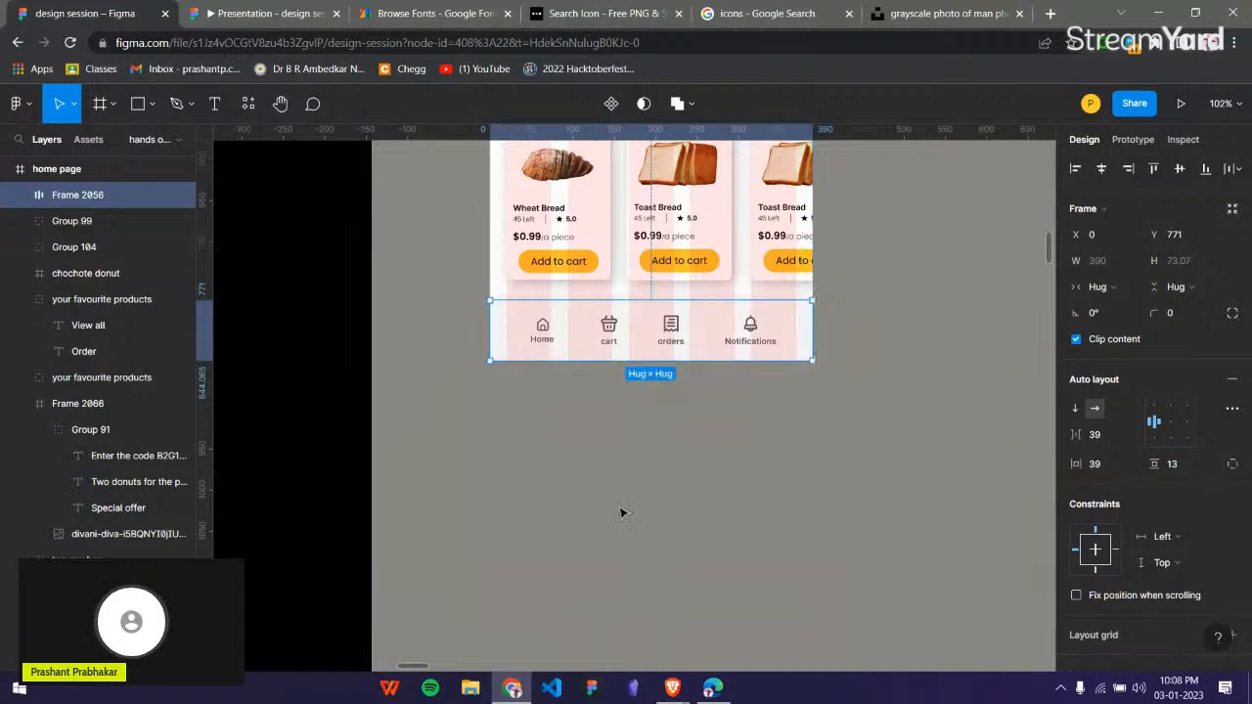
pyautogui.click(804, 418)
# Examine the assembled home page against the reference design, including the navigation bar and its items.
pyautogui.scroll(-5, 858, 383)
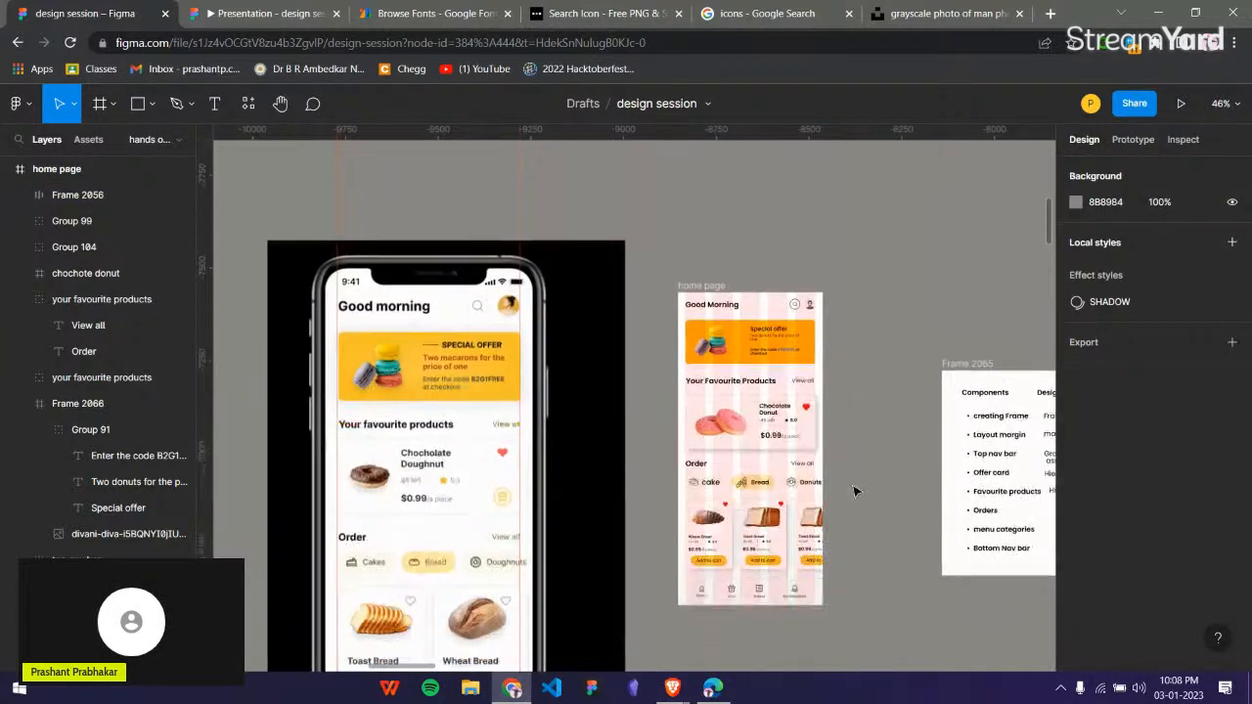
pyautogui.scroll(3, 868, 518)
pyautogui.scroll(-1, 874, 544)
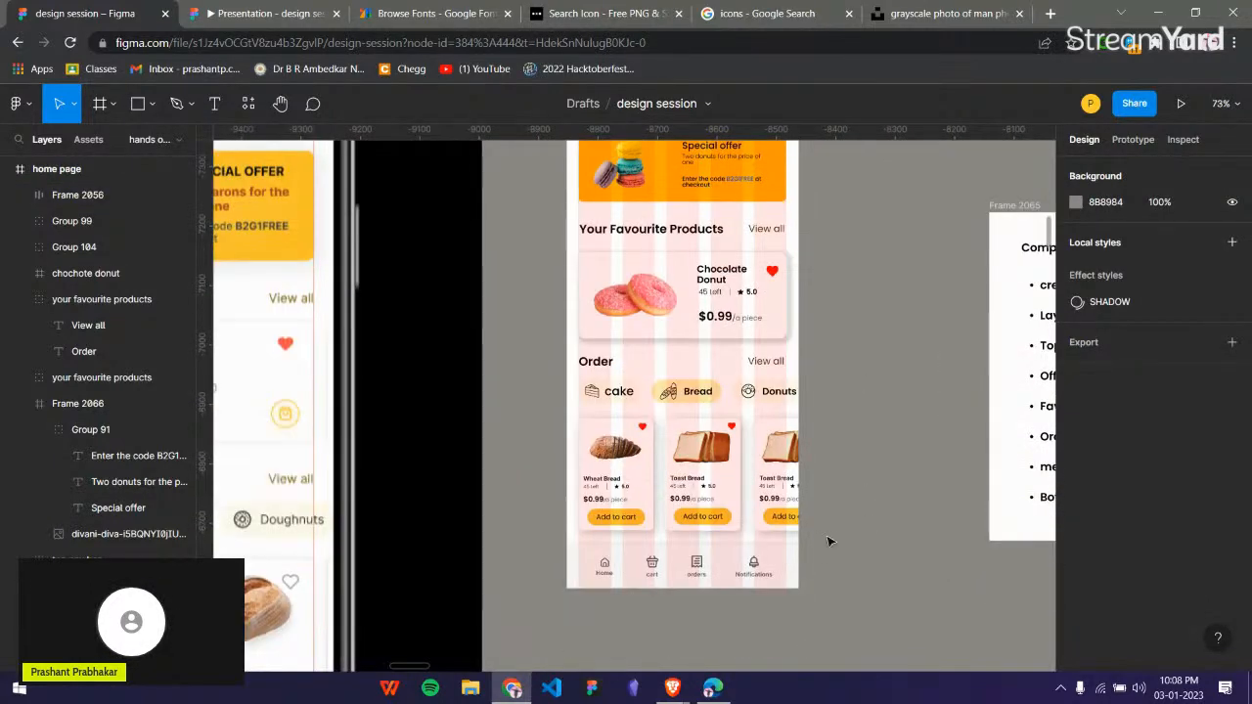
pyautogui.click(792, 560)
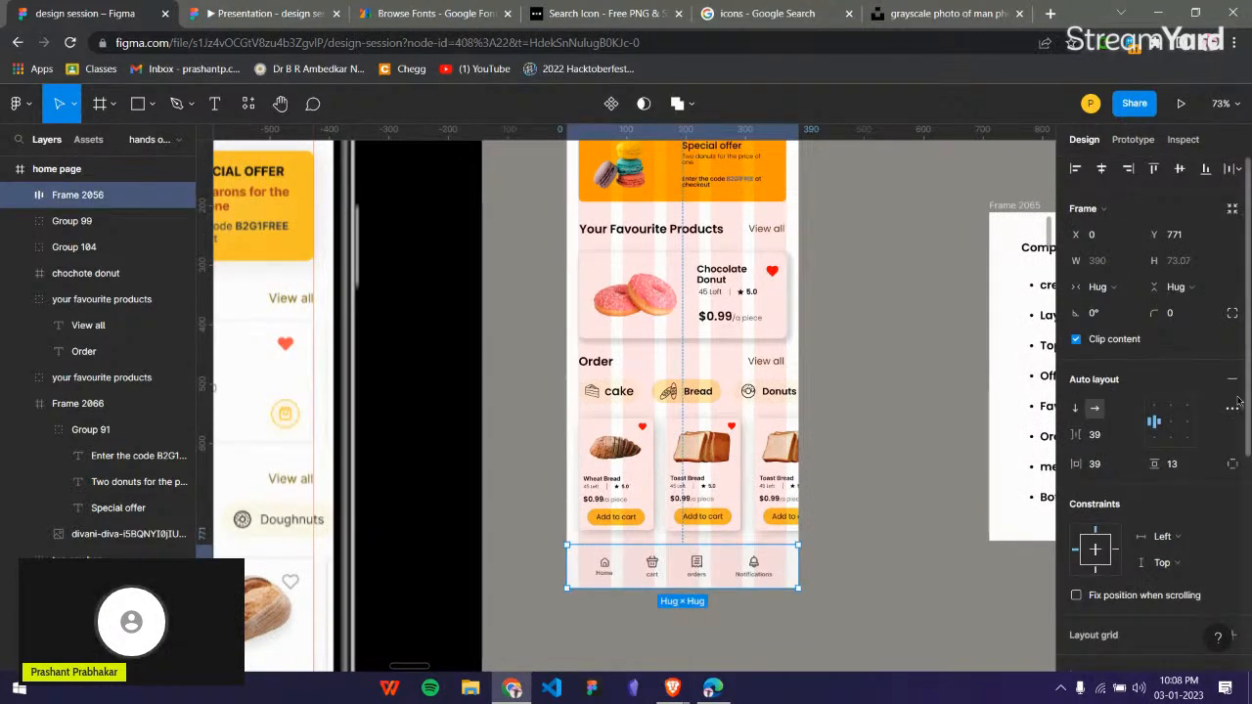
pyautogui.click(908, 535)
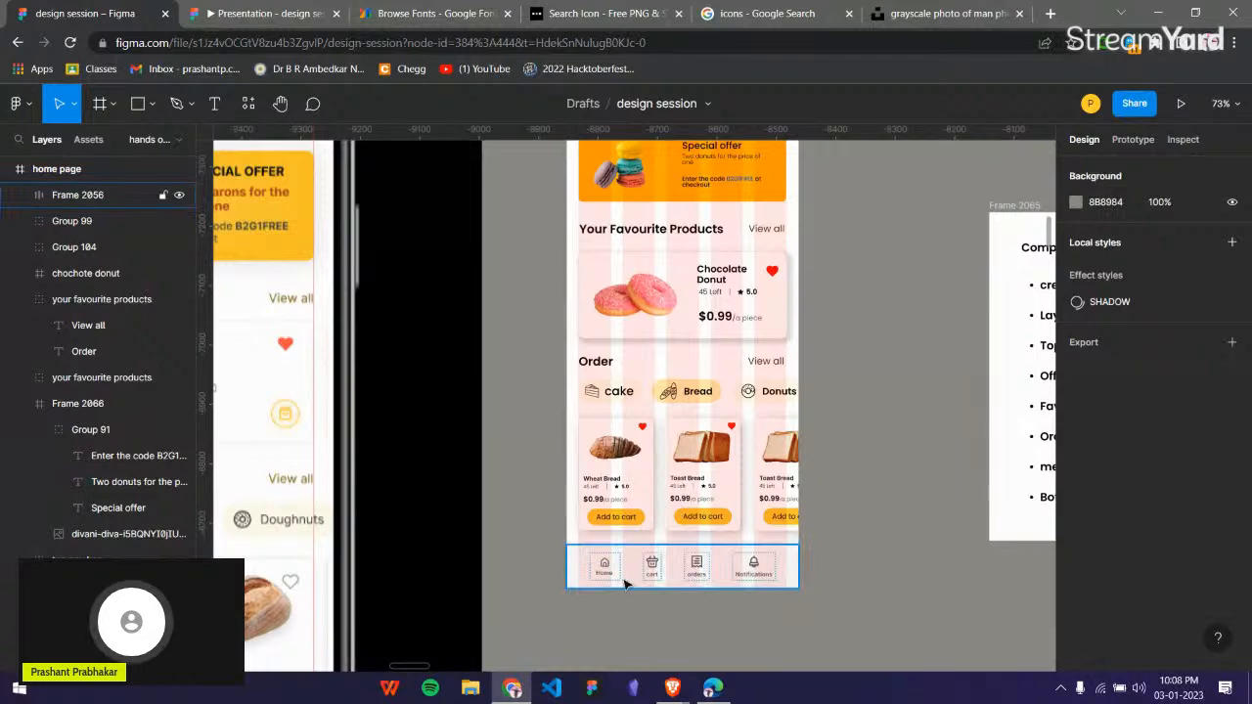
pyautogui.scroll(5, 626, 584)
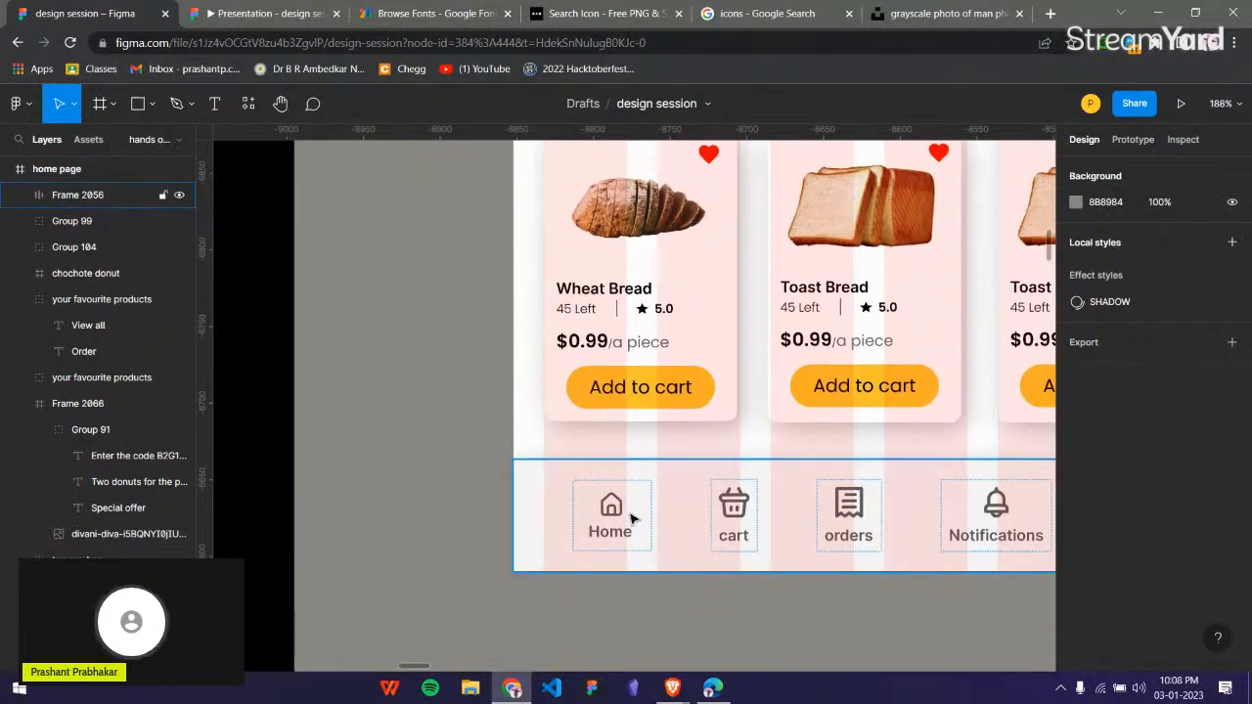
pyautogui.scroll(-1, 630, 516)
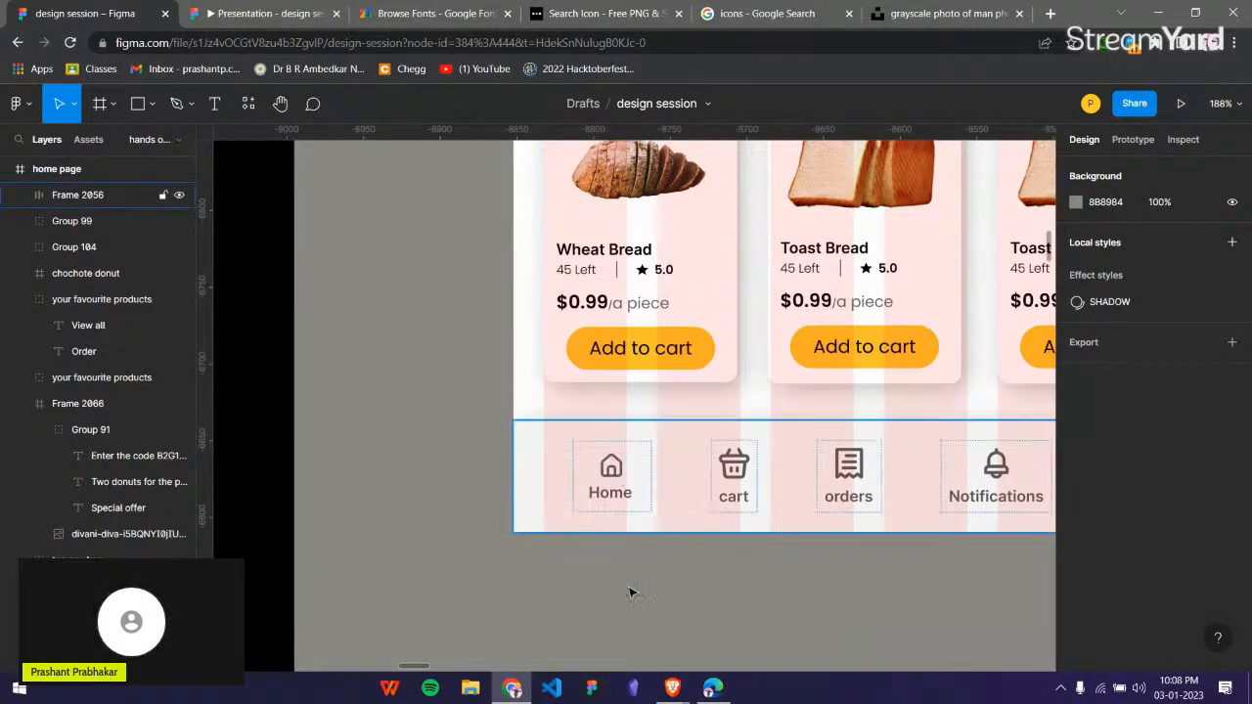
# Draw a frame about 59 × 59 below the home page and move the navigation bar's Home icon and label into it.
pyautogui.scroll(-5, 607, 548)
pyautogui.press('f')
pyautogui.moveTo(534, 417); pyautogui.dragTo(624, 505)
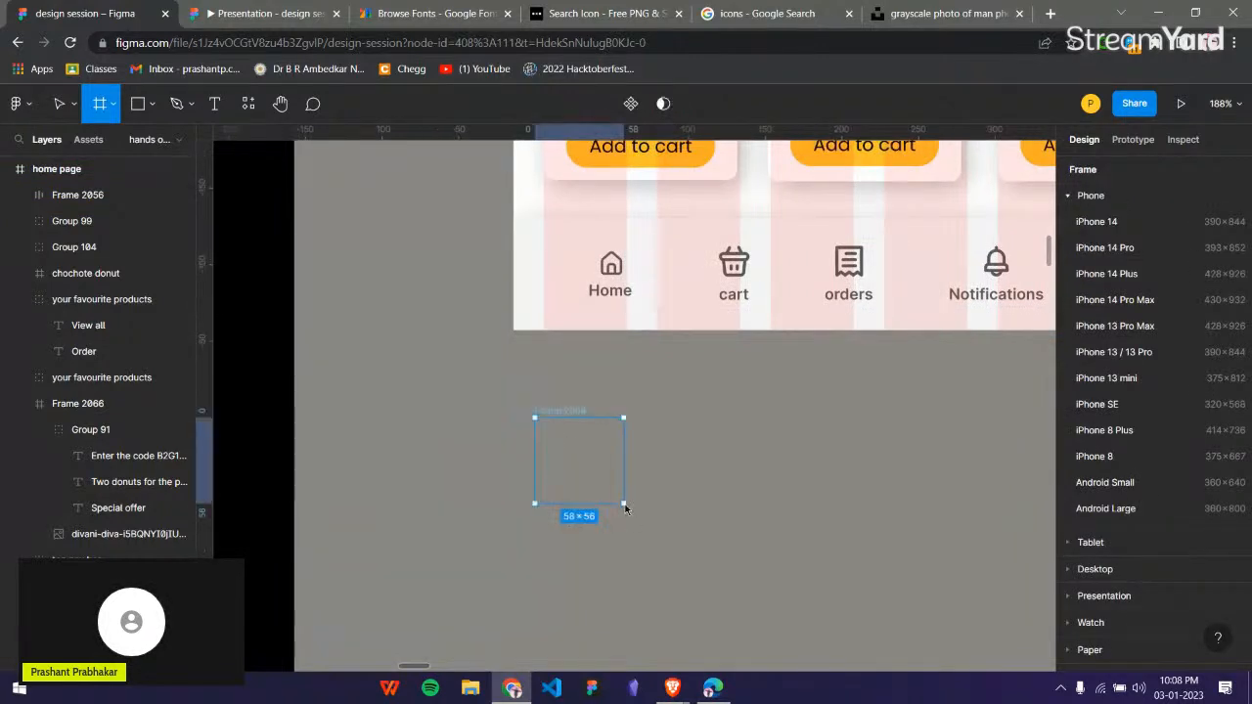
pyautogui.keyDown('ctrl'); pyautogui.click(616, 266); pyautogui.keyUp('ctrl')
pyautogui.moveTo(616, 266); pyautogui.dragTo(584, 446)
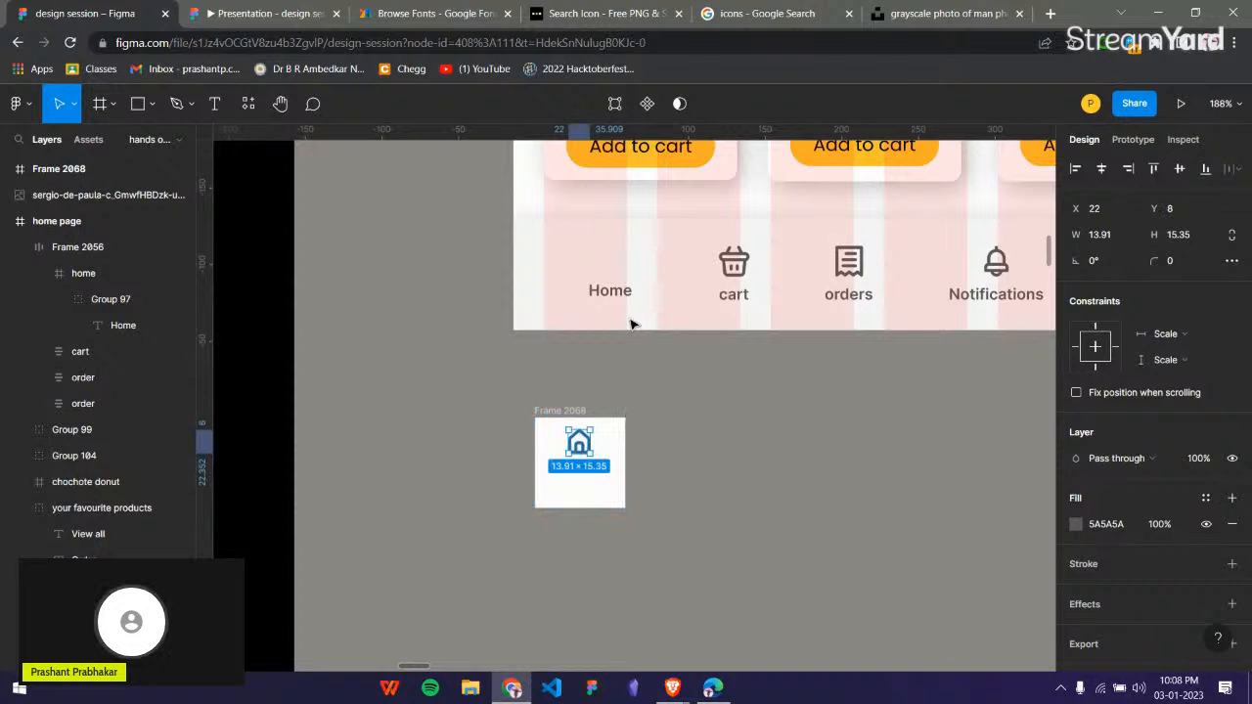
pyautogui.moveTo(614, 288); pyautogui.dragTo(581, 474)
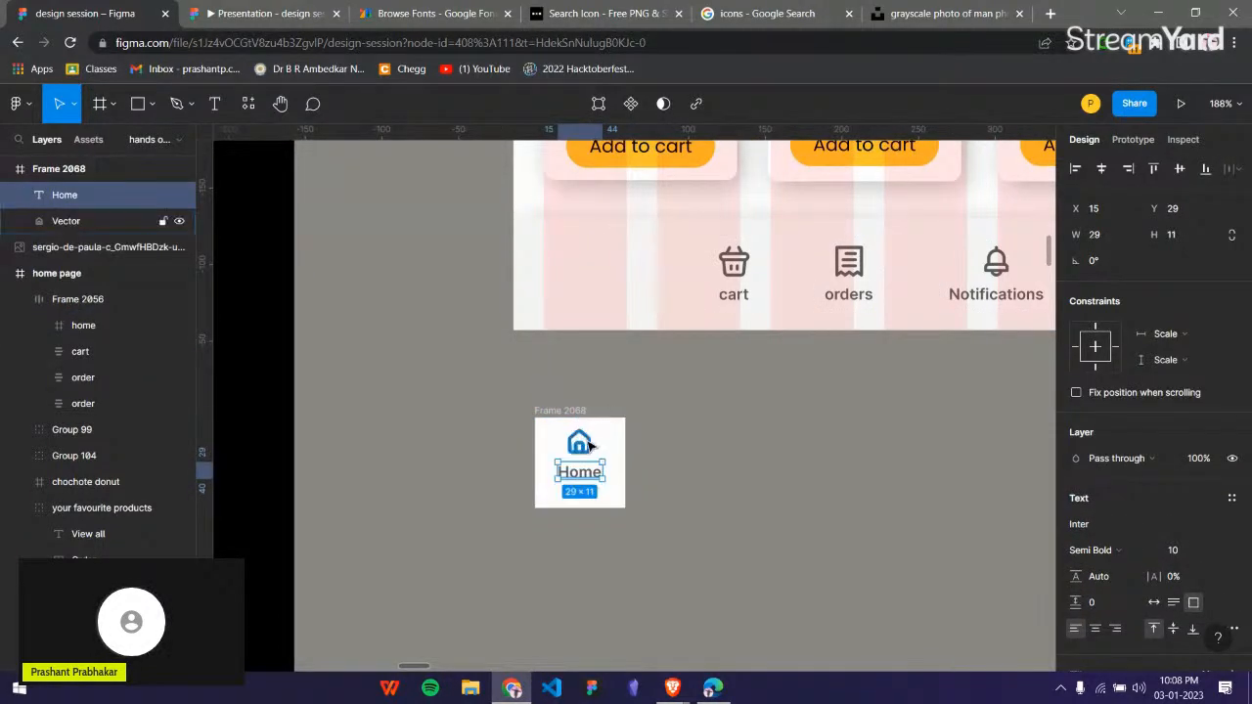
# Group the Home icon and label, set their spacing to 4, and centre the group vertically in the small frame.
pyautogui.keyDown('shift'); pyautogui.click(590, 446); pyautogui.keyUp('shift')
pyautogui.hotkey('ctrl', 'g')
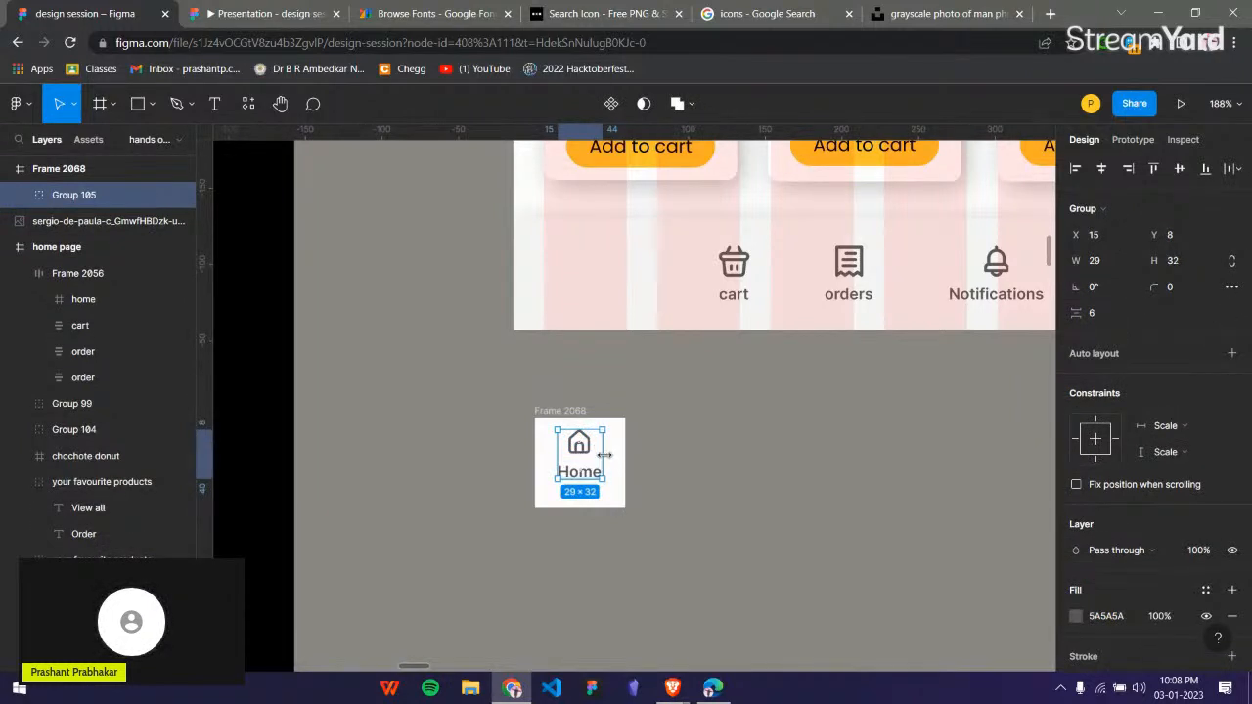
pyautogui.moveTo(1078, 313); pyautogui.dragTo(1084, 313)
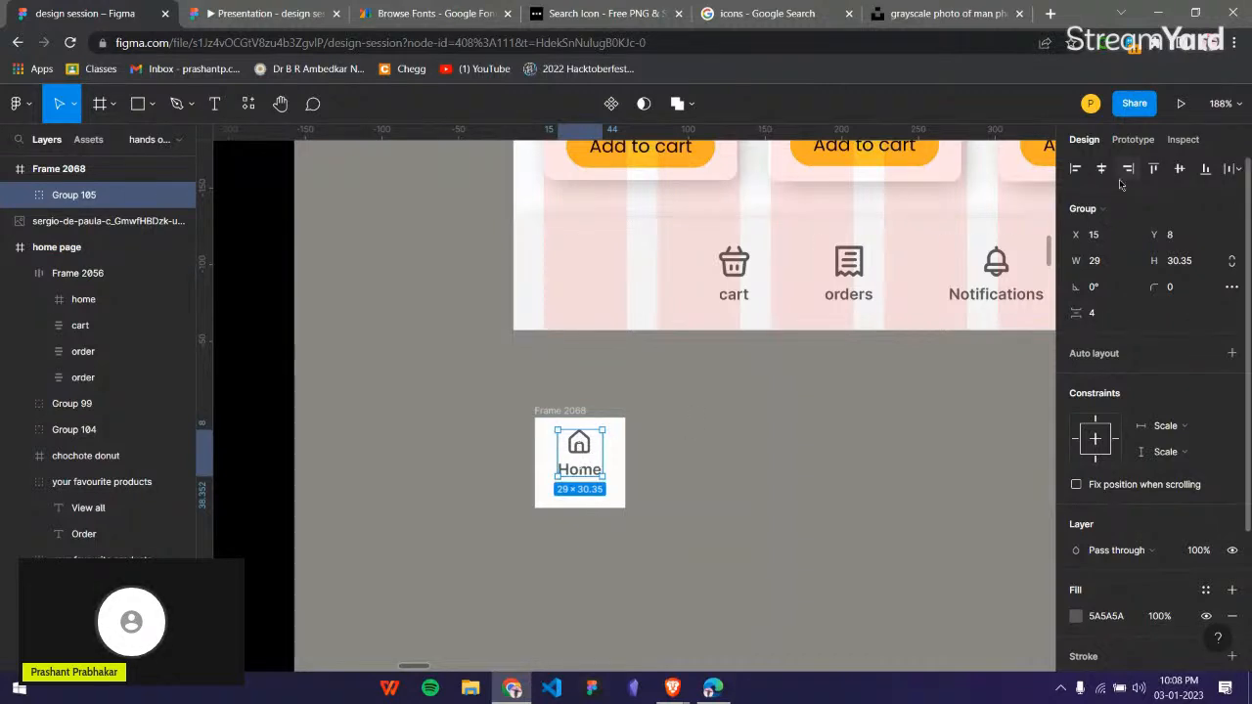
pyautogui.click(1181, 171)
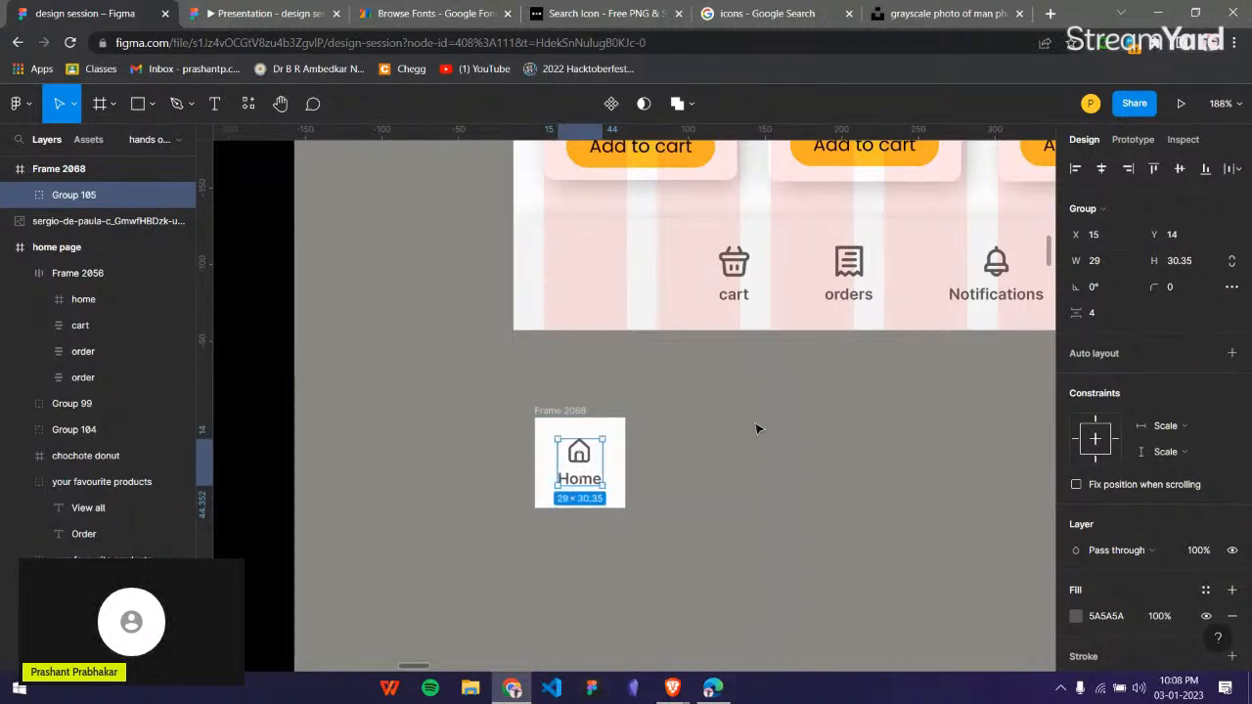
# Duplicate the small Home frame three times to make a row of four identical items.
pyautogui.click(568, 412)
pyautogui.click(641, 450)
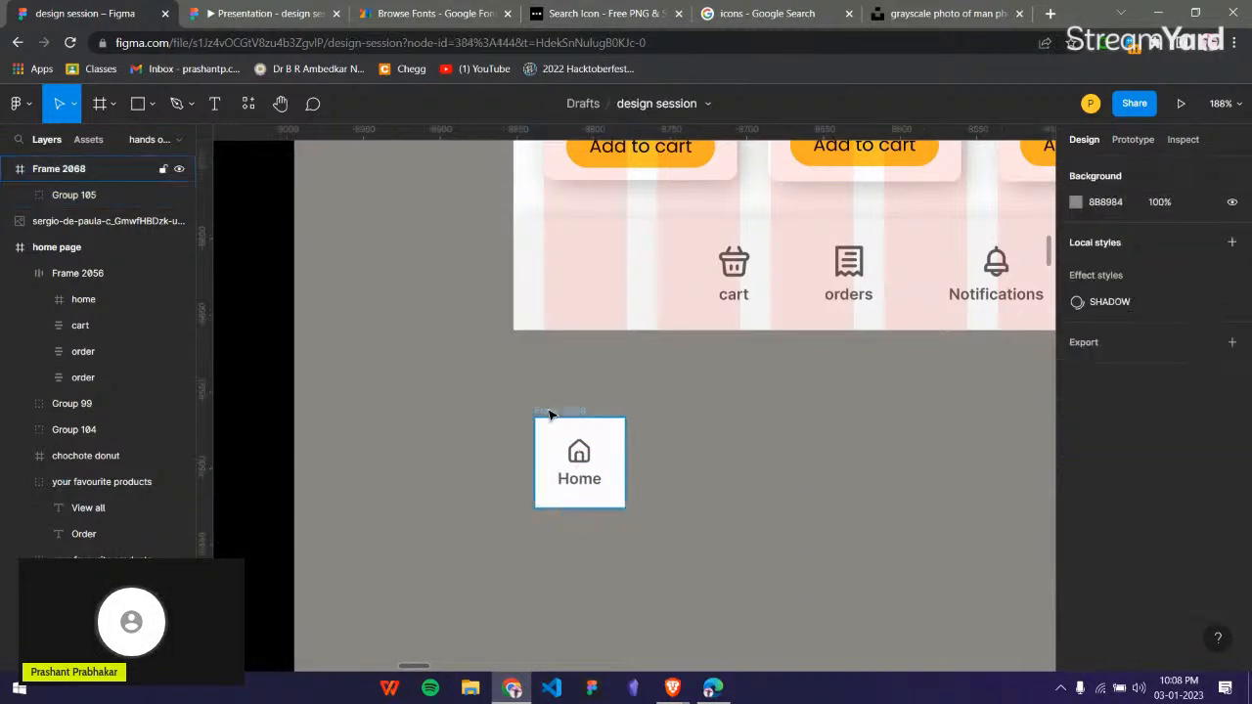
pyautogui.click(553, 412)
pyautogui.hotkey('ctrl', 'f')
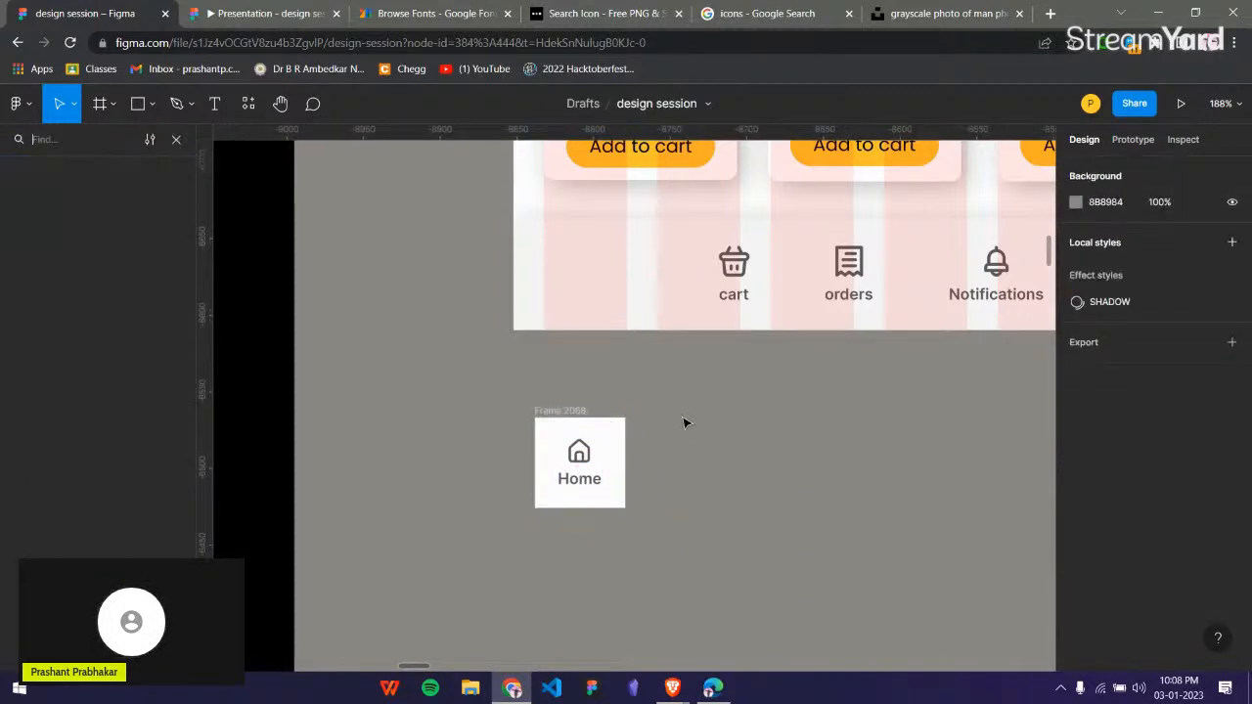
pyautogui.press('Escape')
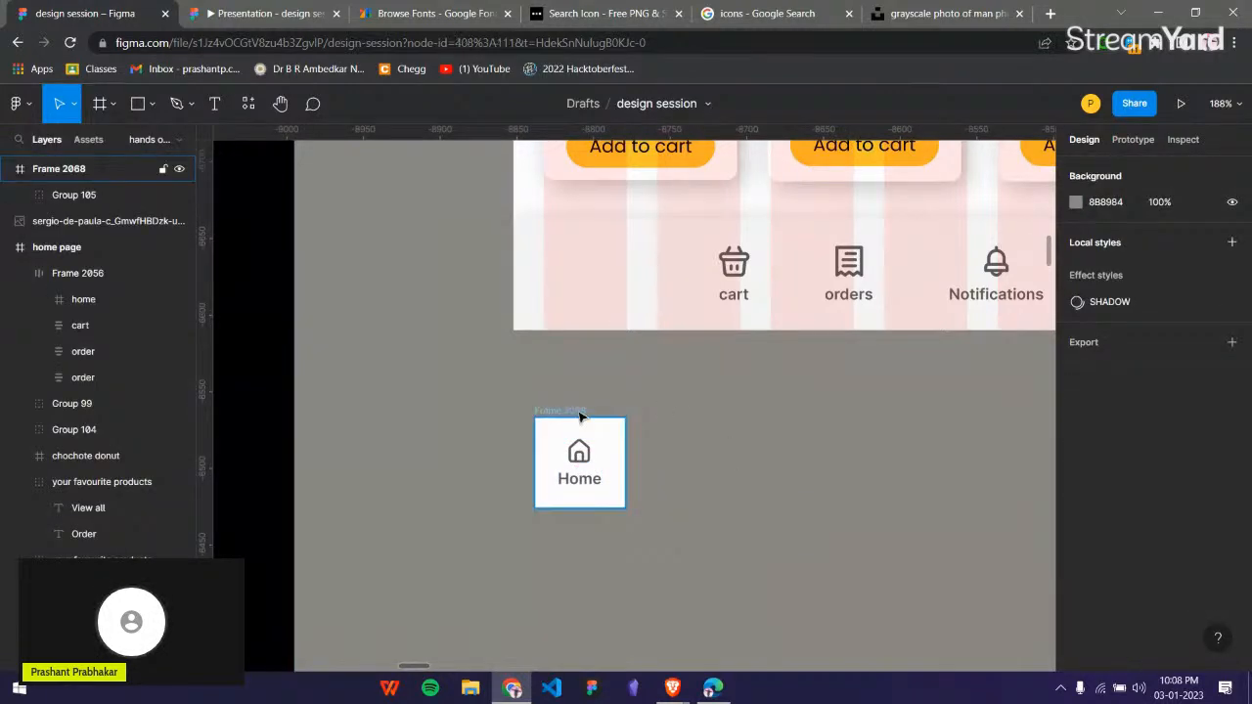
pyautogui.click(579, 418)
pyautogui.hotkey('ctrl', 'd')
pyautogui.hotkey('ctrl', 'd')
pyautogui.hotkey('ctrl', 'd')
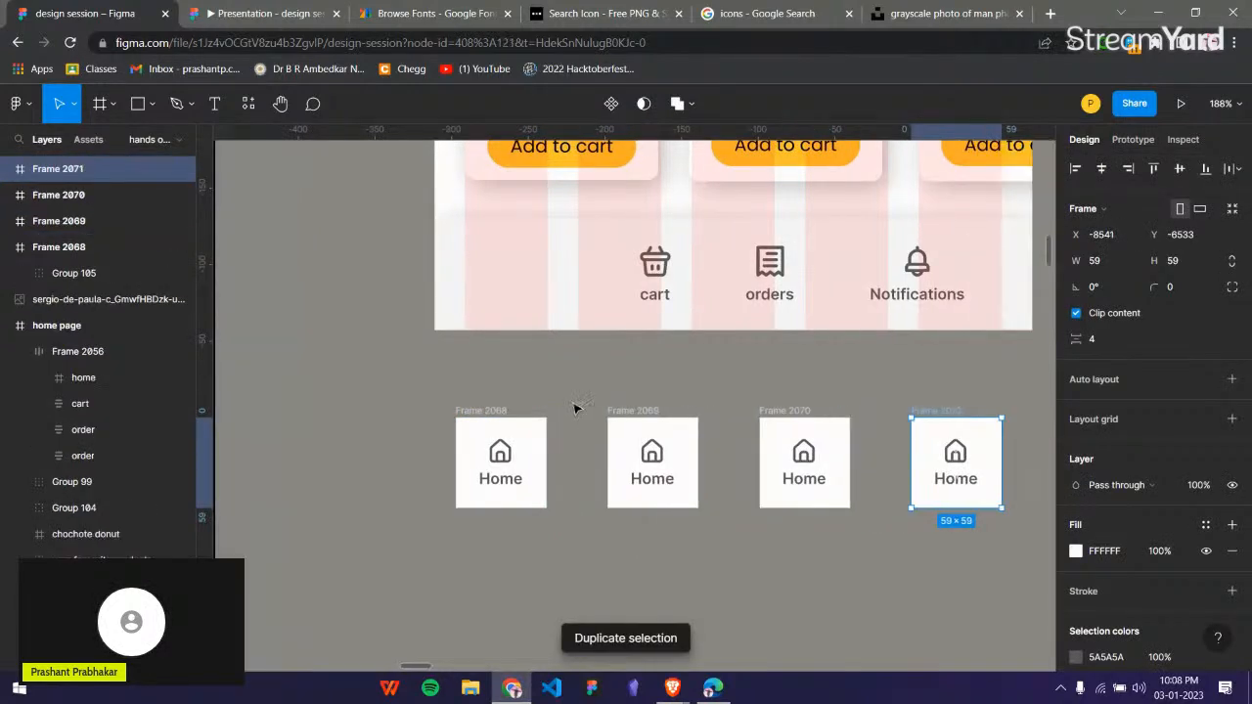
# Draw a frame about 418 × 102 enclosing the row of four Home items.
pyautogui.click(691, 394)
pyautogui.hscroll(1, 571, 400)
pyautogui.press('f')
pyautogui.moveTo(344, 386); pyautogui.dragTo(985, 543)
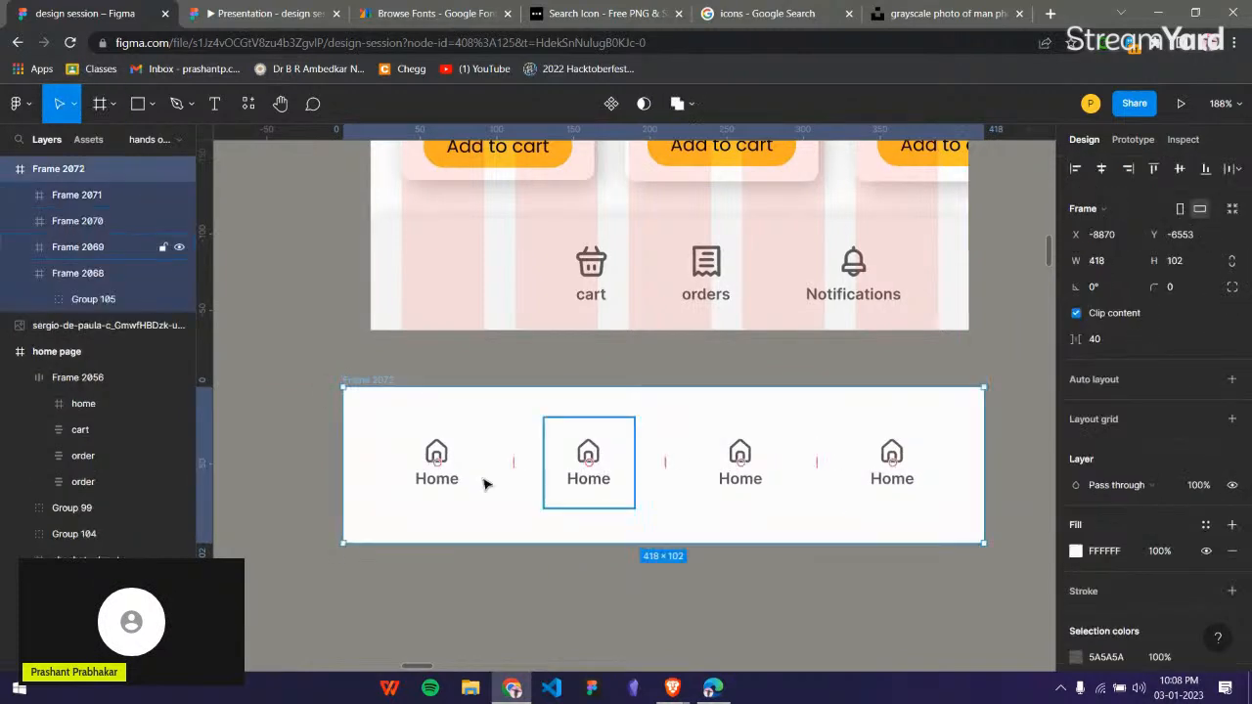
# Group the four Home item frames and centre the group horizontally and vertically within the wide frame.
pyautogui.click(428, 442)
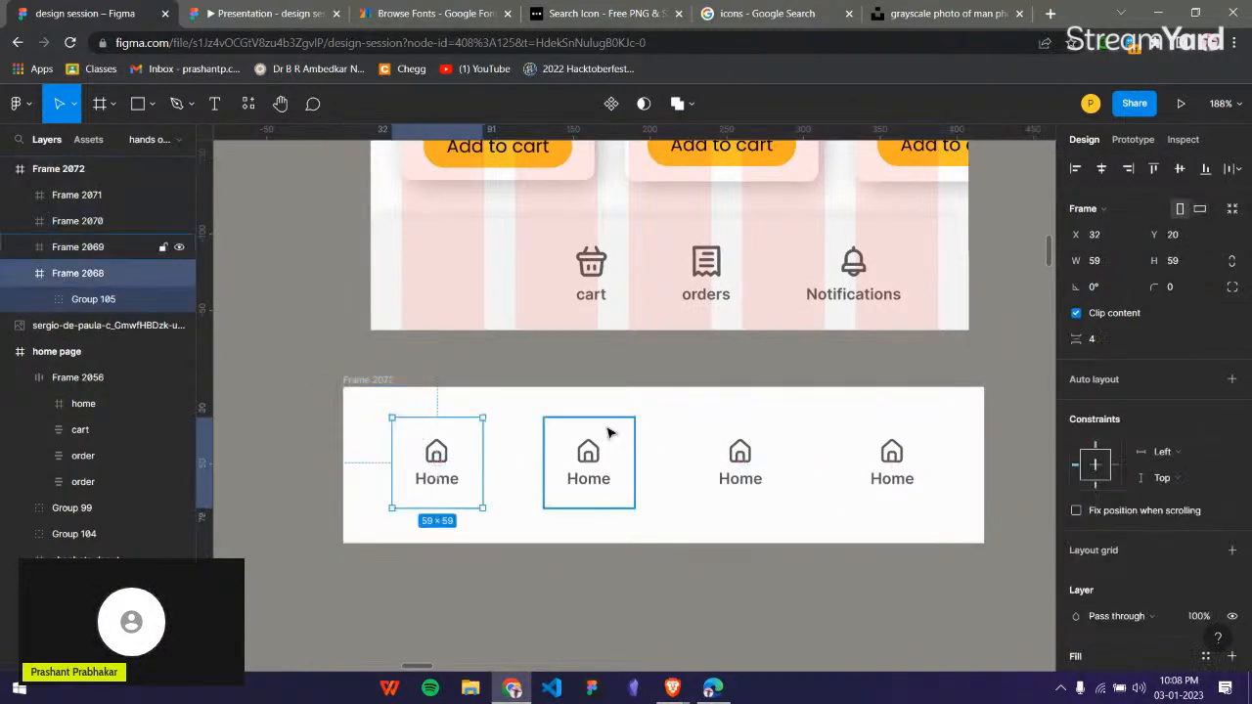
pyautogui.keyDown('shift'); pyautogui.click(610, 432); pyautogui.keyUp('shift')
pyautogui.keyDown('shift'); pyautogui.click(754, 431); pyautogui.keyUp('shift')
pyautogui.keyDown('shift'); pyautogui.click(887, 437); pyautogui.keyUp('shift')
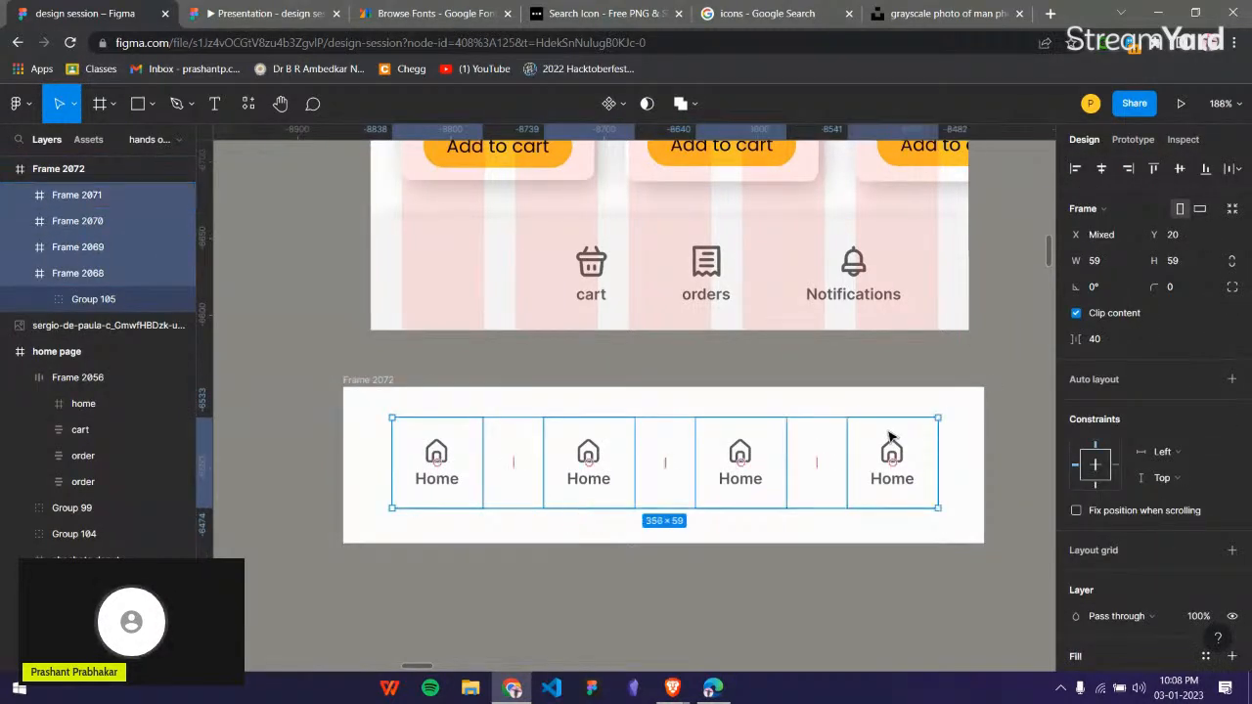
pyautogui.hotkey('ctrl', 'g')
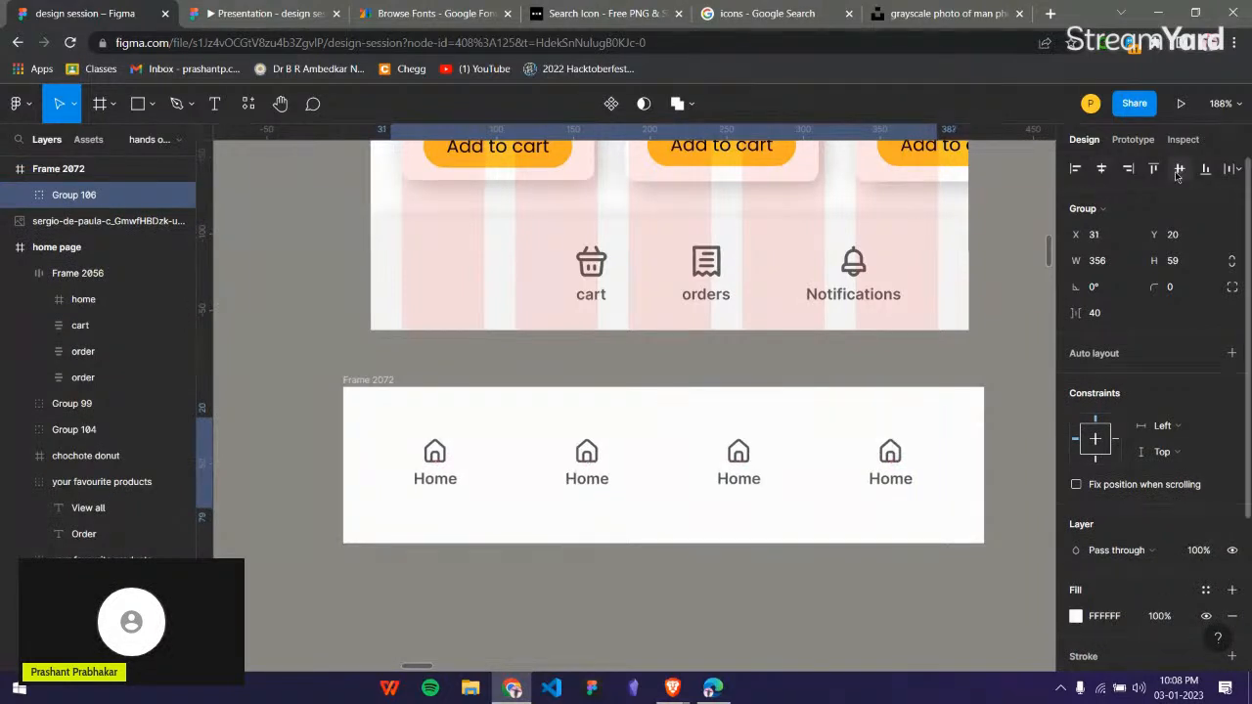
pyautogui.click(738, 603)
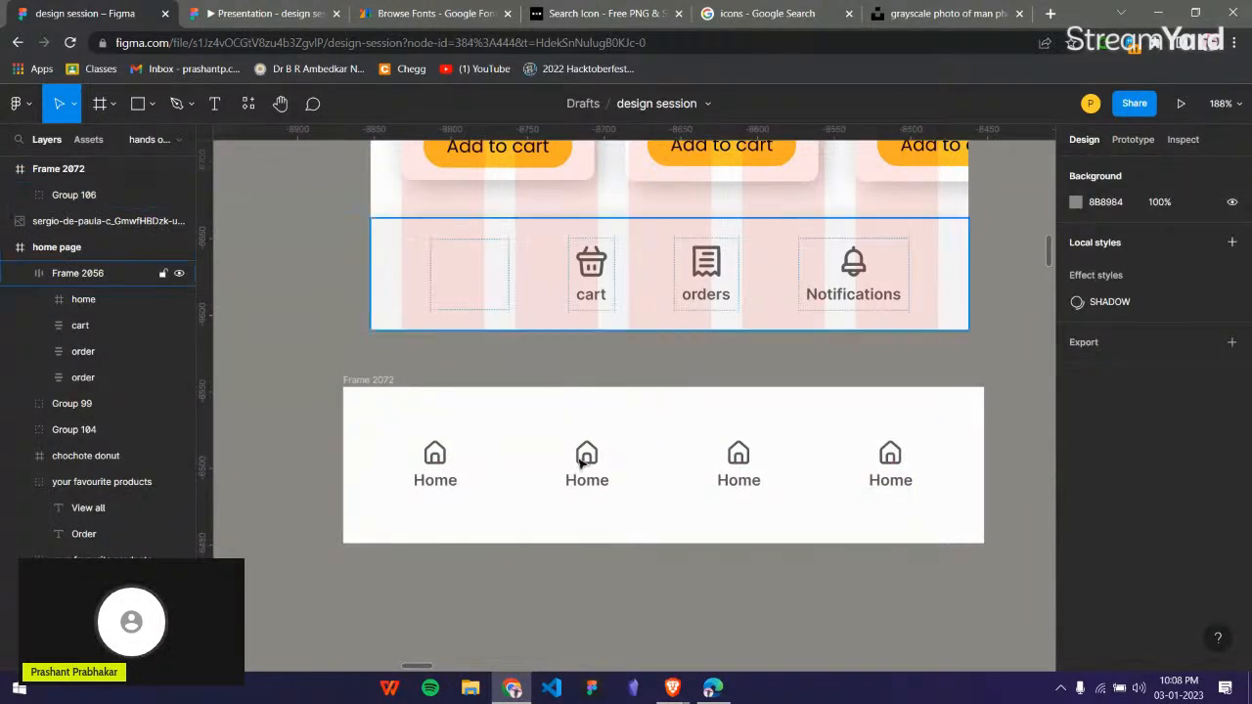
# Examine the home page frame and the sample Home item row beside the reference phone design.
pyautogui.doubleClick(431, 486)
pyautogui.doubleClick(433, 480)
pyautogui.click(493, 351)
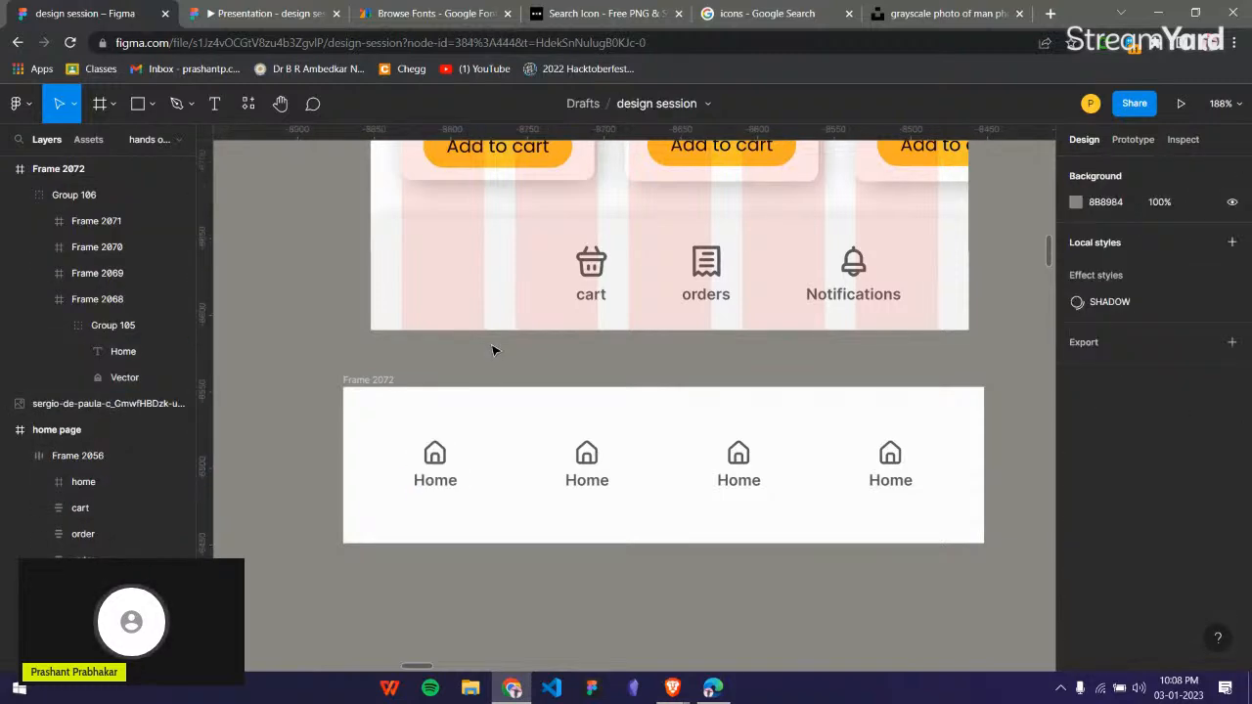
pyautogui.scroll(-10, 492, 351)
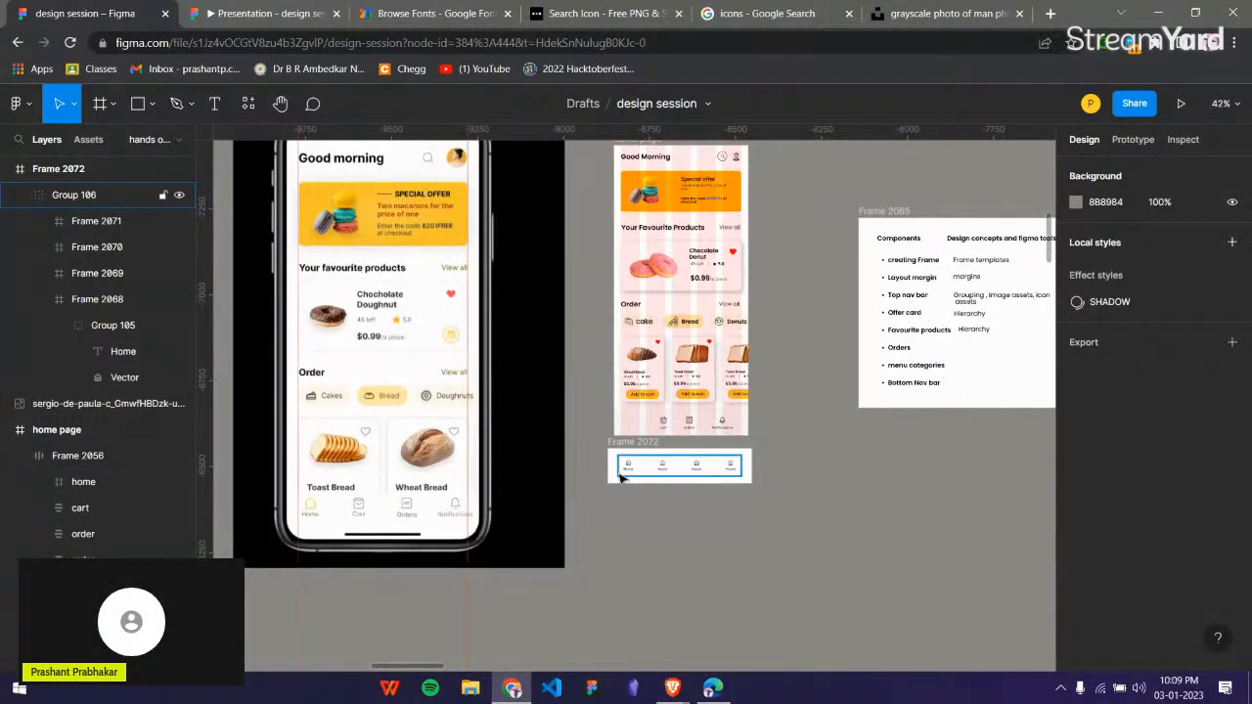
pyautogui.scroll(-5, 615, 476)
pyautogui.hscroll(-5, 620, 453)
pyautogui.scroll(-2, 620, 453)
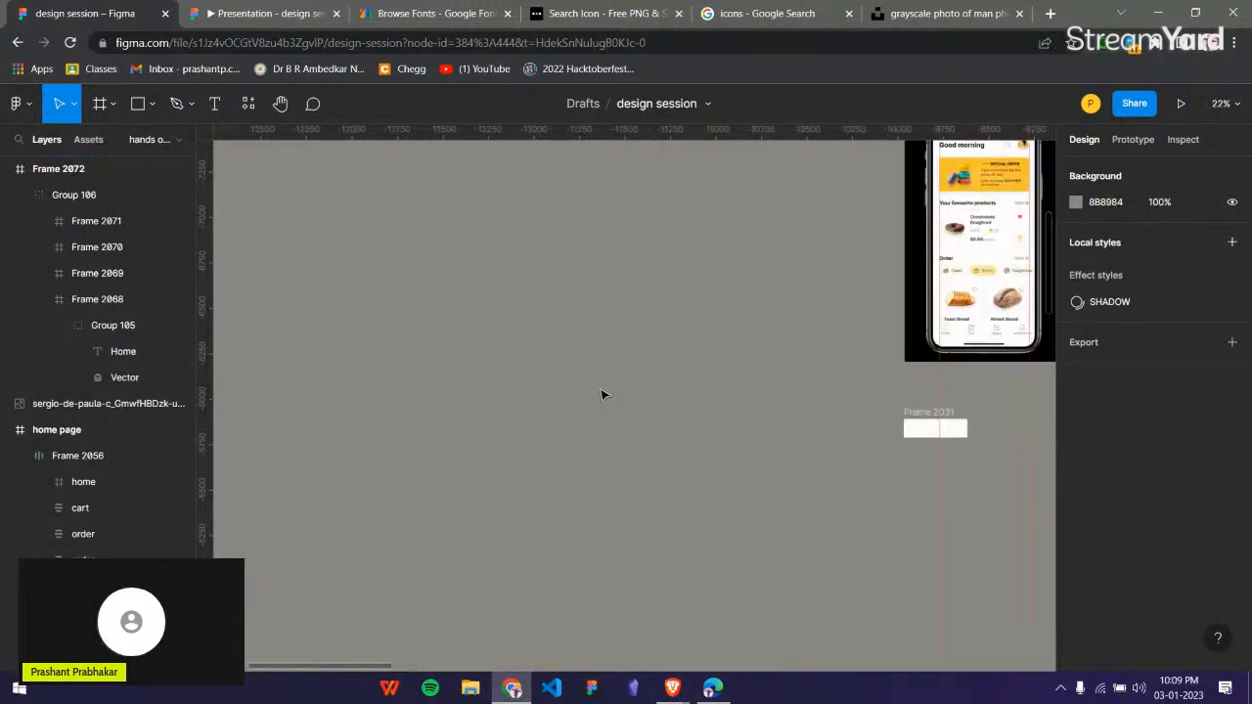
pyautogui.hscroll(4, 607, 411)
pyautogui.hscroll(3, 602, 391)
pyautogui.scroll(2, 655, 339)
pyautogui.scroll(6, 675, 421)
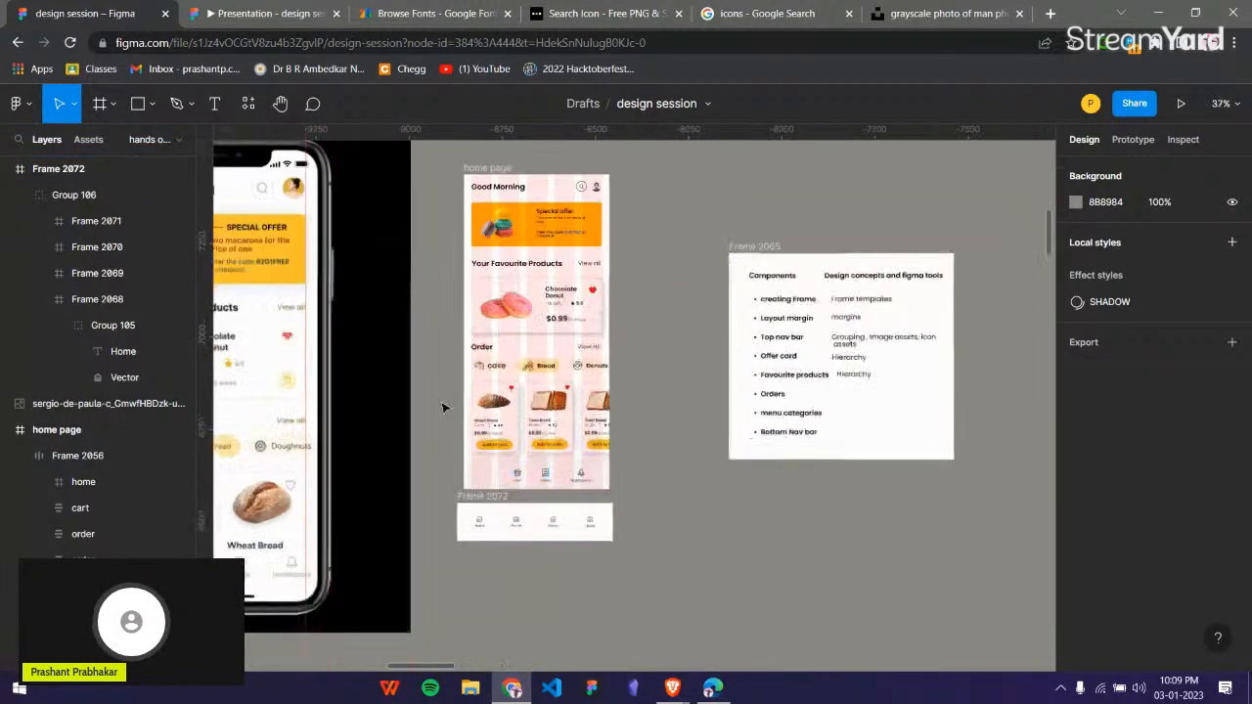
# Hide the five-column layout grid on the home page frame.
pyautogui.scroll(3, 700, 497)
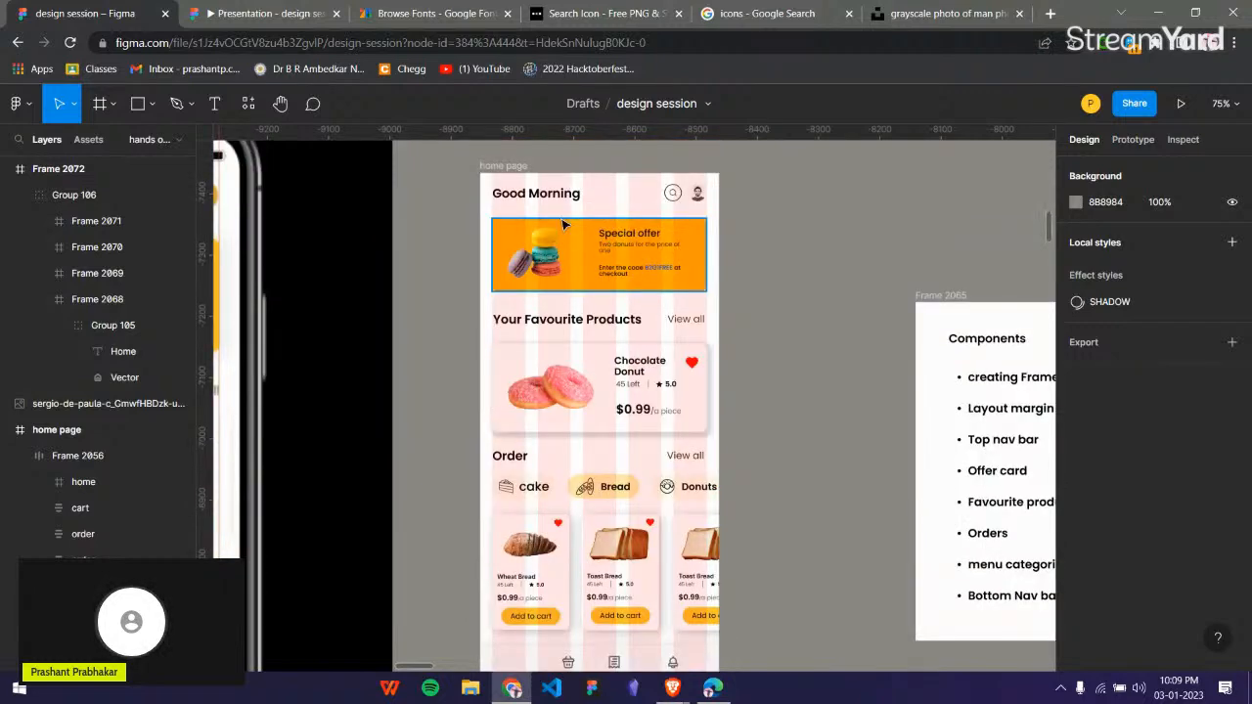
pyautogui.click(510, 173)
pyautogui.click(1207, 419)
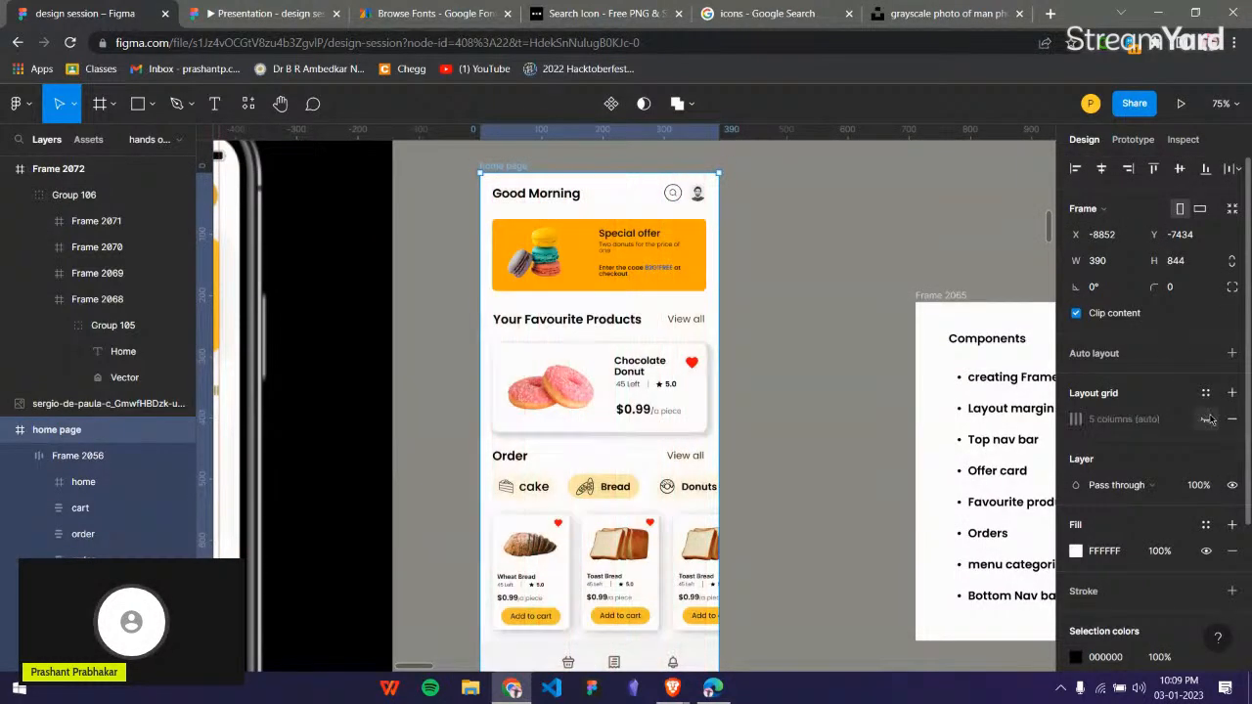
pyautogui.click(808, 349)
# Move the first sample Home icon and label back into the empty first slot of the home page's navigation bar.
pyautogui.scroll(-5, 808, 349)
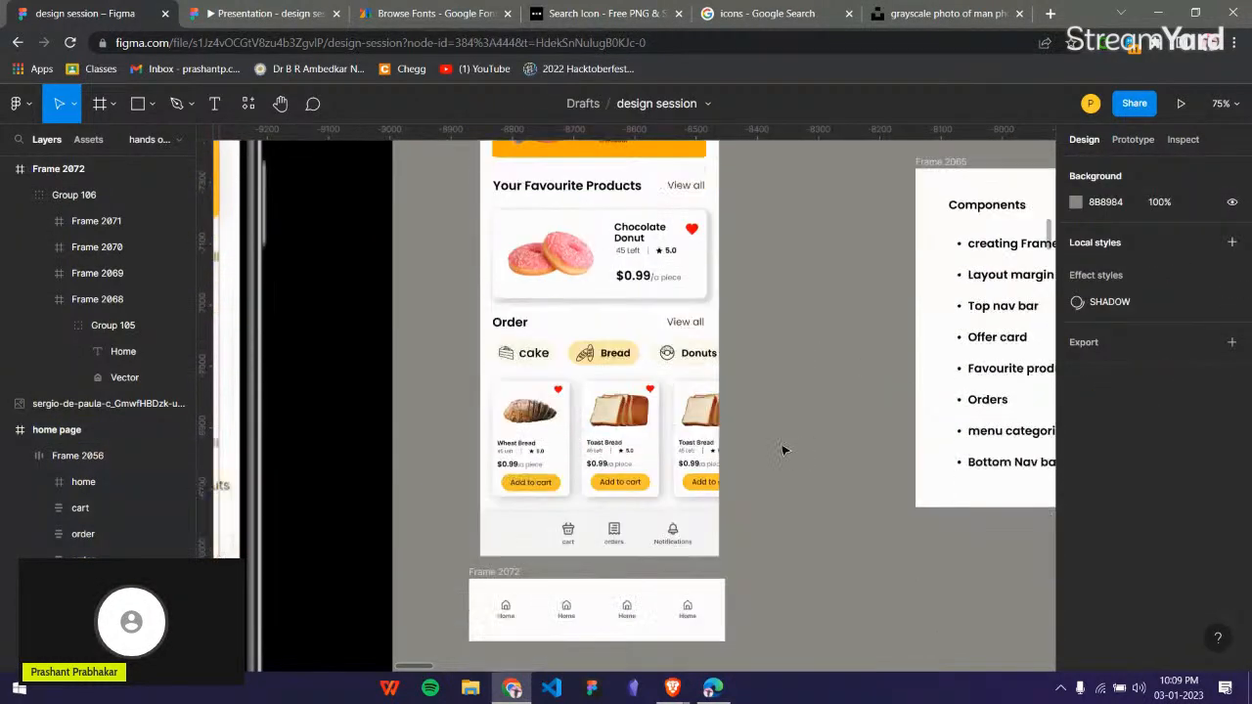
pyautogui.scroll(1, 577, 497)
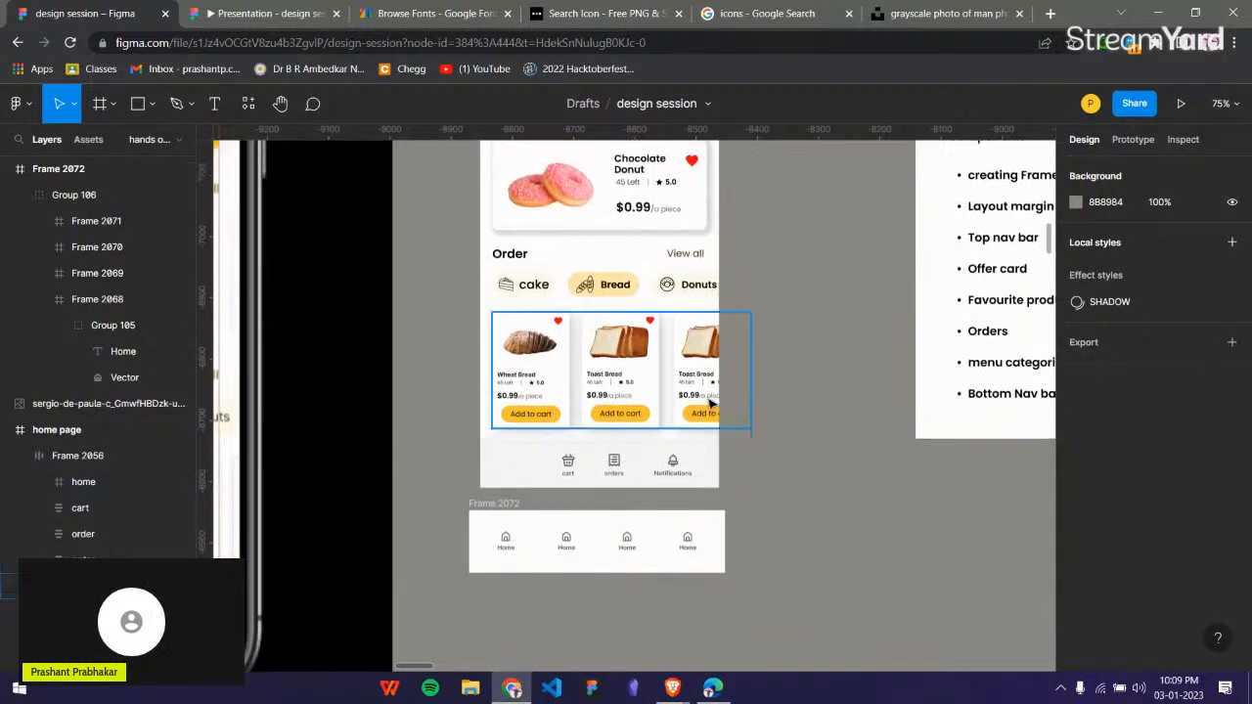
pyautogui.click(510, 538)
pyautogui.scroll(5, 516, 536)
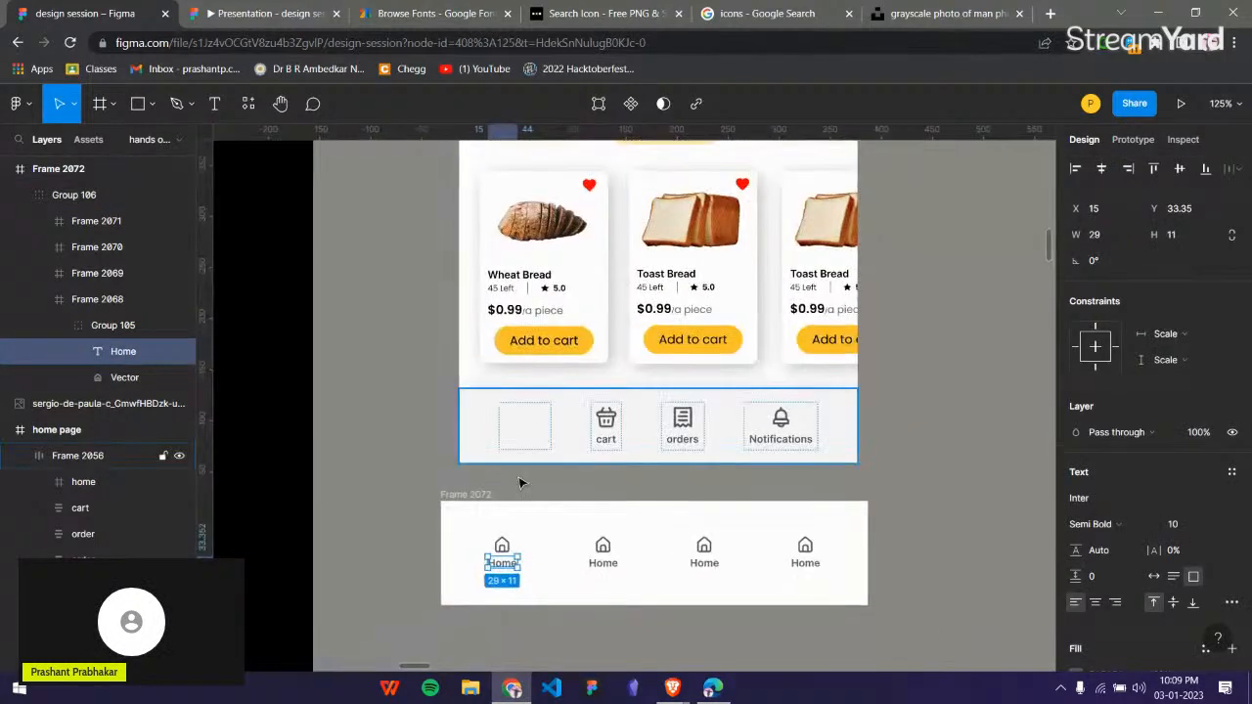
pyautogui.keyDown('shift'); pyautogui.click(504, 548); pyautogui.keyUp('shift')
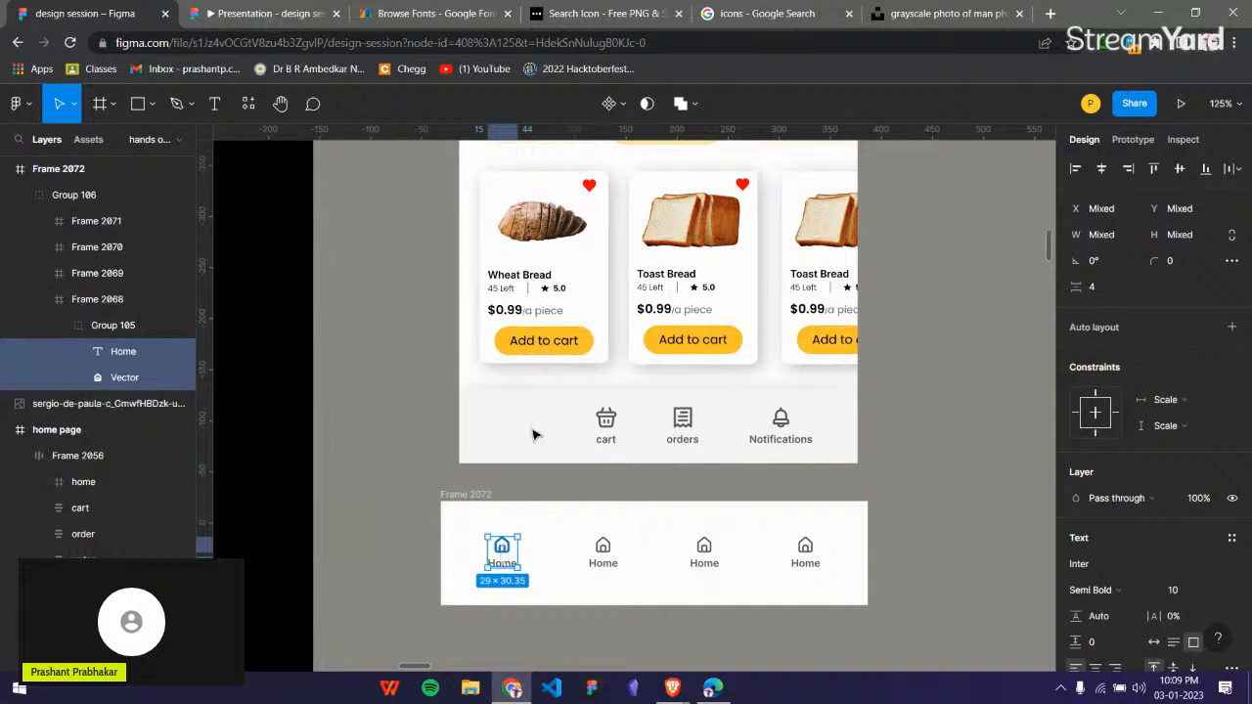
pyautogui.moveTo(534, 436); pyautogui.dragTo(528, 431)
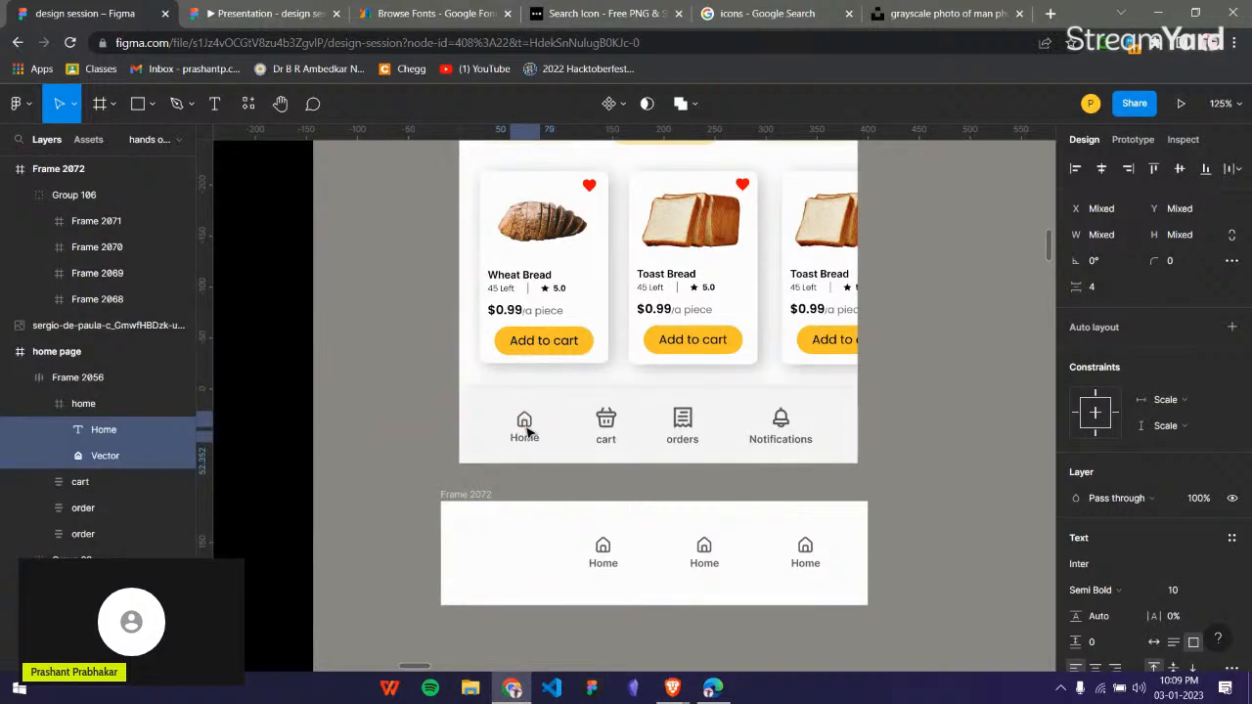
pyautogui.click(581, 499)
# Compare the finished home page, including its bottom navigation bar, with the reference phone design.
pyautogui.scroll(3, 969, 411)
pyautogui.keyDown('ctrl'); pyautogui.scroll(-5, 970, 411); pyautogui.keyUp('ctrl')
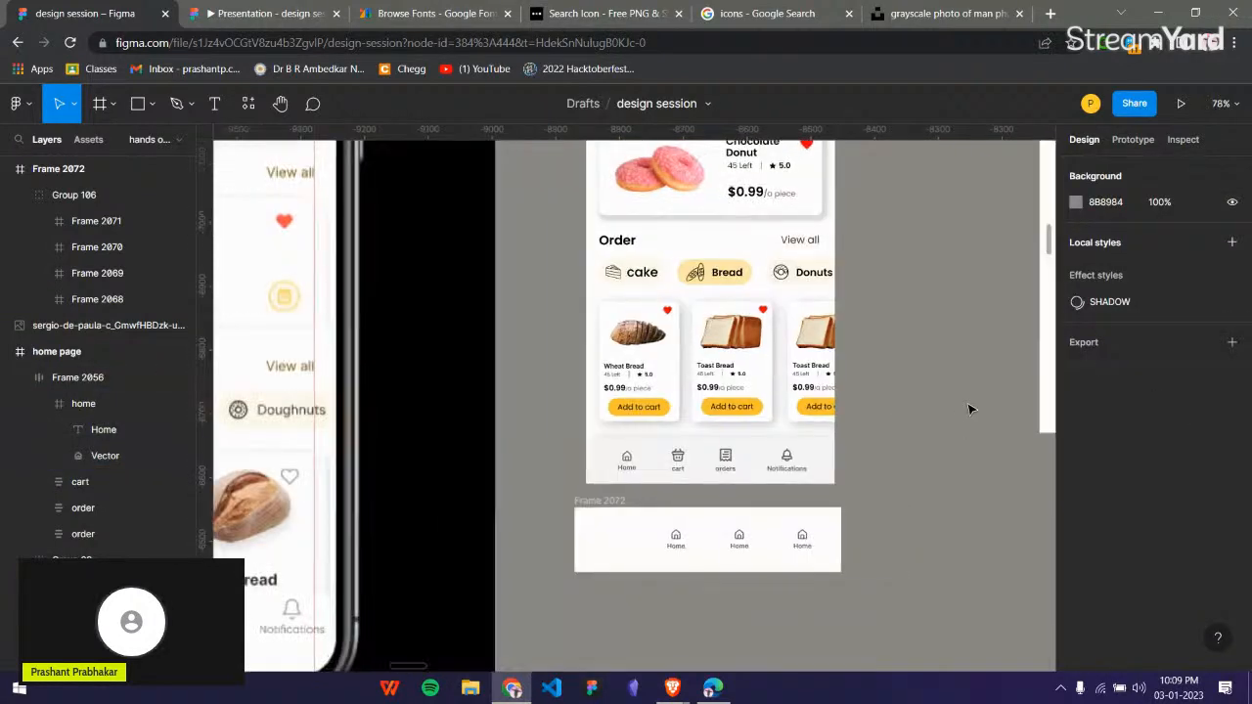
pyautogui.scroll(3, 970, 409)
pyautogui.keyDown('ctrl'); pyautogui.scroll(-3, 957, 418); pyautogui.keyUp('ctrl')
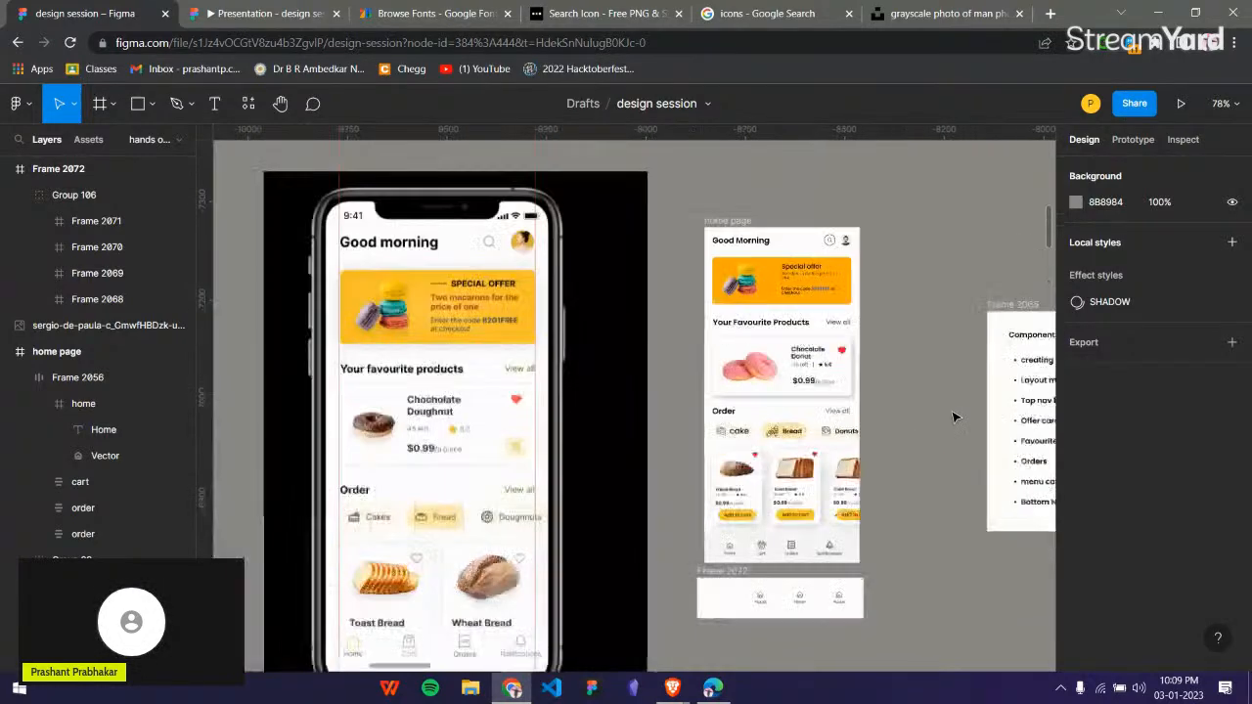
pyautogui.keyDown('ctrl'); pyautogui.scroll(3, 868, 469); pyautogui.keyUp('ctrl')
pyautogui.scroll(1, 869, 484)
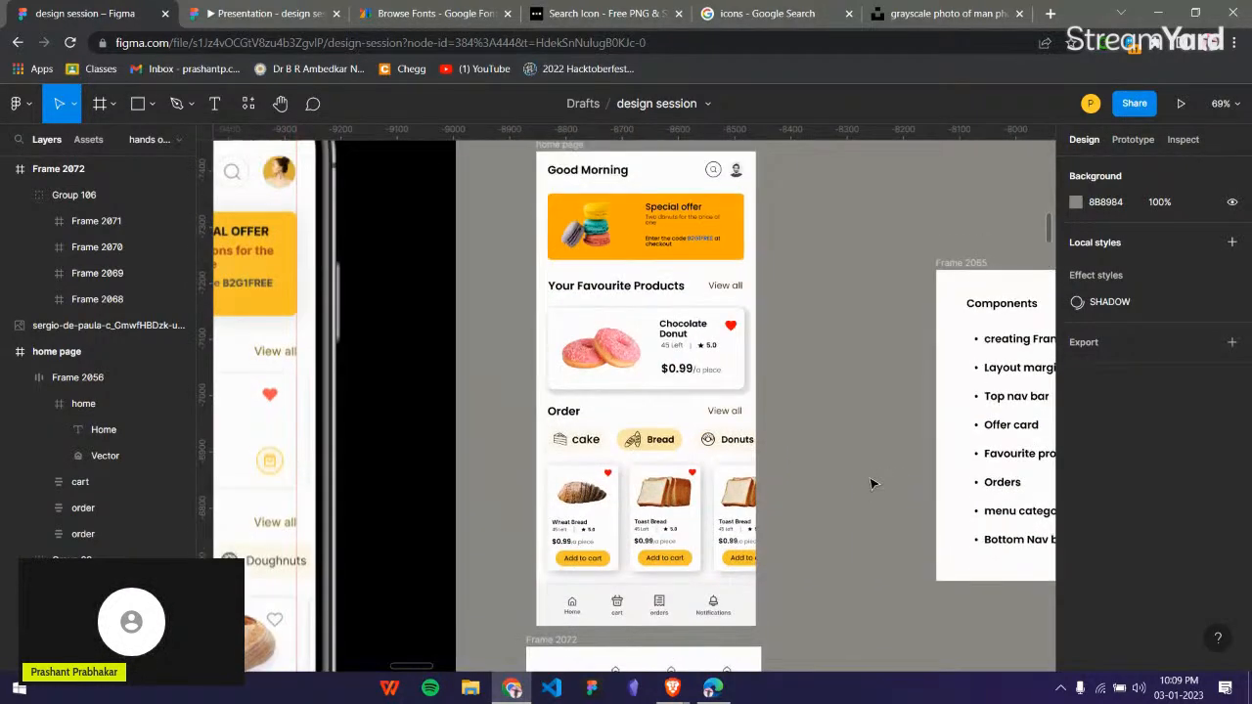
pyautogui.keyDown('ctrl'); pyautogui.scroll(-3, 867, 483); pyautogui.keyUp('ctrl')
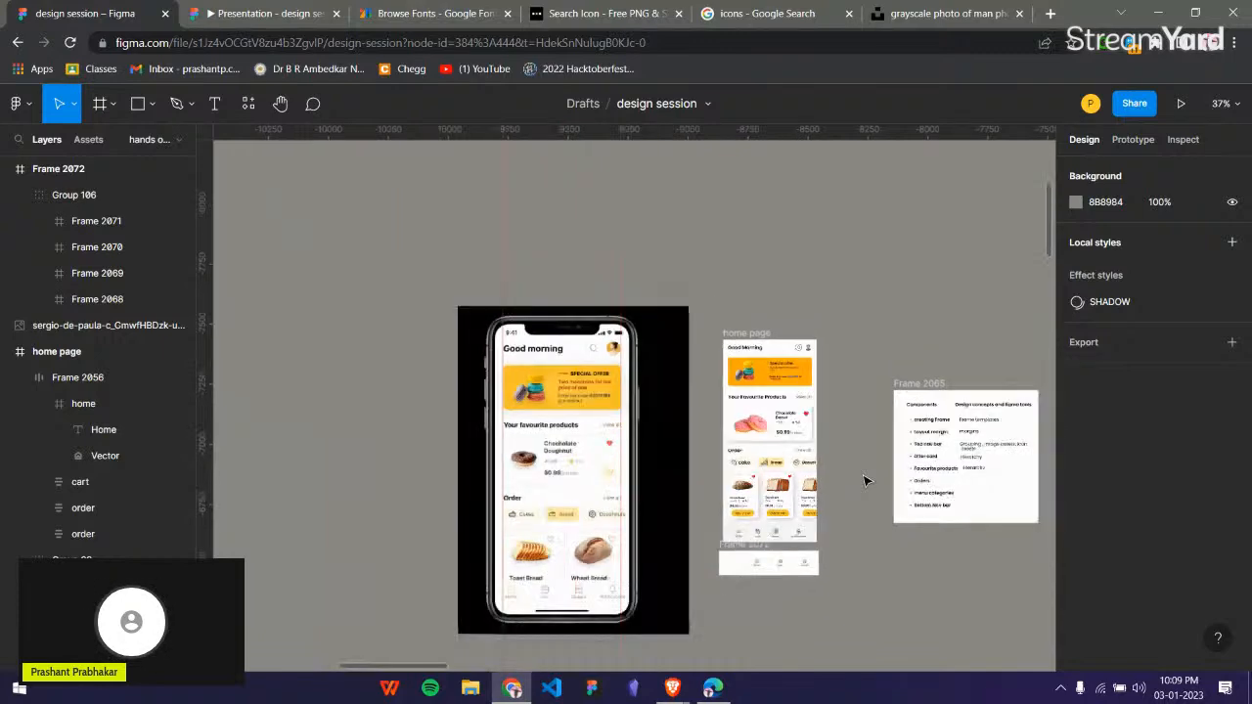
pyautogui.keyDown('ctrl'); pyautogui.scroll(-5, 865, 479); pyautogui.keyUp('ctrl')
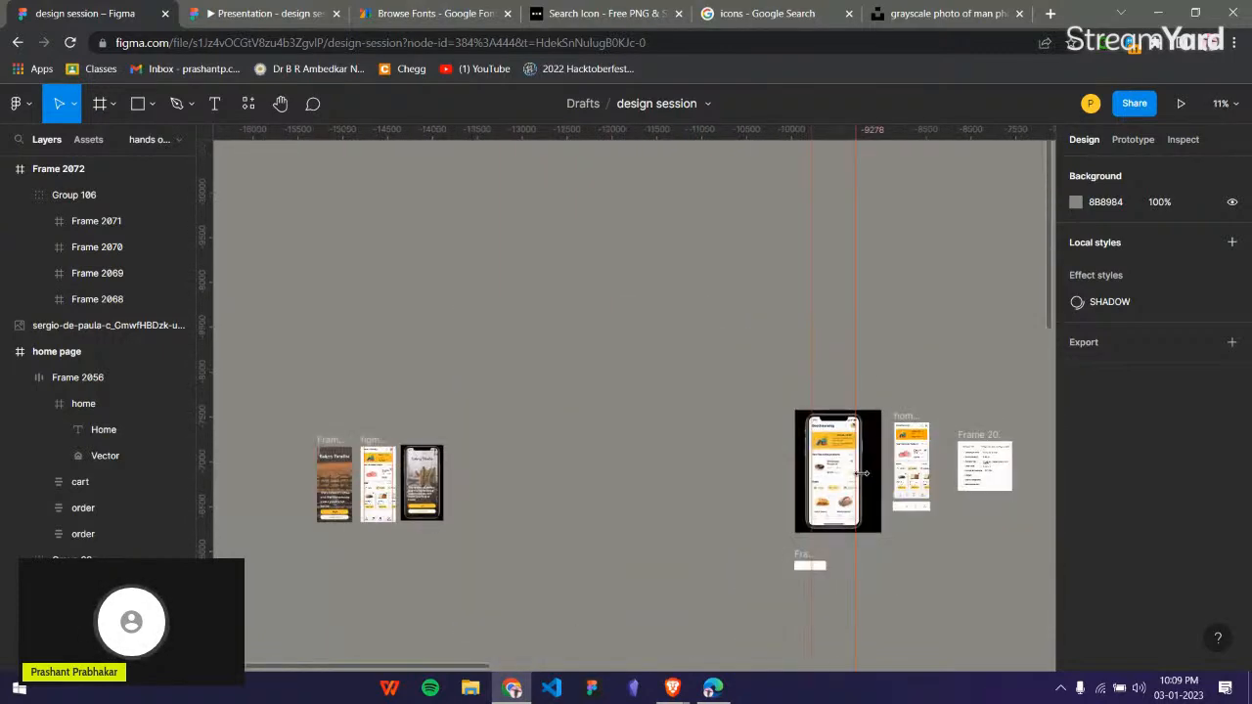
# Examine the Bakery Paradise login screens elsewhere on the canvas and select the phone mockup image.
pyautogui.keyDown('ctrl'); pyautogui.scroll(5, 384, 523); pyautogui.keyUp('ctrl')
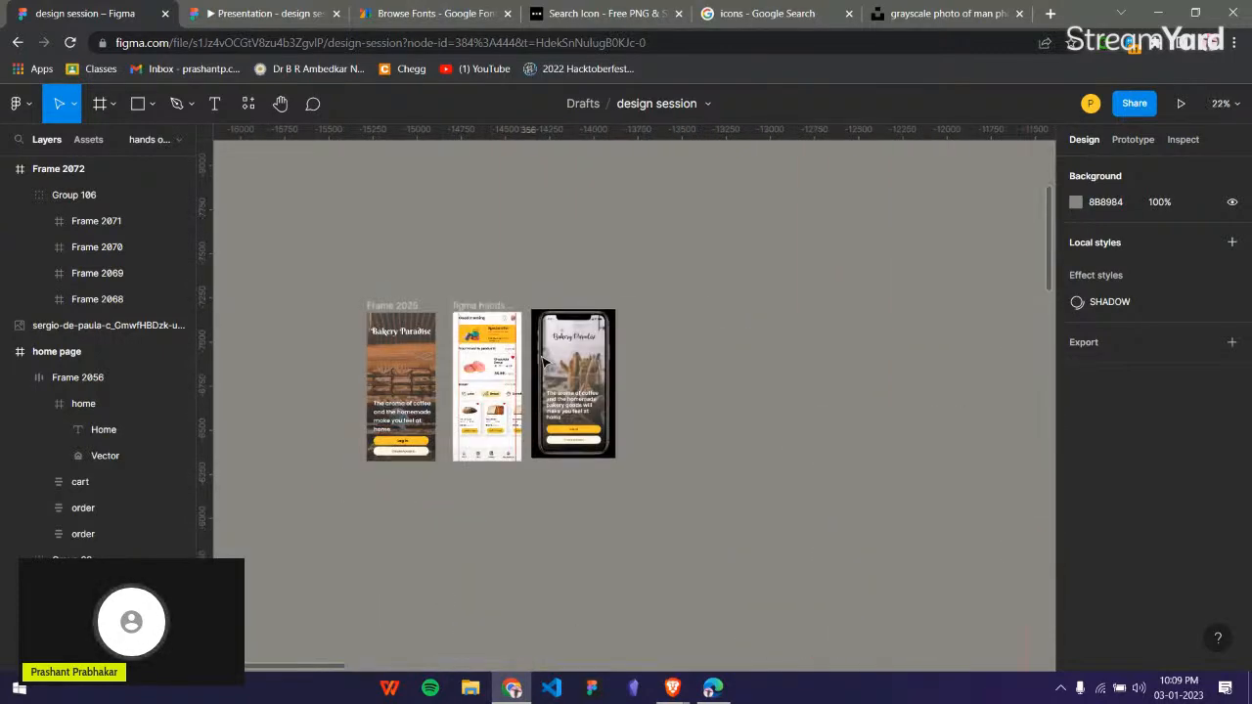
pyautogui.keyDown('ctrl'); pyautogui.scroll(3, 570, 372); pyautogui.keyUp('ctrl')
pyautogui.scroll(-2, 646, 294)
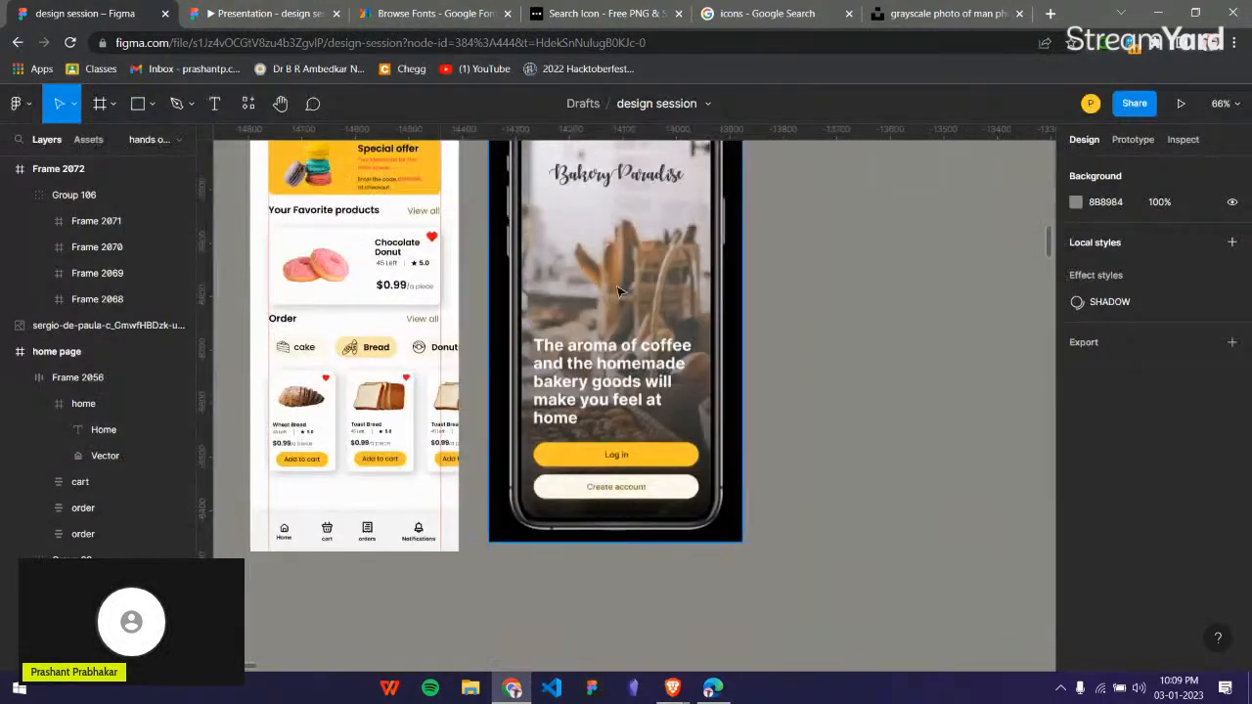
pyautogui.scroll(1, 645, 283)
pyautogui.click(645, 265)
pyautogui.click(835, 271)
pyautogui.scroll(1, 831, 283)
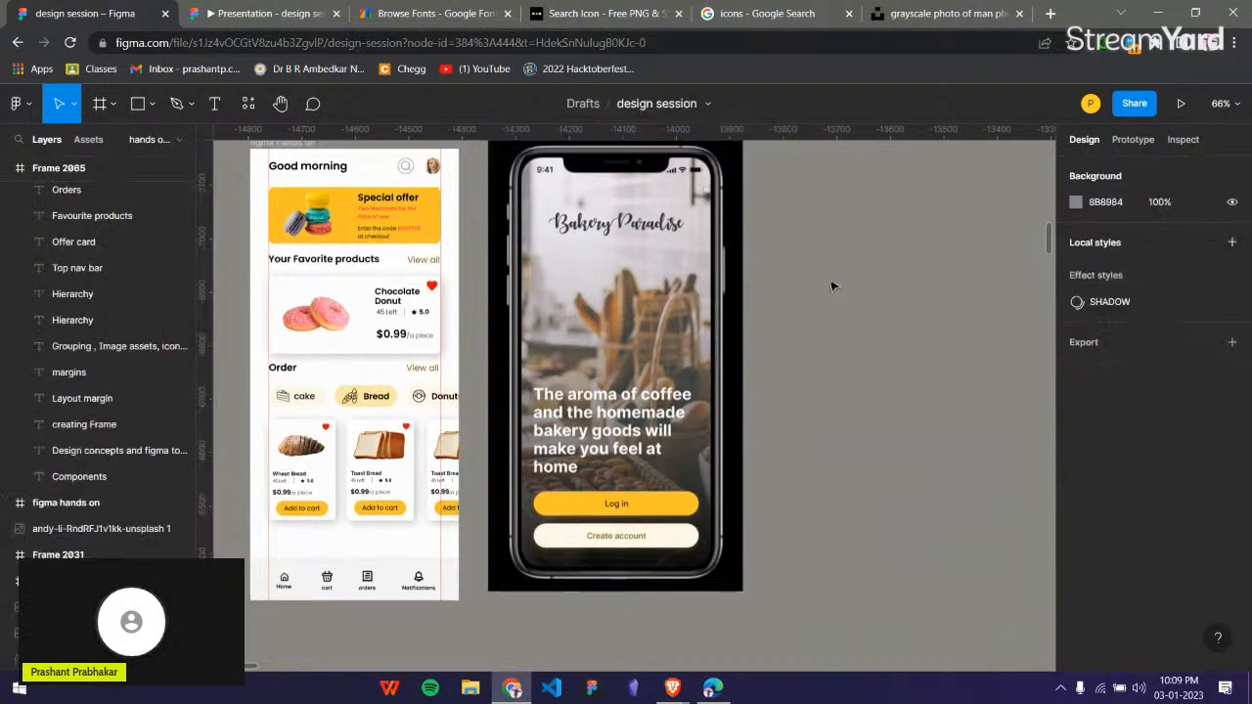
pyautogui.click(707, 311)
pyautogui.keyDown('ctrl'); pyautogui.scroll(-2, 768, 308); pyautogui.keyUp('ctrl')
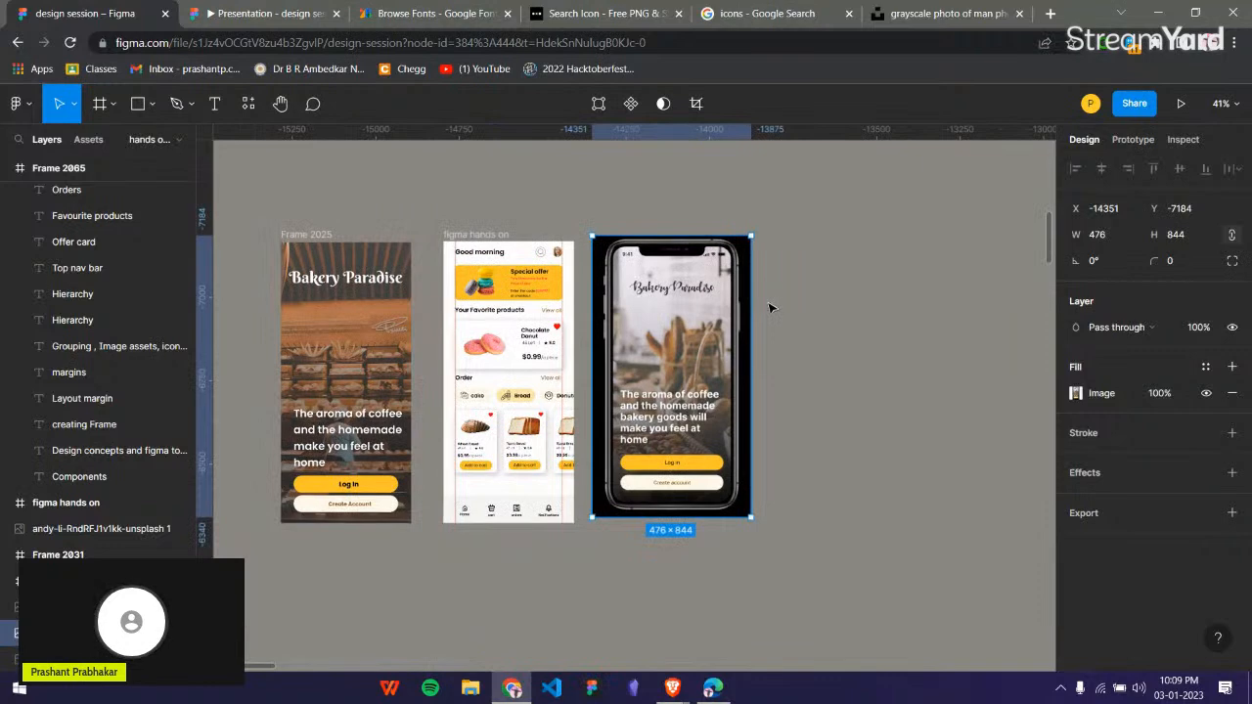
# Move the Bakery Paradise login frame from beside the home screen design to directly right of the phone mockup image.
pyautogui.click(812, 336)
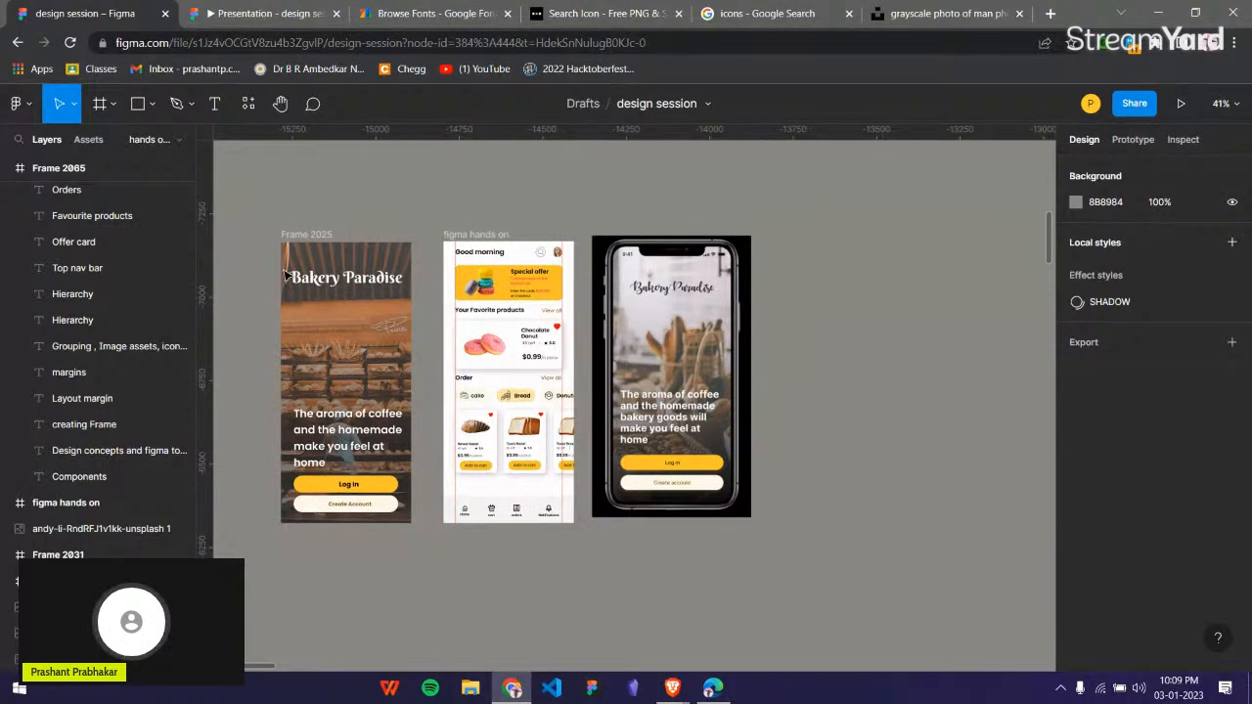
pyautogui.hscroll(-3, 294, 274)
pyautogui.click(482, 356)
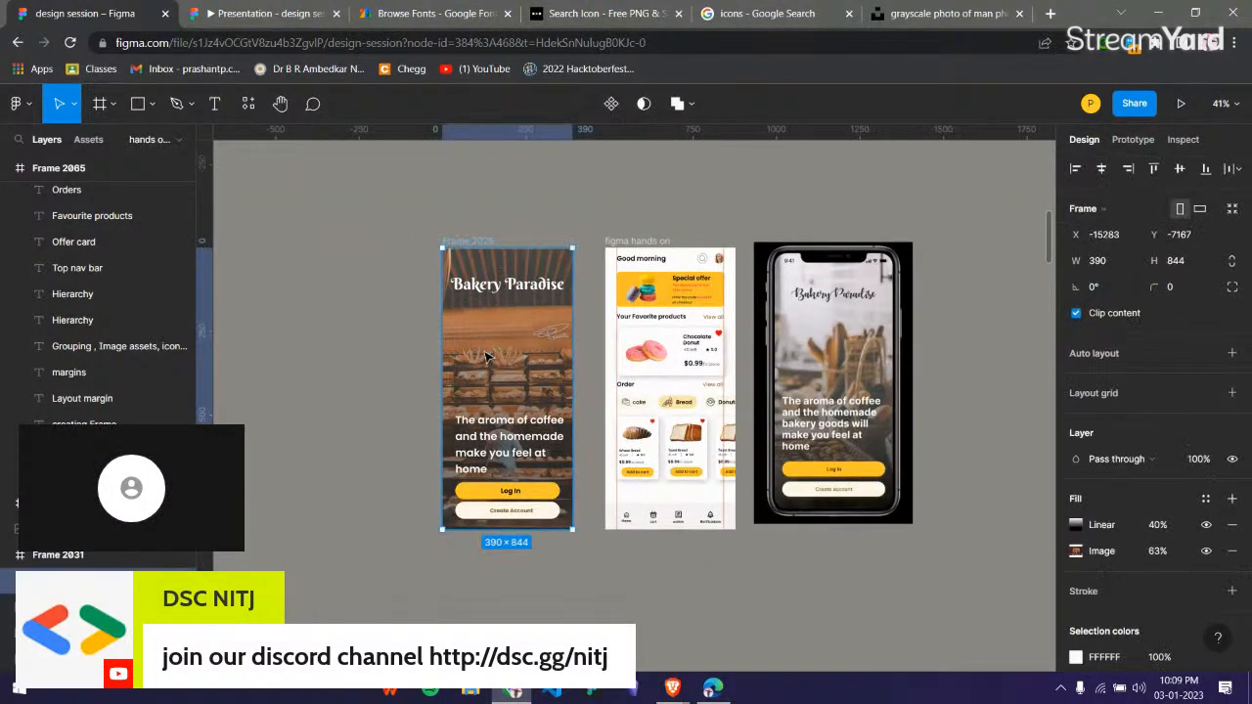
pyautogui.moveTo(883, 388); pyautogui.dragTo(978, 349)
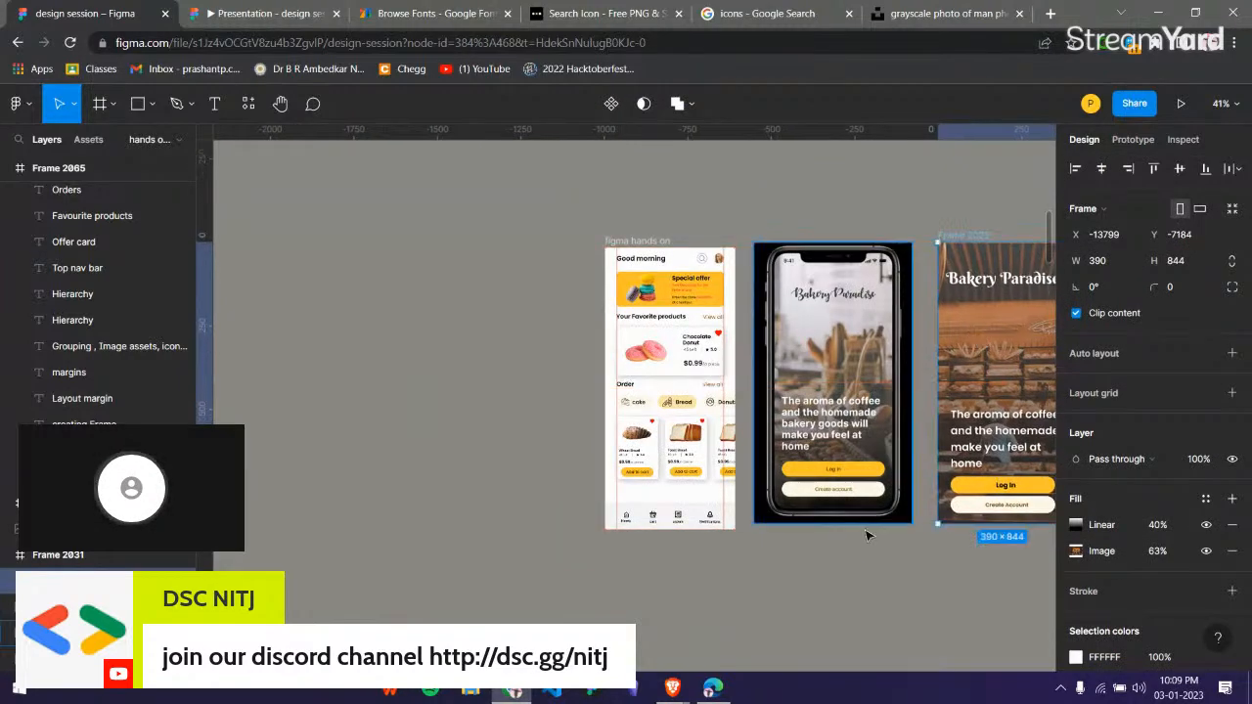
pyautogui.click(798, 560)
# Compare the Bakery Paradise login frame with the adjacent phone mockup, including the title, tagline and login buttons.
pyautogui.hscroll(1, 797, 560)
pyautogui.hscroll(2, 797, 561)
pyautogui.scroll(3, 853, 494)
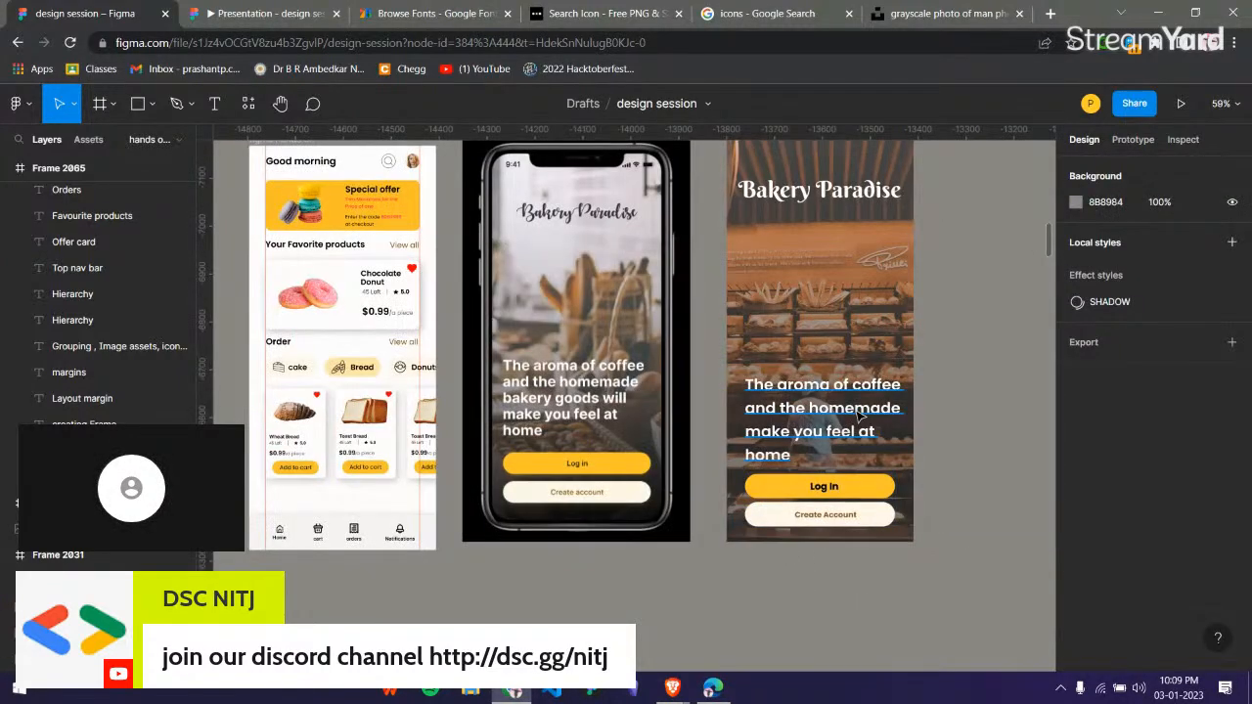
pyautogui.scroll(1, 861, 422)
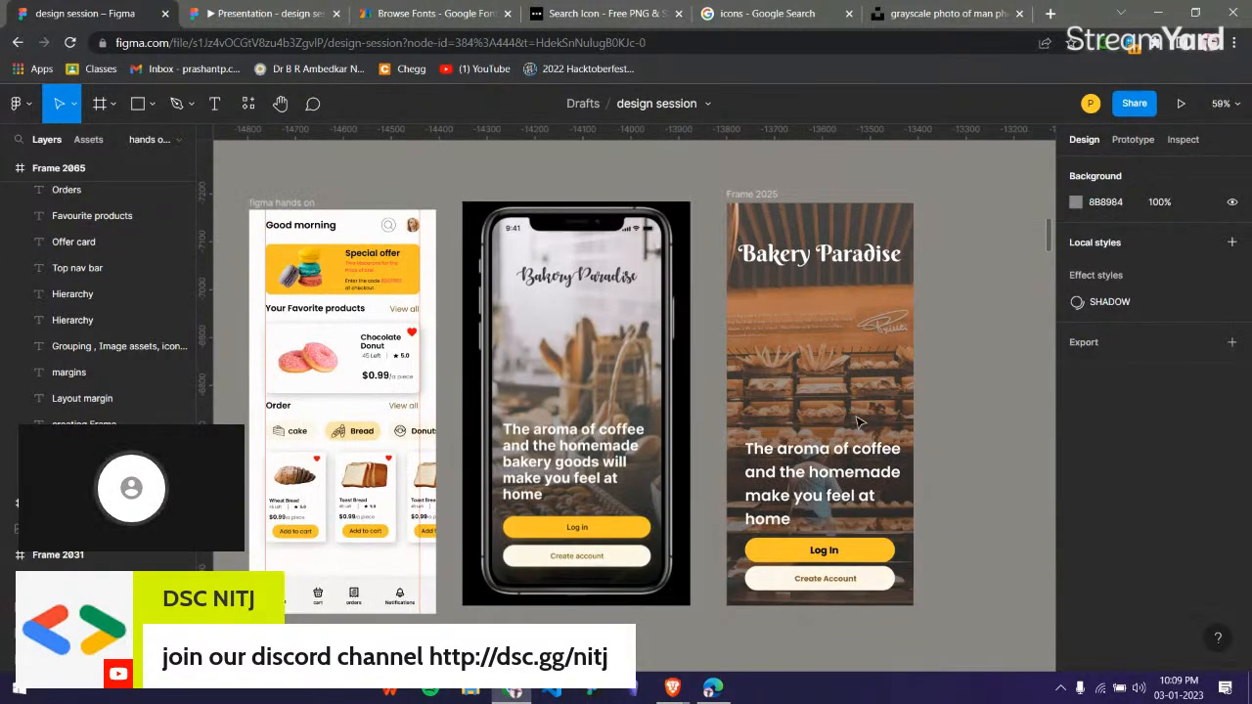
pyautogui.click(754, 210)
pyautogui.click(633, 191)
# Return to the home page frame beside its reference phone design and look through the home page's layers.
pyautogui.scroll(-1, 633, 192)
pyautogui.scroll(-5, 633, 191)
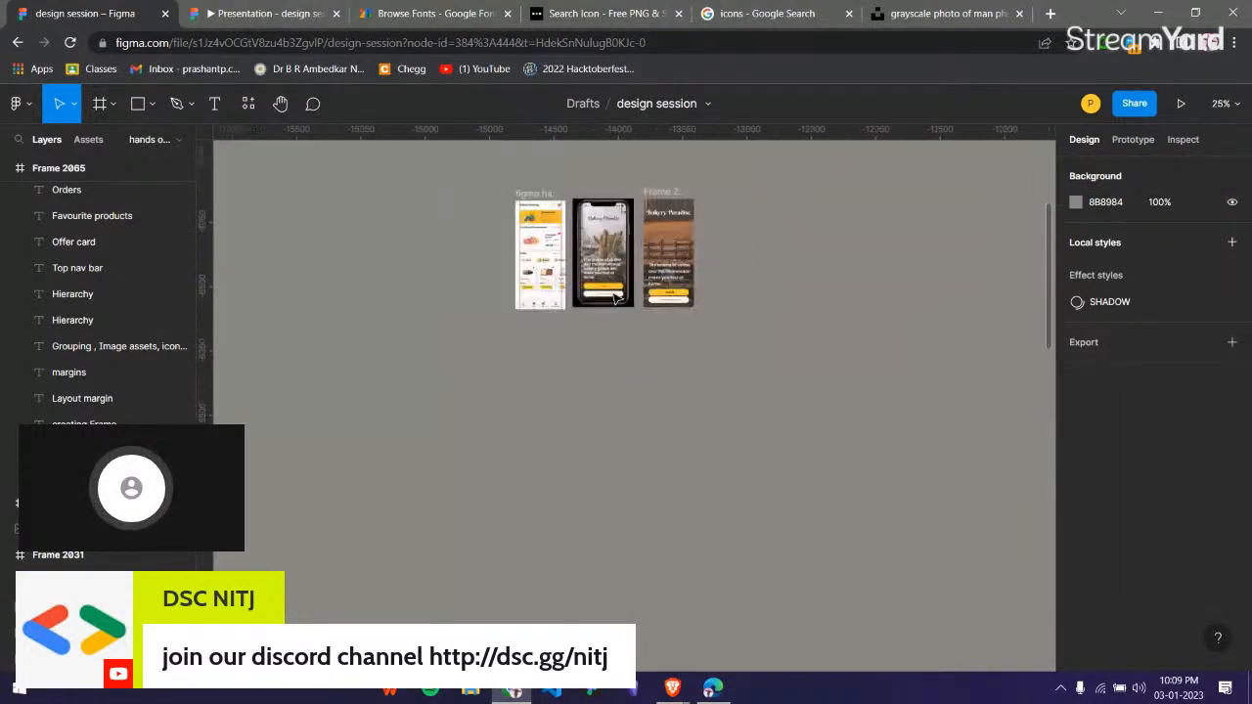
pyautogui.hscroll(5, 616, 298)
pyautogui.scroll(3, 659, 274)
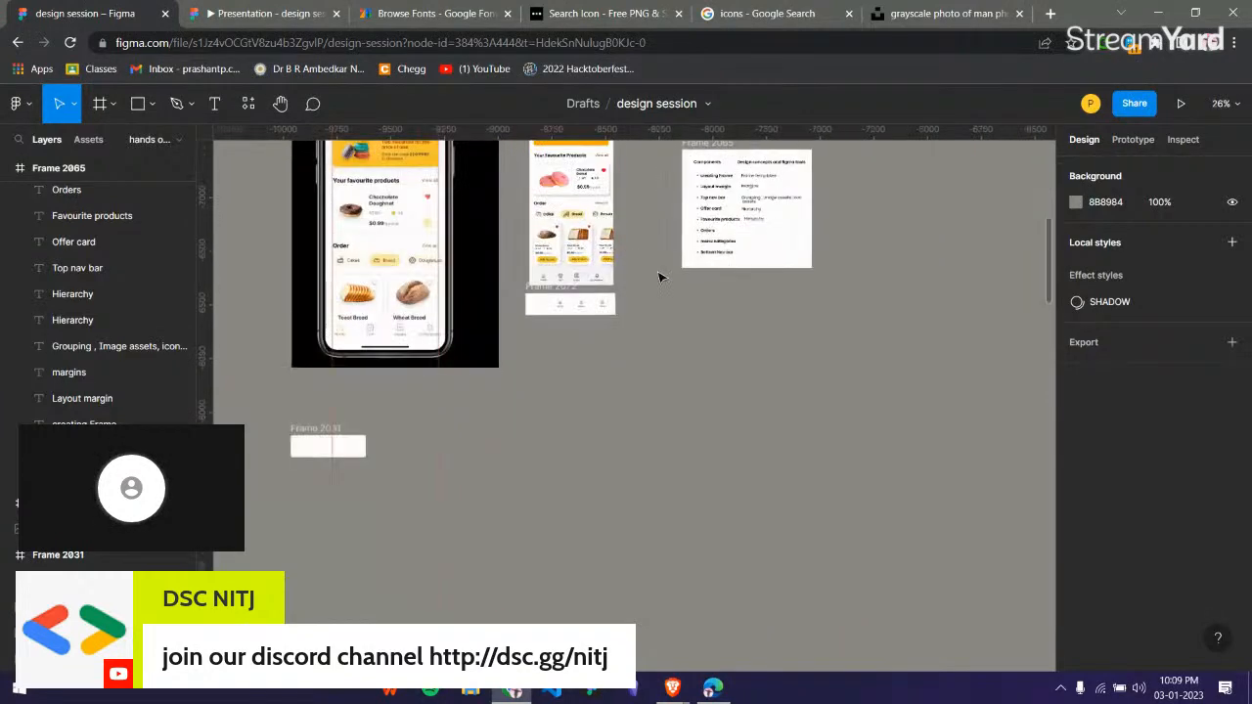
pyautogui.scroll(1, 660, 272)
pyautogui.scroll(3, 659, 274)
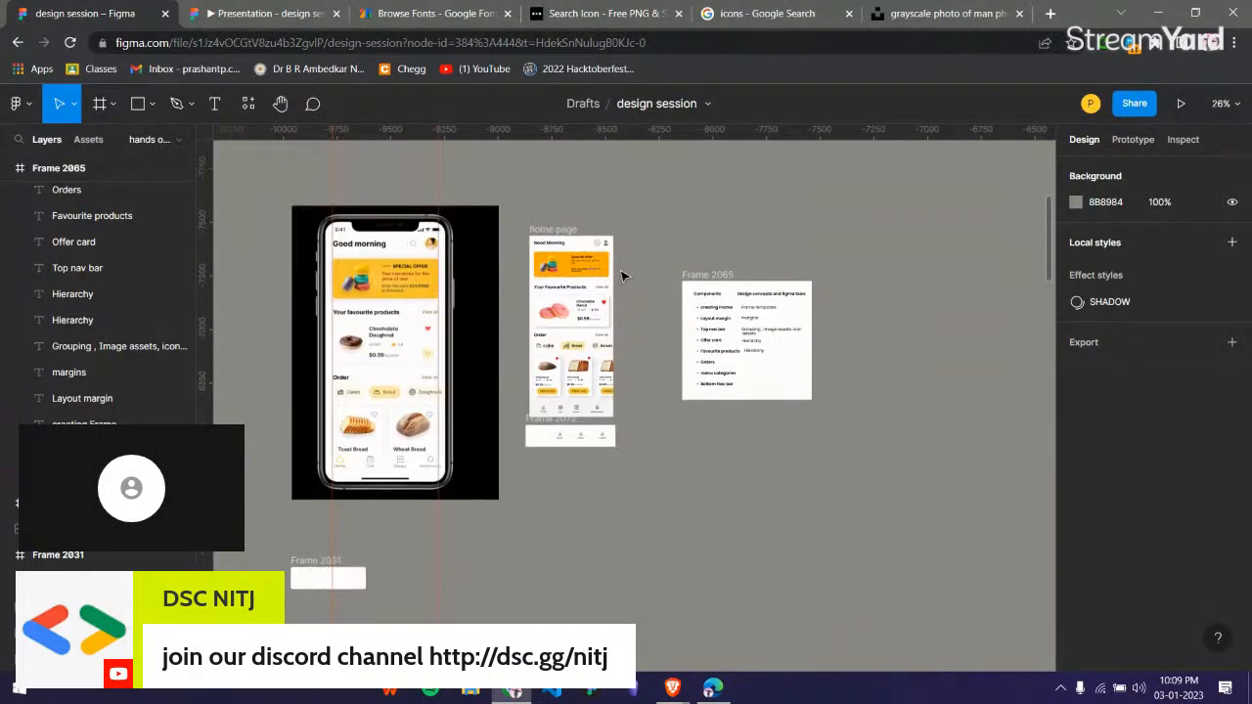
pyautogui.scroll(10, 147, 332)
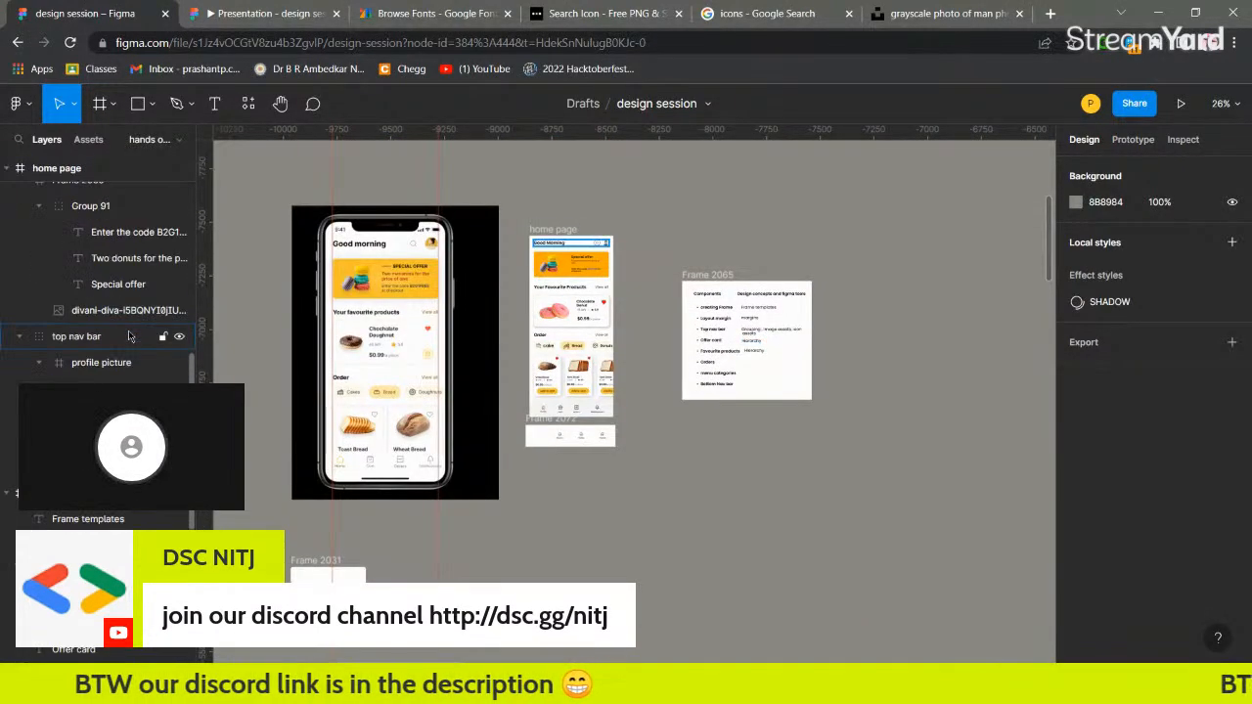